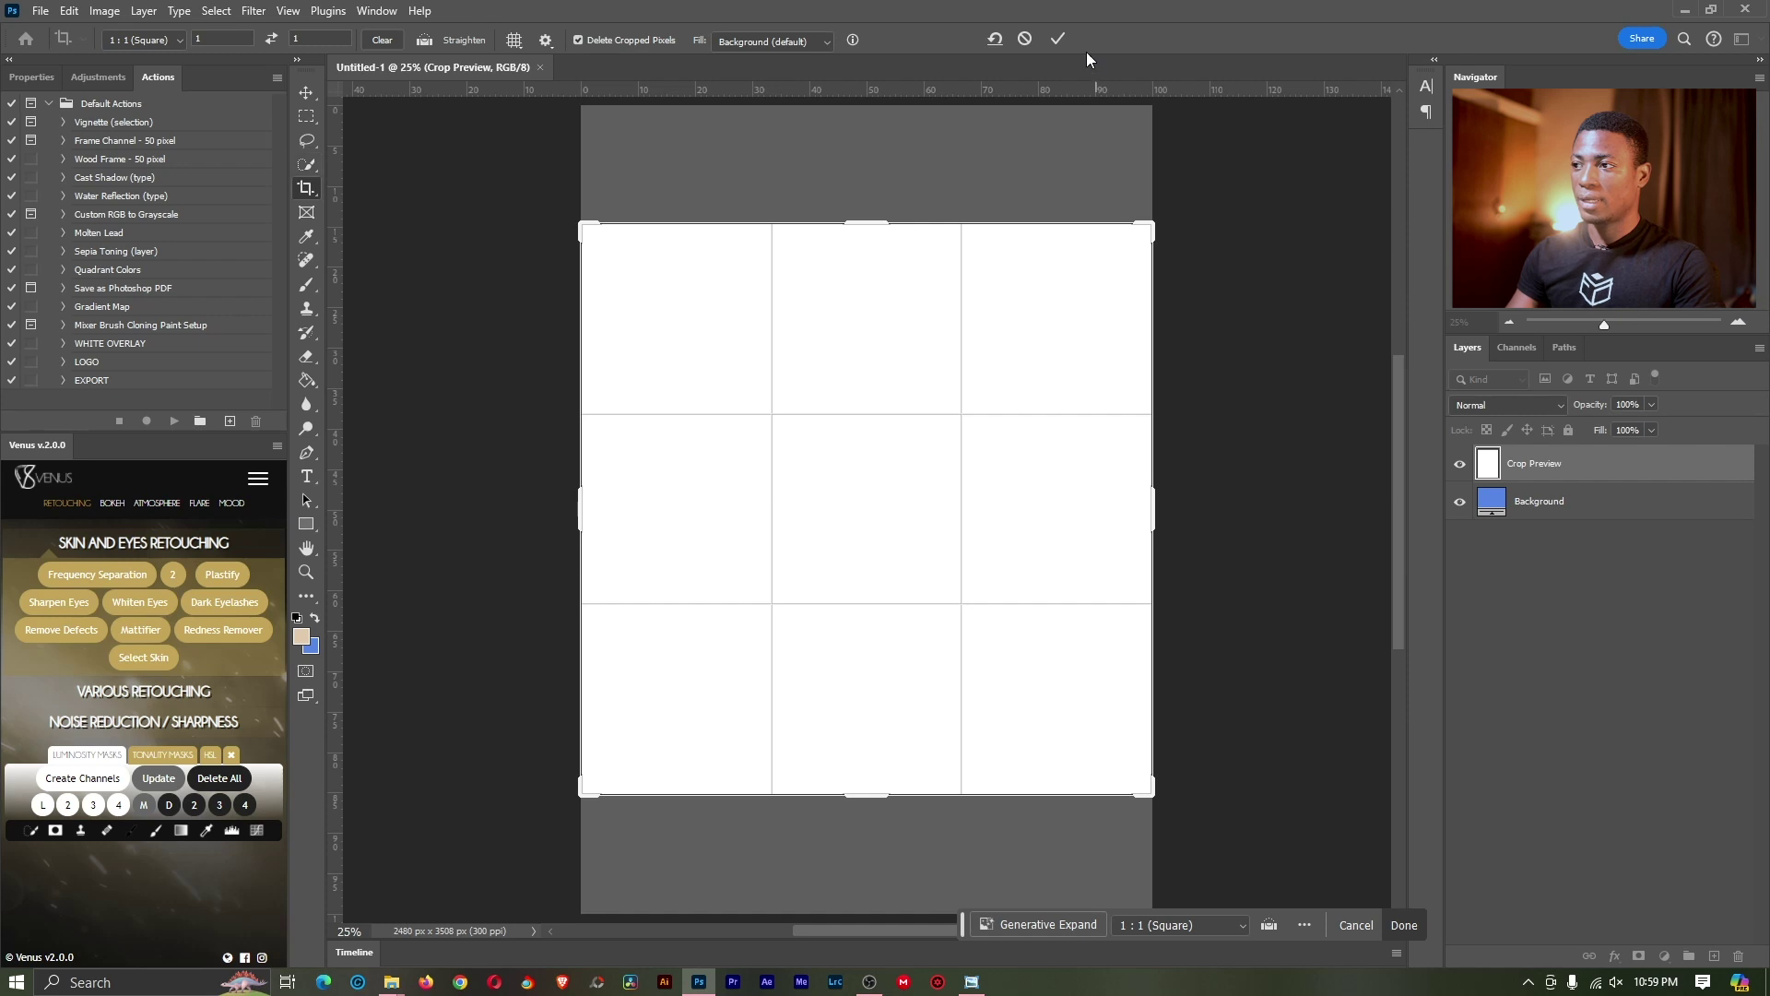
Step: Crop the canvas to a 1:1 square of 2480 × 2480 px
left_click(1058, 39)
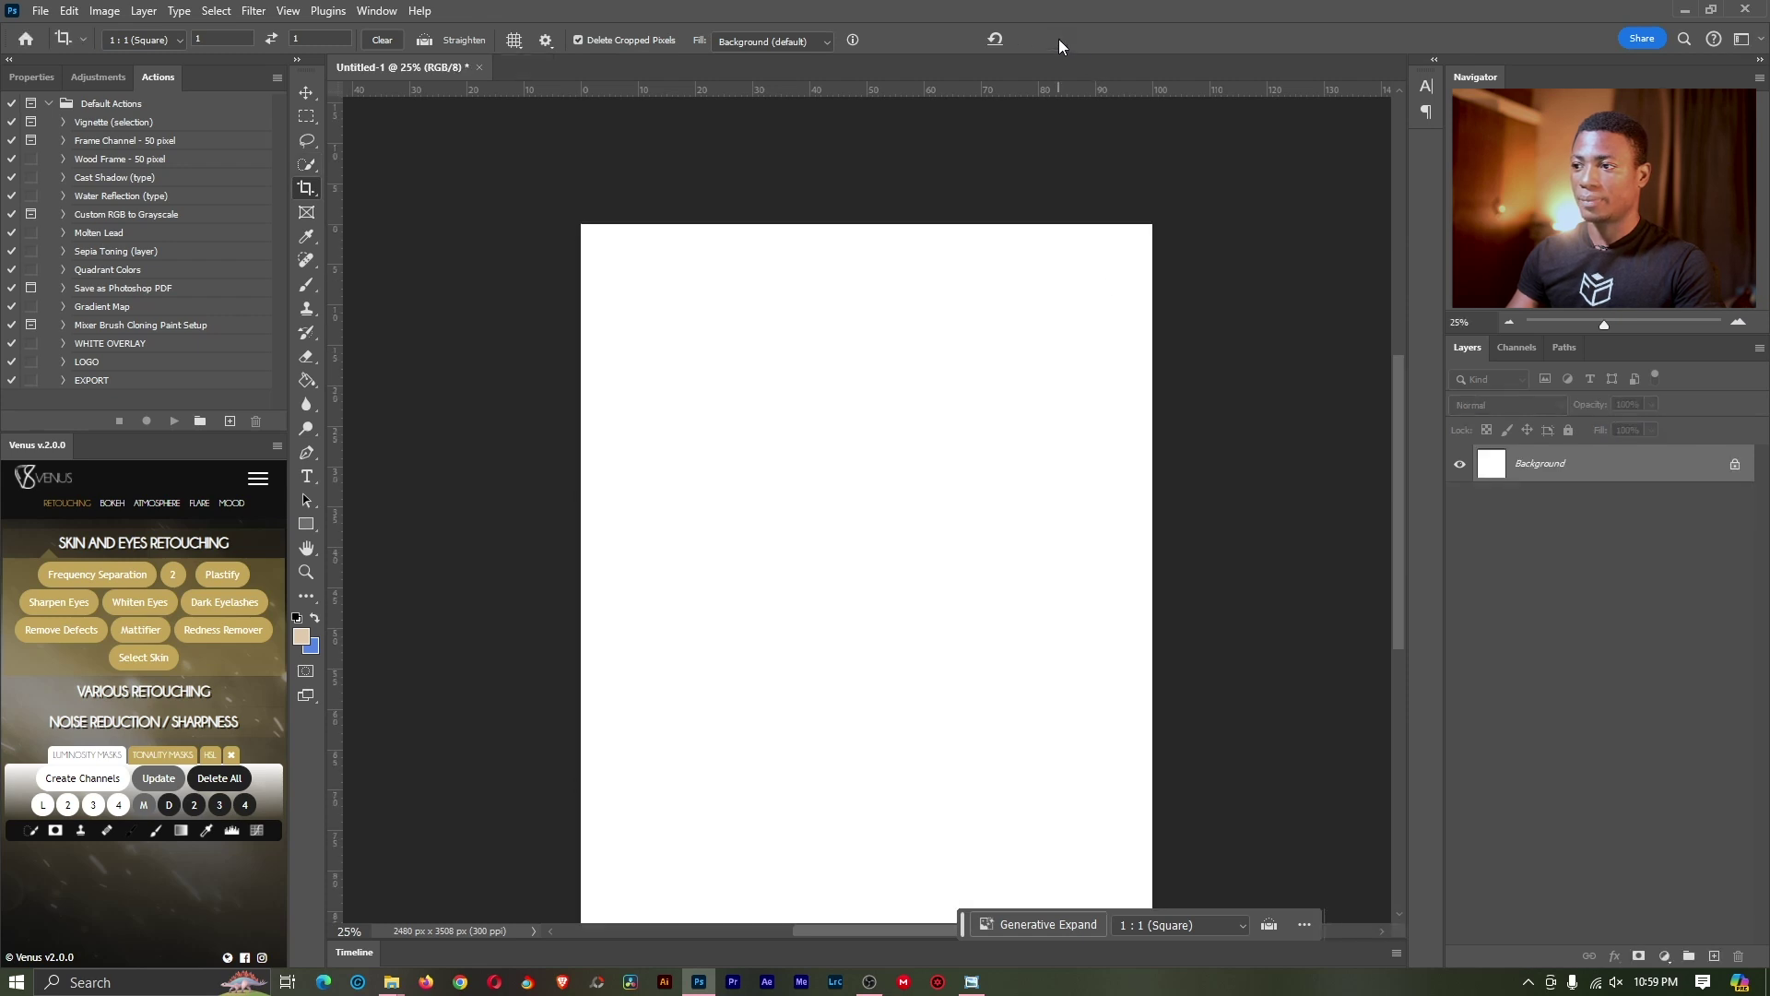
left_click(308, 572)
left_click(568, 39)
left_click_drag(911, 401, 892, 405)
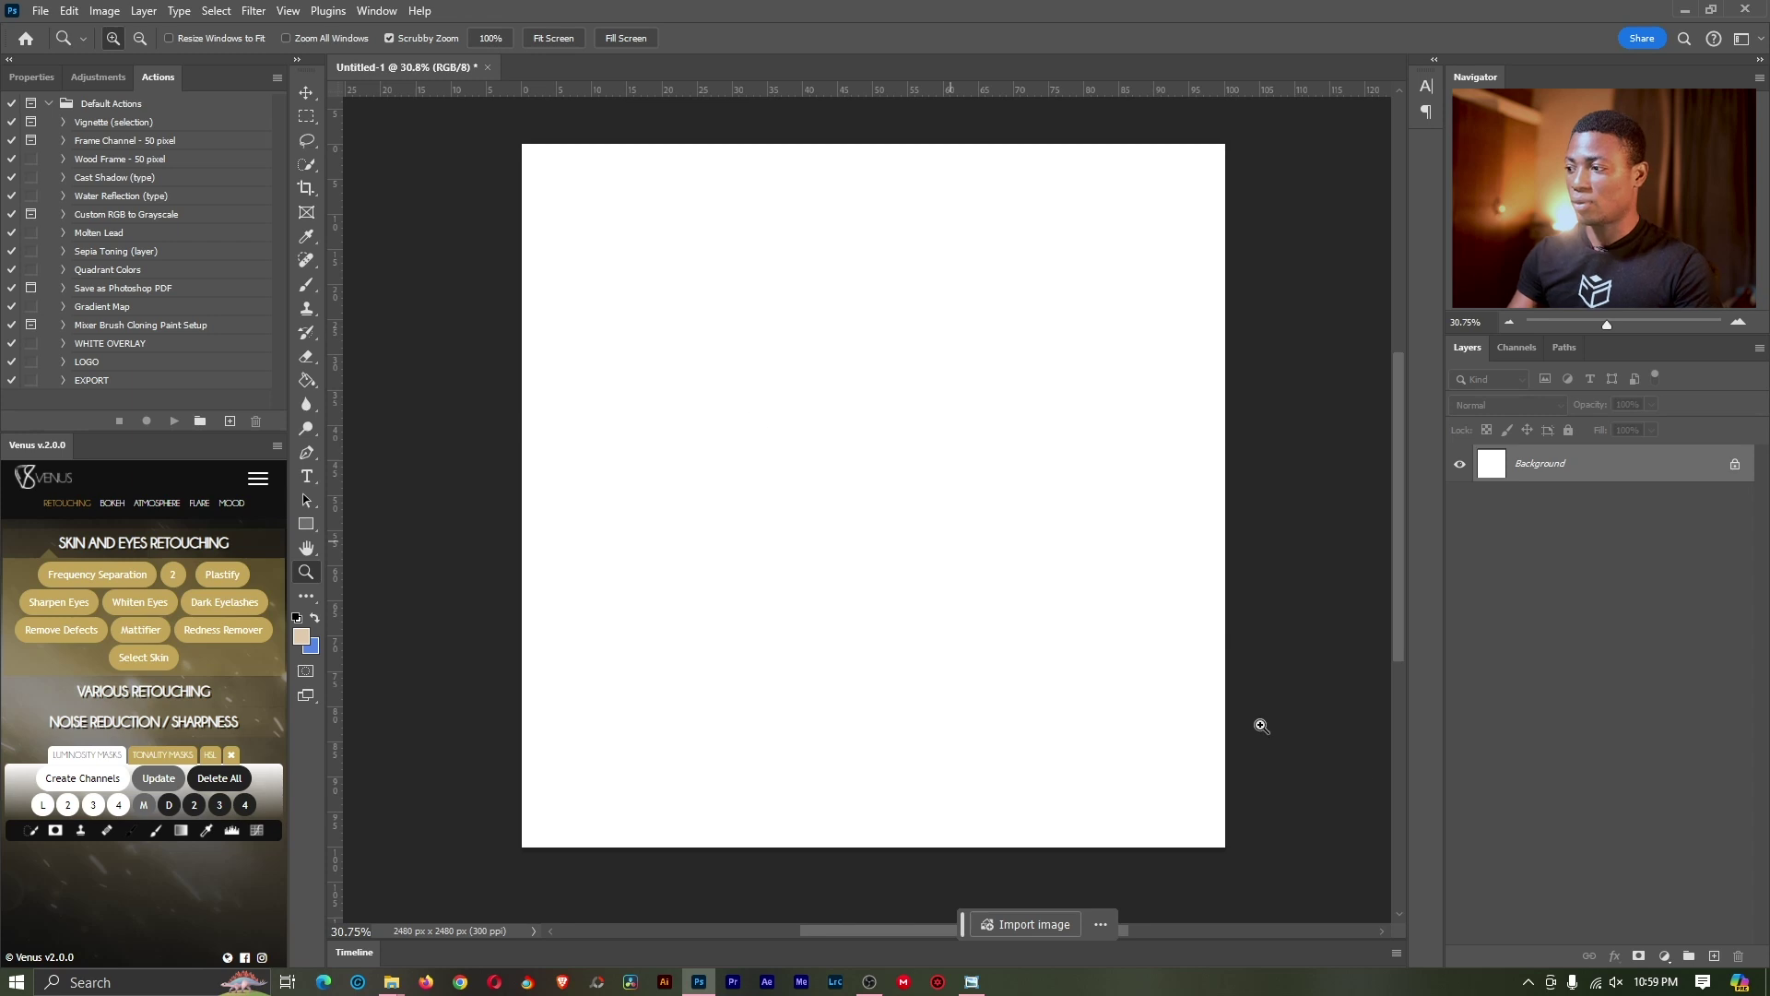
Step: Create a layer group above the Background layer and name it IMAGES
left_click(1689, 955)
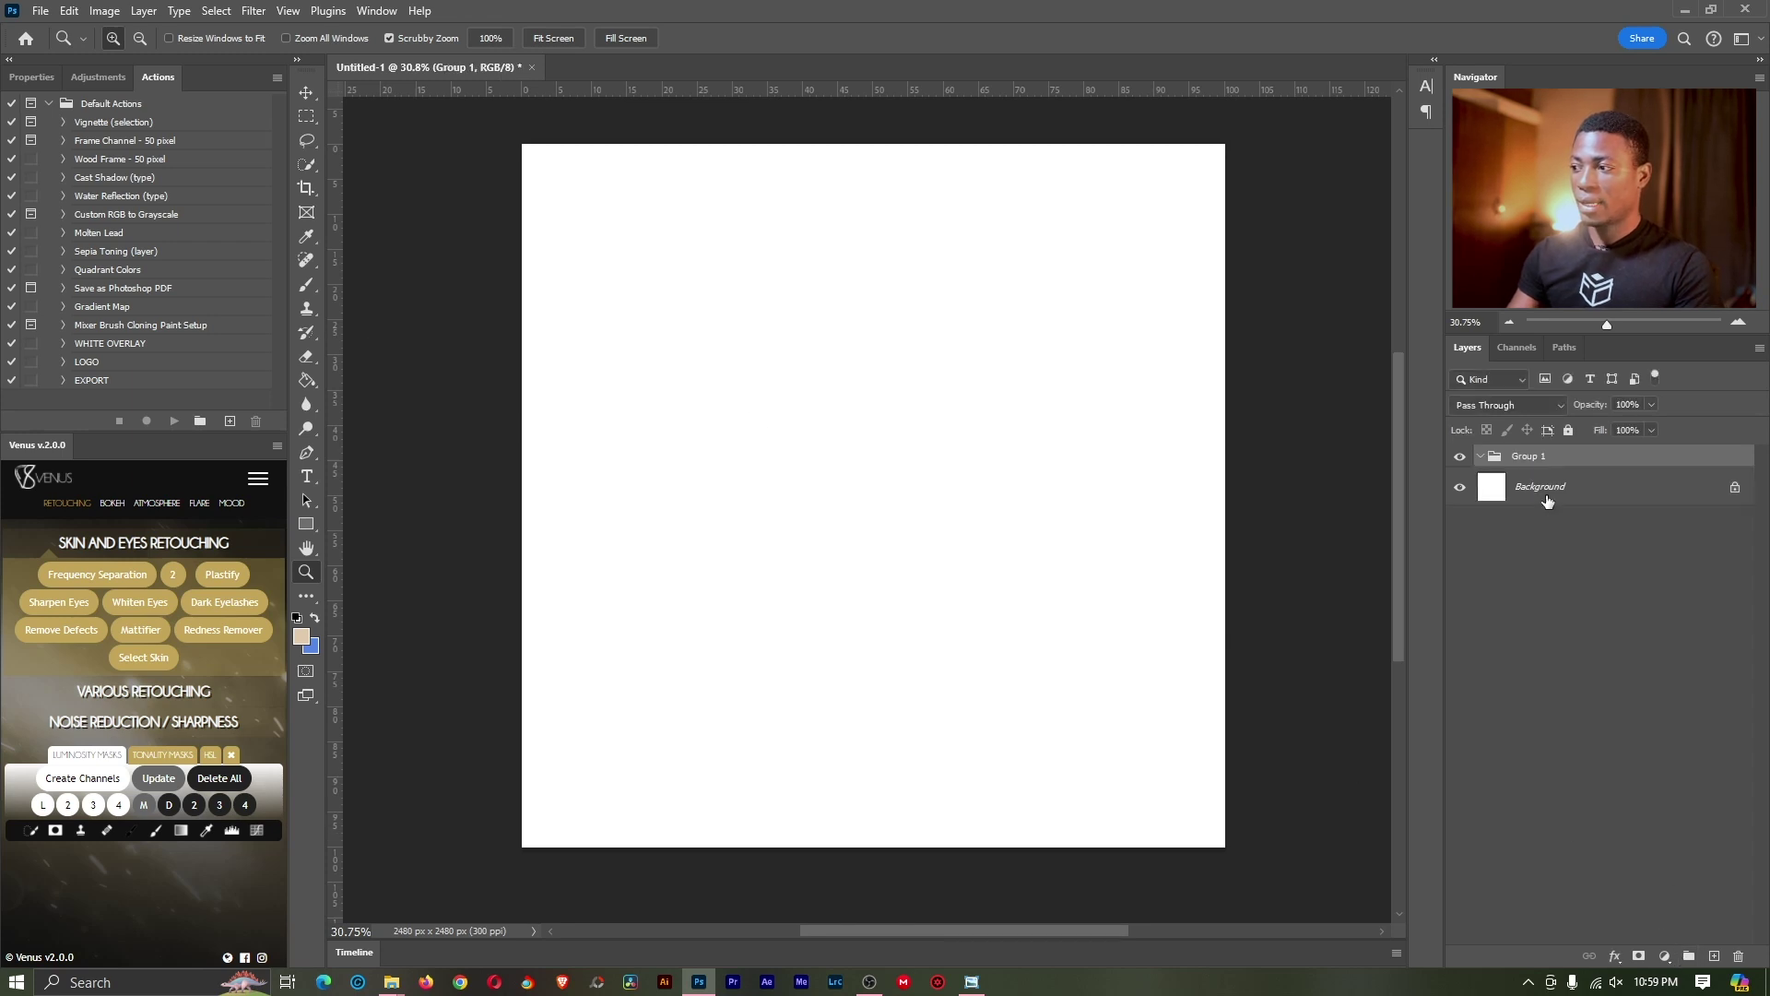
double_click(1534, 457)
type("IMAGES")
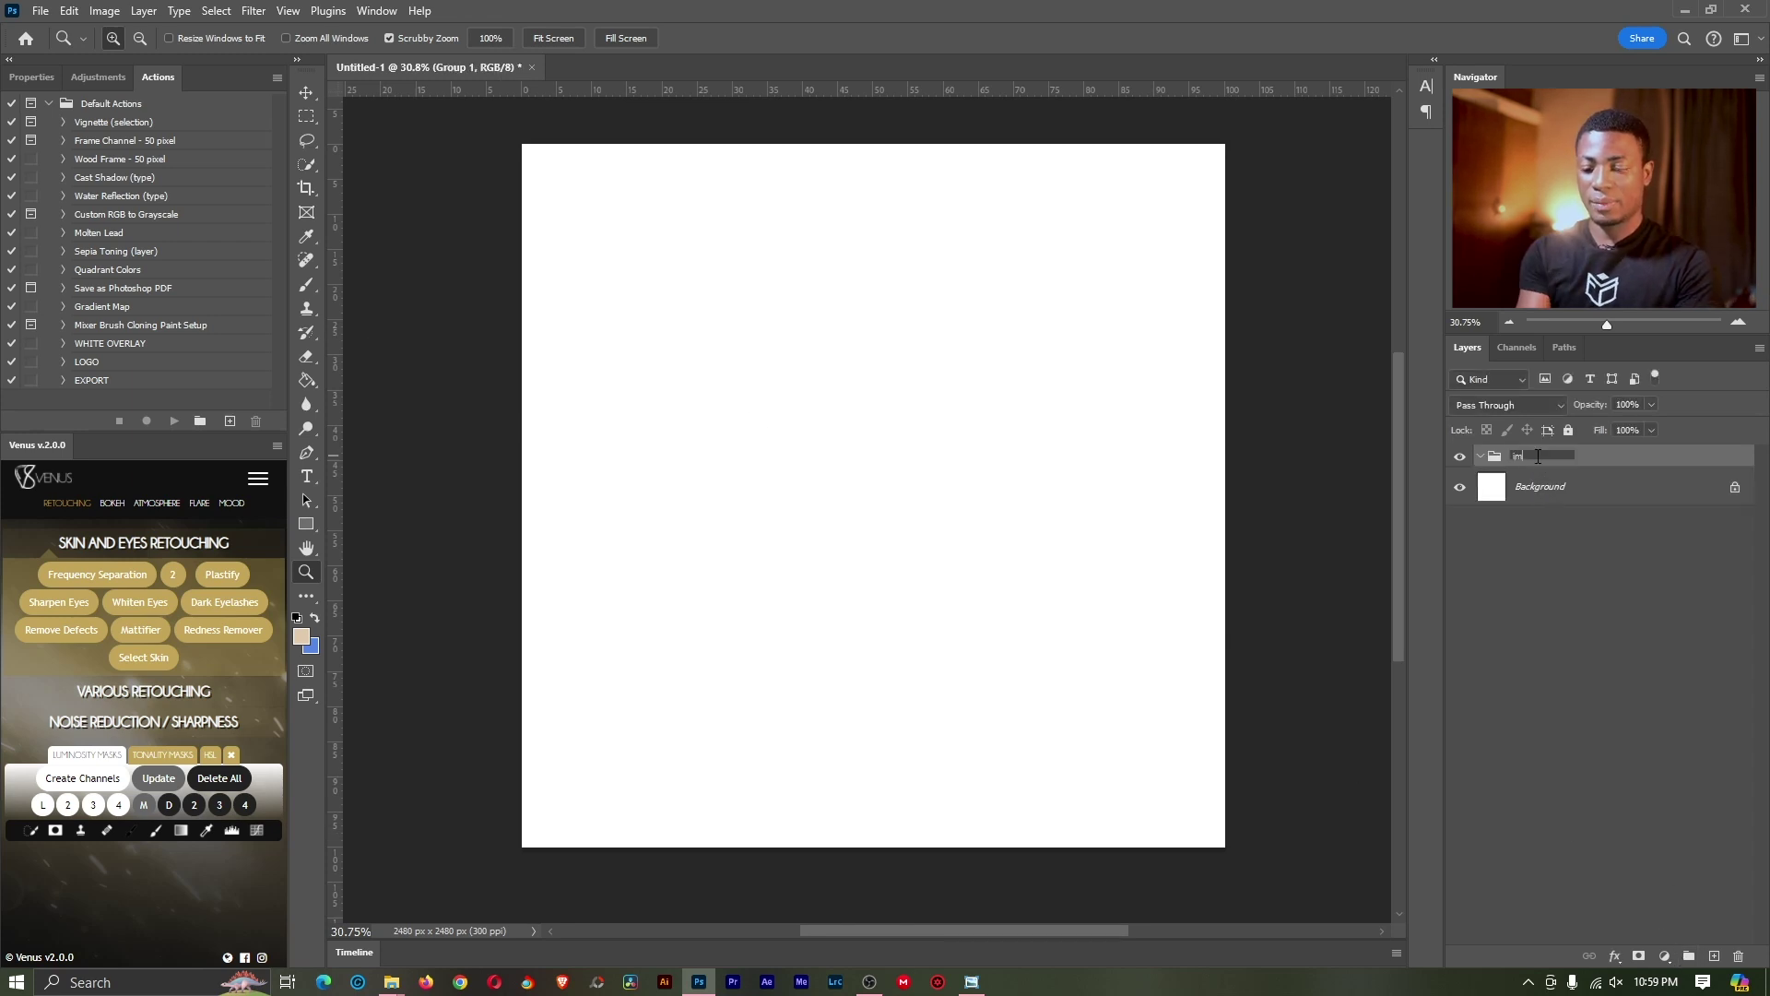
key("Return")
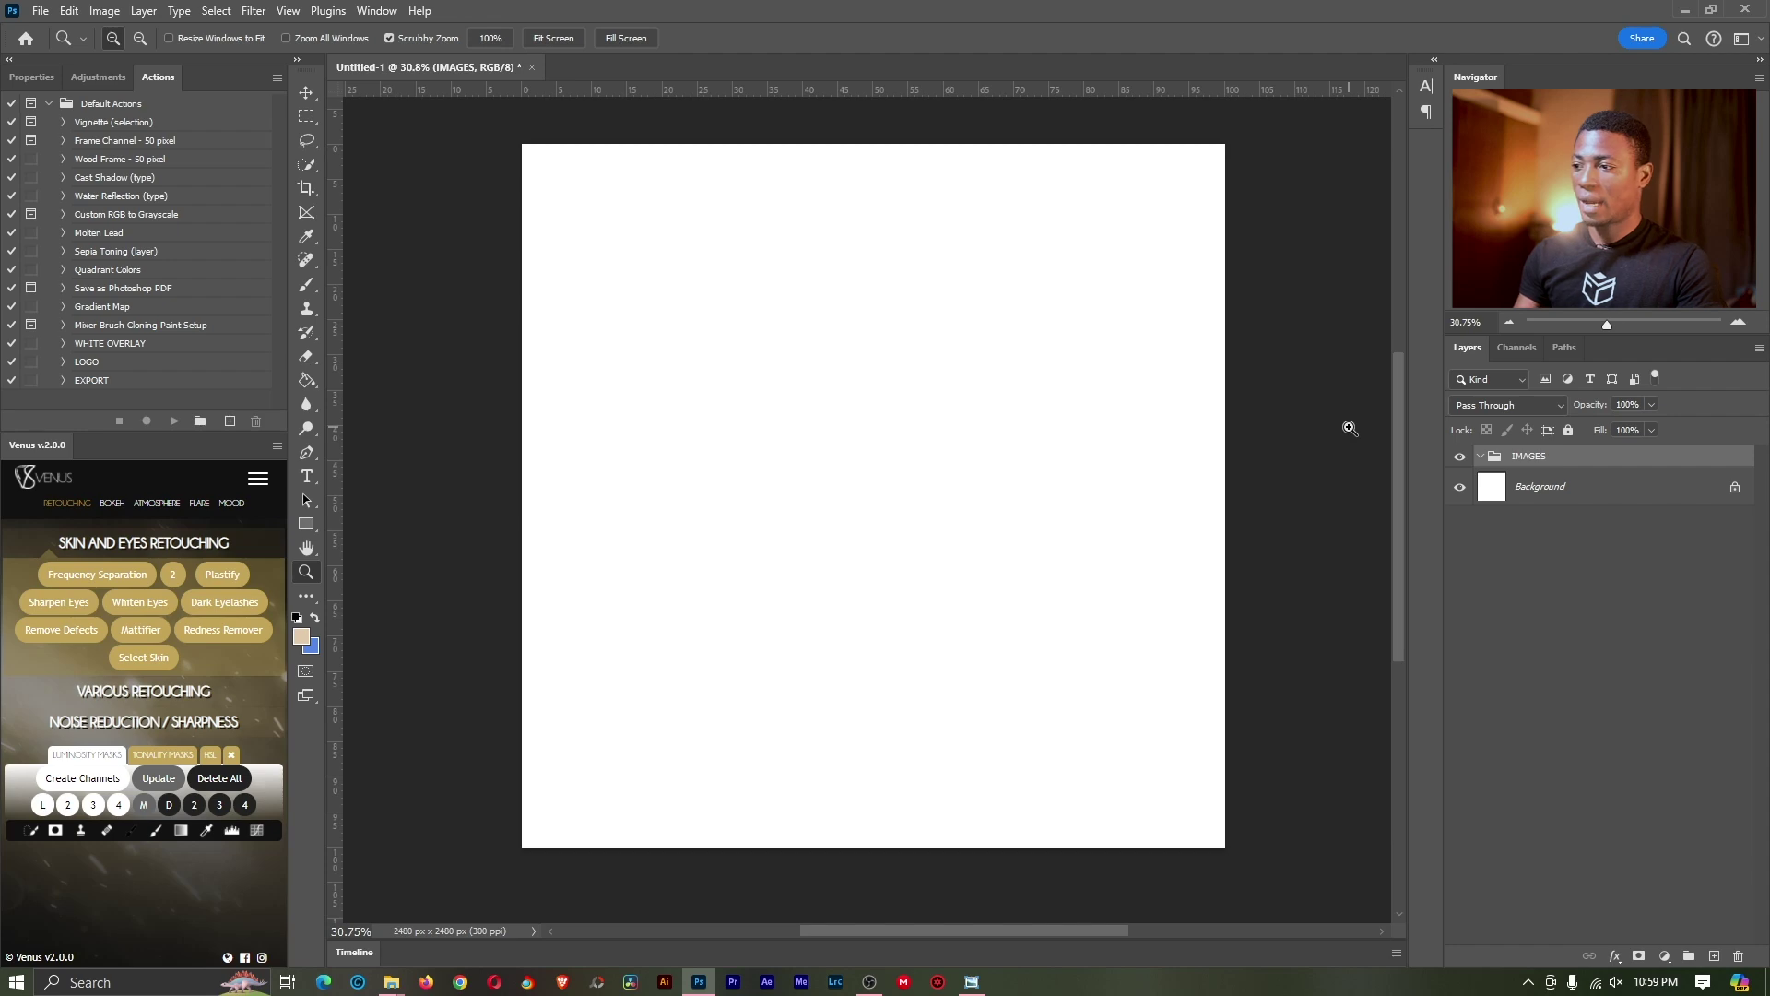
Step: Place the images Trail (1) to Trail (6) from the Desktop folder into the document as layers and hide all six
mouse_move(410, 964)
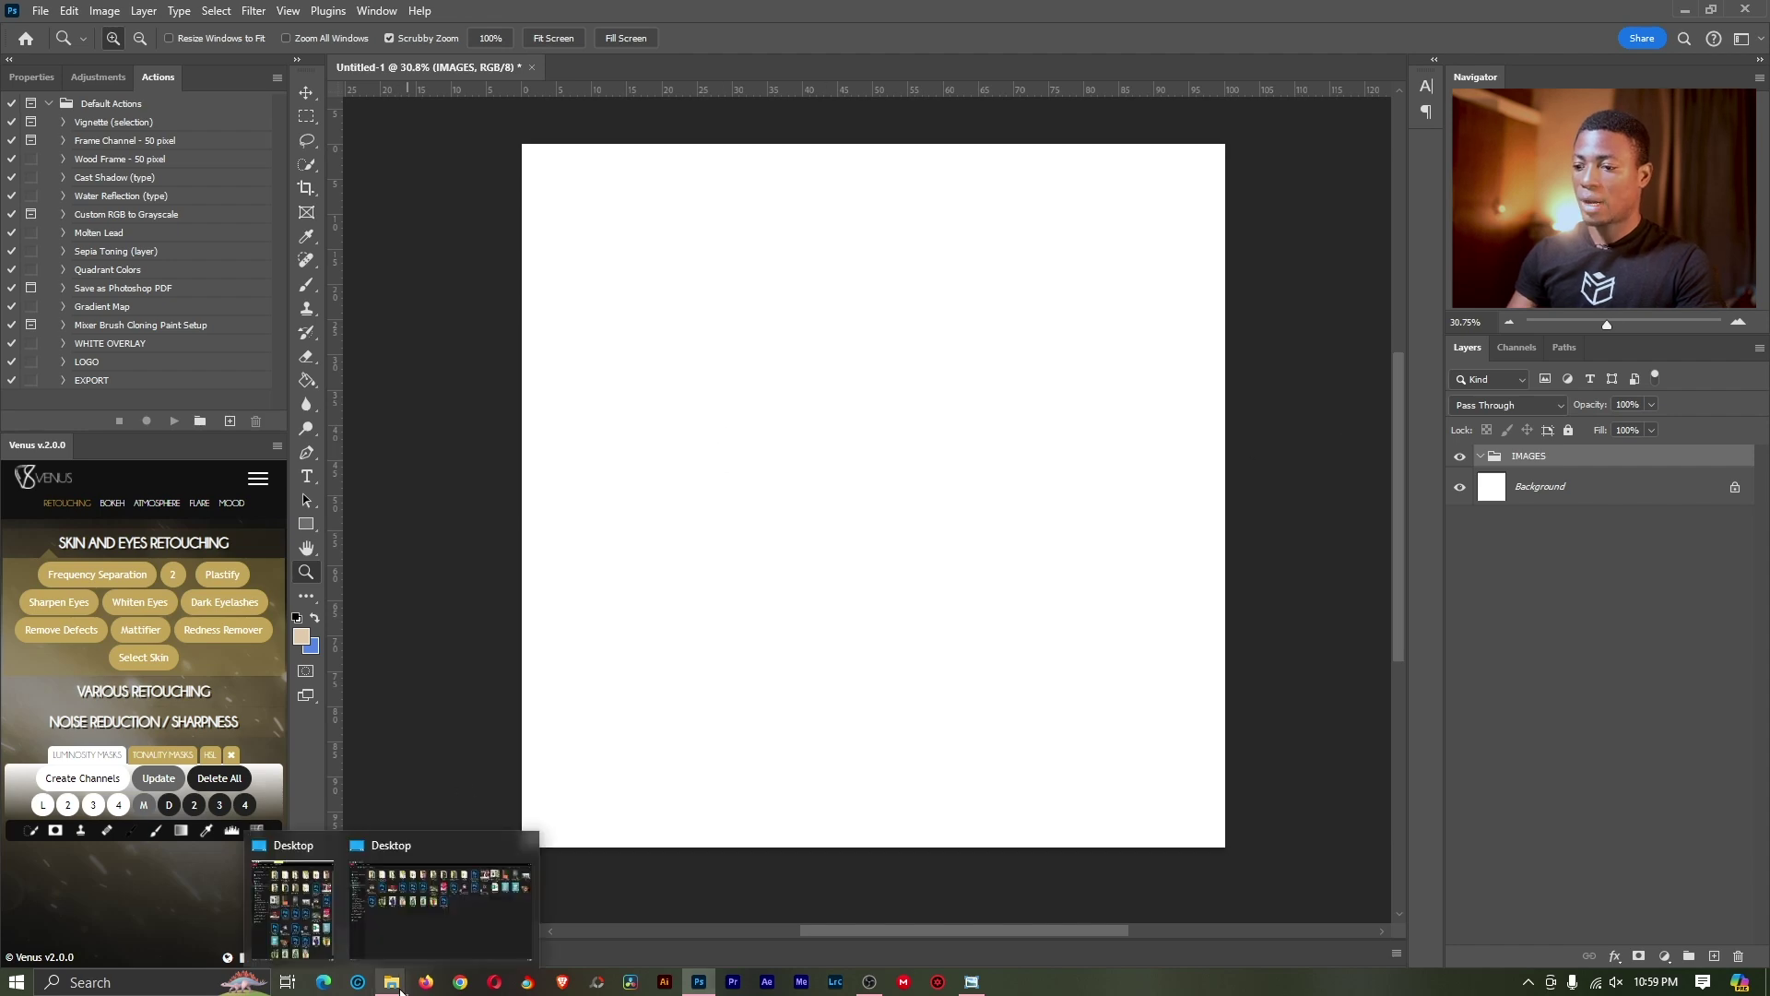
left_click(422, 918)
left_click_drag(800, 489, 382, 398)
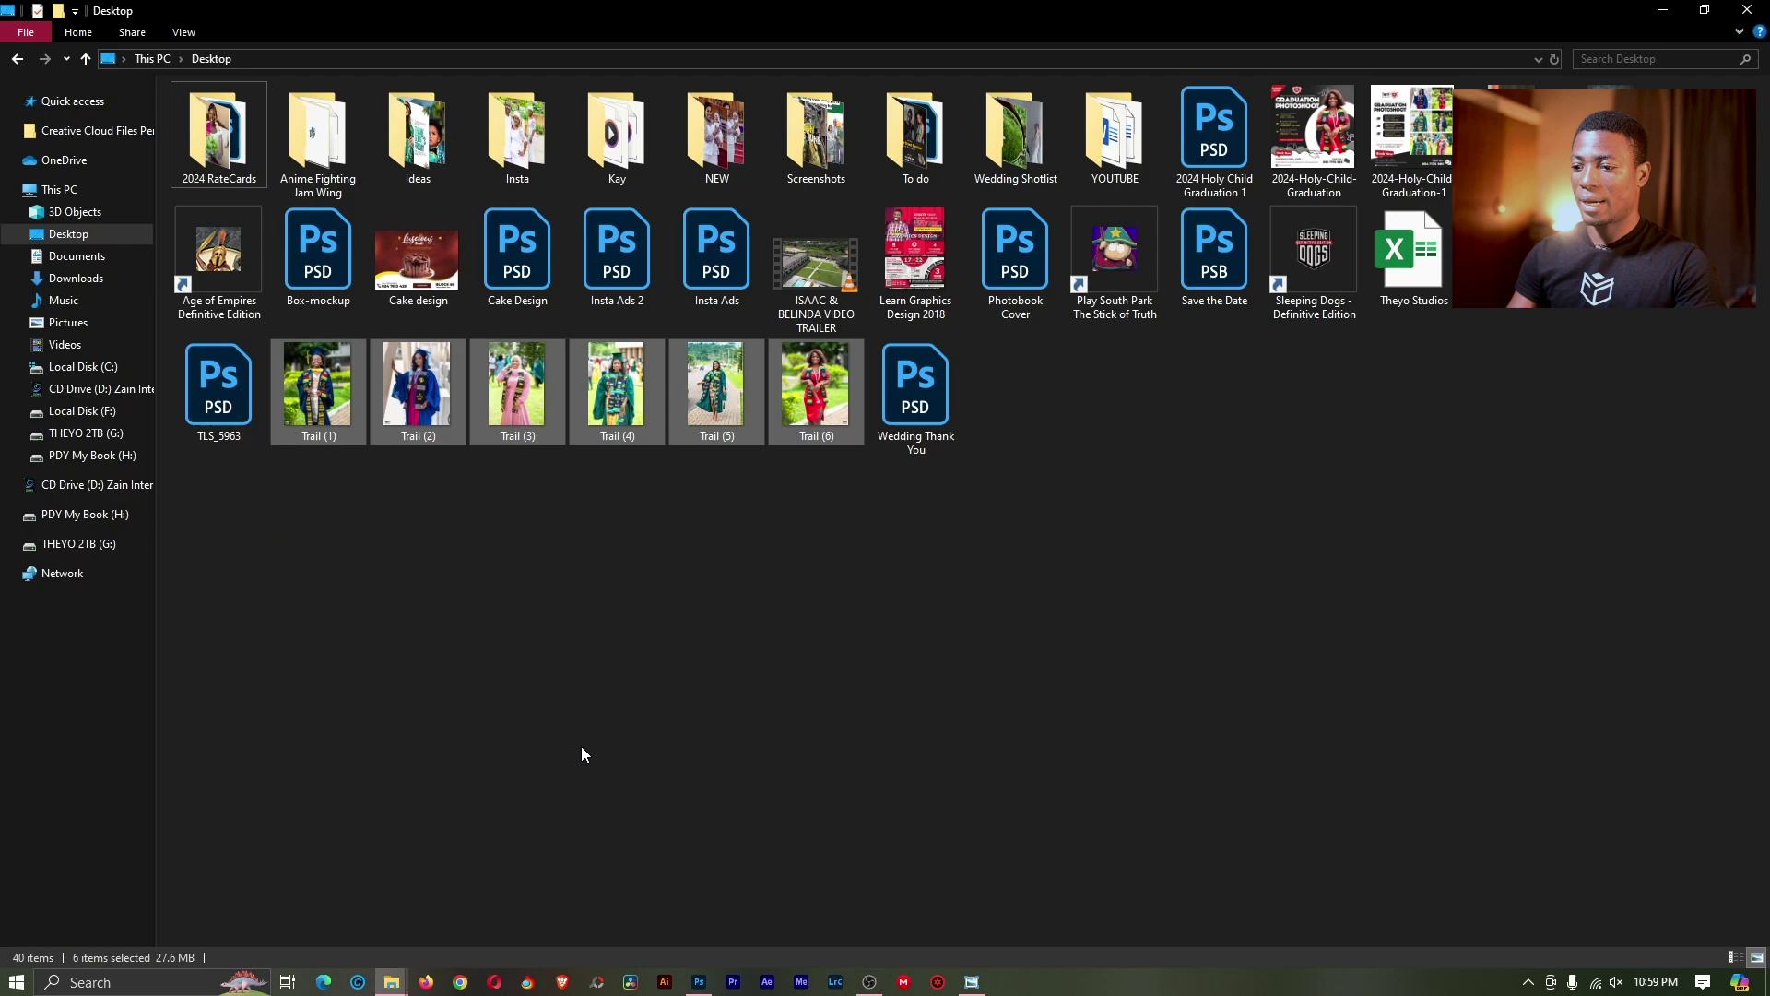
left_click(381, 983)
left_click(333, 849)
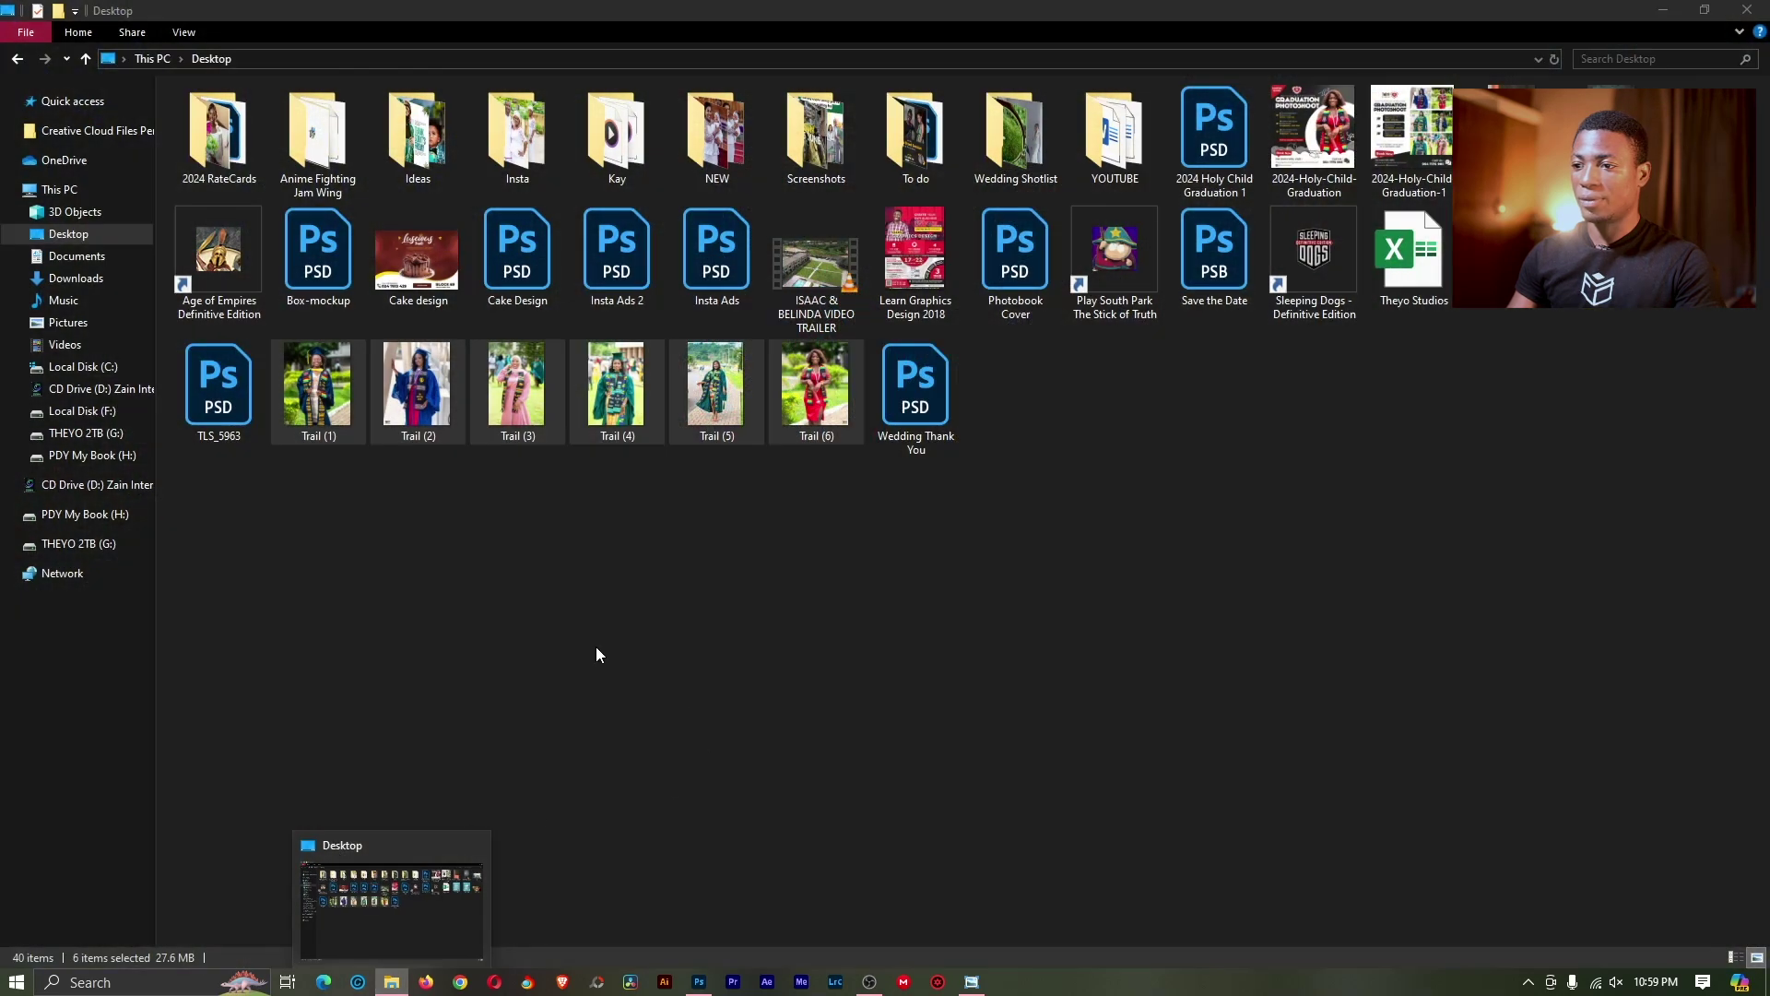
left_click_drag(314, 380, 873, 415)
key("alt+Tab")
key("alt+Tab")
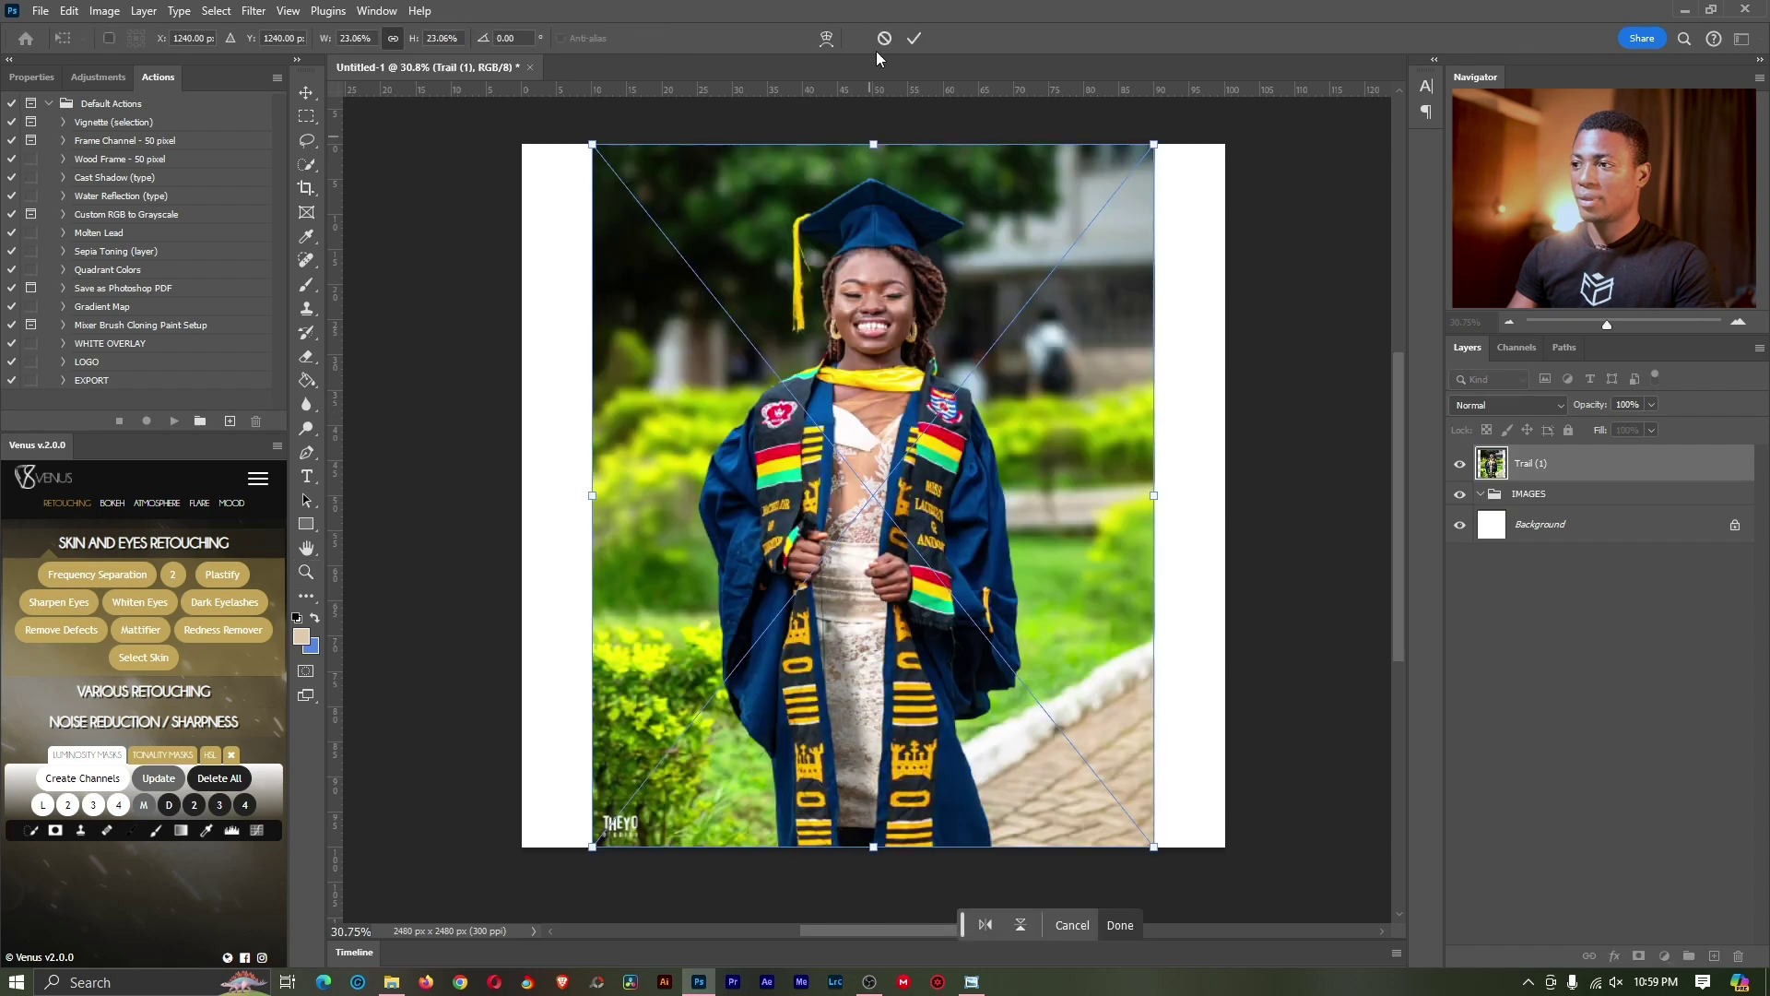
left_click(912, 38)
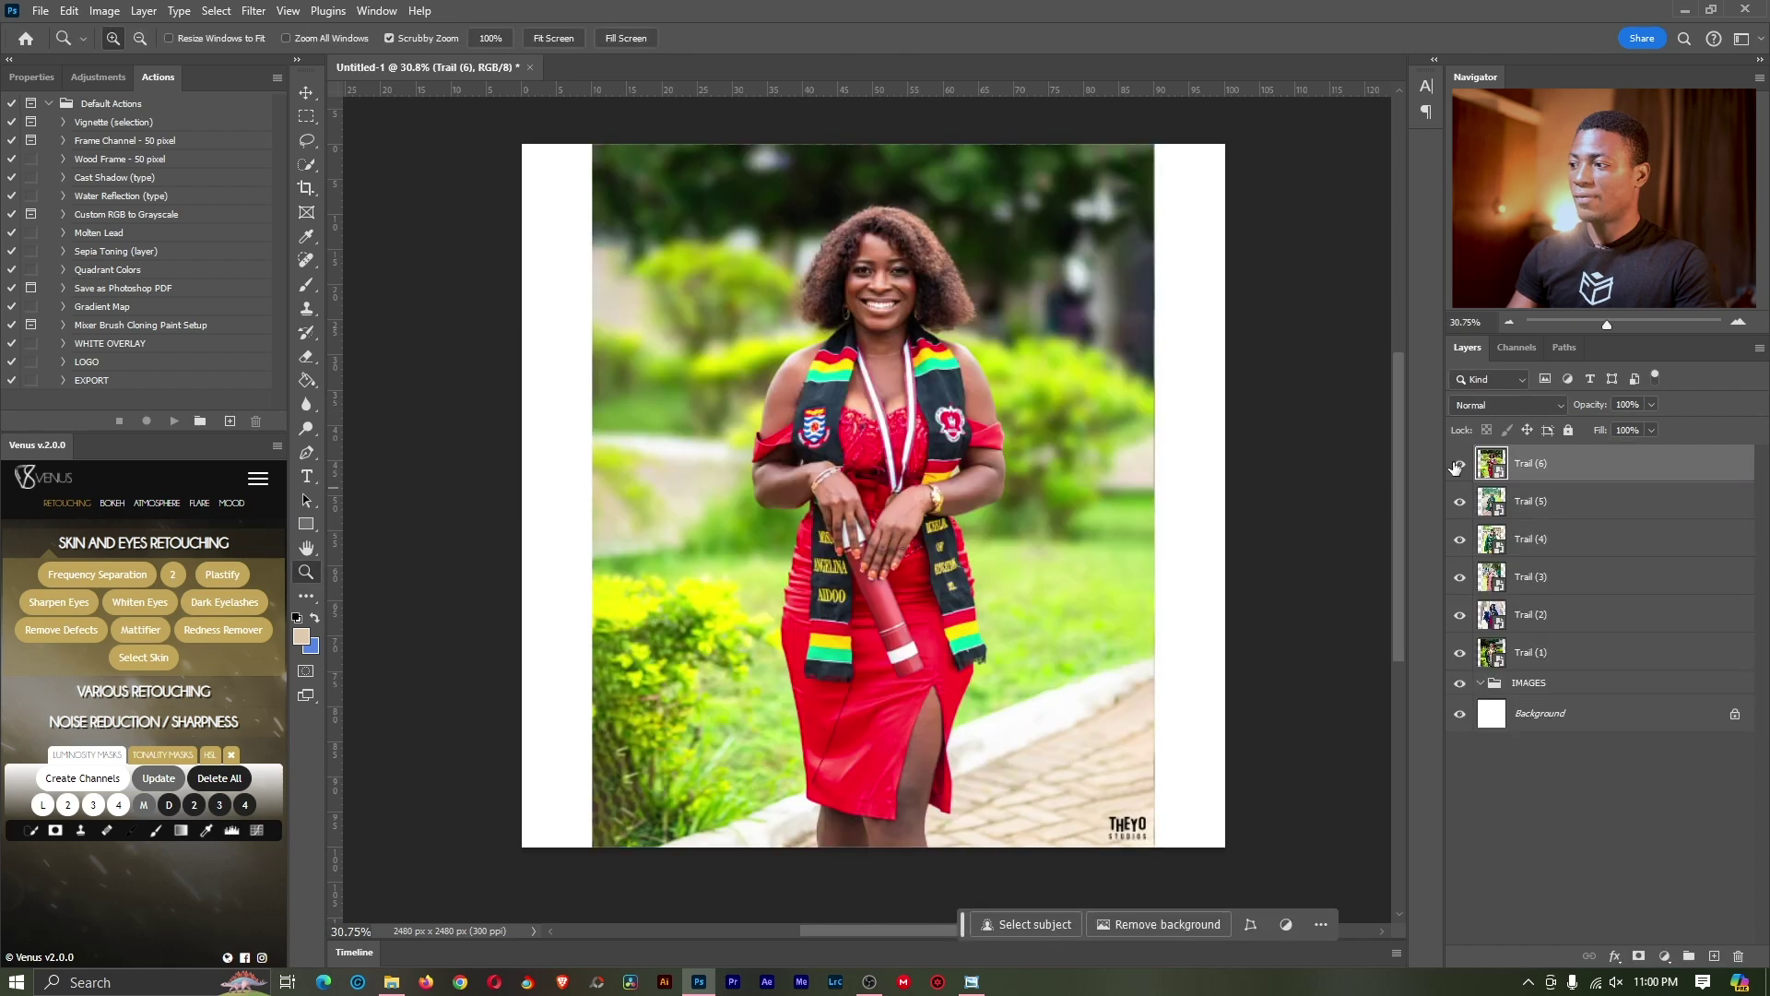
left_click_drag(1459, 463, 1460, 652)
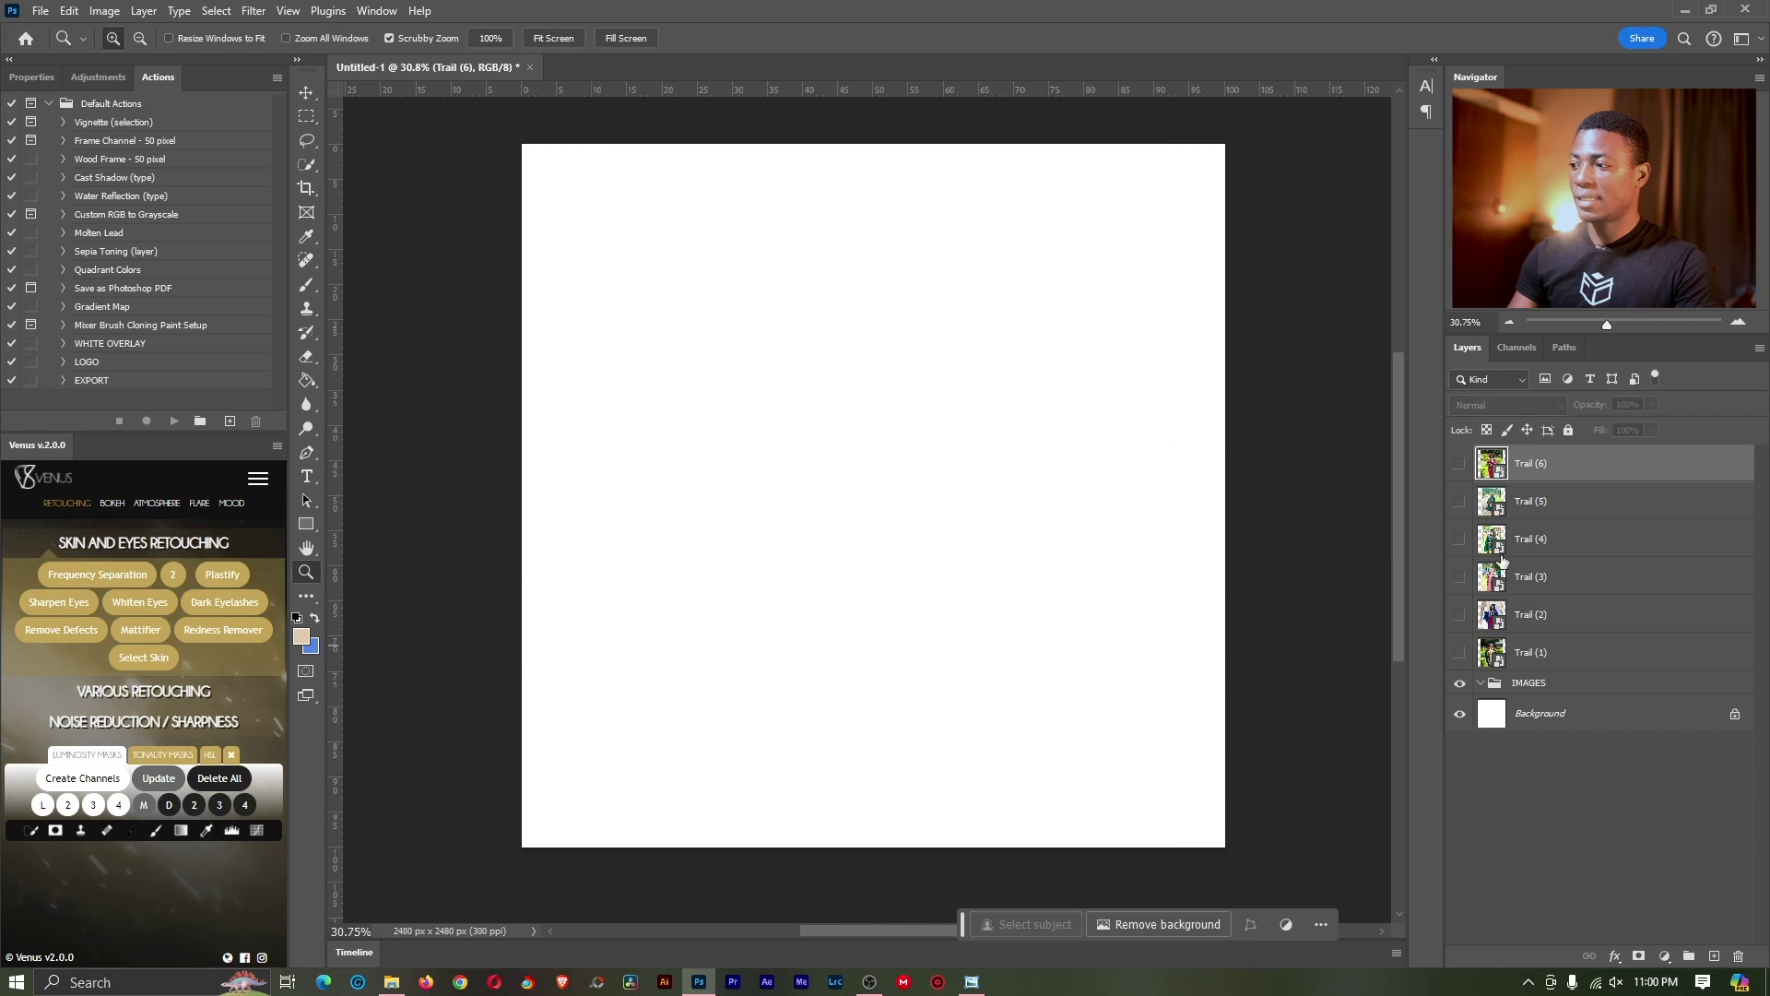
left_click_drag(1441, 412, 1409, 411)
Step: Draw a black rectangle of about 703 × 760 px inside the IMAGES group, in the upper middle of the canvas
left_click(1451, 687)
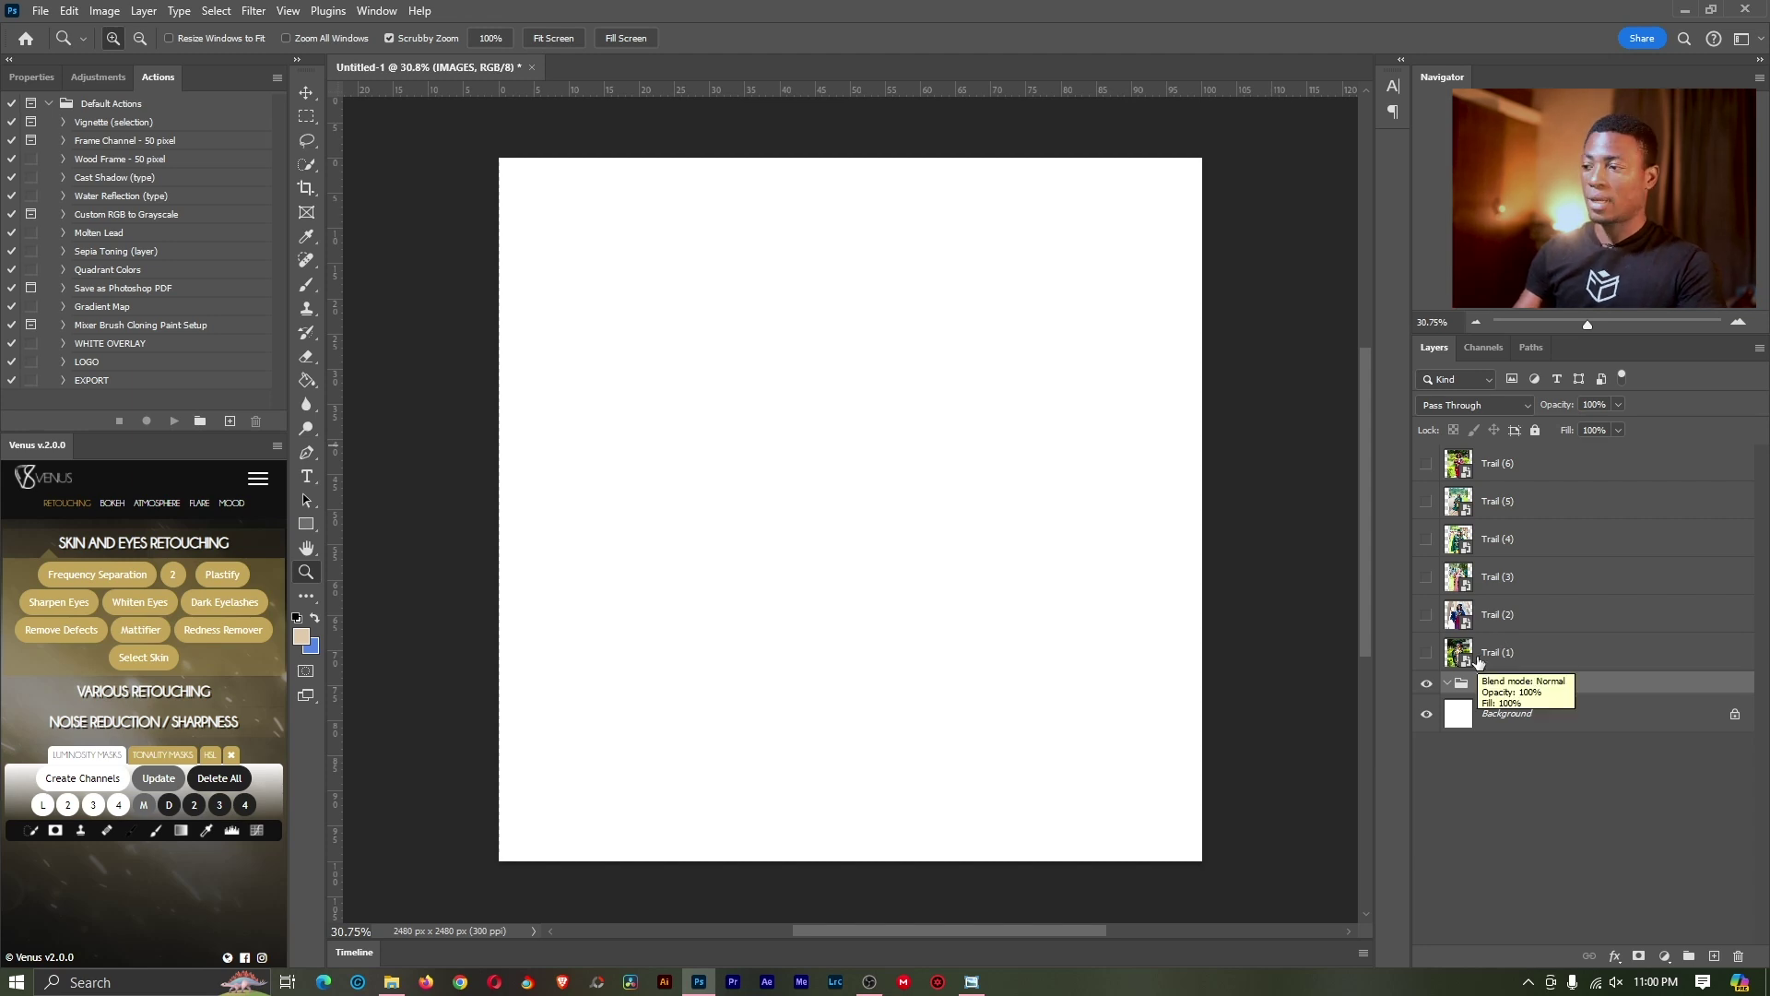
left_click(310, 528)
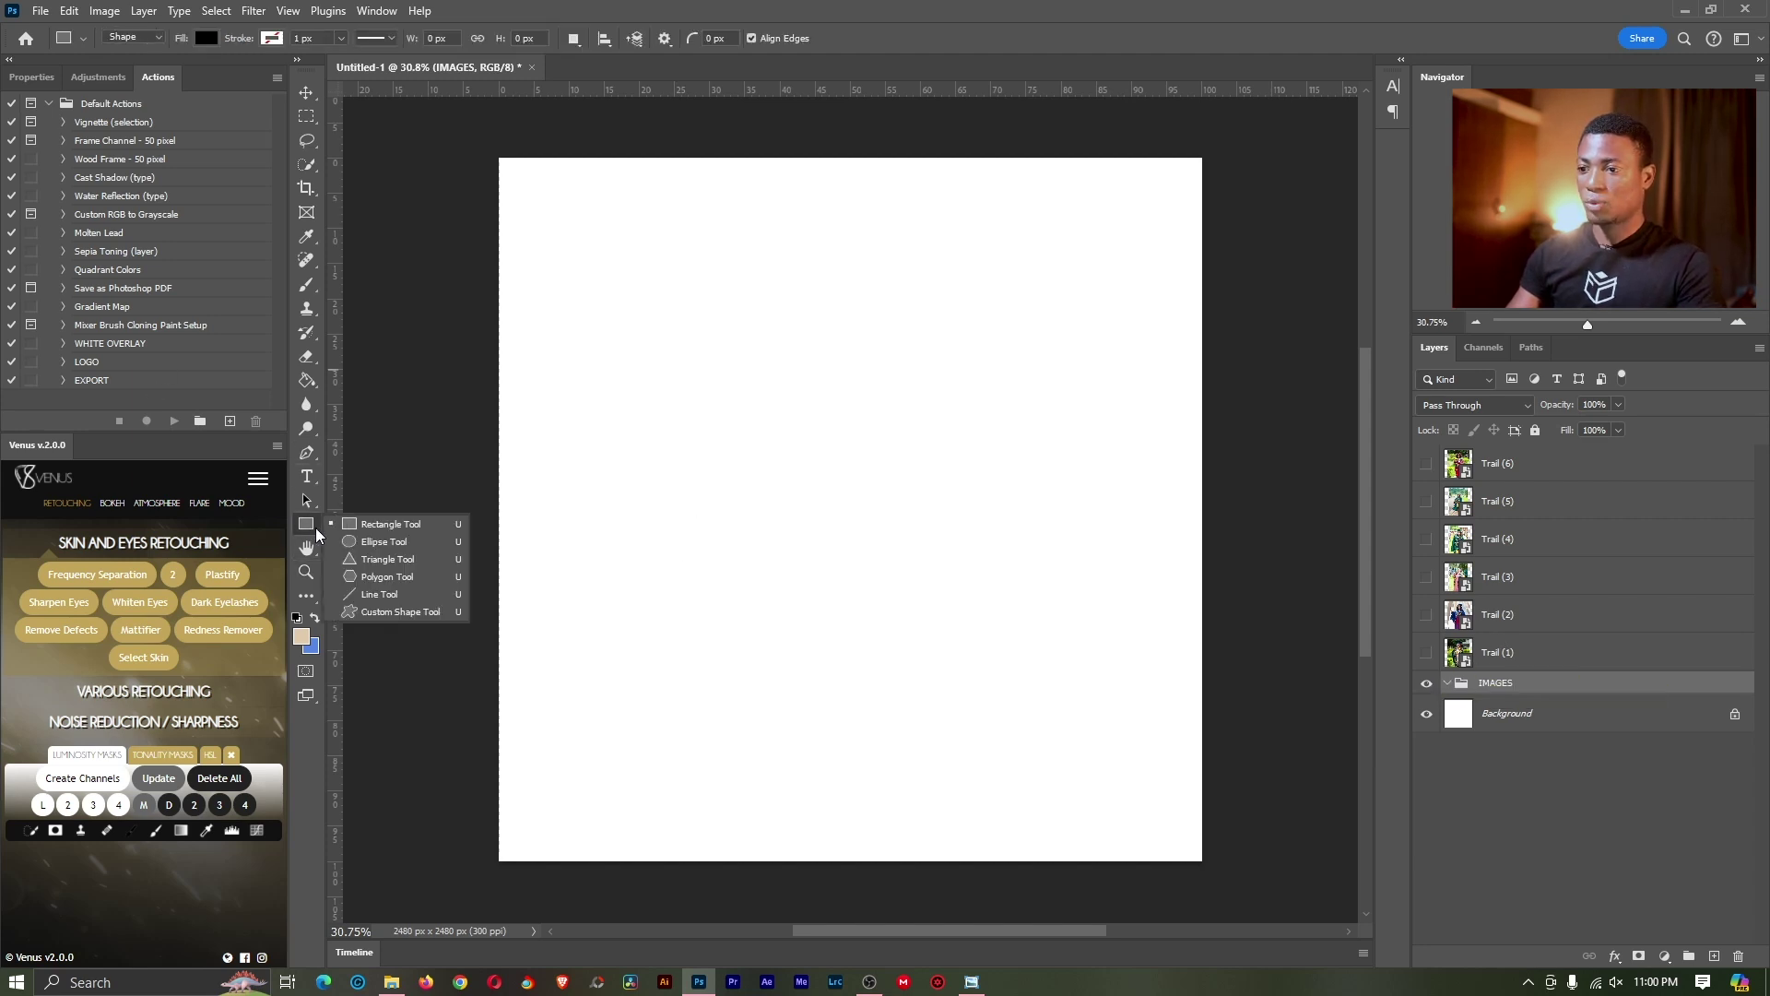
left_click(386, 529)
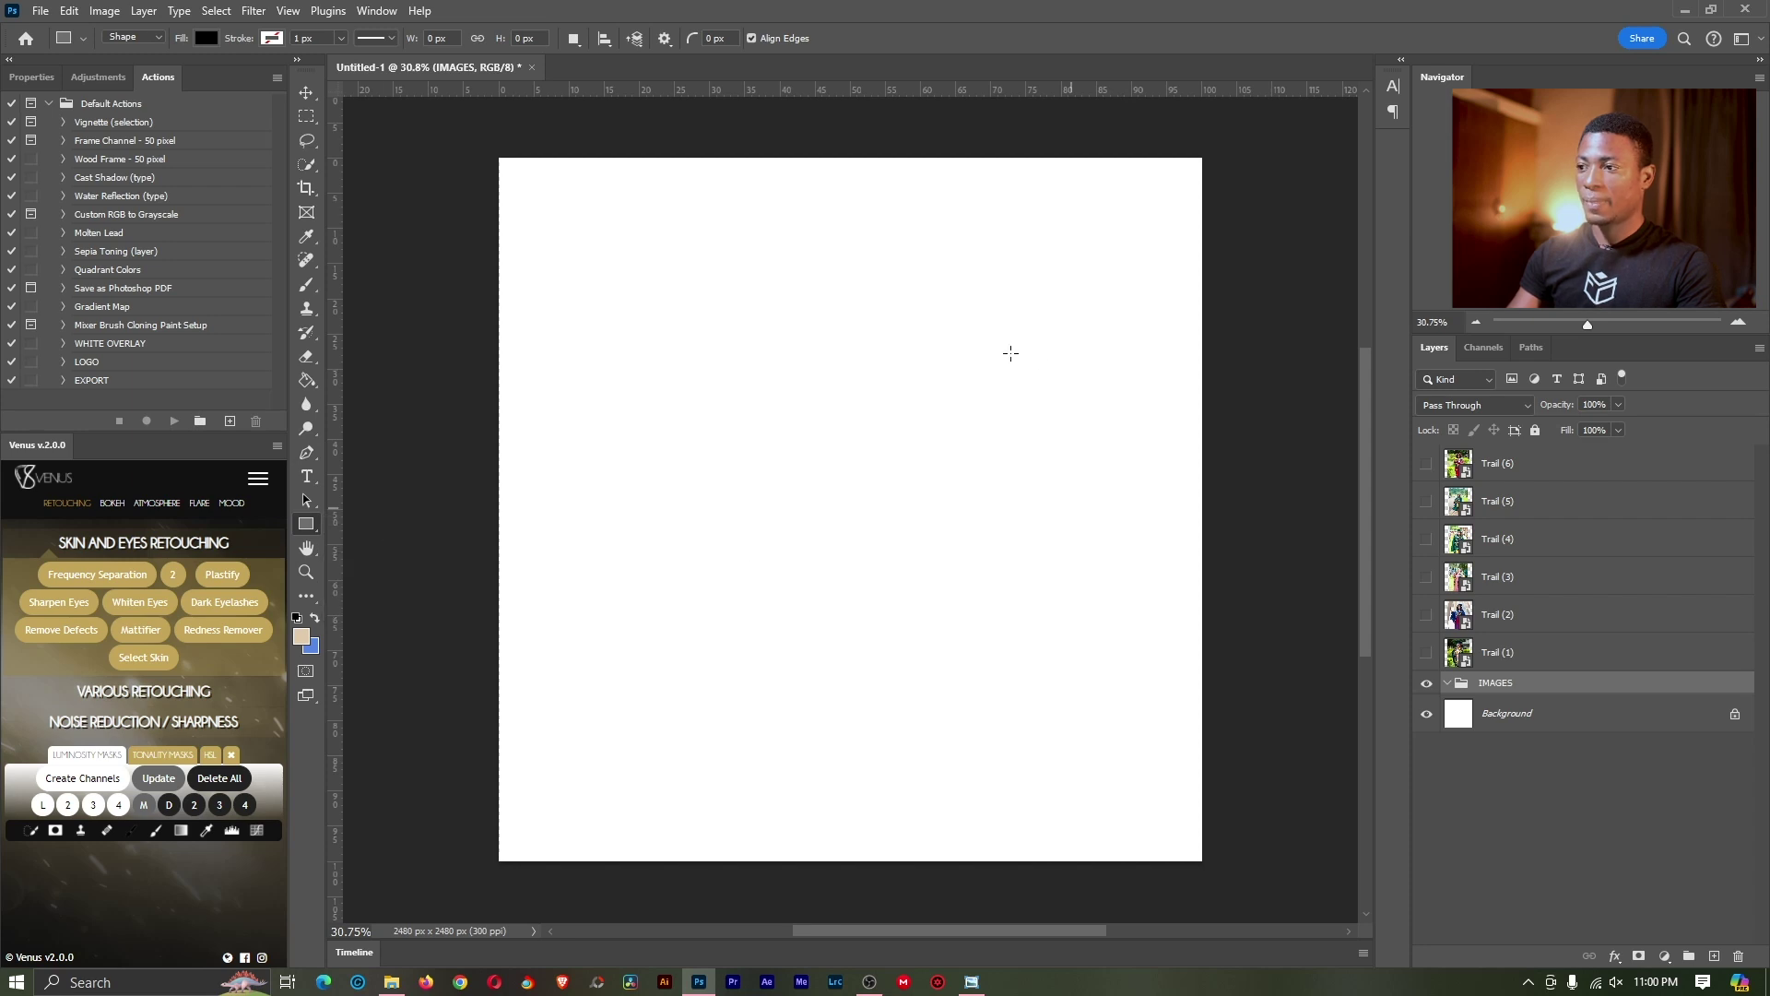
left_click_drag(782, 225, 987, 433)
key("v")
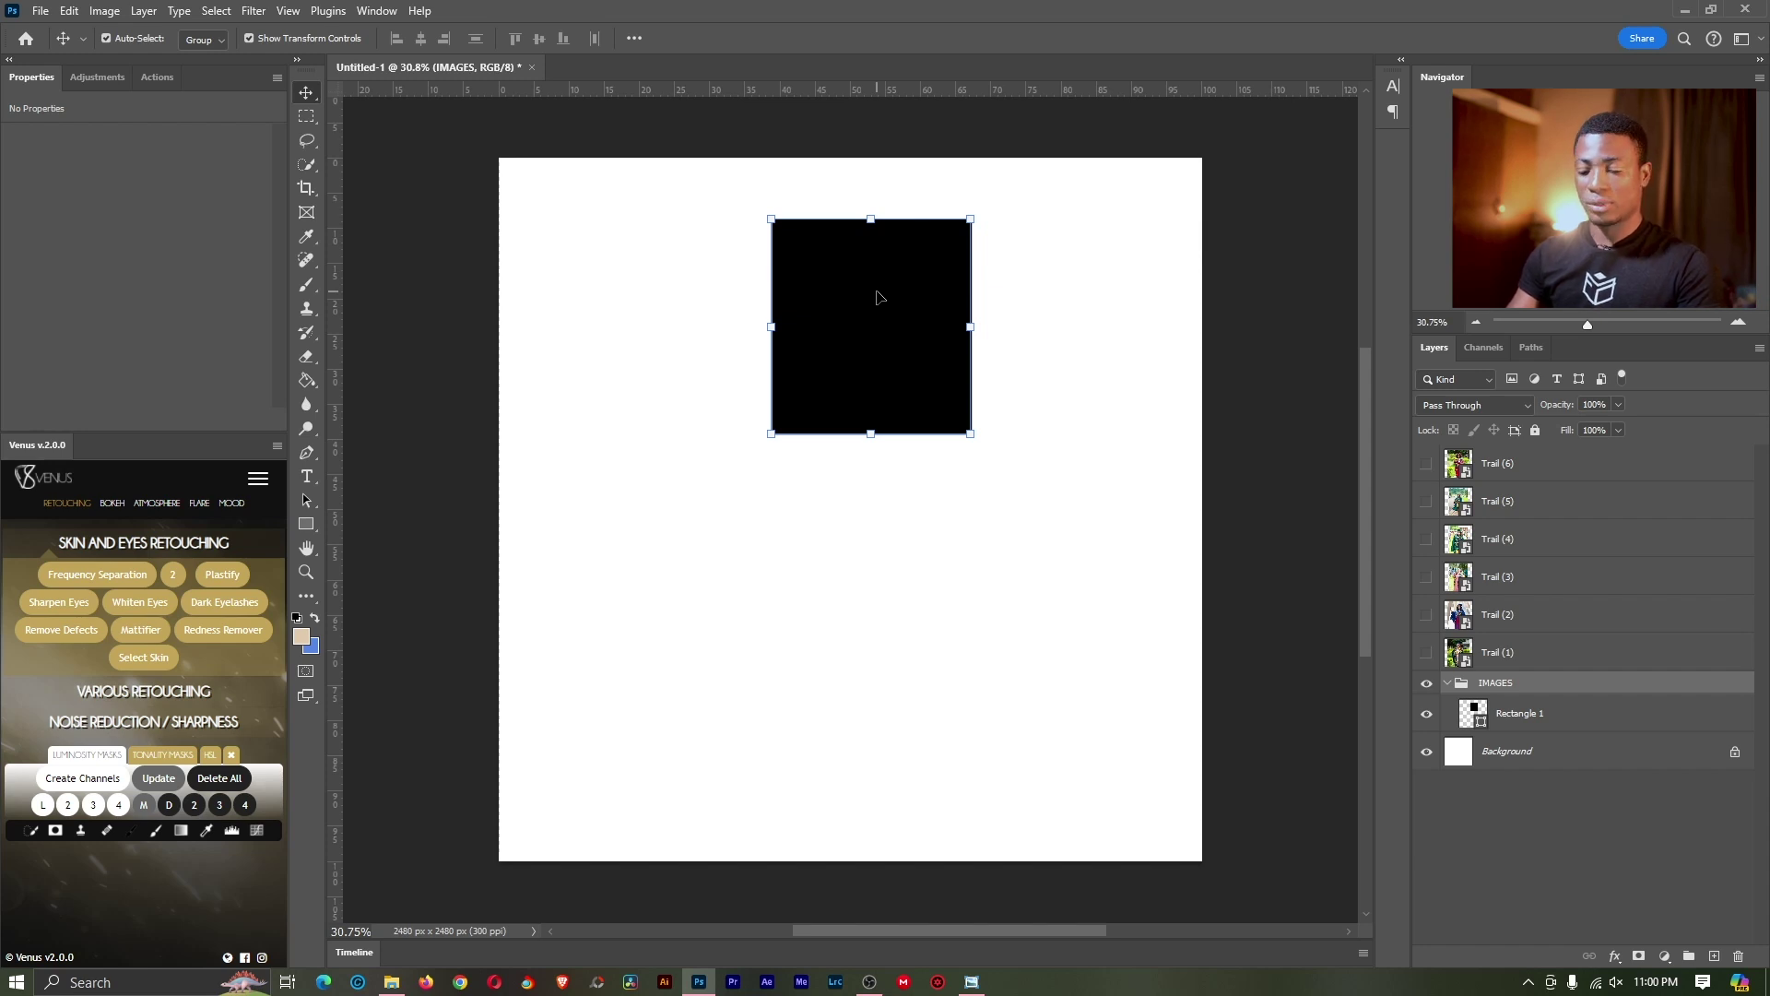
key("ctrl")
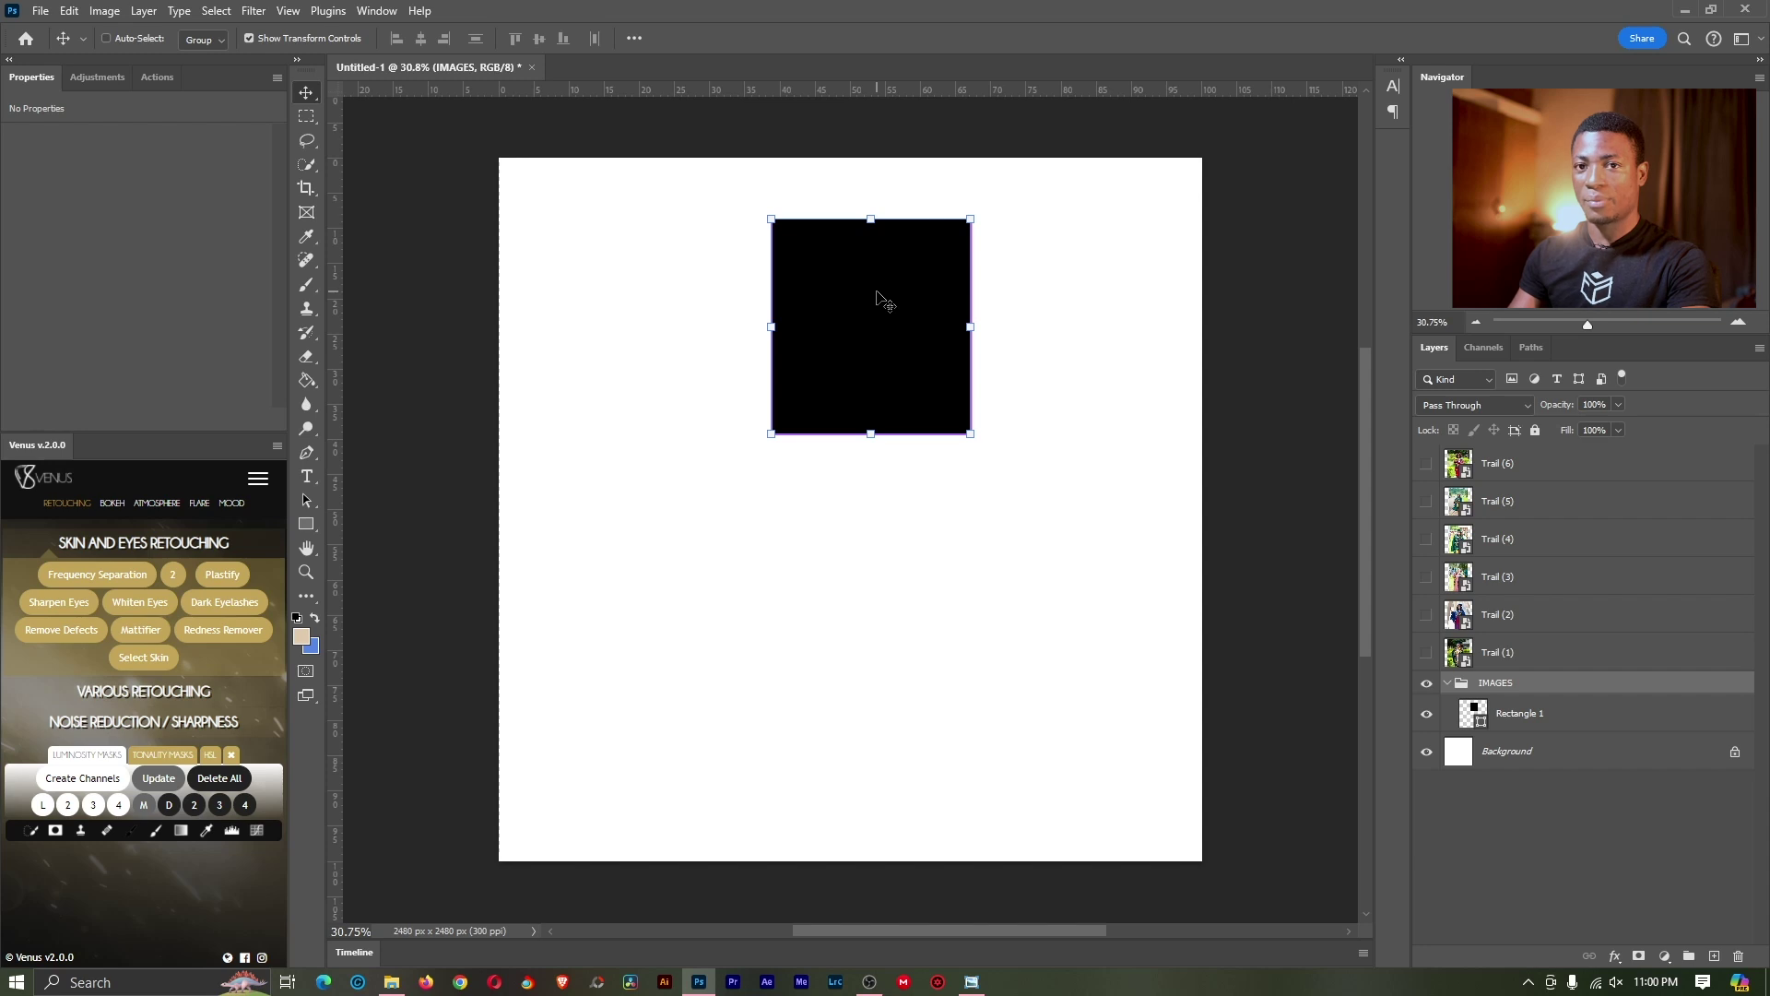
key("ctrl+j")
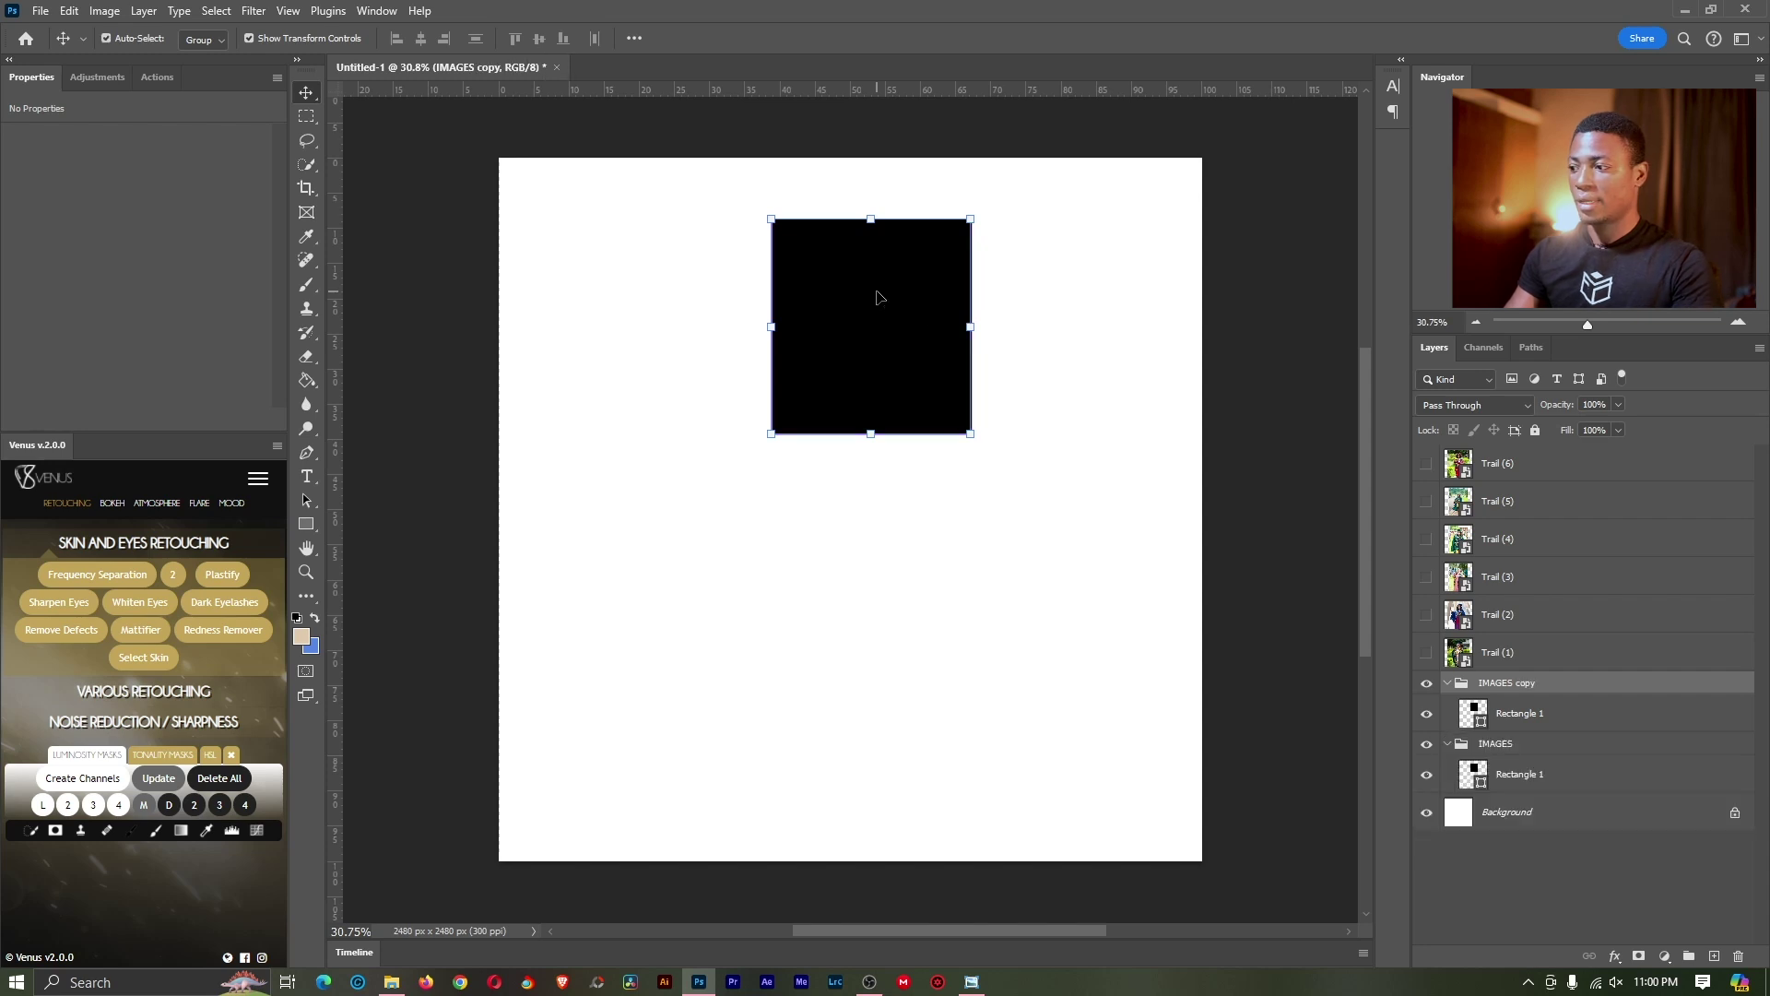
left_click(1509, 727)
key("ctrl+z")
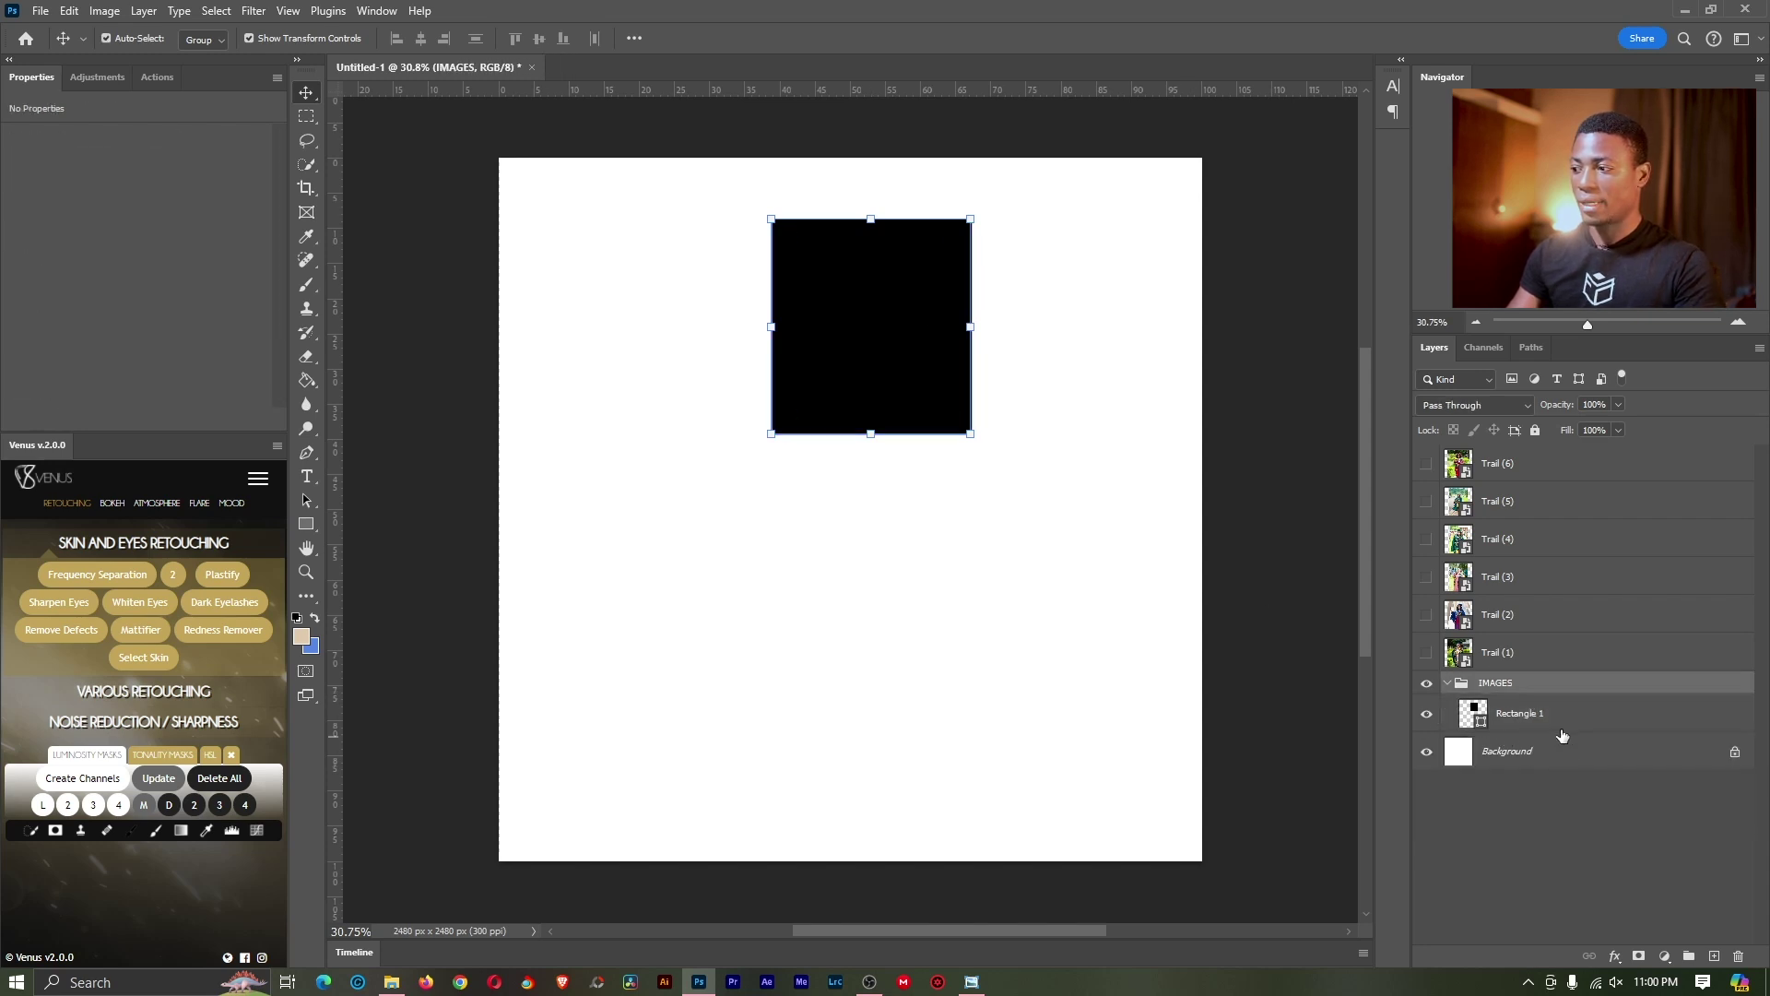
Step: Duplicate the rectangle and place the copy just to its right with a narrow gap, at about X 1699 px on the same level
left_click(1517, 720)
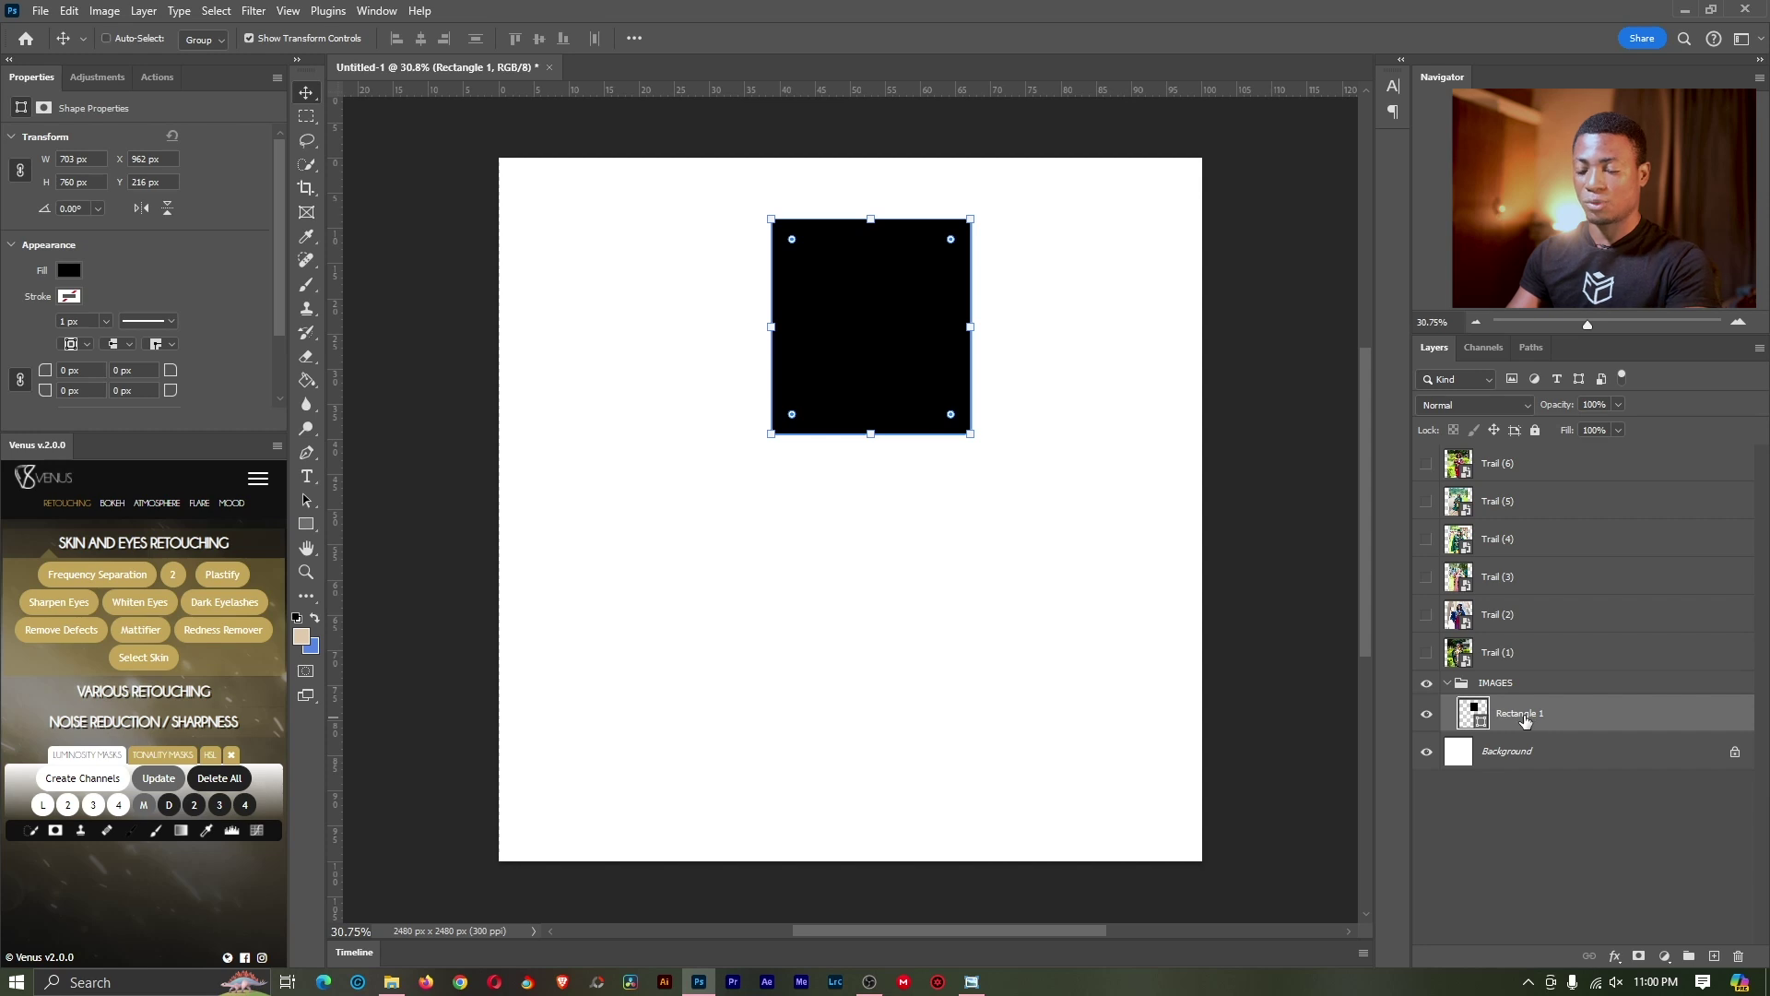
key("ctrl+j")
left_click_drag(845, 309, 924, 309)
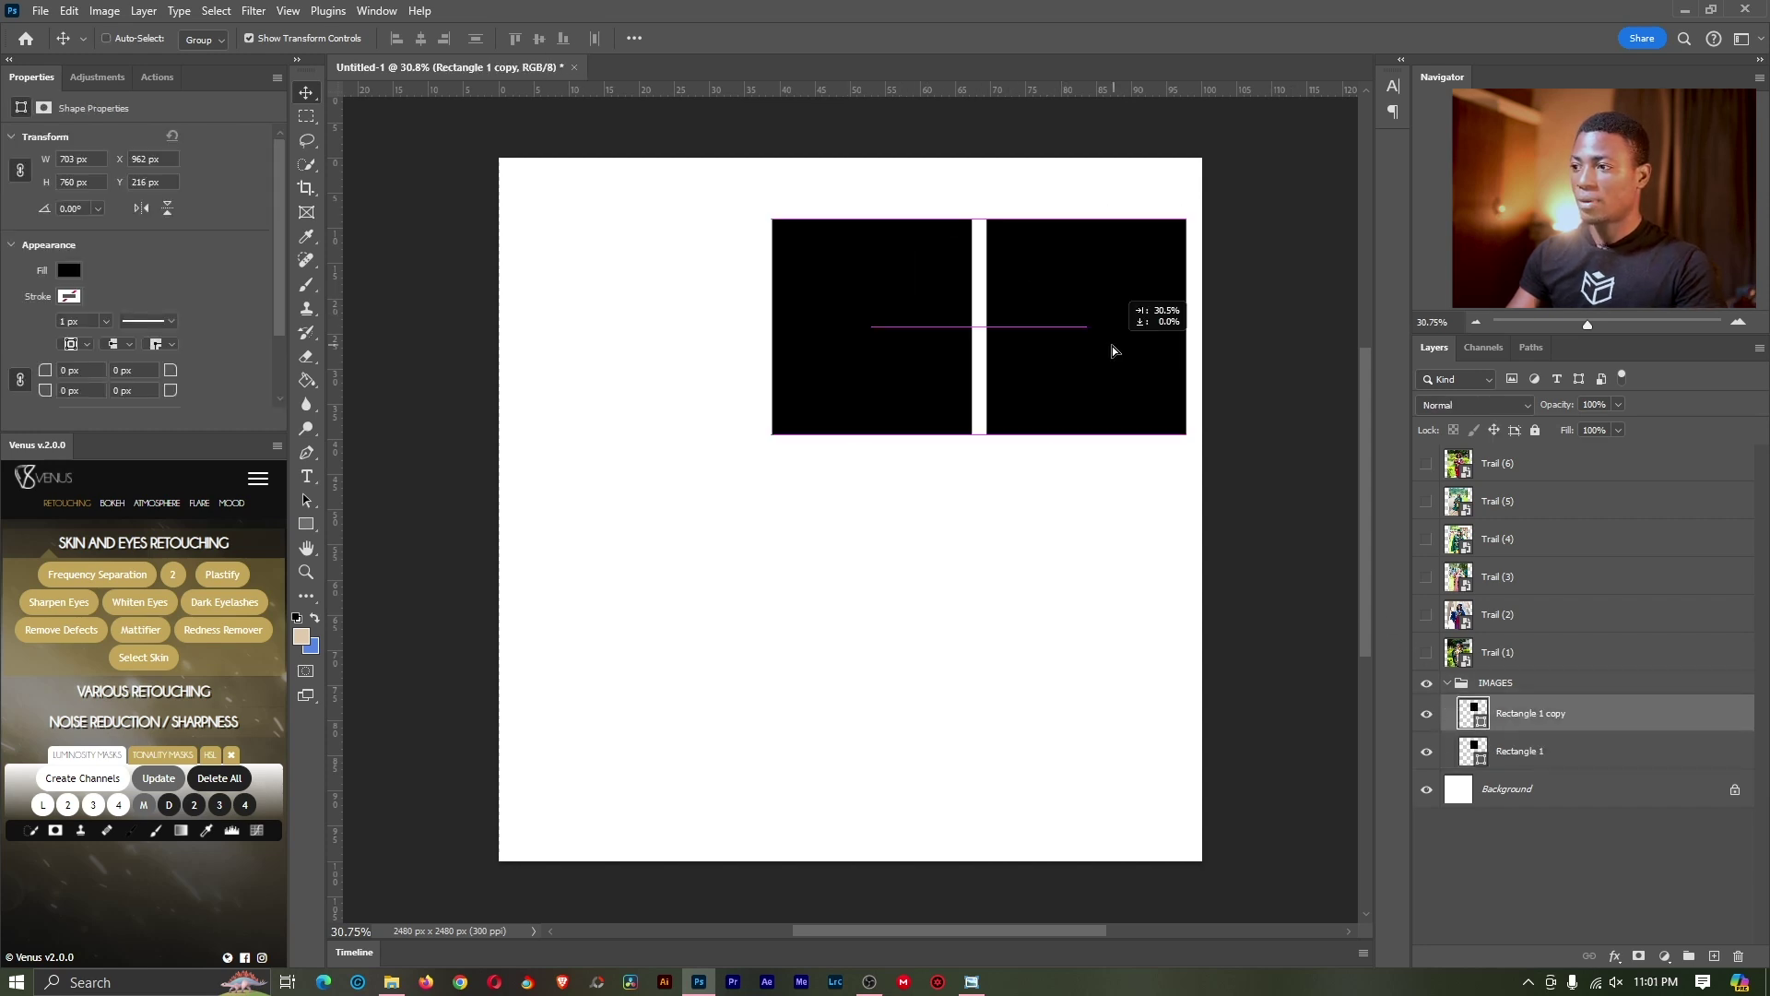
left_click_drag(1112, 346, 1108, 346)
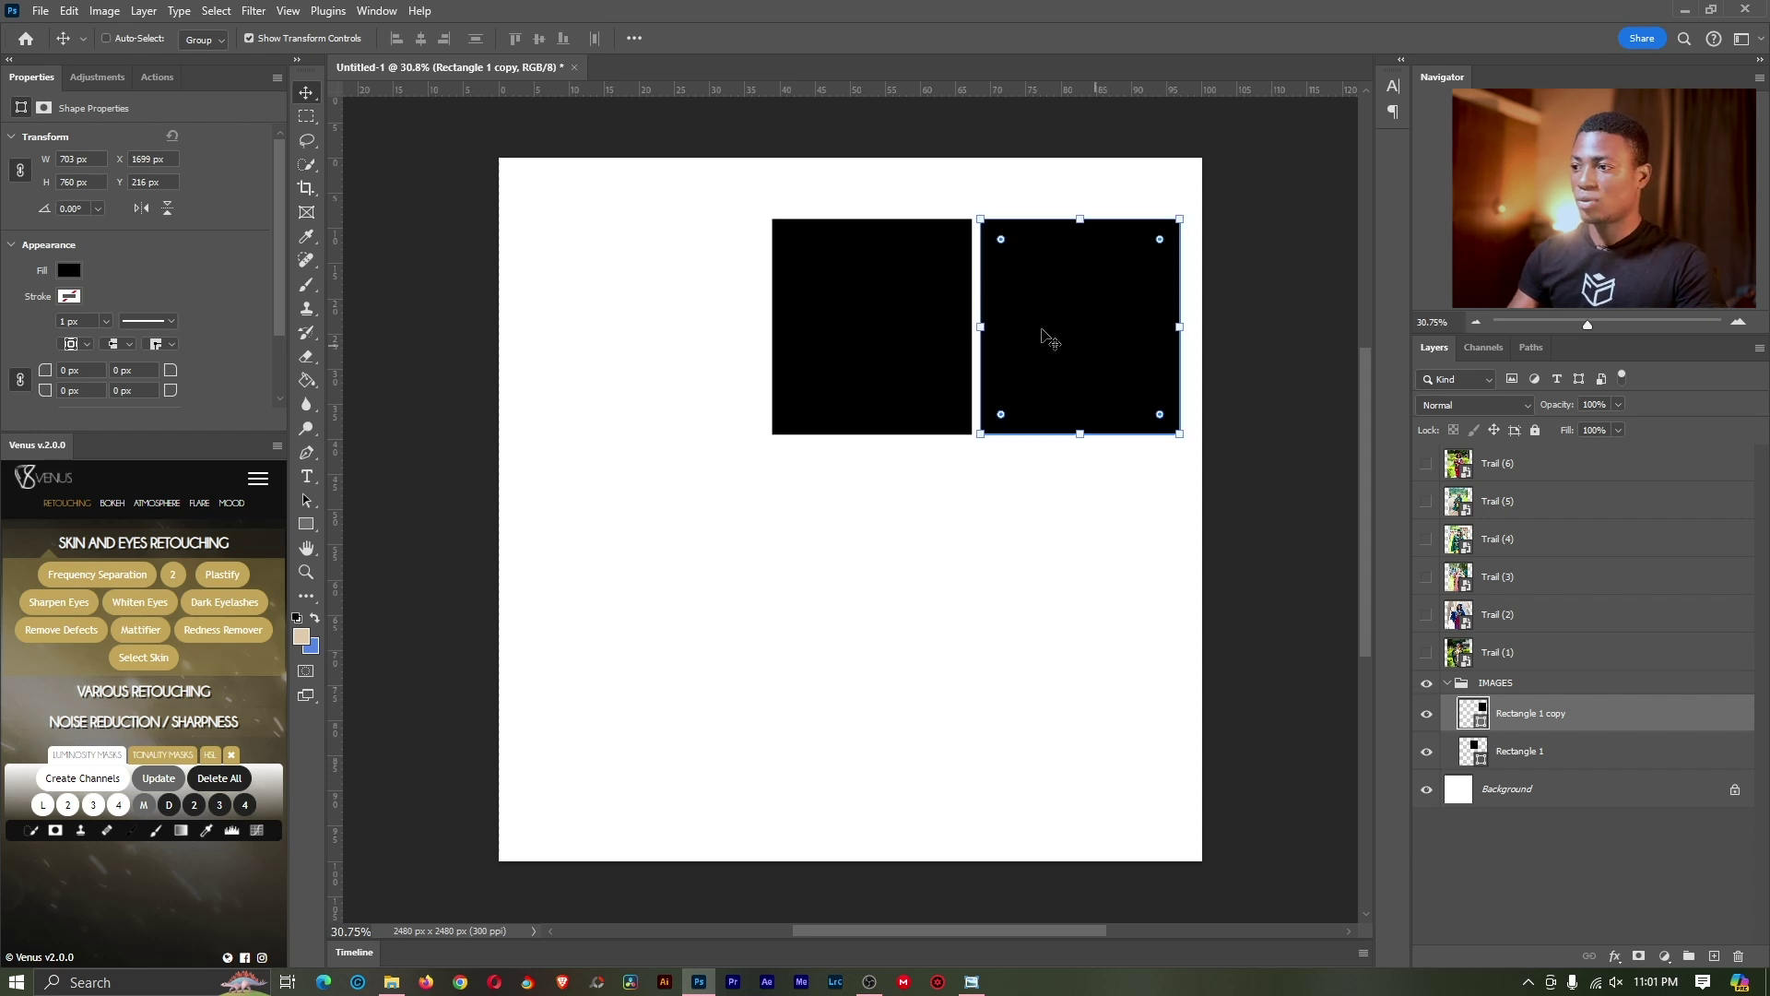
Step: Copy the pair of rectangles twice downward, at about Y 1015 and 1814 px, to form a grid of two columns and three rows
left_click(1535, 766, "ctrl")
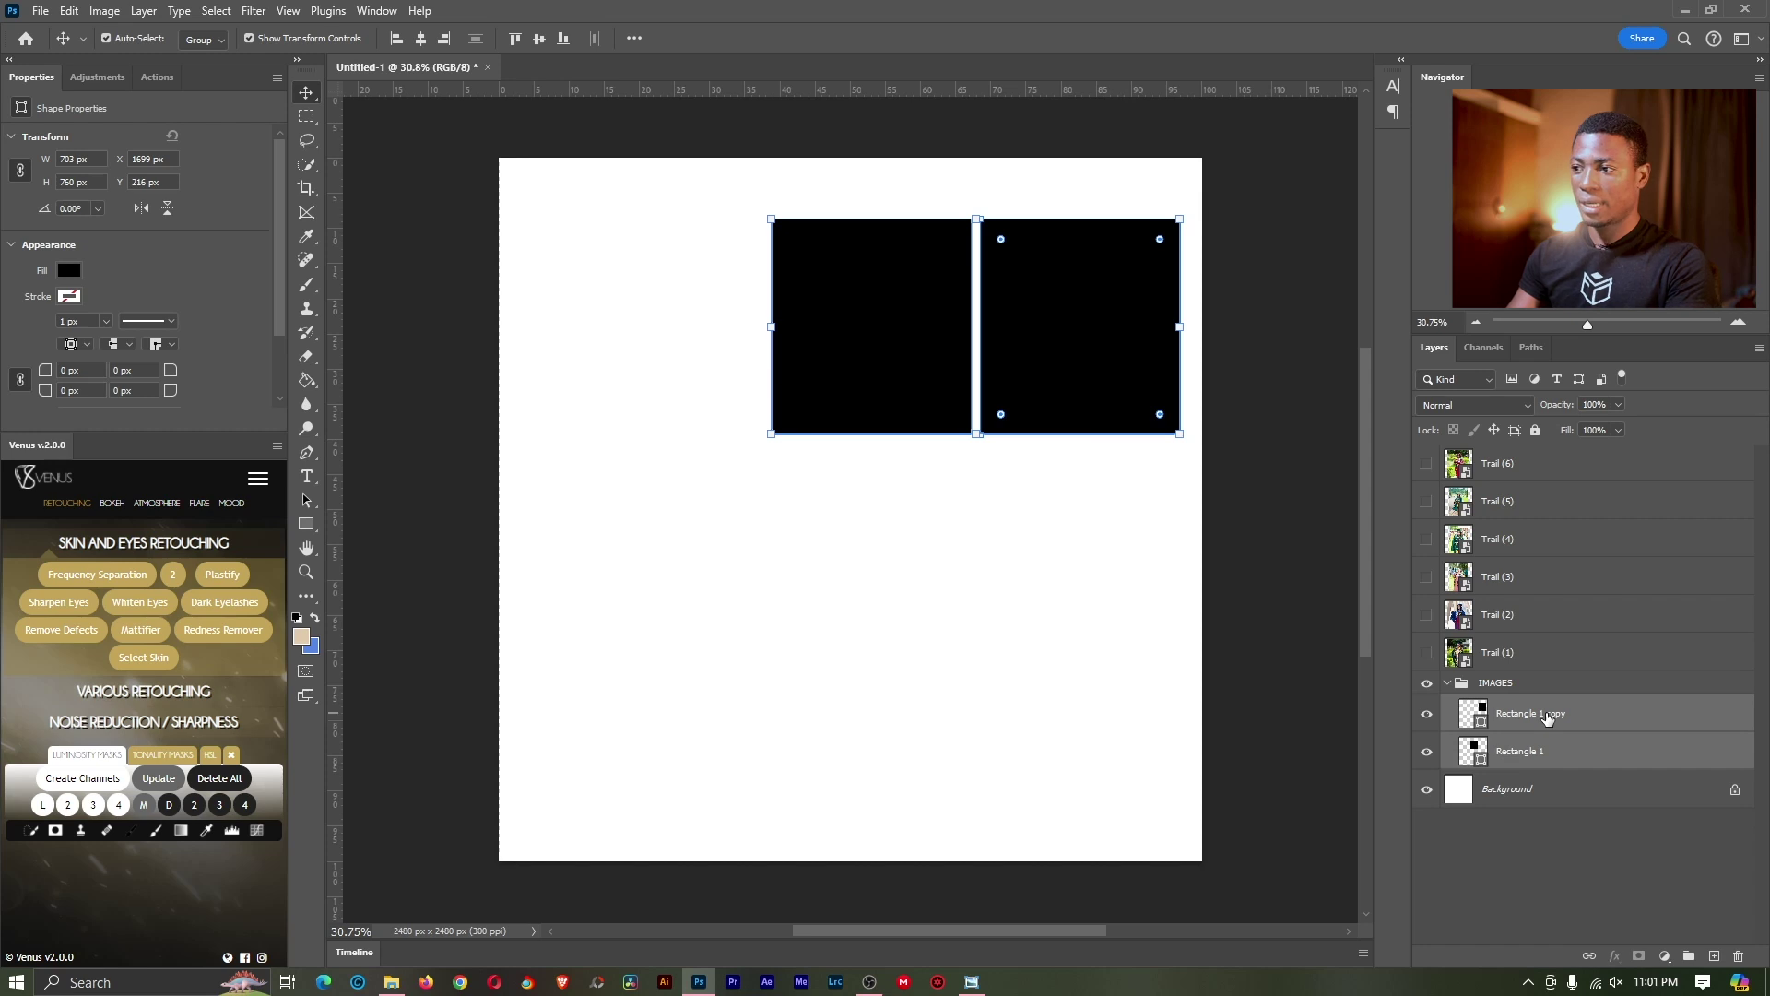
key("ctrl+j")
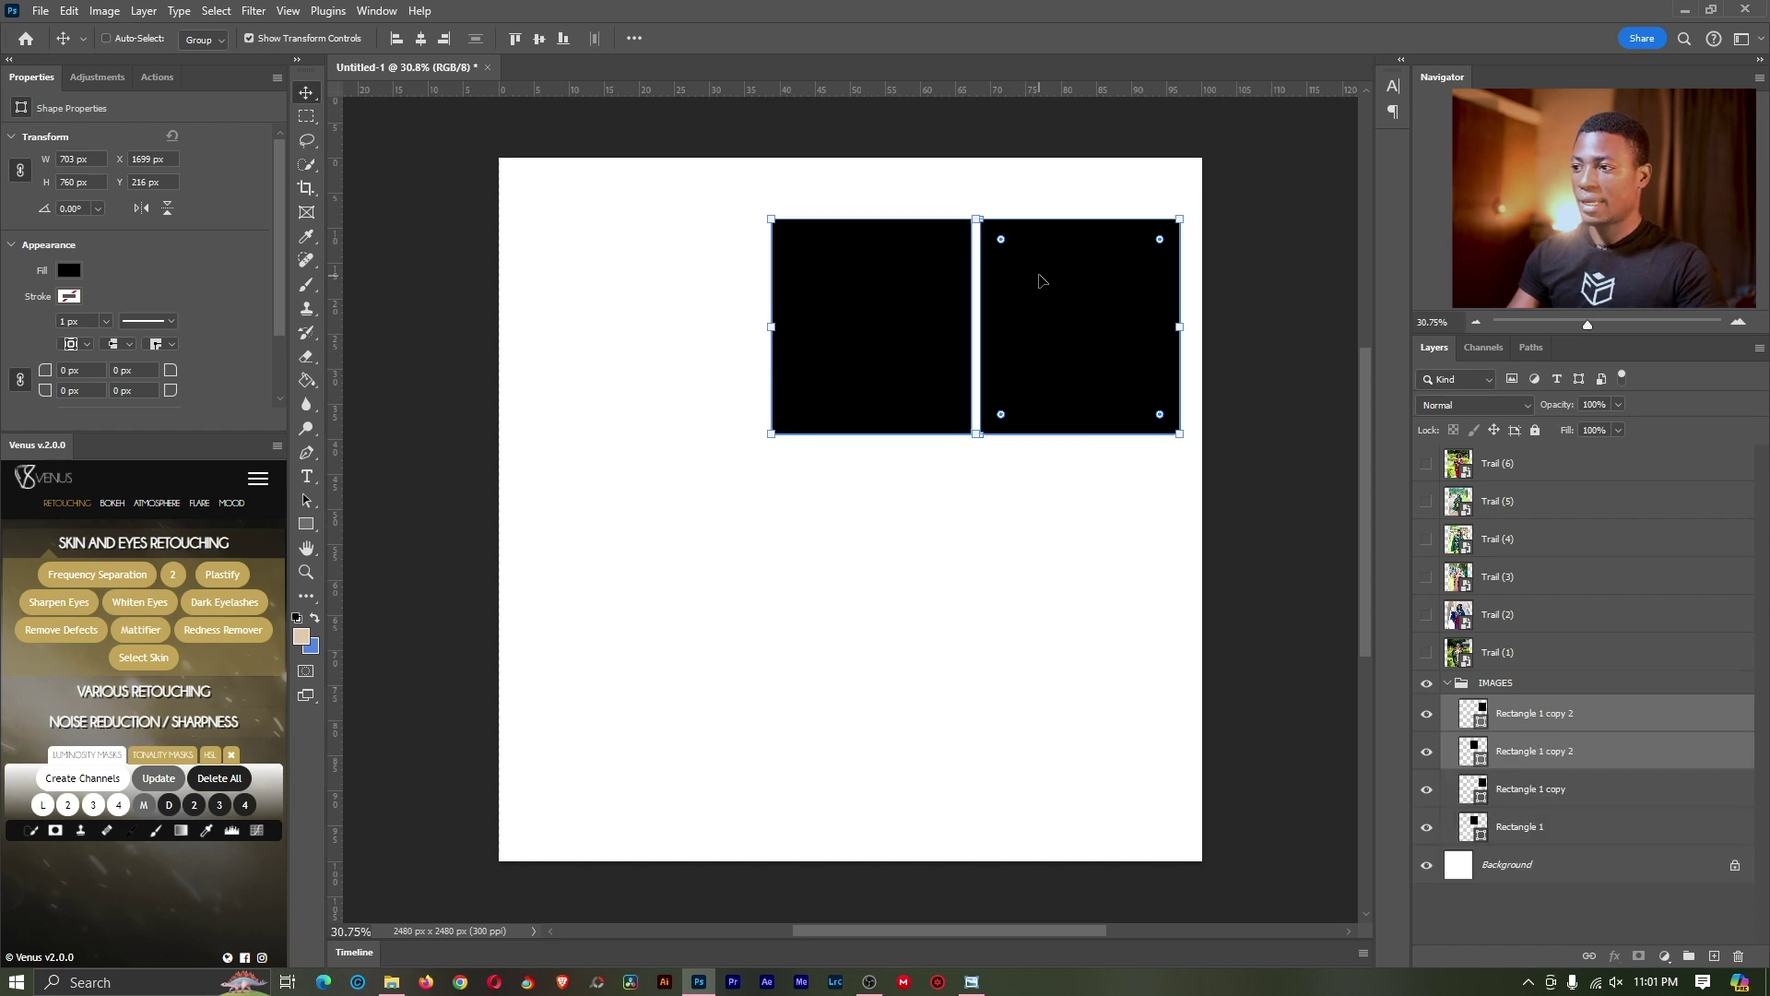
left_click_drag(1041, 329, 1040, 474)
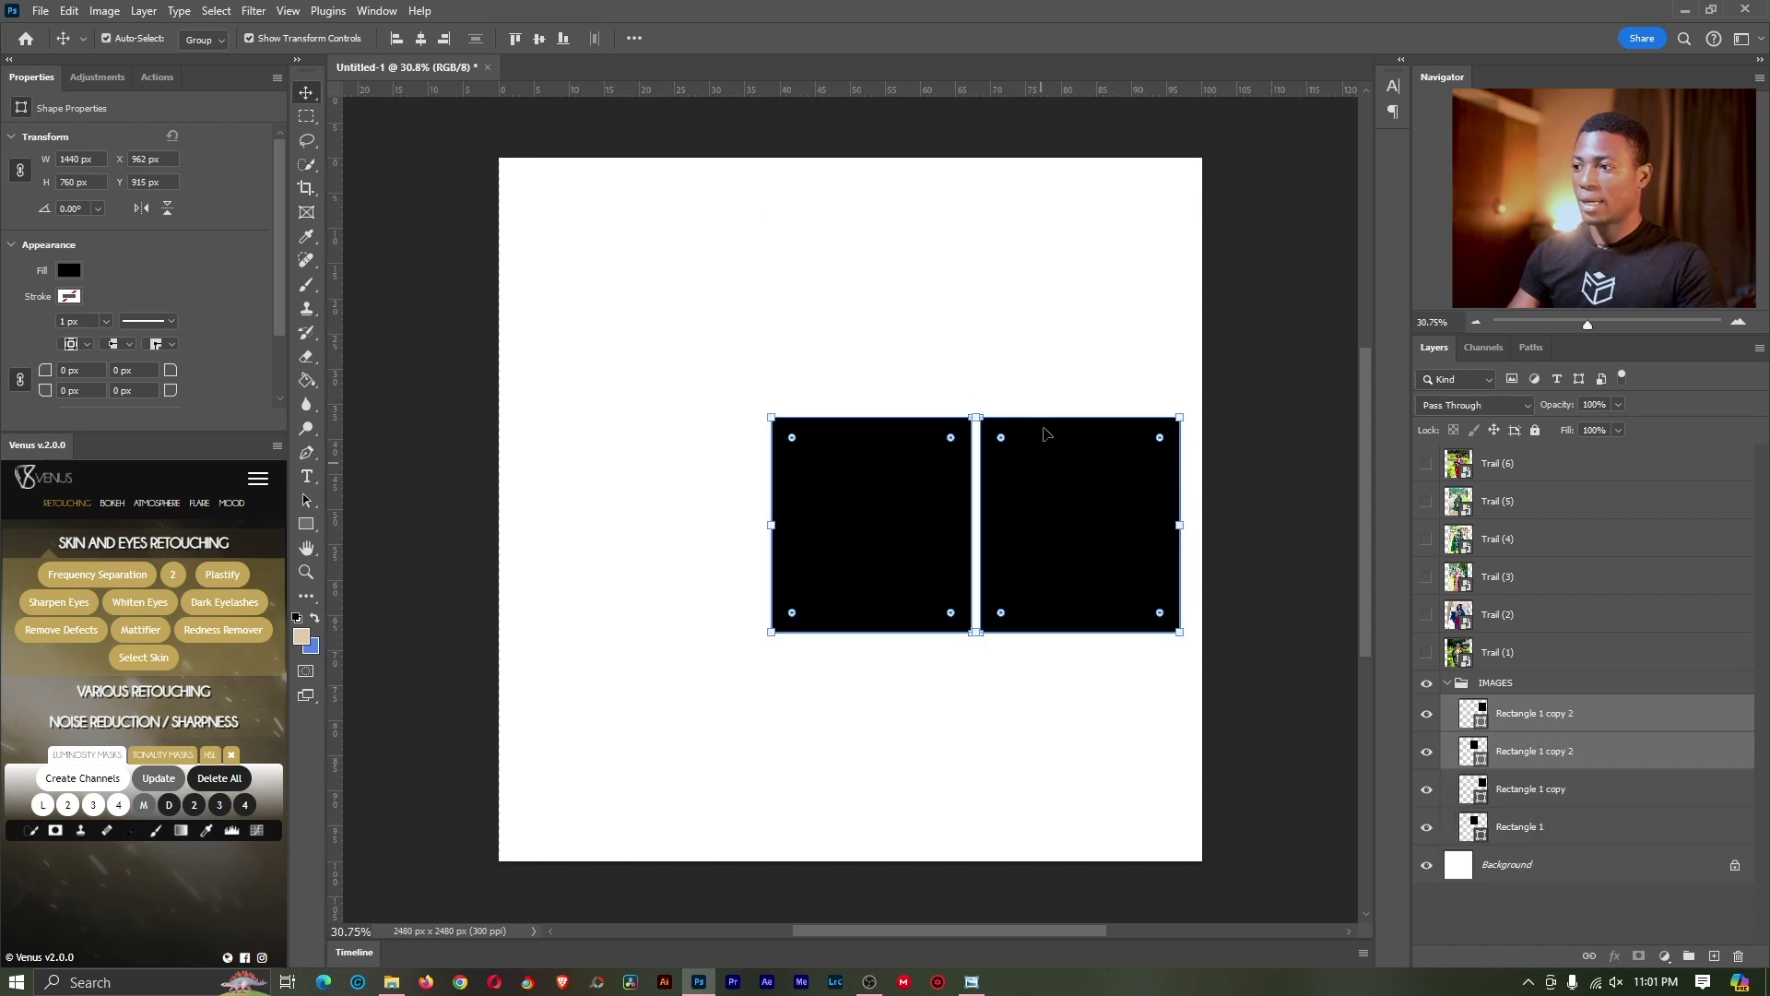
left_click_drag(1045, 376, 1098, 485)
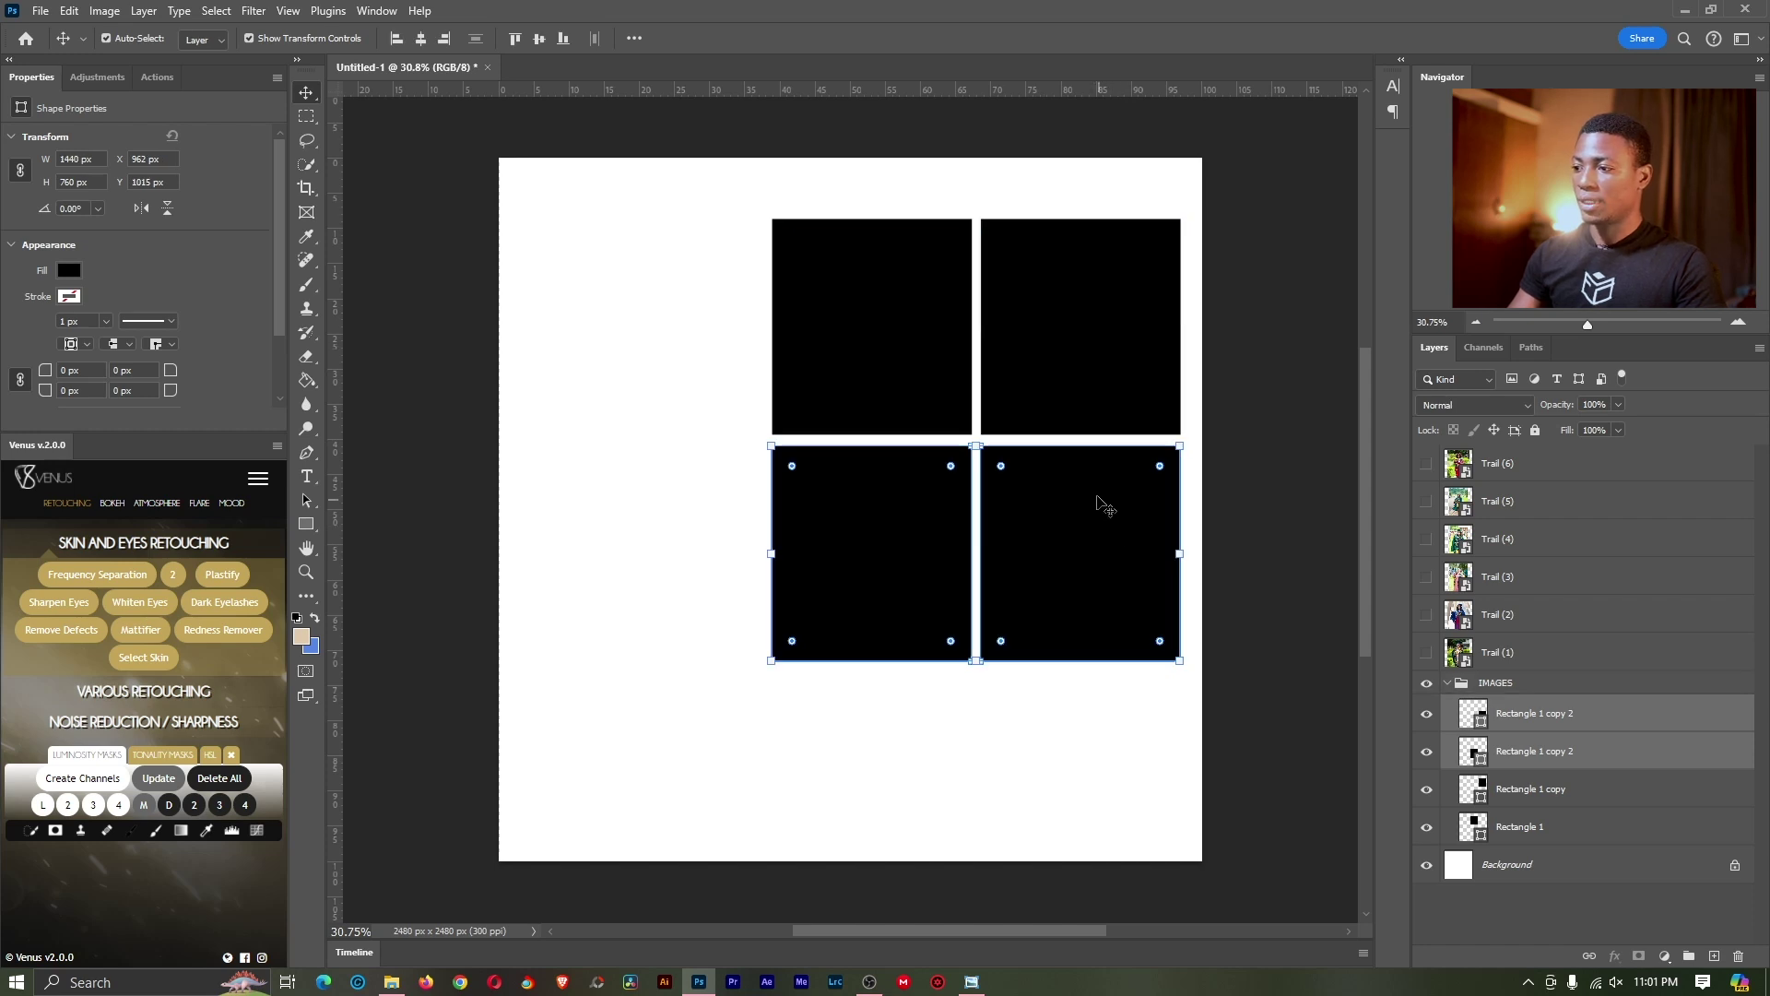
left_click_drag(1098, 506, 1107, 726)
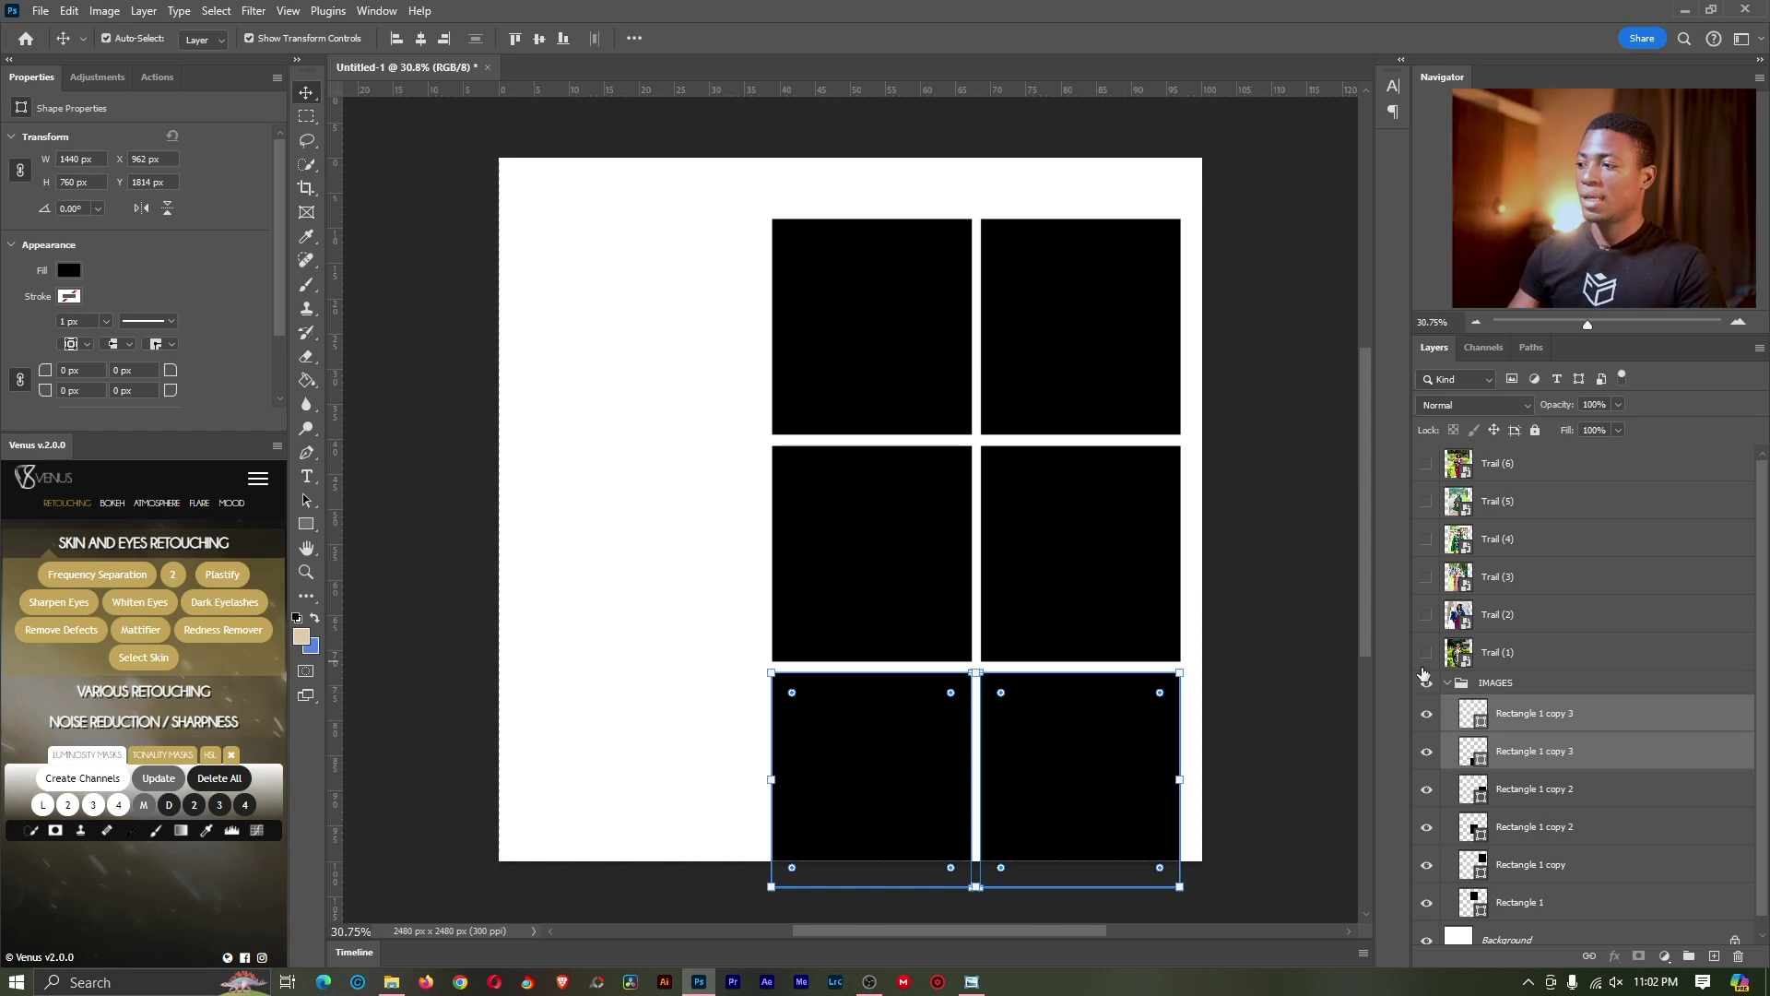
left_click(1542, 728)
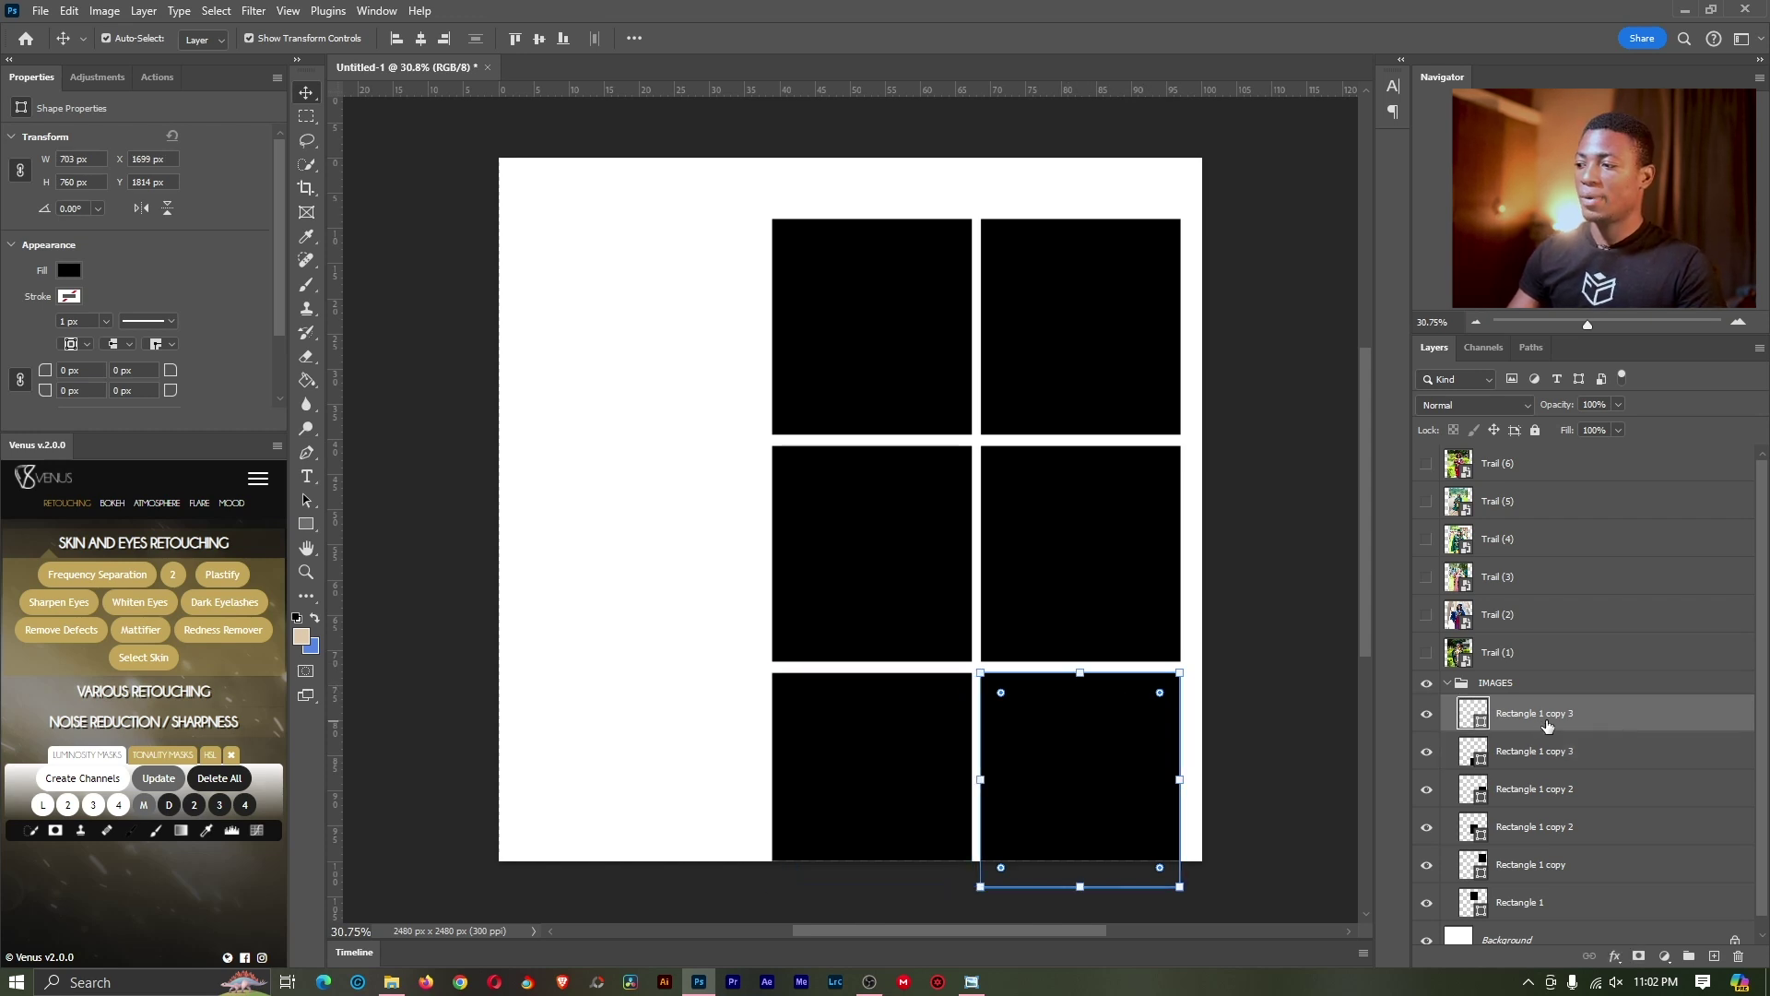
left_click(1540, 907)
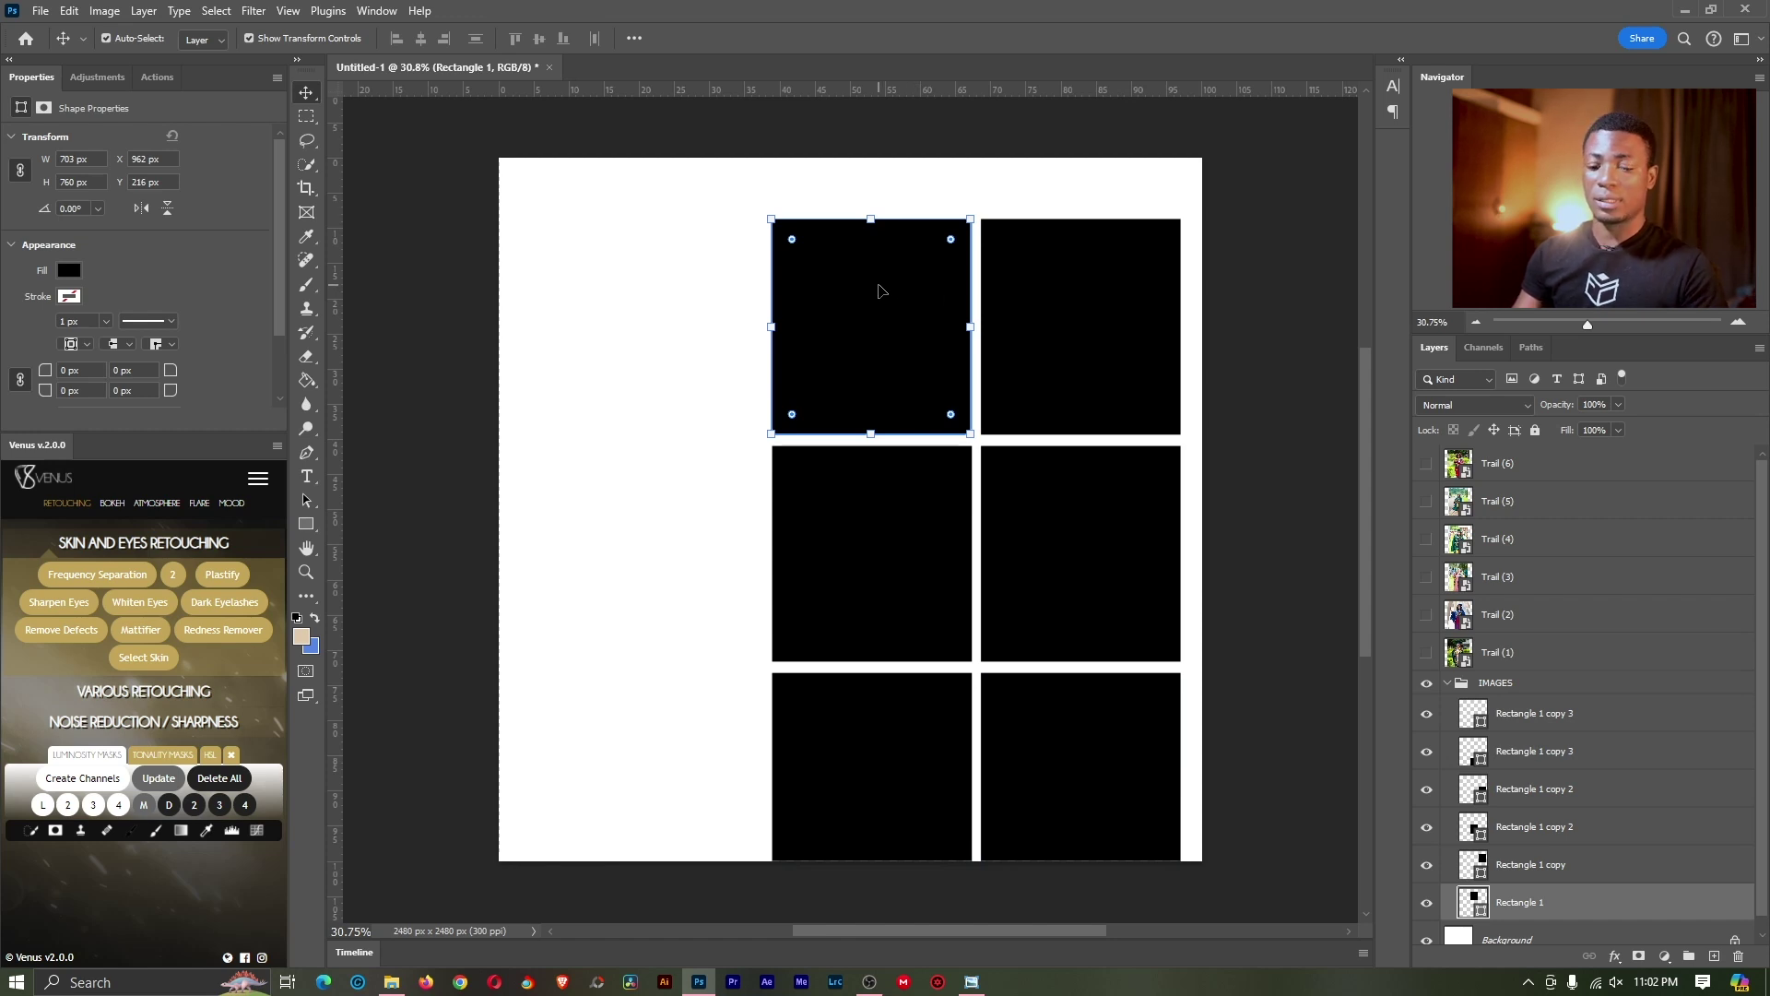
right_click(308, 93)
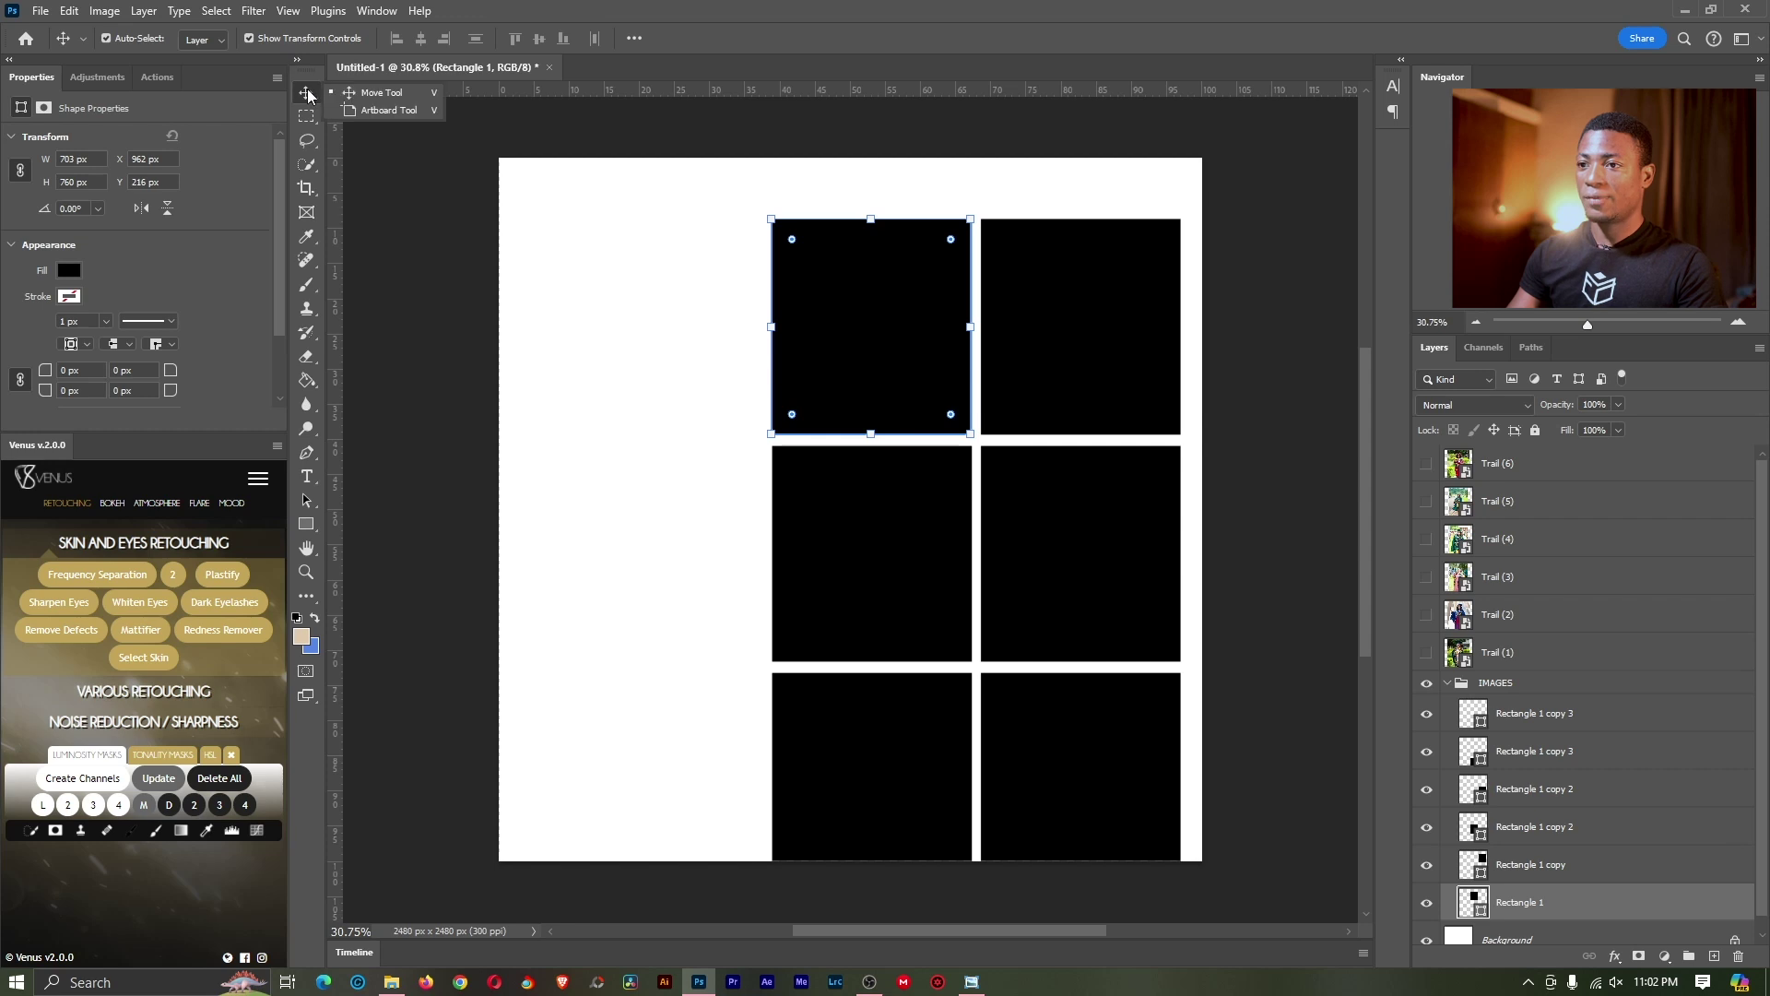
left_click(346, 95)
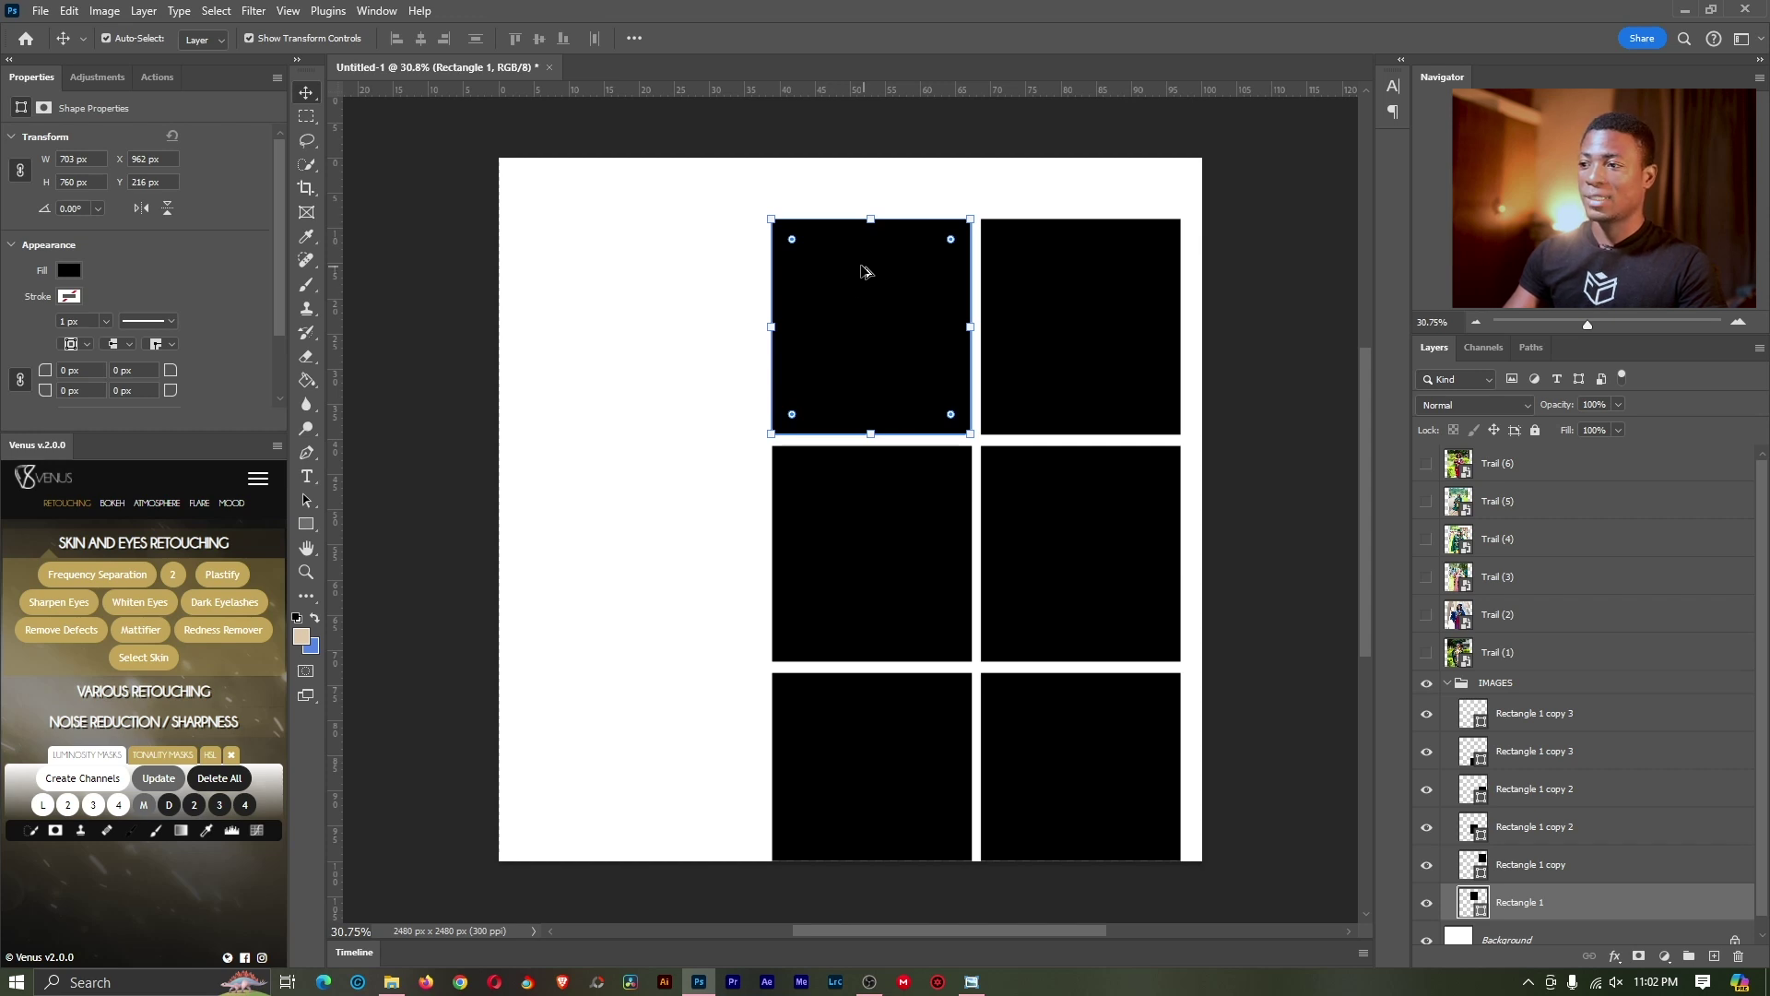
left_click_drag(861, 267, 663, 579)
left_click_drag(644, 412, 642, 428)
key("ctrl+z")
key("ctrl+z")
key("ctrl+z")
key("ctrl+z")
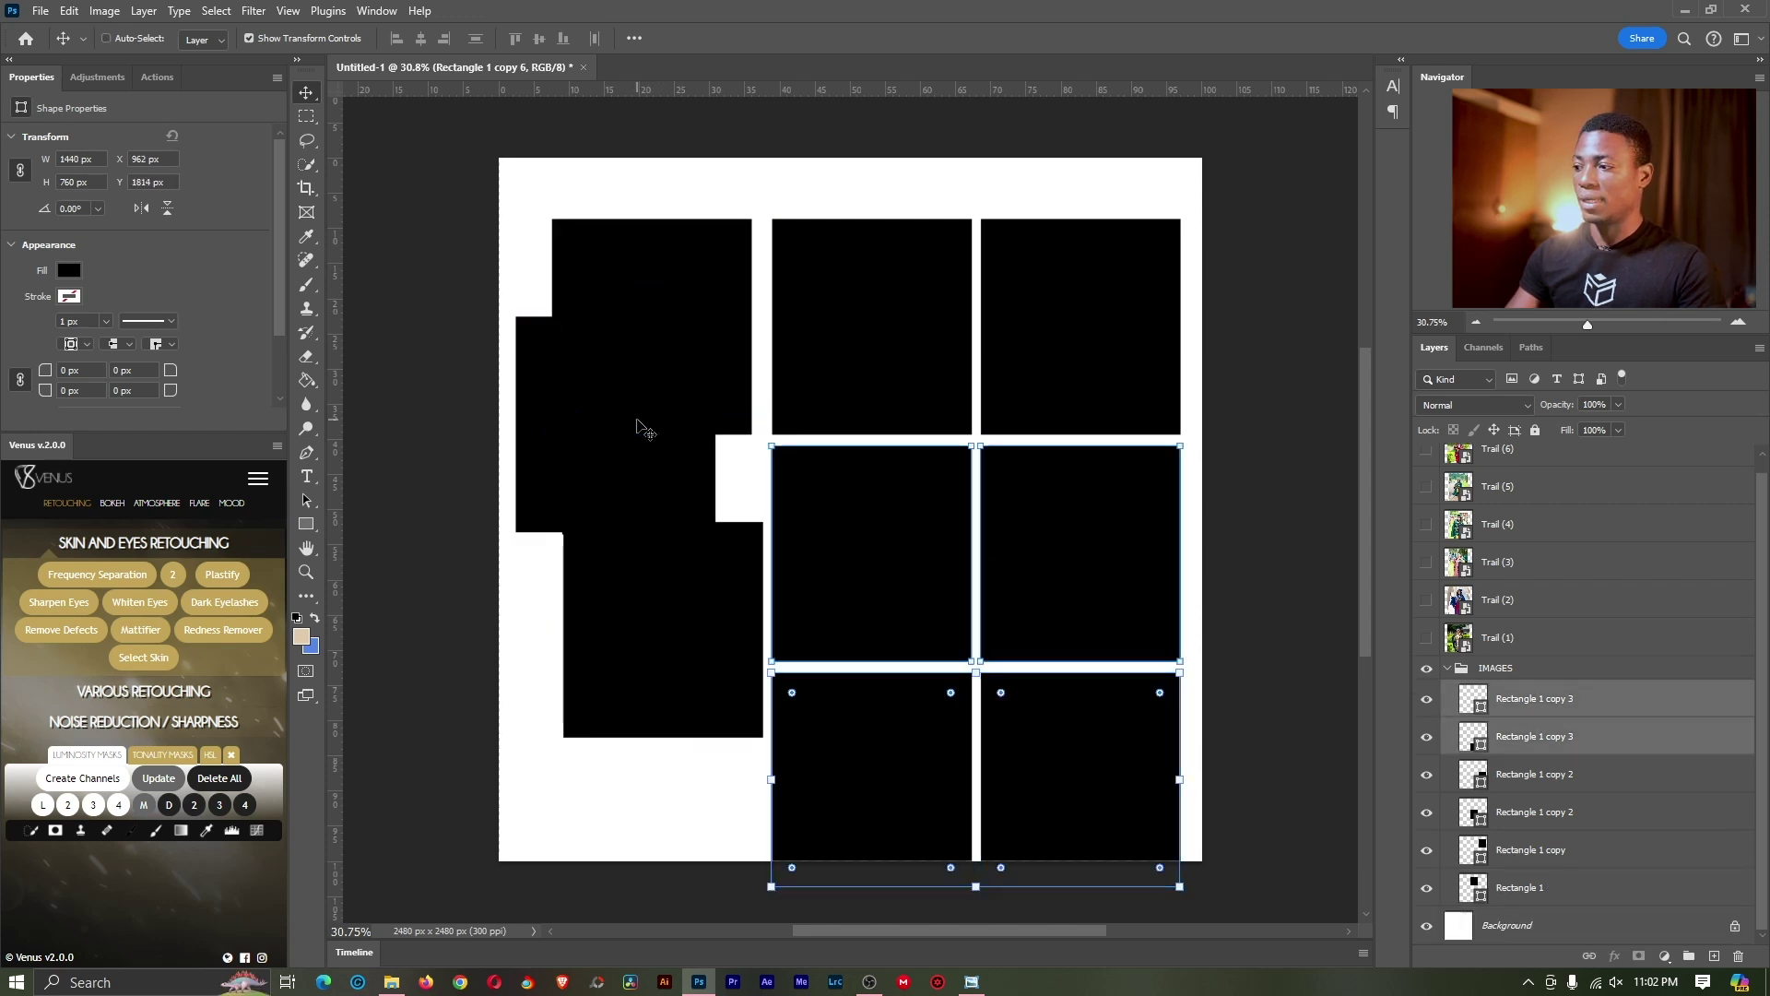
key("ctrl")
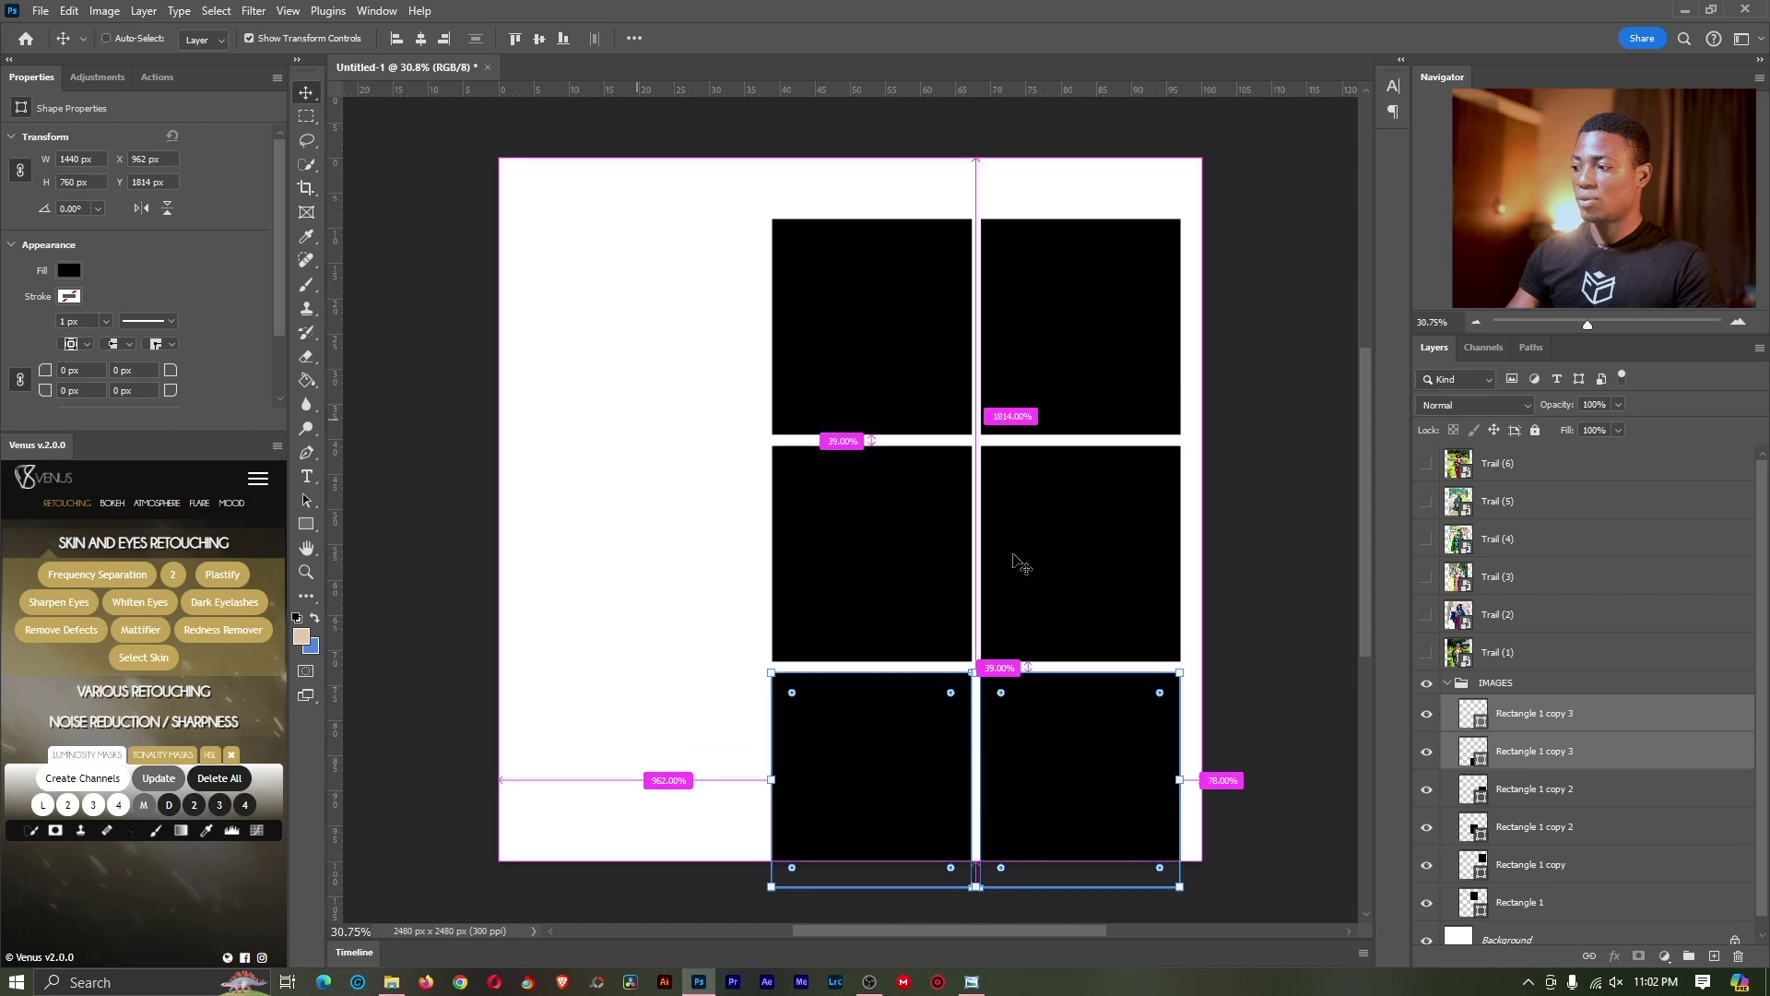
Step: Scale the whole IMAGES group to about 88% and move the frame grid into the upper right corner of the canvas
left_click(1512, 683)
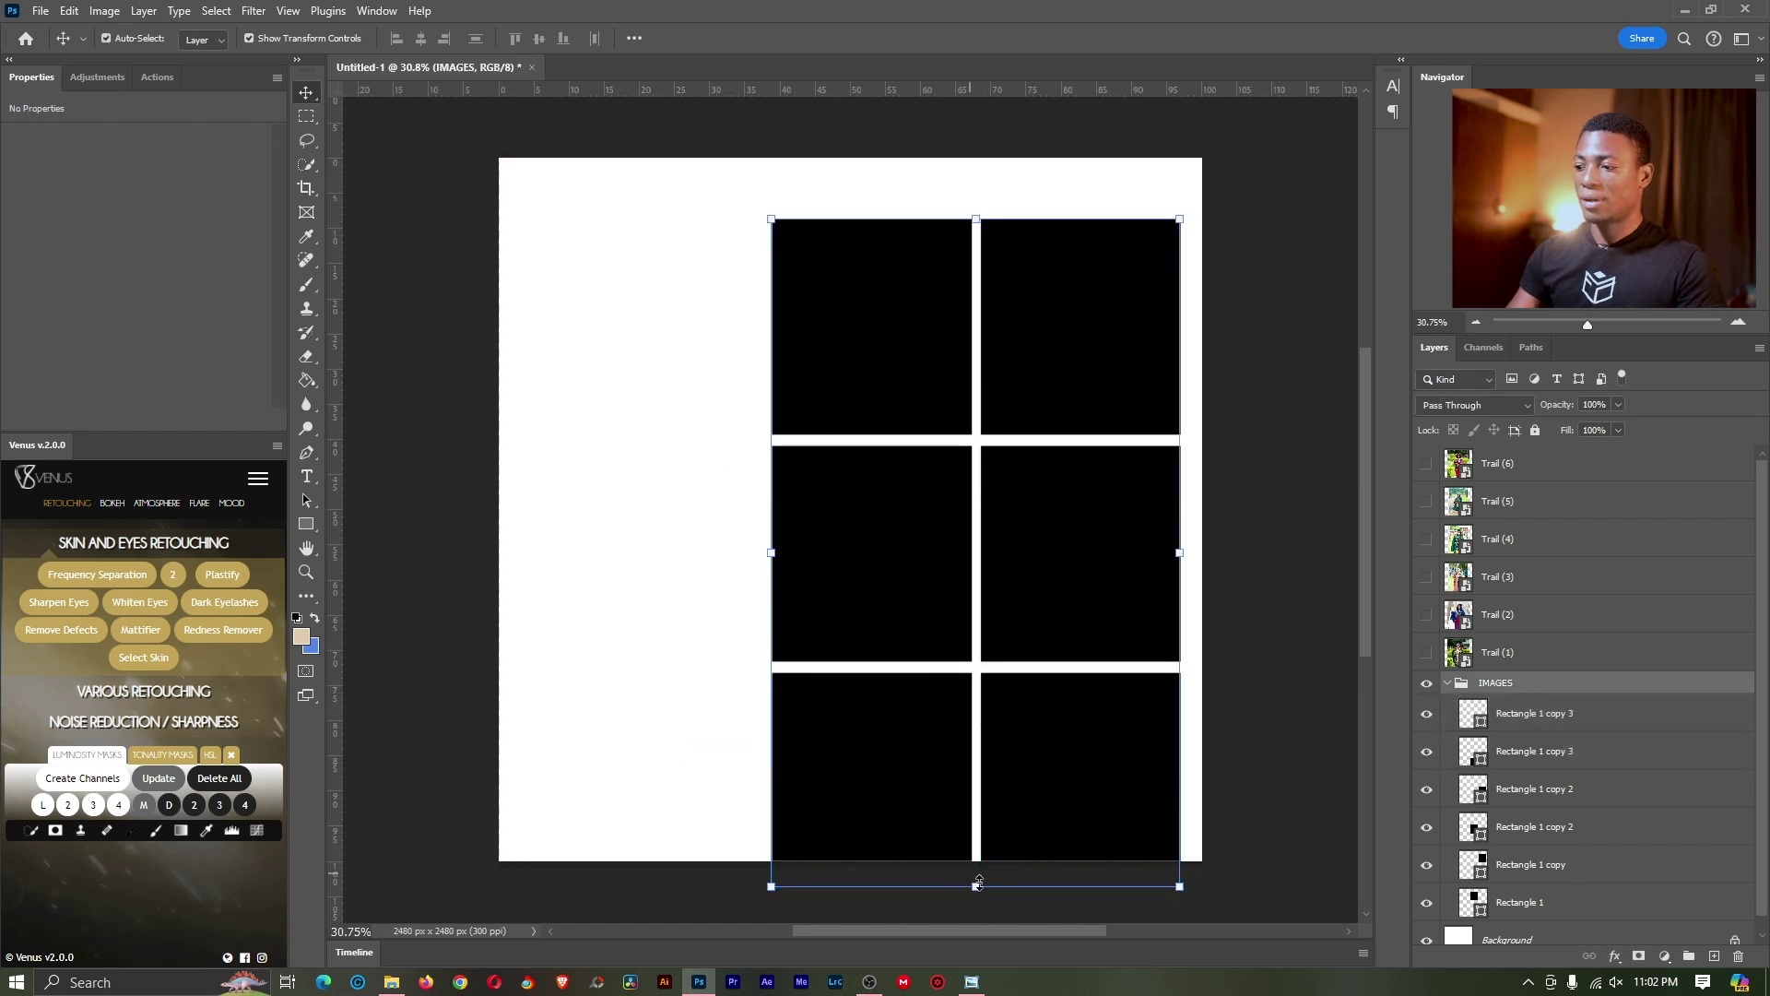
left_click_drag(978, 884, 979, 811)
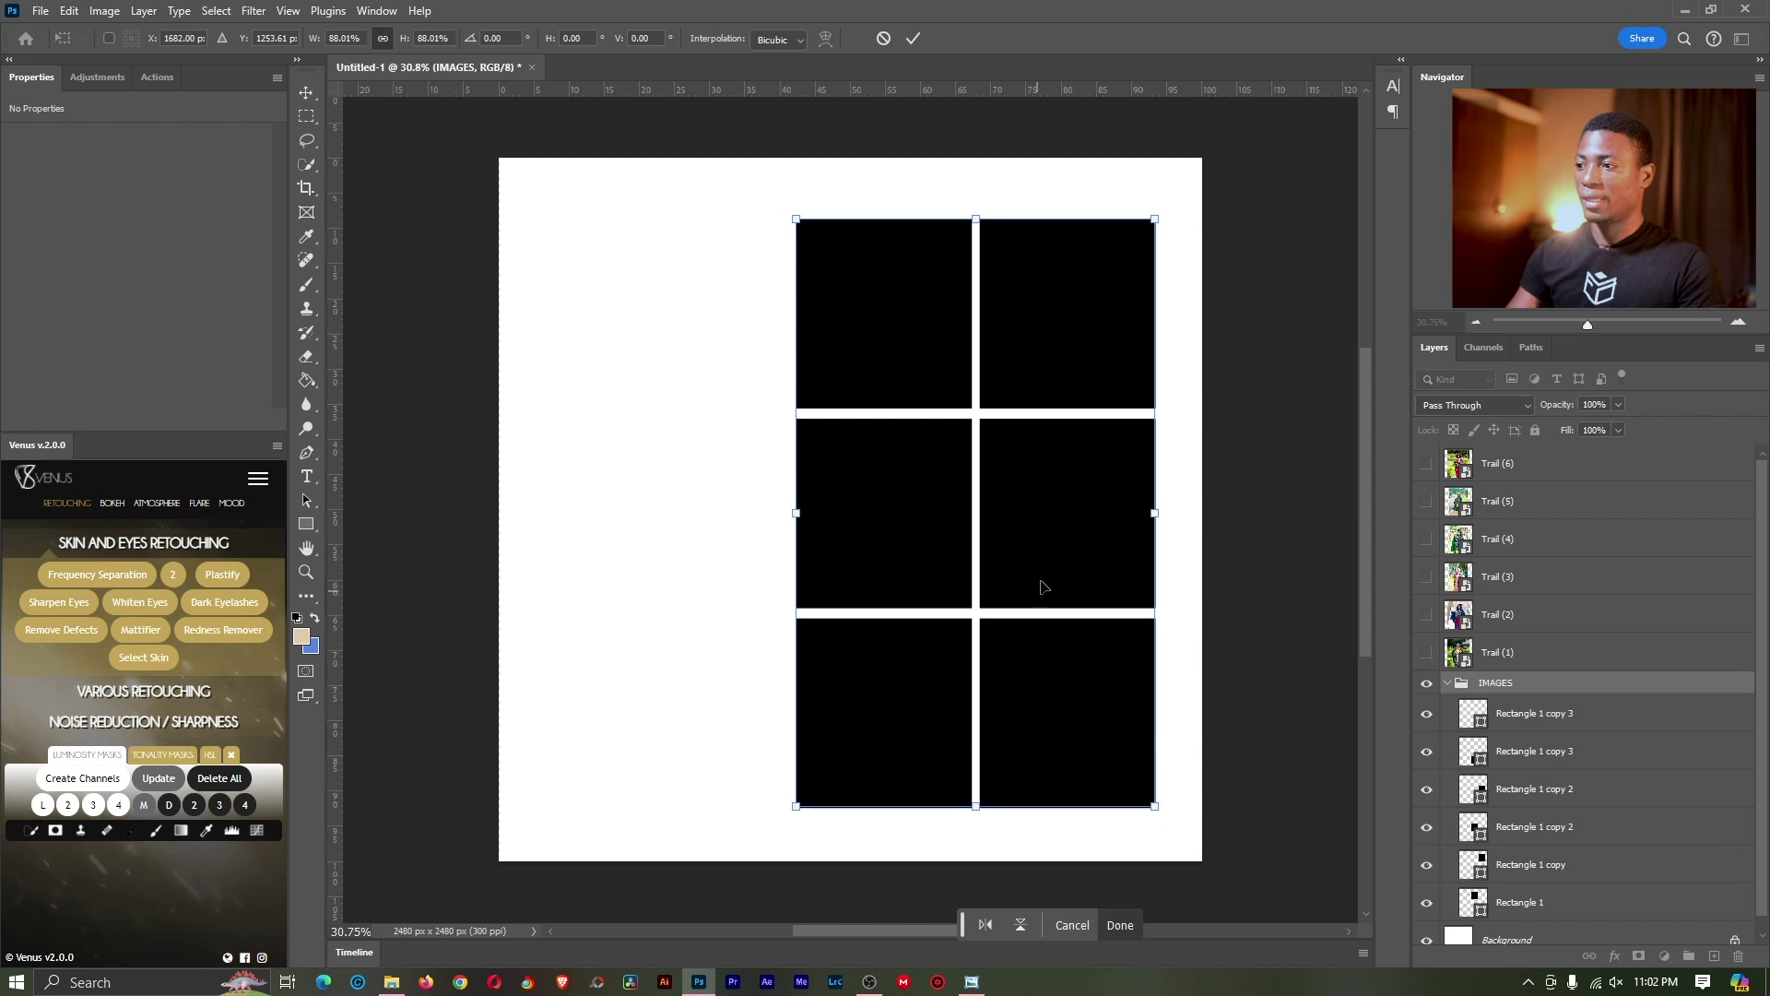
left_click_drag(1039, 584, 1069, 552)
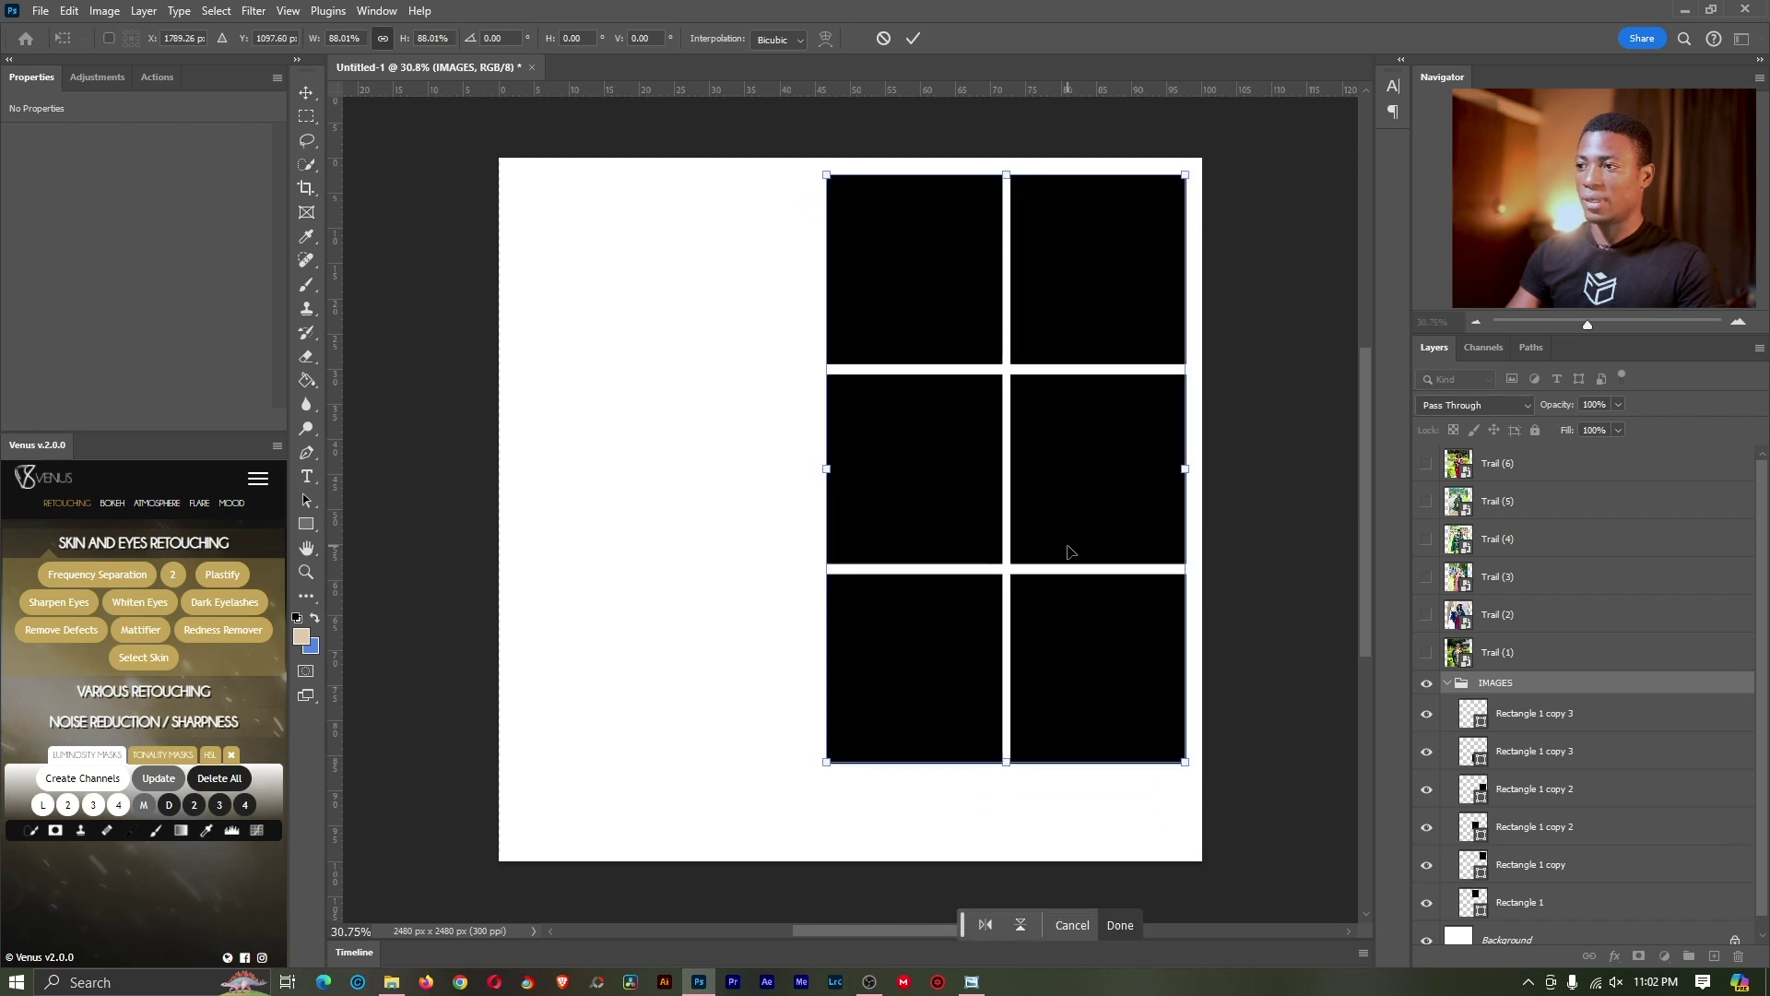
left_click(915, 41)
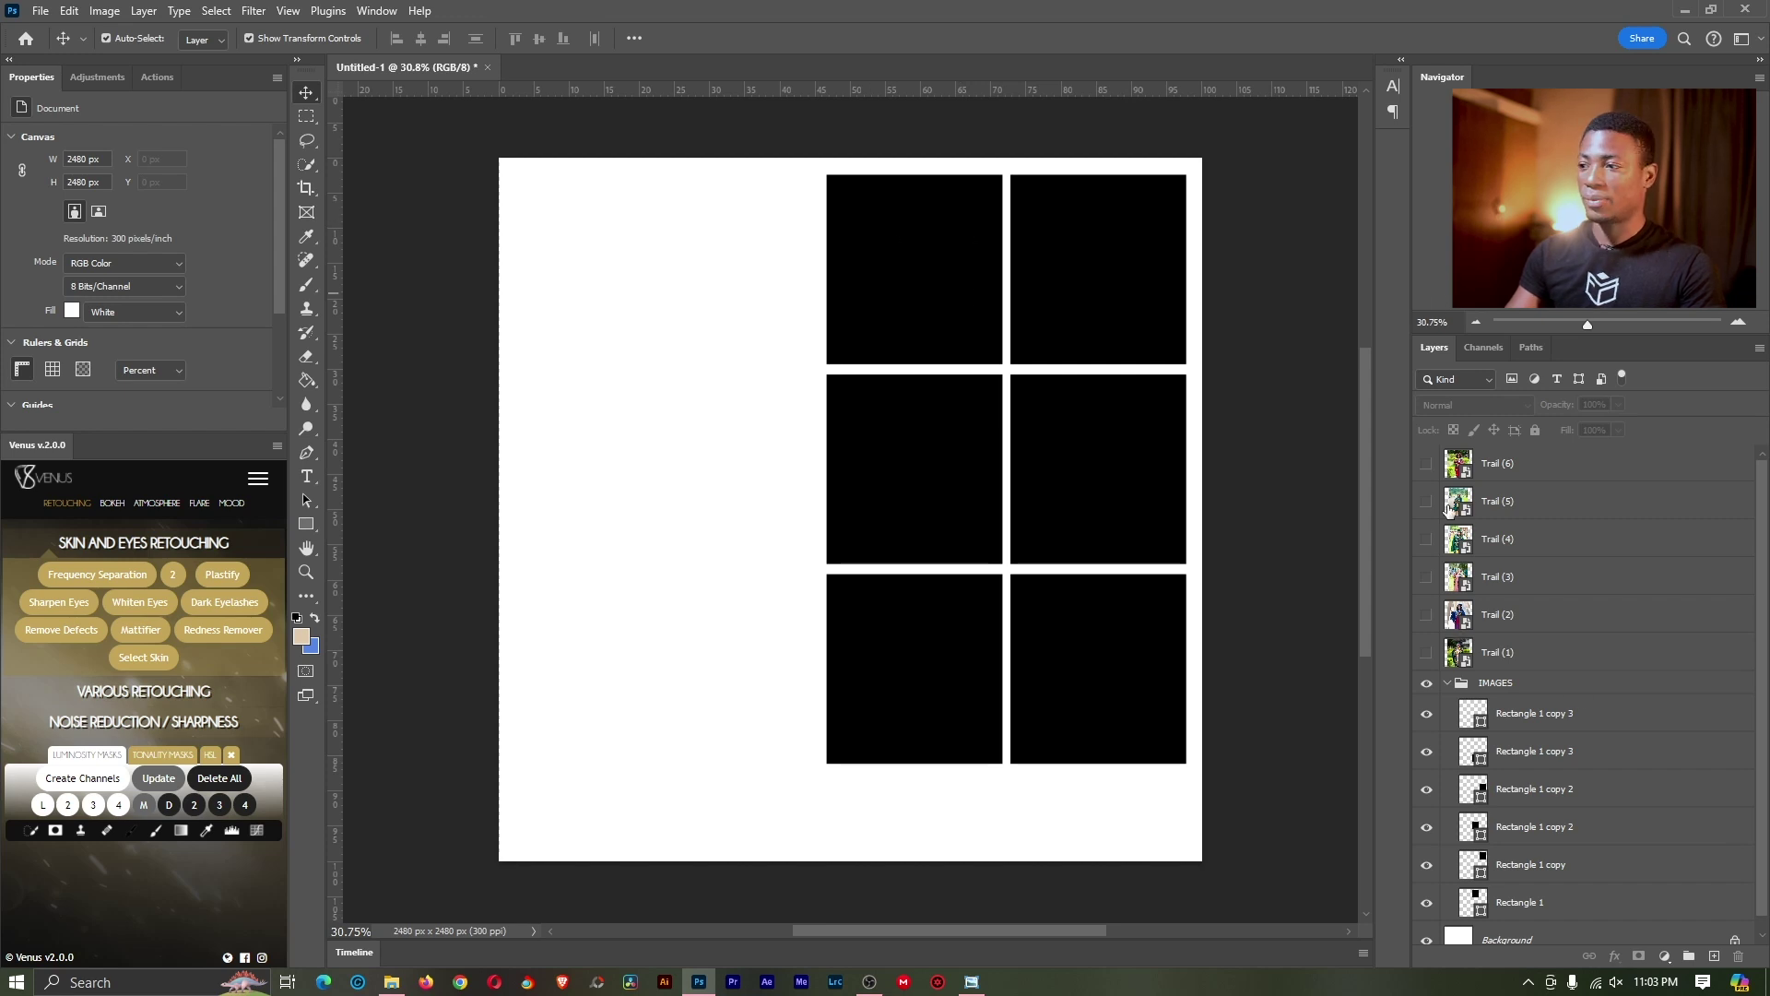
left_click(1426, 652)
left_click(1498, 652)
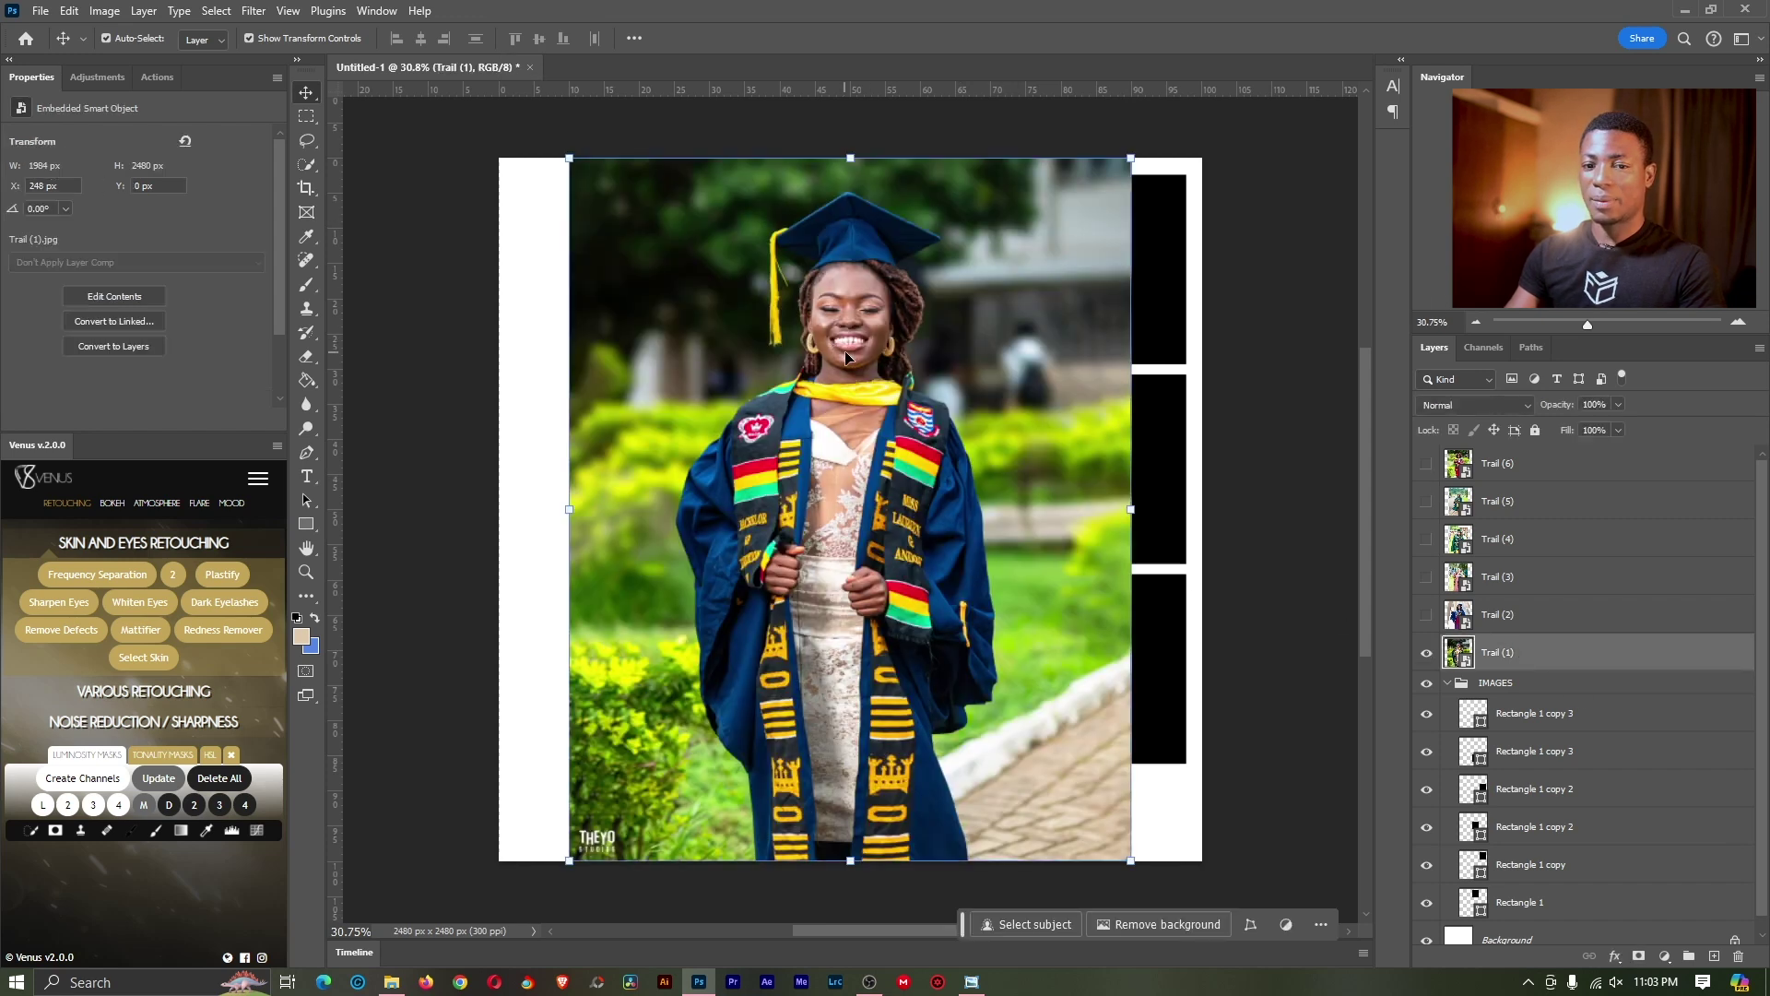
left_click(1432, 653)
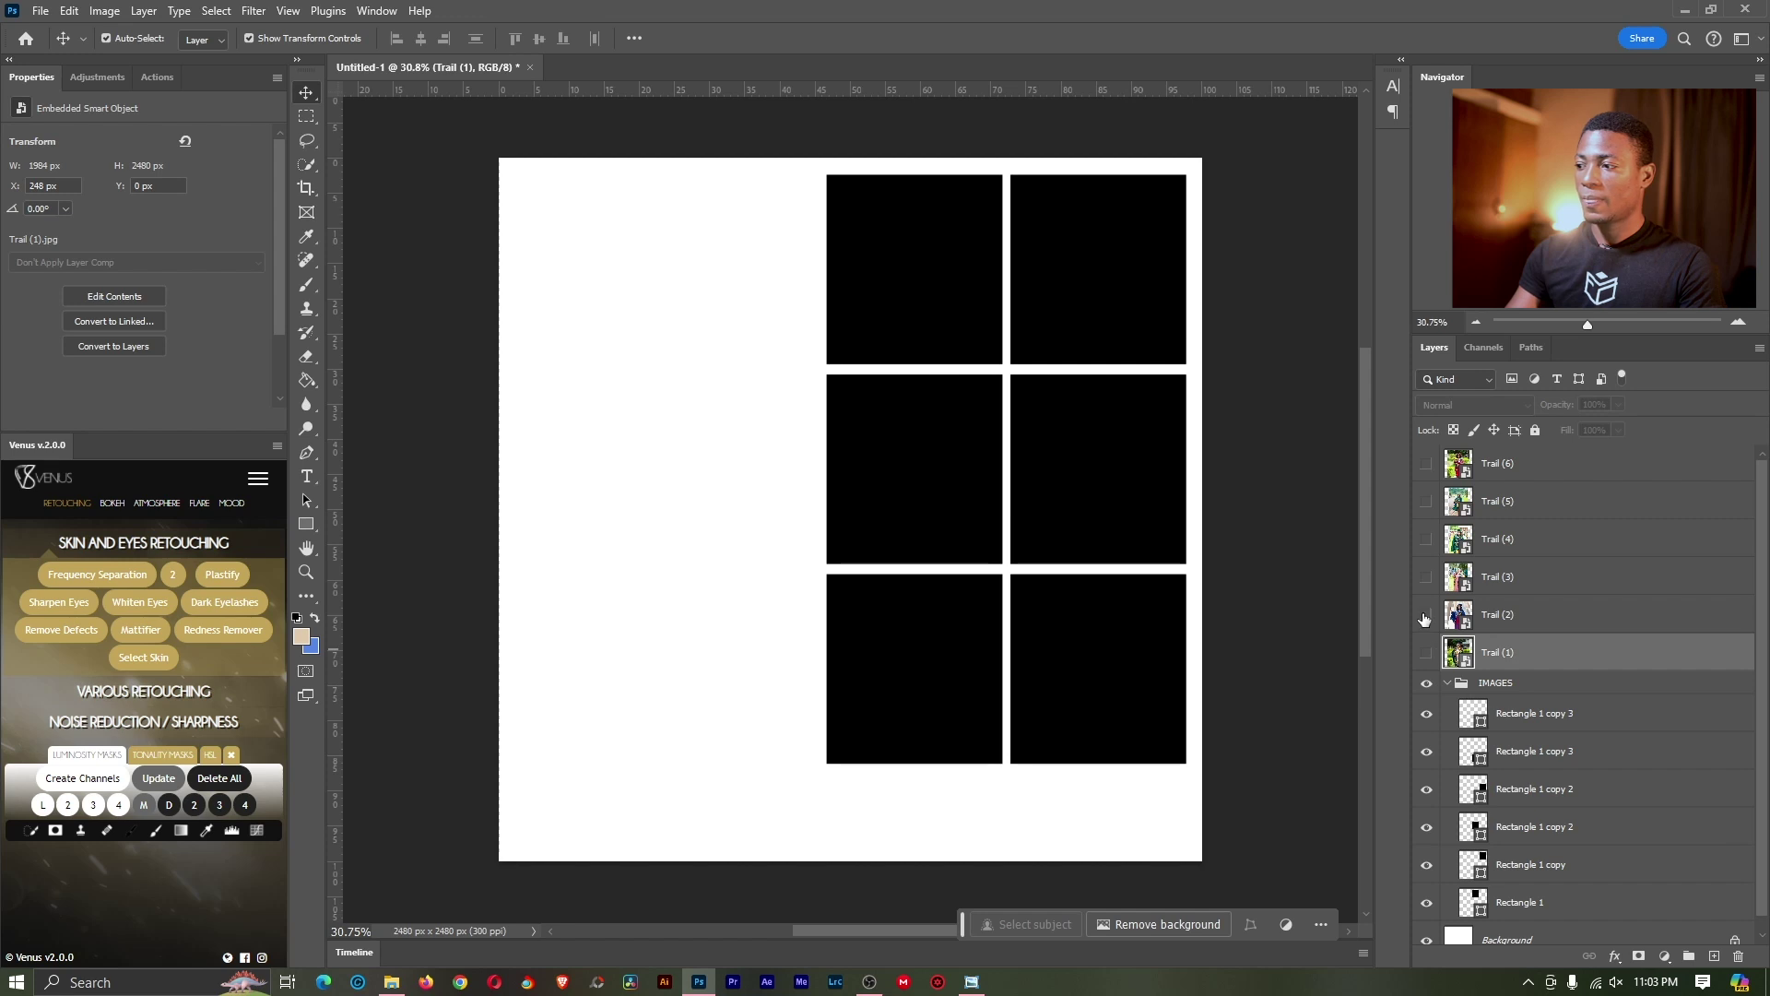
Step: Show the Trail (2) photo and move it so its upper right corner aligns with that of the upper left frame
left_click(1427, 614)
left_click(1498, 614)
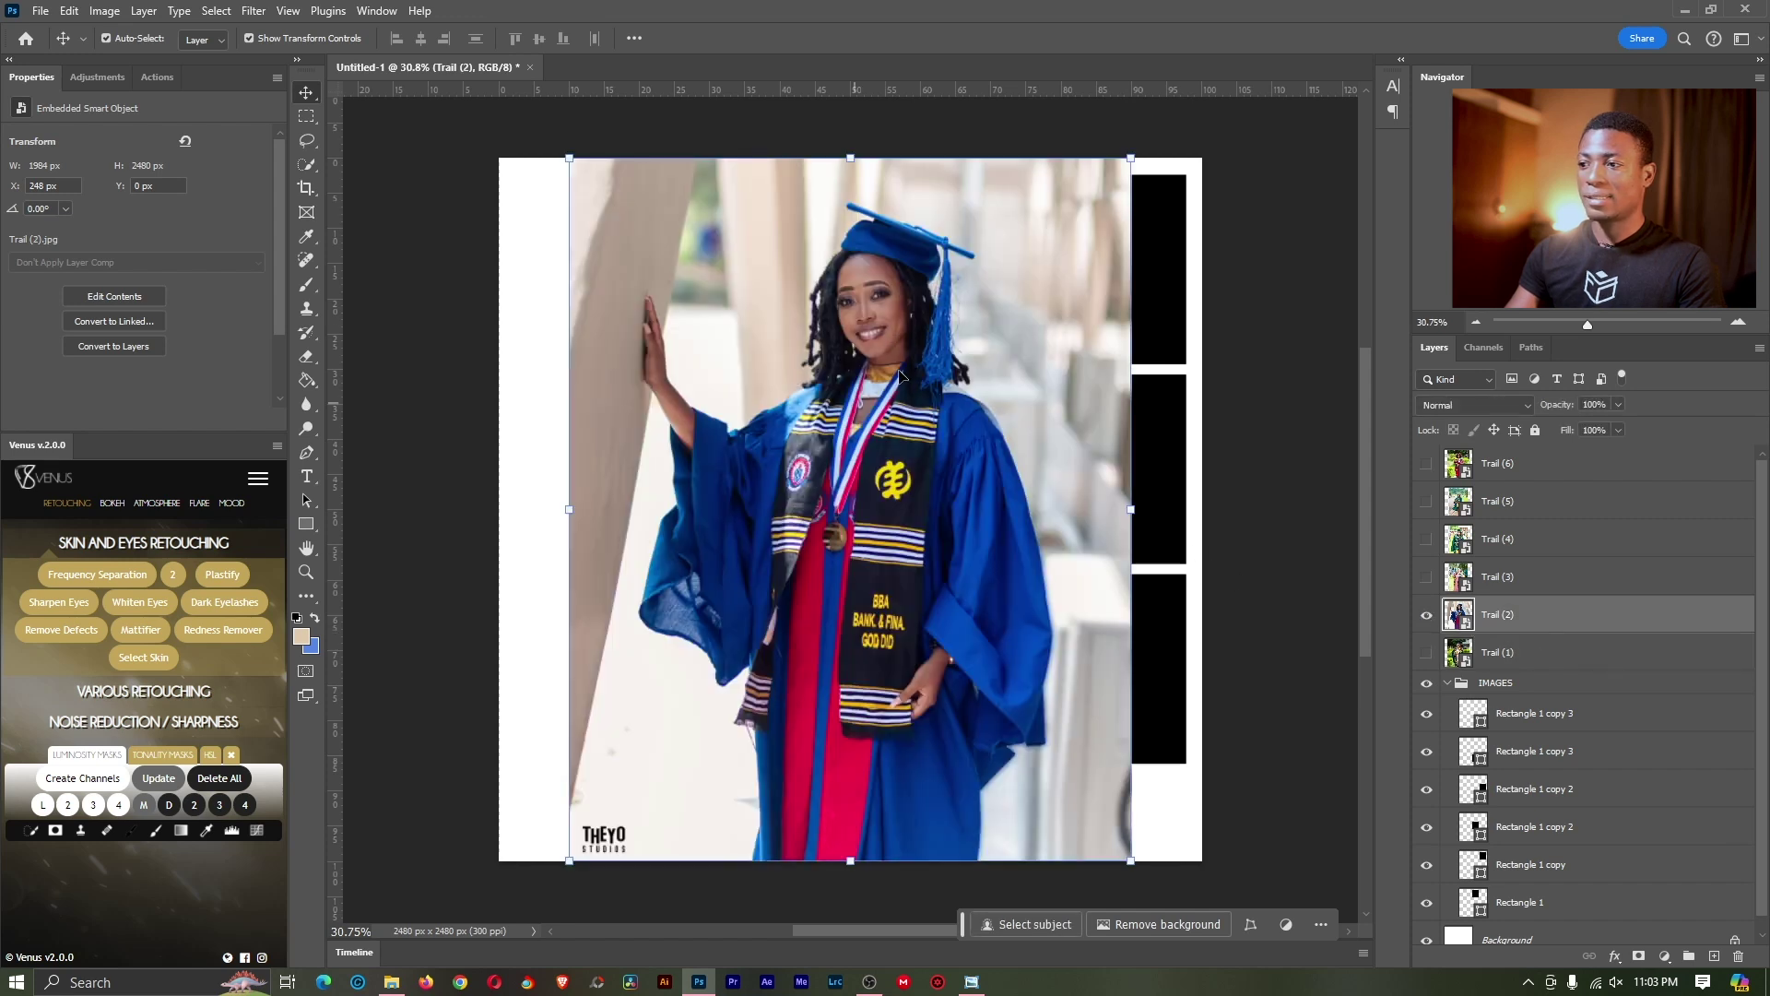
left_click_drag(941, 304, 646, 391)
left_click(931, 247)
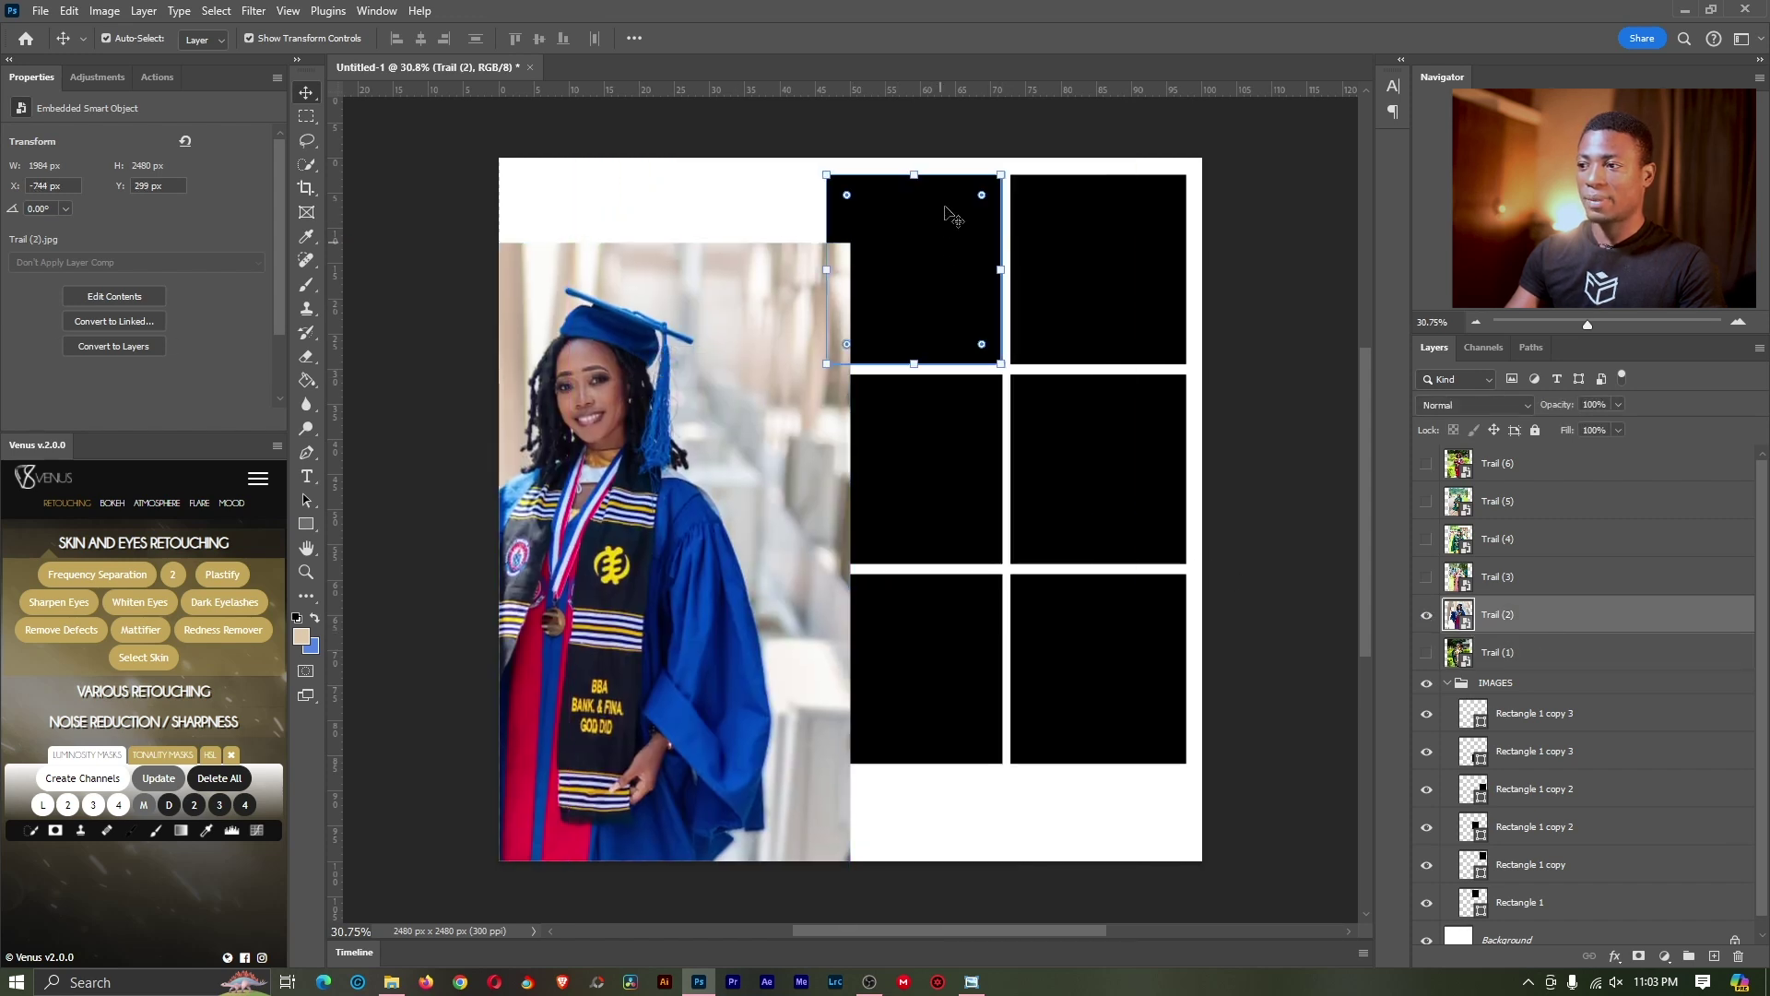
left_click_drag(669, 471, 806, 402)
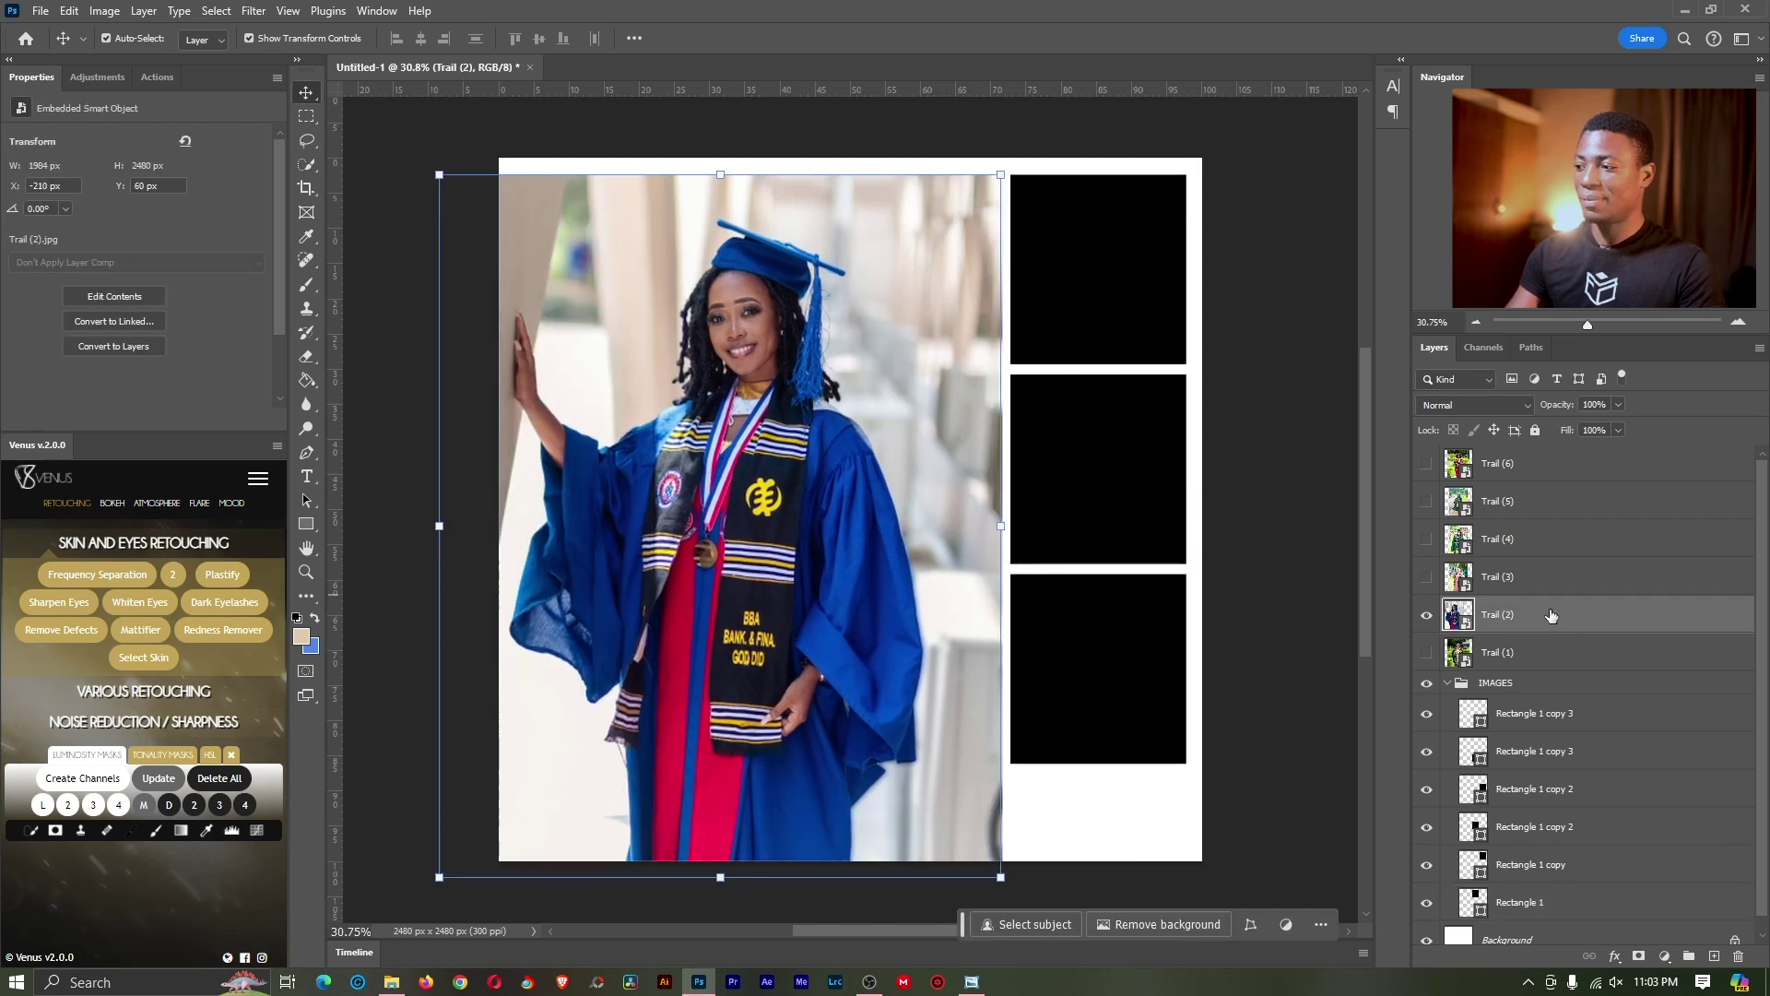
Step: Place the Trail (2) layer directly above Rectangle 1 in the IMAGES group and clip it to that rectangle
left_click_drag(1557, 618, 1558, 885)
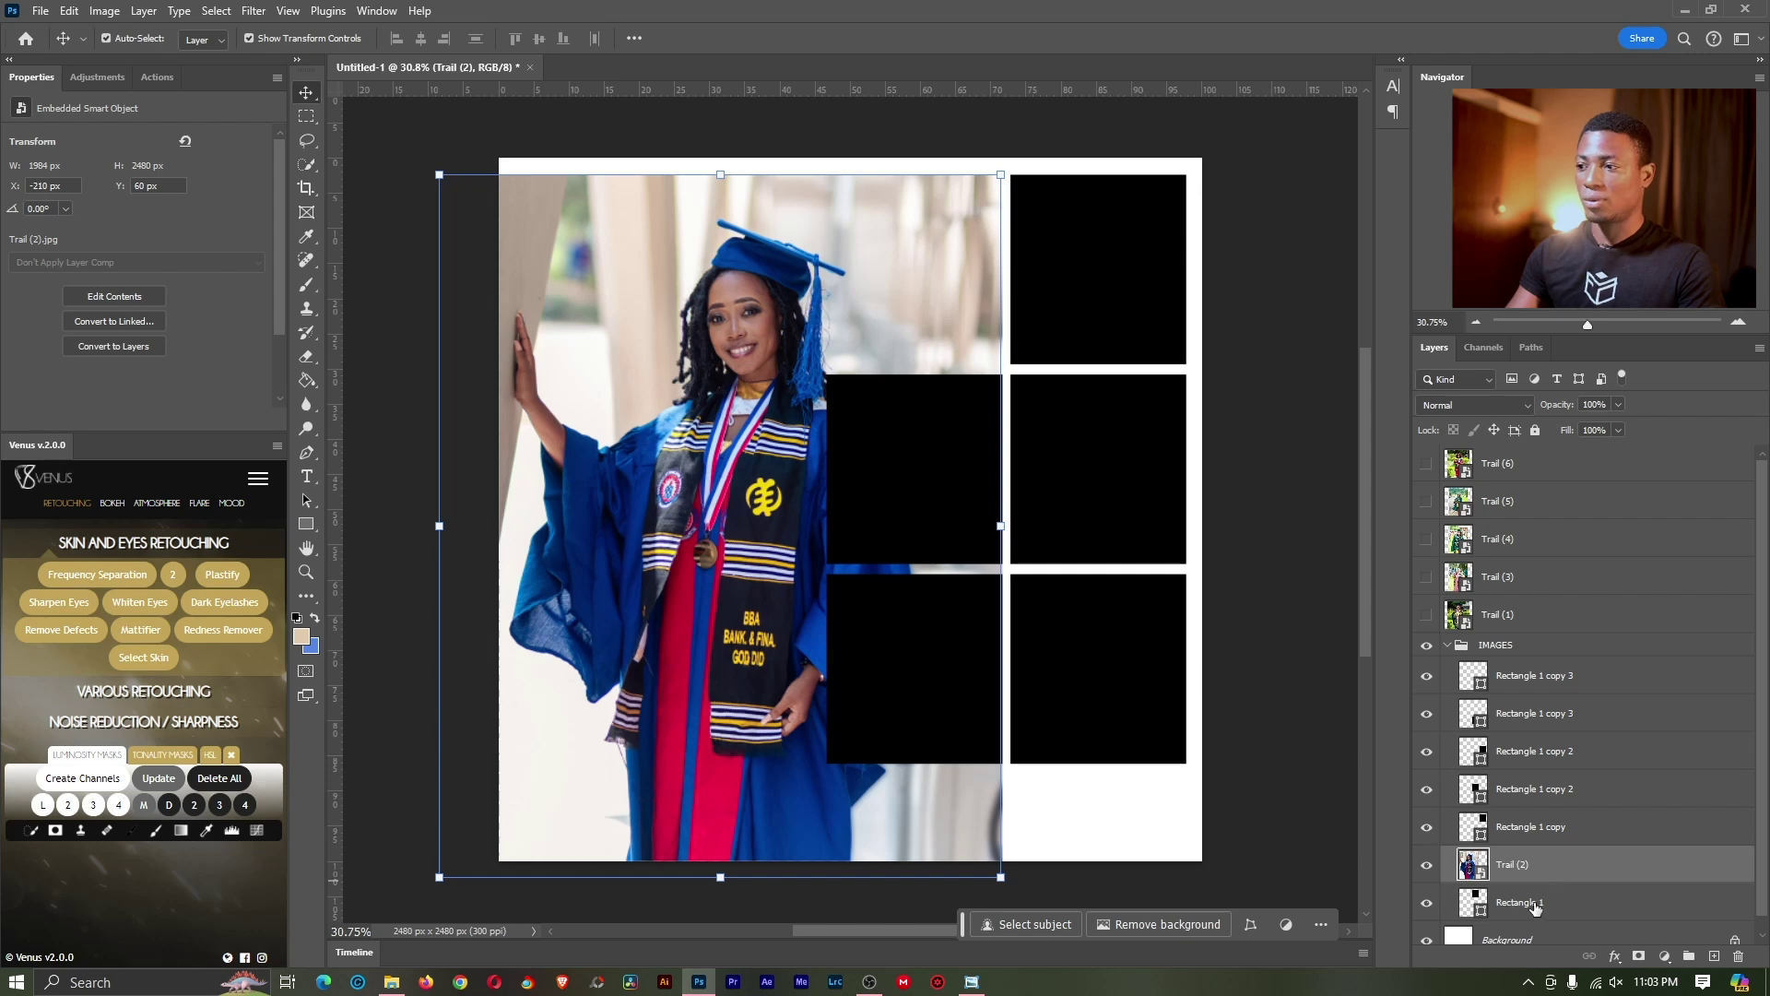
left_click(1535, 908)
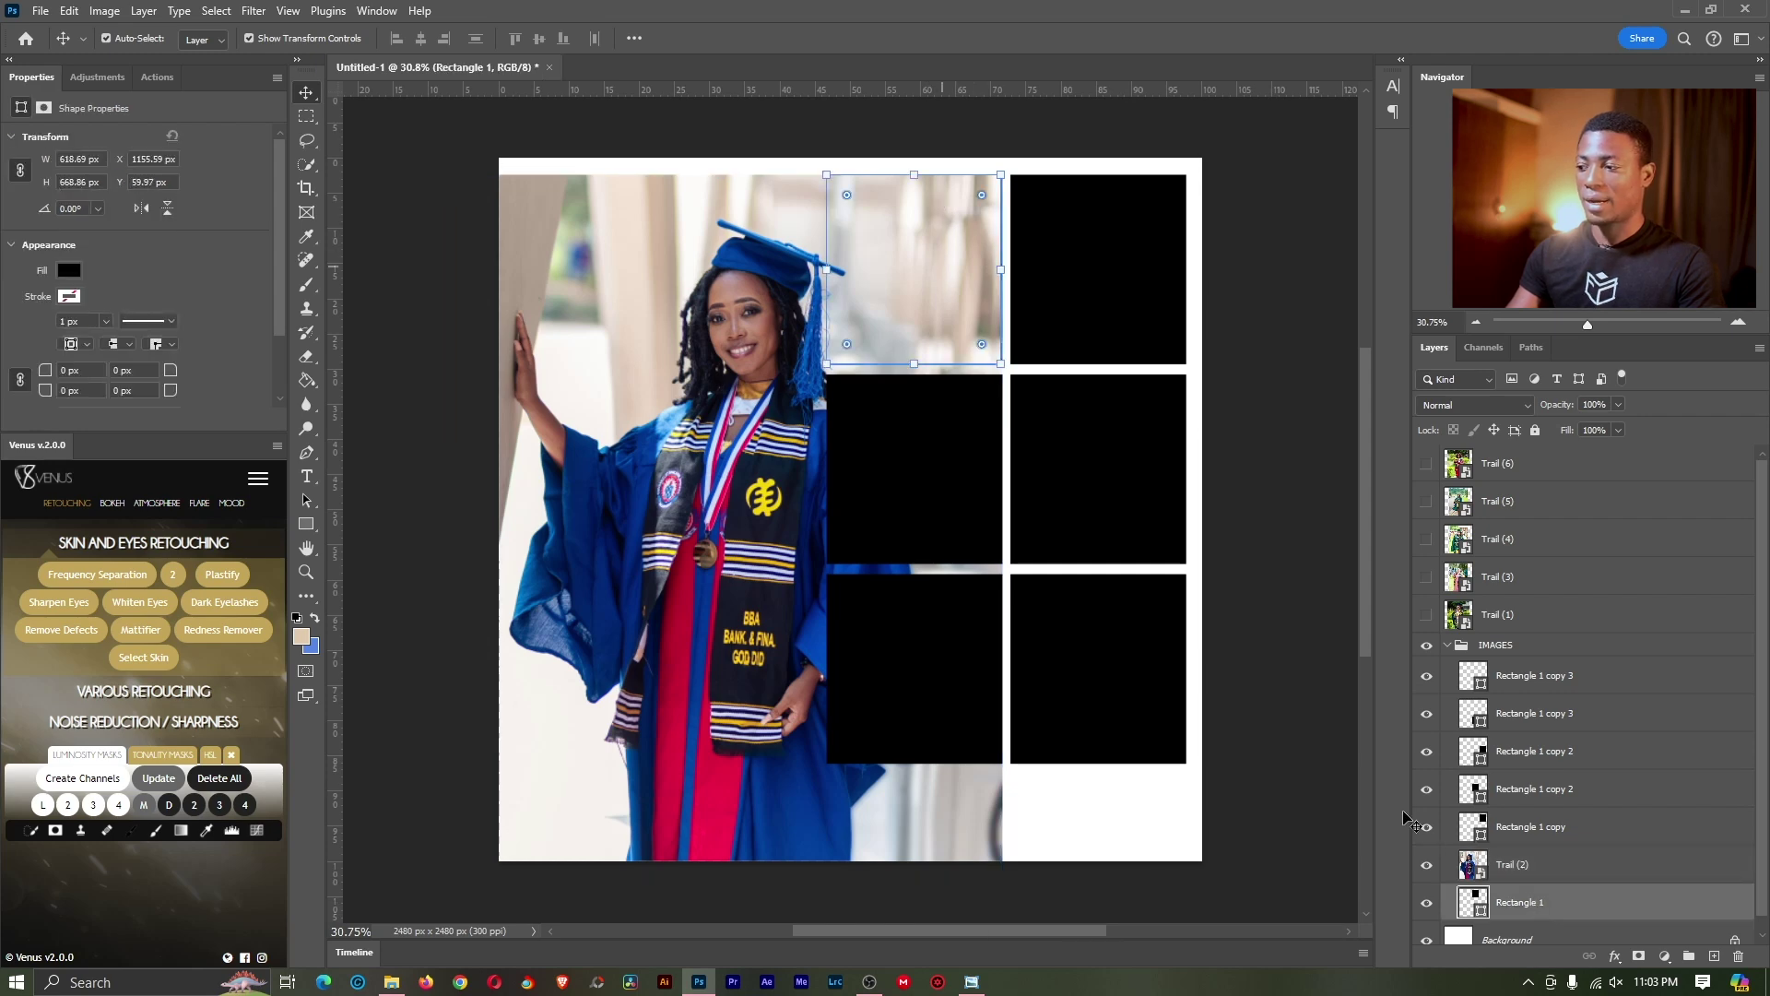
left_click(1524, 864)
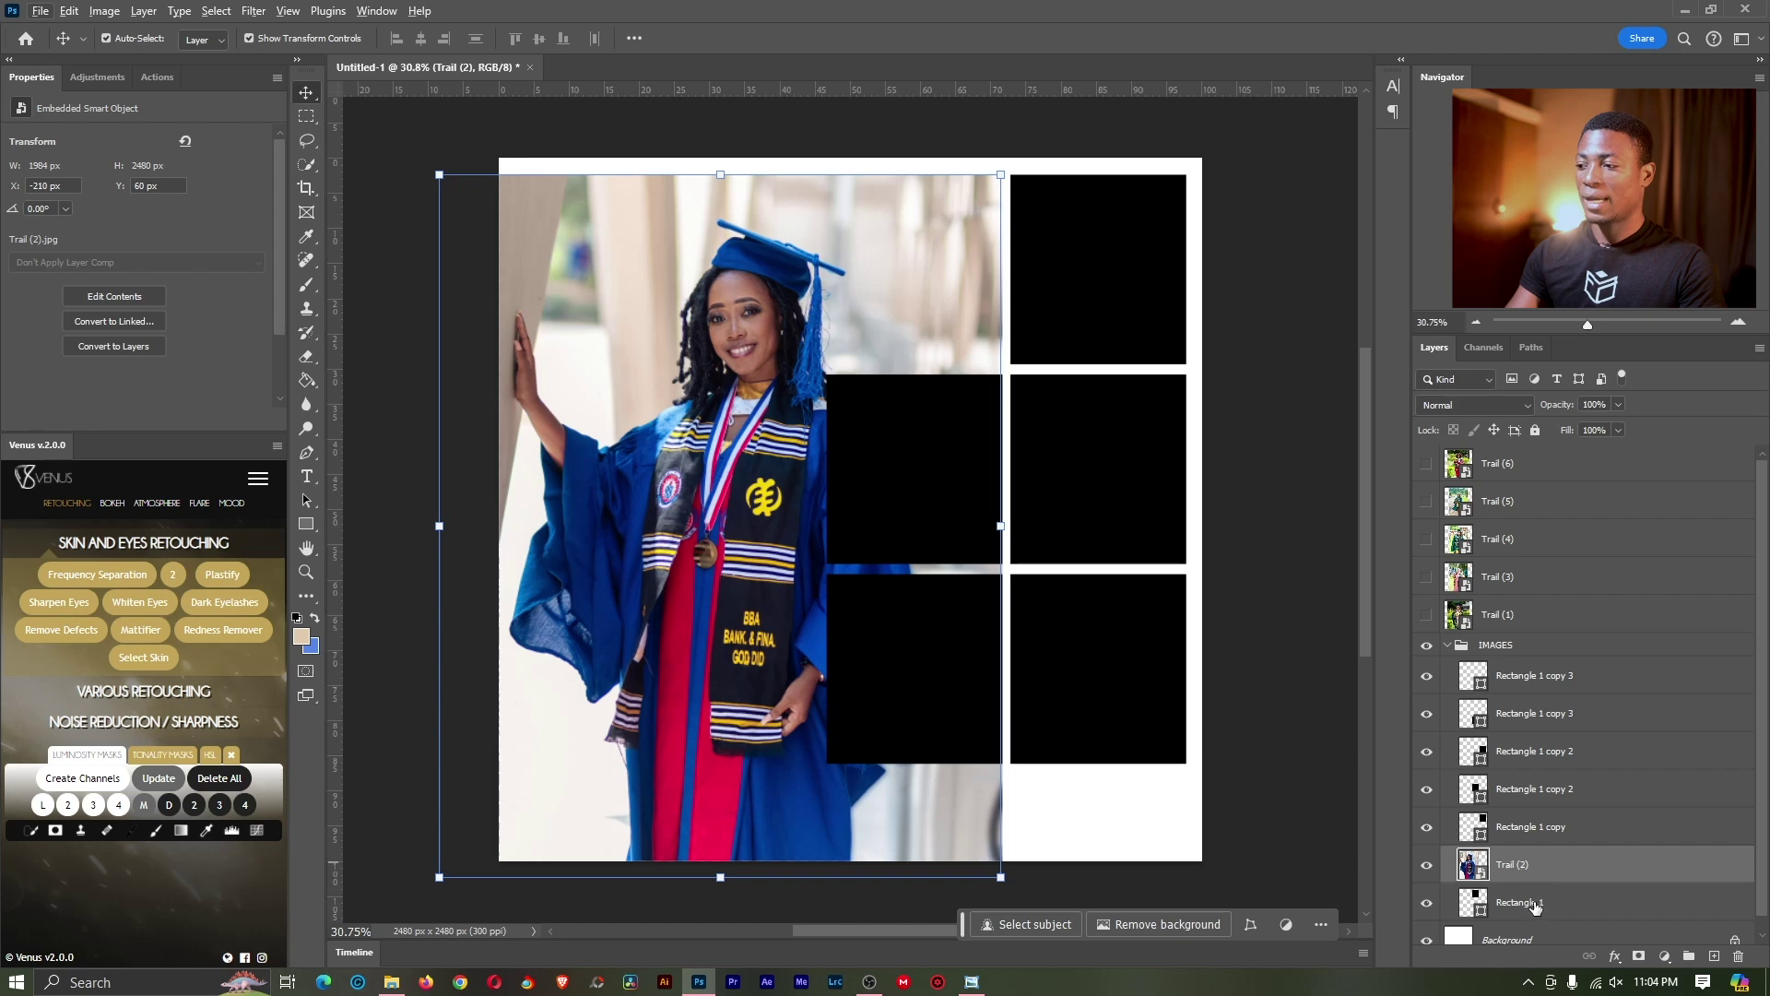
left_click_drag(1544, 911, 1558, 878)
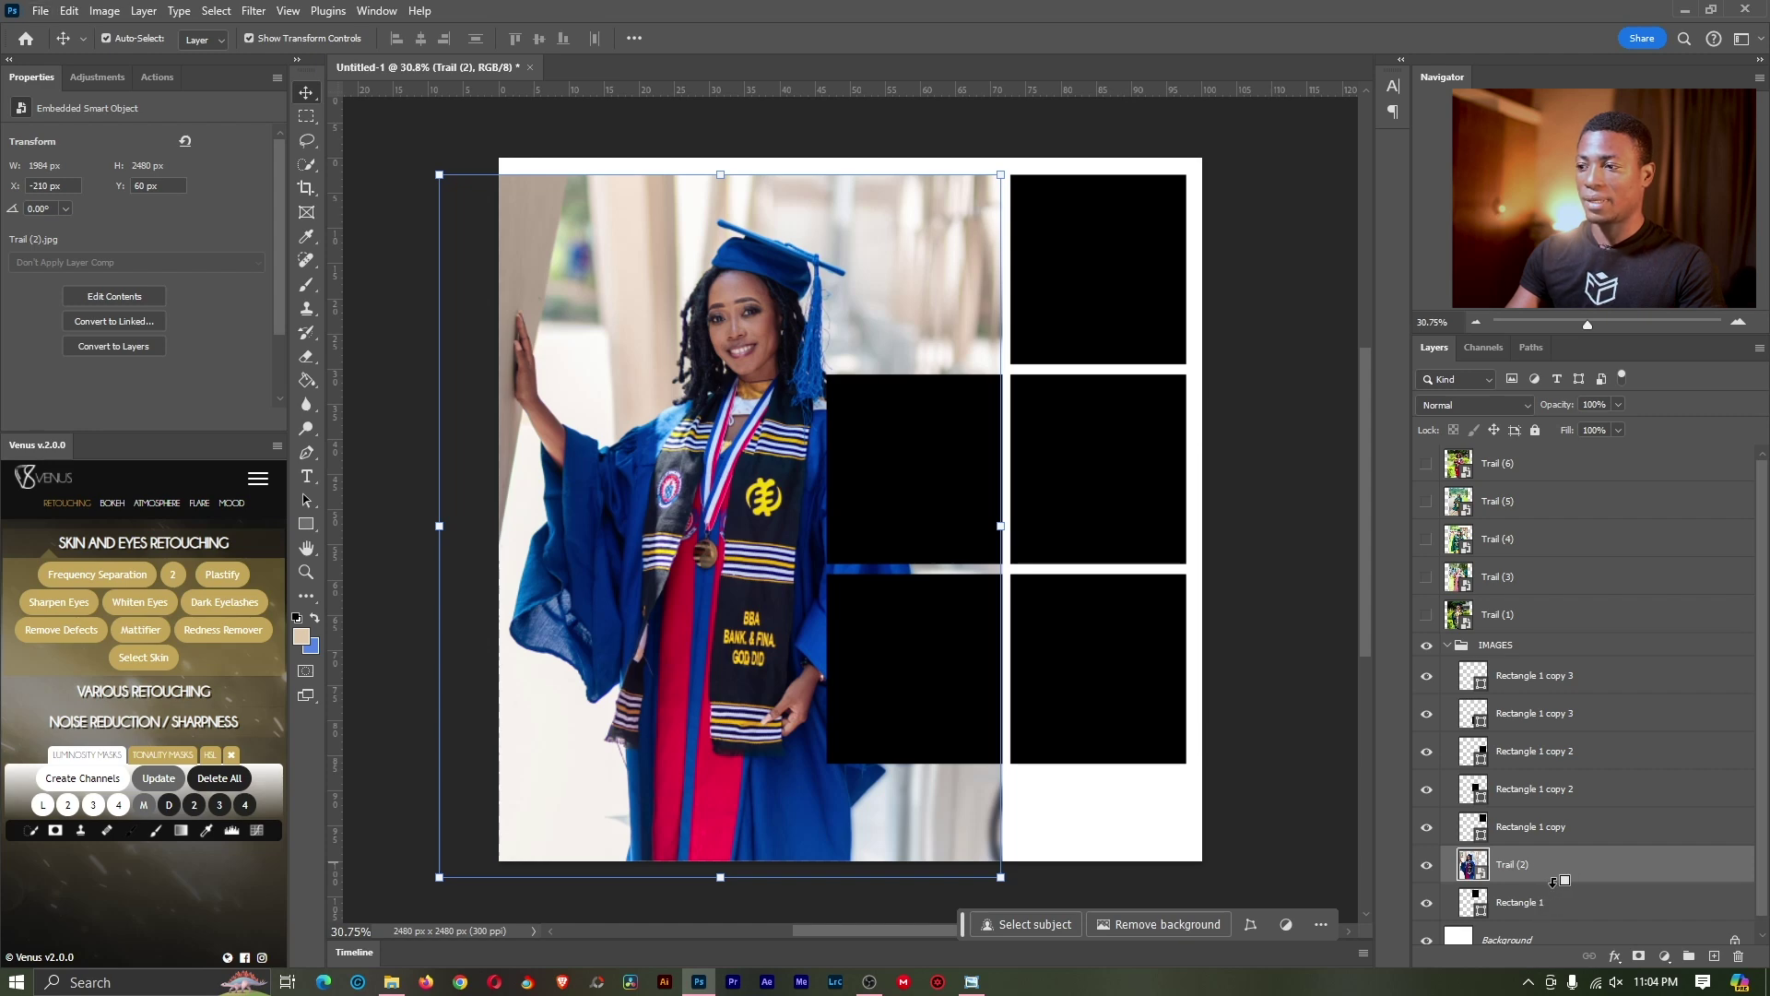
left_click(1554, 880, "alt")
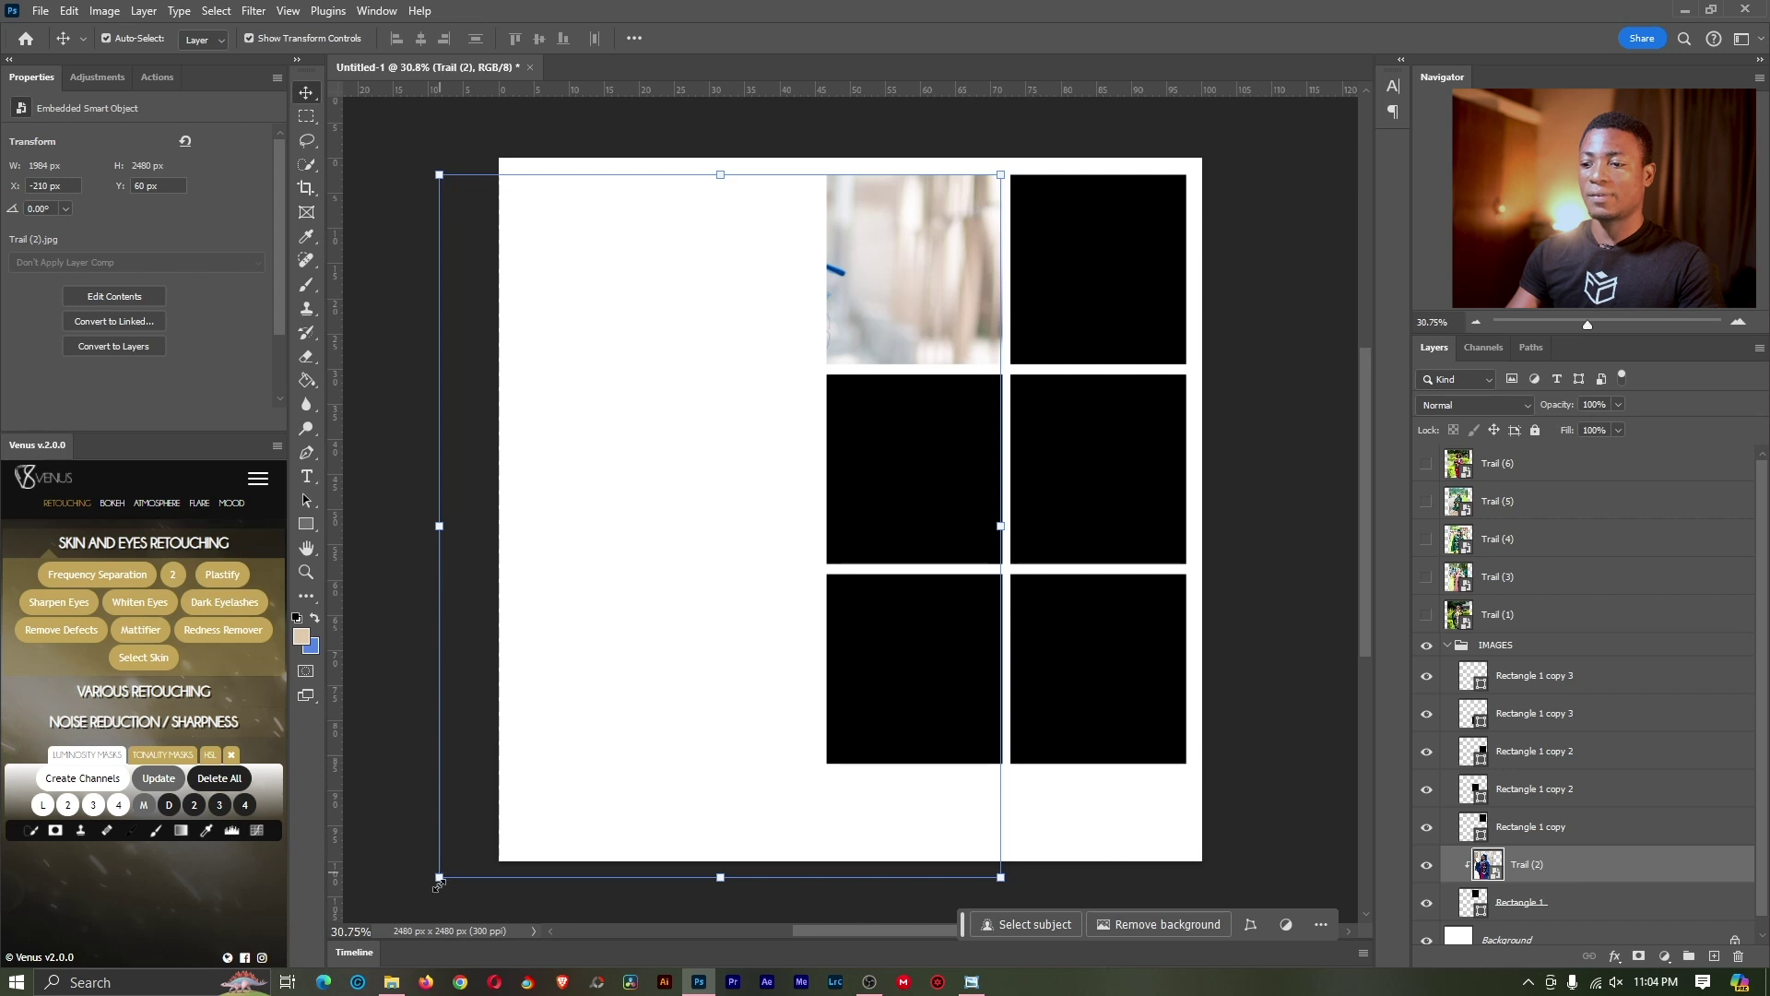
Step: Scale Trail (2) down to about 814 × 1018 px and position it so the graduate fills the upper left frame
left_click_drag(439, 881, 710, 406)
left_click_drag(886, 293, 902, 279)
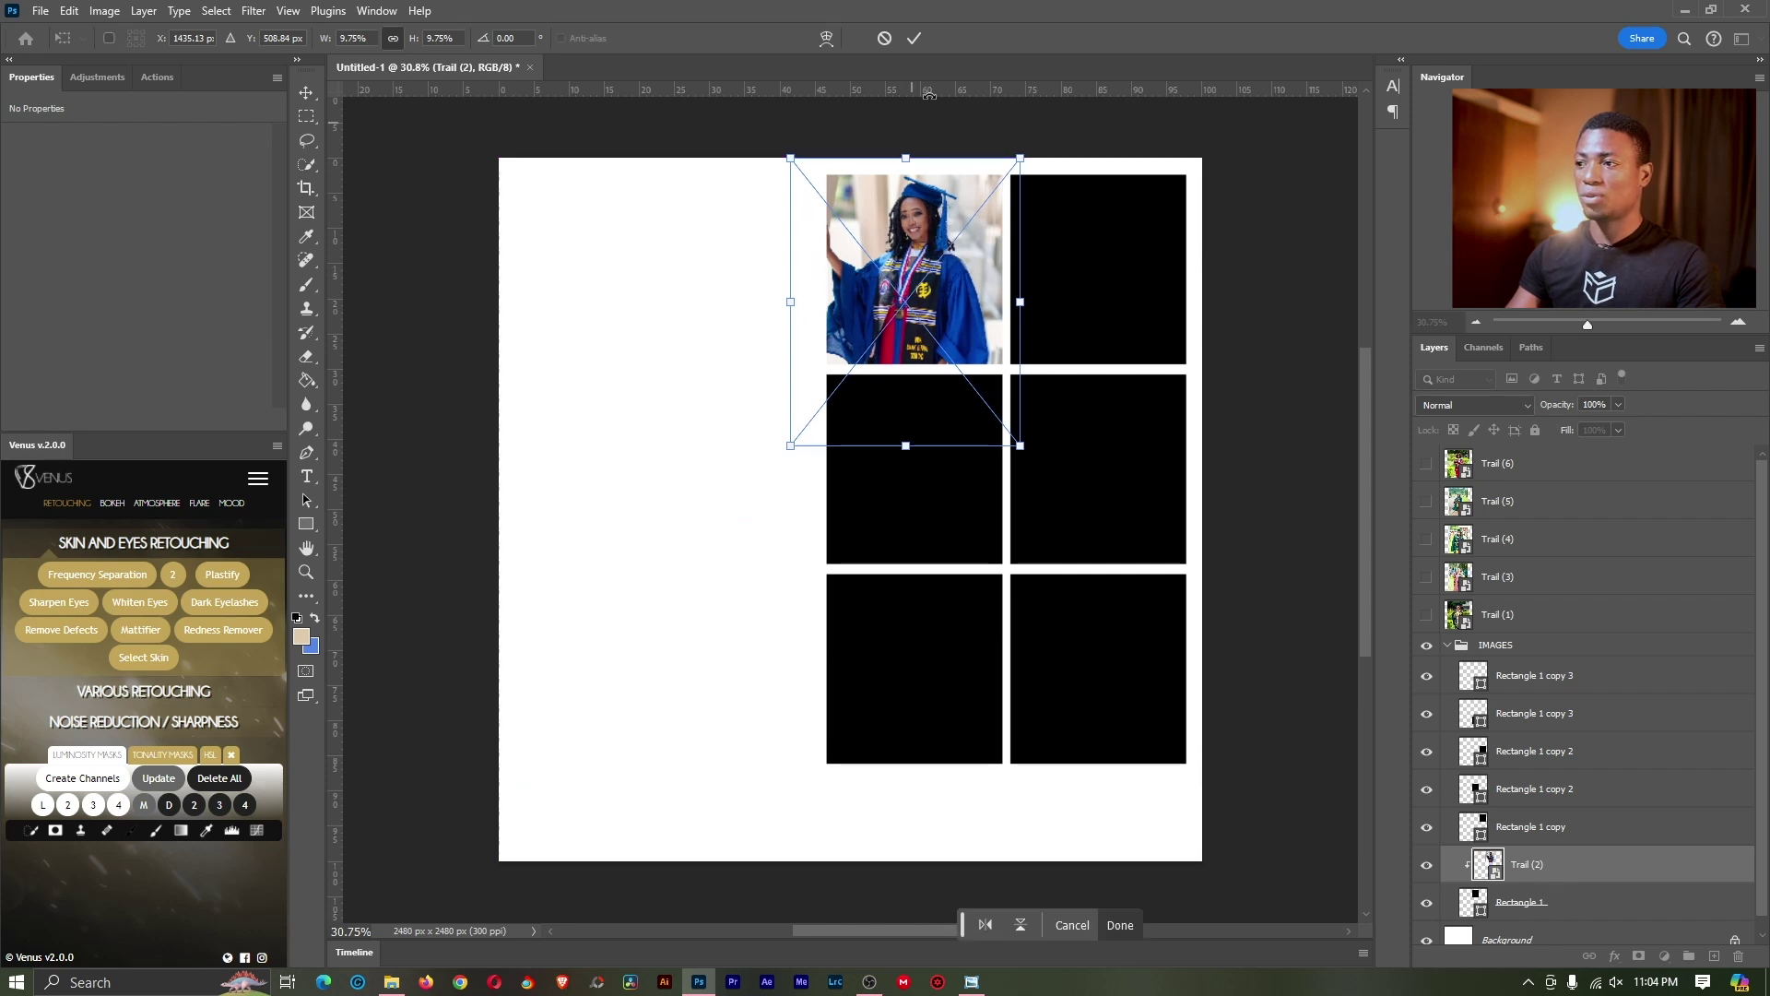
left_click(916, 40)
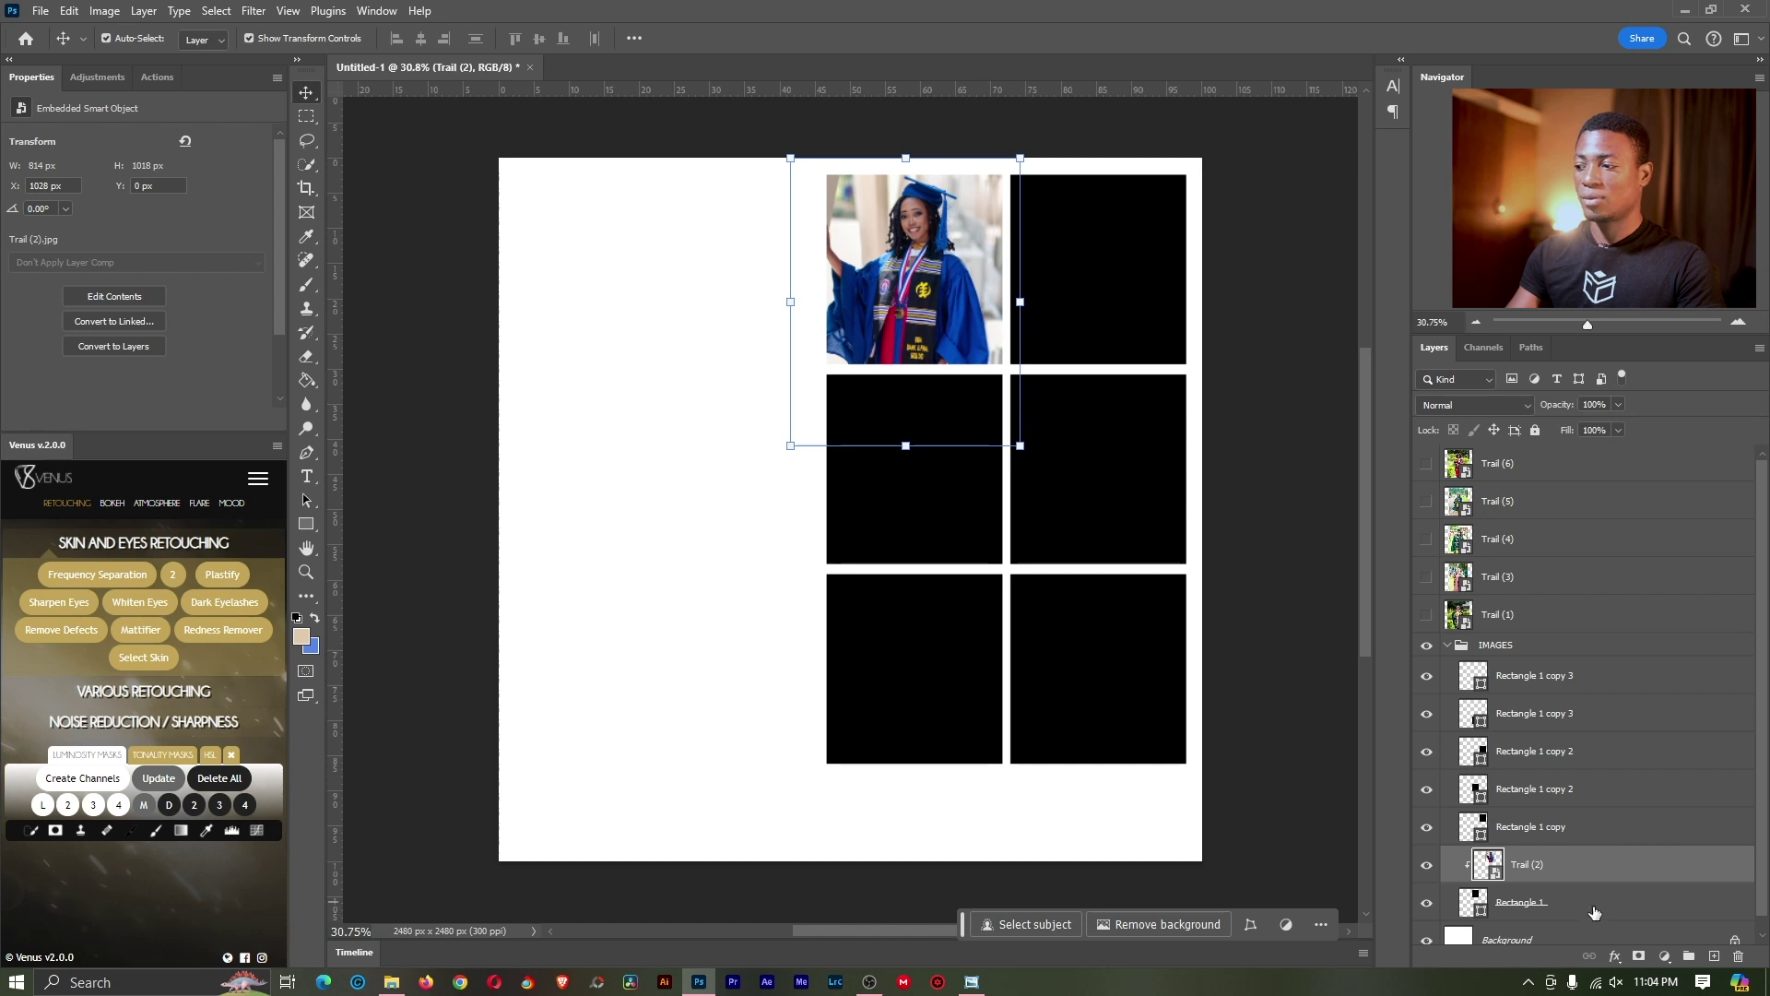
left_click(1562, 905)
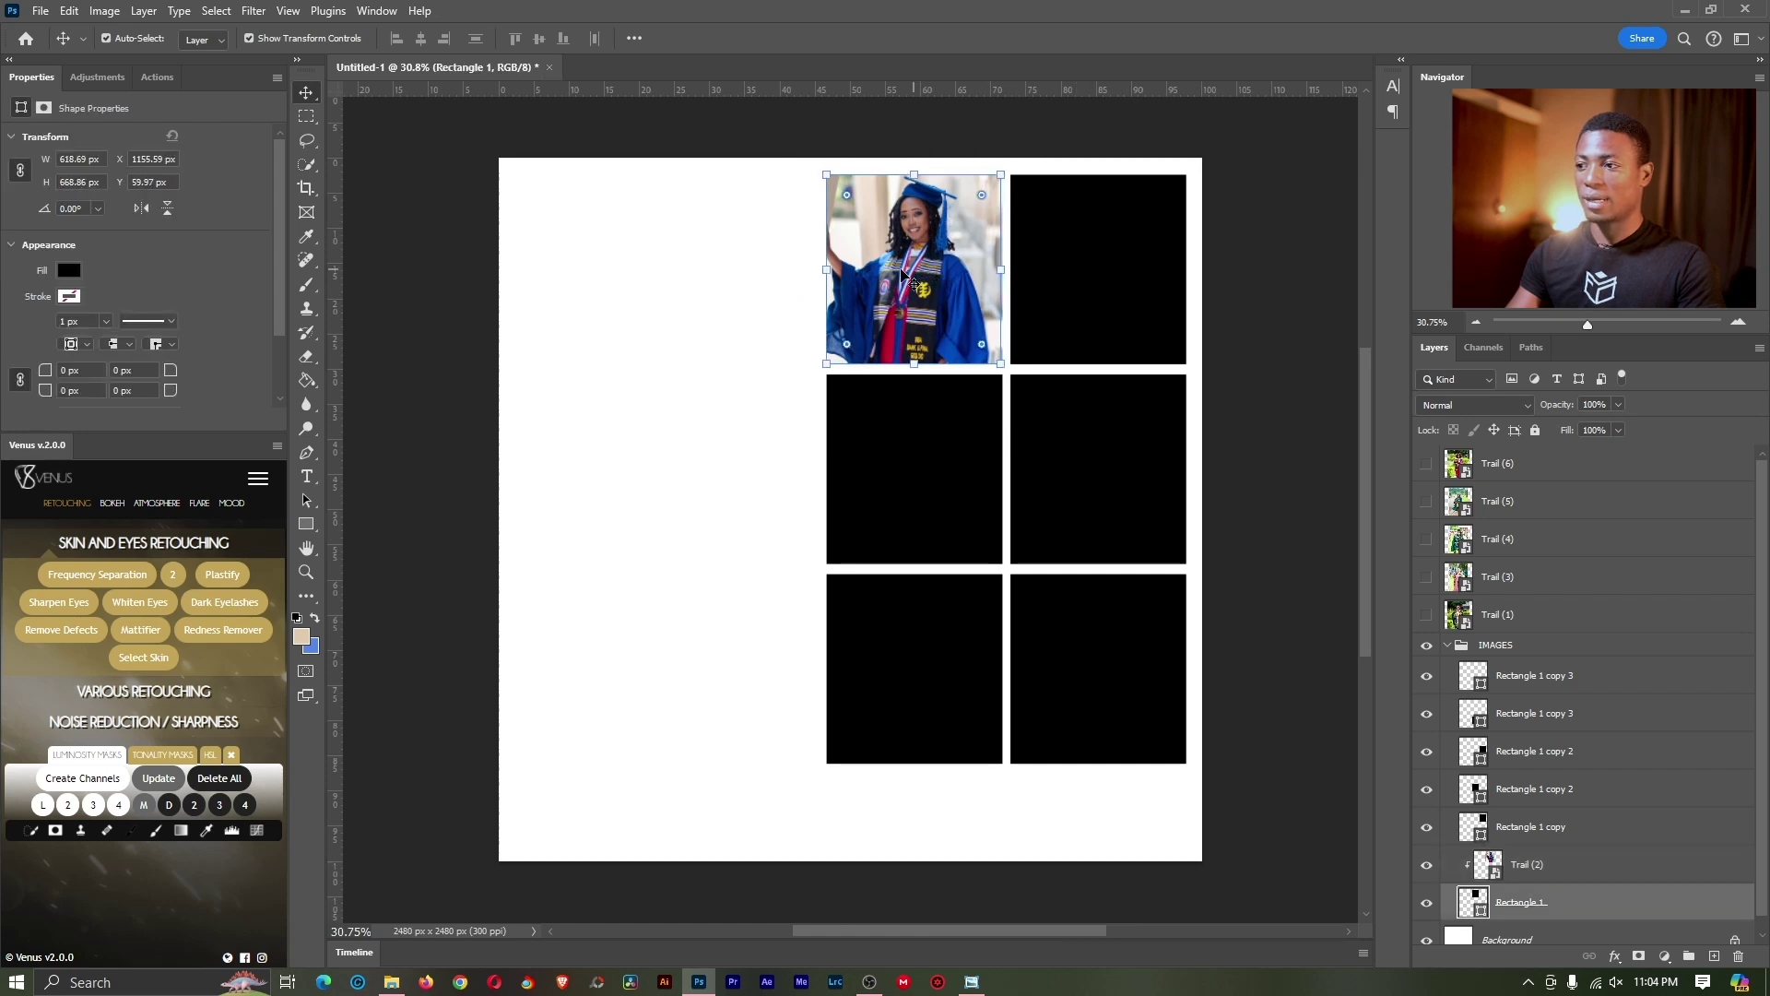
mouse_move(931, 276)
left_mouse_down()
mouse_move(718, 288)
mouse_move(987, 267)
mouse_move(922, 258)
mouse_move(947, 269)
left_mouse_up()
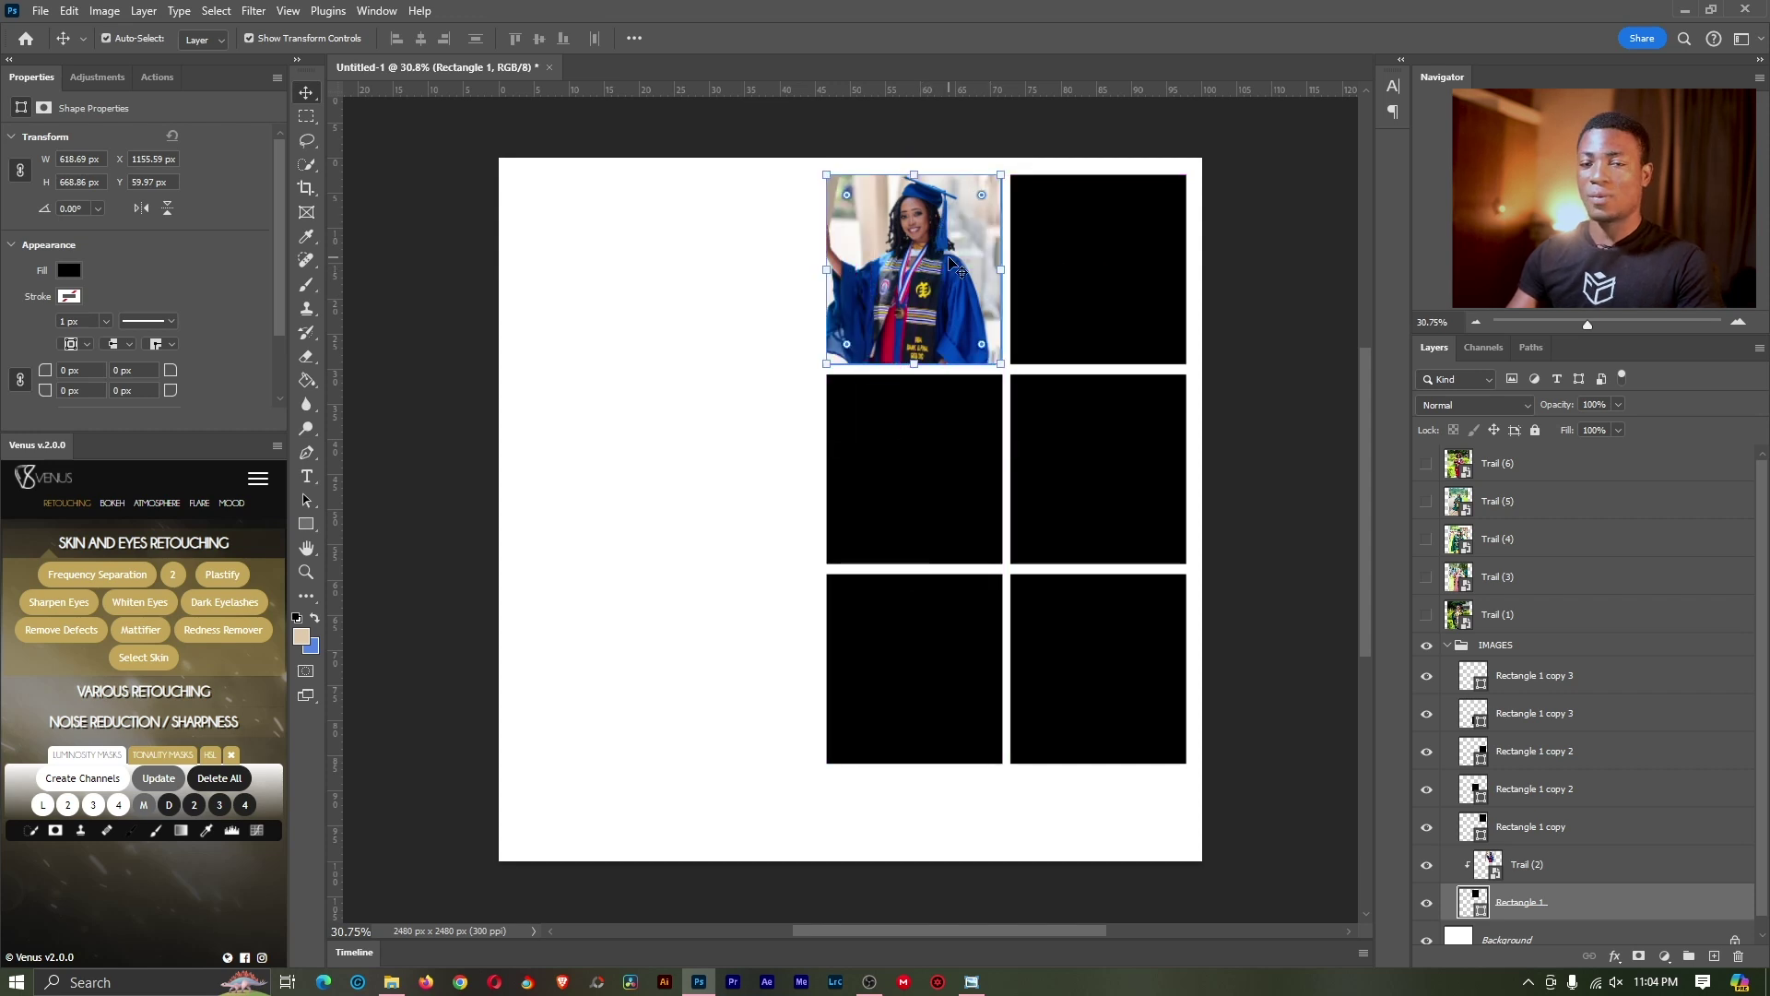
Step: Show the Trail (6) photo and place its layer directly above Rectangle 1 copy in the IMAGES group
left_click(1538, 835)
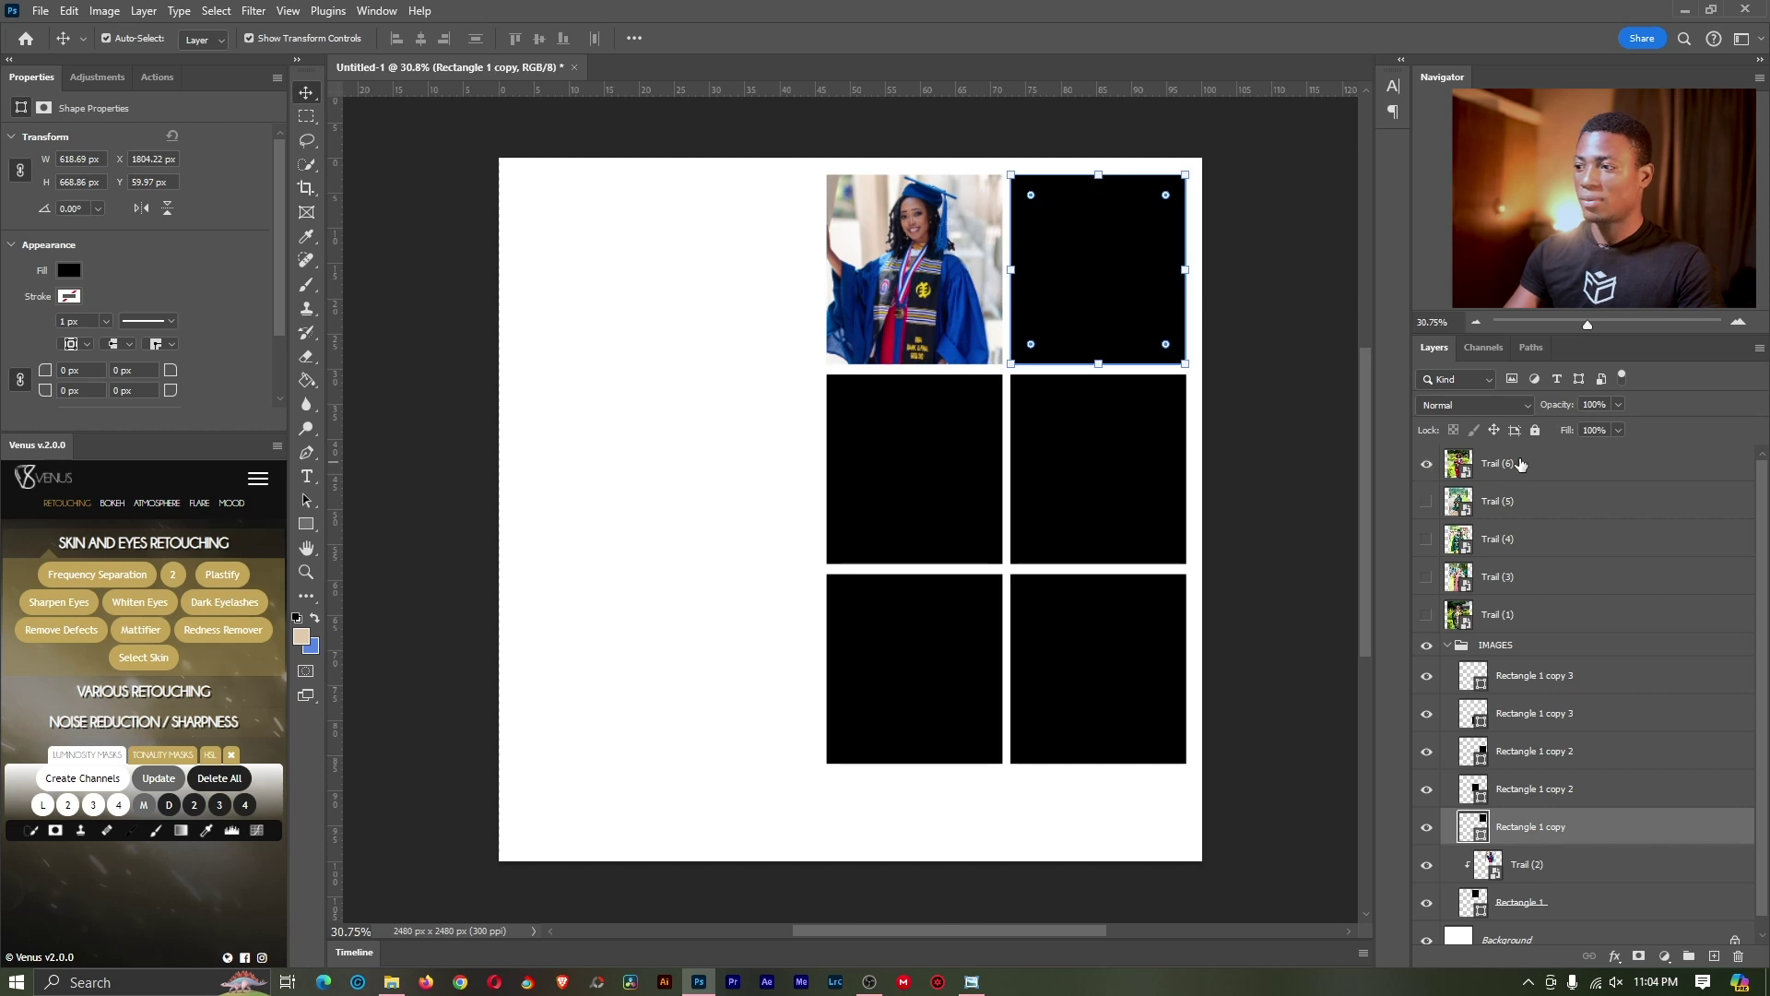
left_click(1542, 467)
left_click_drag(1542, 467, 1533, 810)
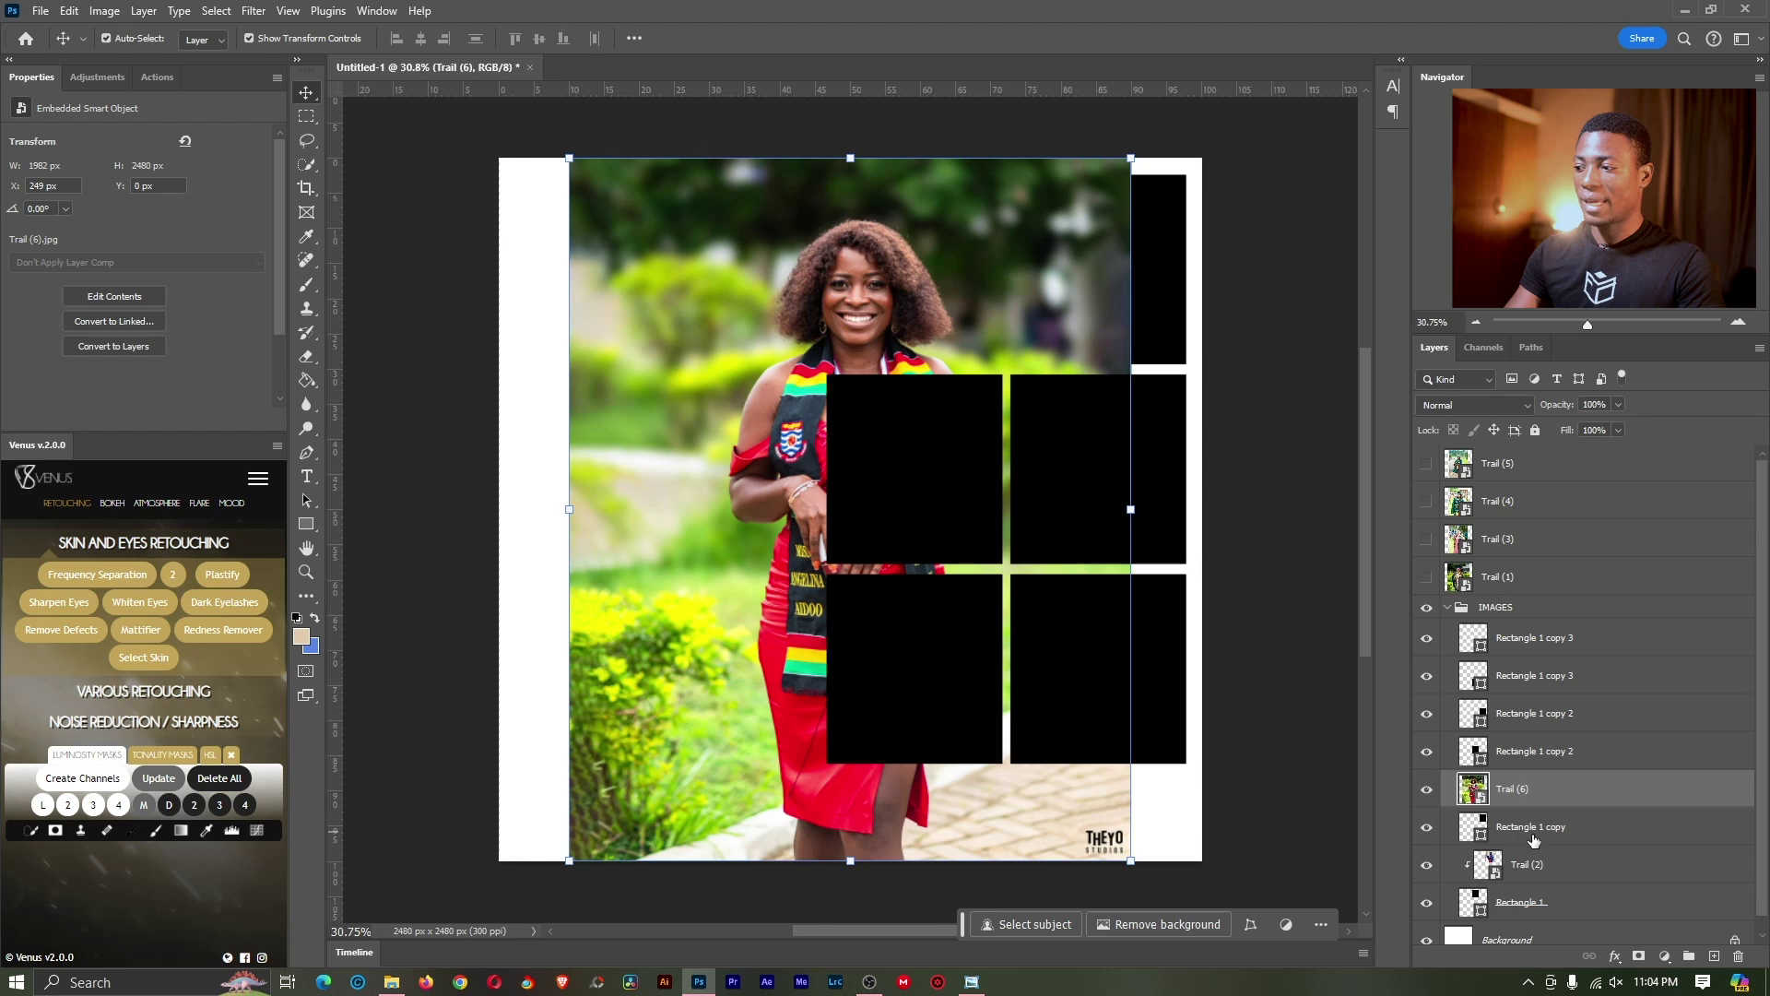
Step: Rename the six rectangle layers 1 to 6, starting from the lowest one in the IMAGES group and going upward
left_click(1521, 905)
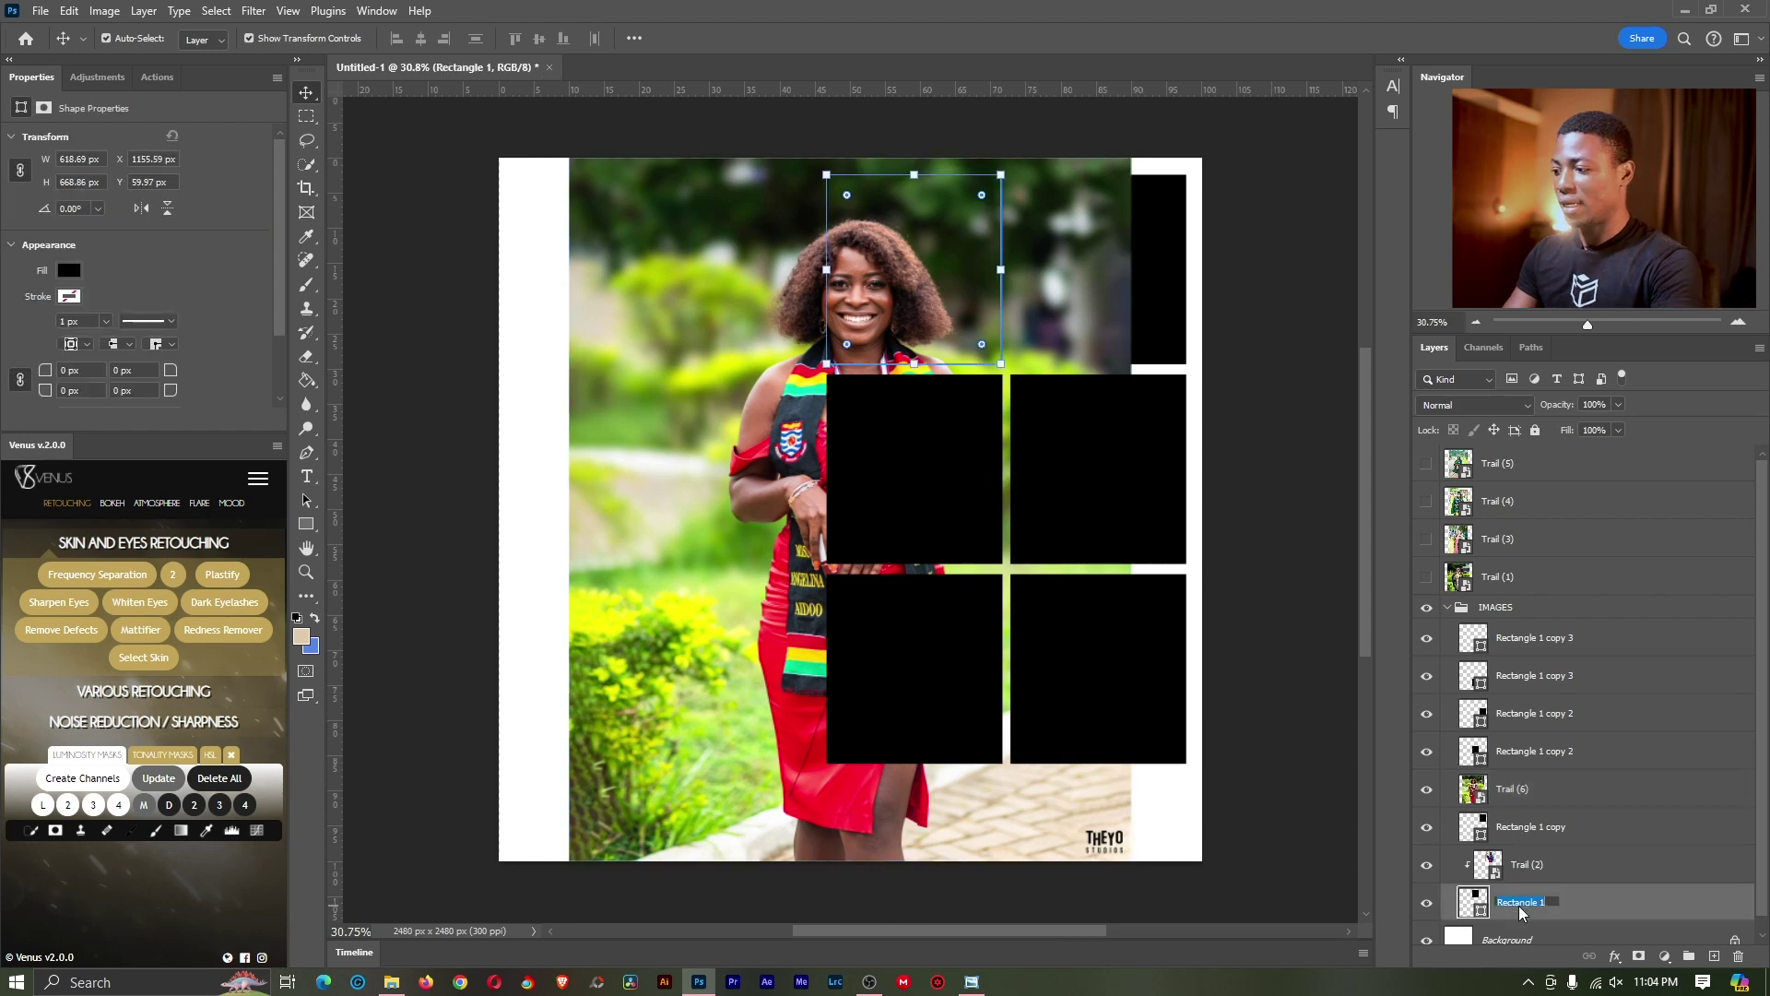
double_click(1523, 903)
type("1")
double_click(1511, 830)
type("2")
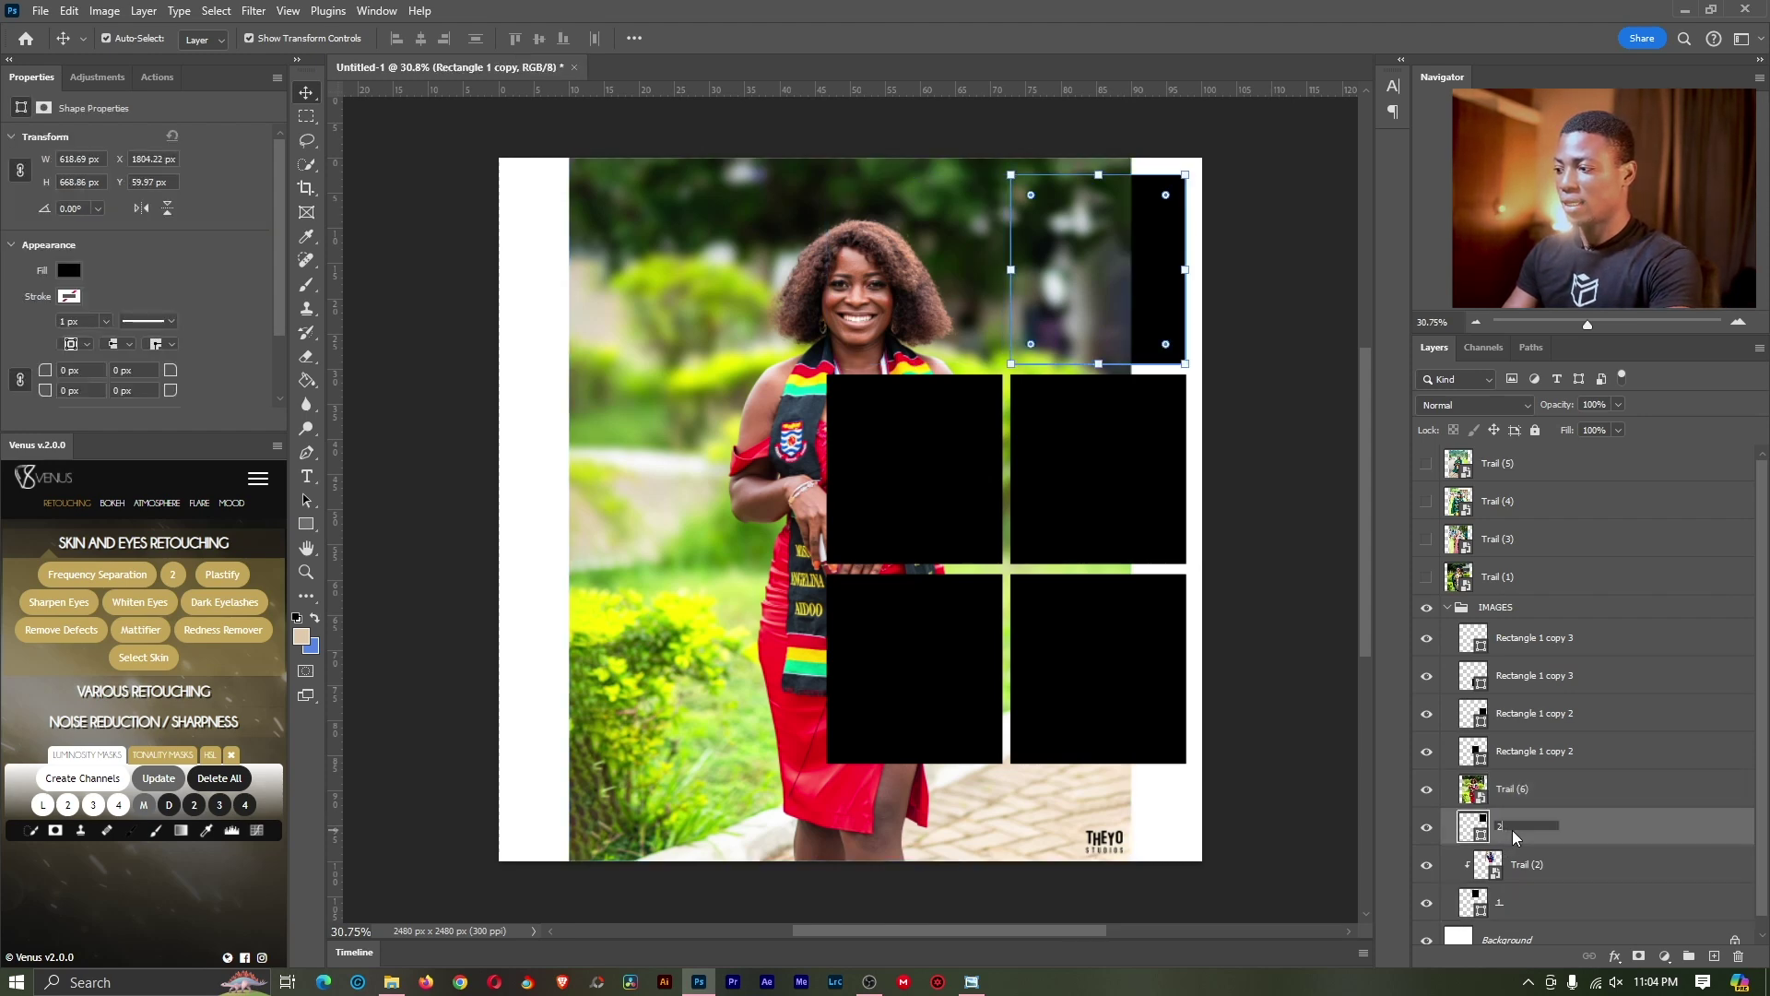
double_click(1513, 751)
type("3")
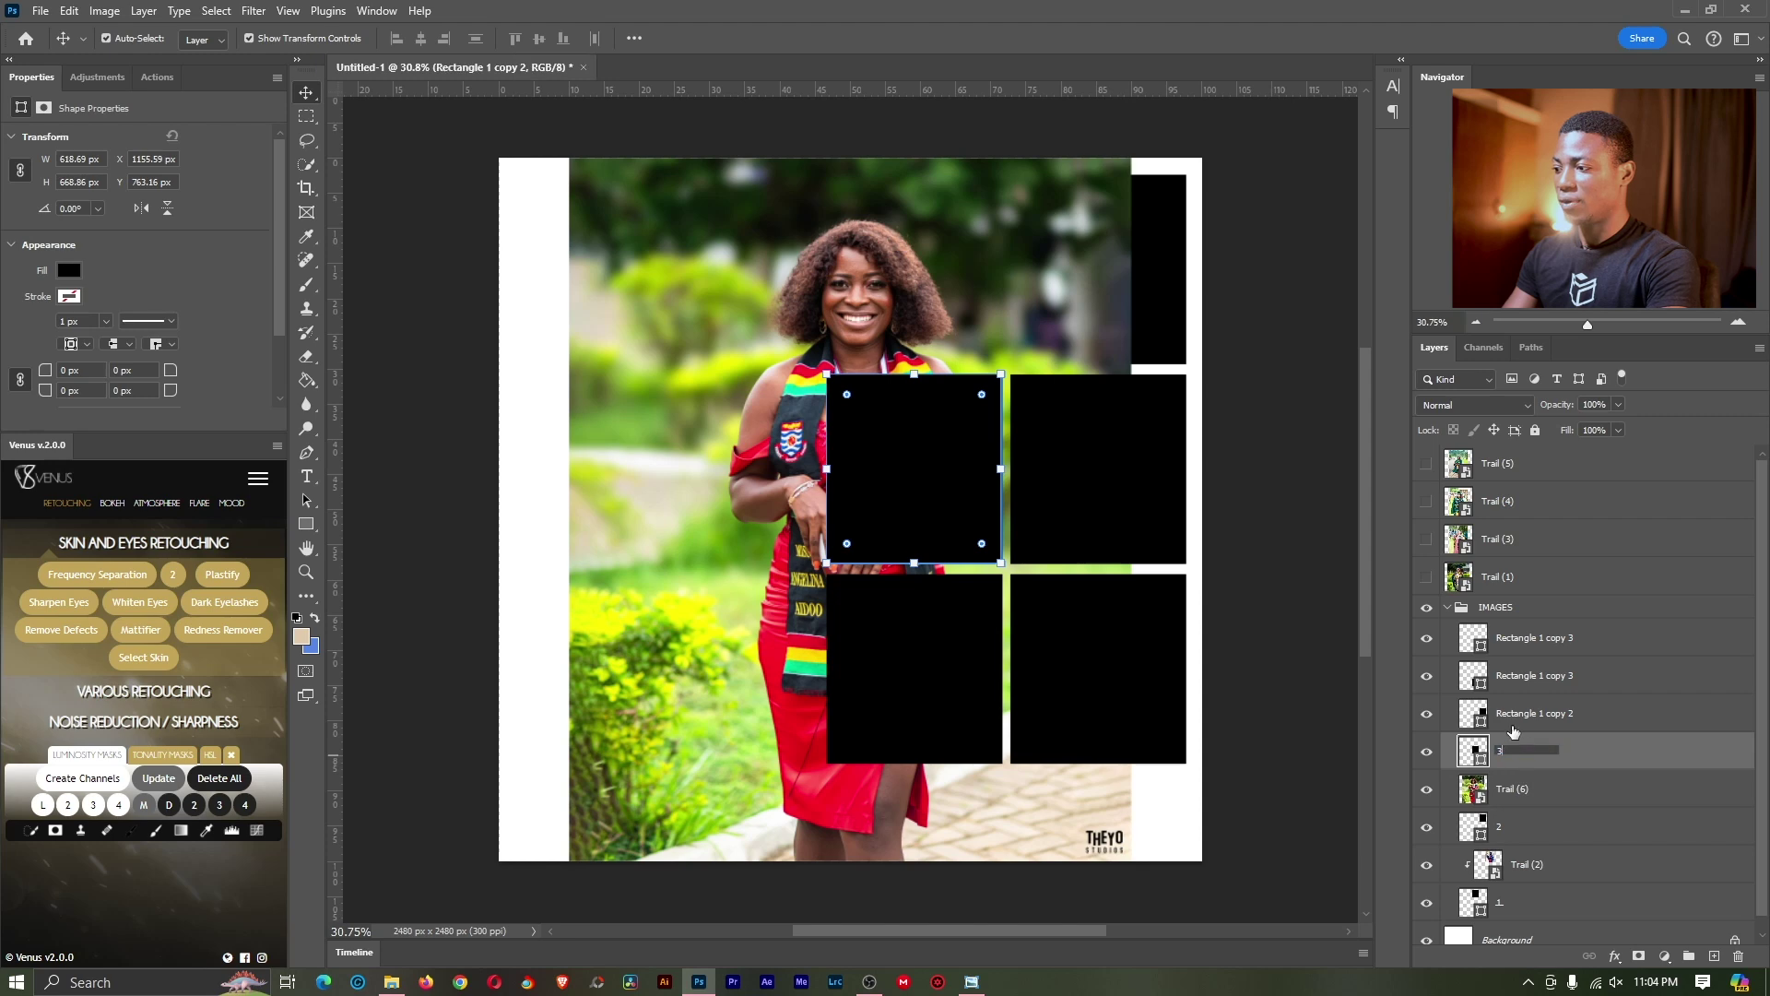
double_click(1514, 720)
type("4")
double_click(1520, 674)
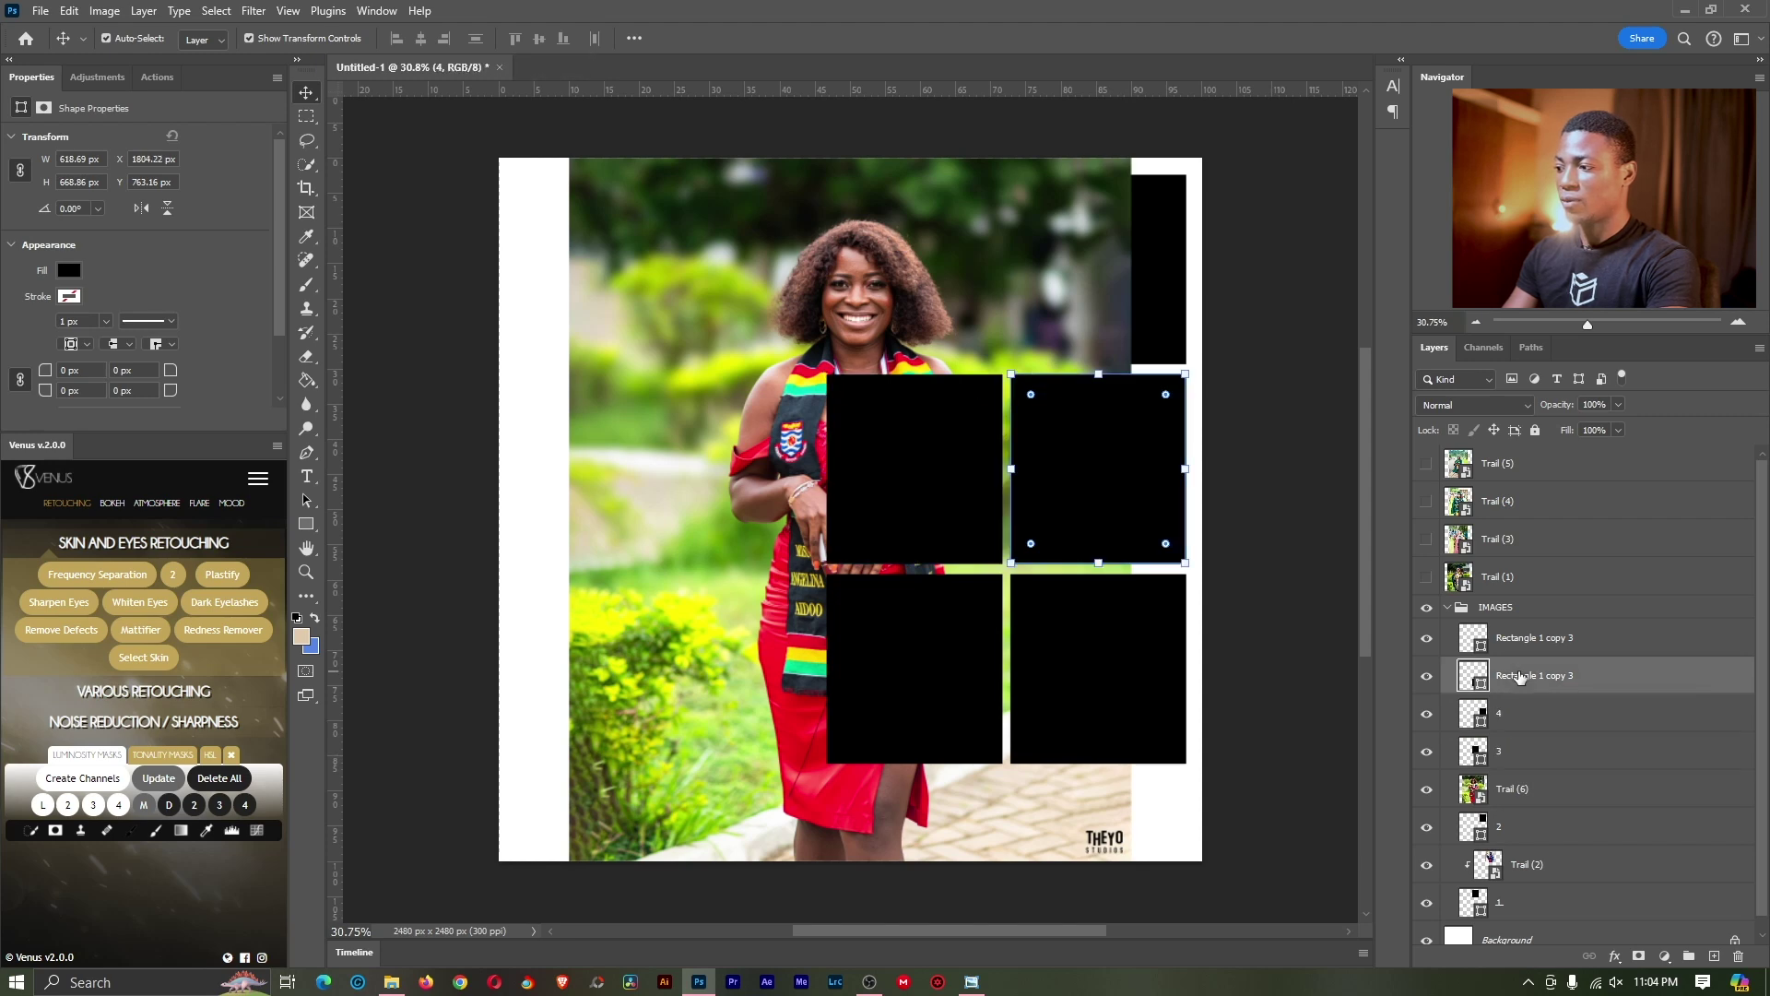
type("5")
key("Return")
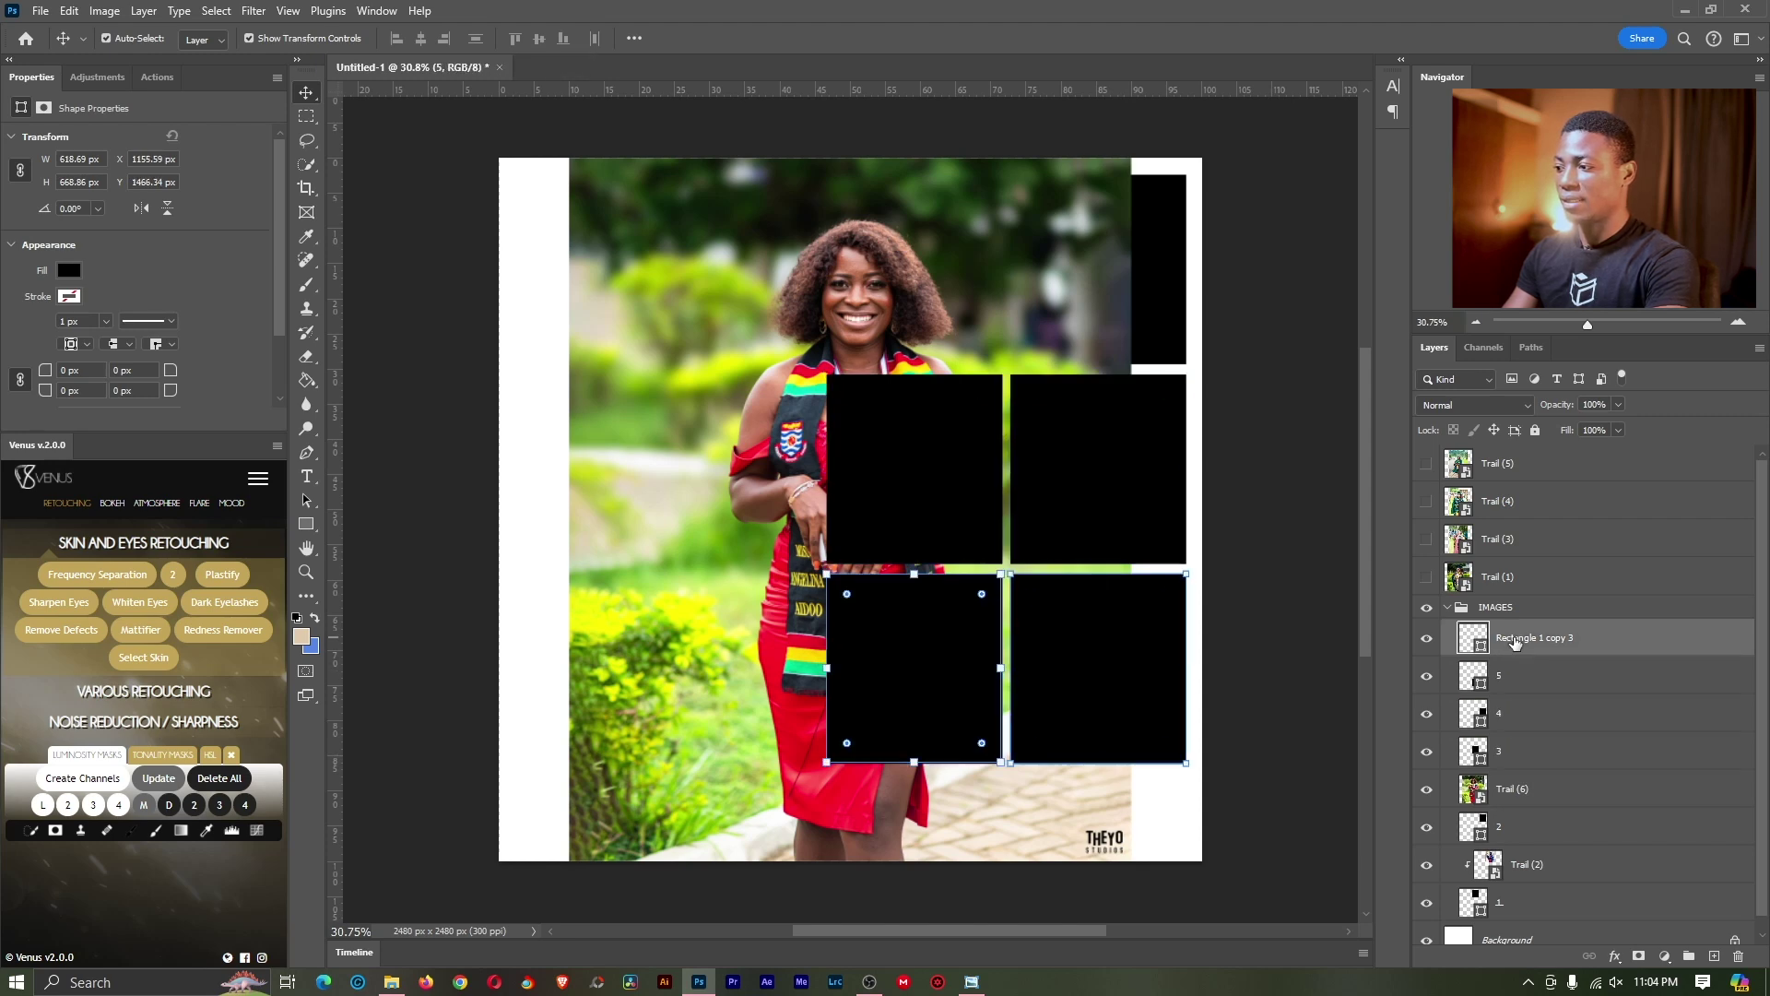
double_click(1516, 638)
type("6")
key("Return")
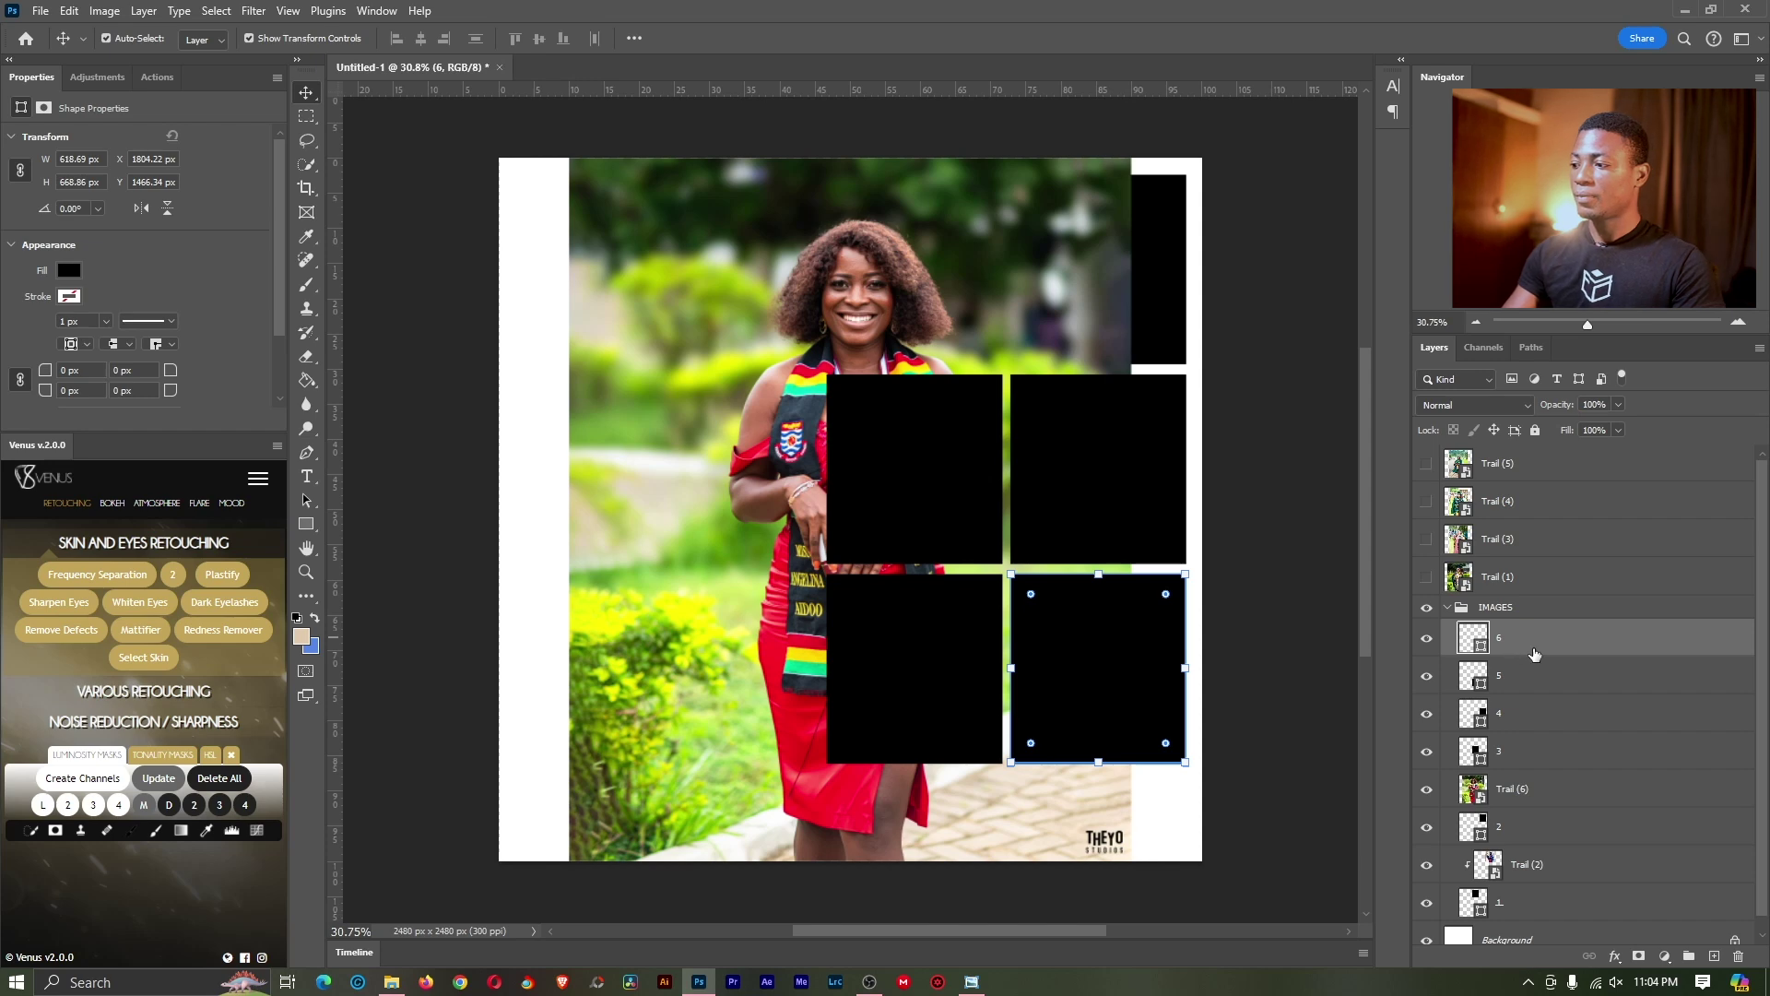
Step: Clip Trail (6) to rectangle 2 and scale it to about 711 × 890 px, centring the graduate in the upper right frame
left_click(1541, 793)
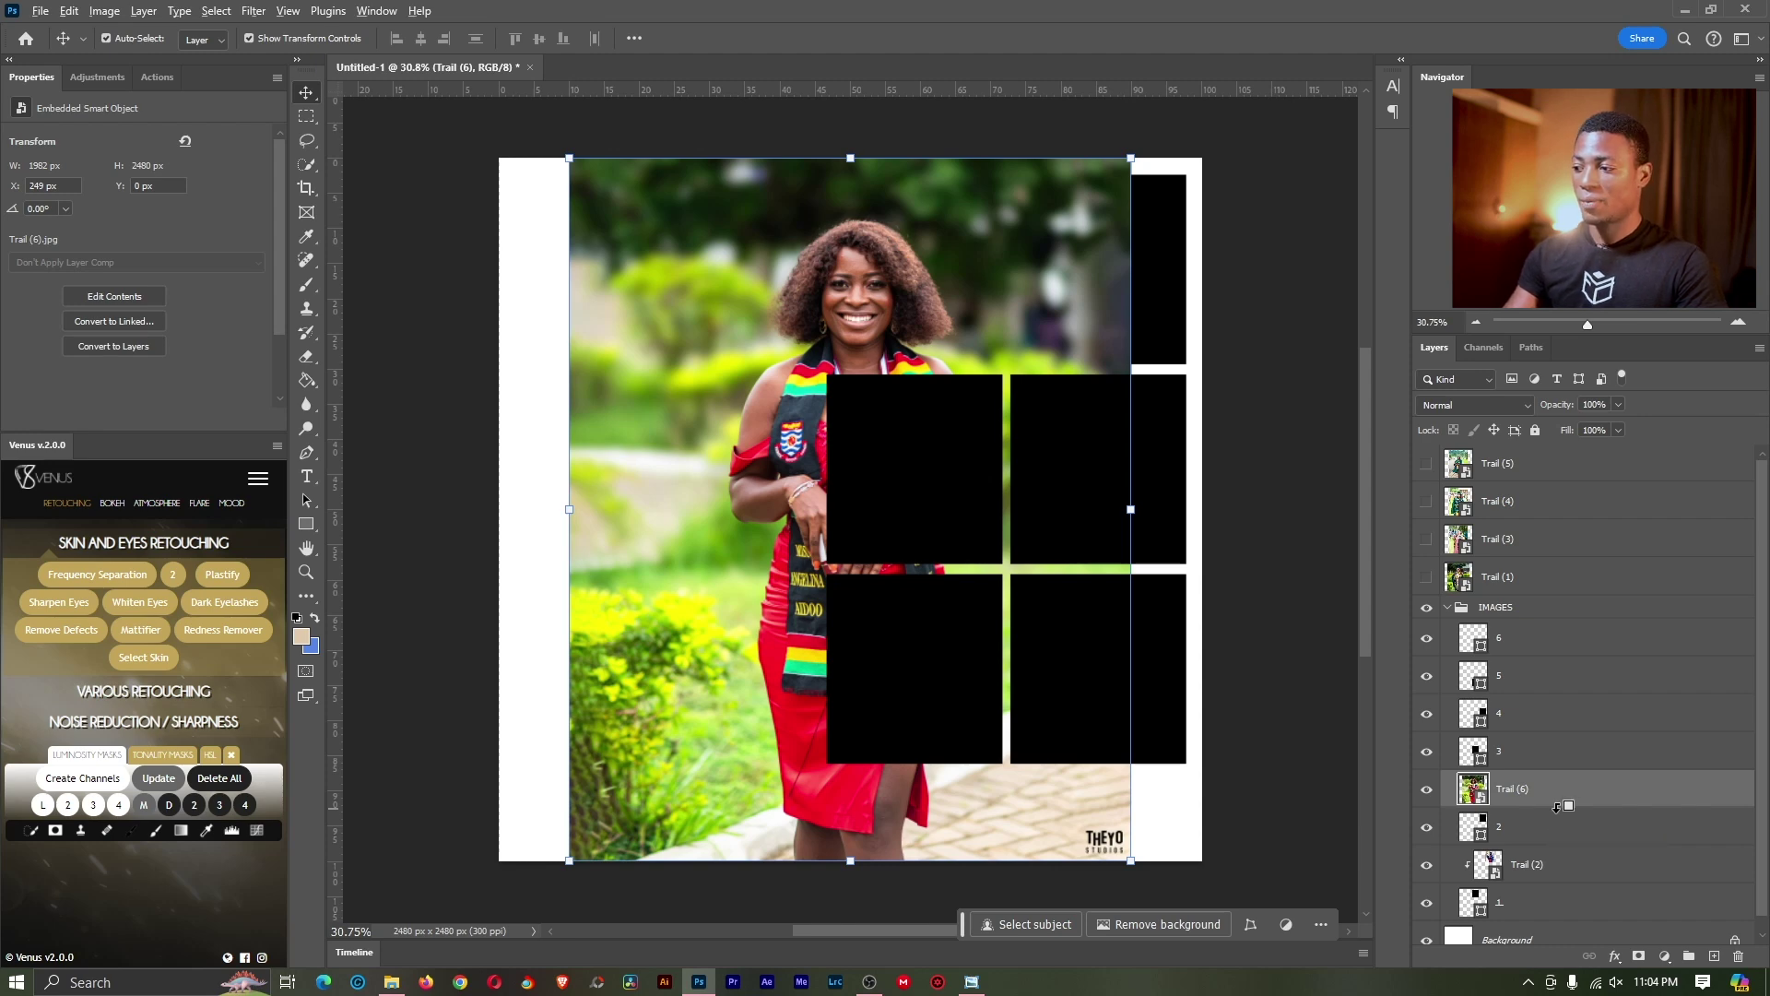
left_click(1559, 807, "alt")
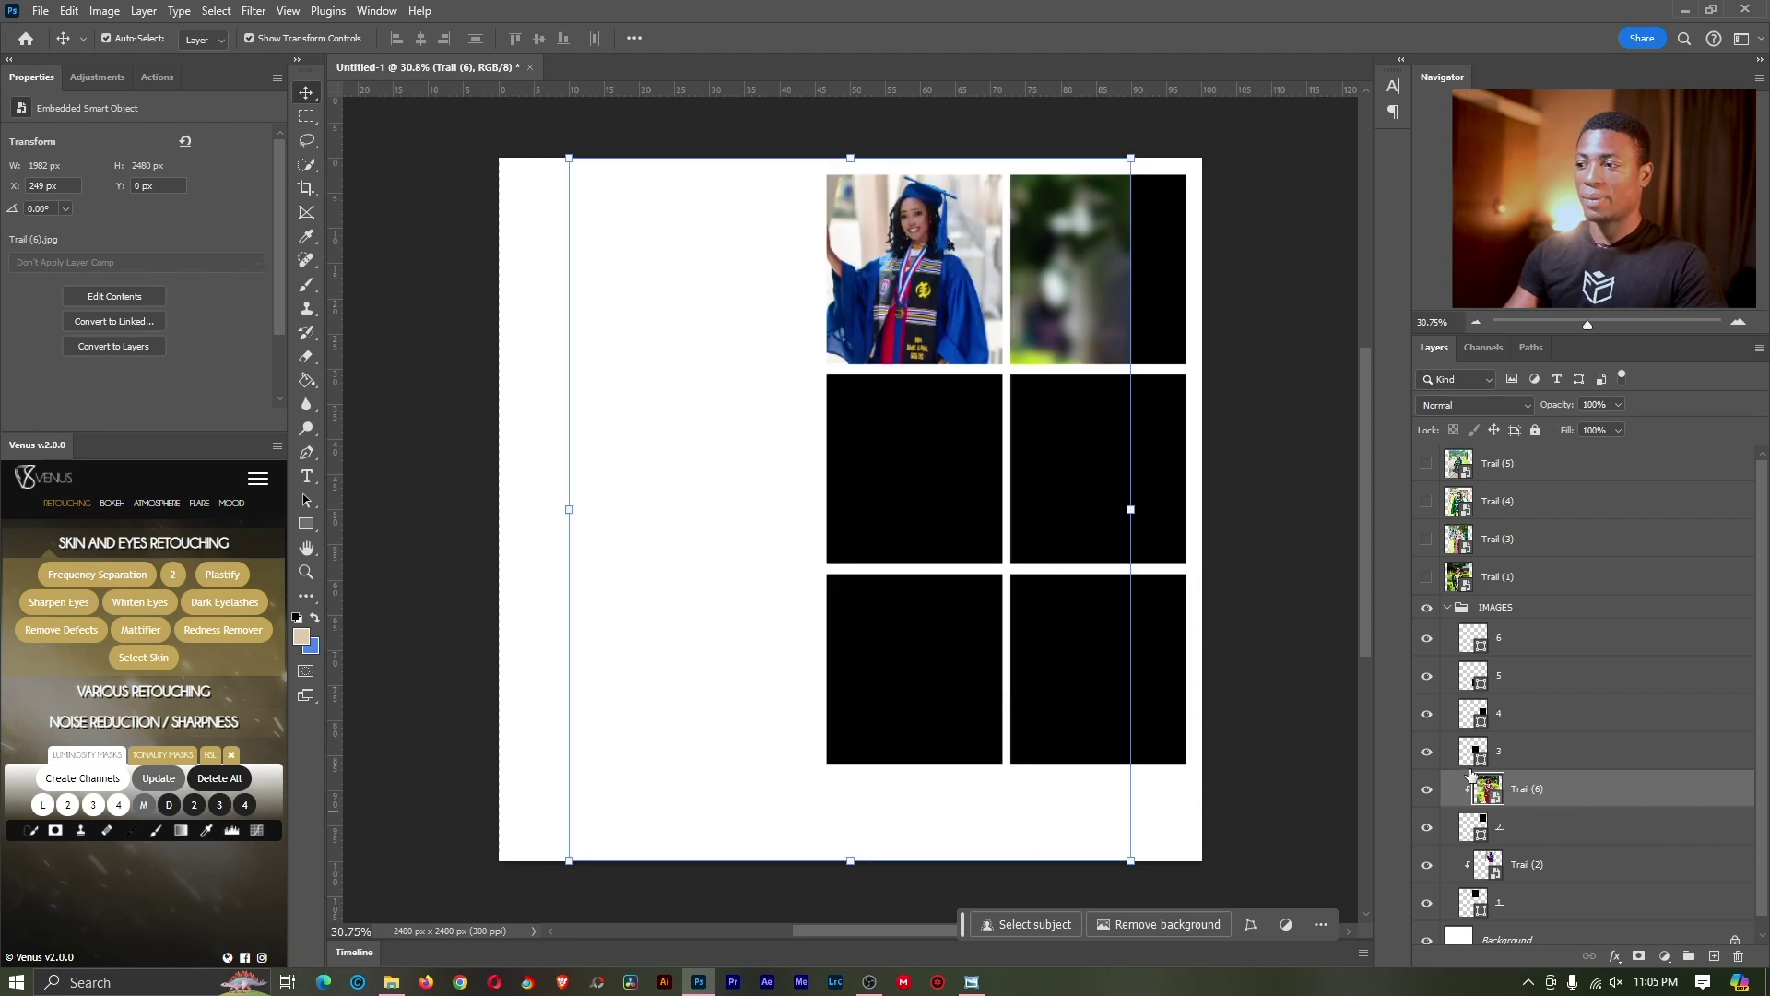
left_click_drag(1141, 523, 1195, 522)
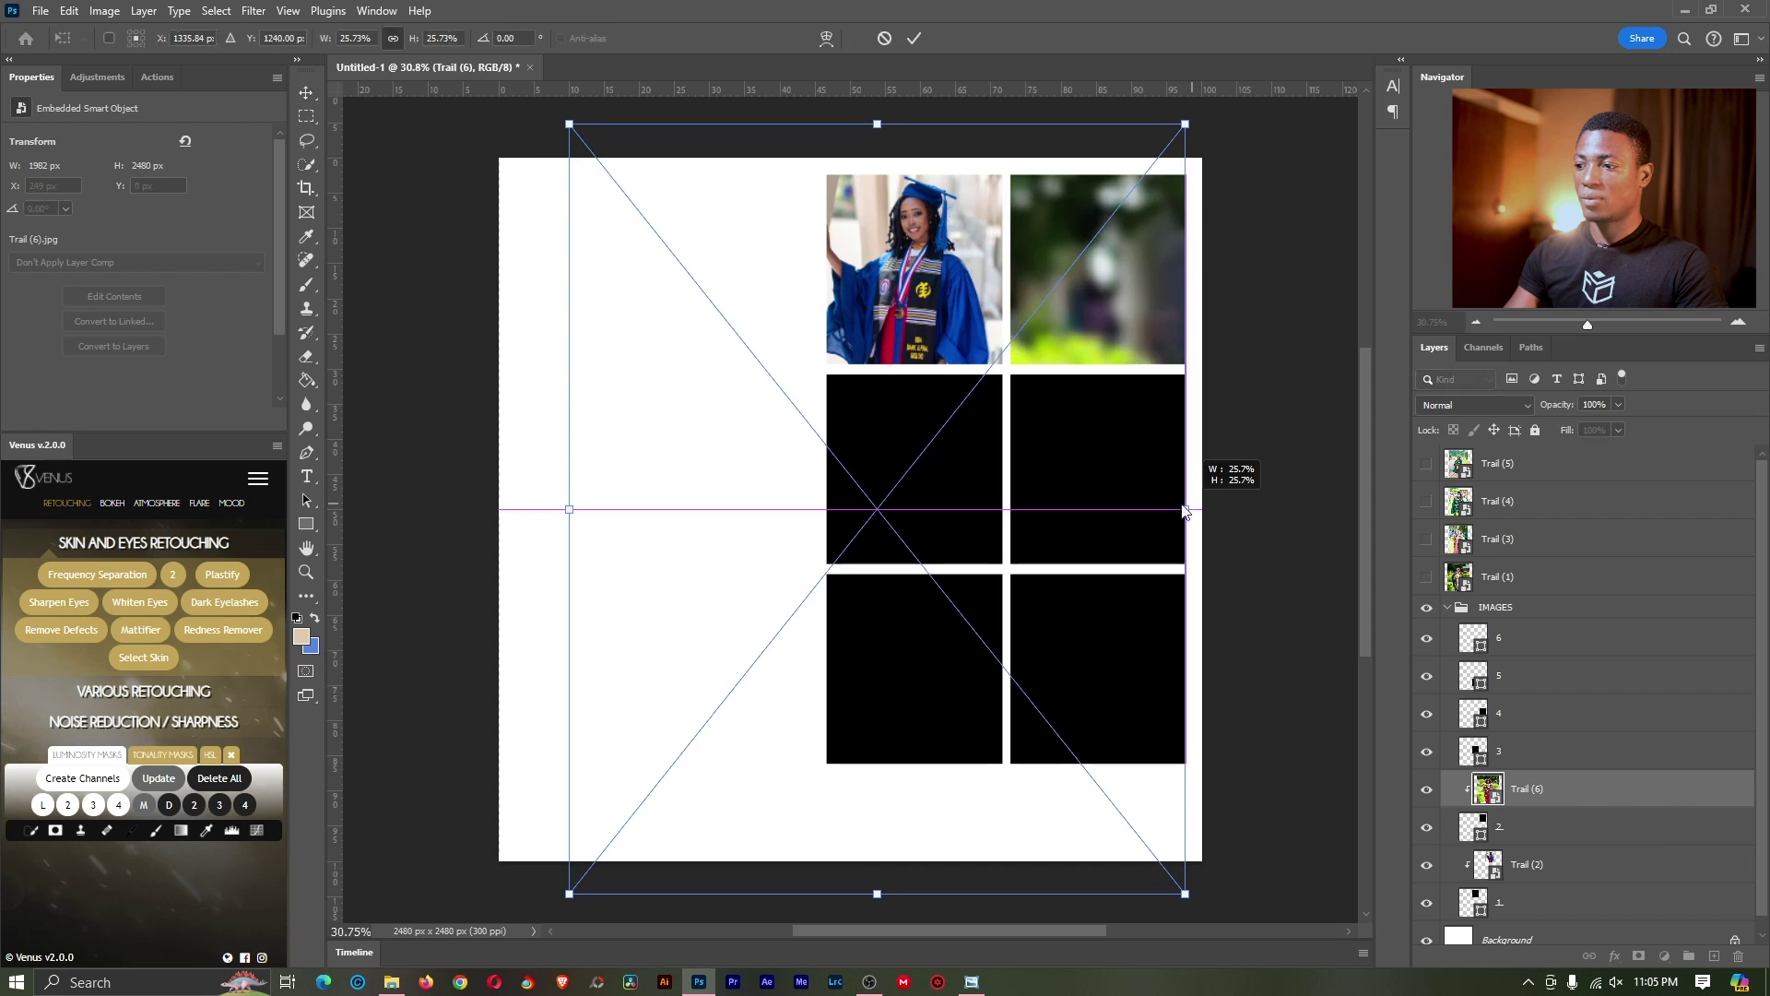
left_click_drag(572, 514, 1002, 509)
left_click_drag(1121, 472, 1124, 245)
left_click_drag(1094, 404, 1094, 424)
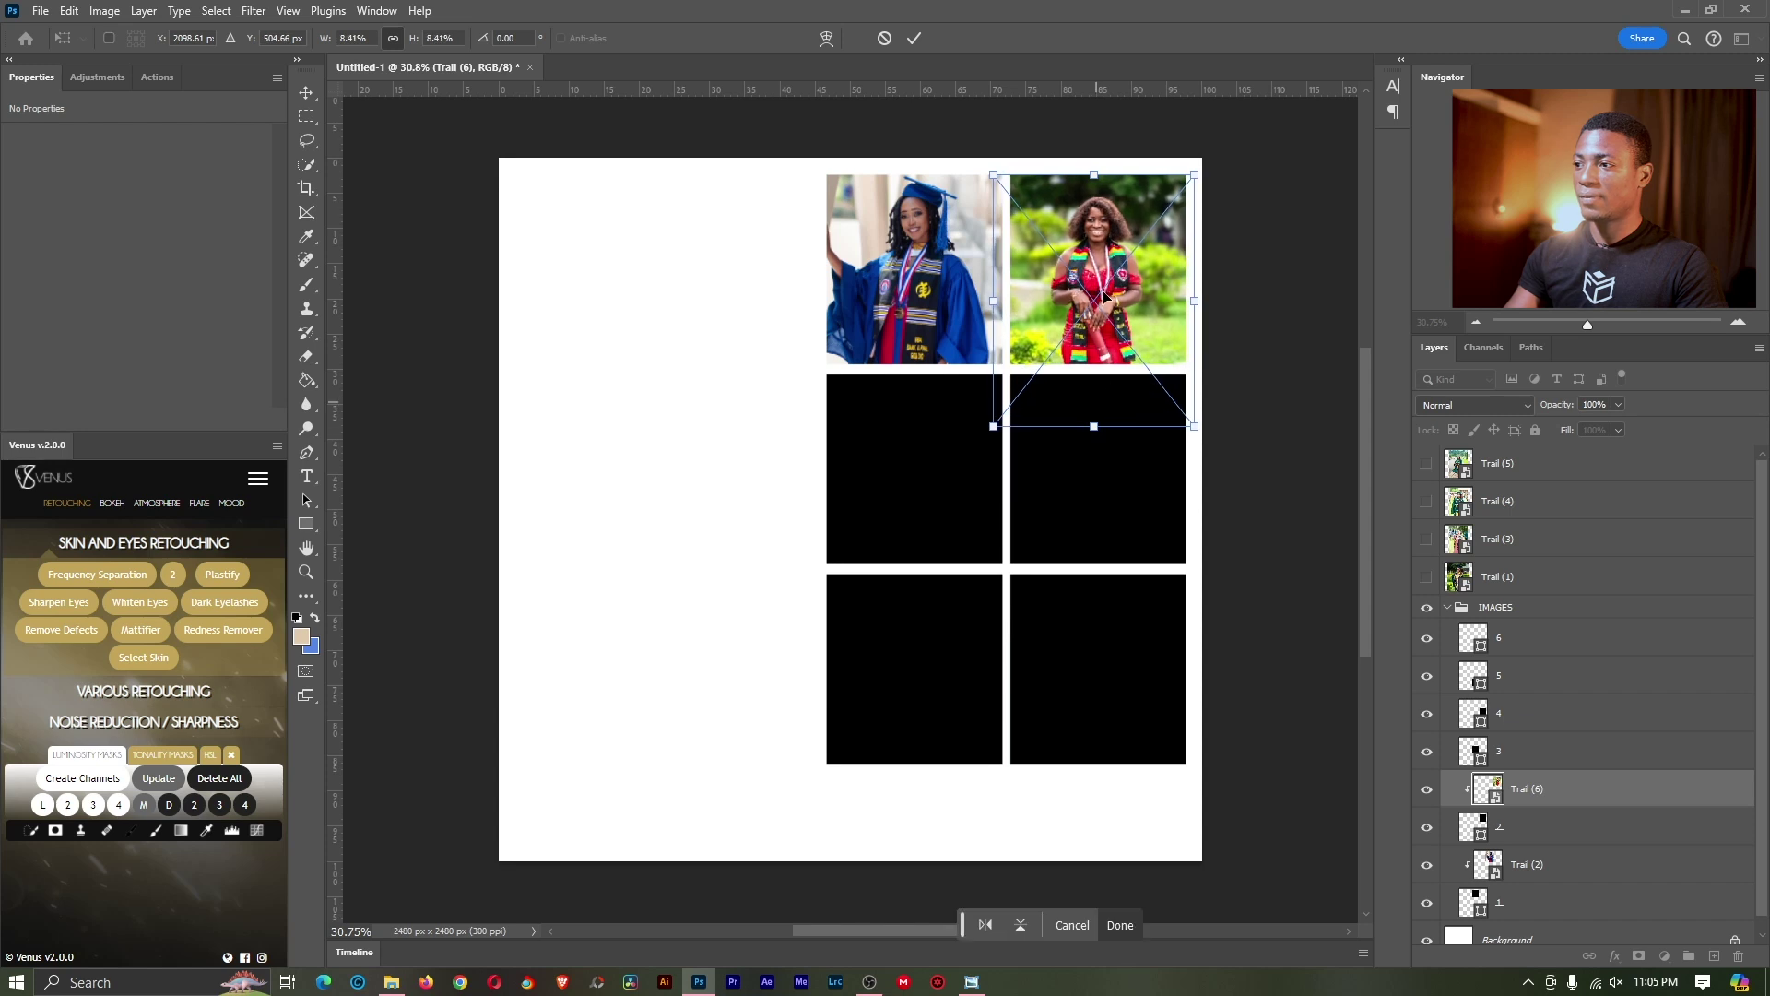
left_click_drag(1103, 298, 1107, 287)
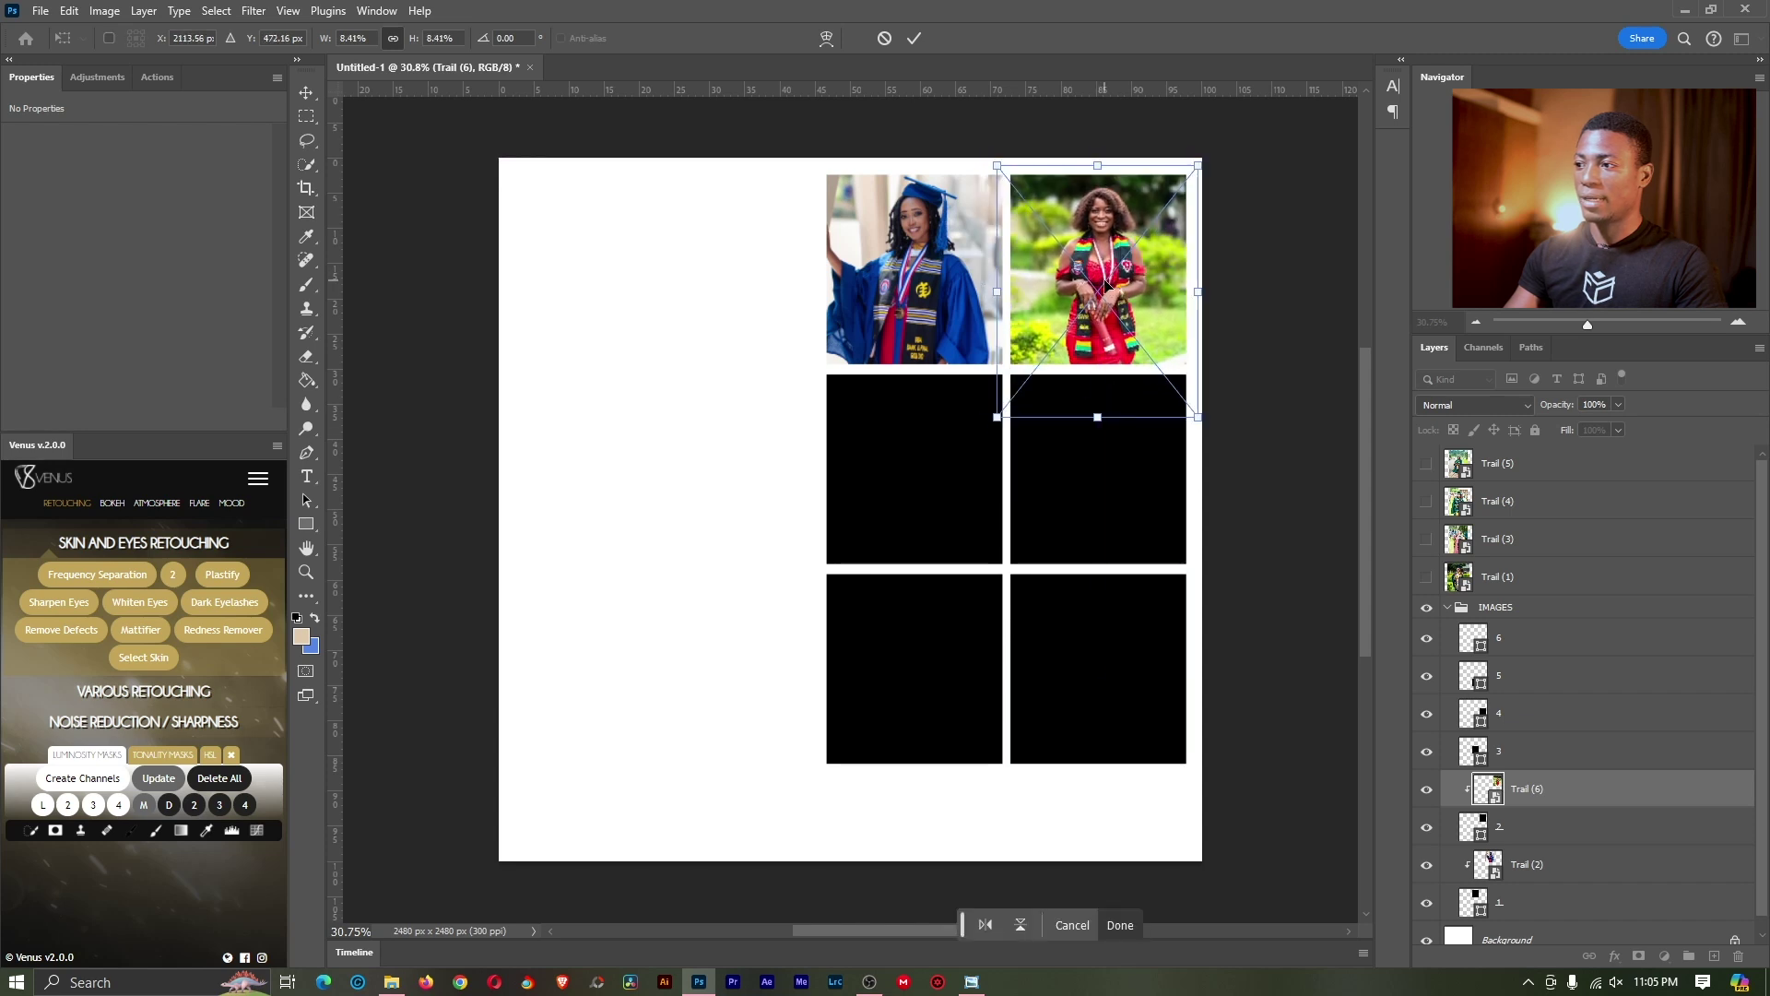
key("Return")
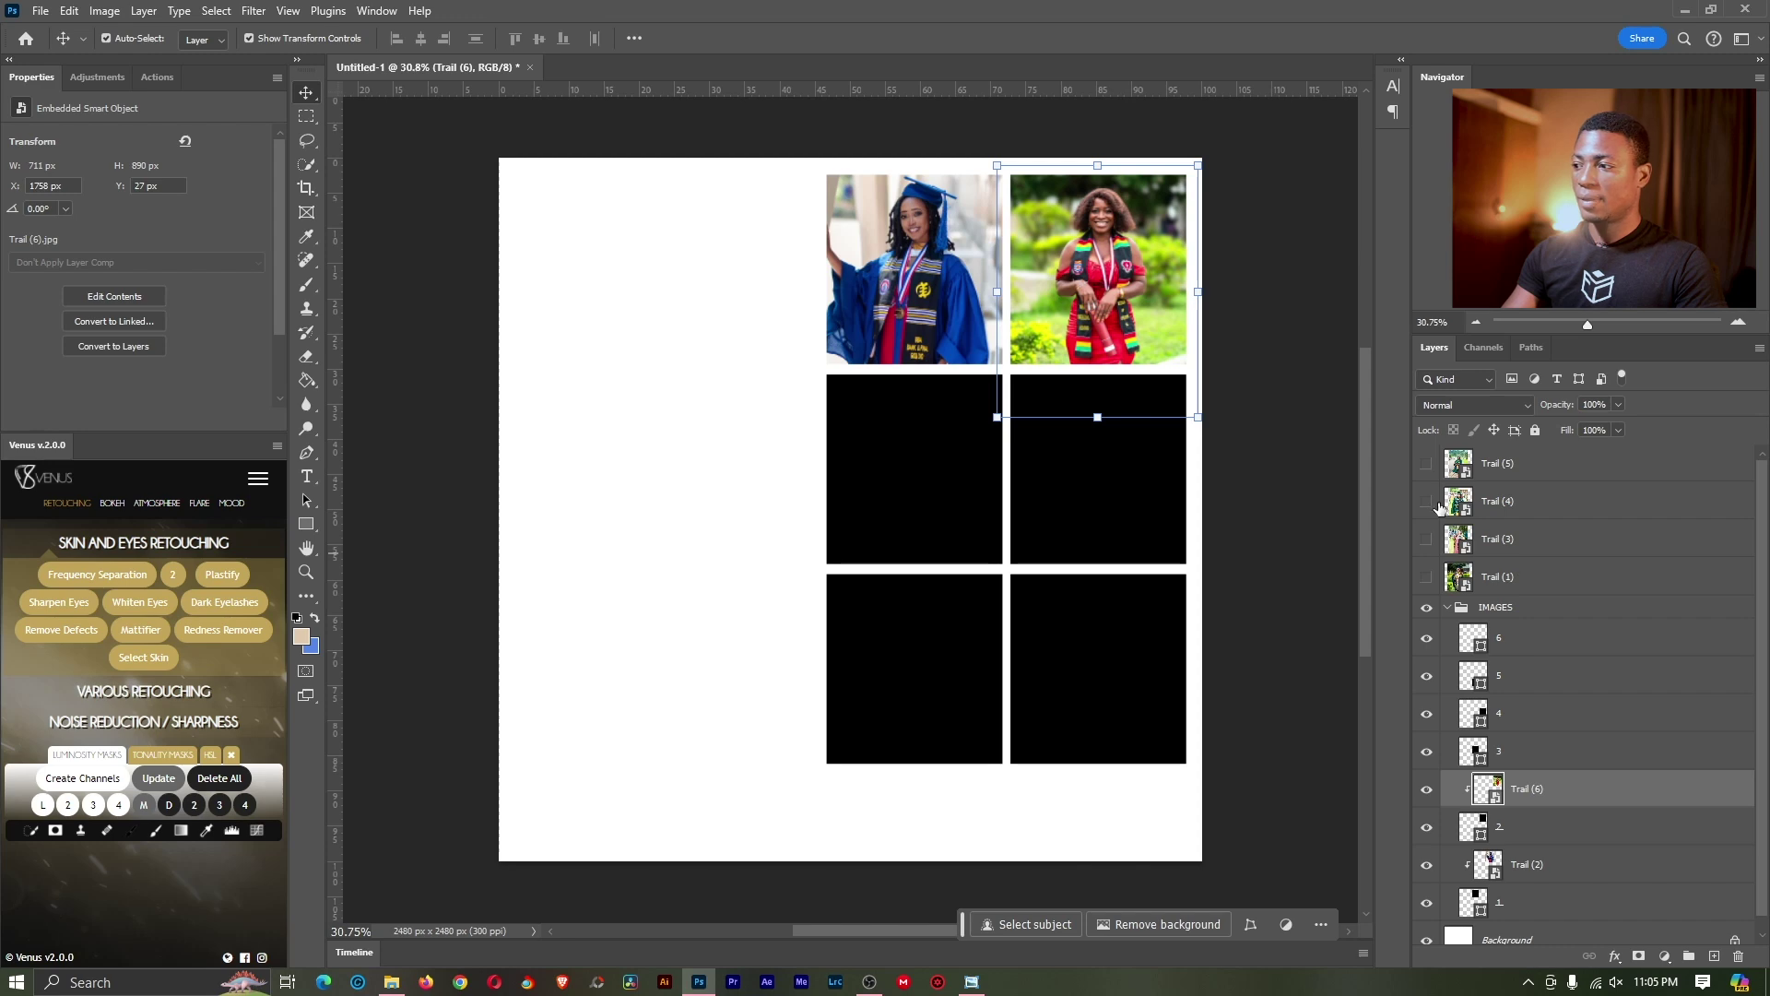
Step: Show the Trail (5) photo, place its layer directly above rectangle 3 and clip it to that rectangle
left_click(1537, 470)
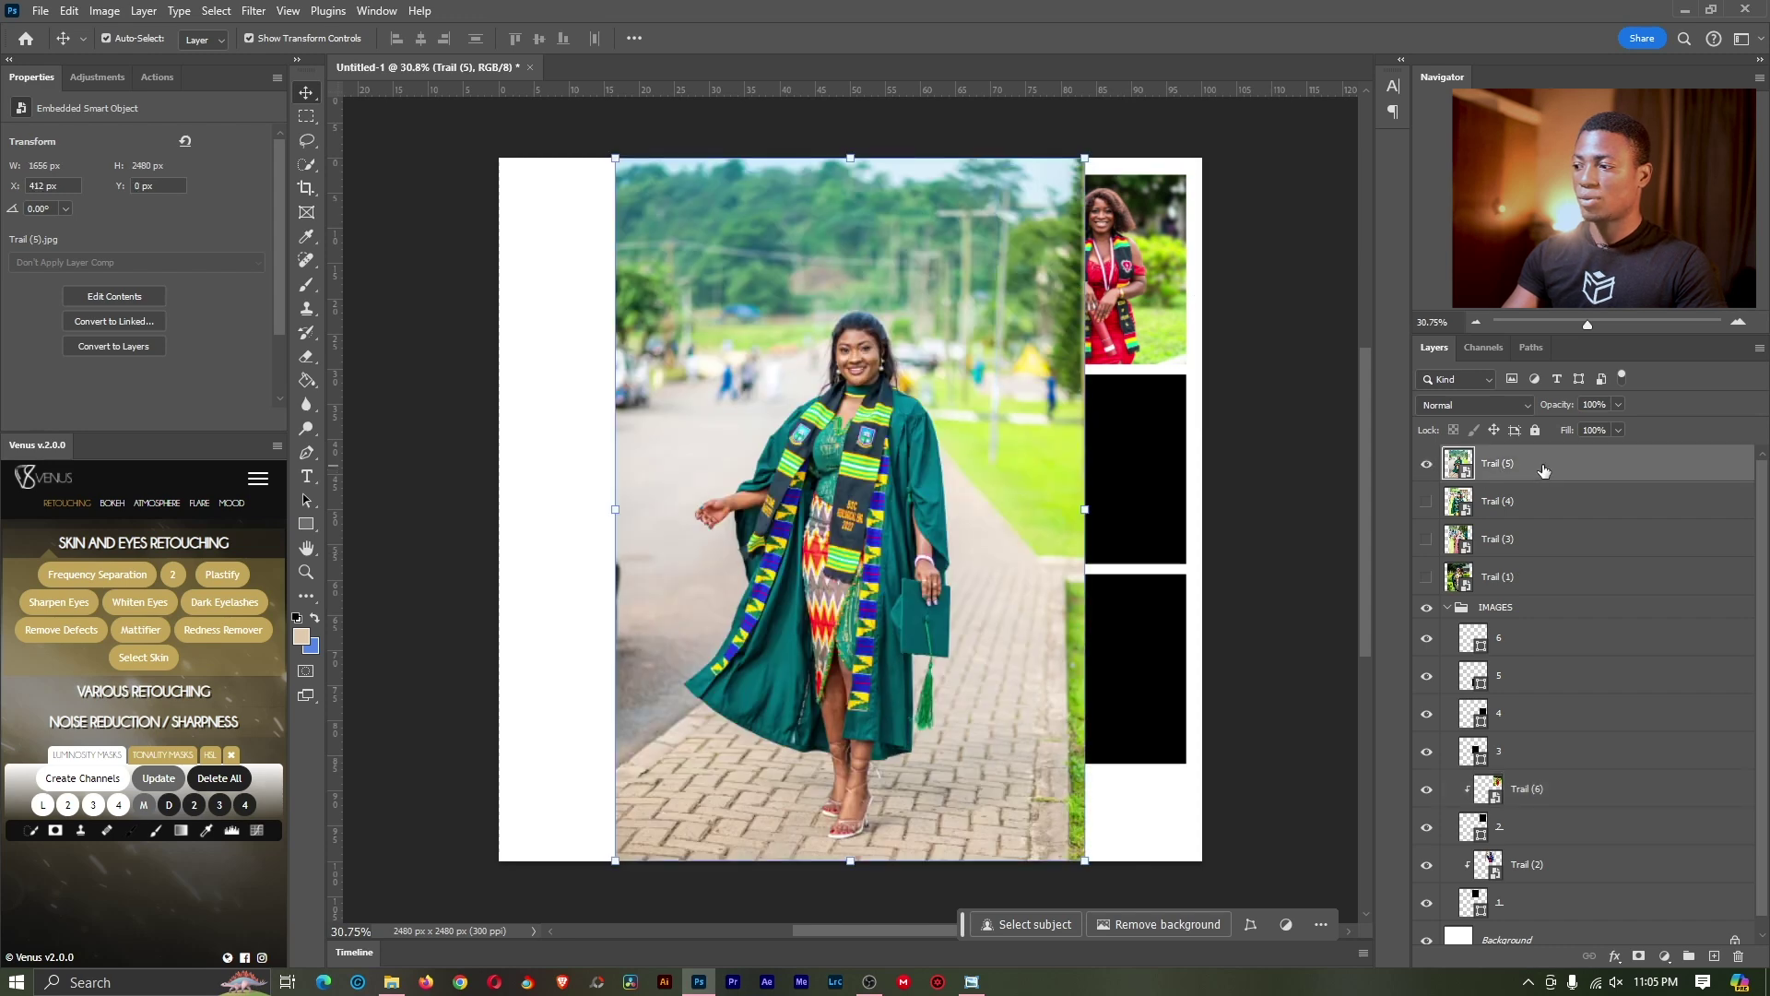
left_click_drag(1544, 472, 1517, 734)
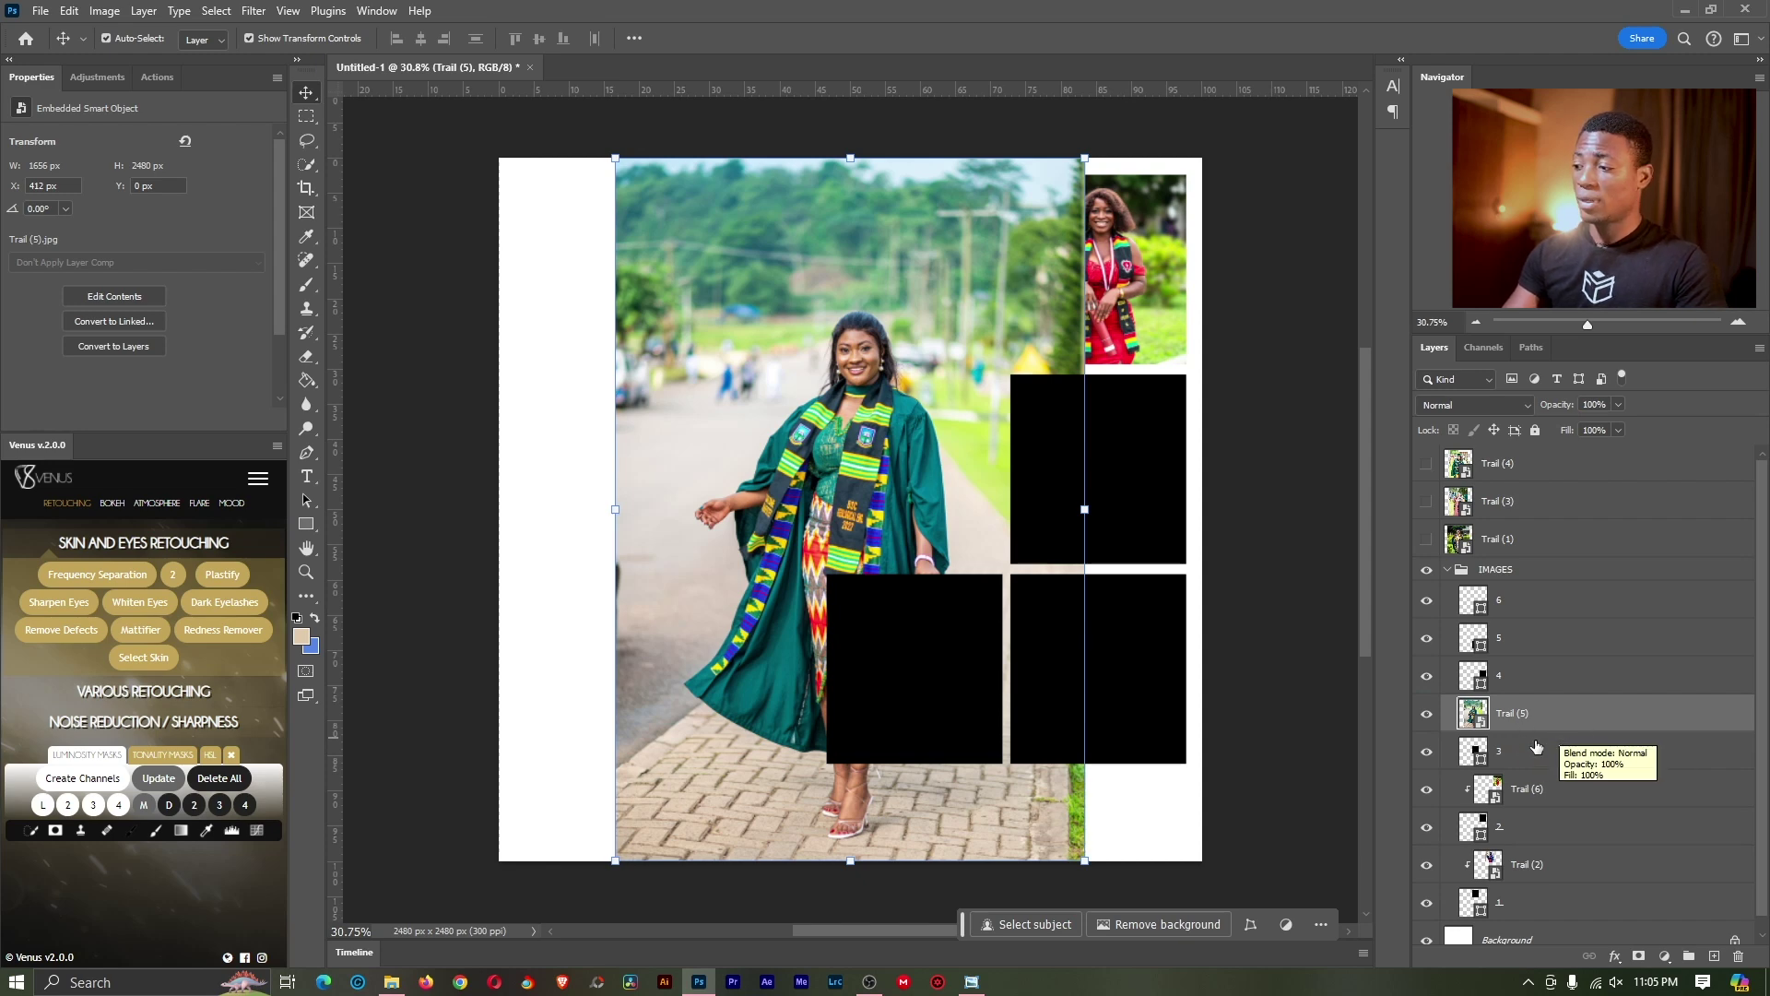
right_click(1537, 719)
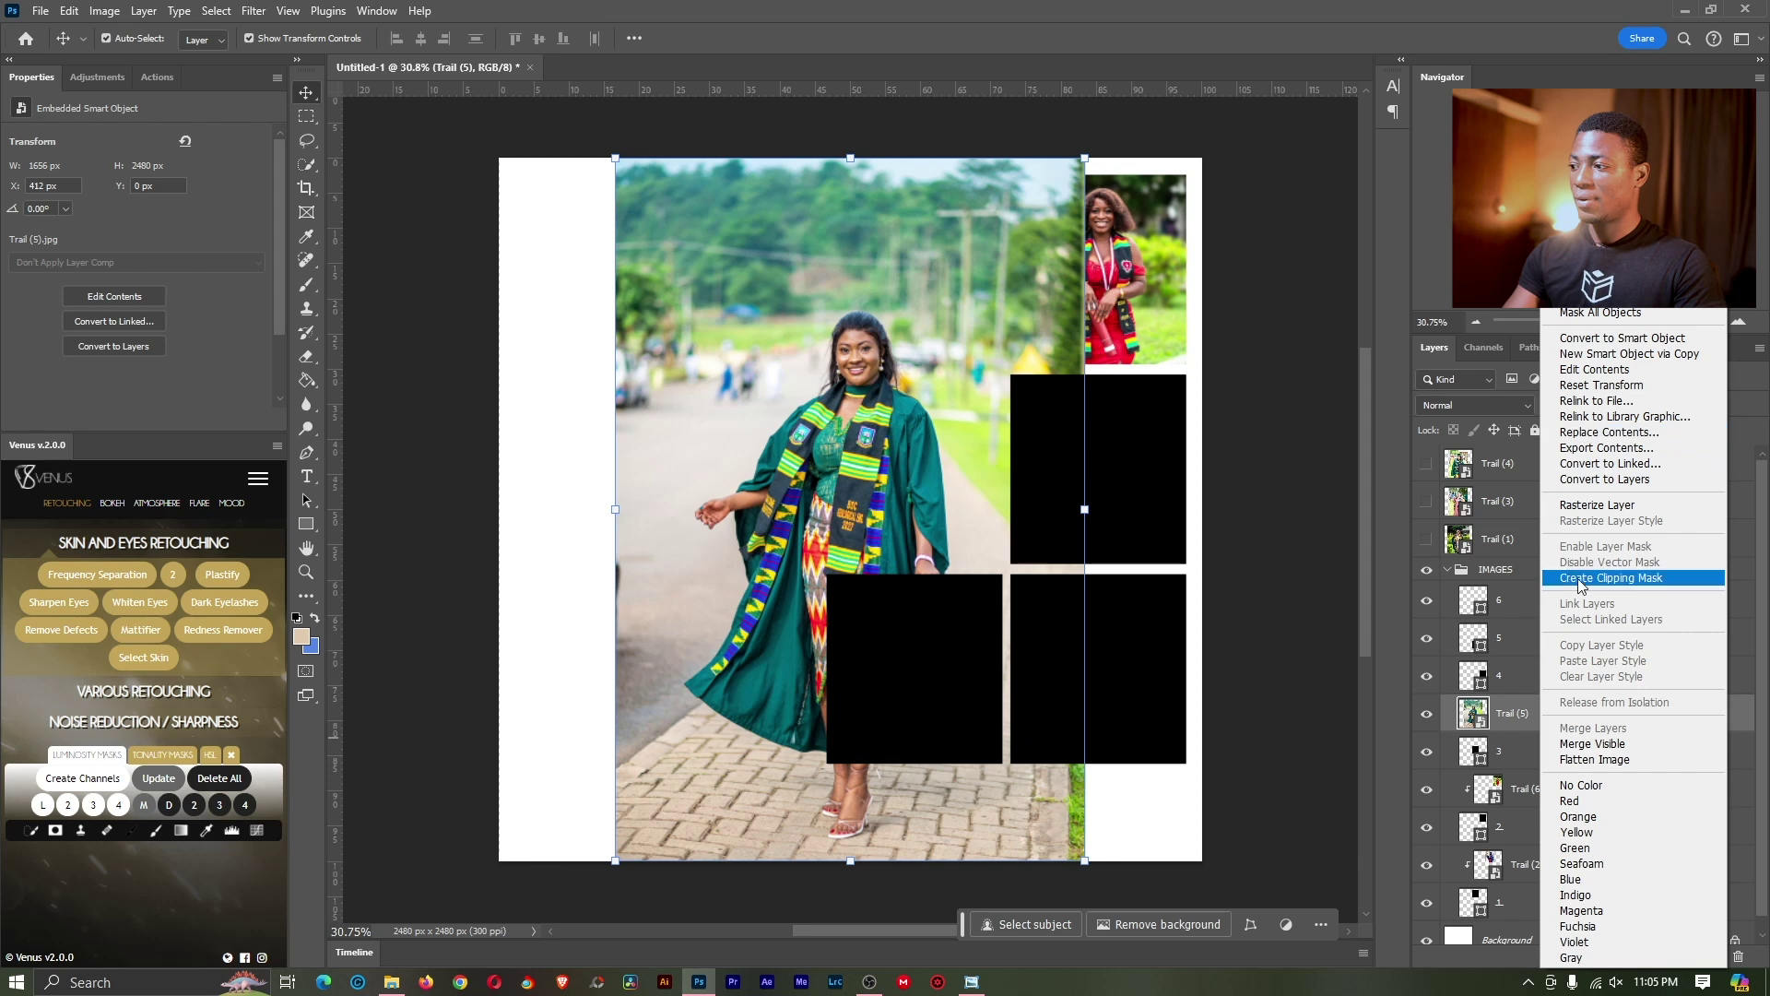
left_click(1619, 577)
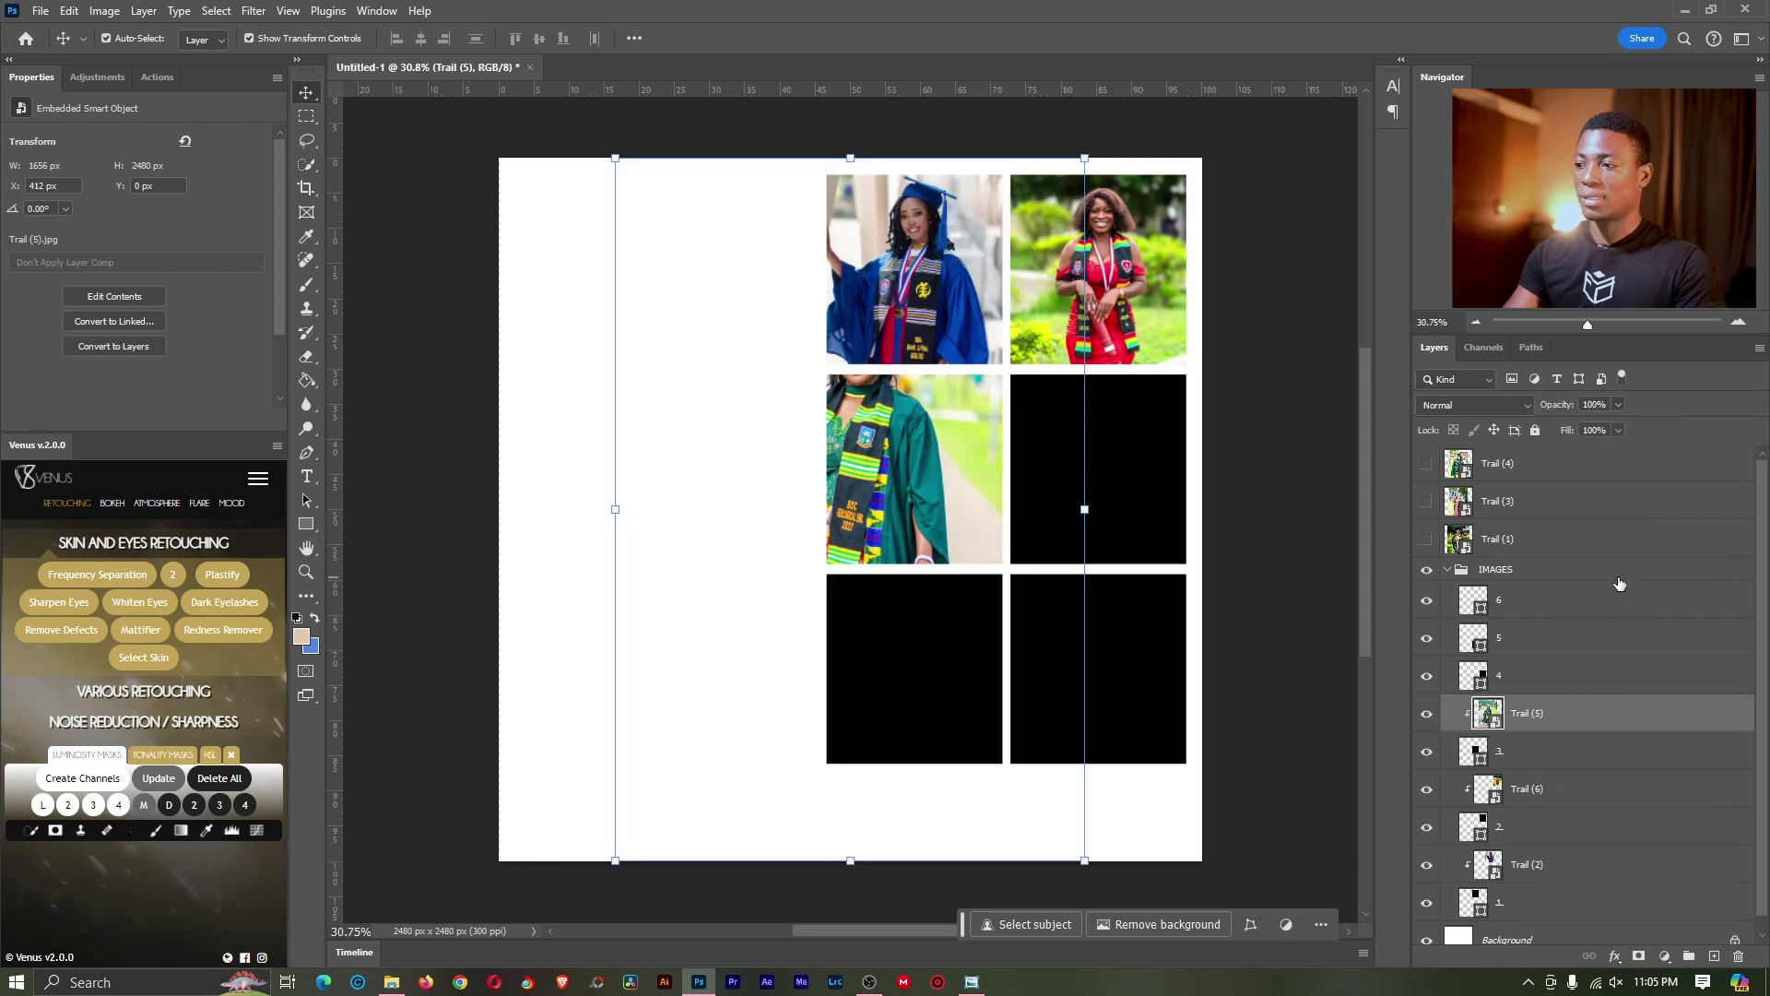
Step: Scale Trail (5) to about 696 × 1043 px and position it so the graduate fills the middle-row left frame
left_click_drag(1085, 509, 1000, 509)
left_click_drag(615, 509, 811, 513)
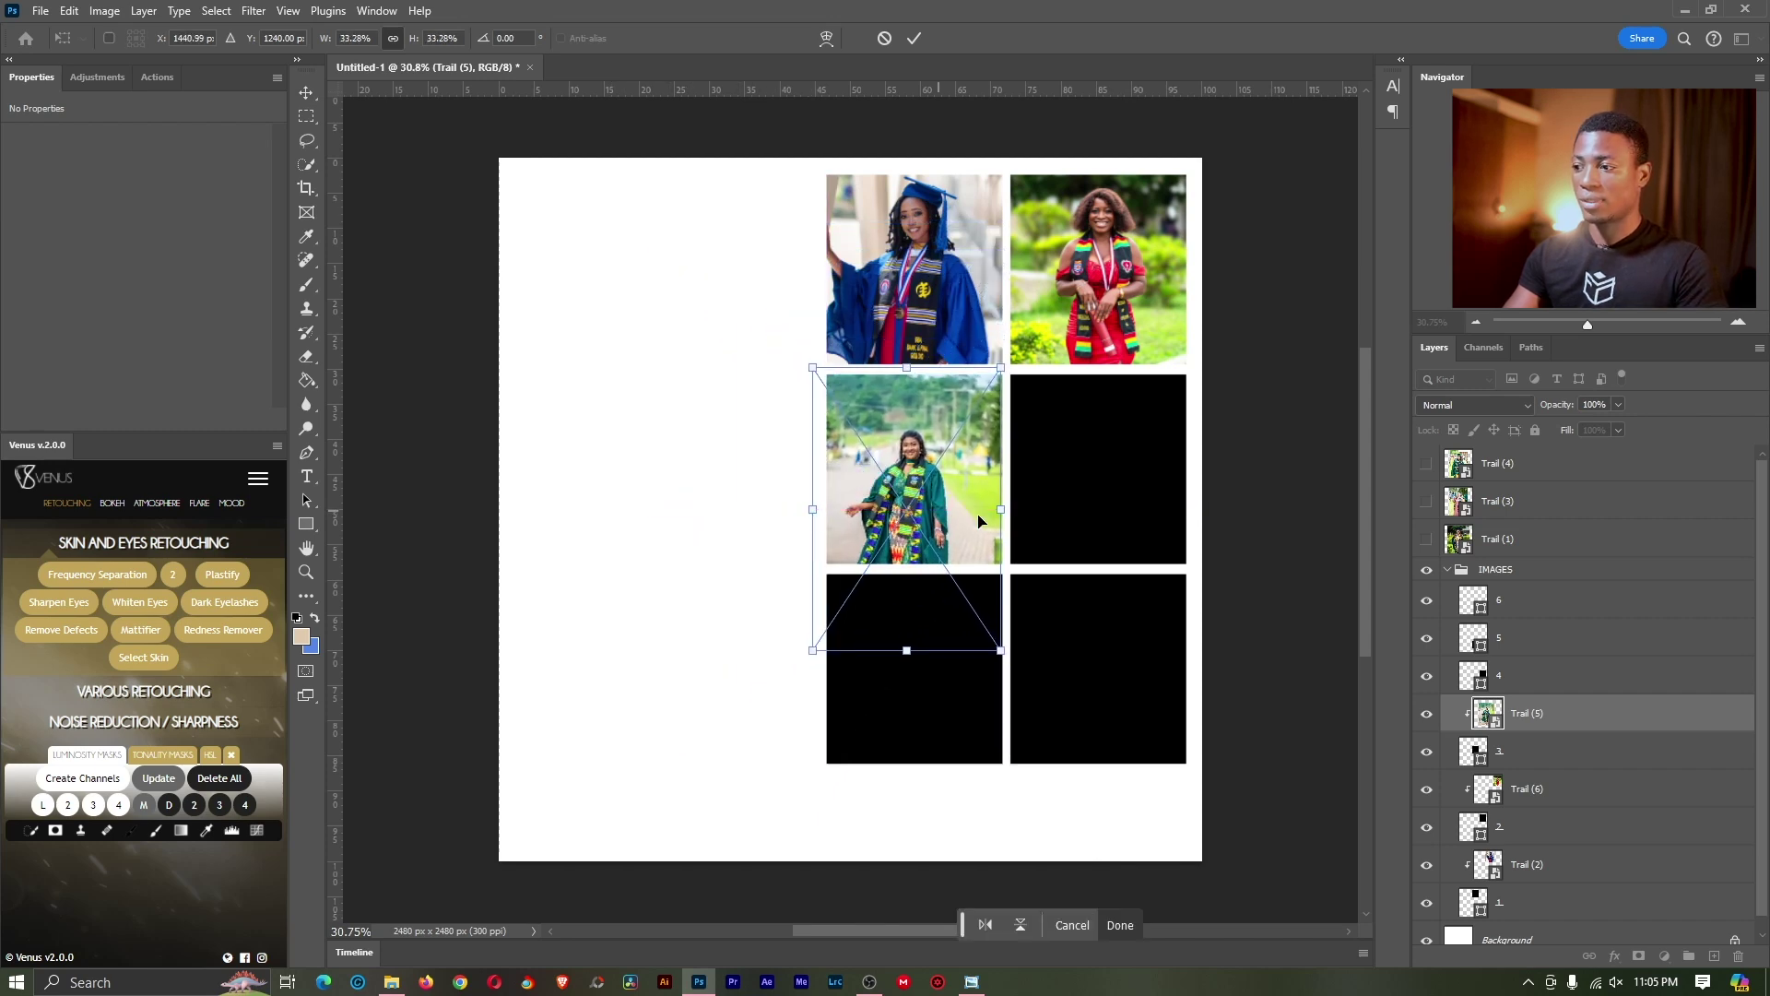
left_click_drag(1002, 514, 960, 467)
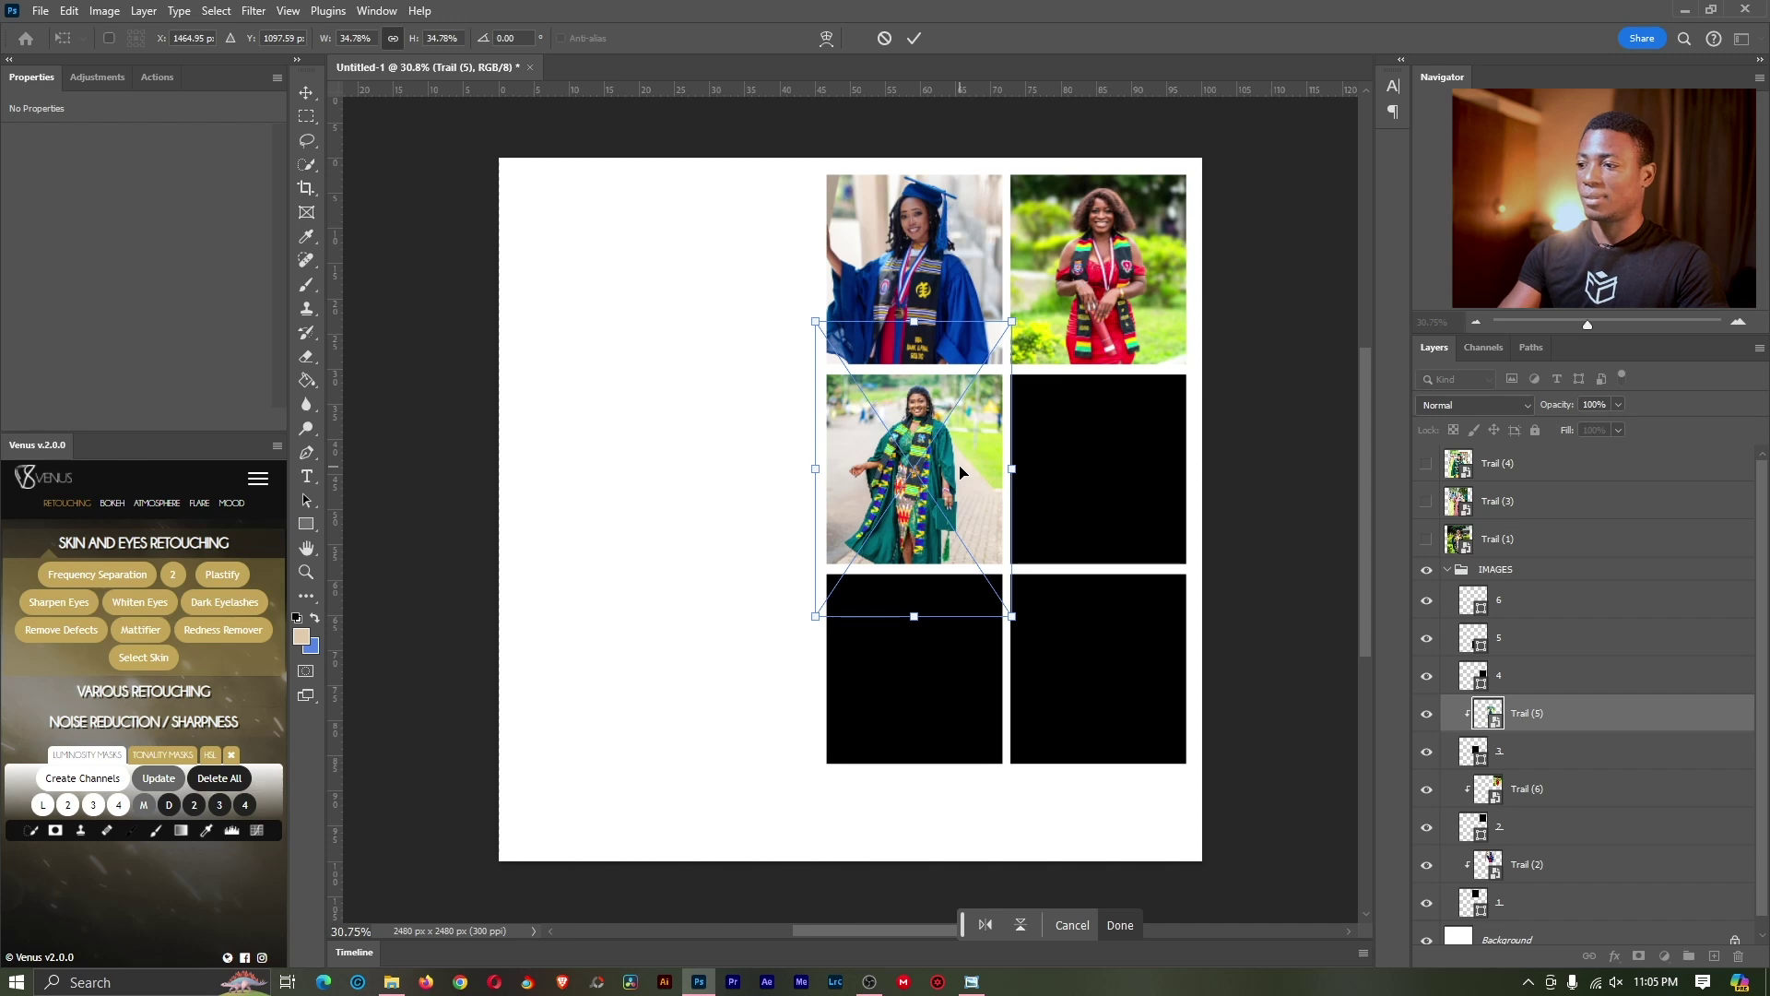
key("Return")
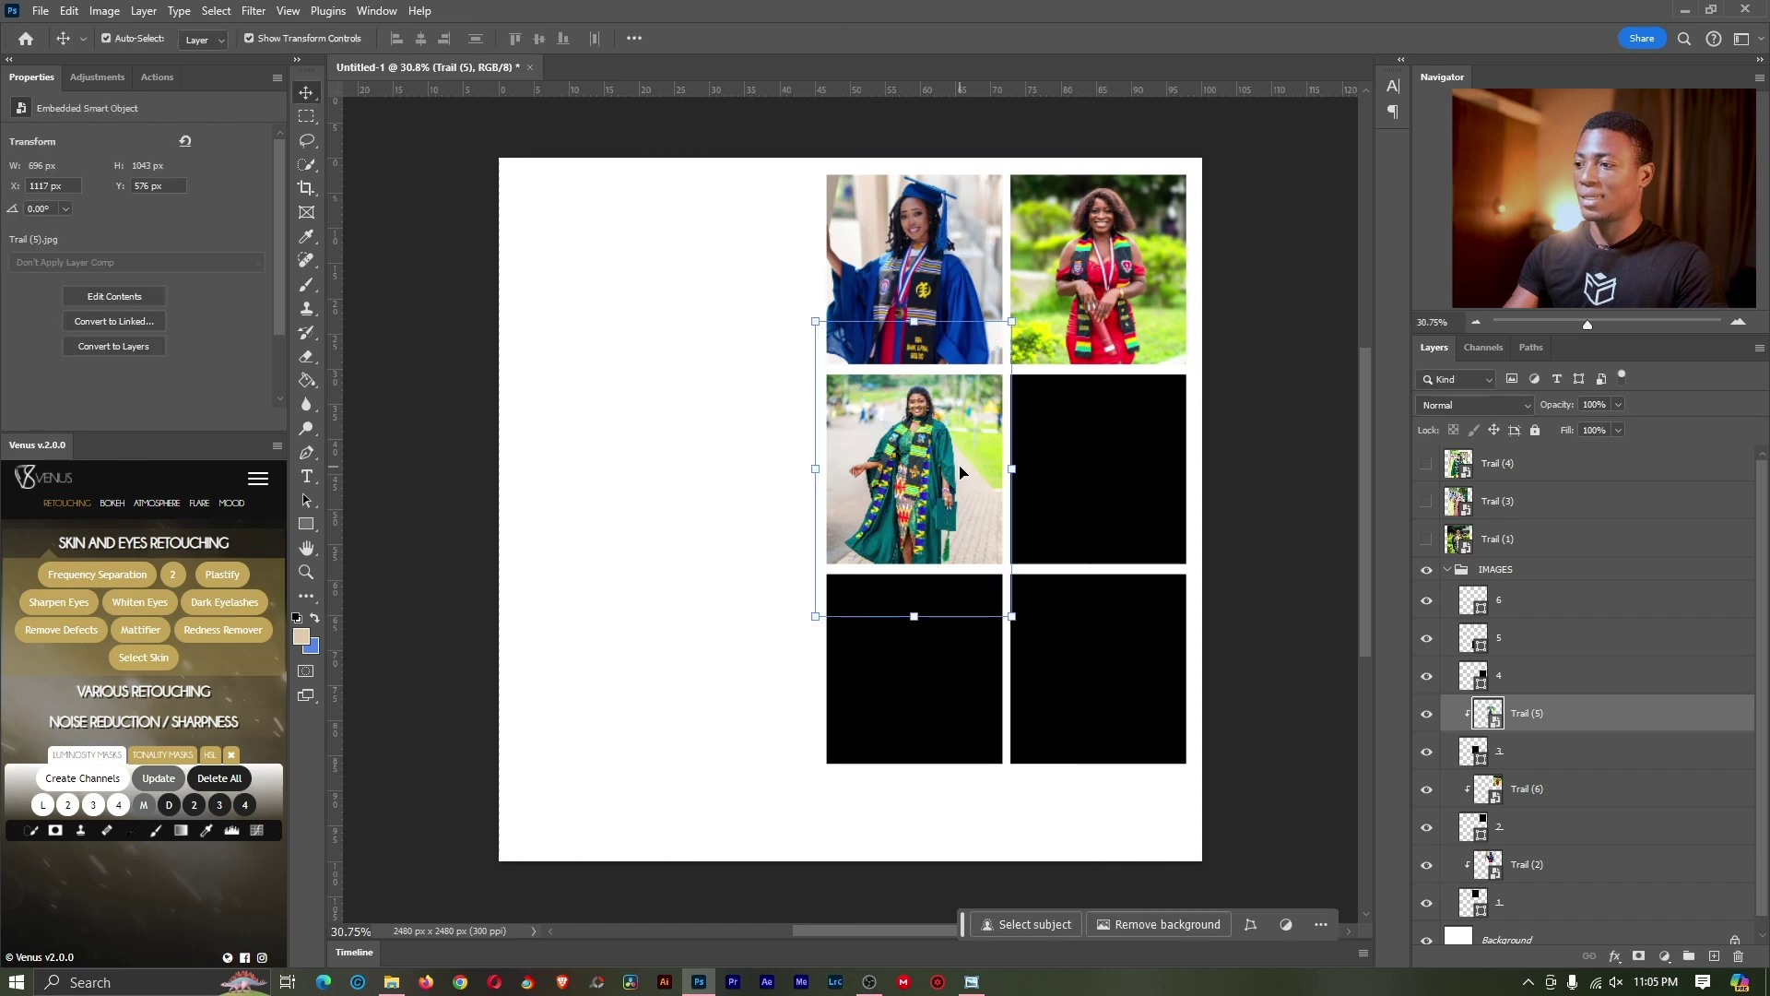
Step: Show the Trail (1) photo, place its layer directly above rectangle 4 and clip it to that rectangle
left_click(1427, 540)
left_click(1537, 544)
left_click_drag(1554, 541, 1540, 644)
right_click(1540, 643)
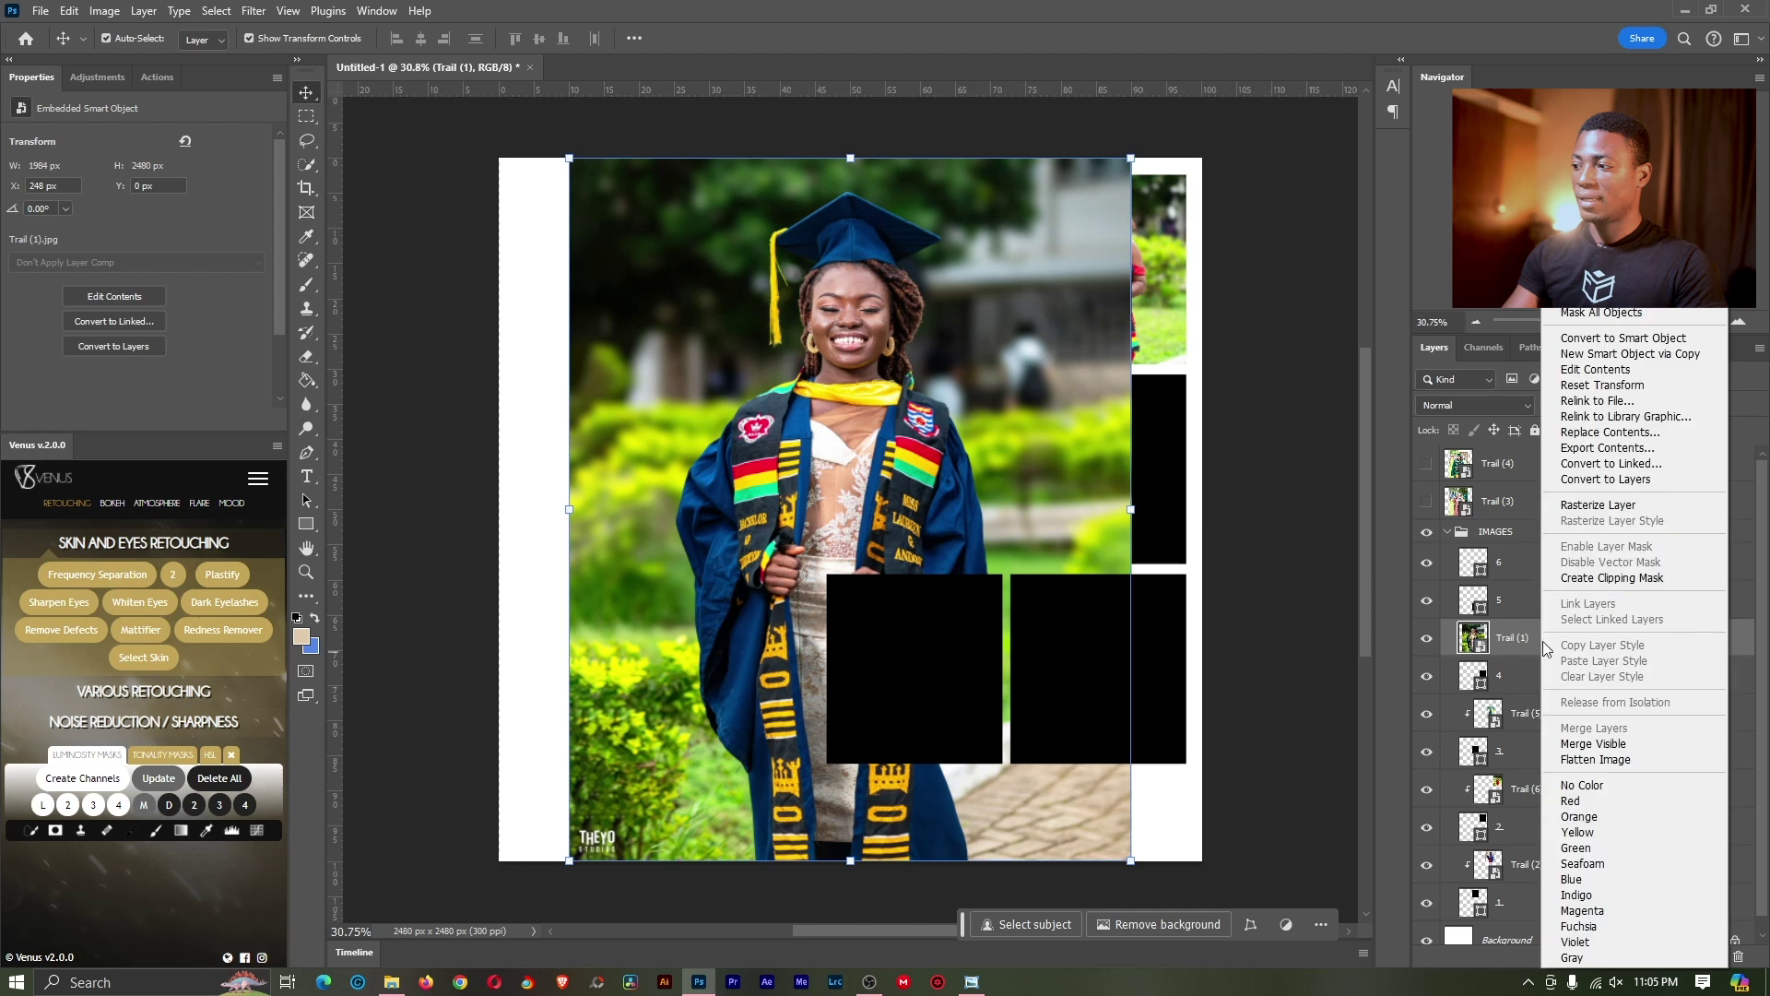
left_click(1617, 579)
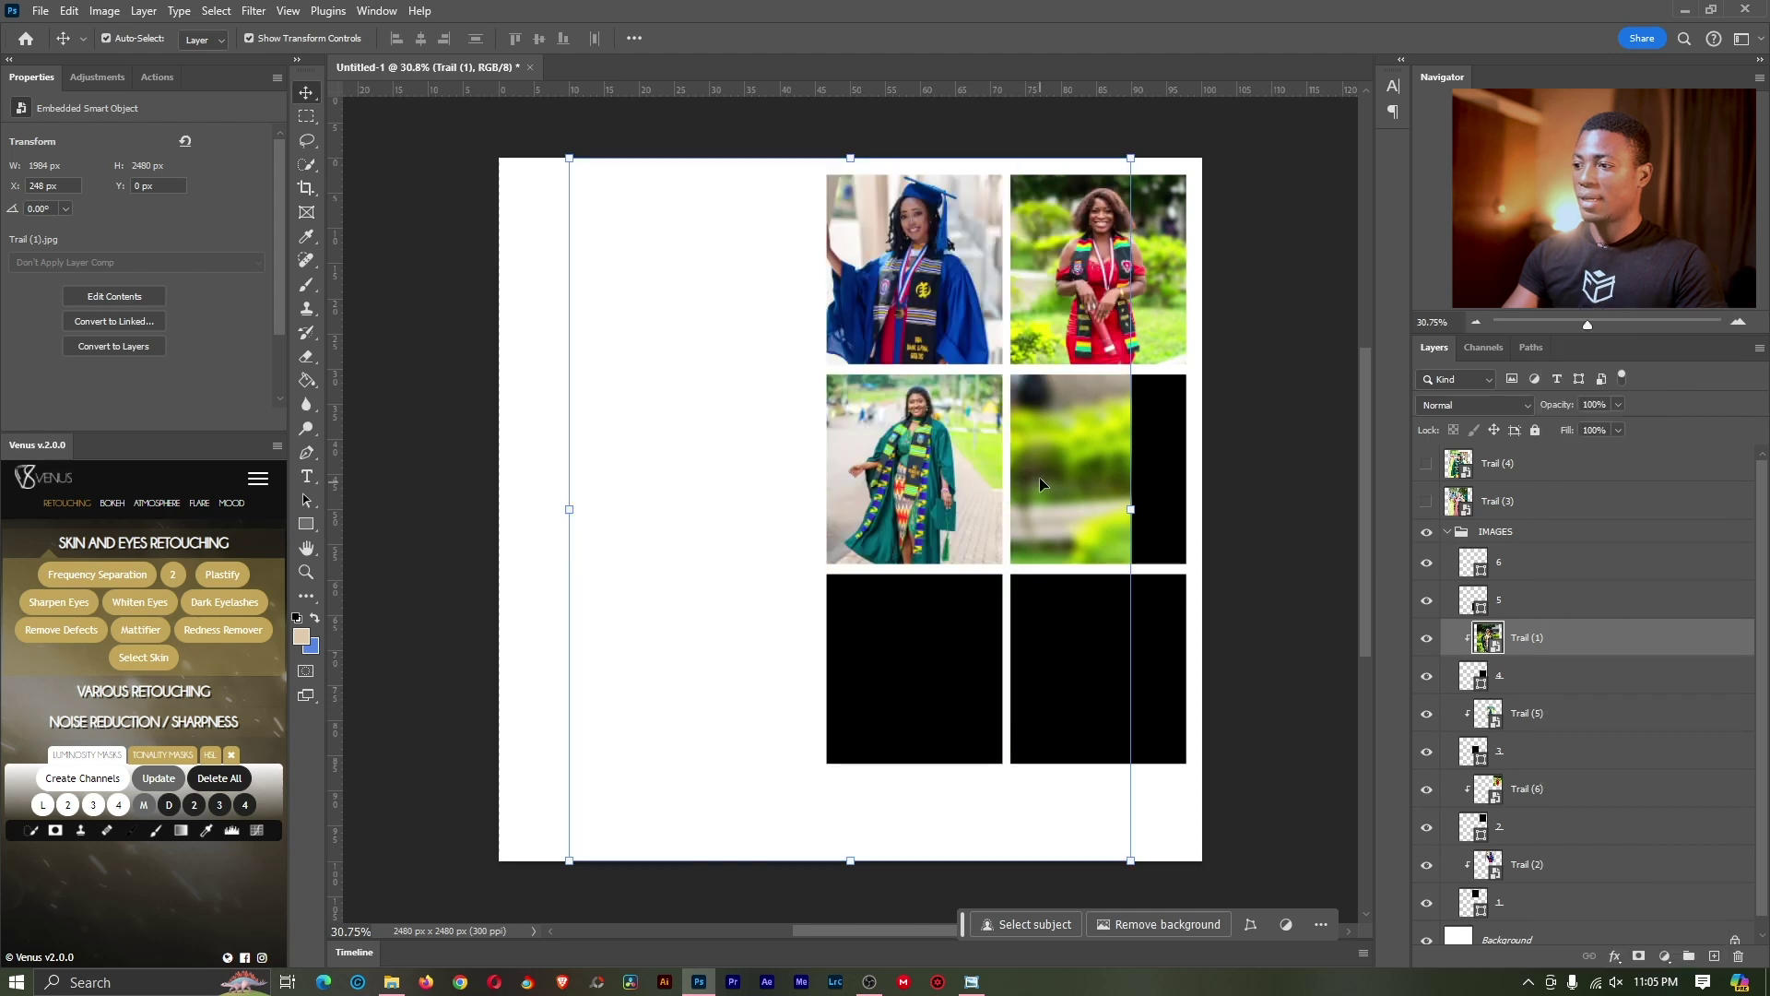
Step: Scale Trail (1) to about 659 × 825 px and centre the graduate in the middle-row right frame
left_click_drag(1040, 482, 1167, 479)
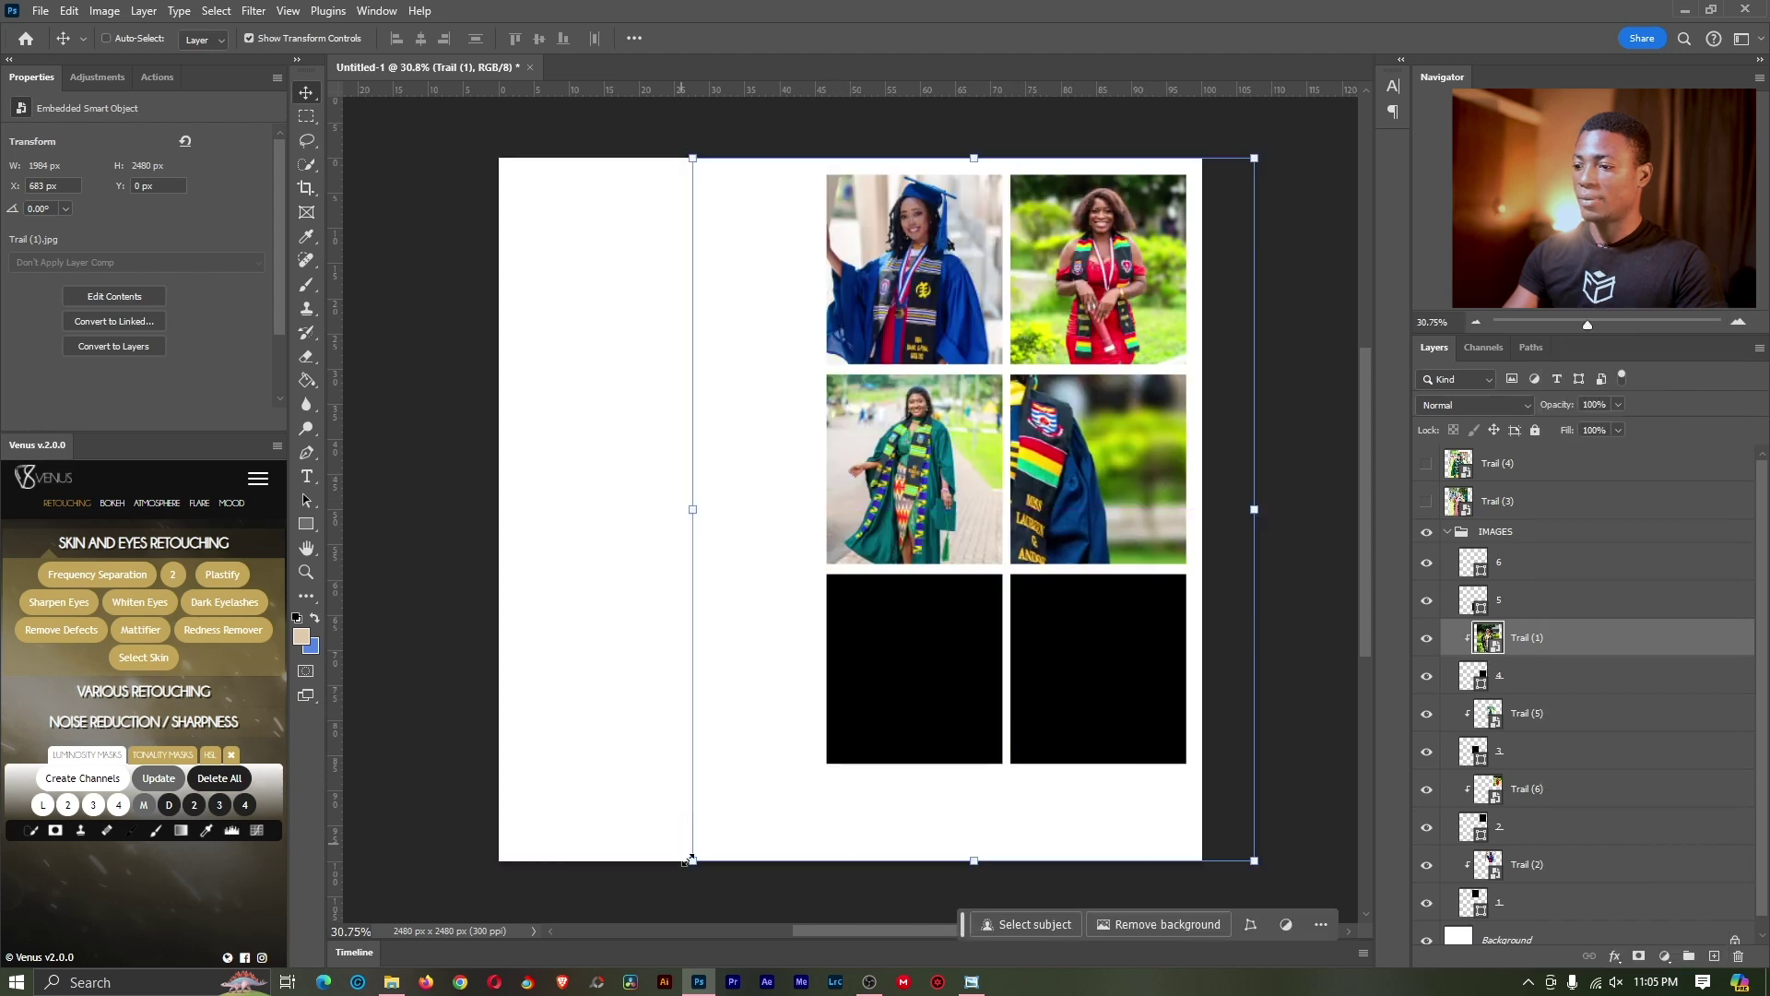
left_click_drag(690, 860, 999, 644)
left_click_drag(1091, 158, 1092, 420)
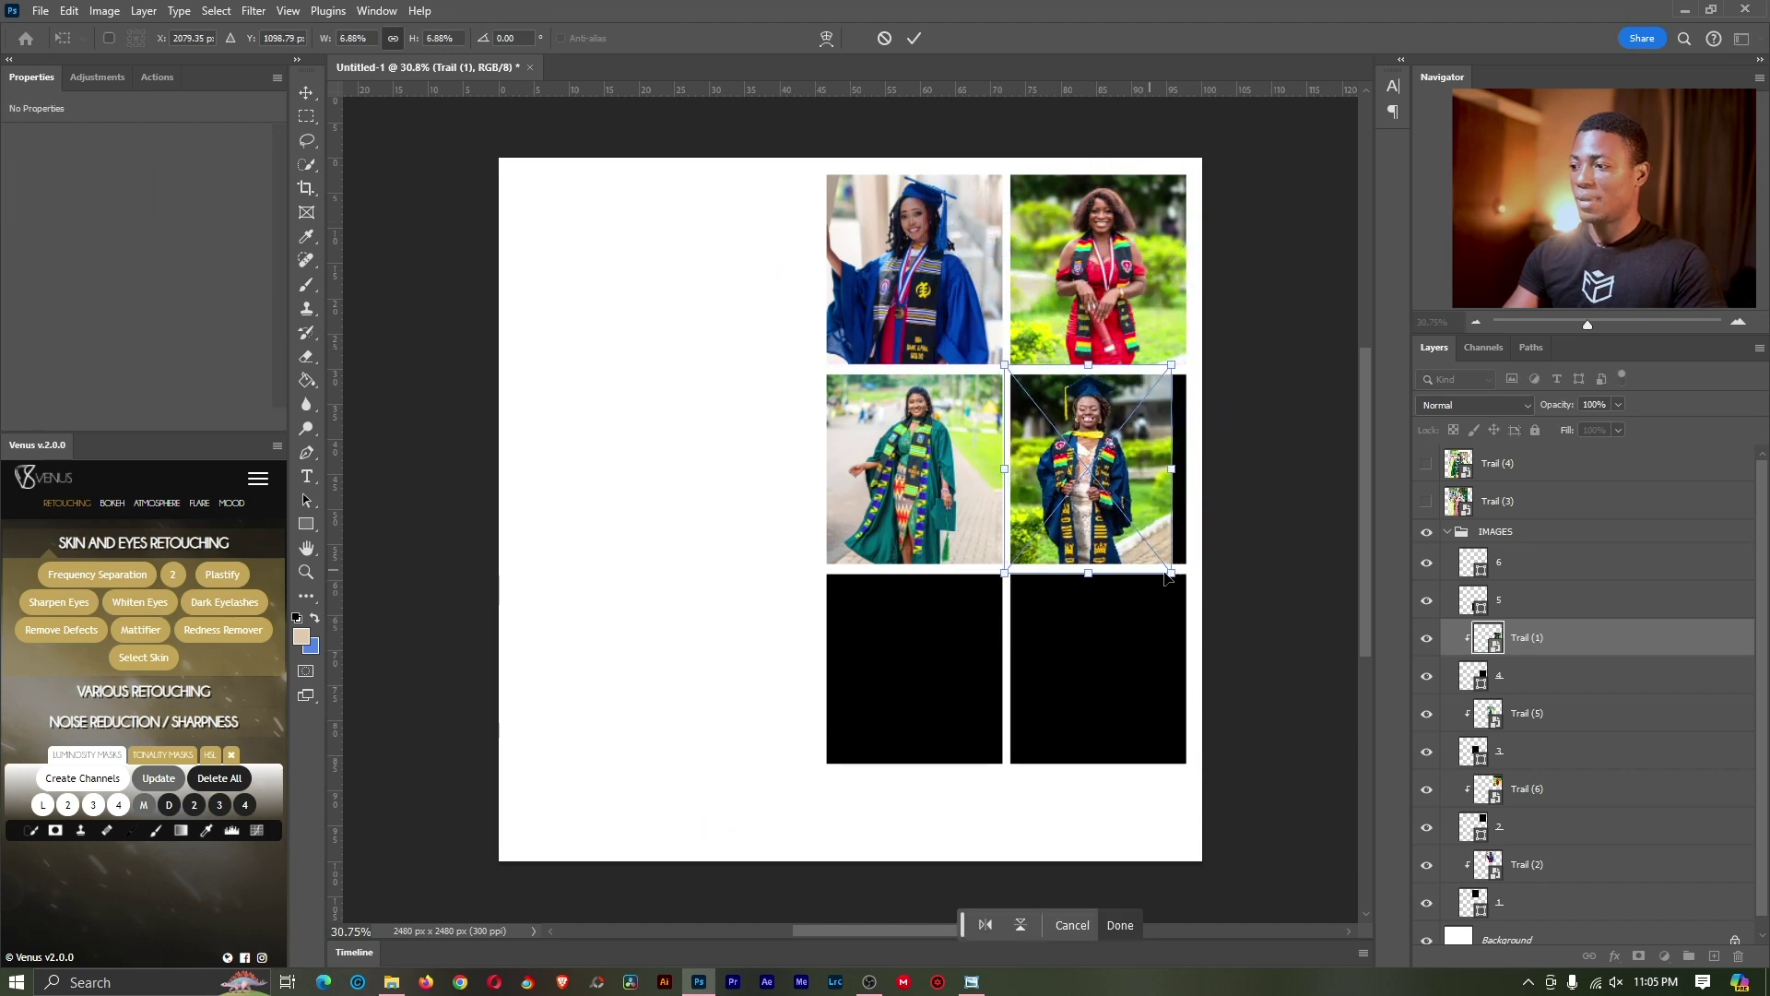
left_click_drag(1168, 578, 1192, 598)
left_click_drag(1123, 488, 1123, 498)
key("Return")
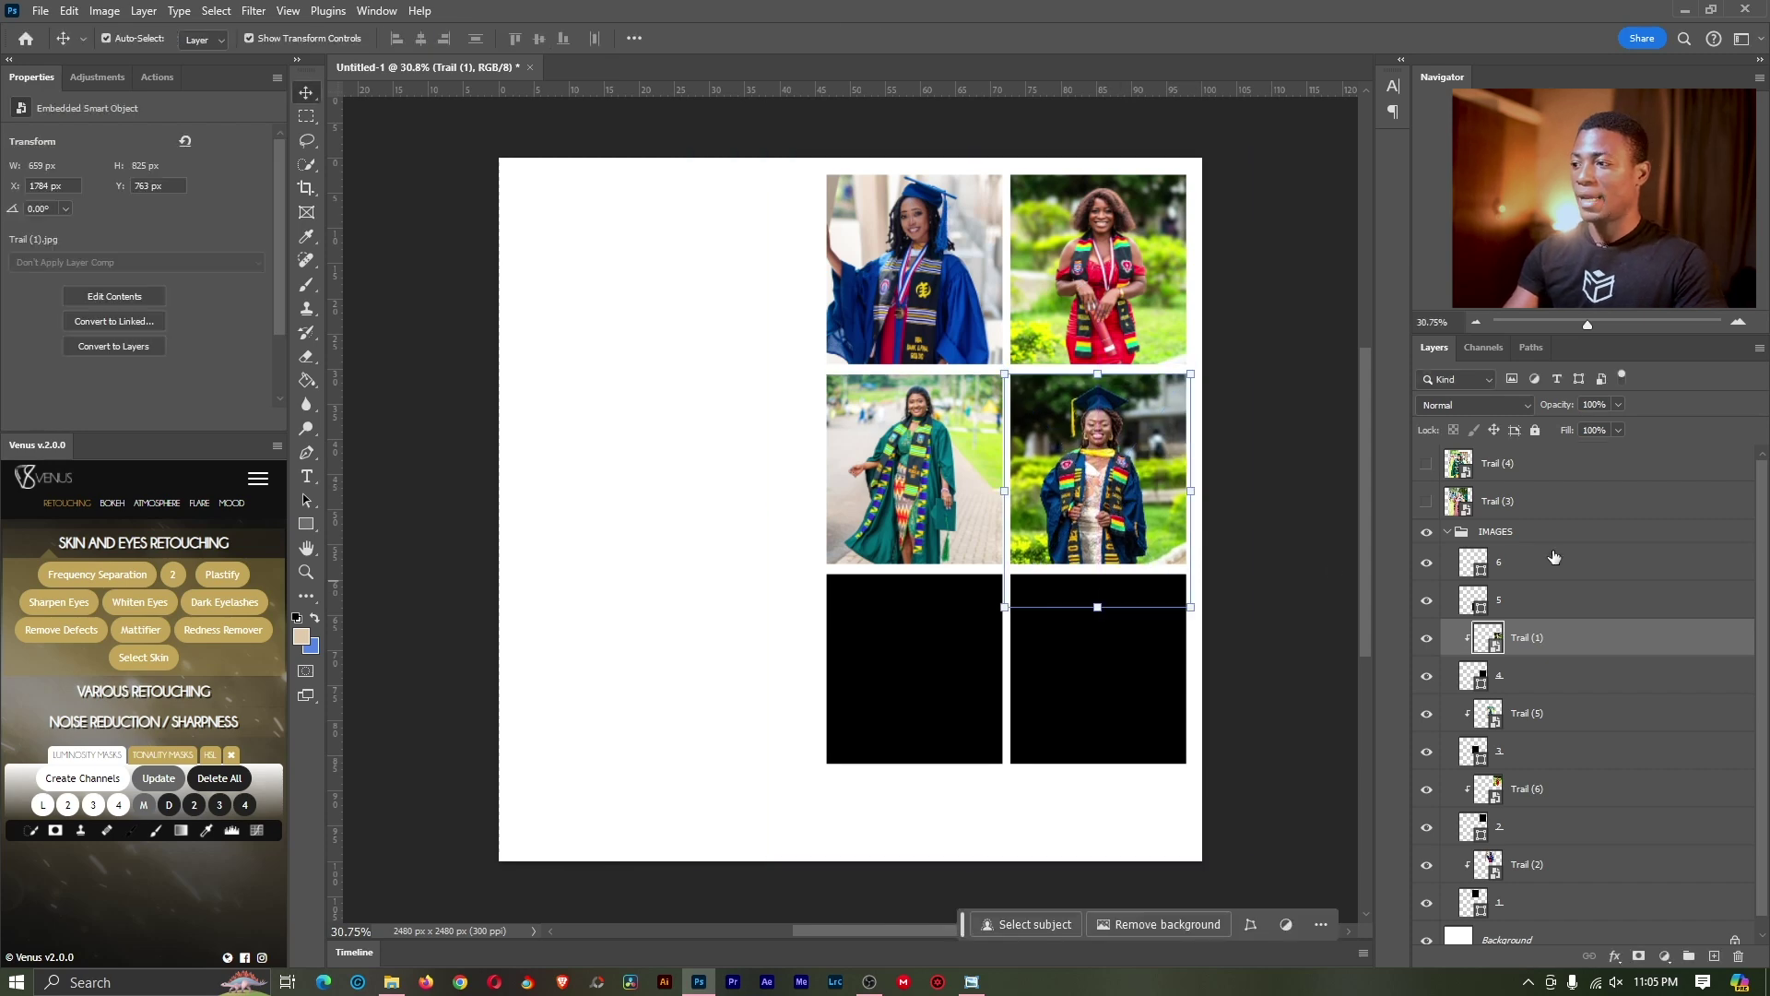
Step: Show the Trail (4) photo, place its layer directly above rectangle 5 and clip it to that rectangle
left_click(1527, 501)
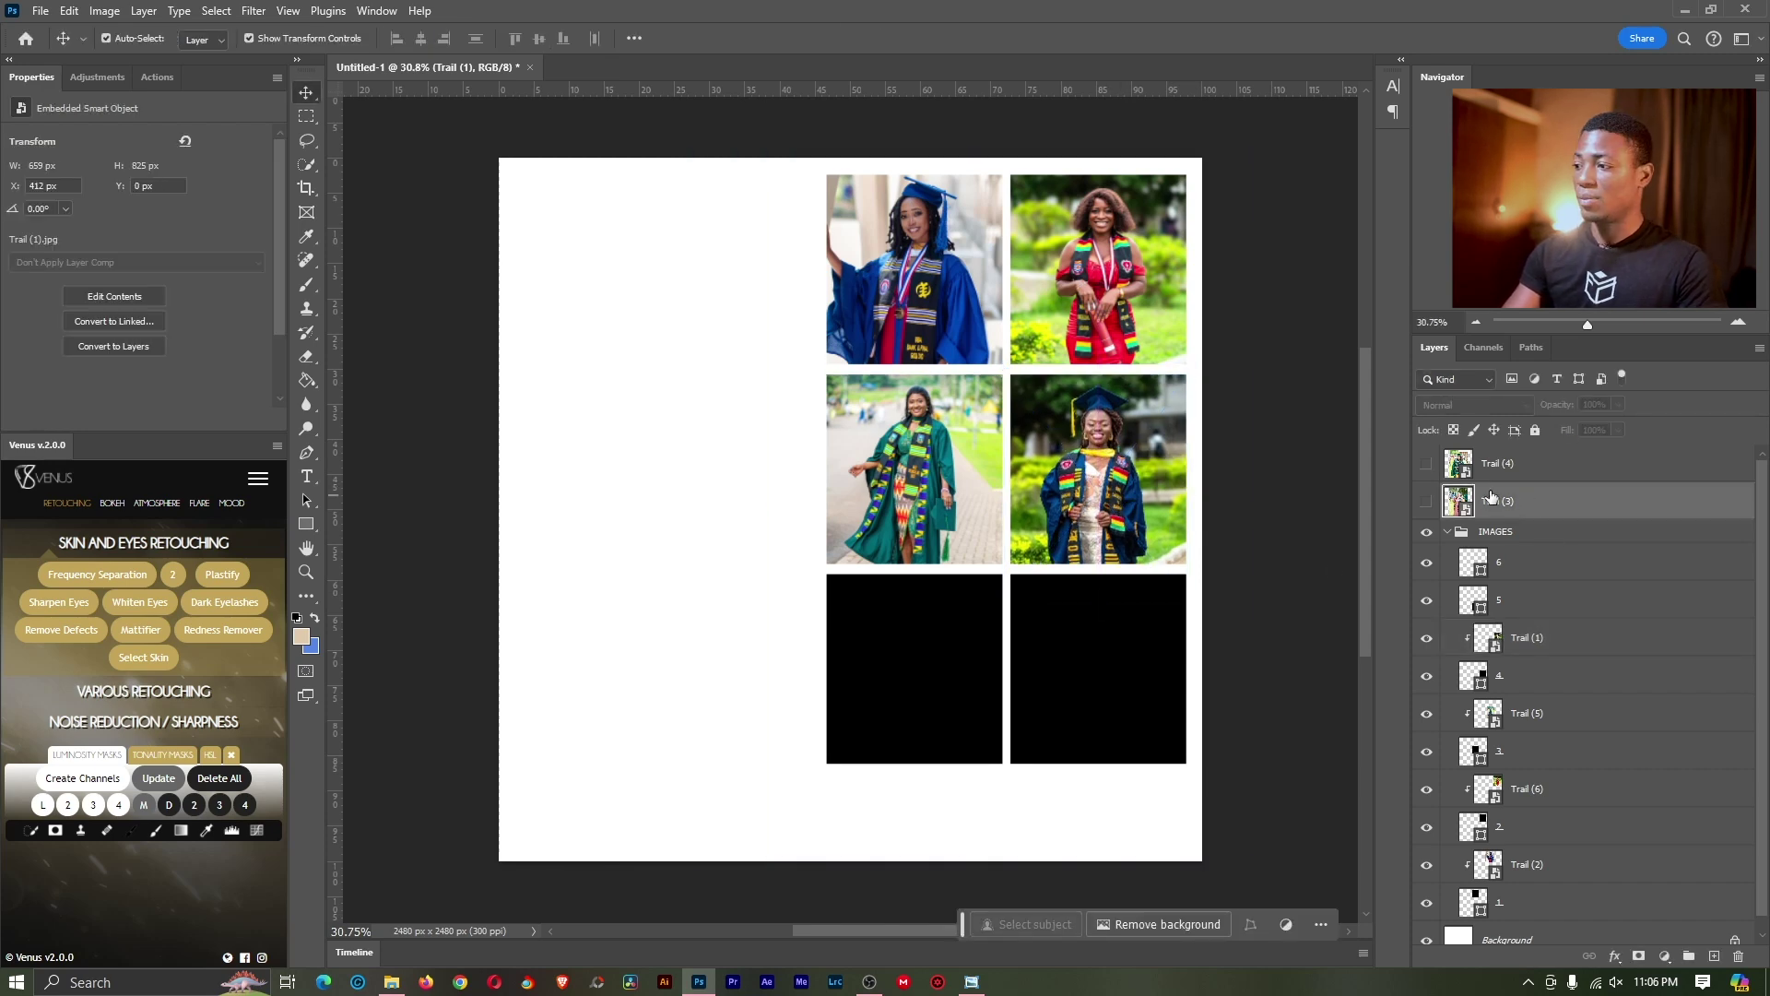
left_click(1426, 463)
left_click(1540, 465)
left_click_drag(1540, 465, 1537, 572)
left_click(1539, 593, "alt")
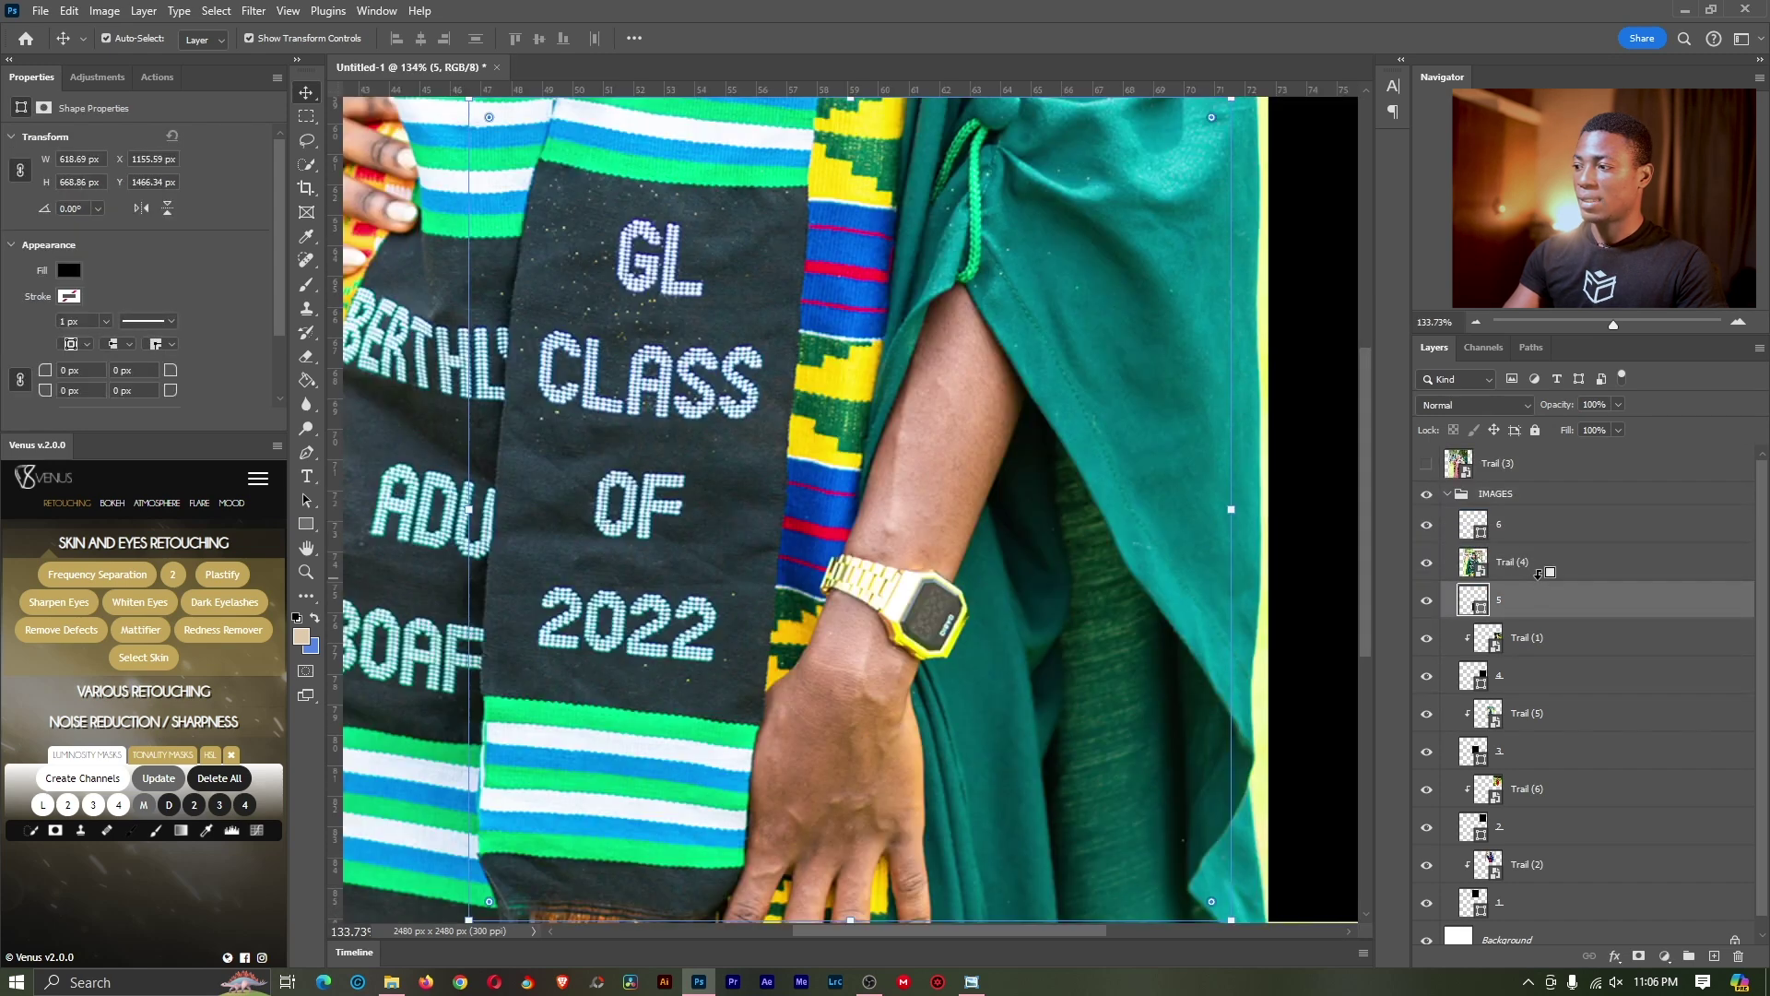
left_click(1537, 574, "alt")
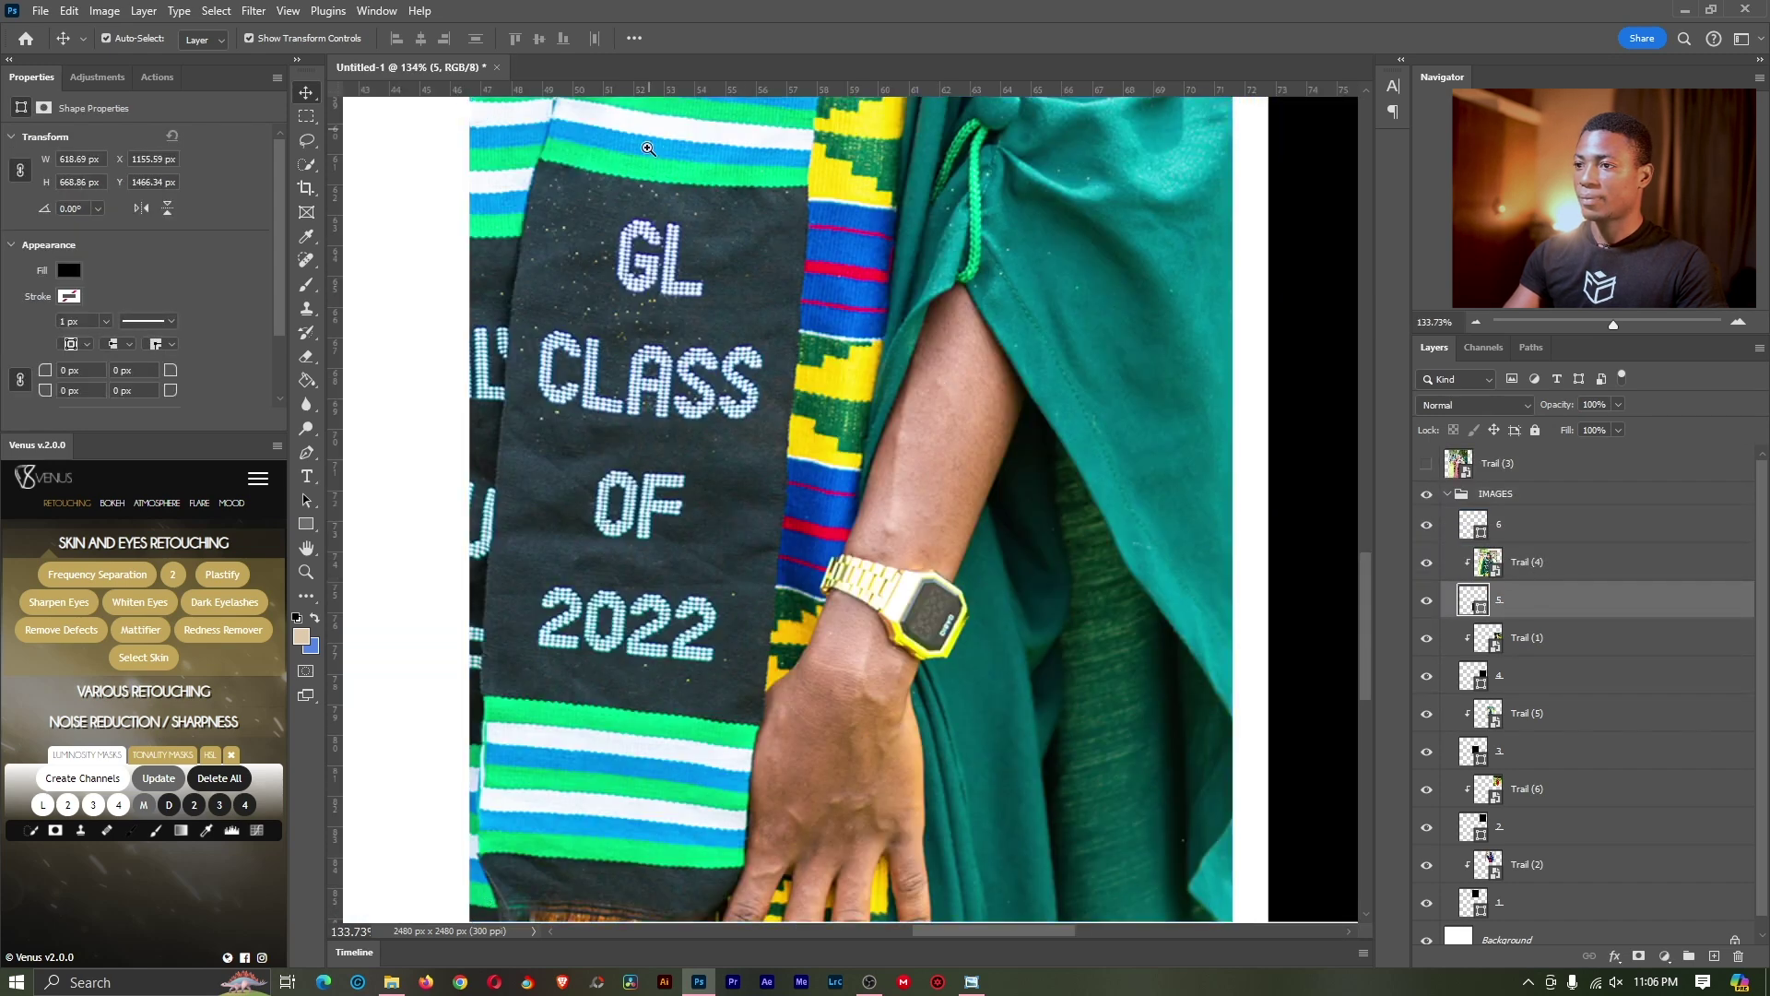
Step: Scale Trail (4) to about 657 × 985 px and position it so the graduate fills the lower left frame
key("z")
left_click(554, 38)
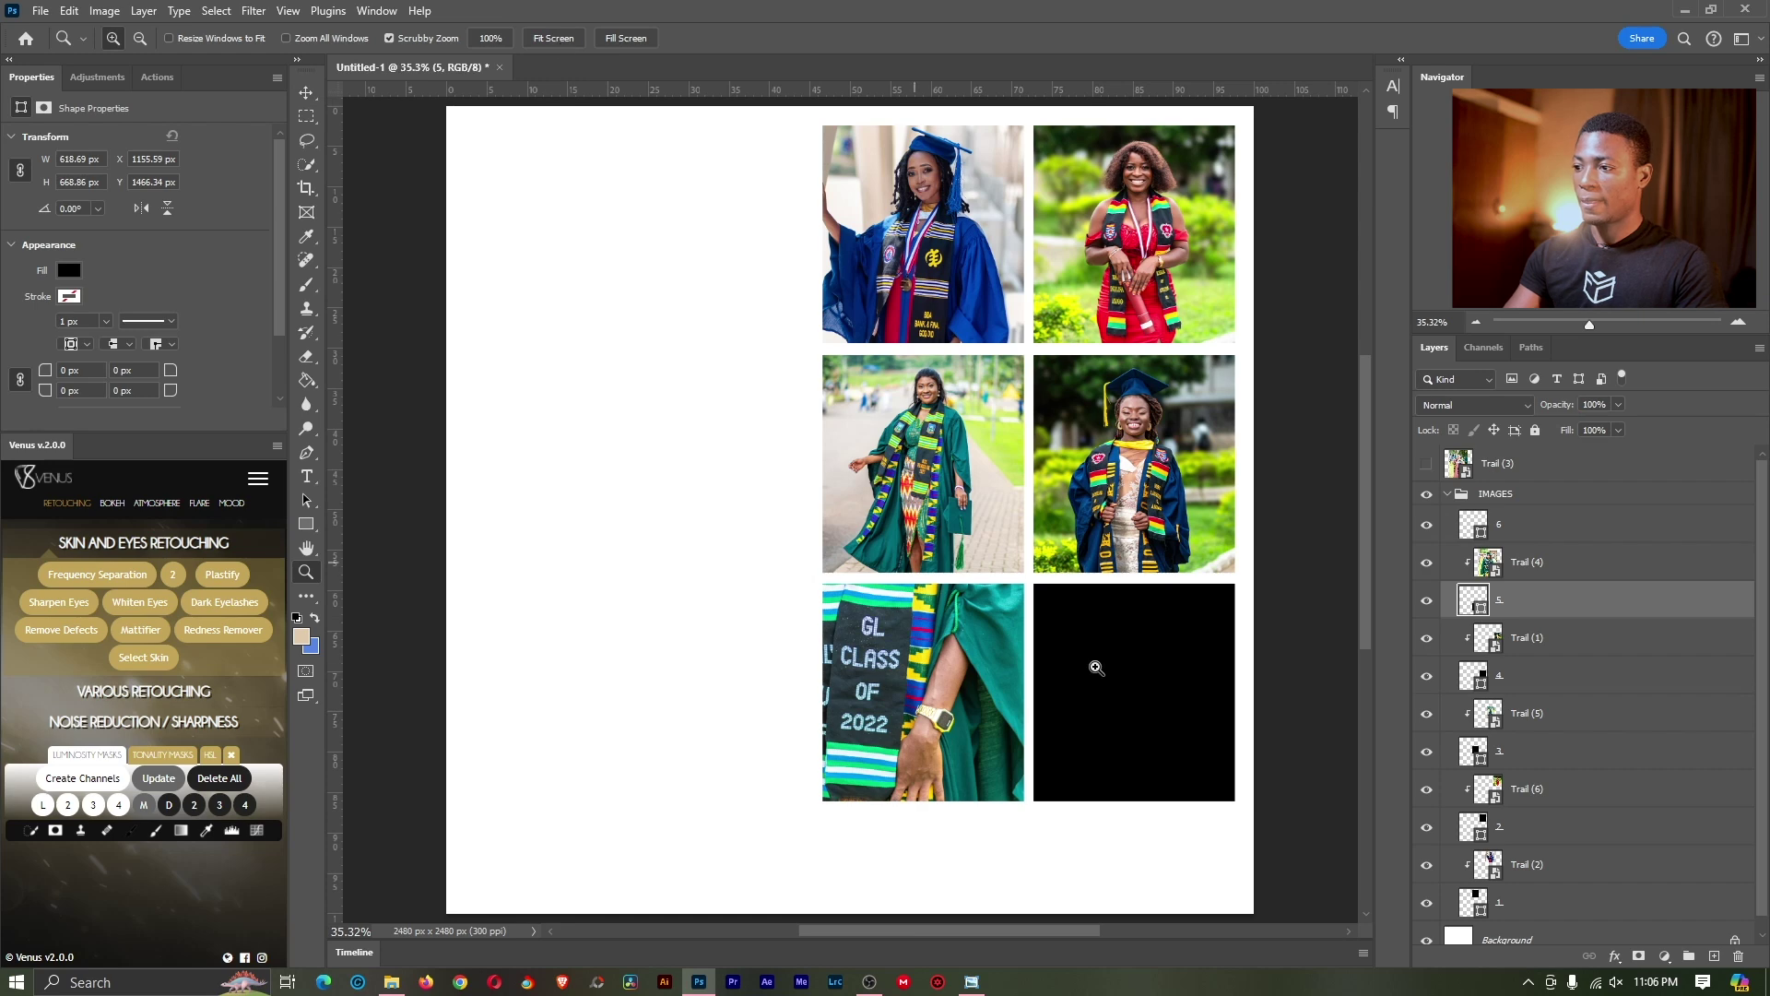
key("v")
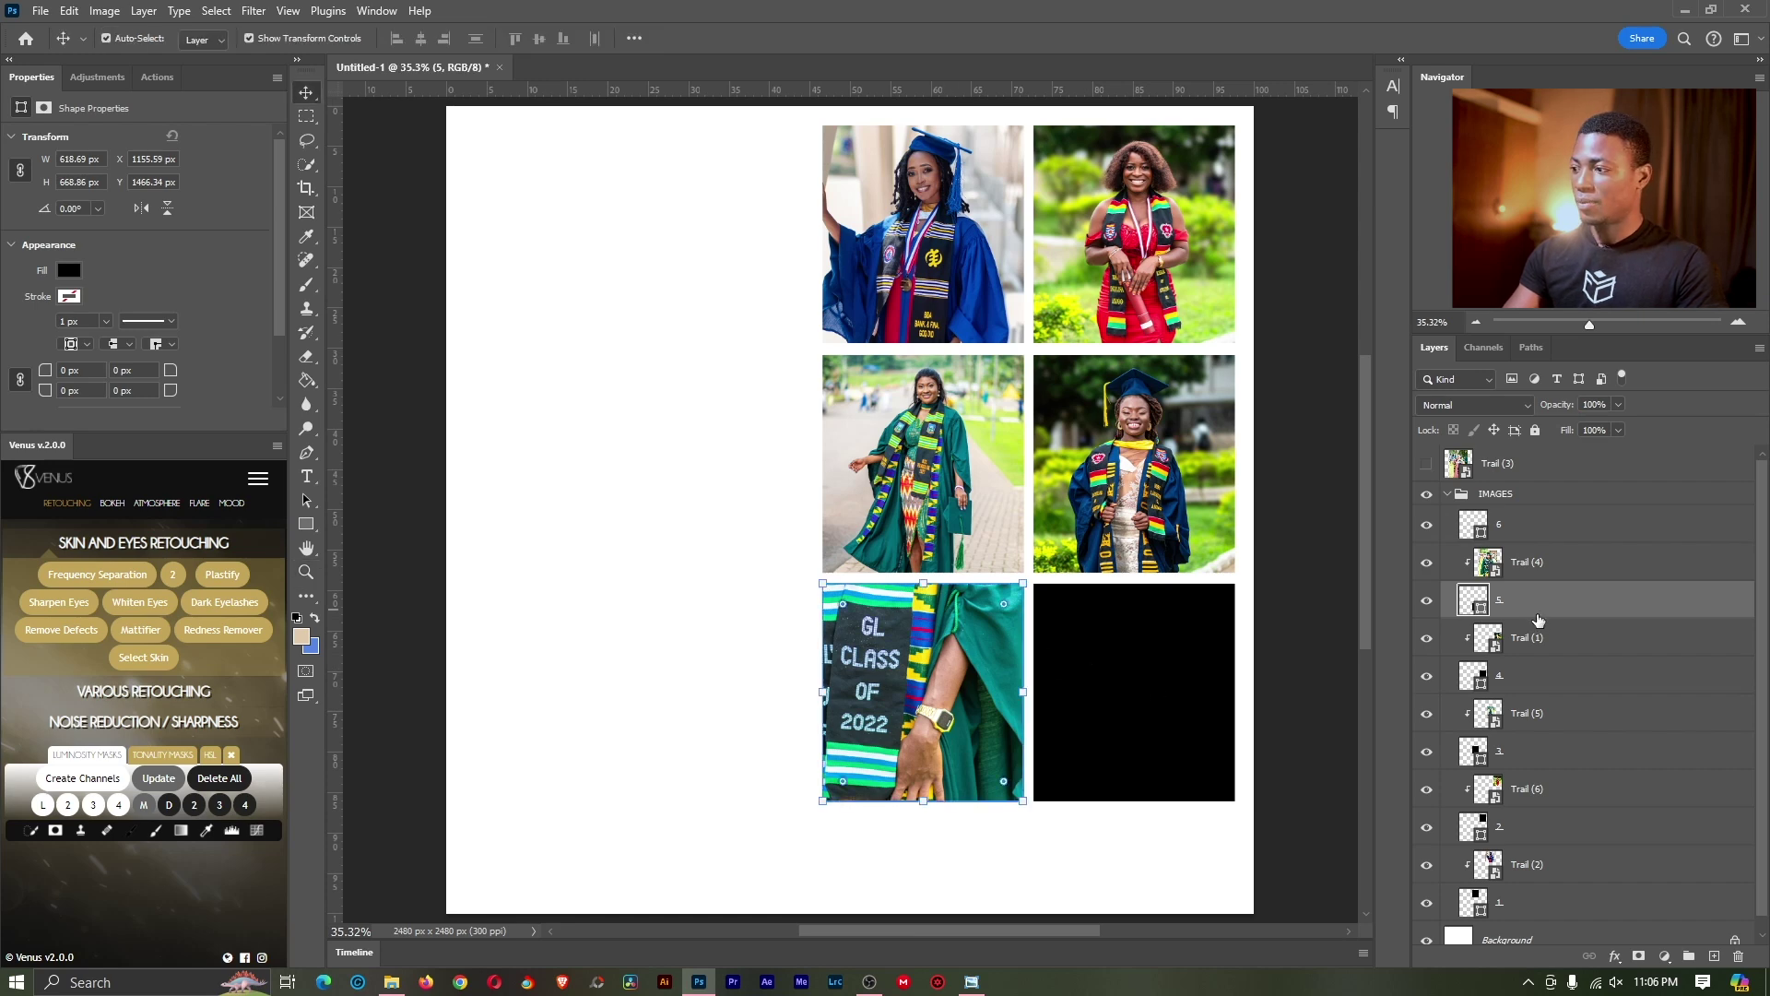
left_click(1547, 569)
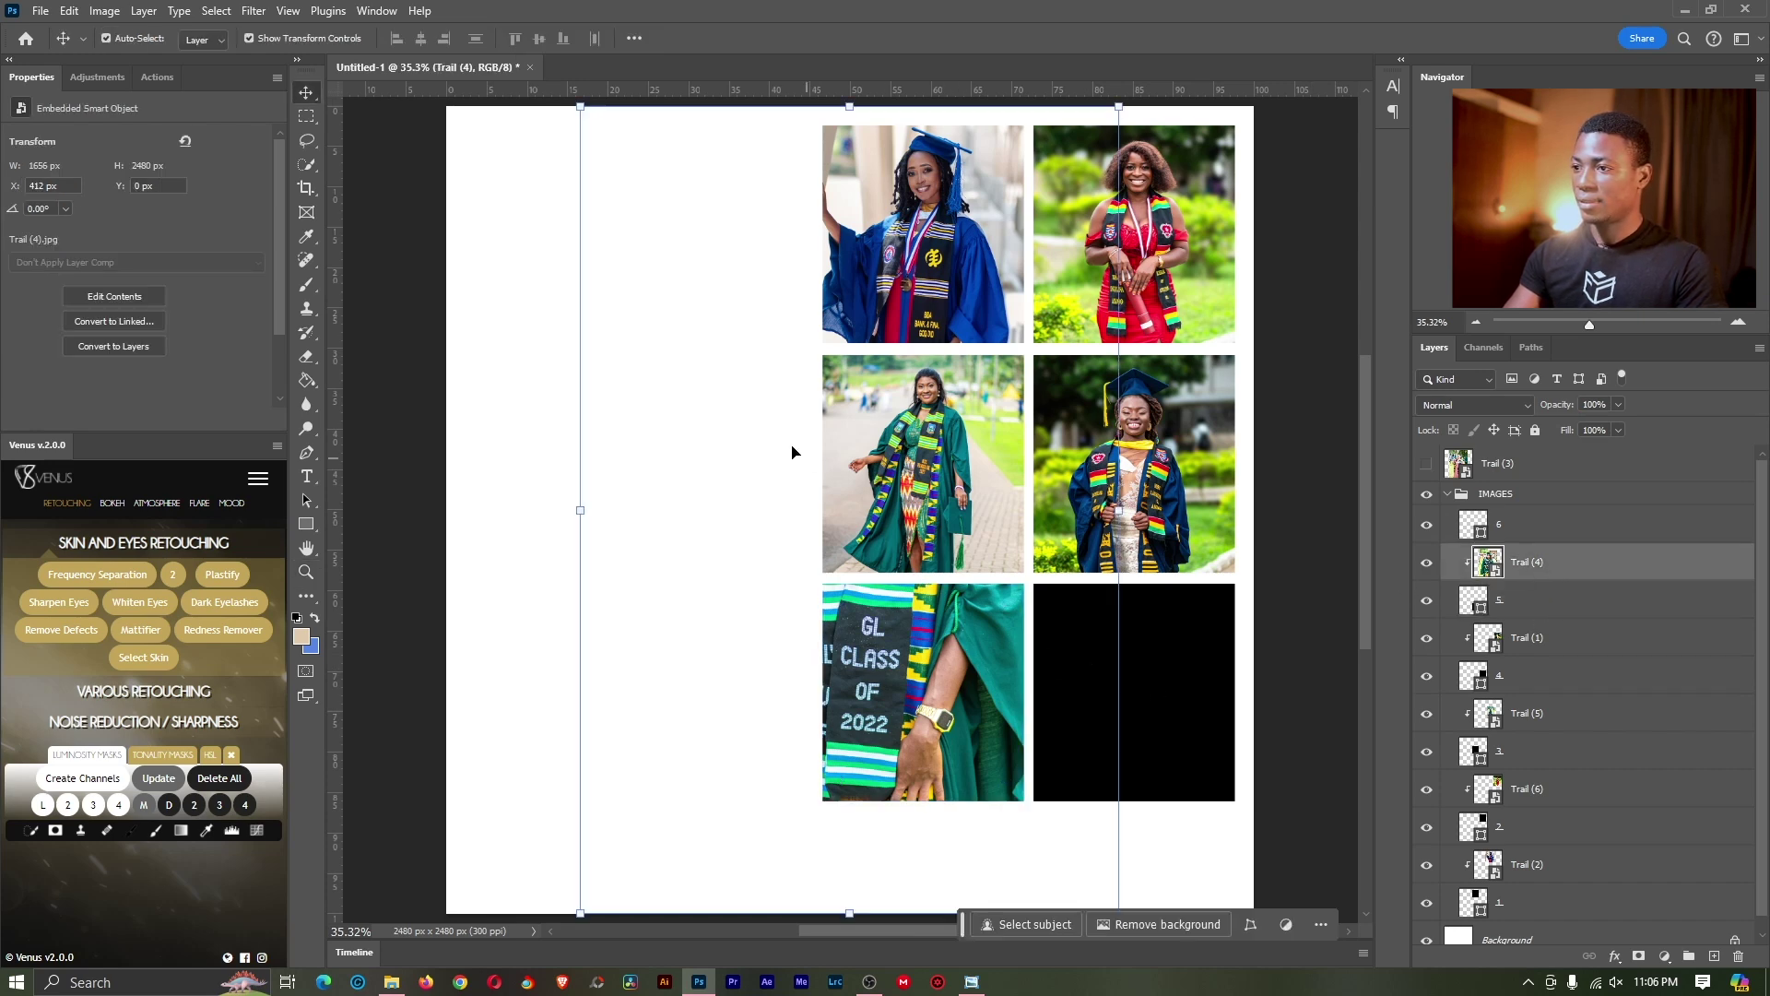
left_click_drag(580, 109, 913, 605)
key("ctrl+z")
key("Escape")
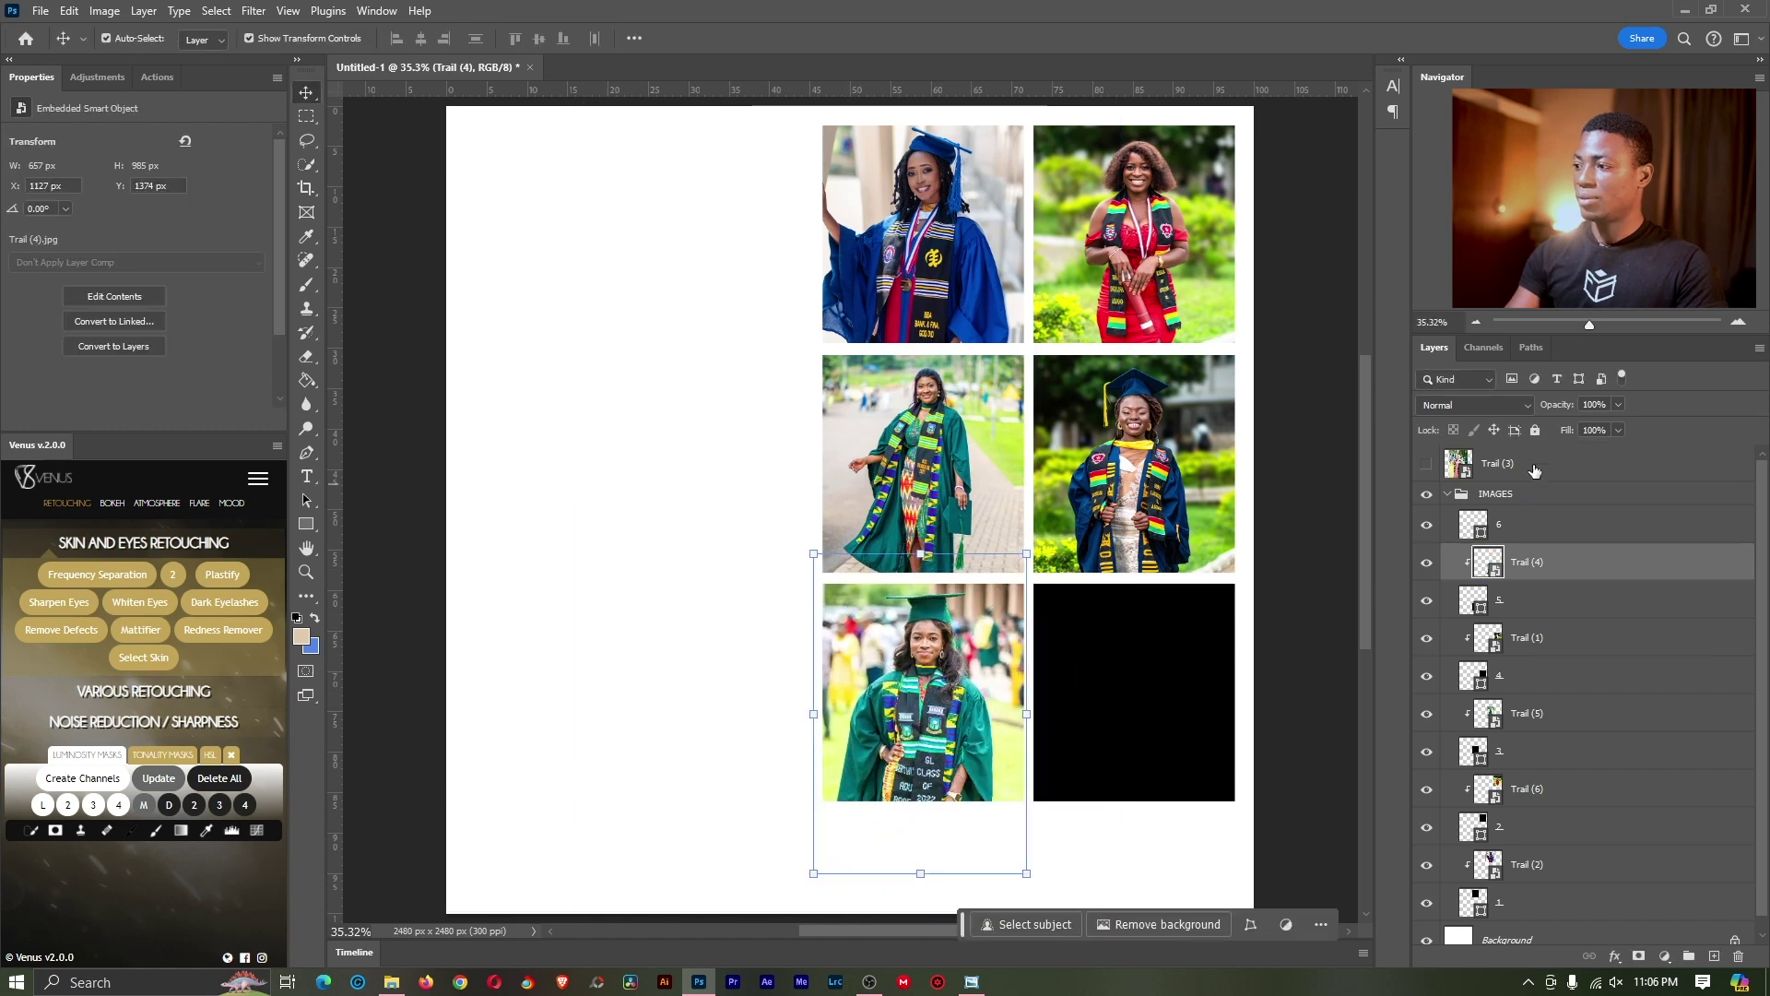
Step: Show Trail (3) clipped to rectangle 6 and scale it to about 32.9%, centring the graduate in the lower right frame
left_click_drag(1531, 466, 1568, 512)
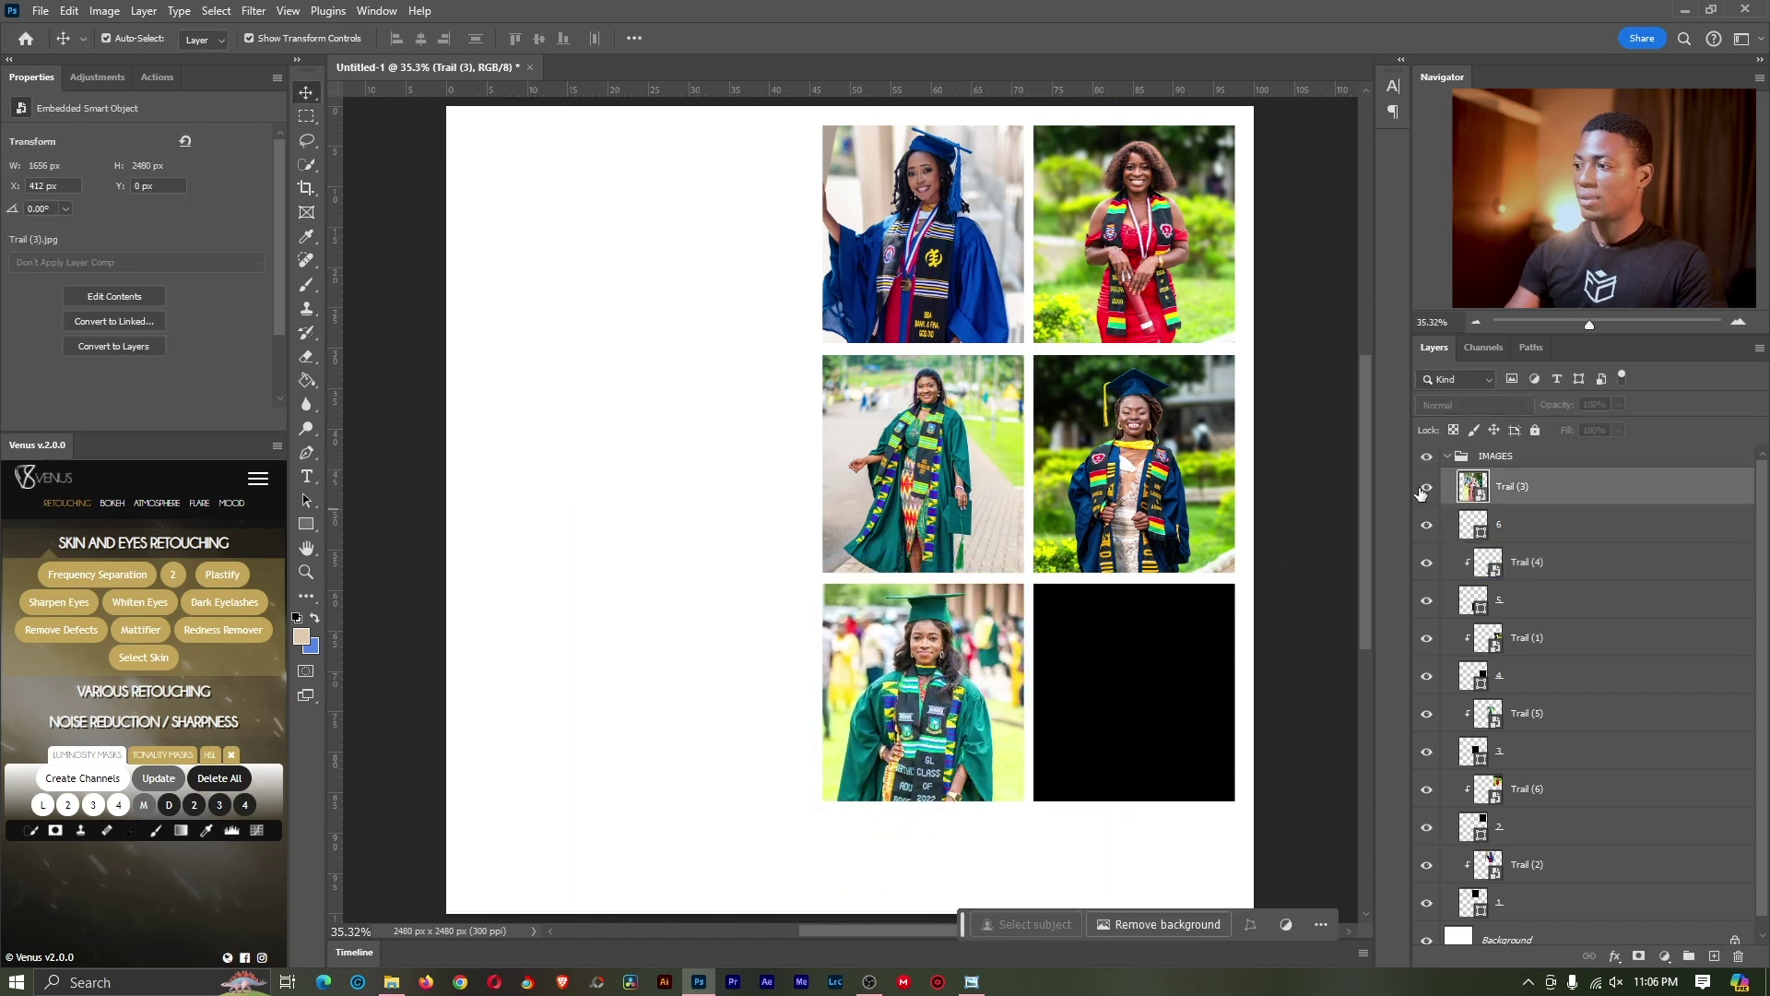
left_click(1549, 506, "alt")
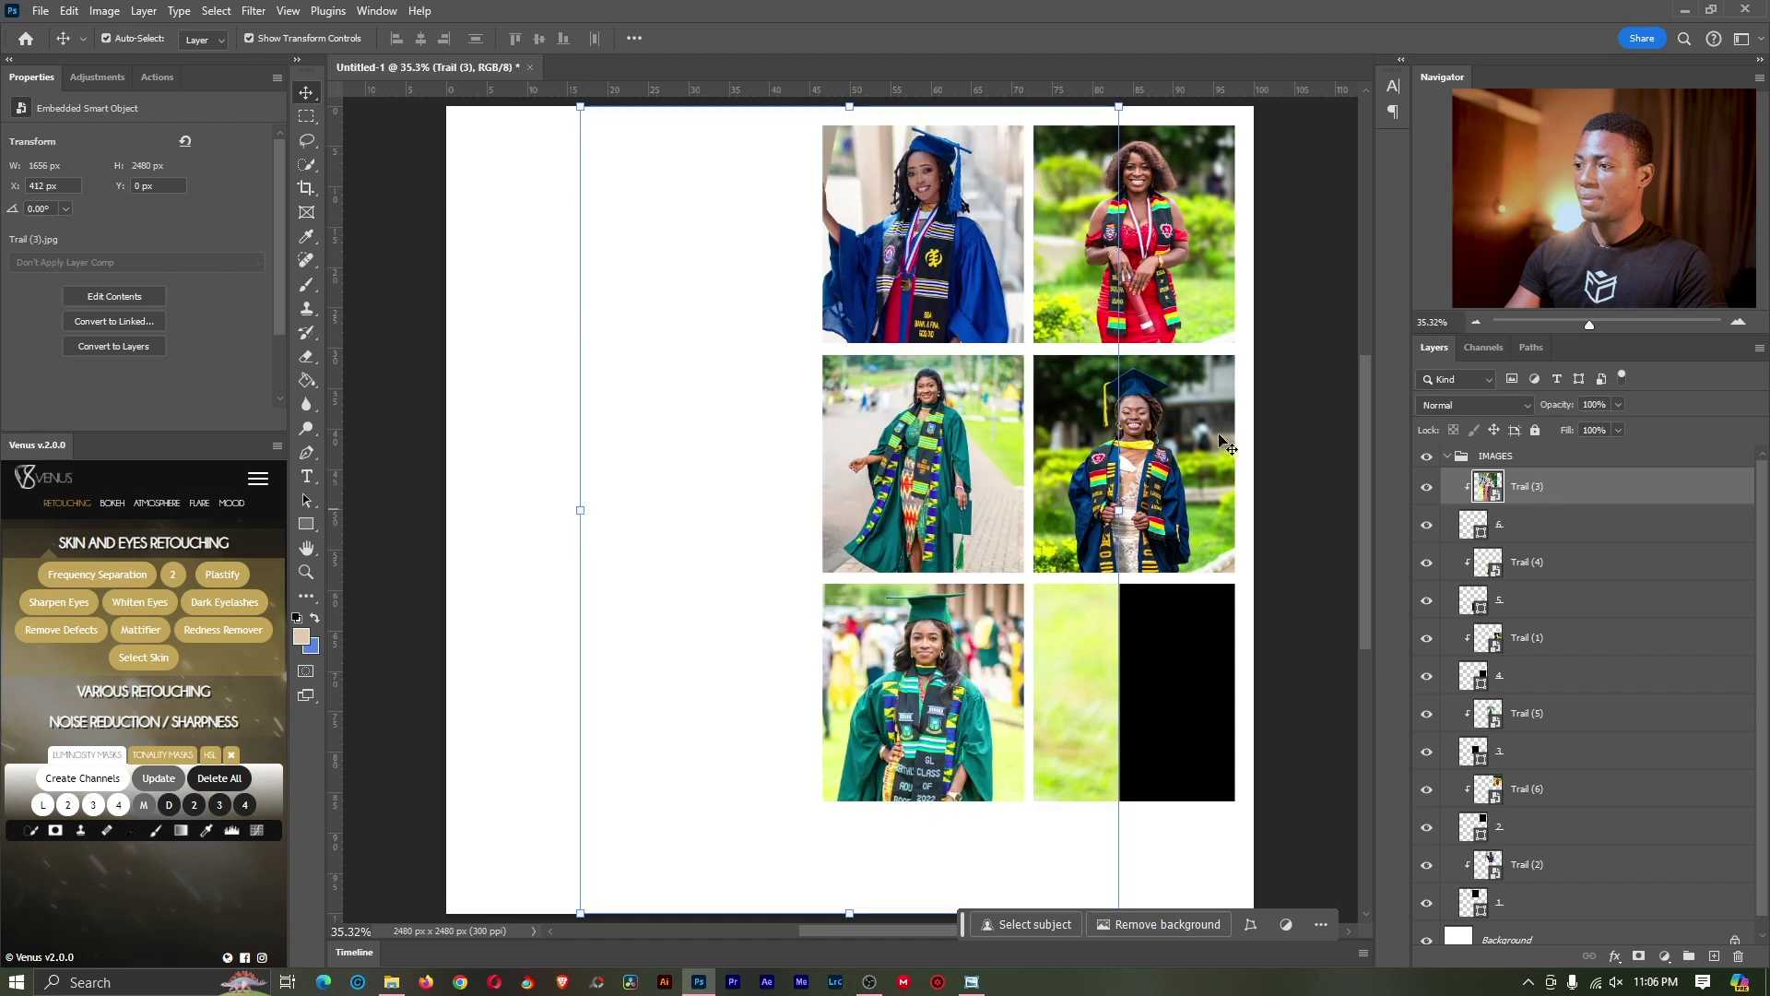
left_click_drag(1113, 510, 1240, 509)
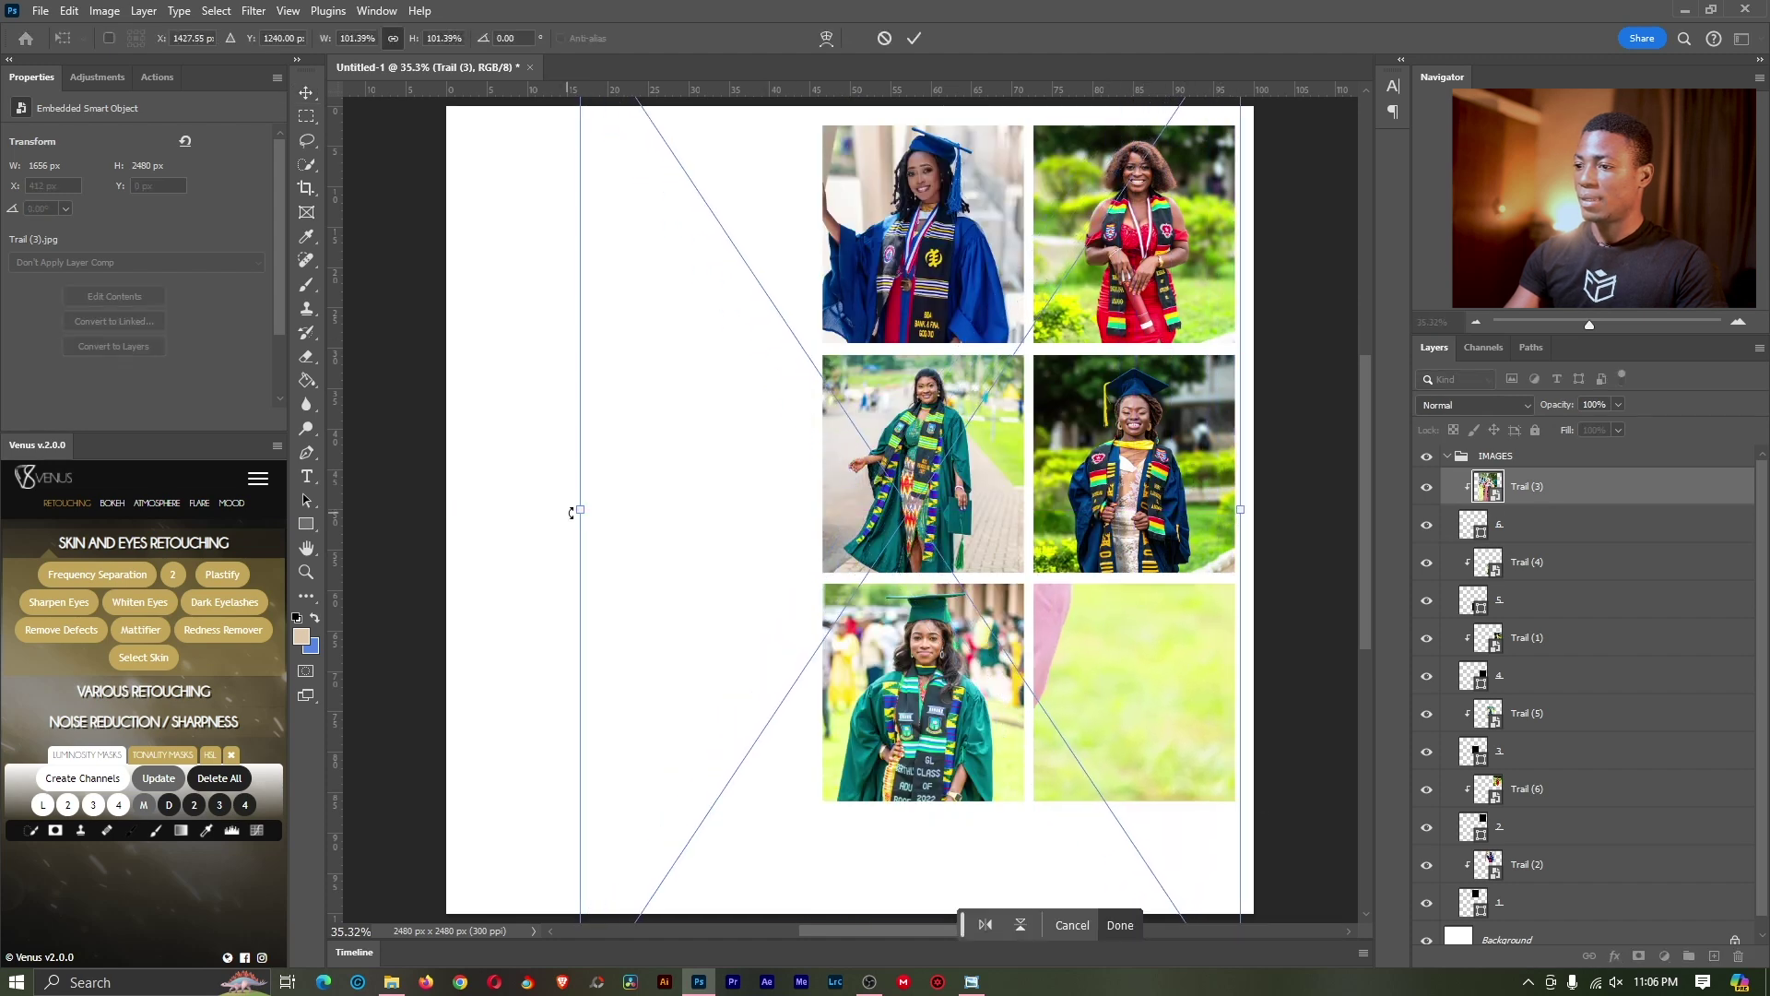
left_click_drag(572, 512, 1020, 557)
left_click_drag(1120, 517, 1120, 690)
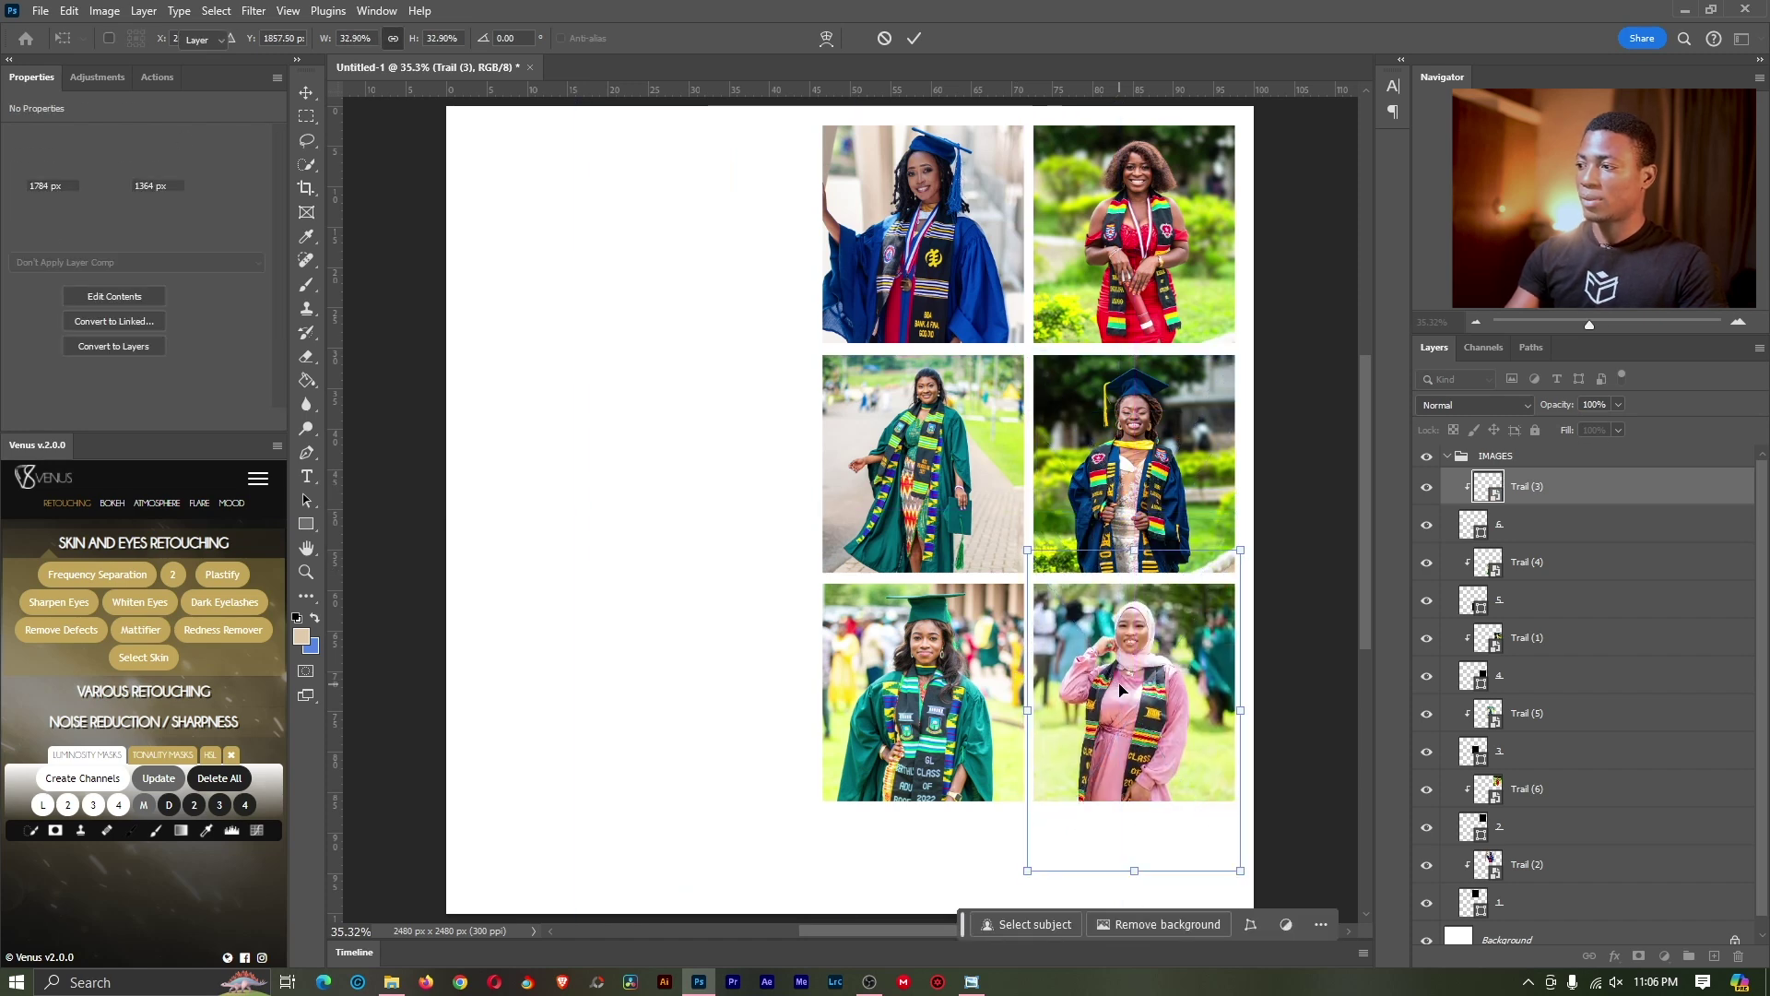
key("Return")
Step: Collapse the IMAGES group and leave no layer selected
left_click(1447, 459)
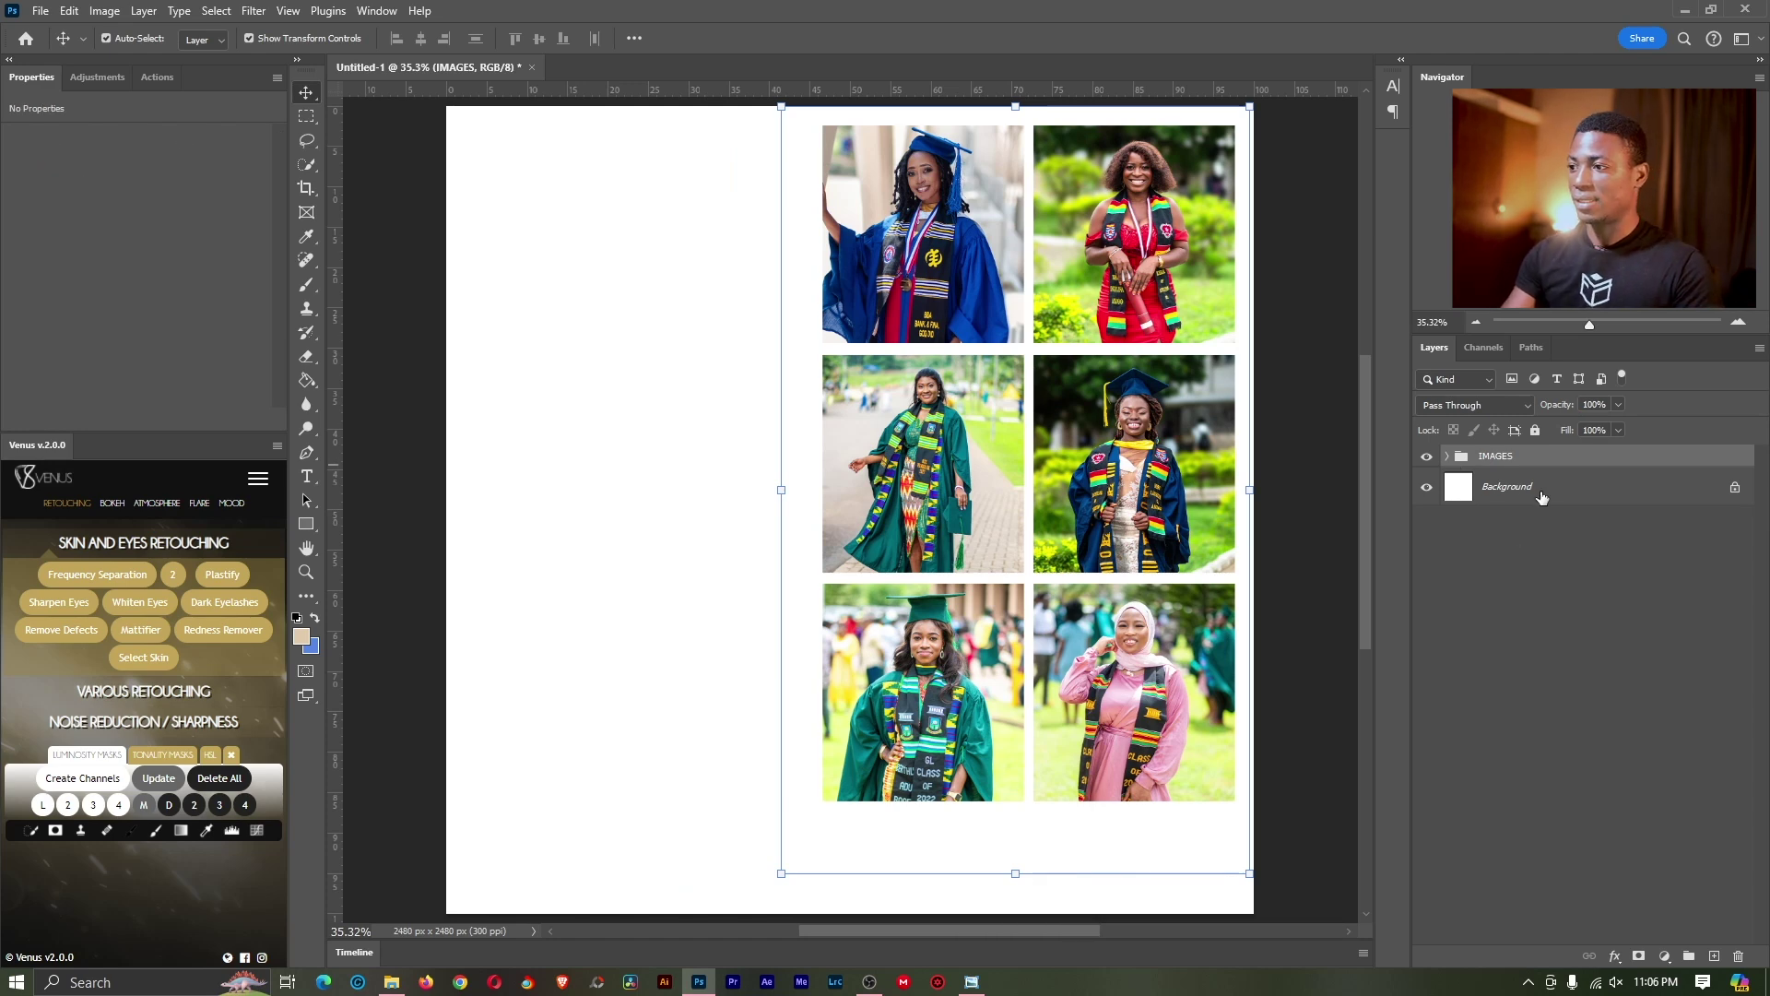
left_click(1544, 576)
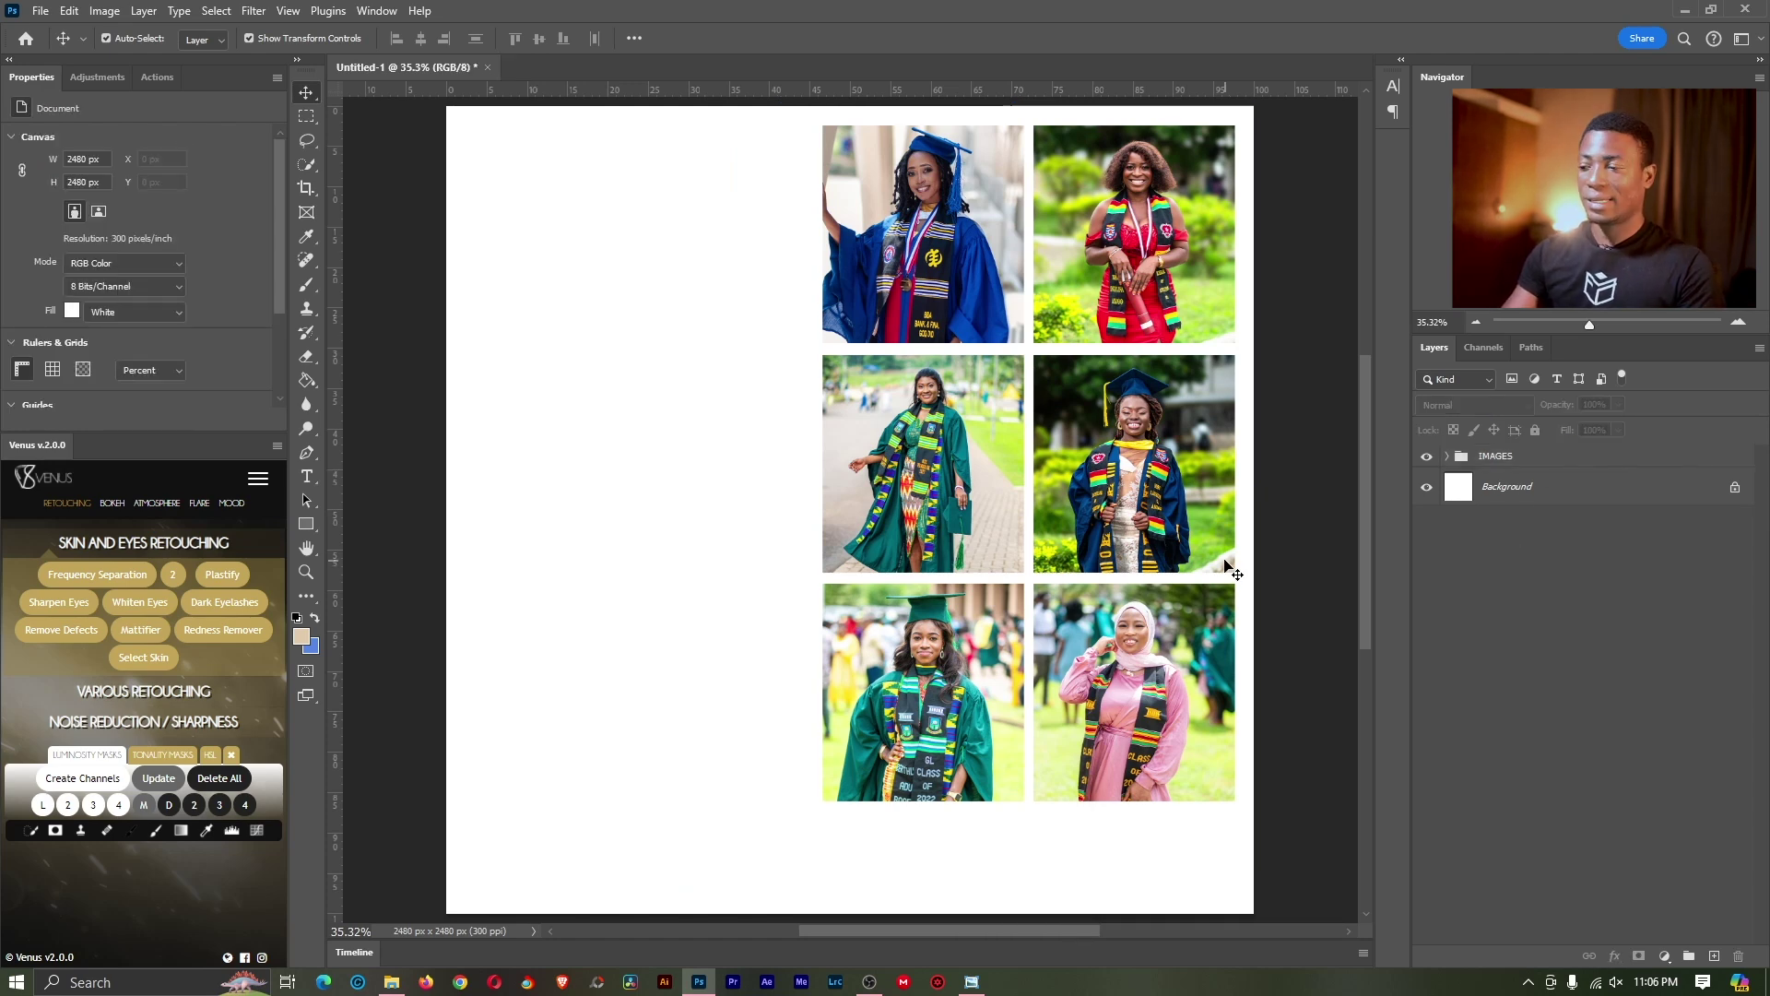
left_click(1691, 959)
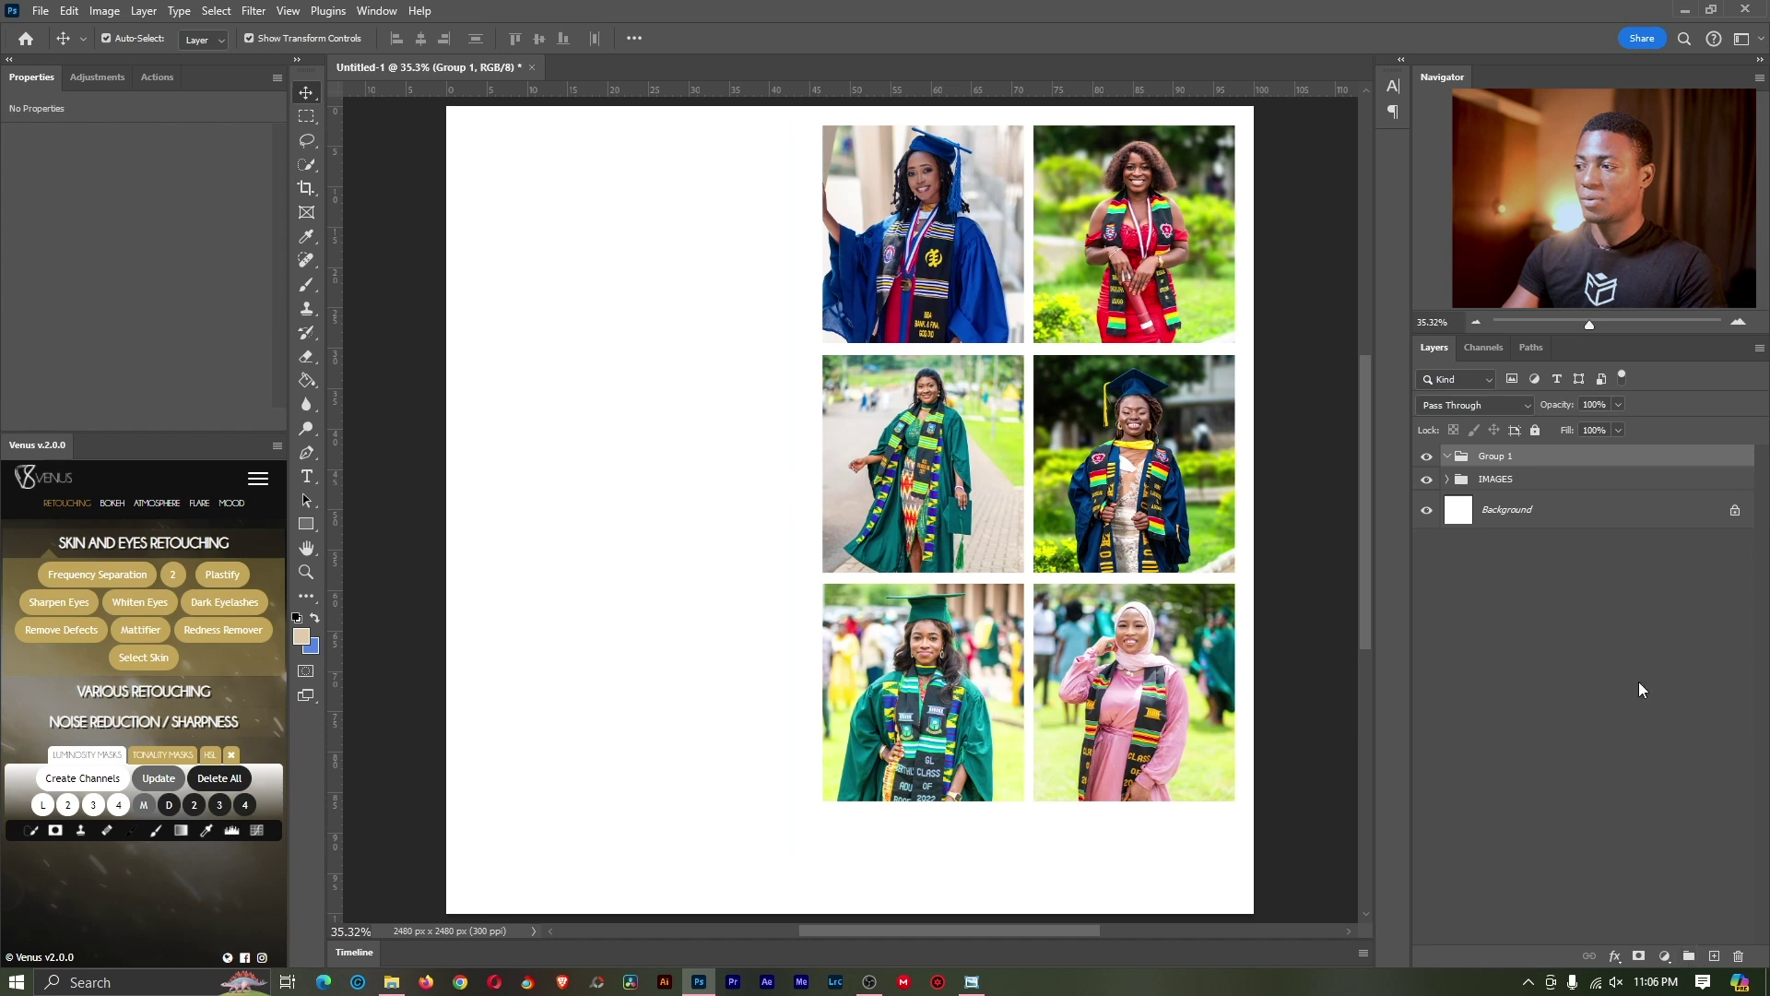
key("ctrl+z")
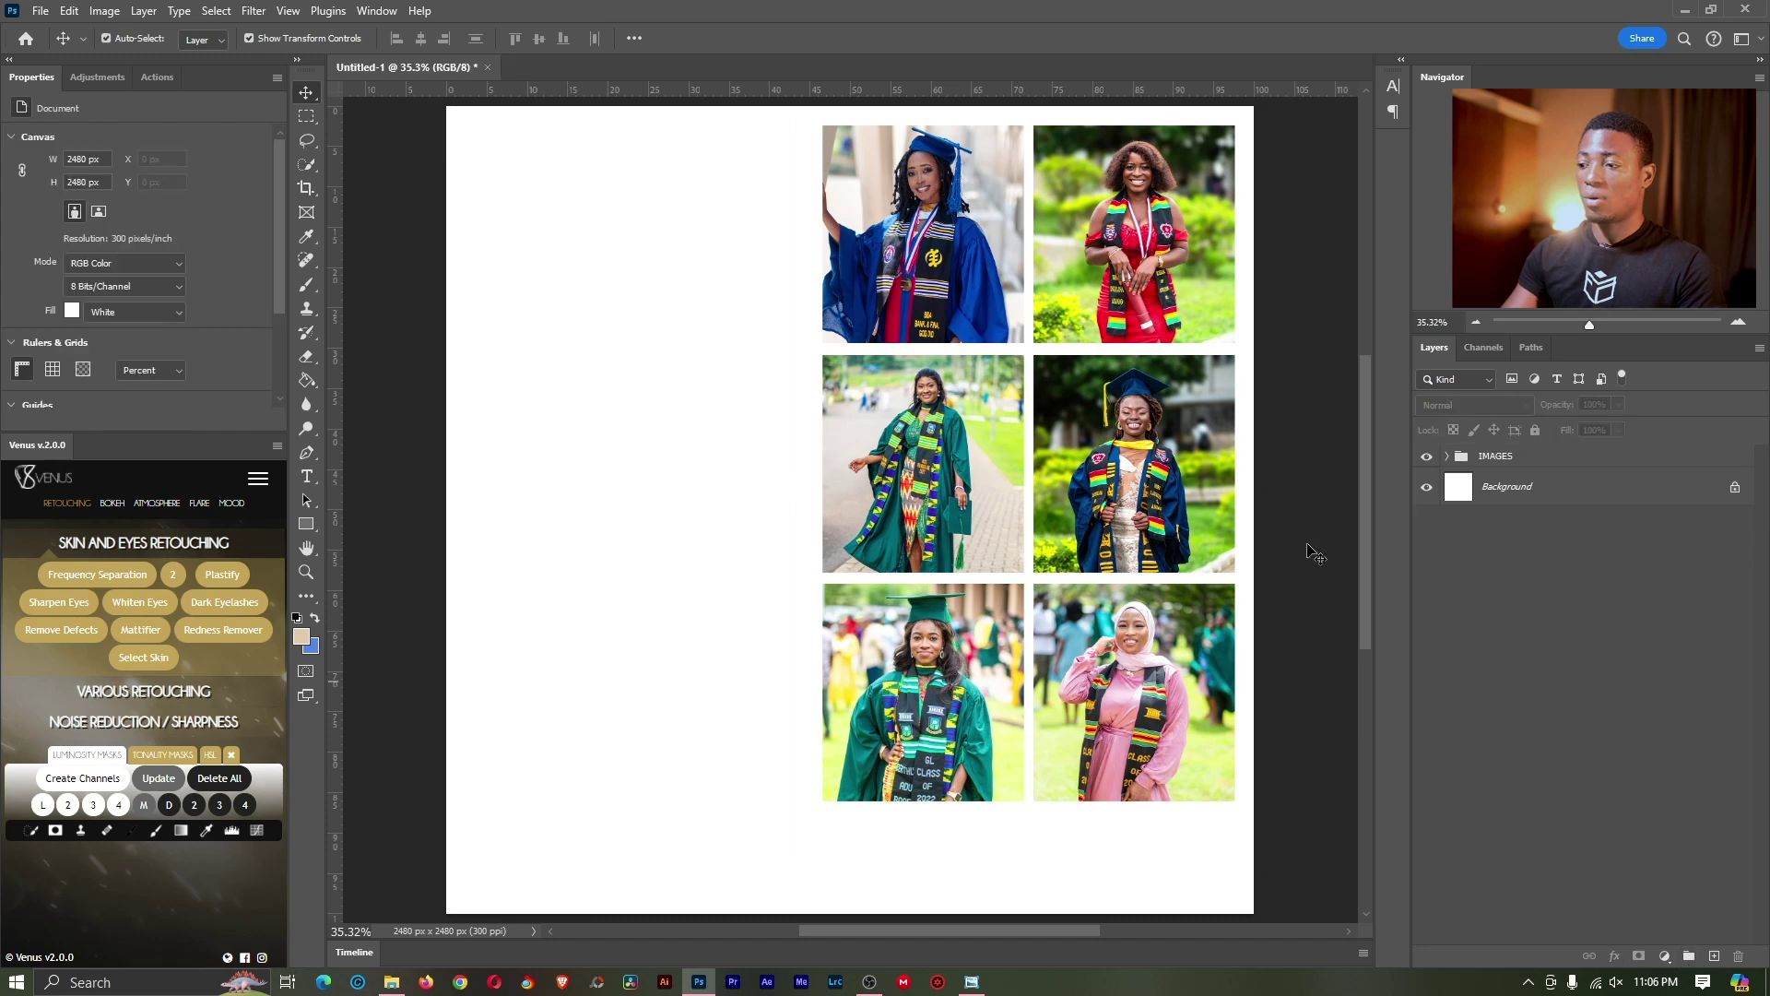
Step: Add a horizontal text line reading HOLY CHILD COLLEGE OF EDUCATION in the upper part of the blank area beside the photos
left_click(307, 478)
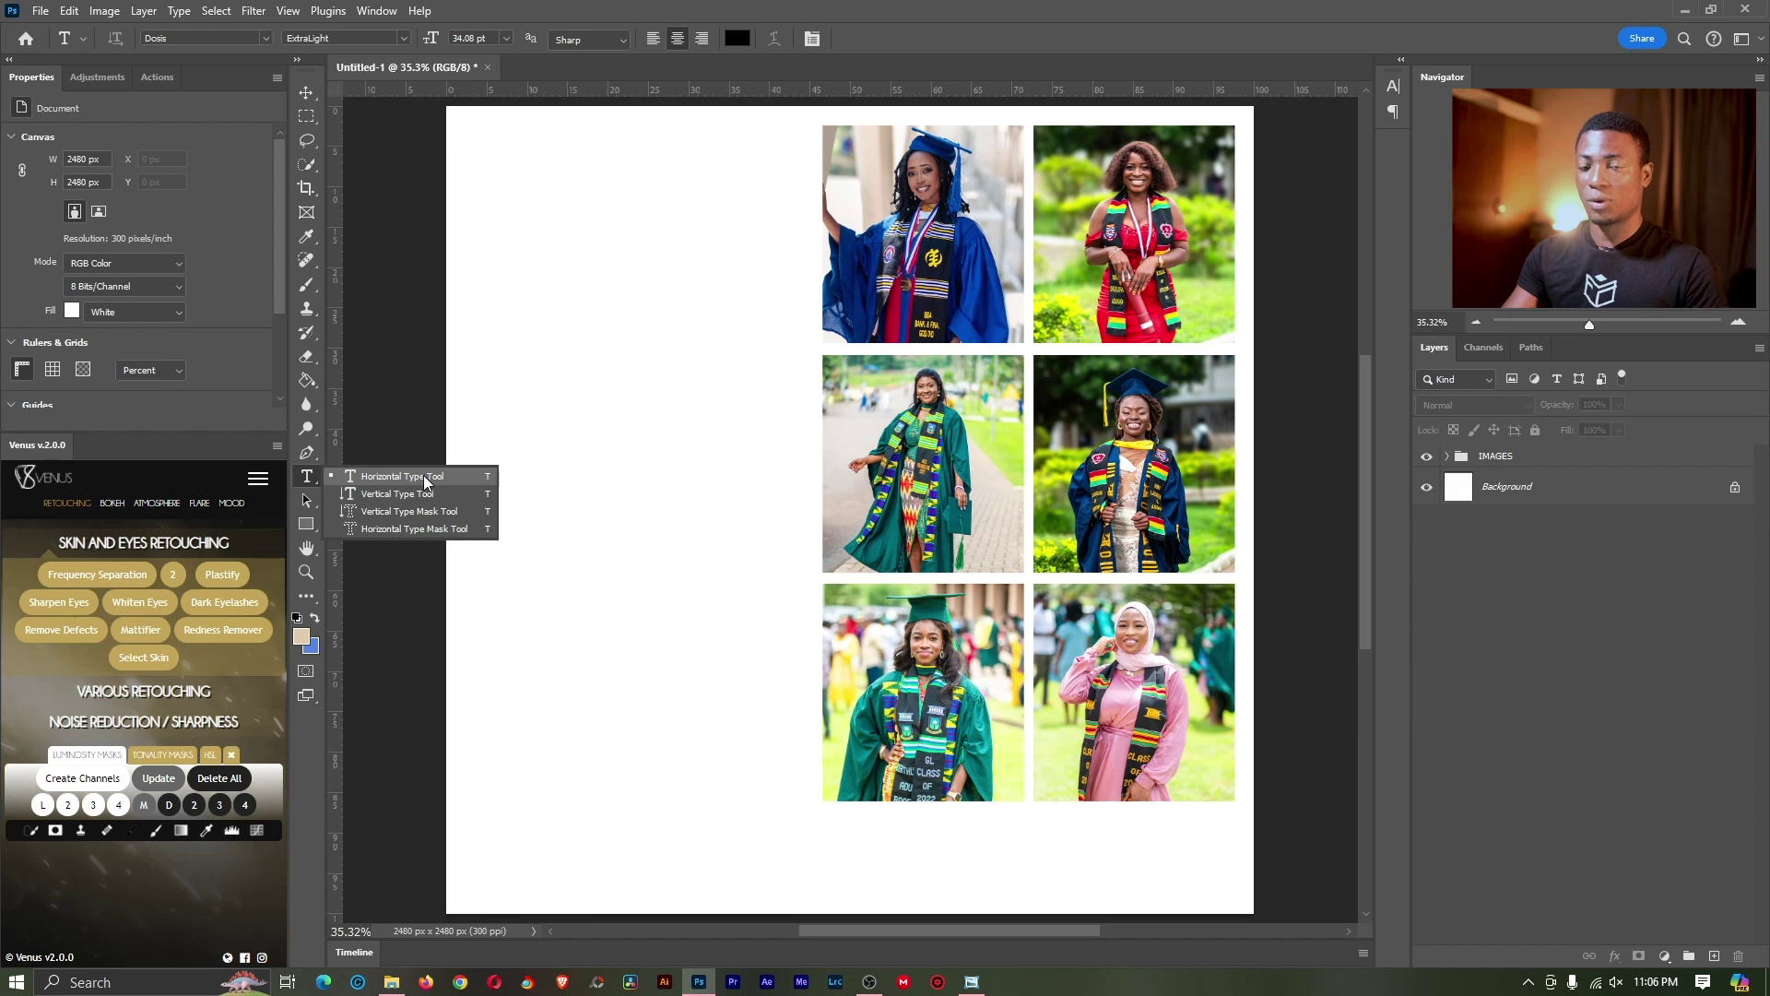
left_click(425, 478)
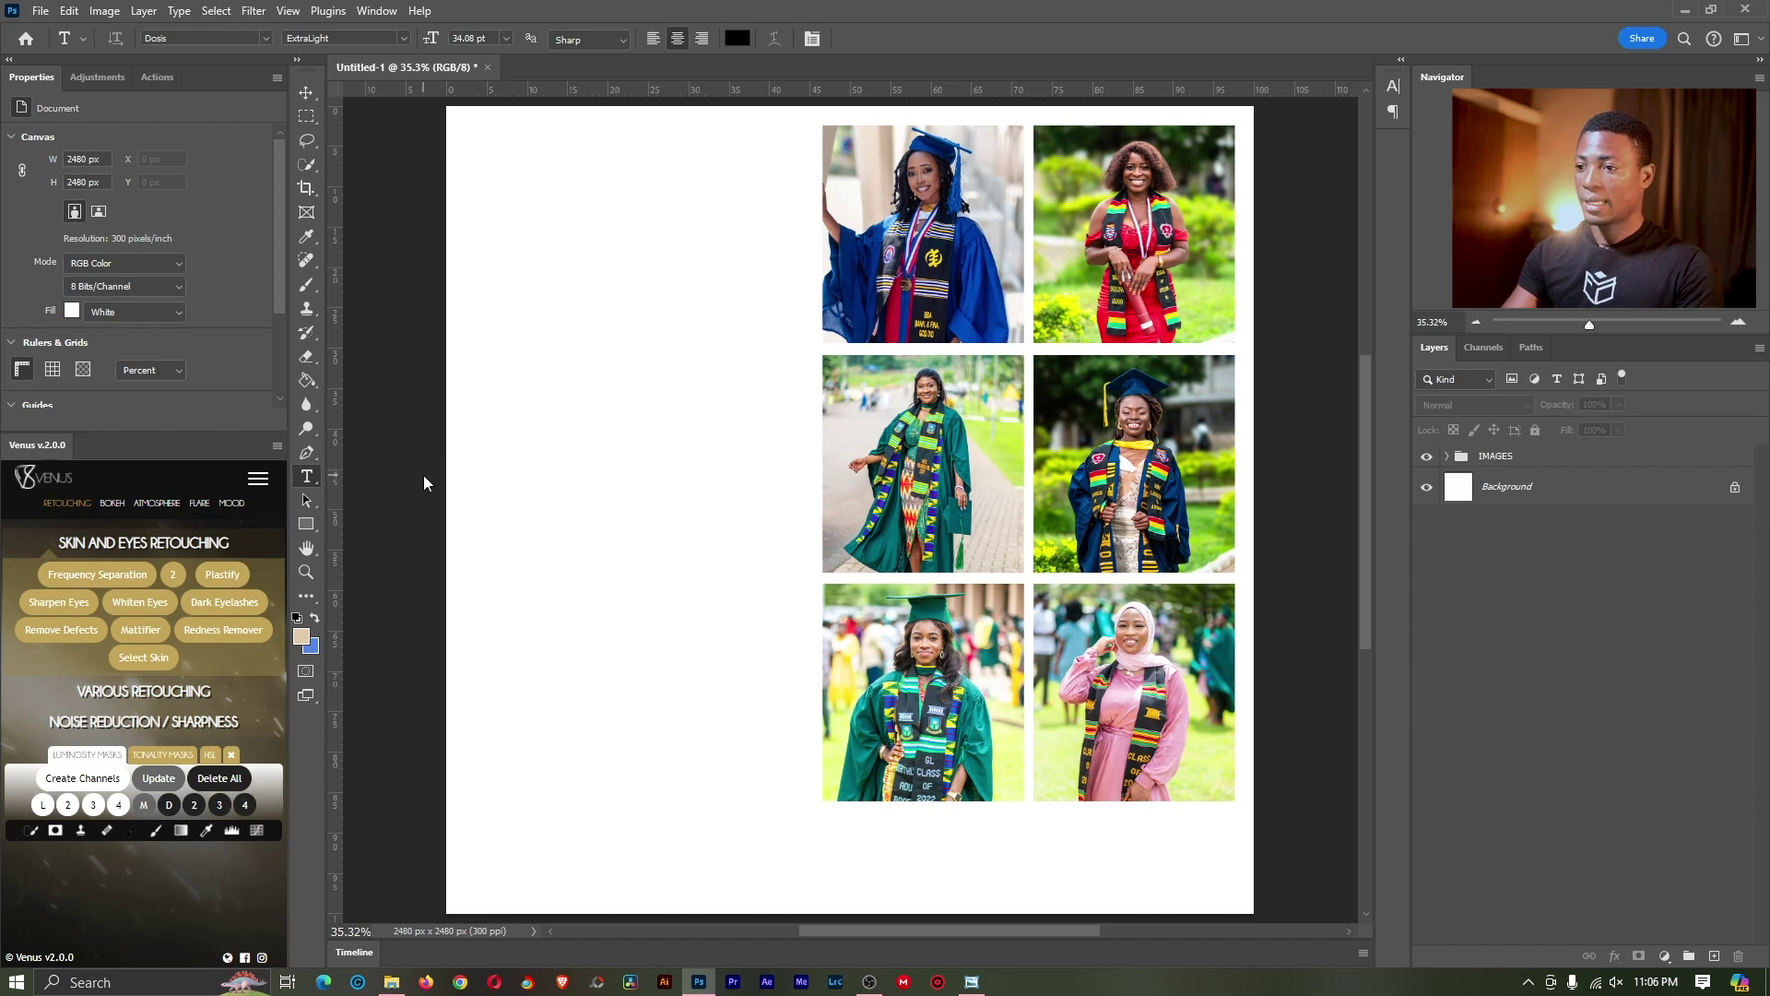
left_click(547, 264)
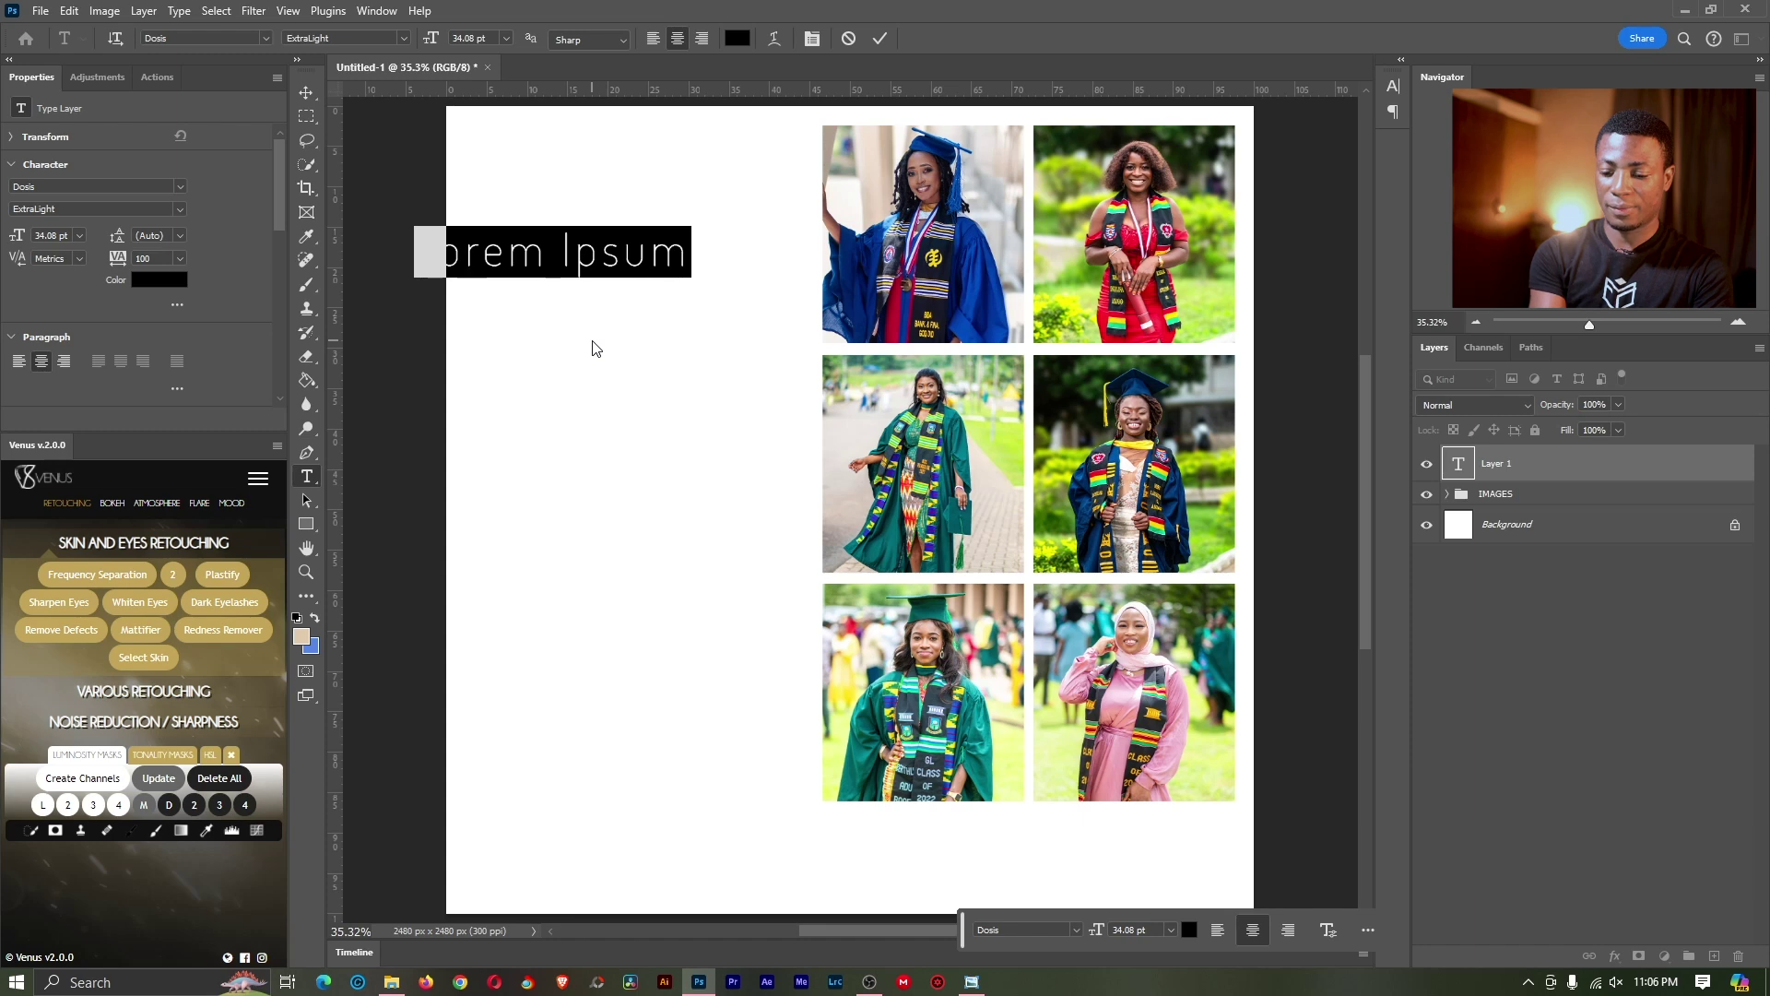
key("ctrl+v")
key("ctrl+a")
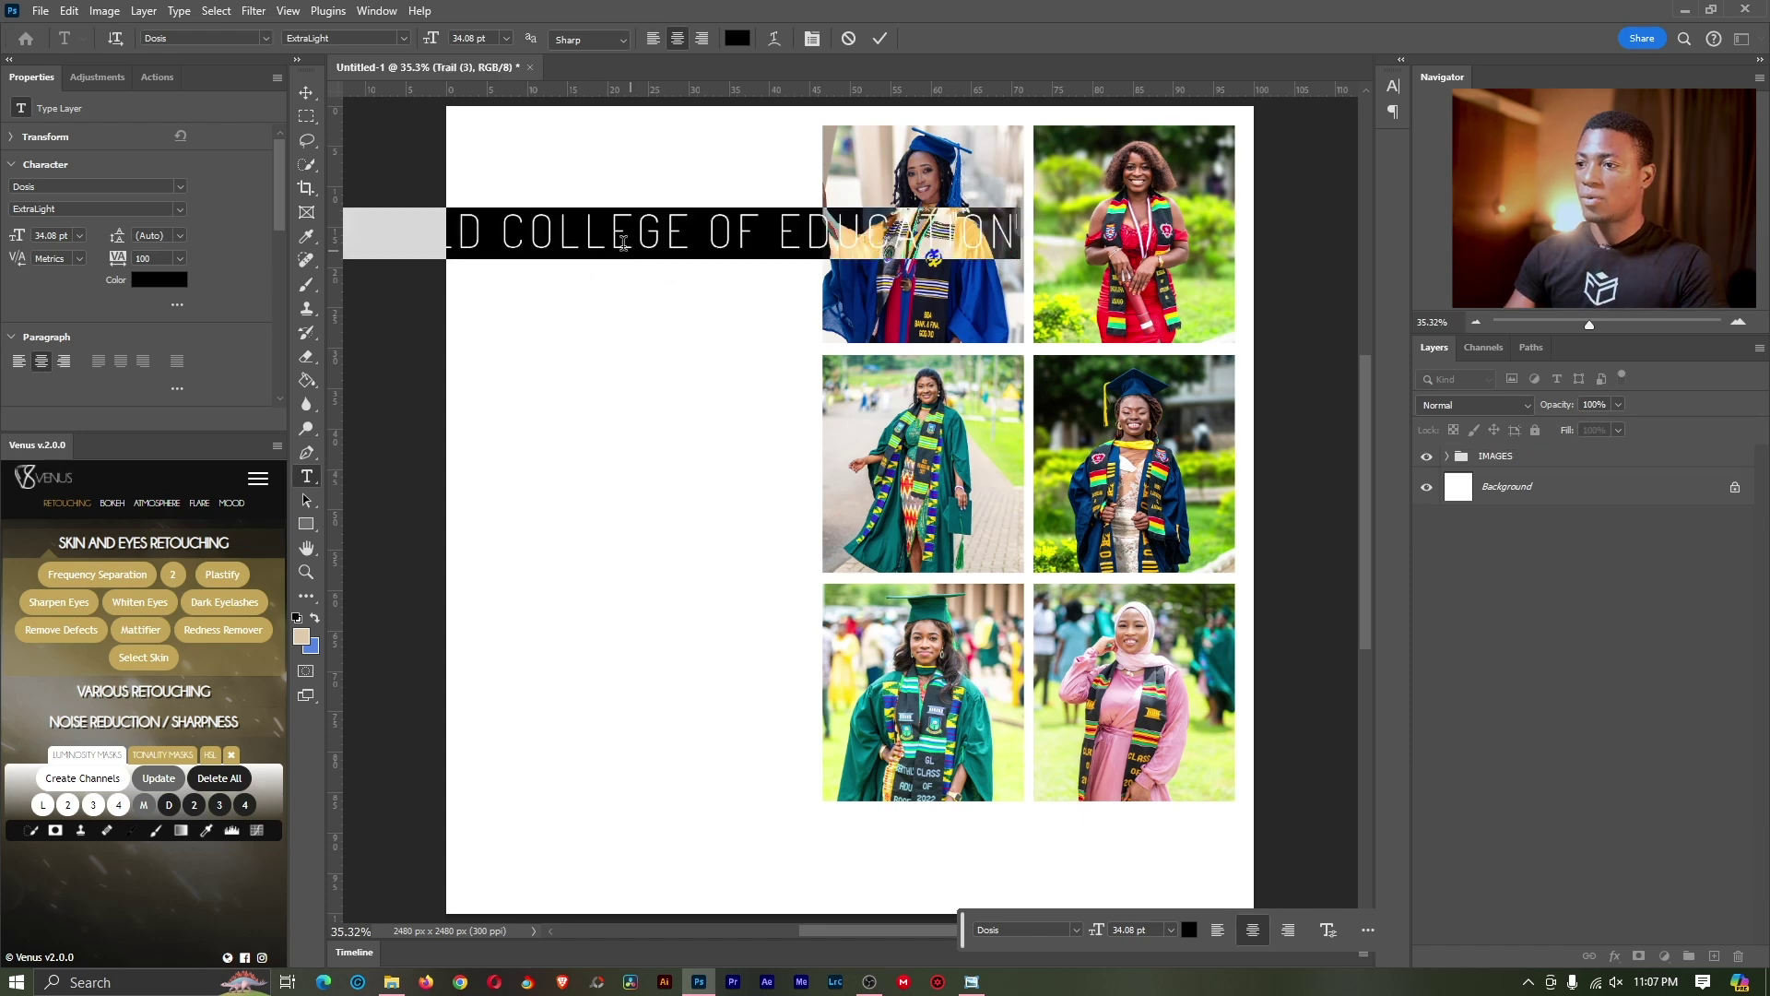
Step: Set the college name text to Montserrat at 12 pt and place the text cursor between CHILD and COLLEGE
left_click(266, 39)
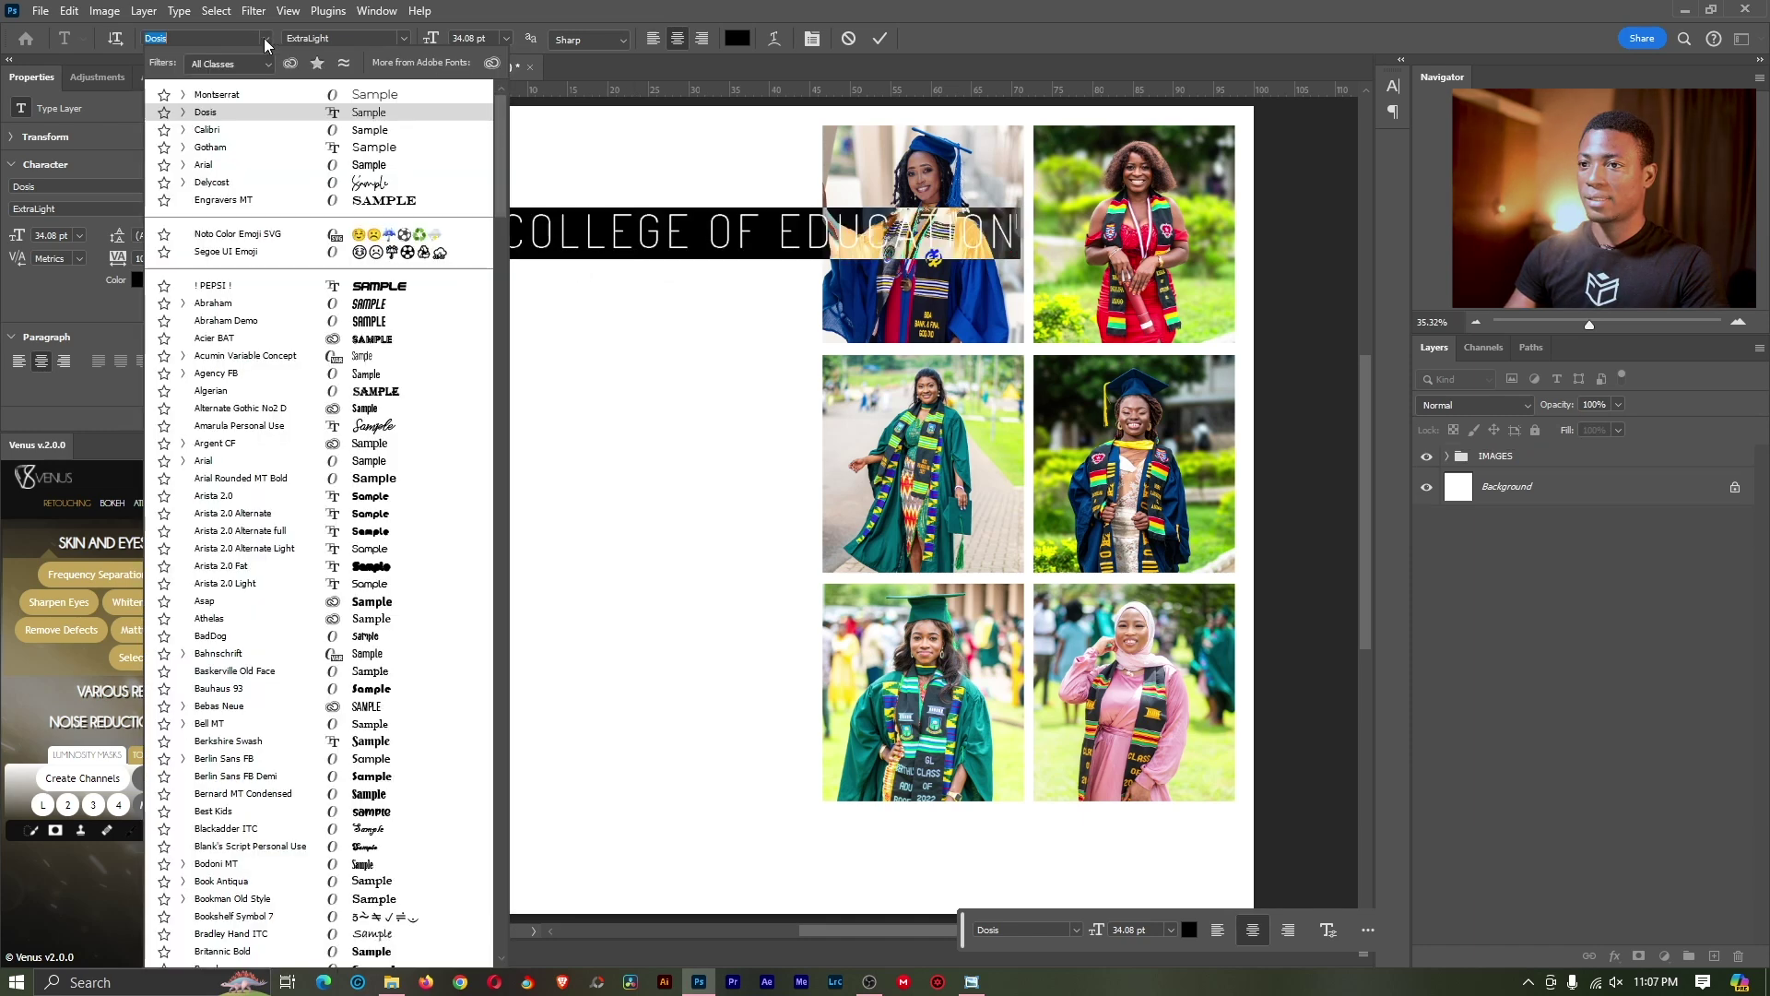
left_click(231, 101)
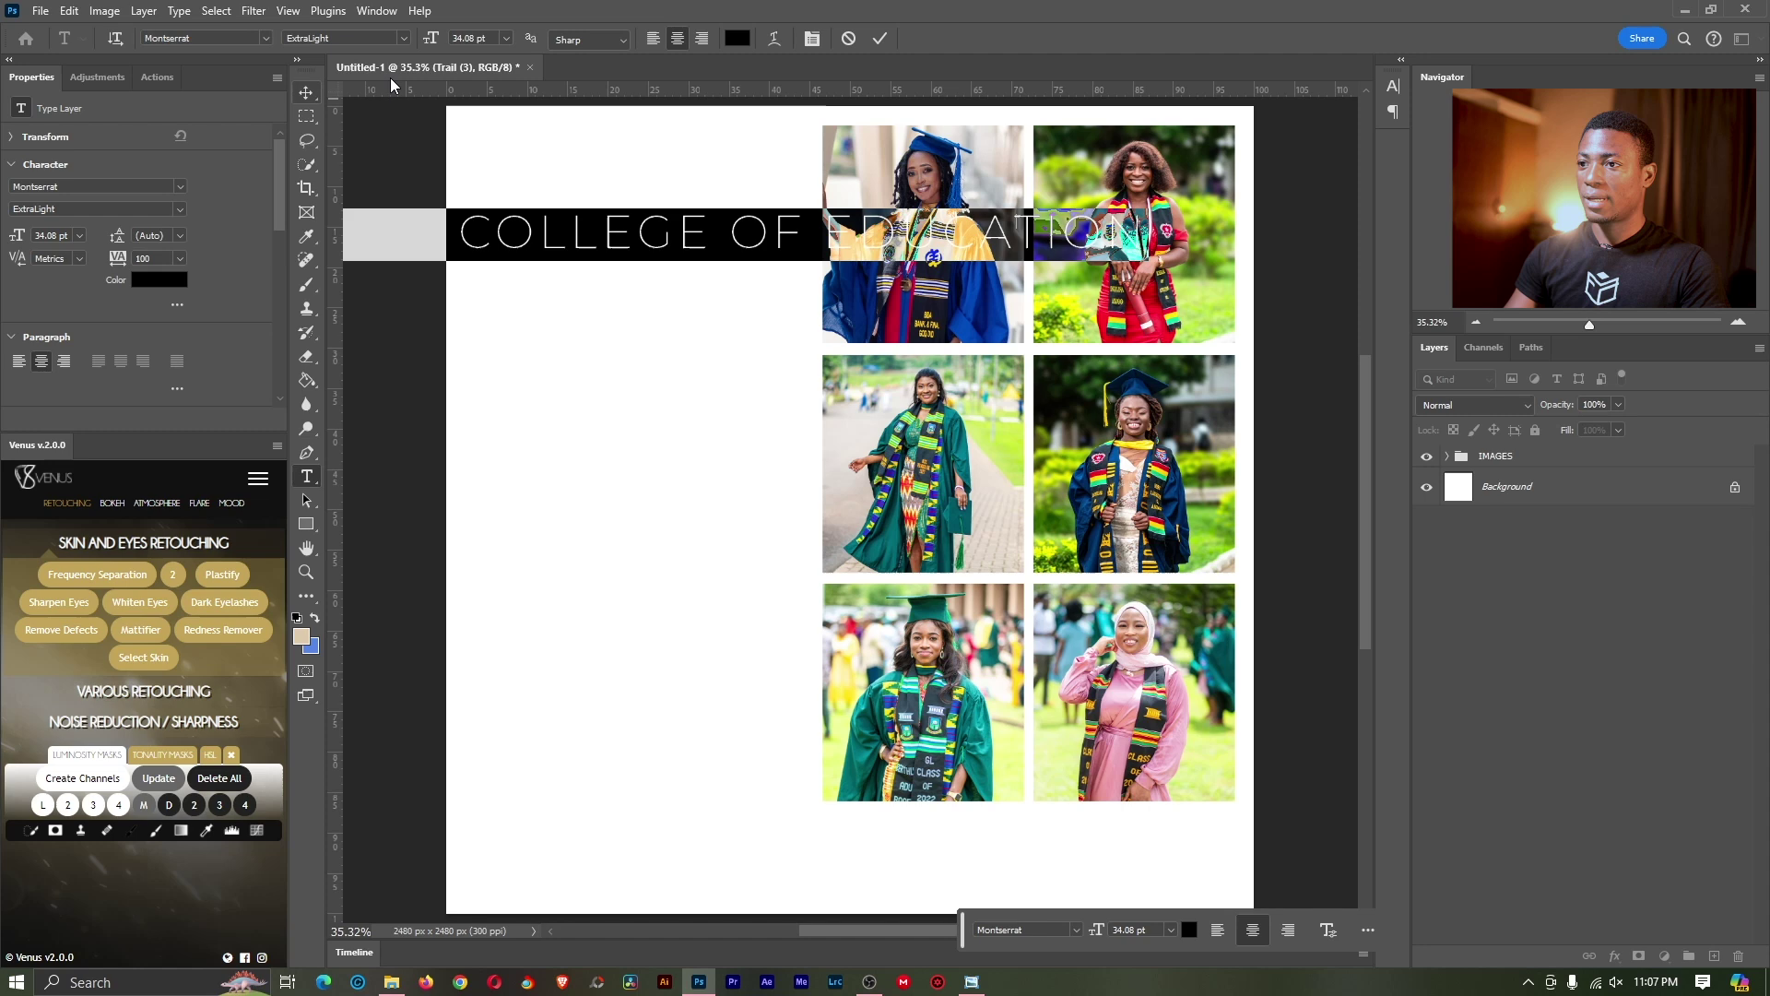
left_click(505, 38)
left_click(495, 160)
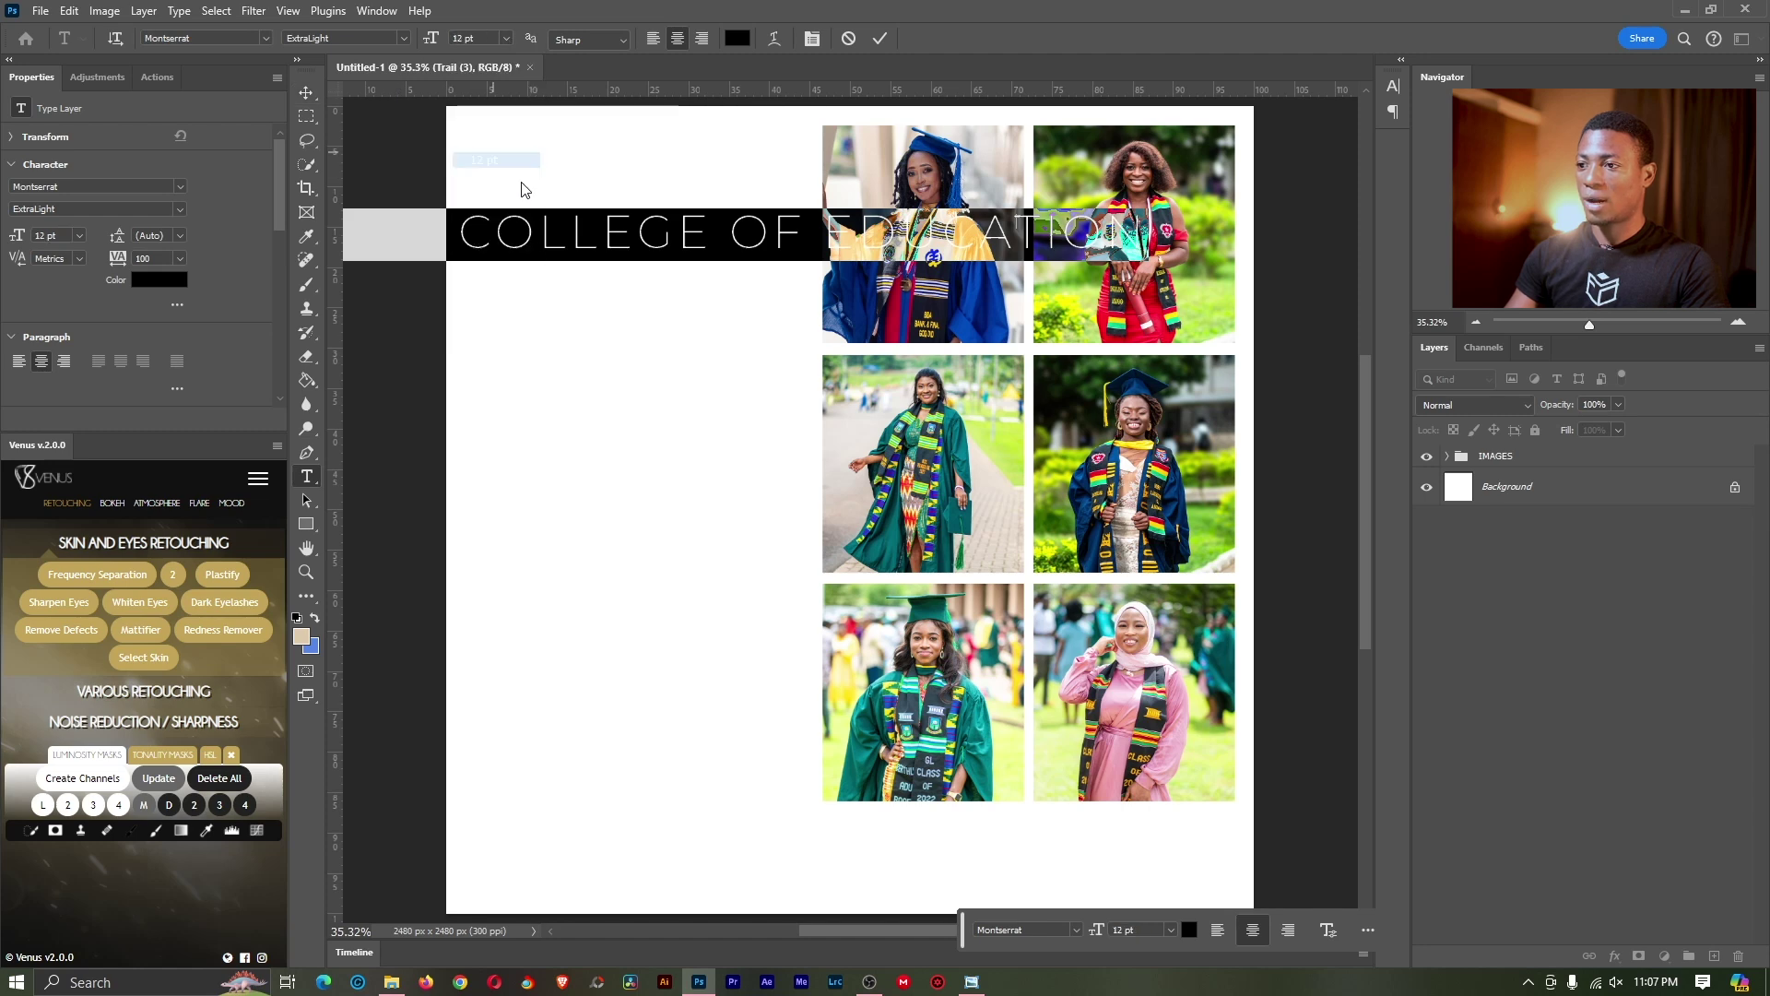
left_click(560, 245)
left_click_drag(600, 277, 614, 277)
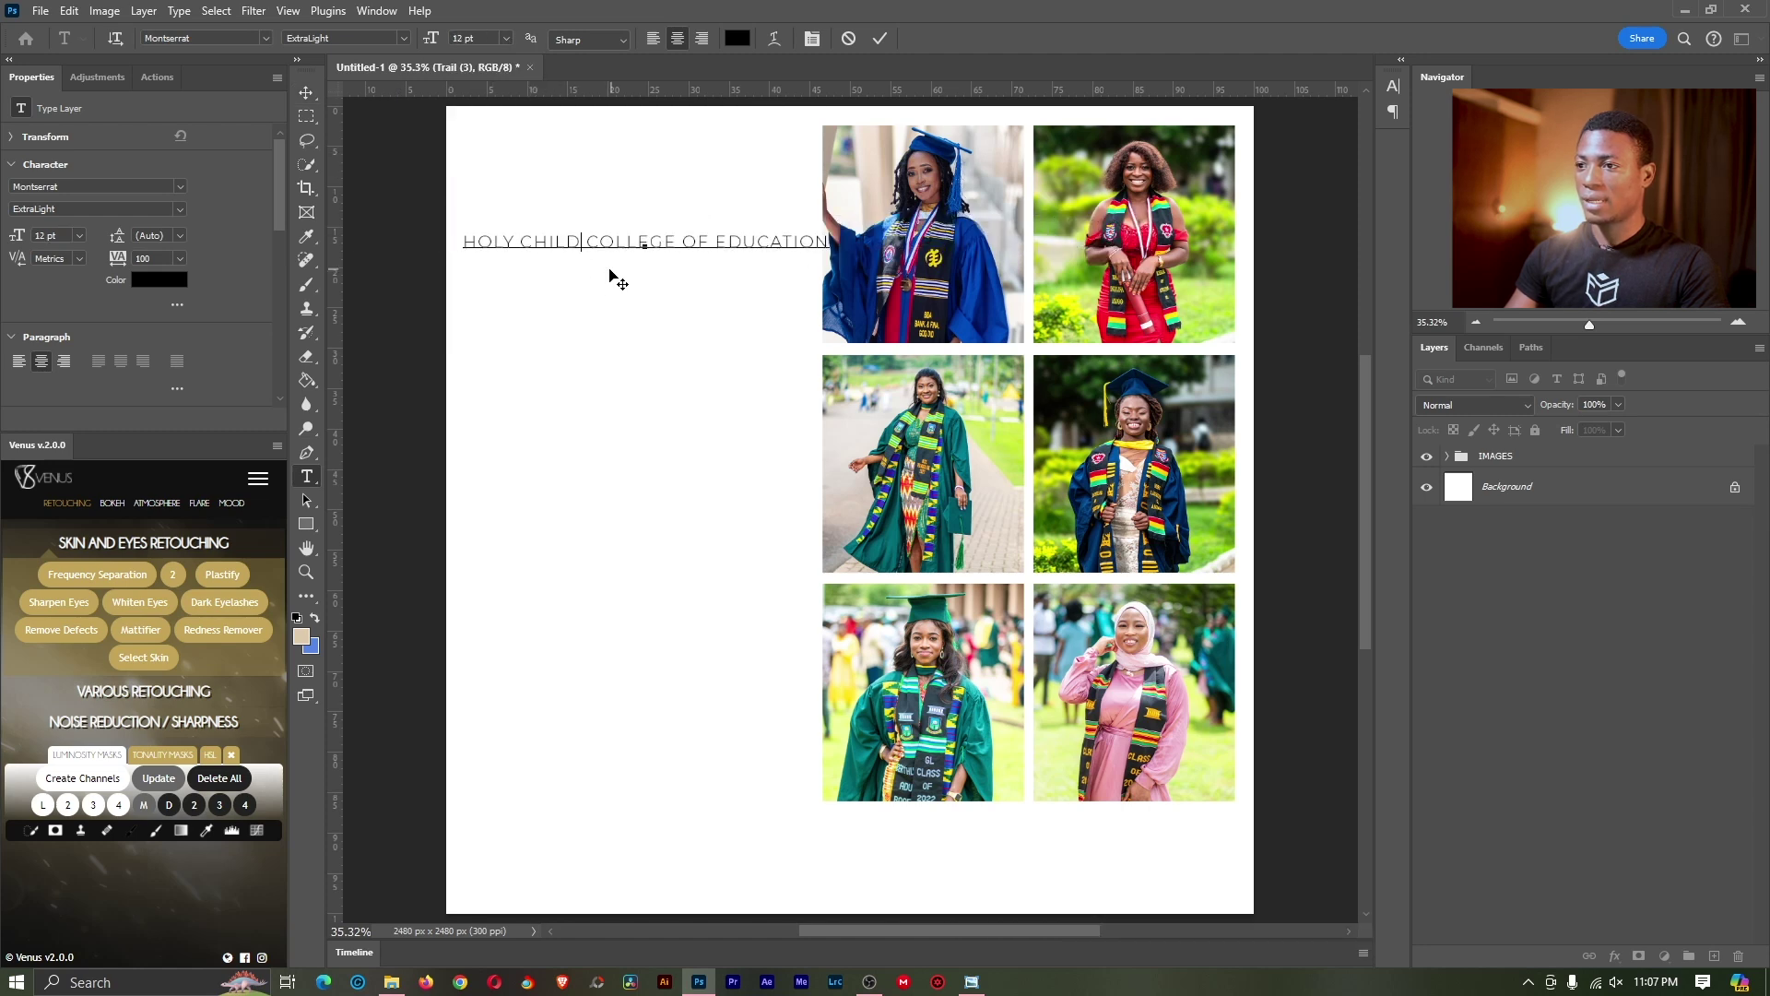
Step: Set the whole college name line to 10 pt in Montserrat Medium
key("ctrl+a")
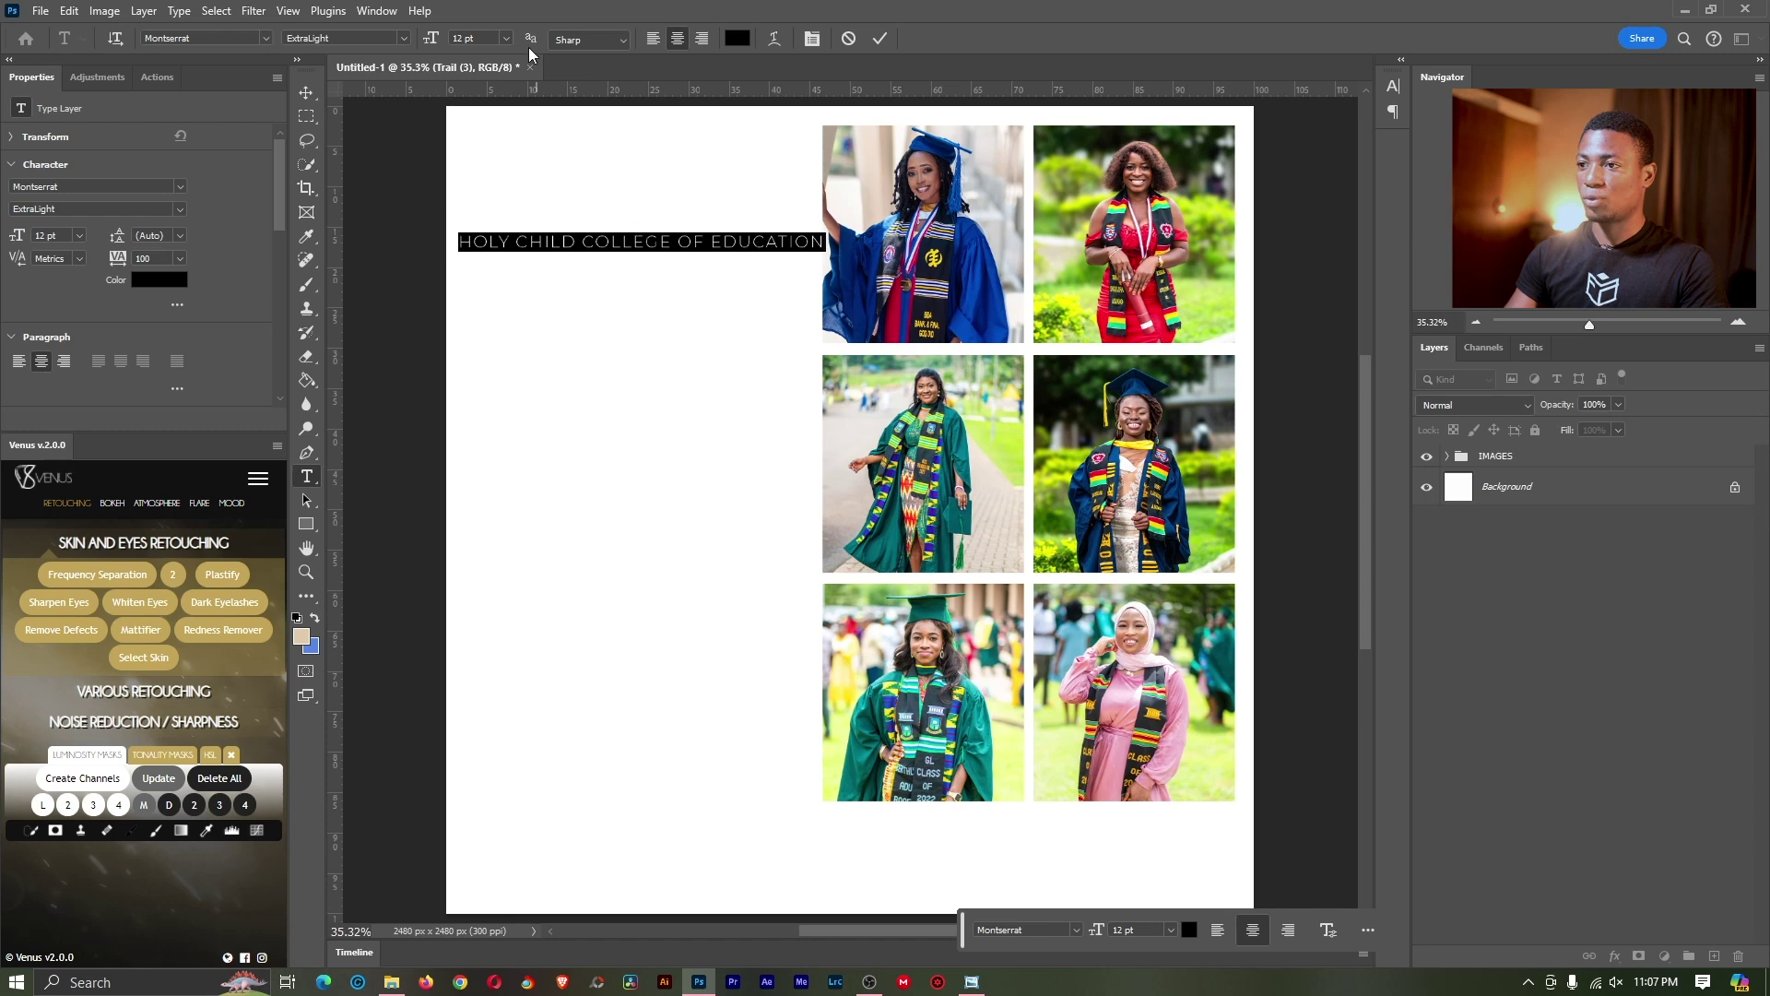
left_click(507, 41)
left_click(487, 128)
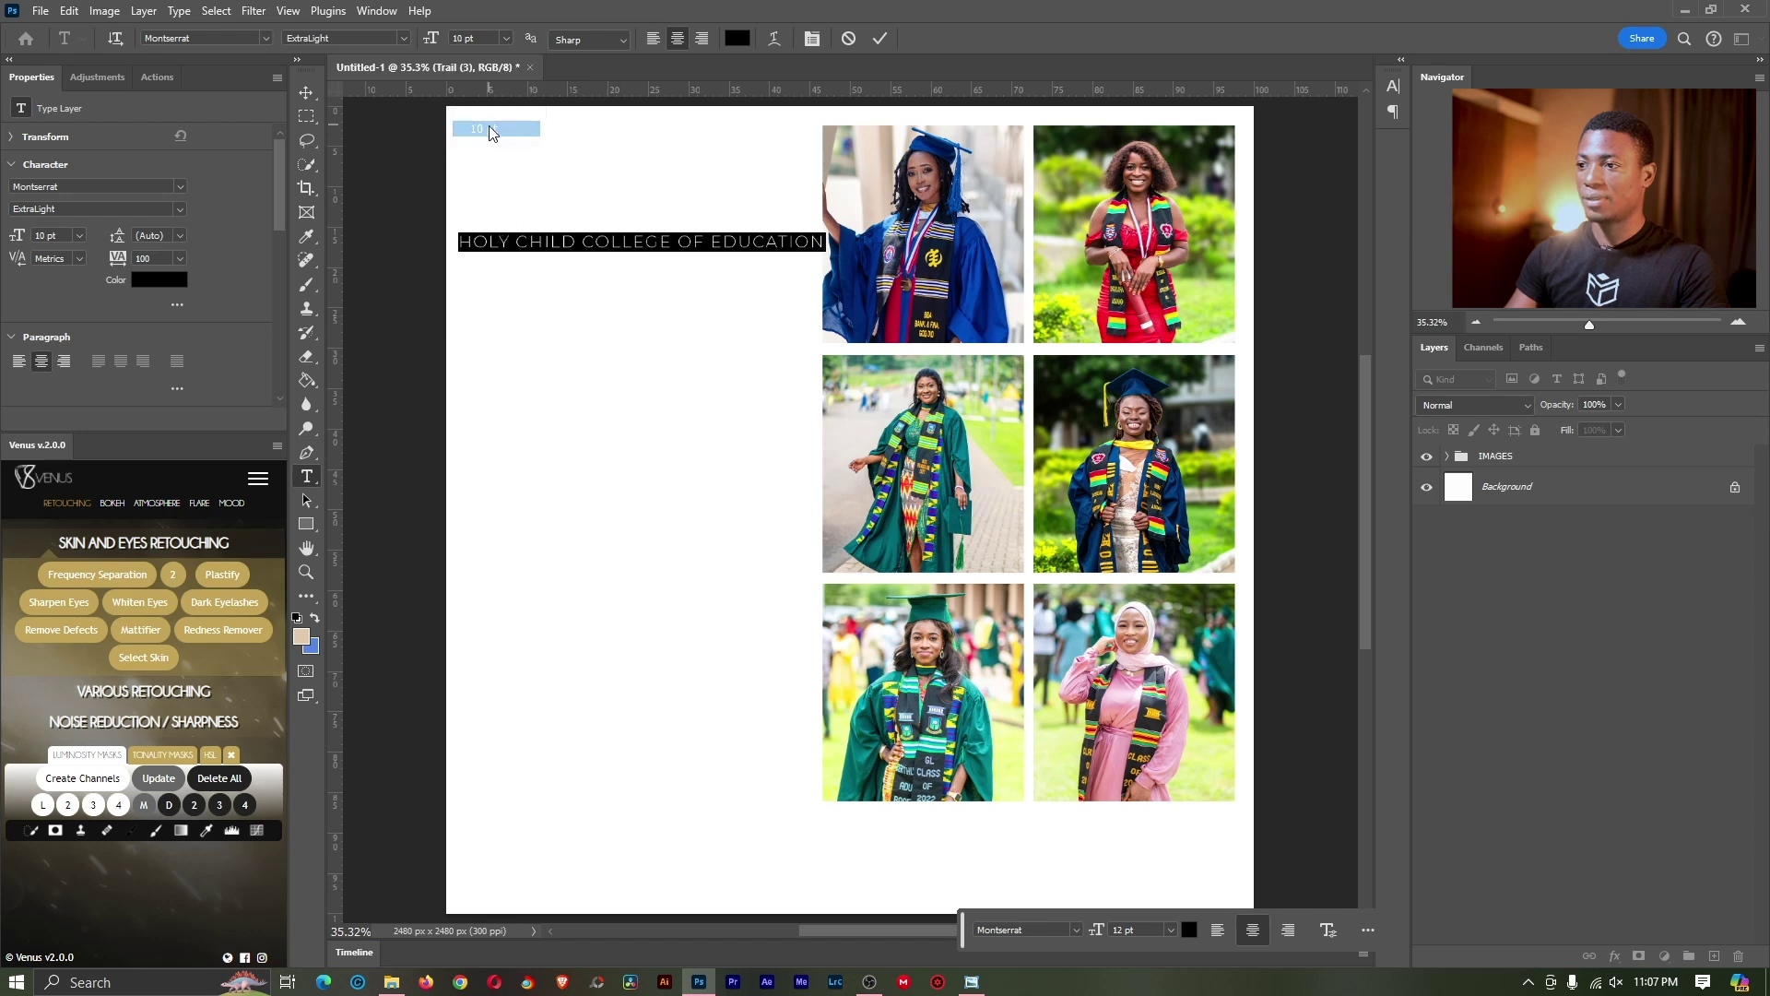
left_click(612, 243)
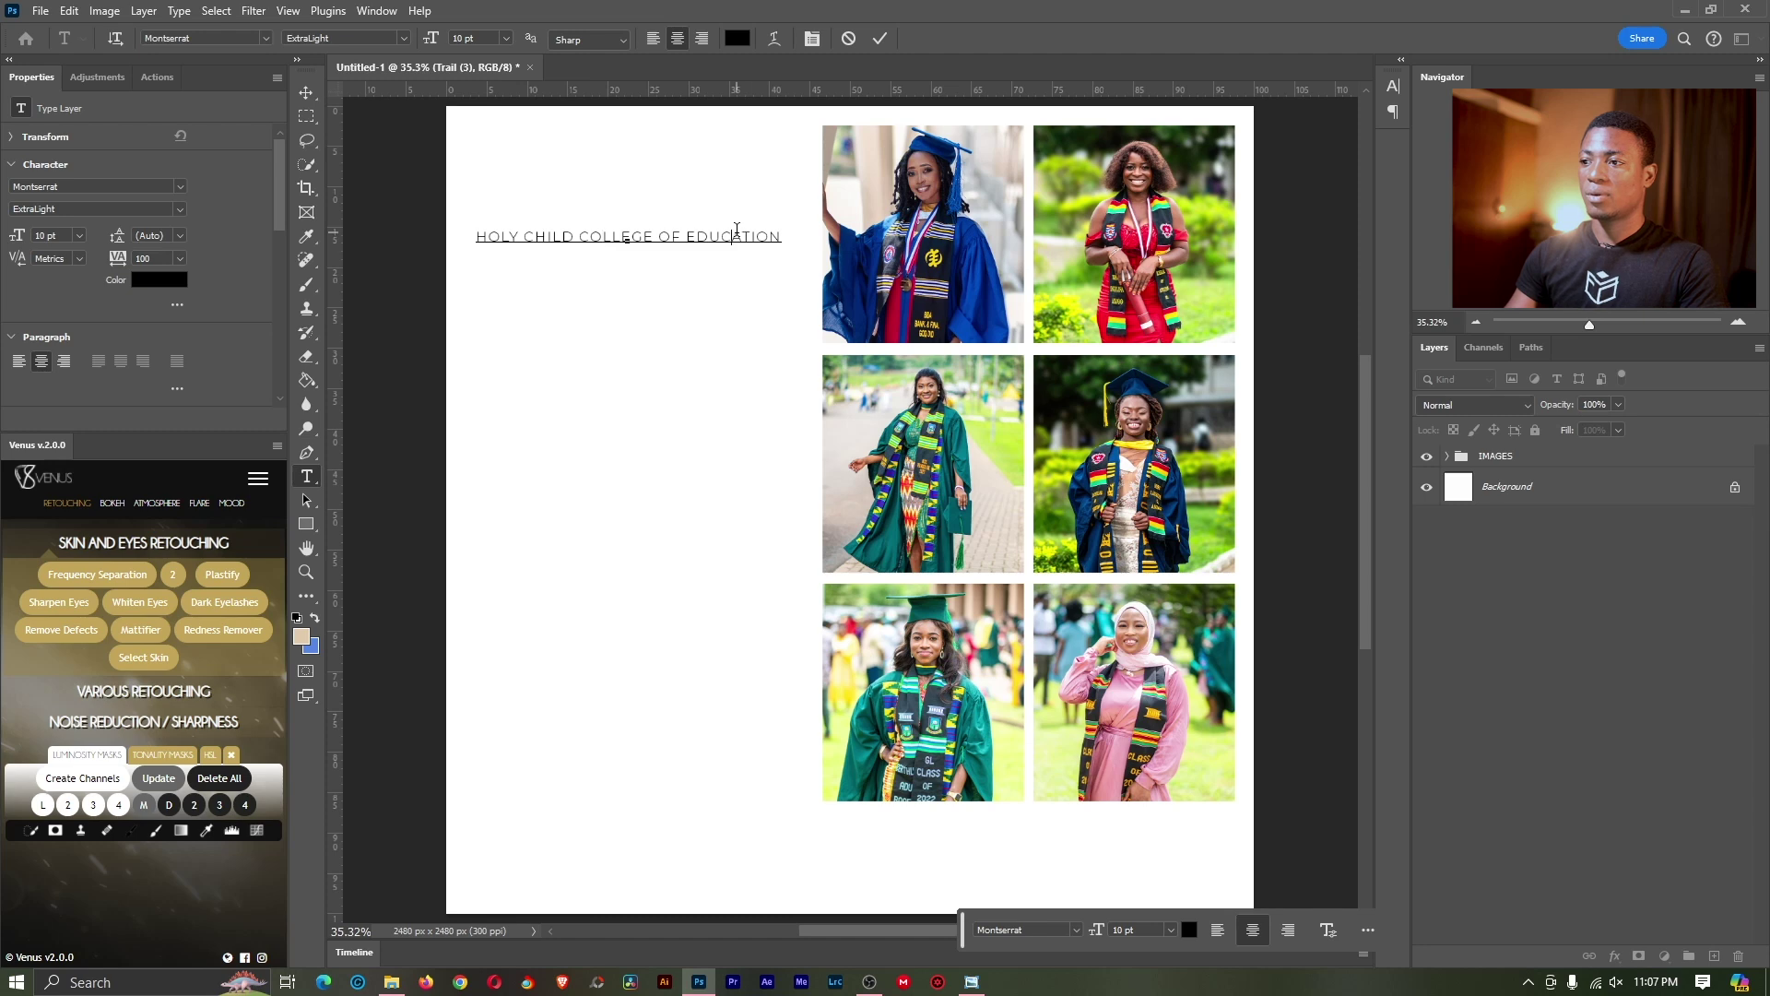
key("ctrl+a")
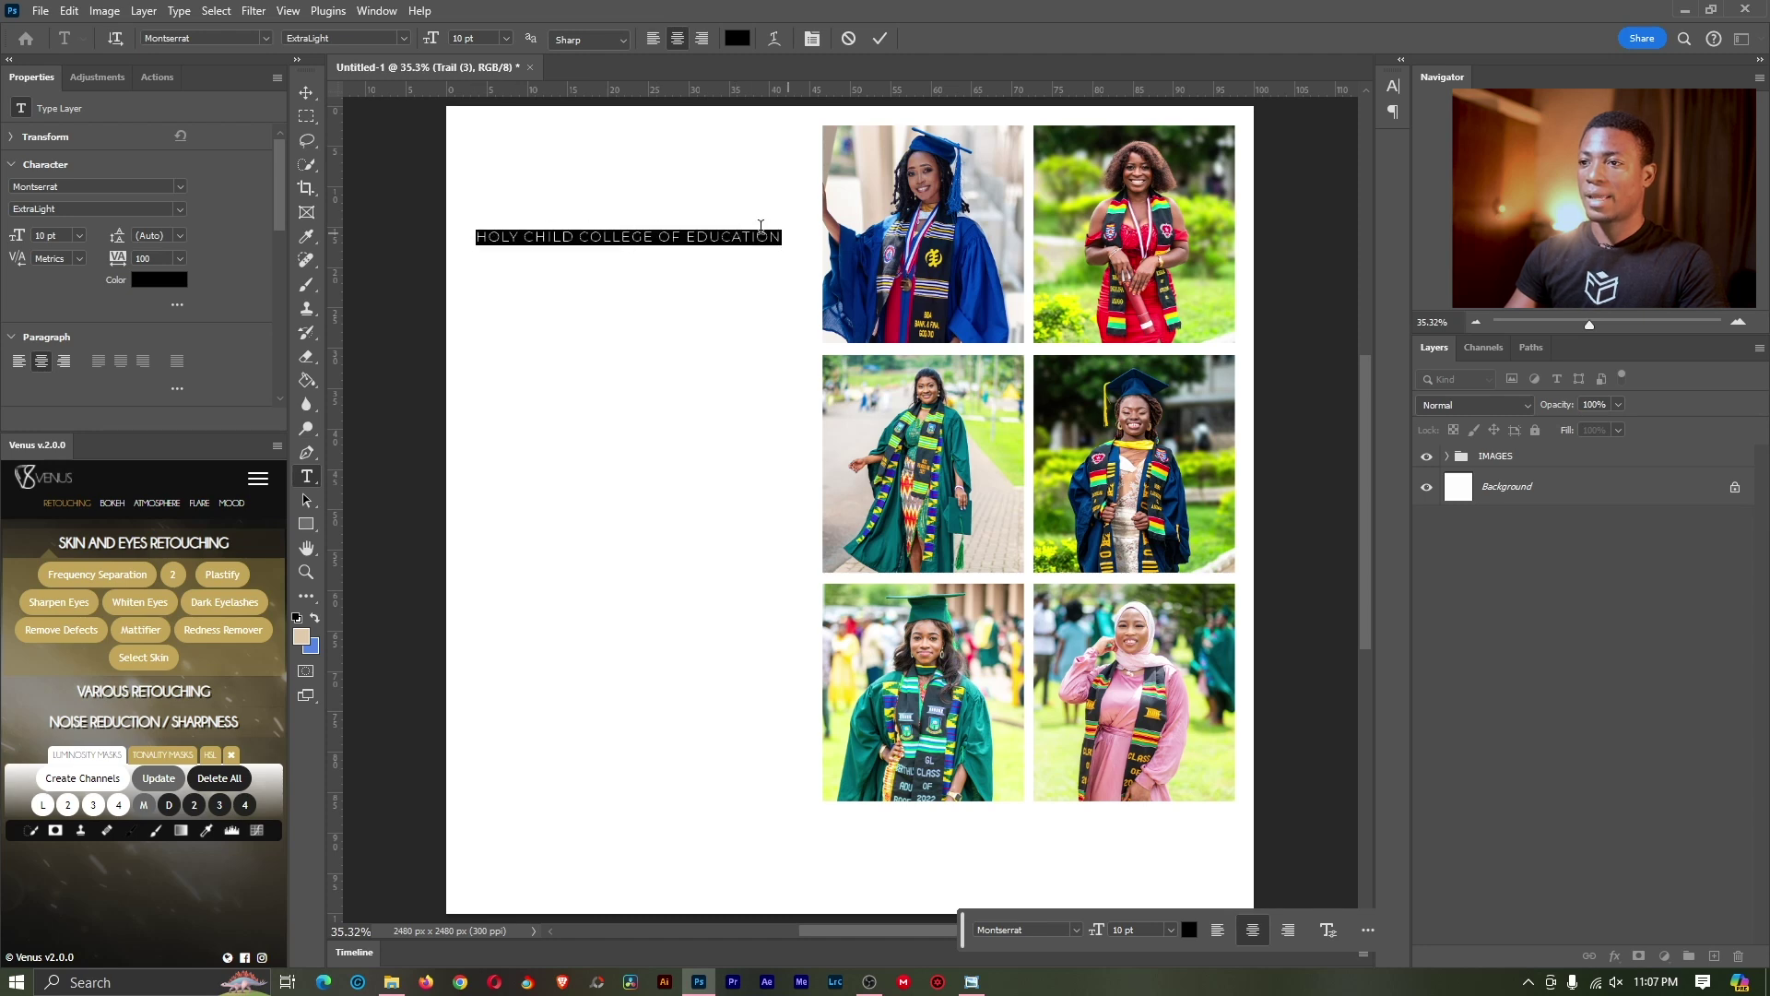
left_click(402, 38)
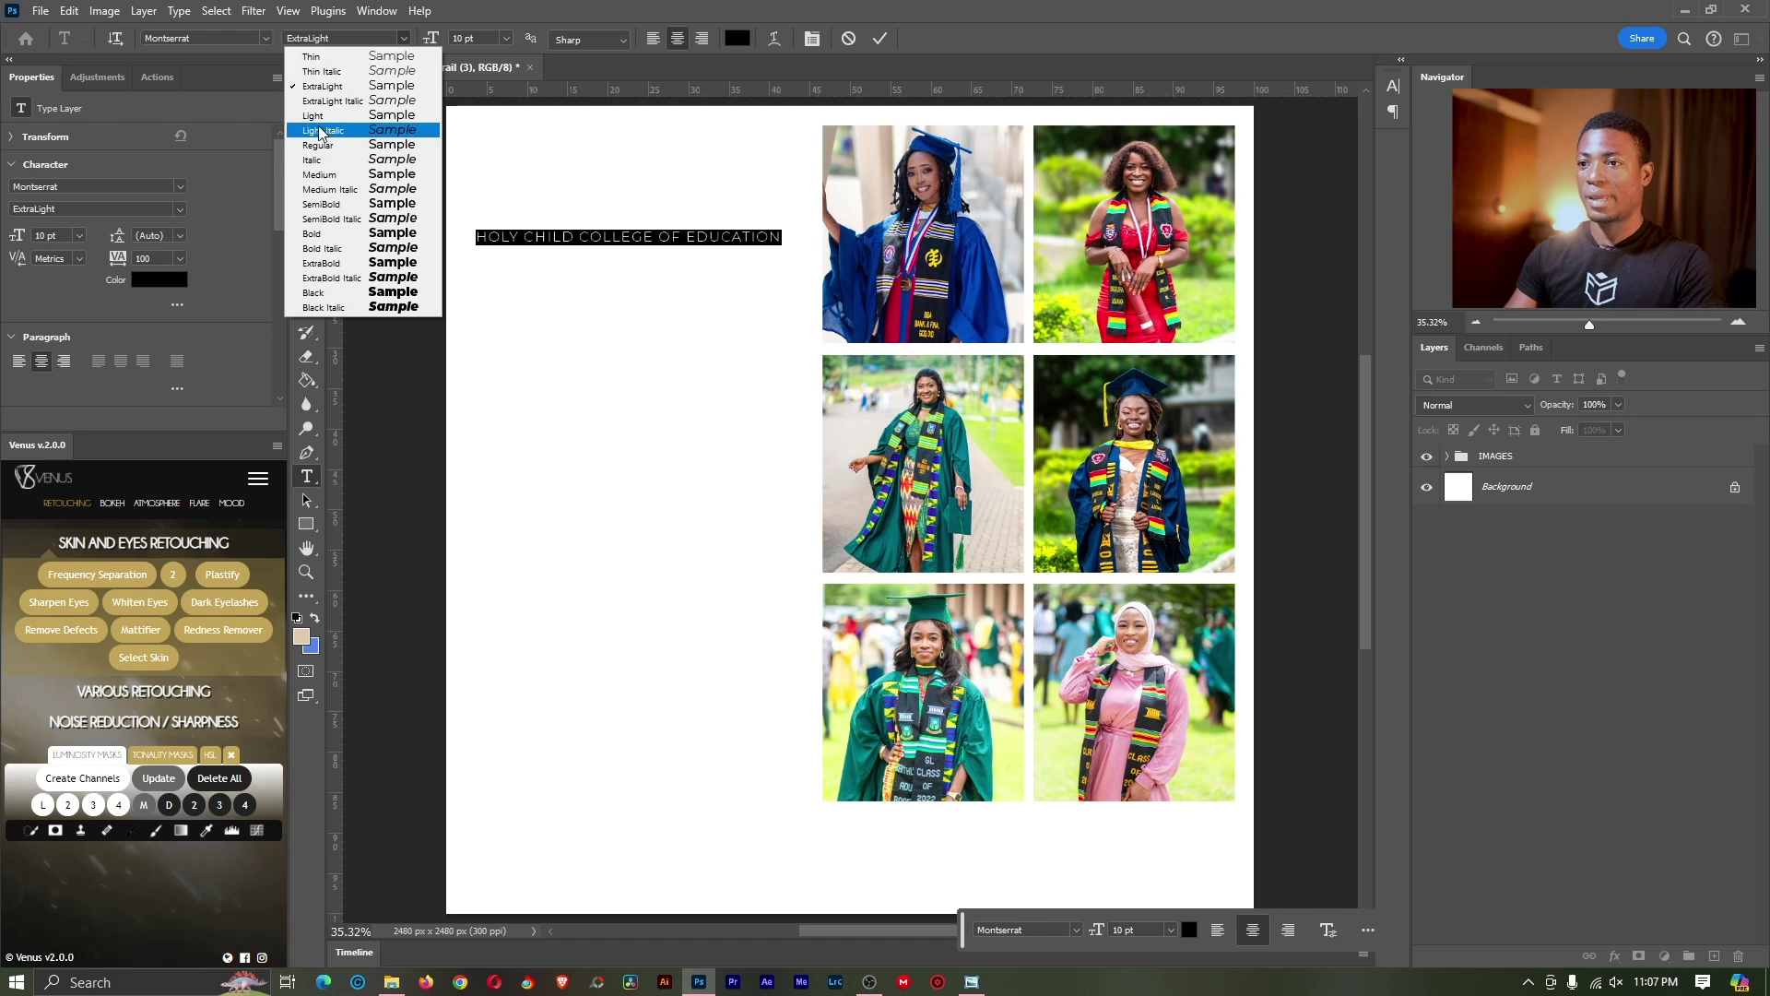
left_click(362, 173)
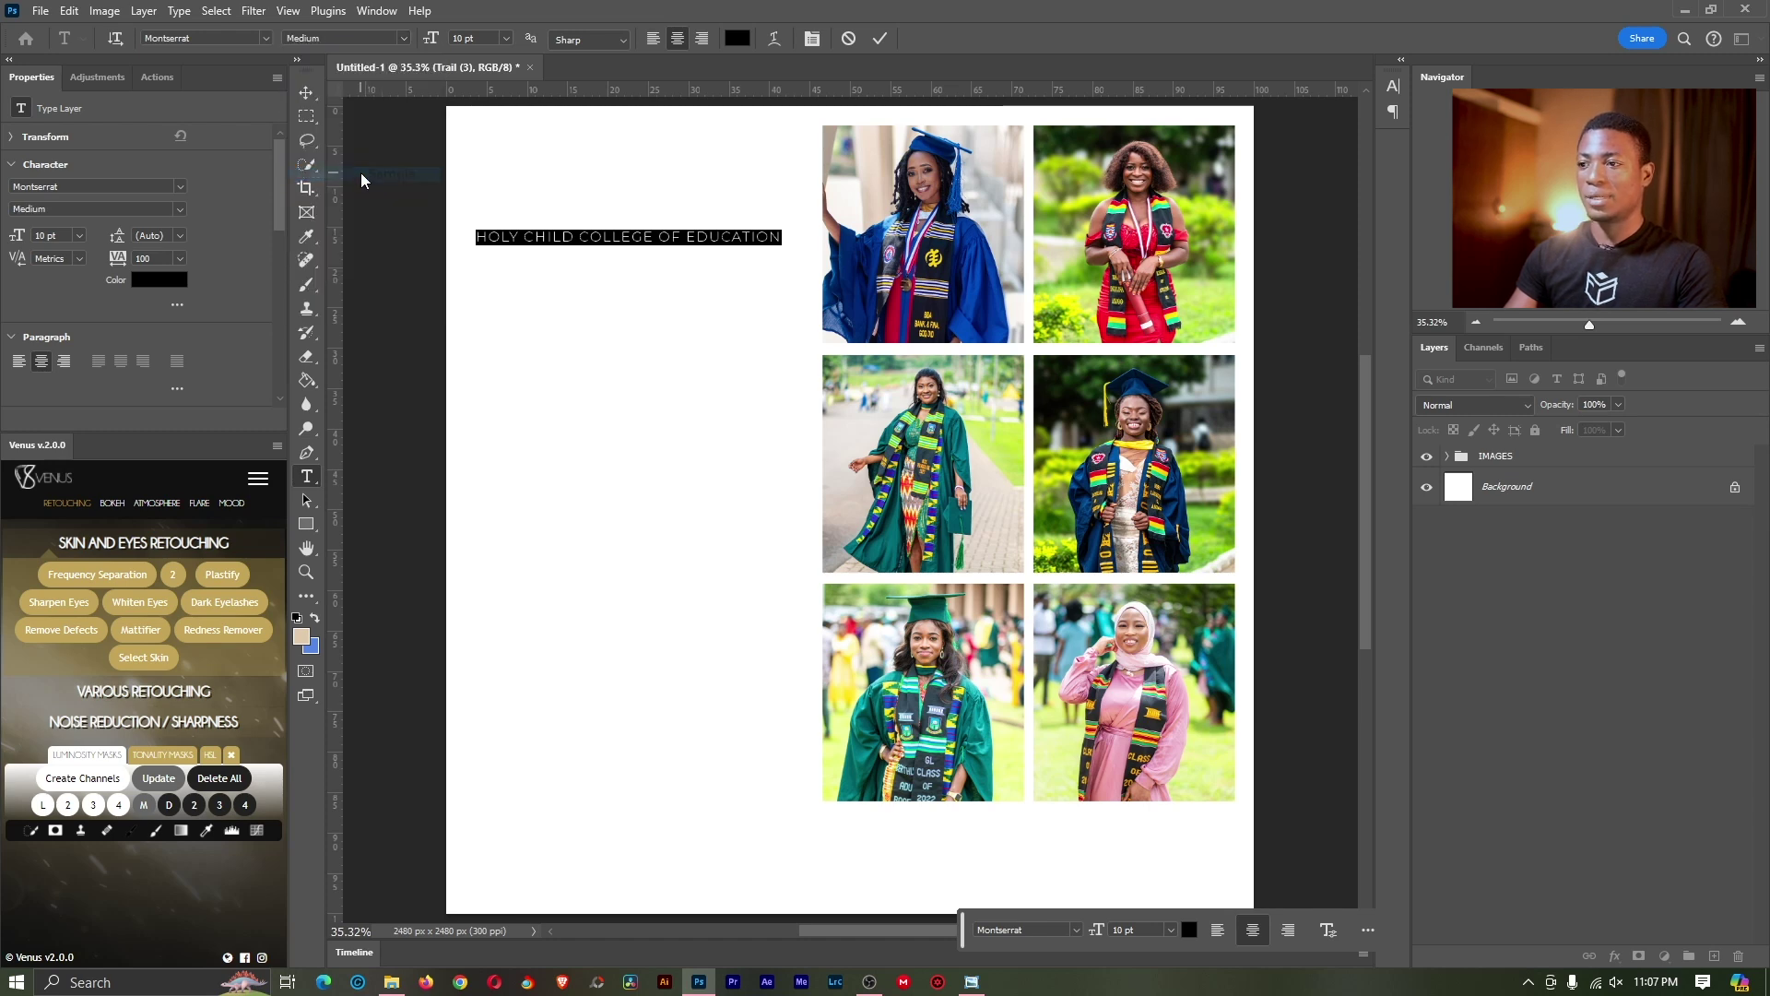
Step: Add two more lines beneath the college name in the same text object, reading GRADUATION and PHOTOSHOOT
left_click(780, 236)
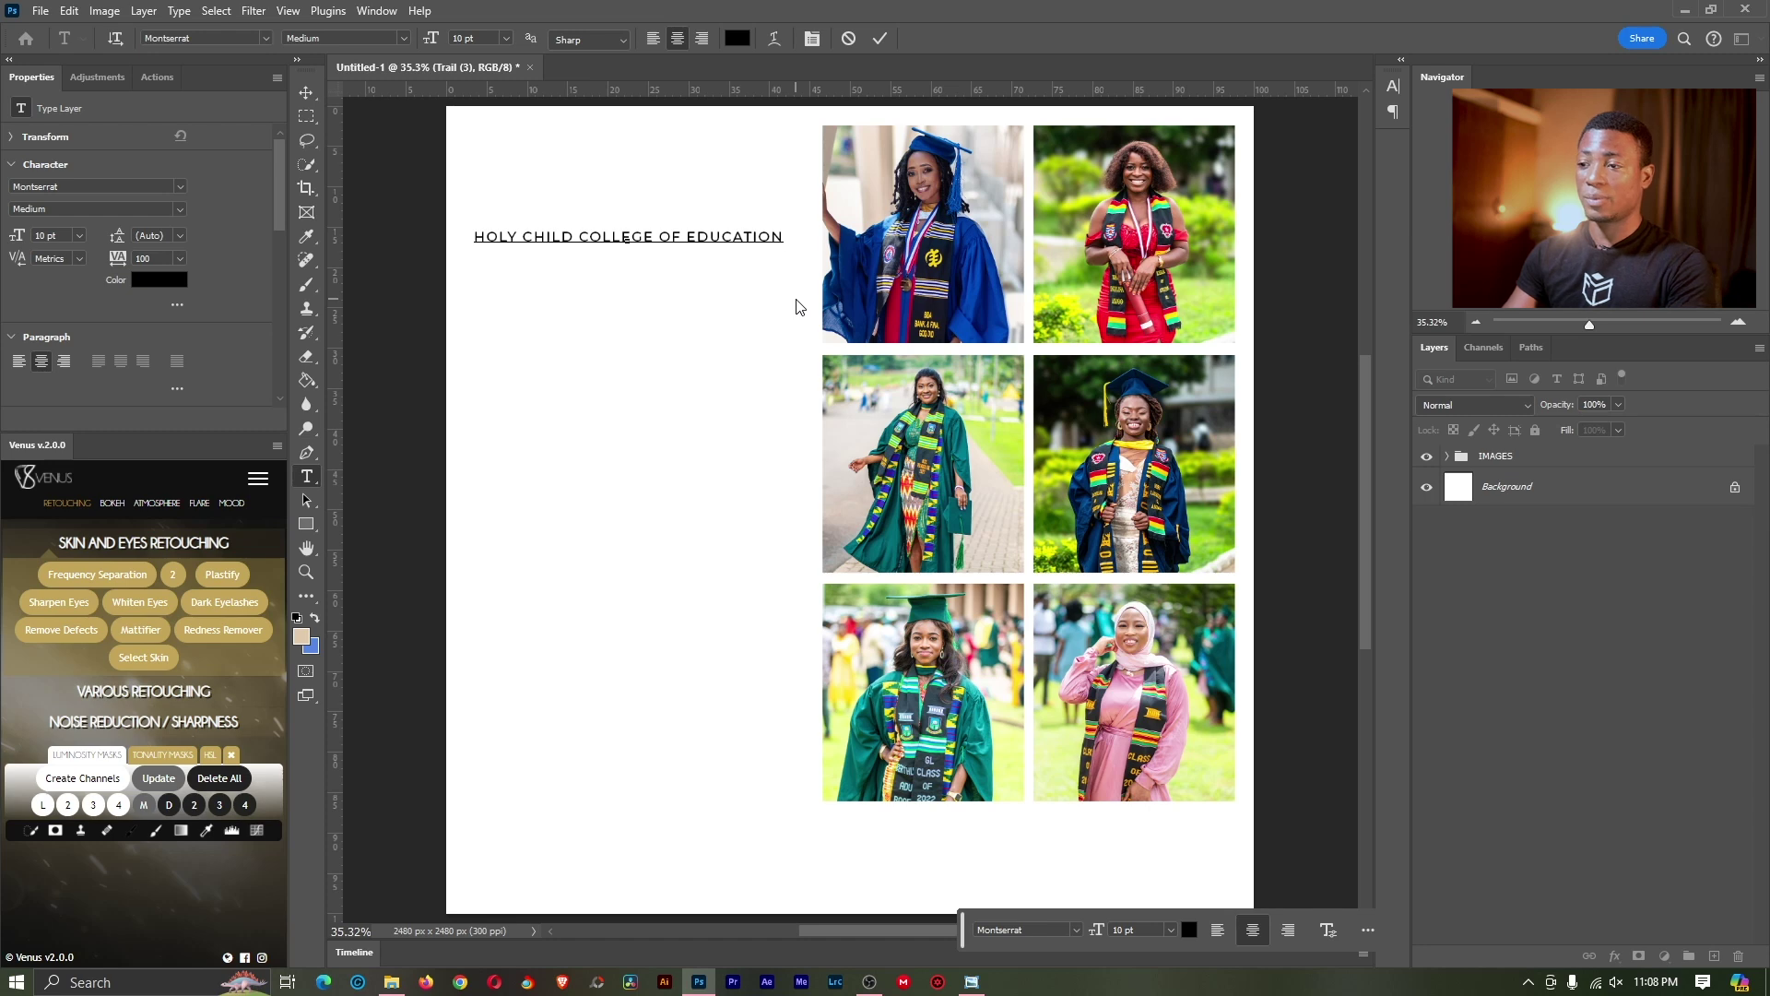
key("Return")
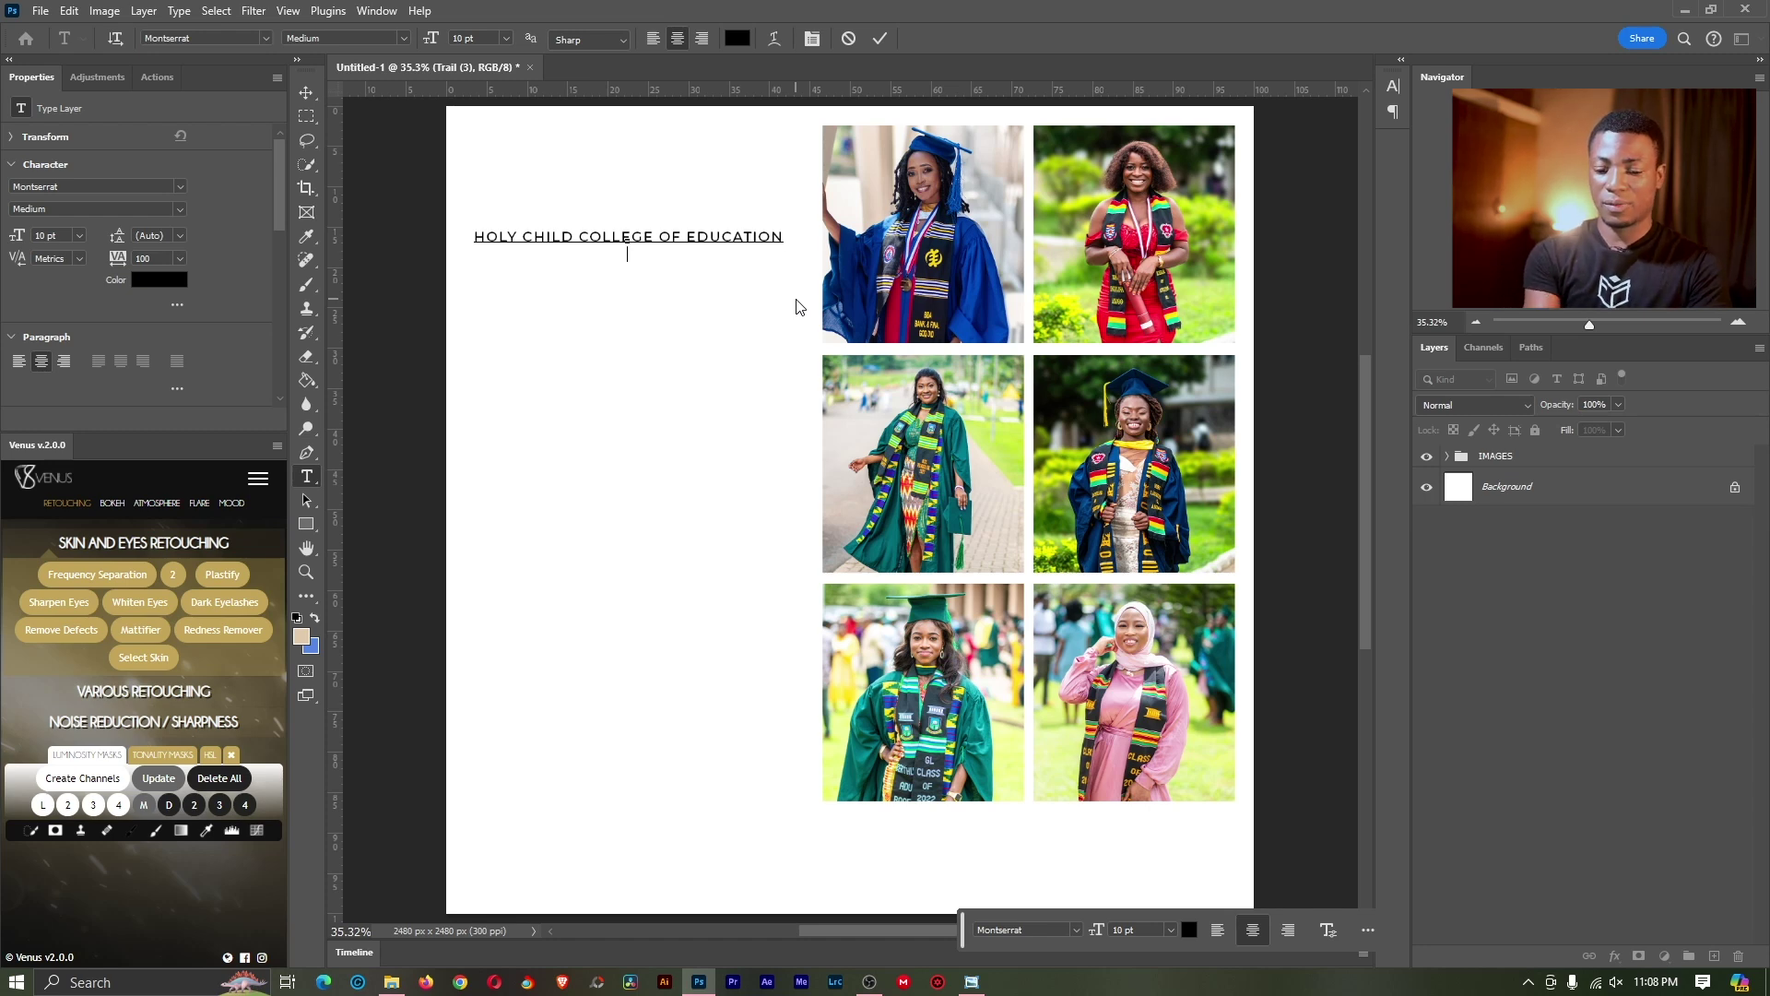
type("GRA")
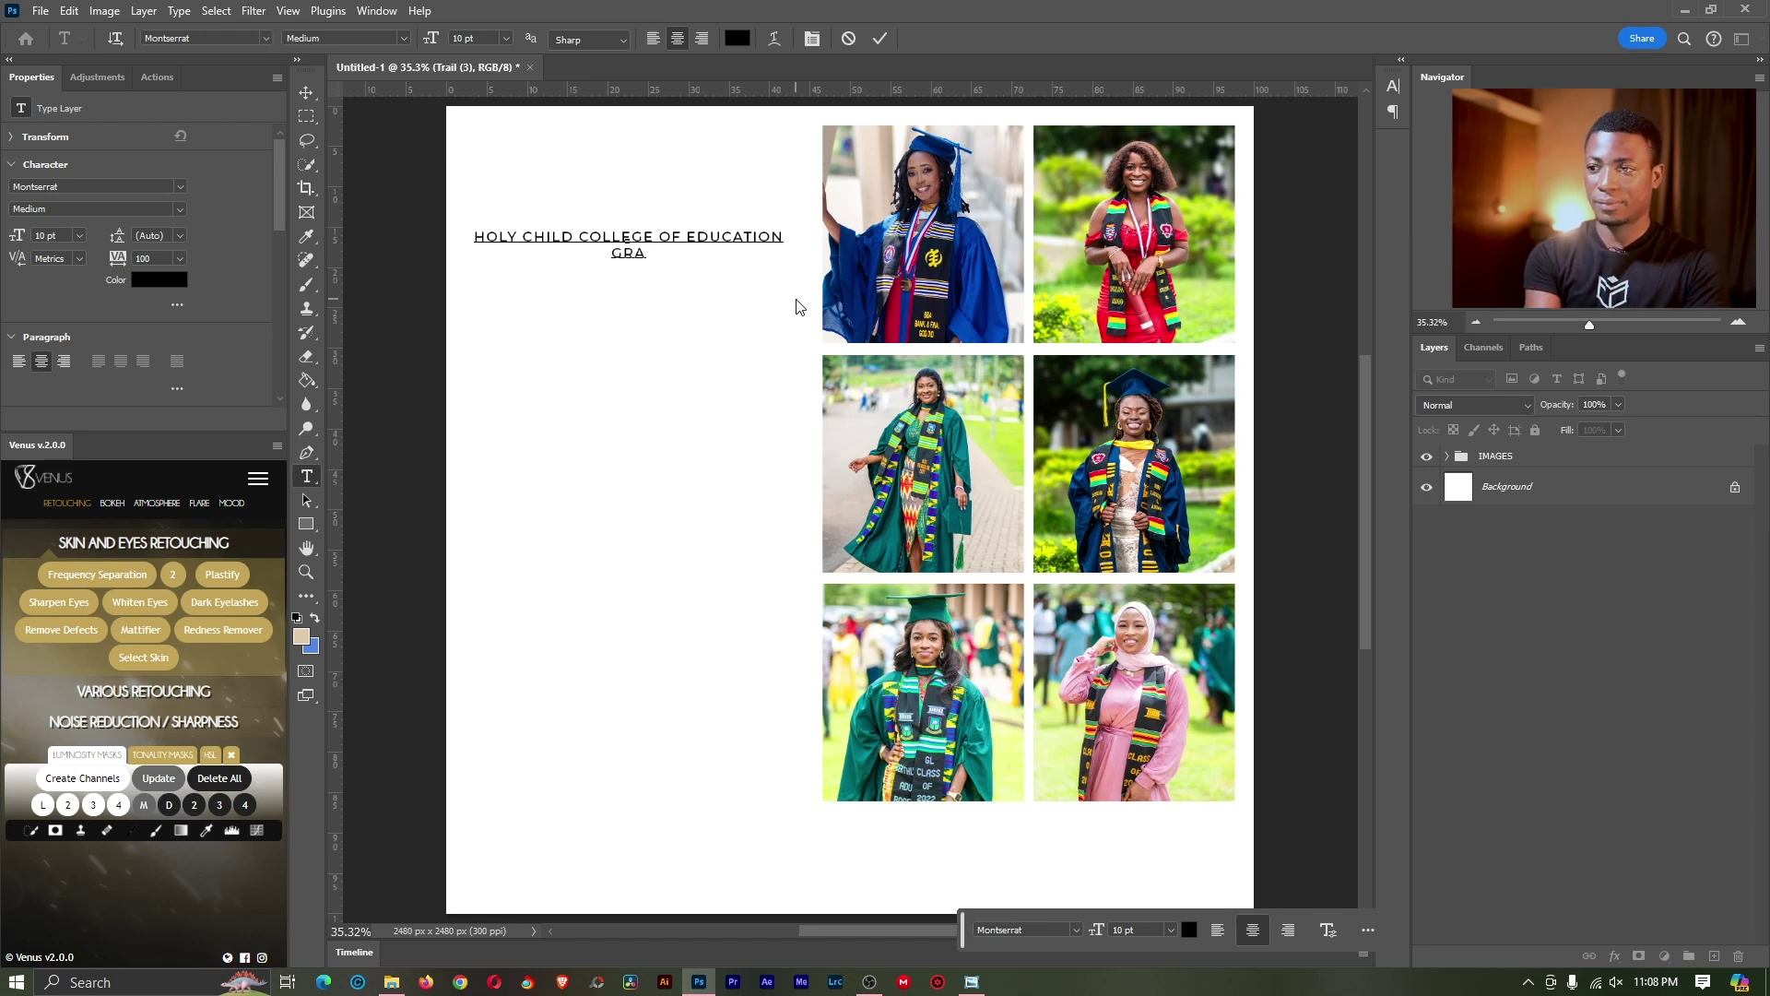
type("DUATION")
key("Return")
type("PHOTOSHOOT")
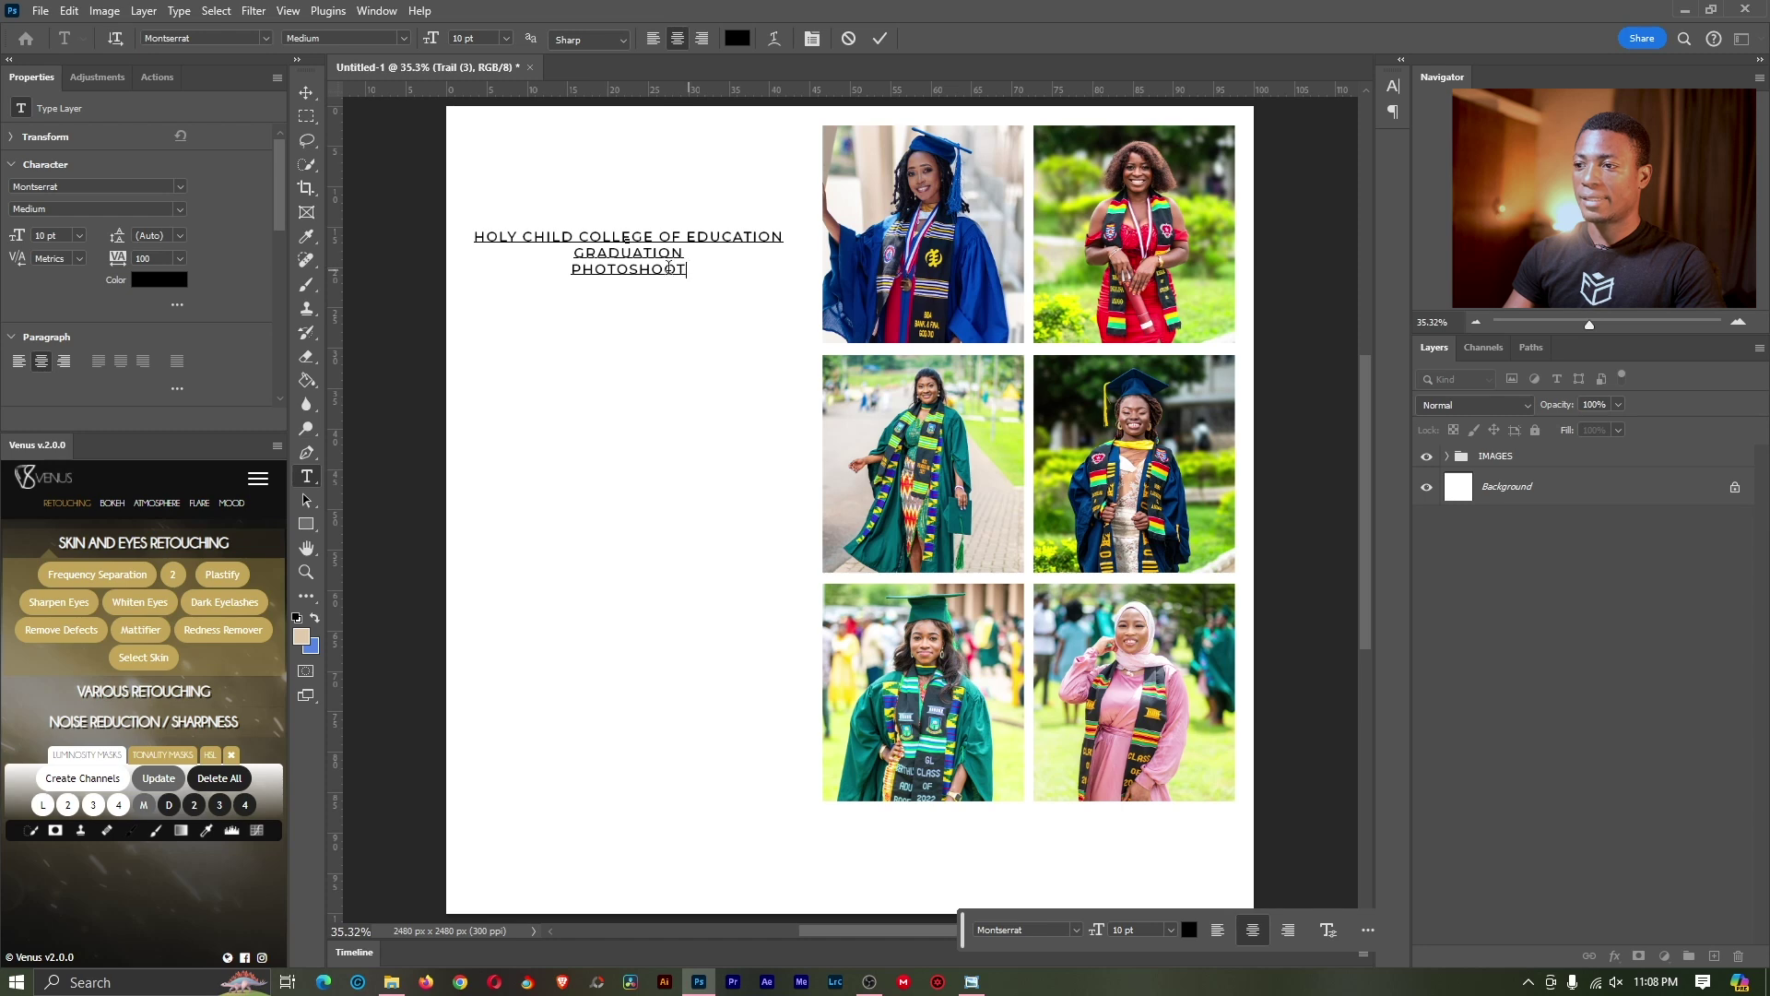
Step: Format the GRADUATION and PHOTOSHOOT lines as 30 pt KiloGram Regular
left_click_drag(686, 268, 565, 249)
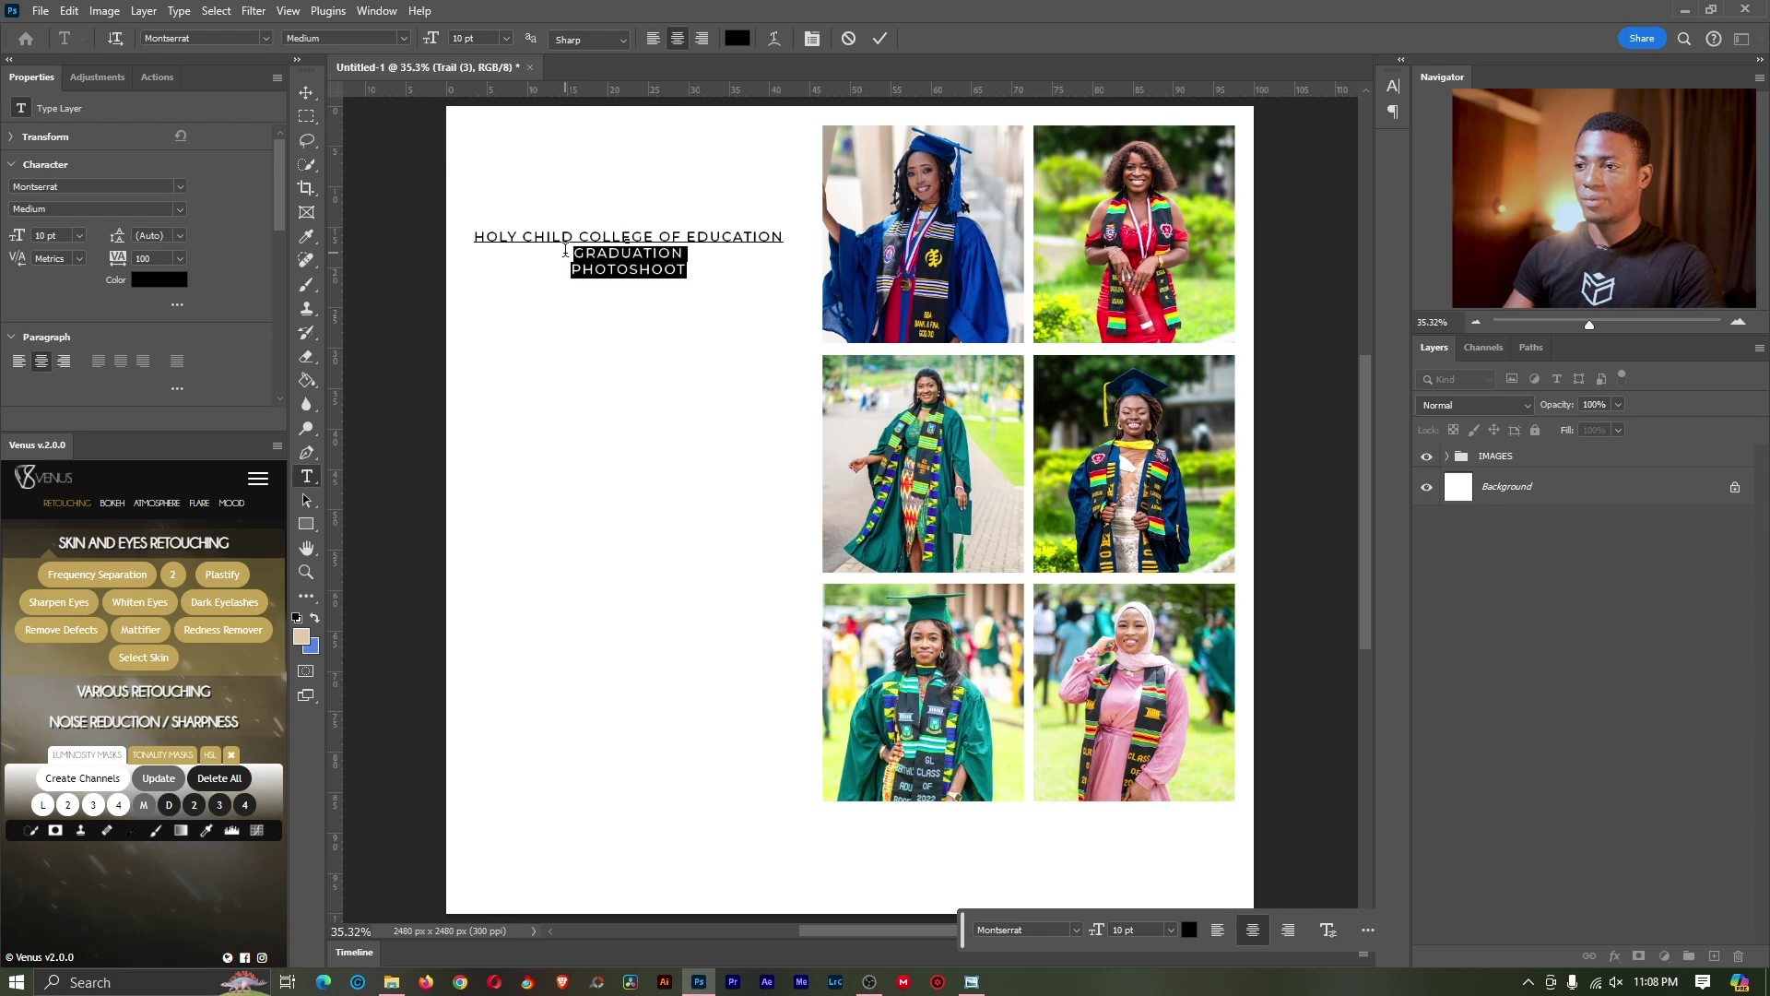
left_click(506, 41)
left_click(497, 236)
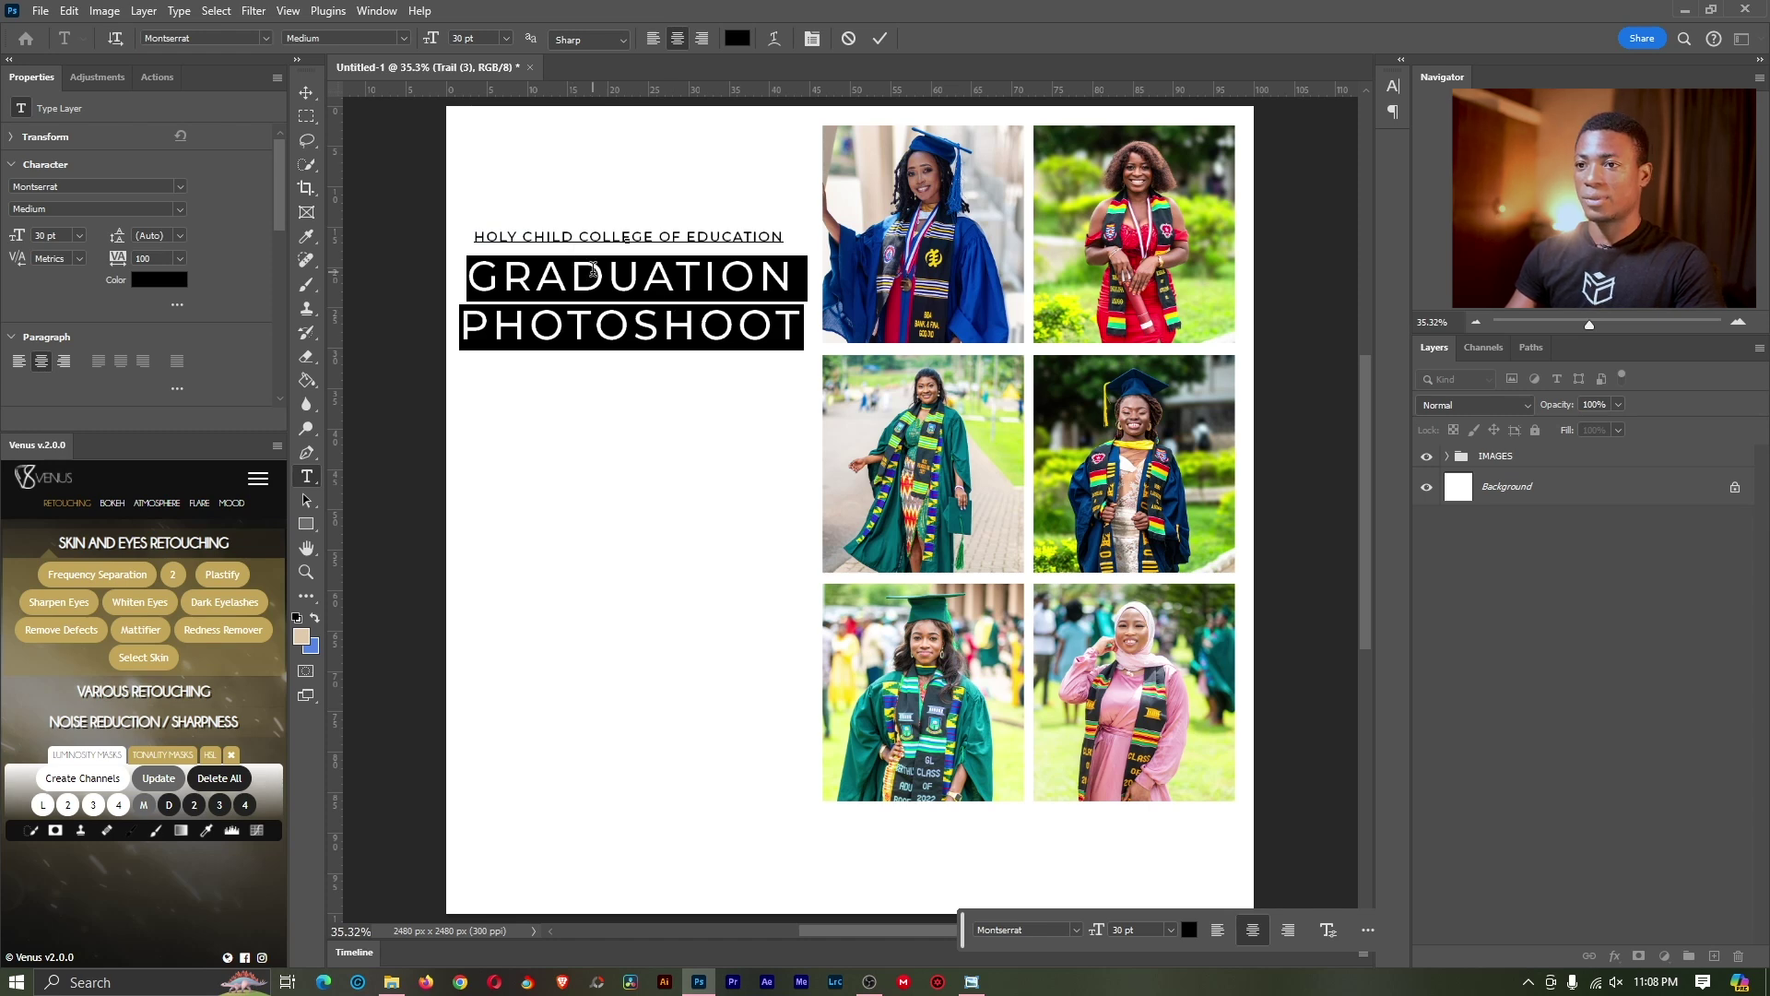
left_click(265, 37)
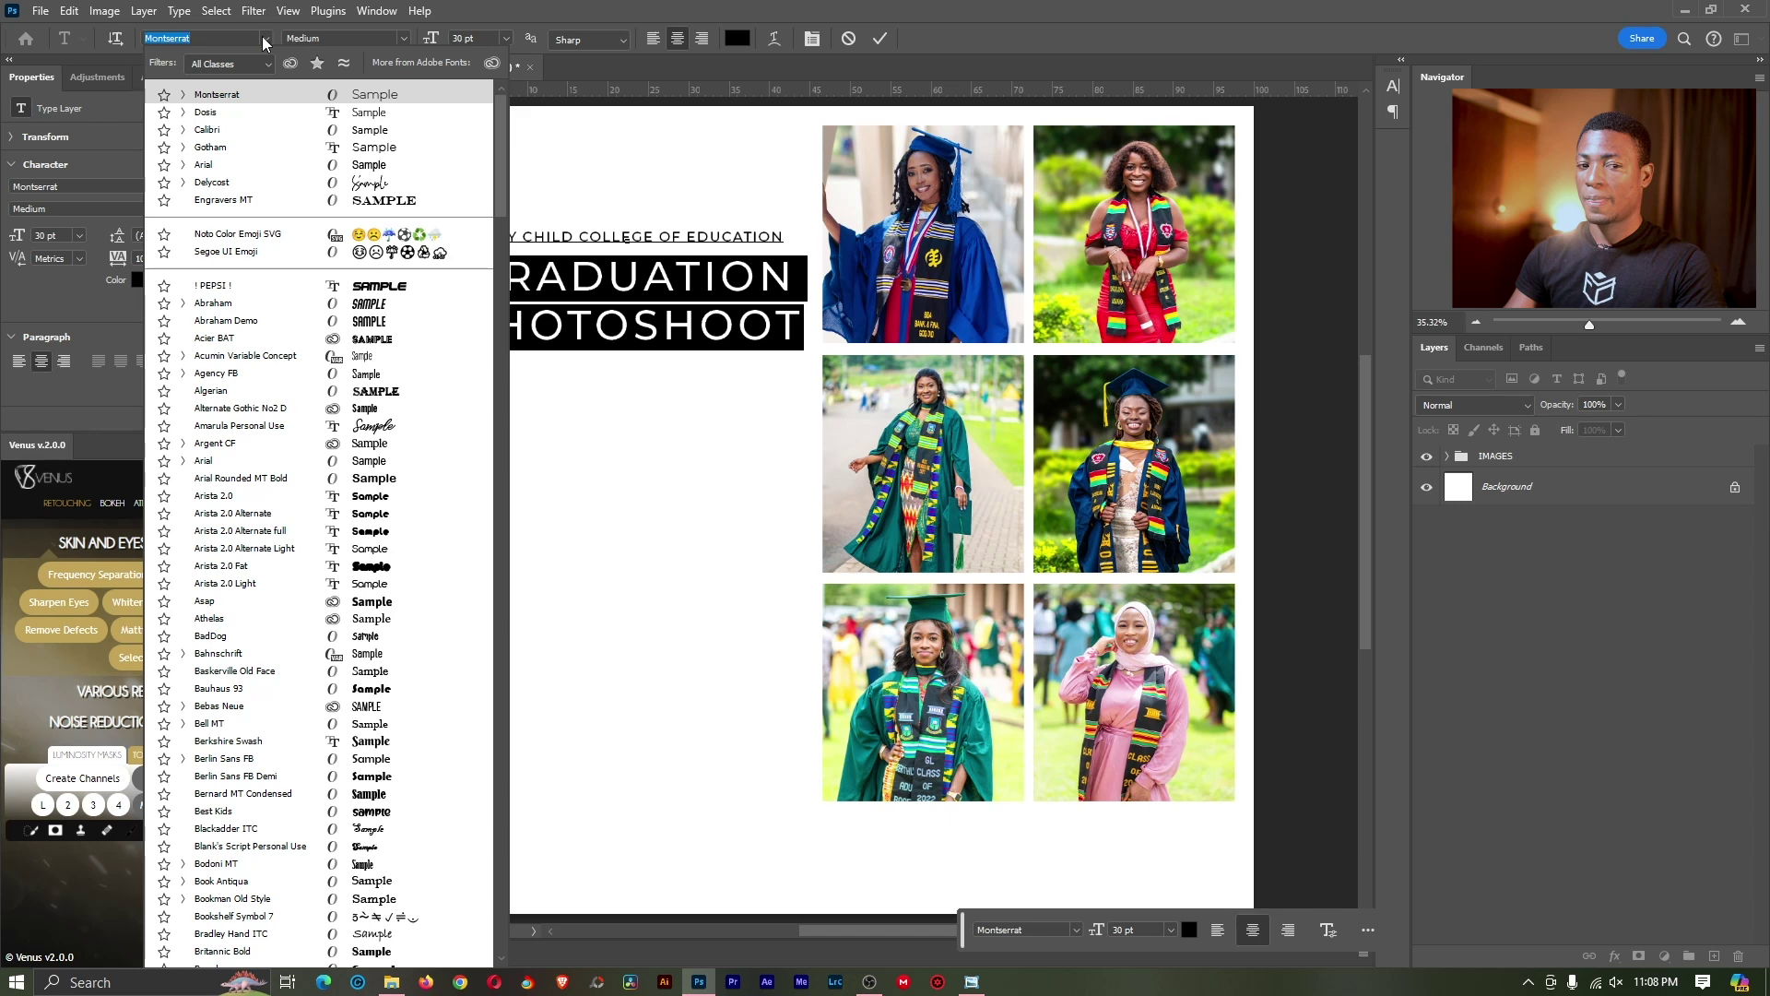
left_click(232, 38)
key("BackSpace")
key("BackSpace")
key("BackSpace")
key("BackSpace")
key("BackSpace")
key("BackSpace")
key("BackSpace")
key("BackSpace")
key("BackSpace")
key("BackSpace")
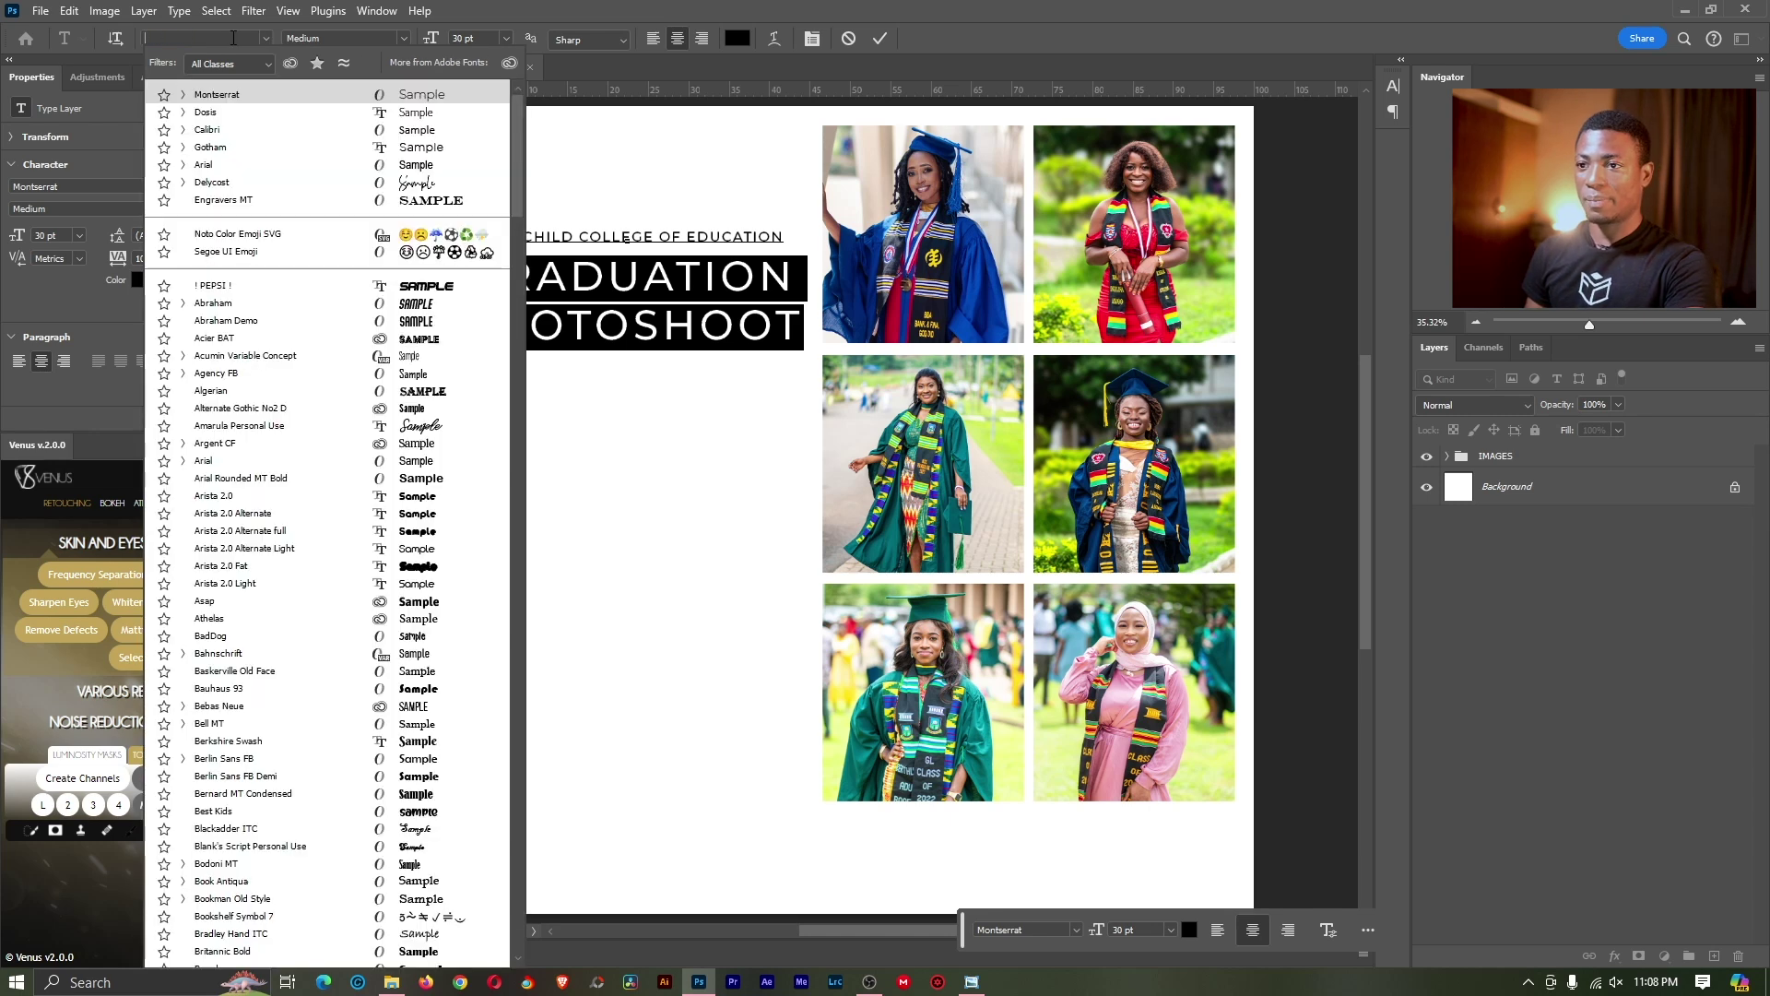
type("KILO")
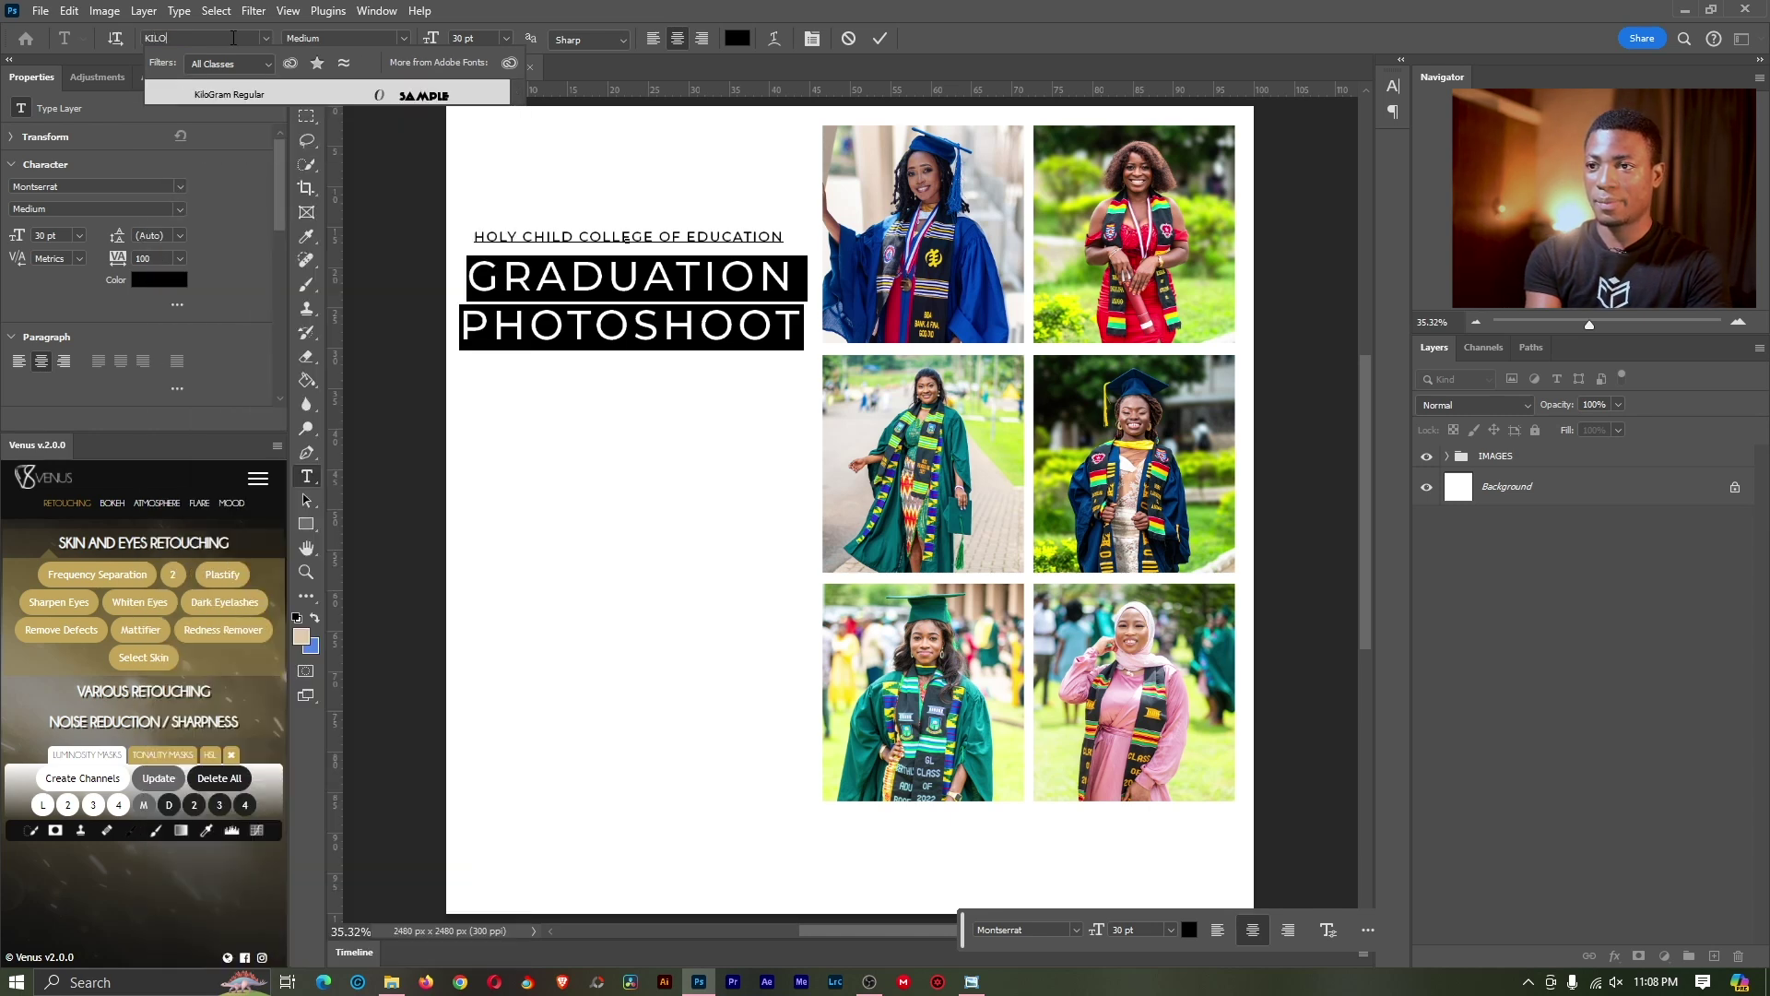
left_click(264, 90)
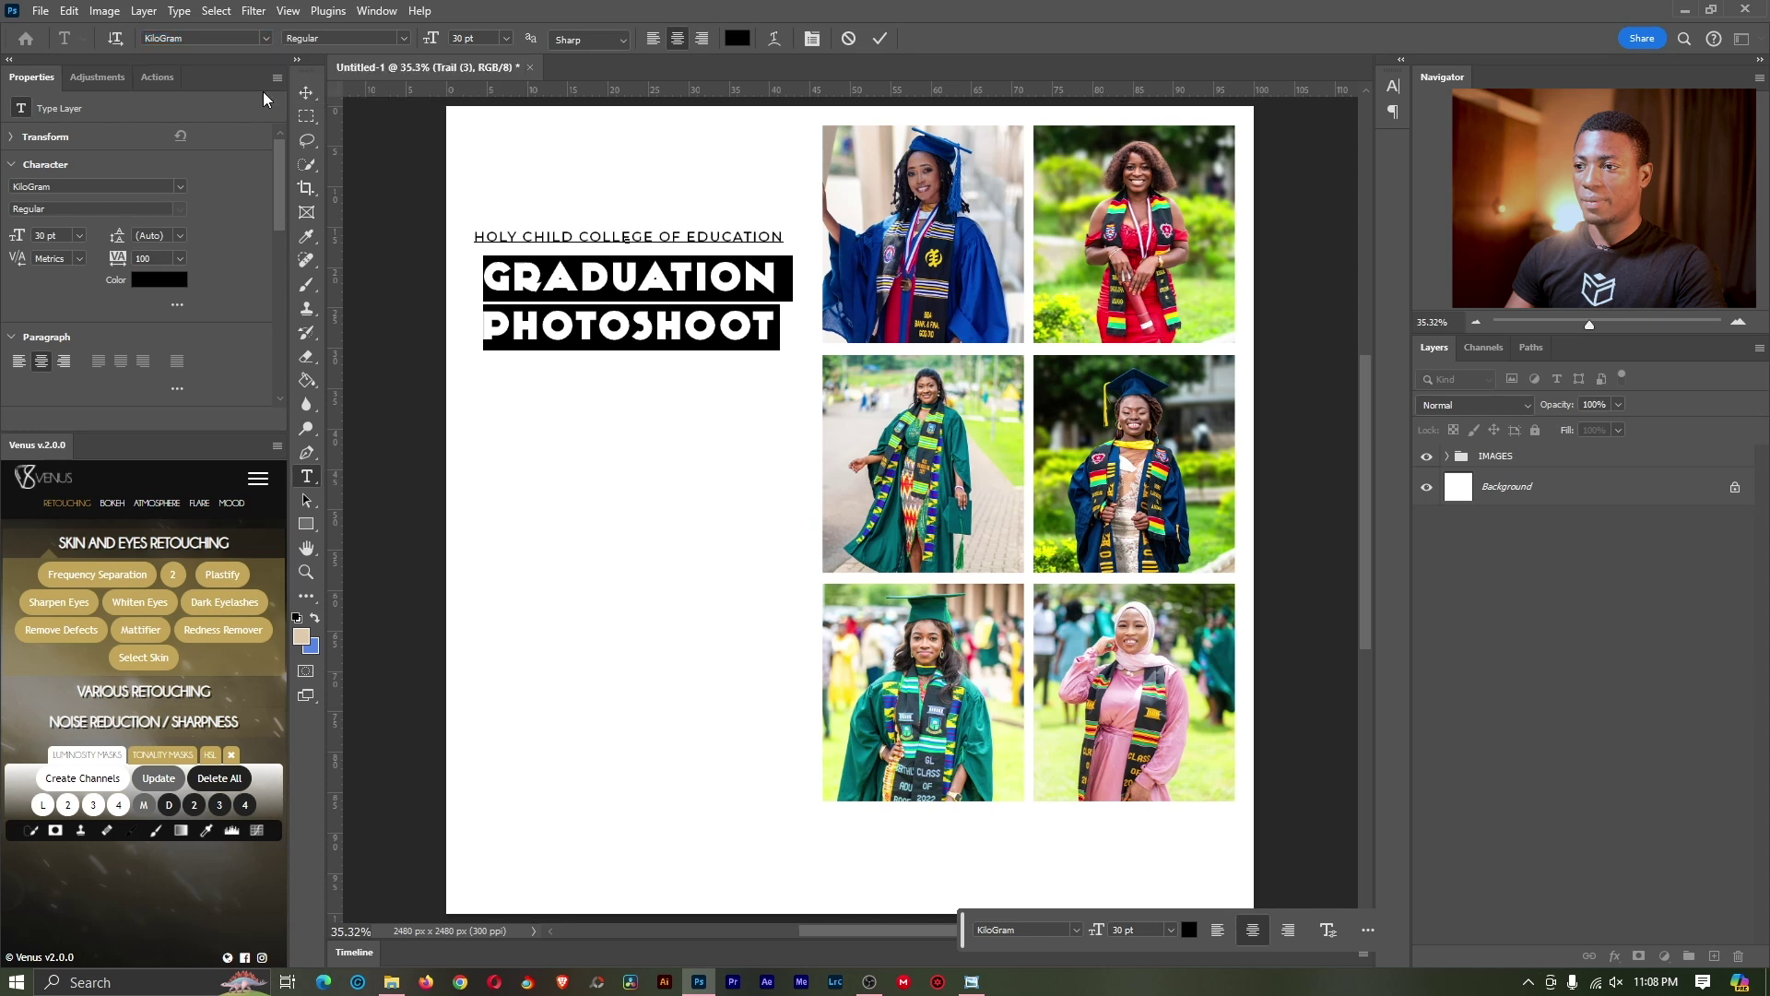
Step: Enlarge the GRADUATION and PHOTOSHOOT lines to 36 pt and clear the text selection
left_click_drag(428, 38, 433, 38)
left_click(505, 38)
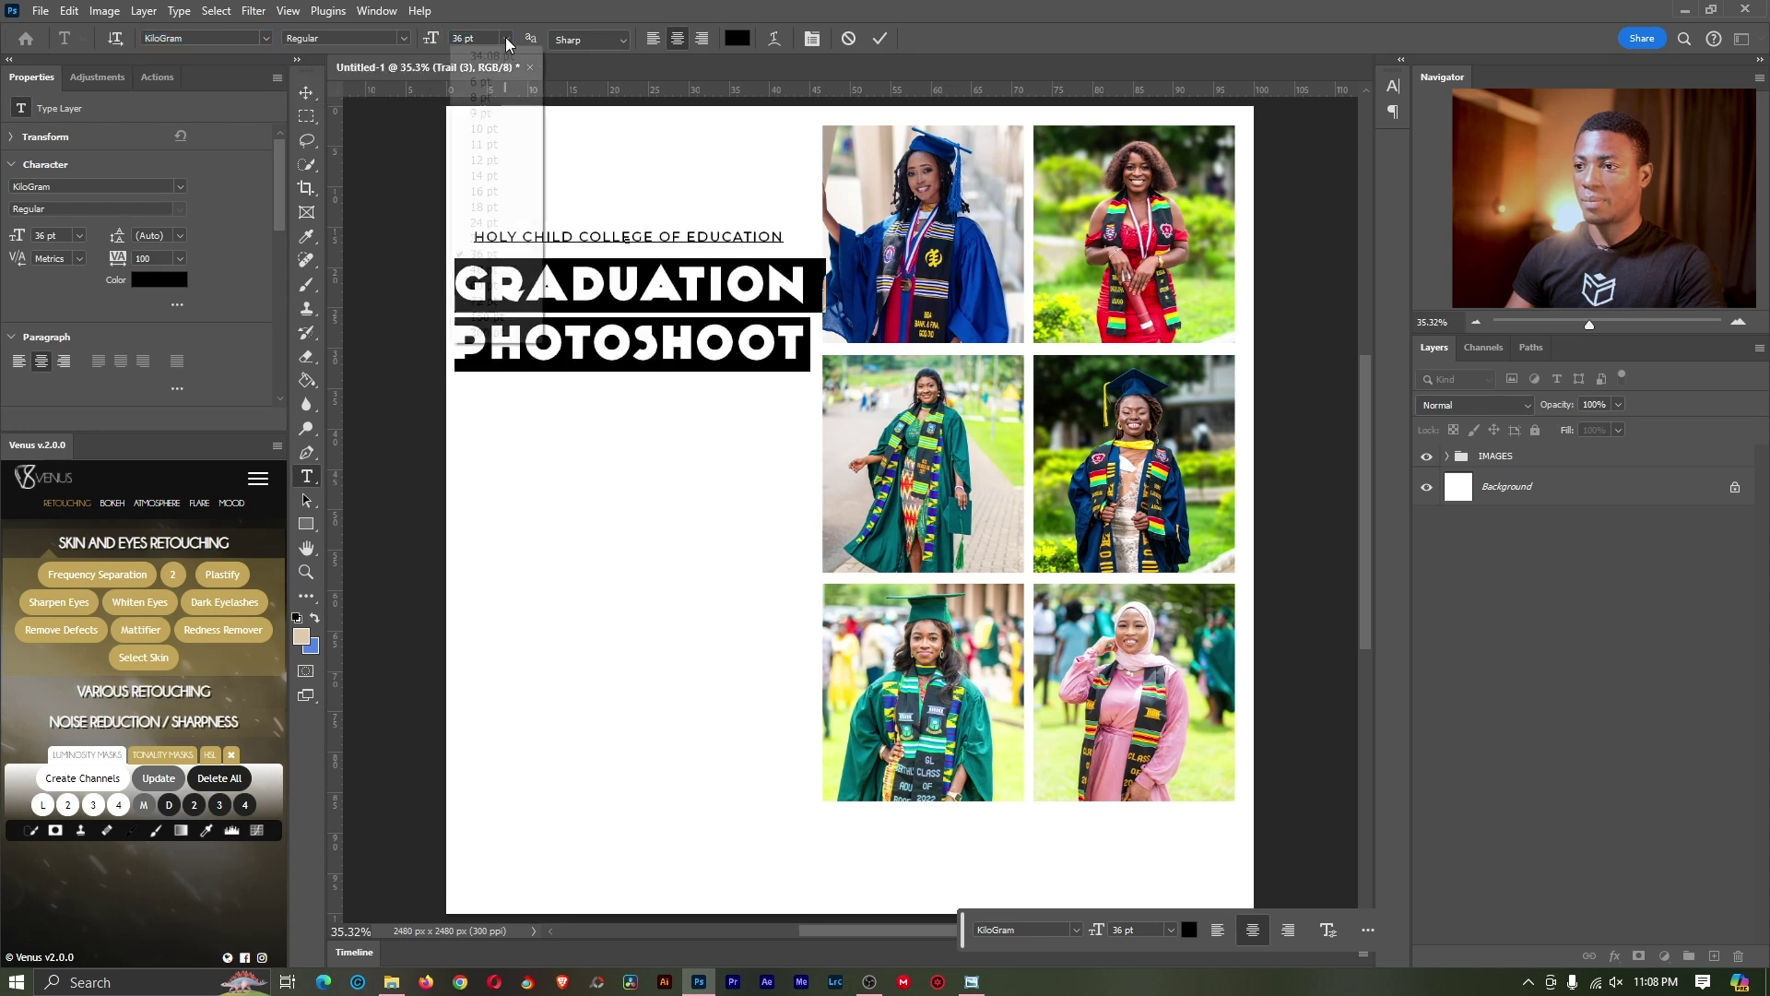
left_click(489, 255)
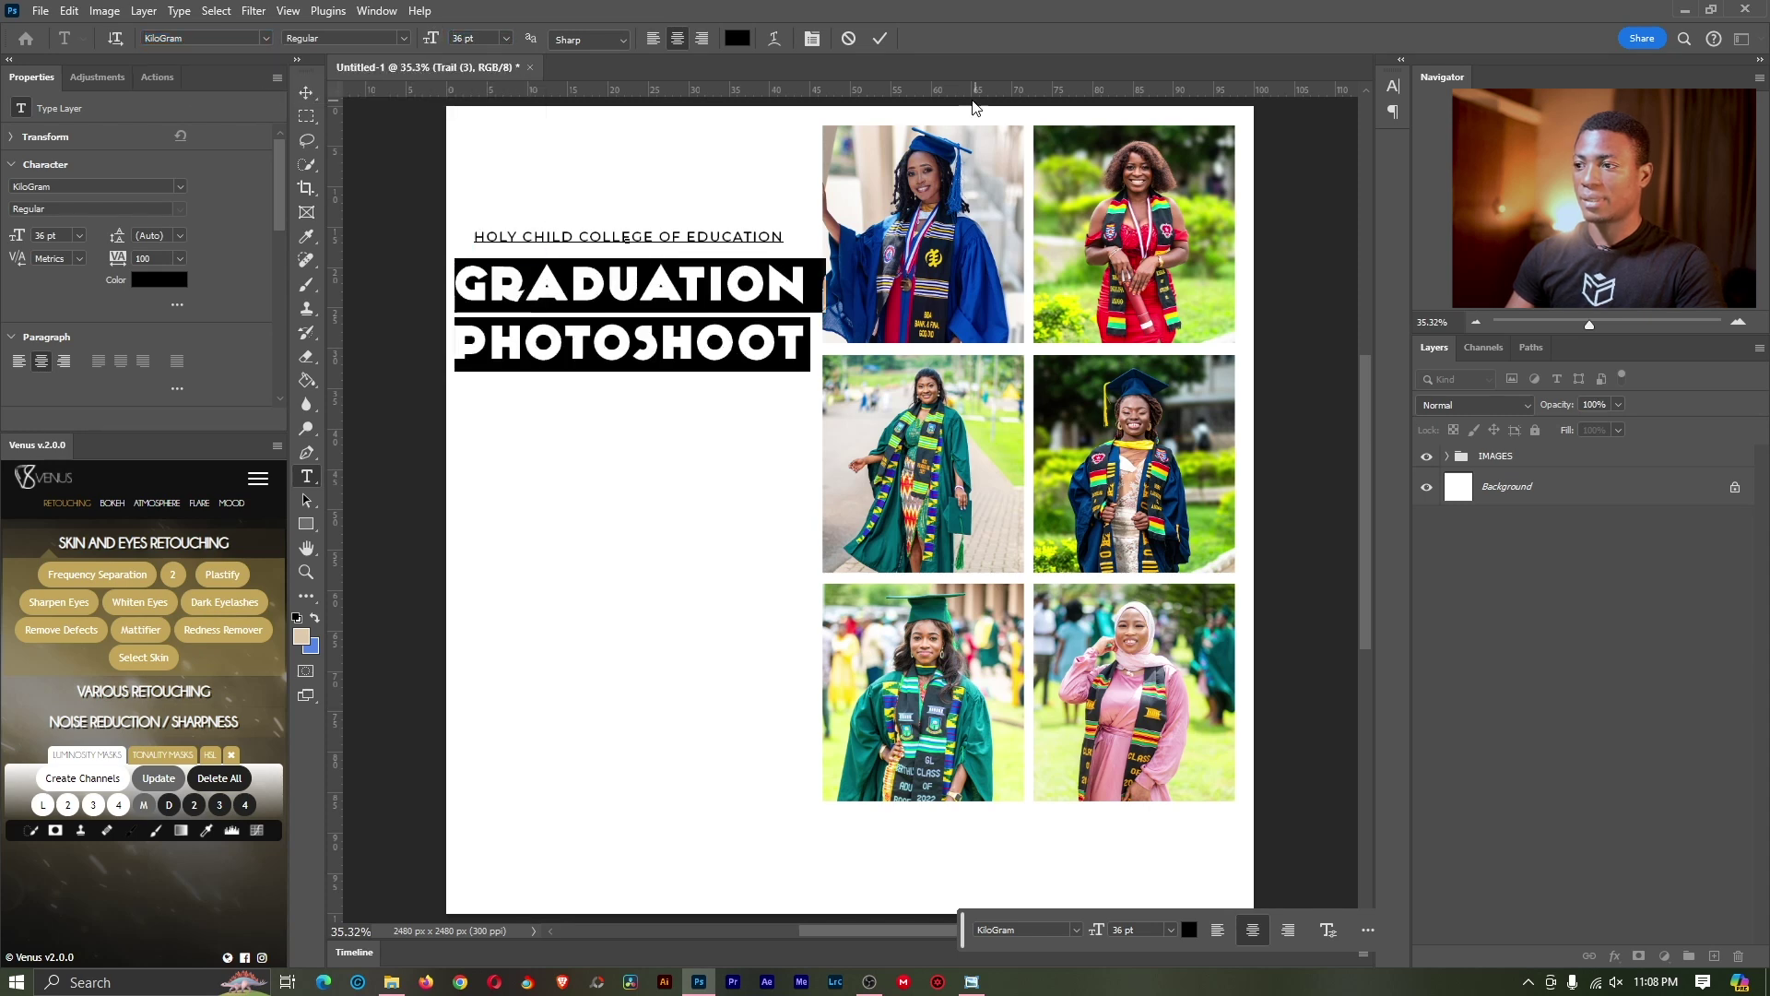
left_click(705, 300)
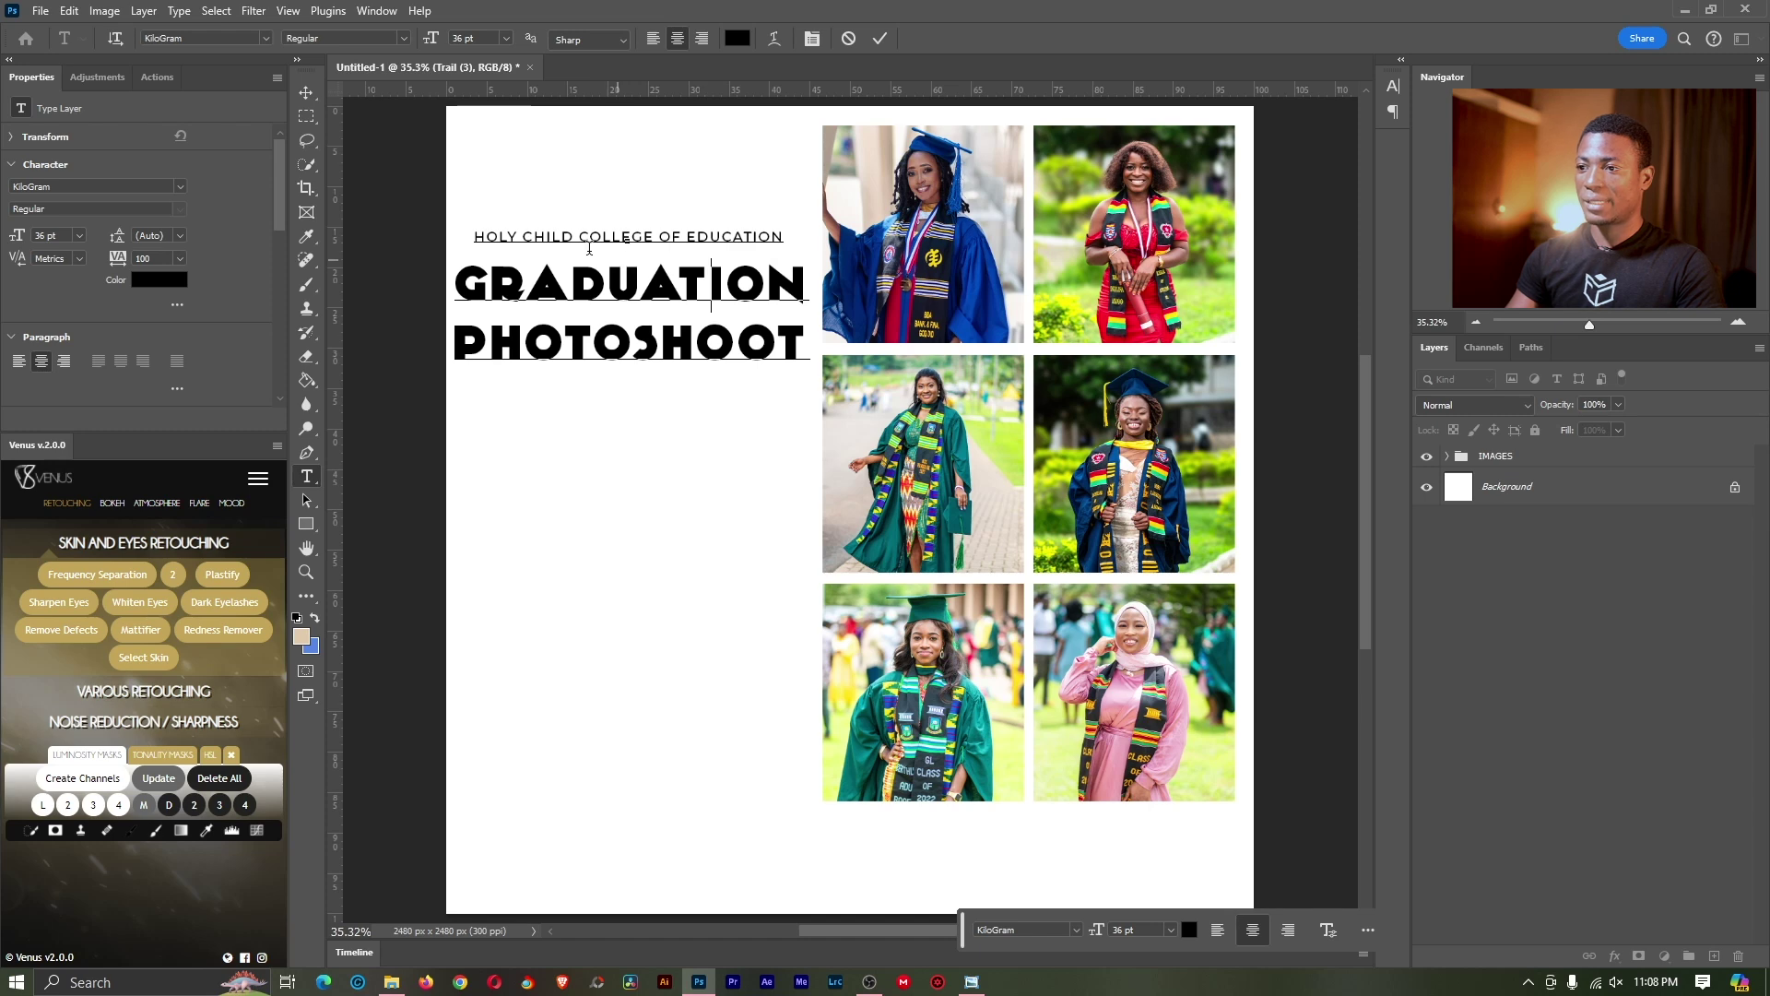
left_click_drag(474, 236, 783, 237)
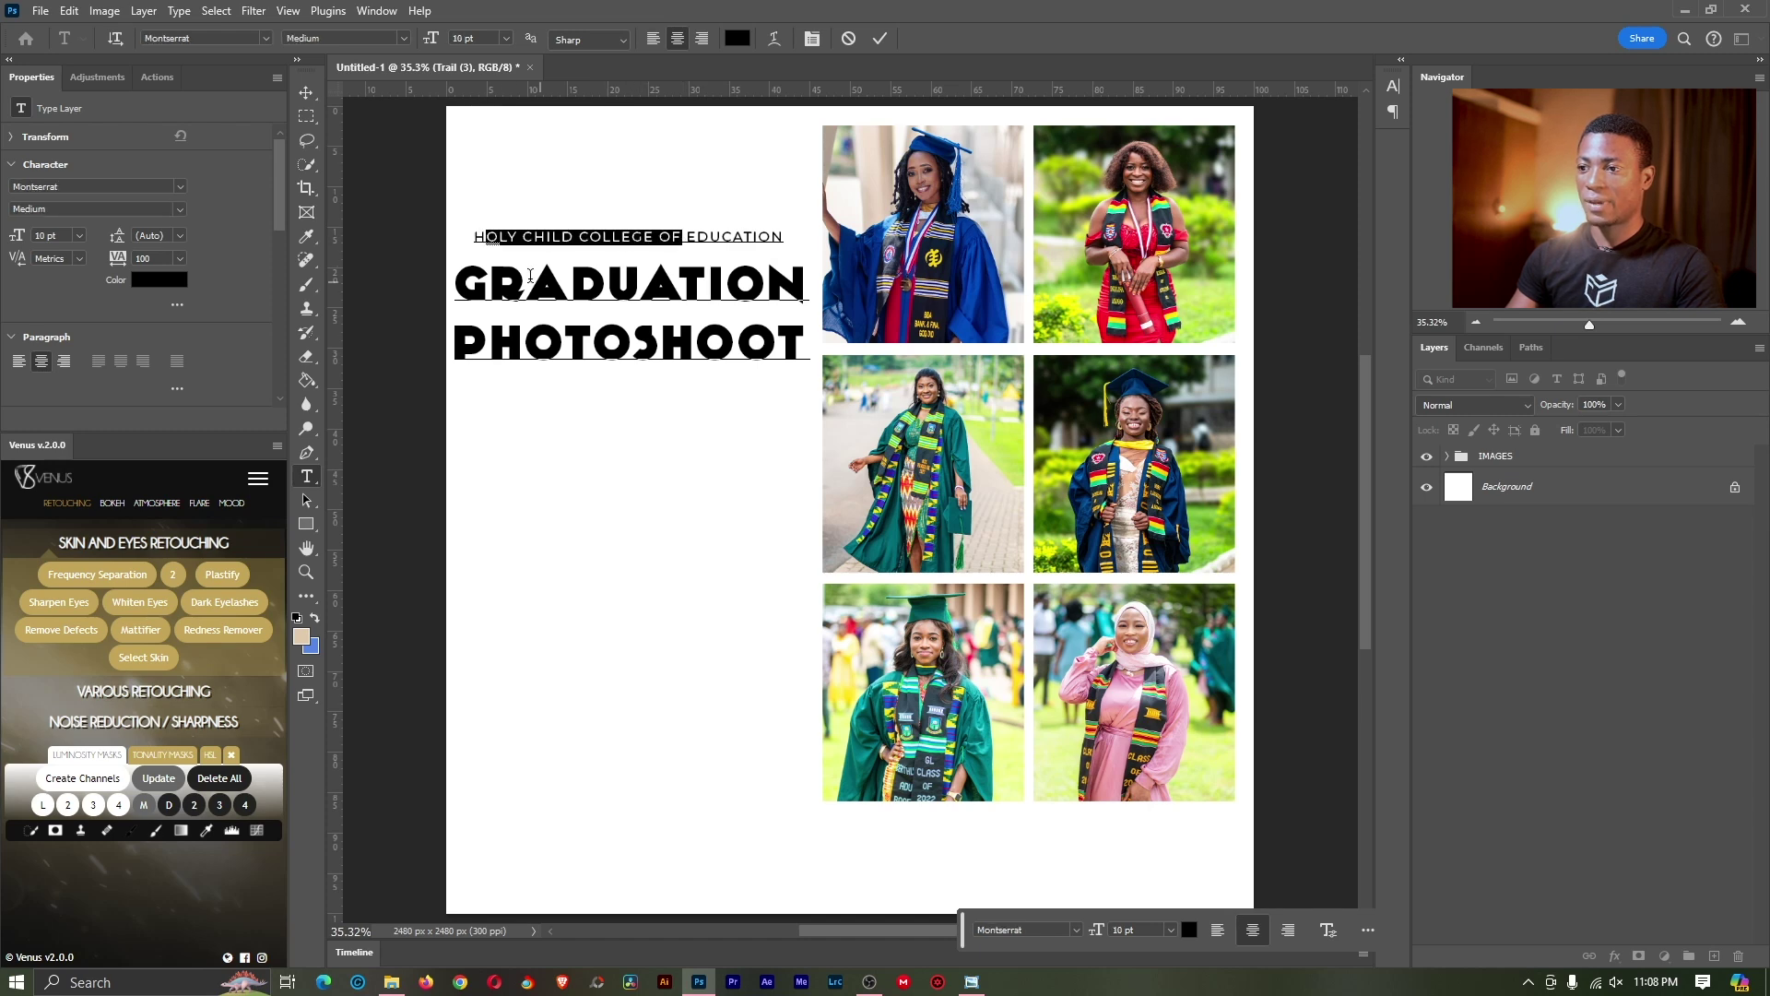
left_click_drag(524, 281, 690, 275)
left_click(711, 287)
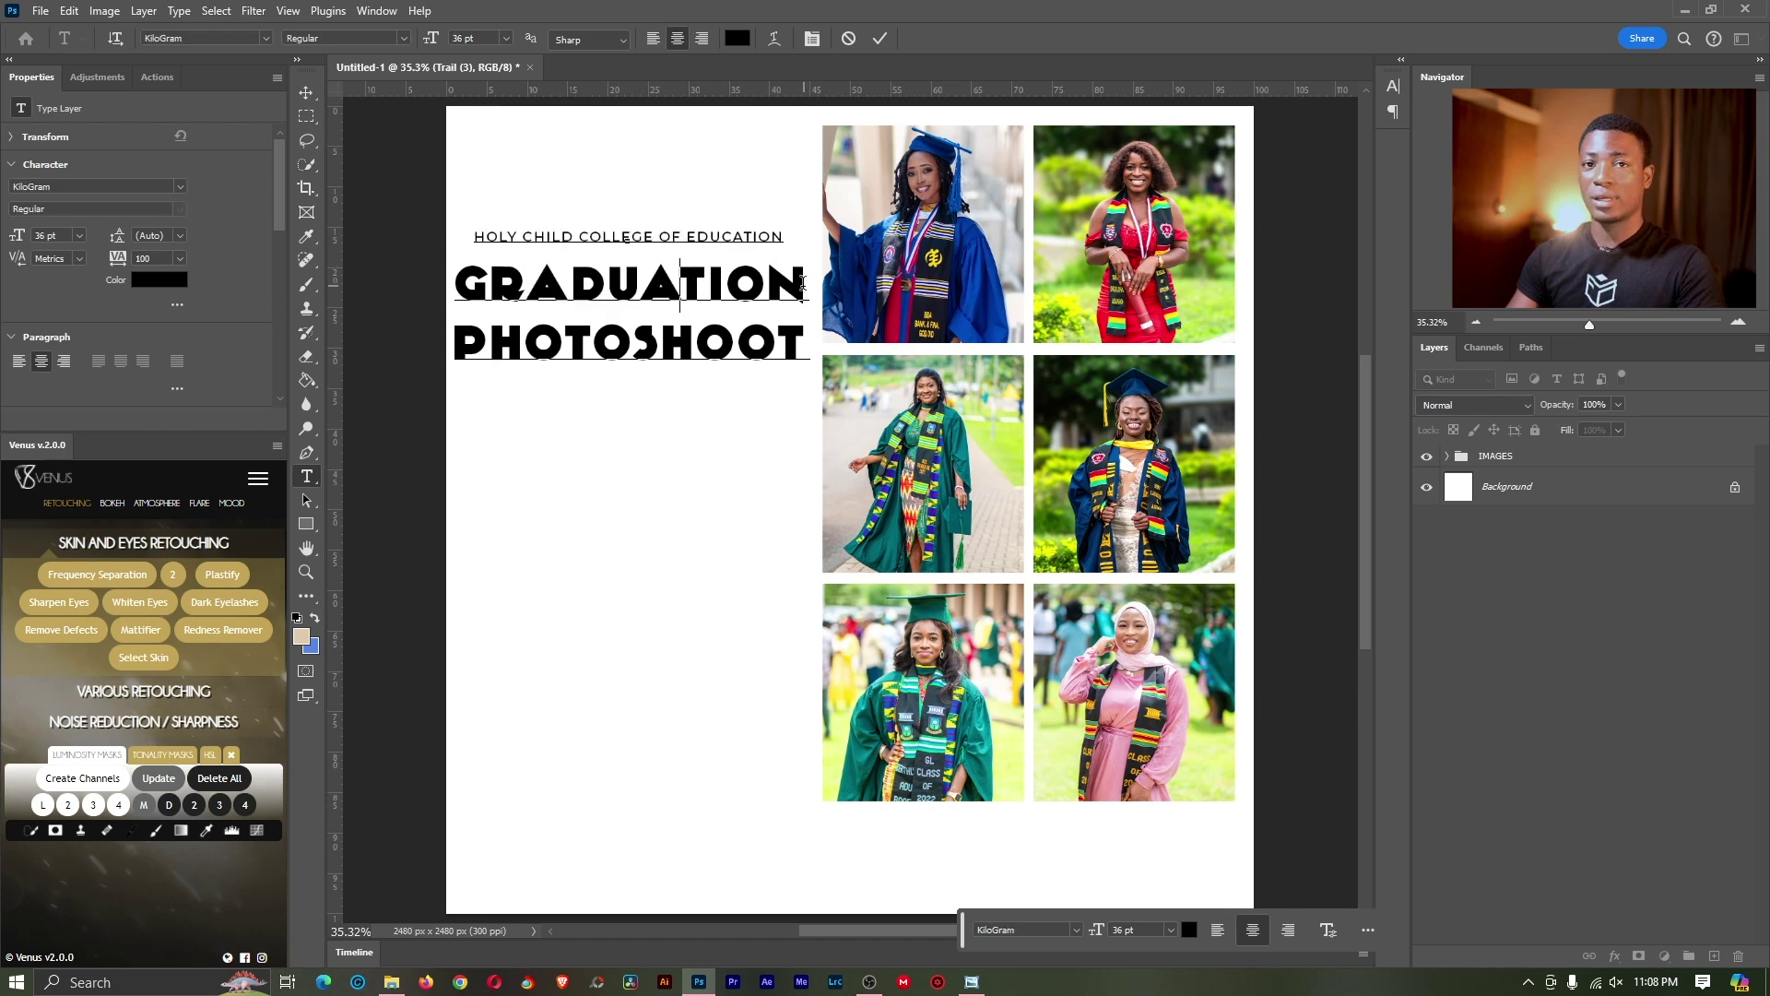
Step: Try 18 pt and 30 pt leading on the GRADUATION line, settle on 36 pt, and commit the text edit
left_click_drag(801, 281, 453, 281)
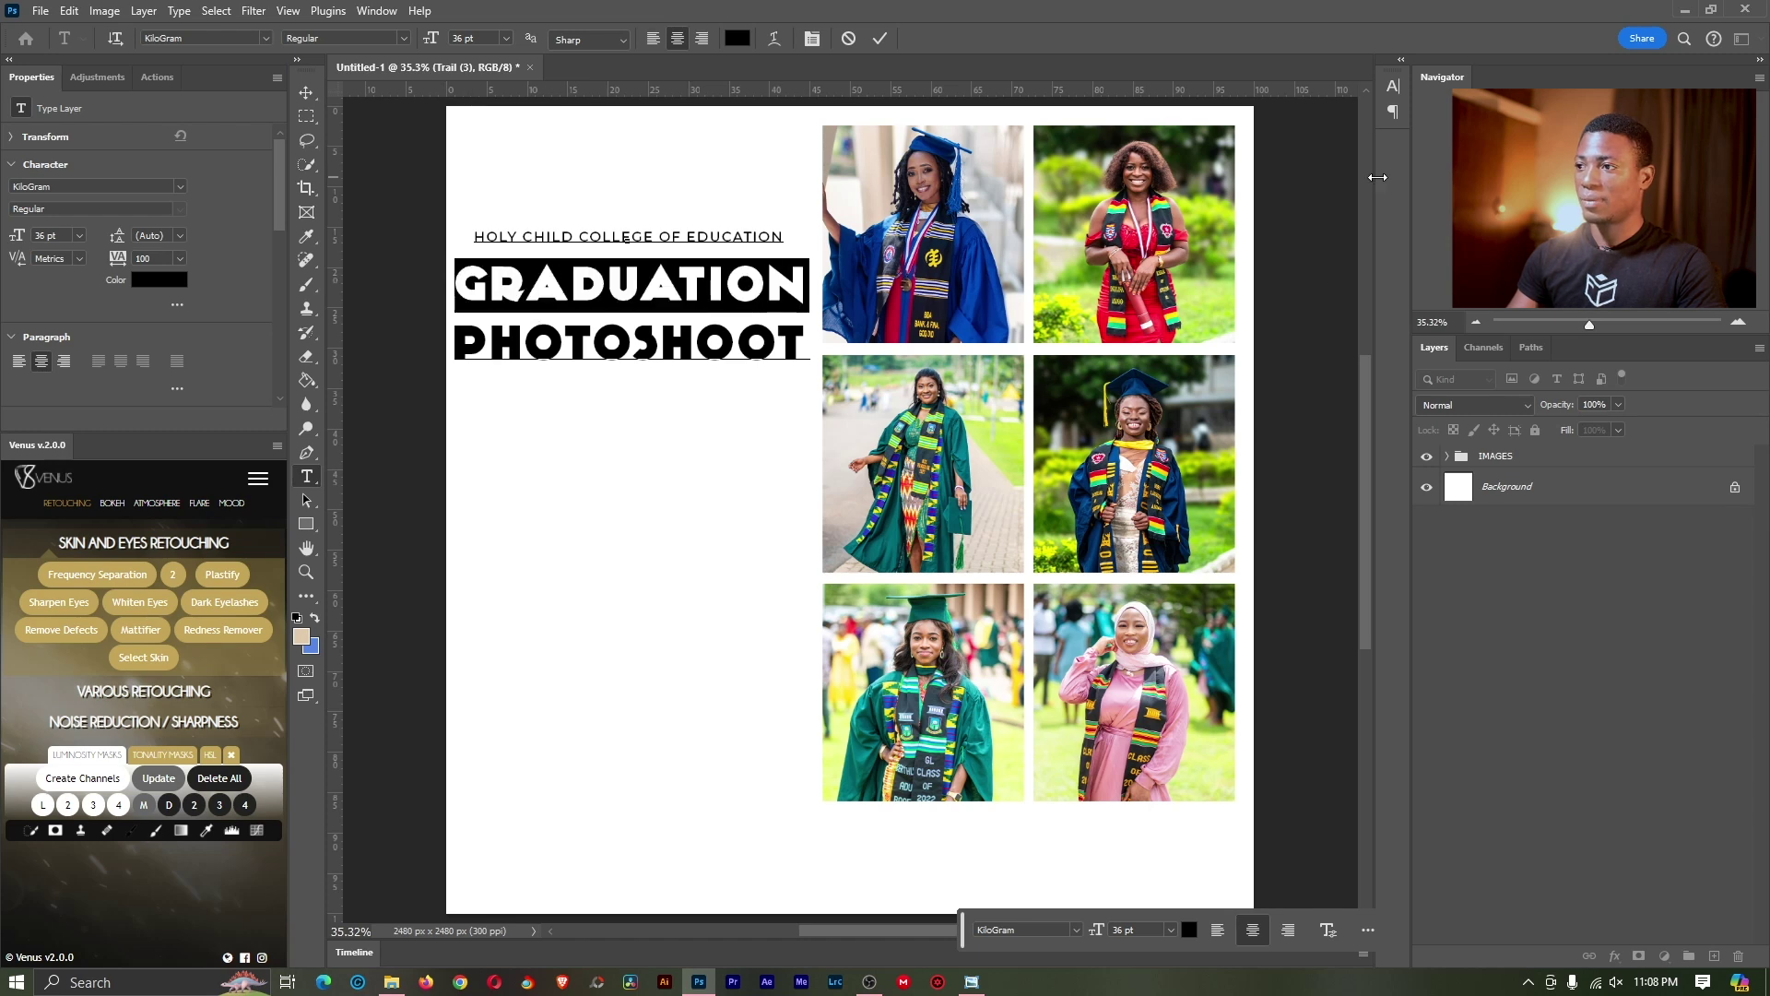
left_click(381, 10)
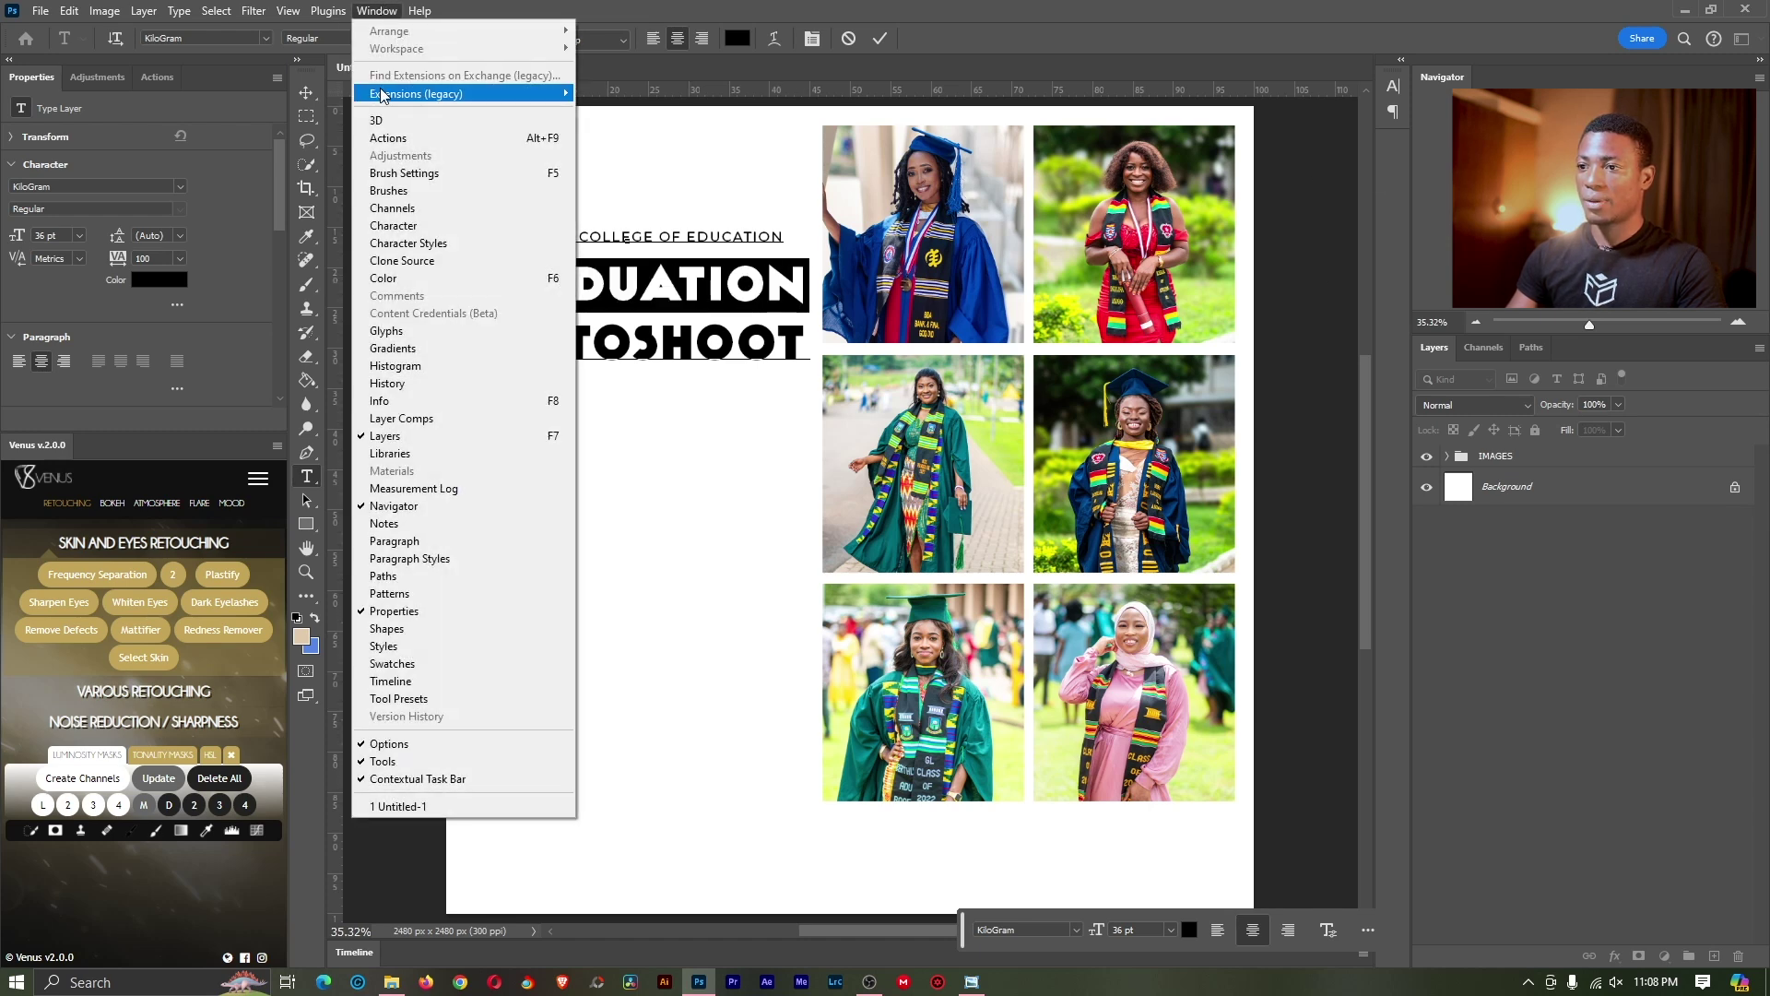
left_click(419, 227)
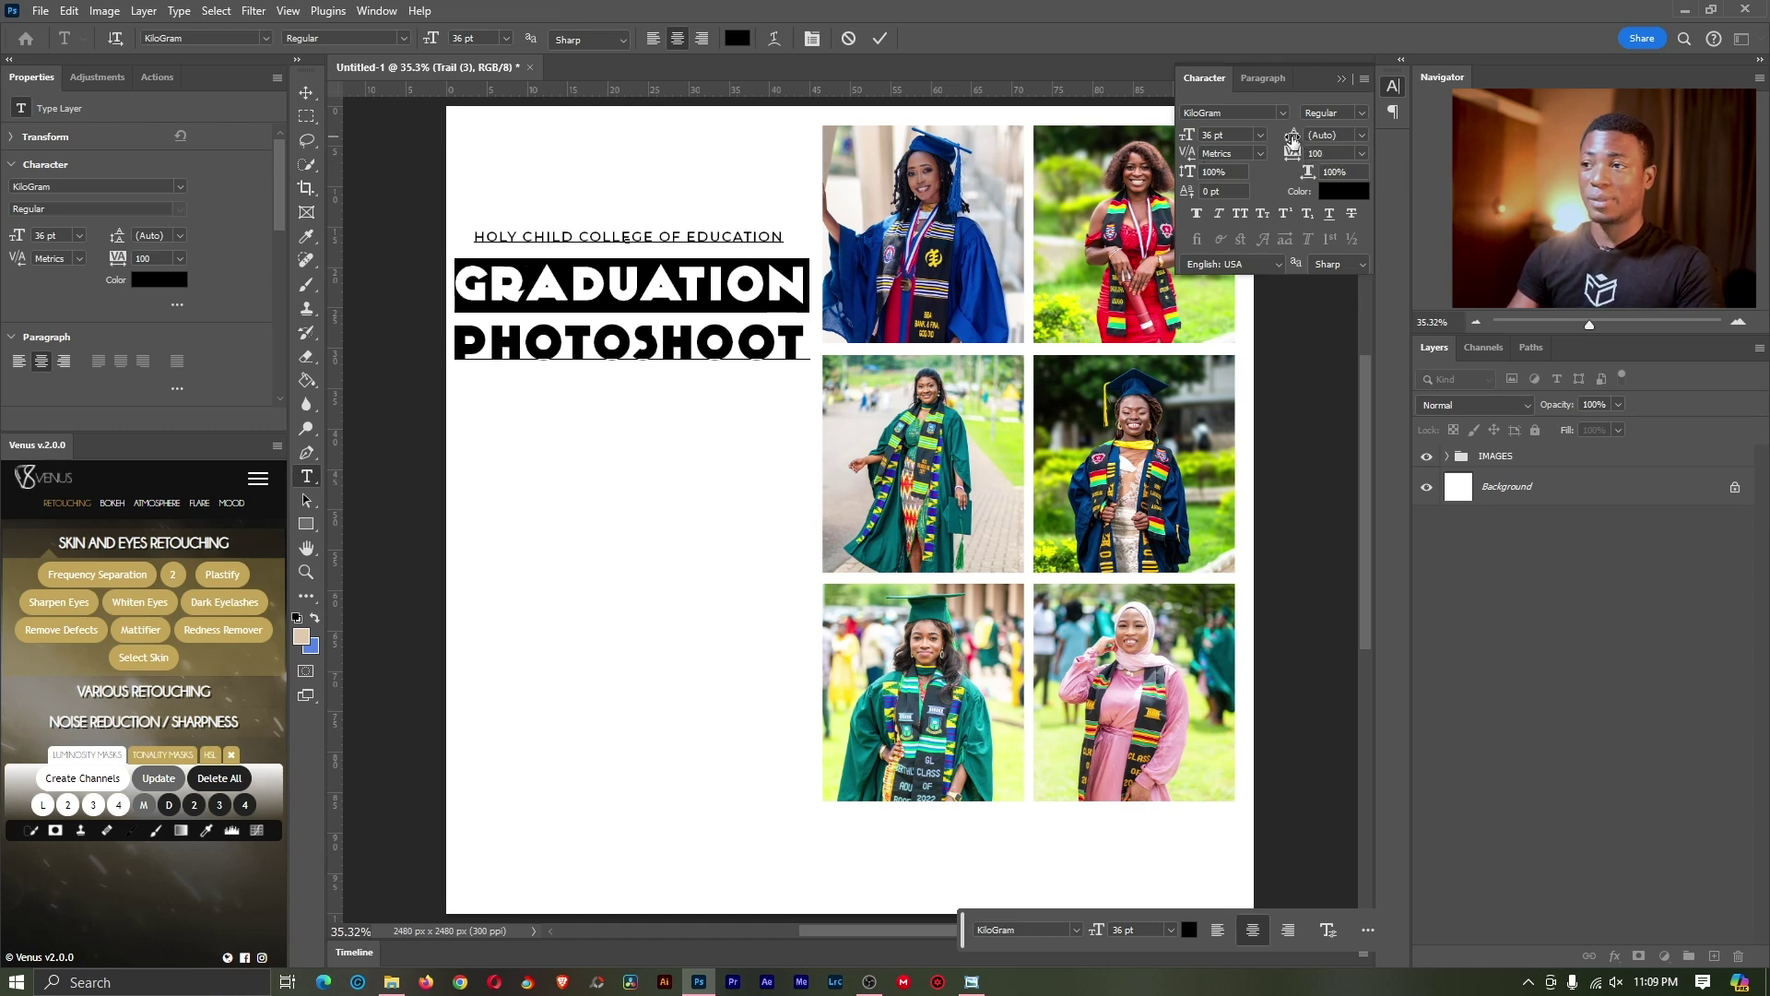
left_click(1363, 137)
left_click(1342, 294)
left_click(1361, 137)
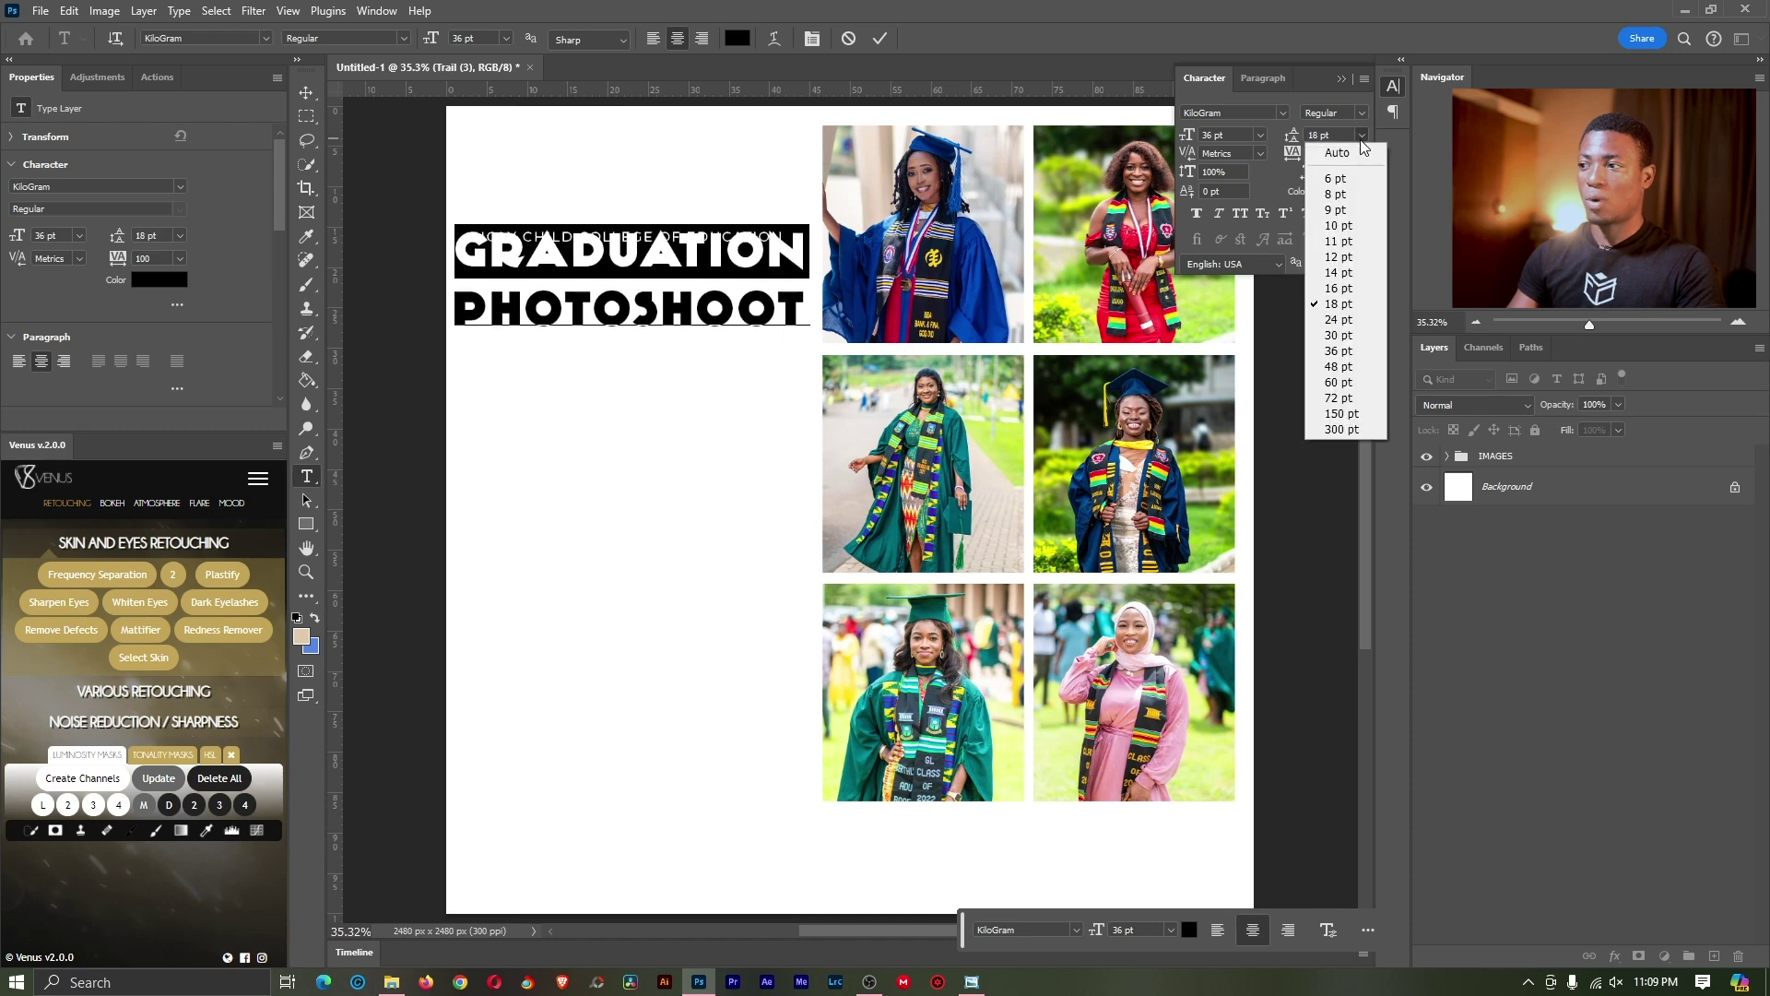
left_click(1342, 337)
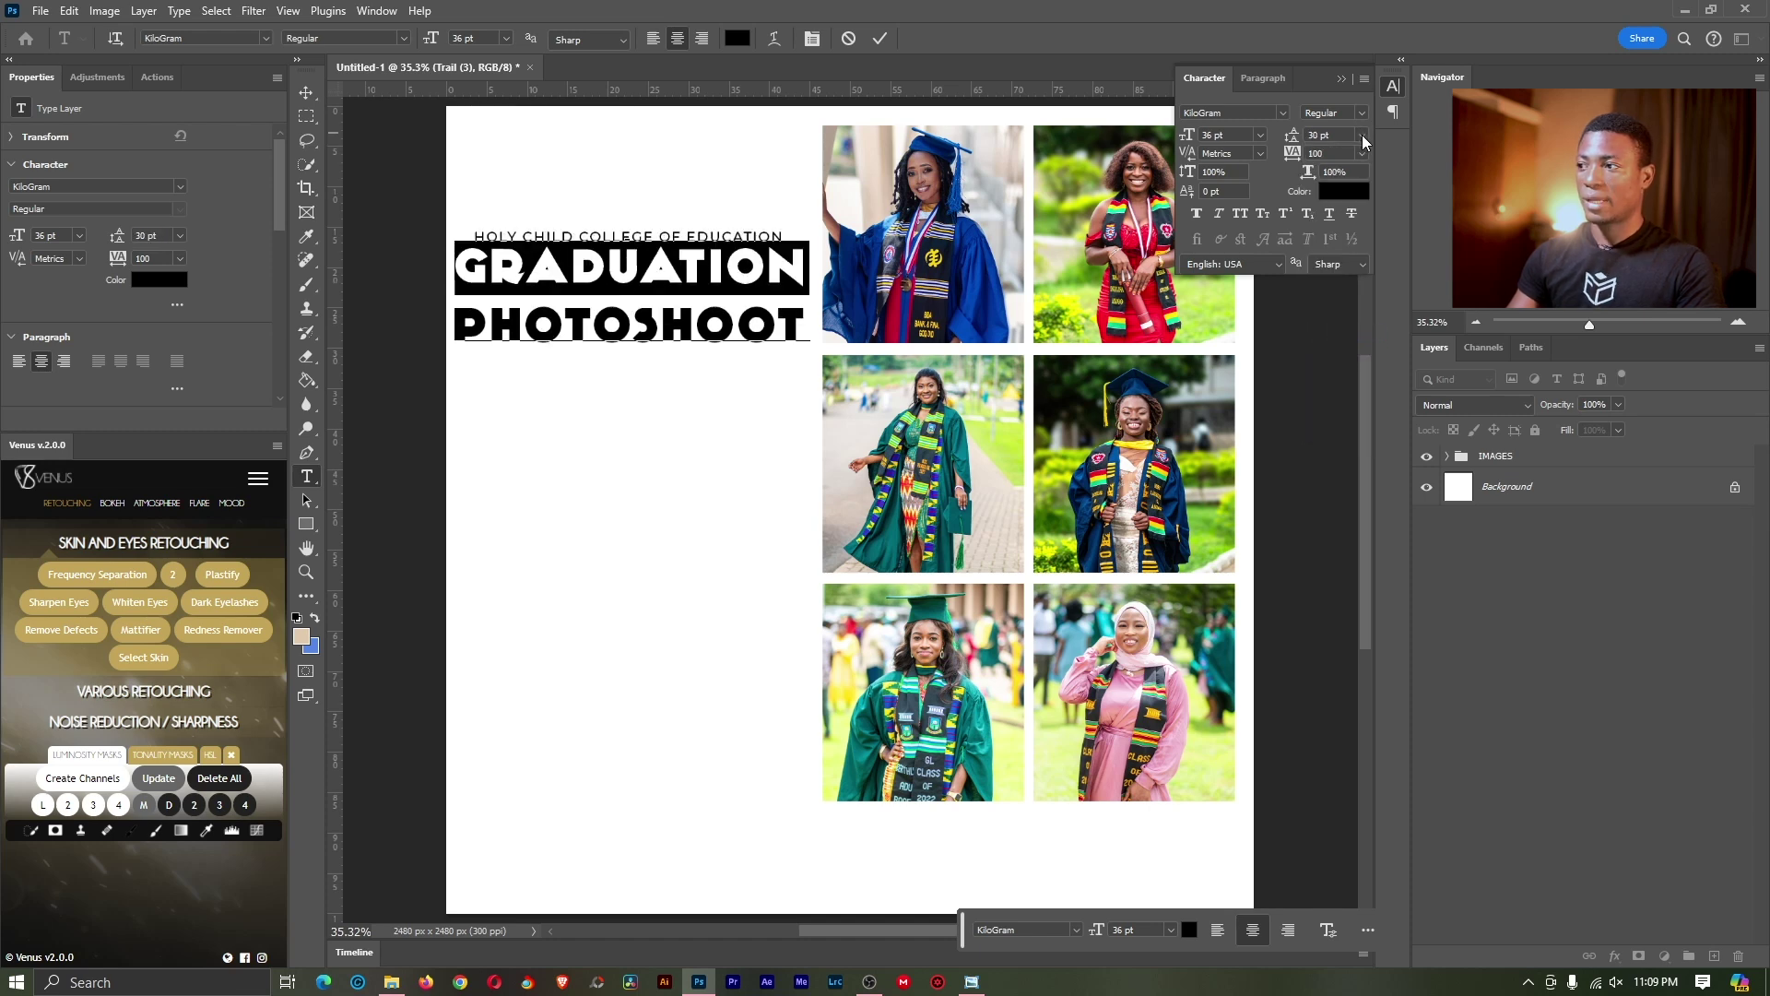
left_click(1362, 136)
left_click(1346, 350)
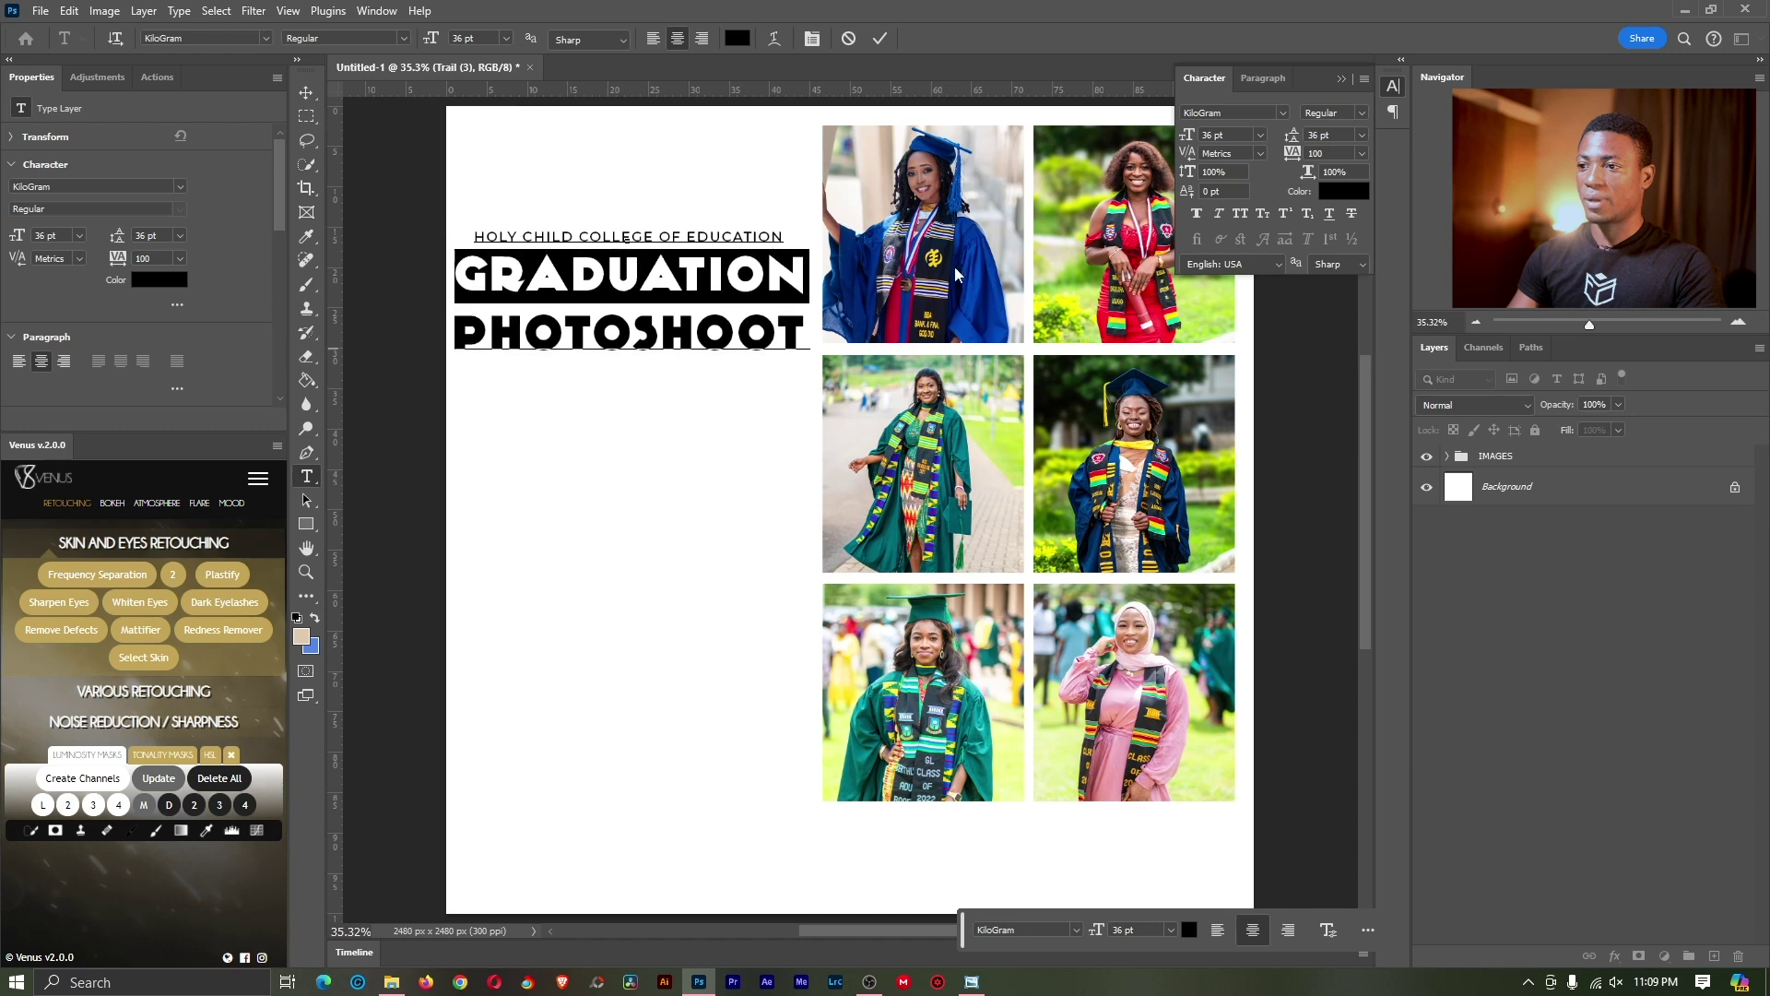
left_click(881, 38)
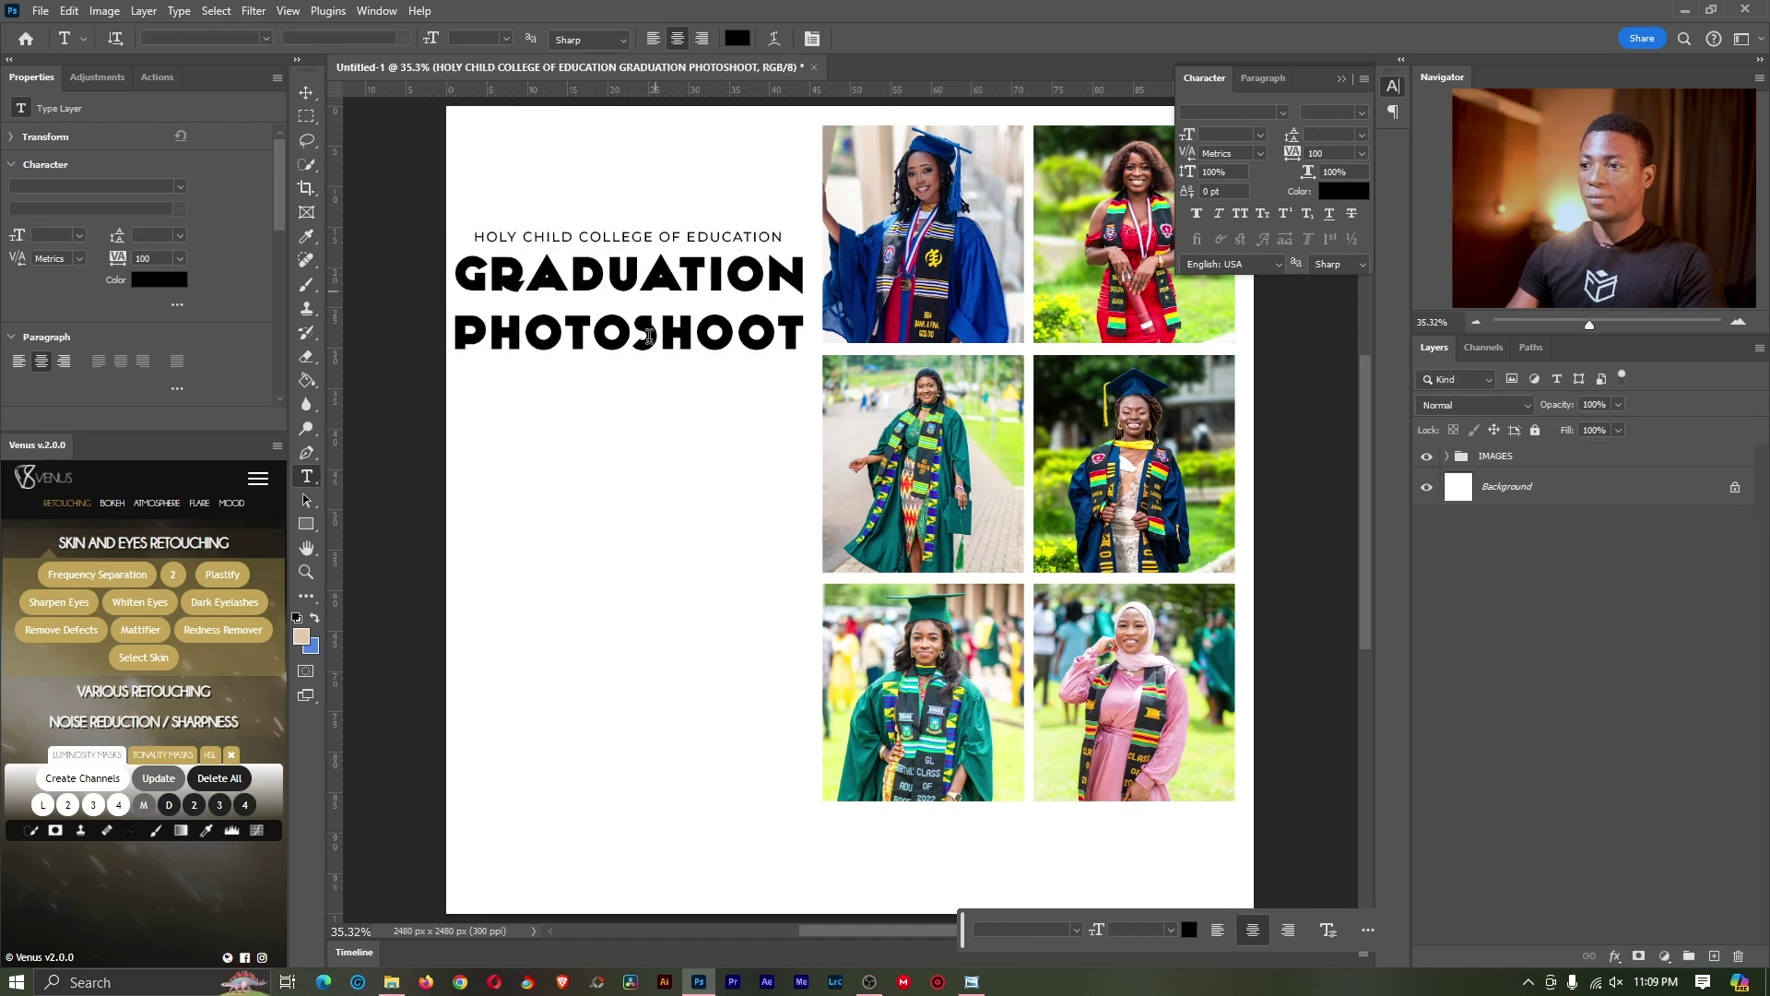
Step: Set the leading of the PHOTOSHOOT line to 36 pt and commit the text edit
left_click_drag(804, 332, 412, 332)
left_click(1362, 135)
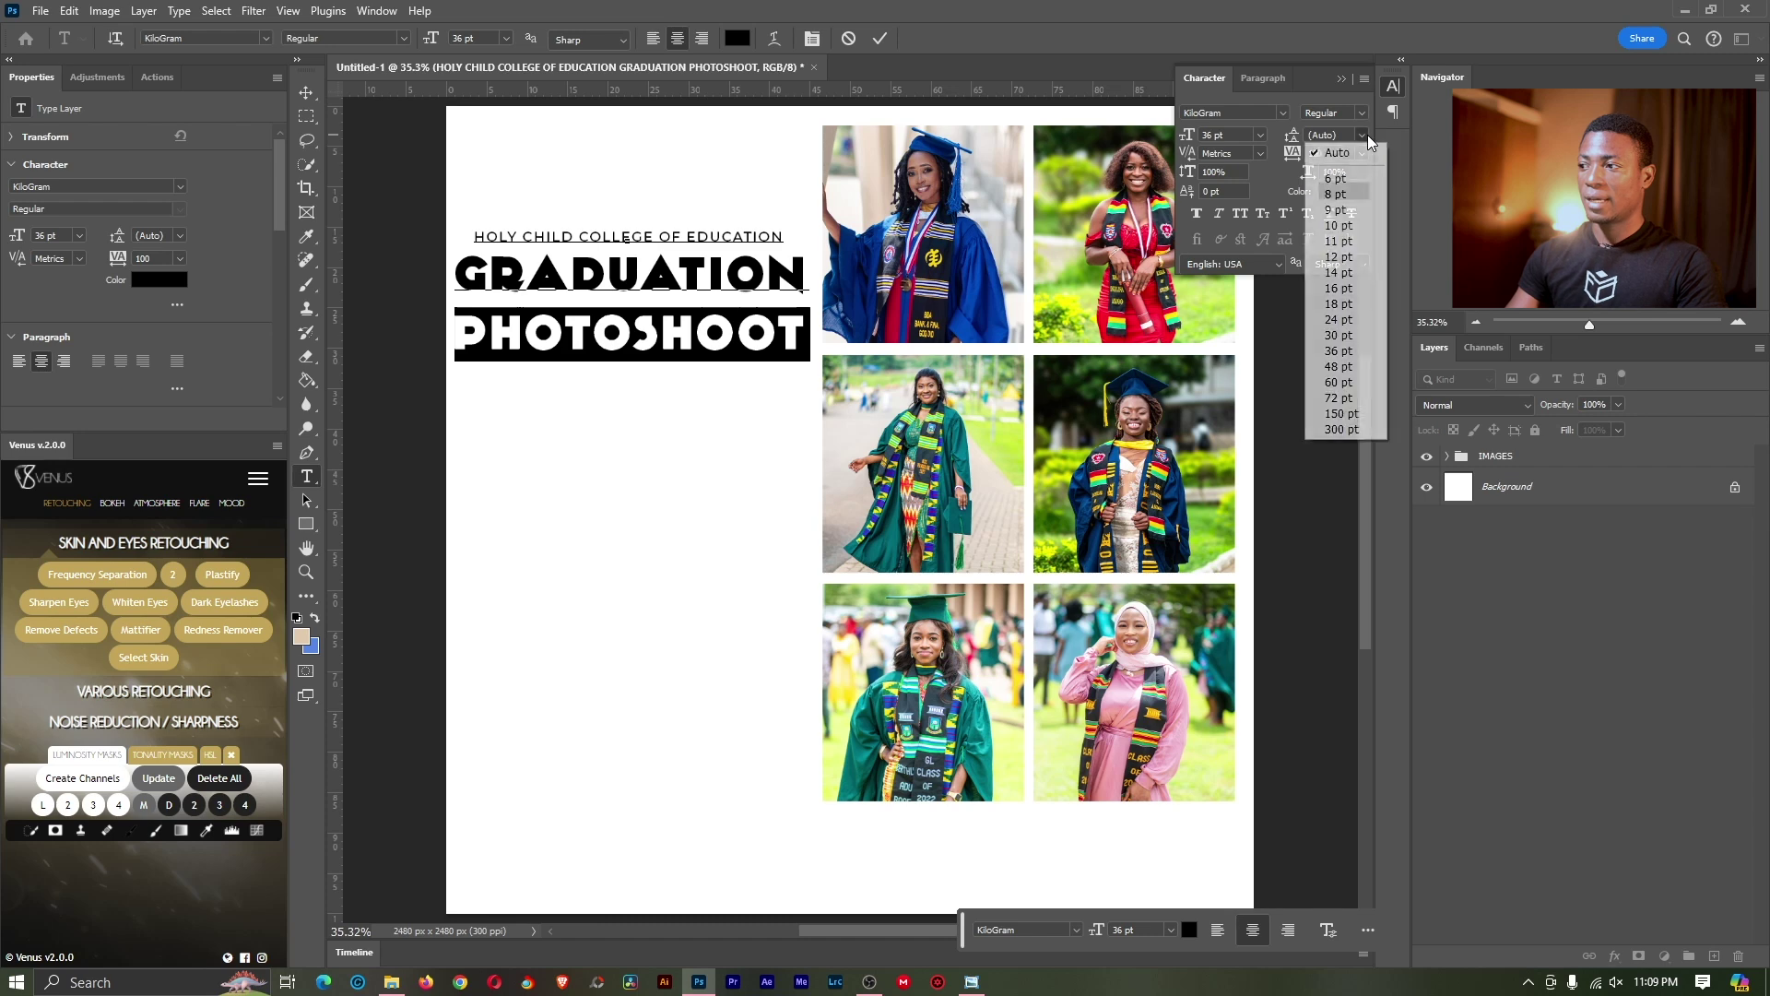
left_click(1343, 351)
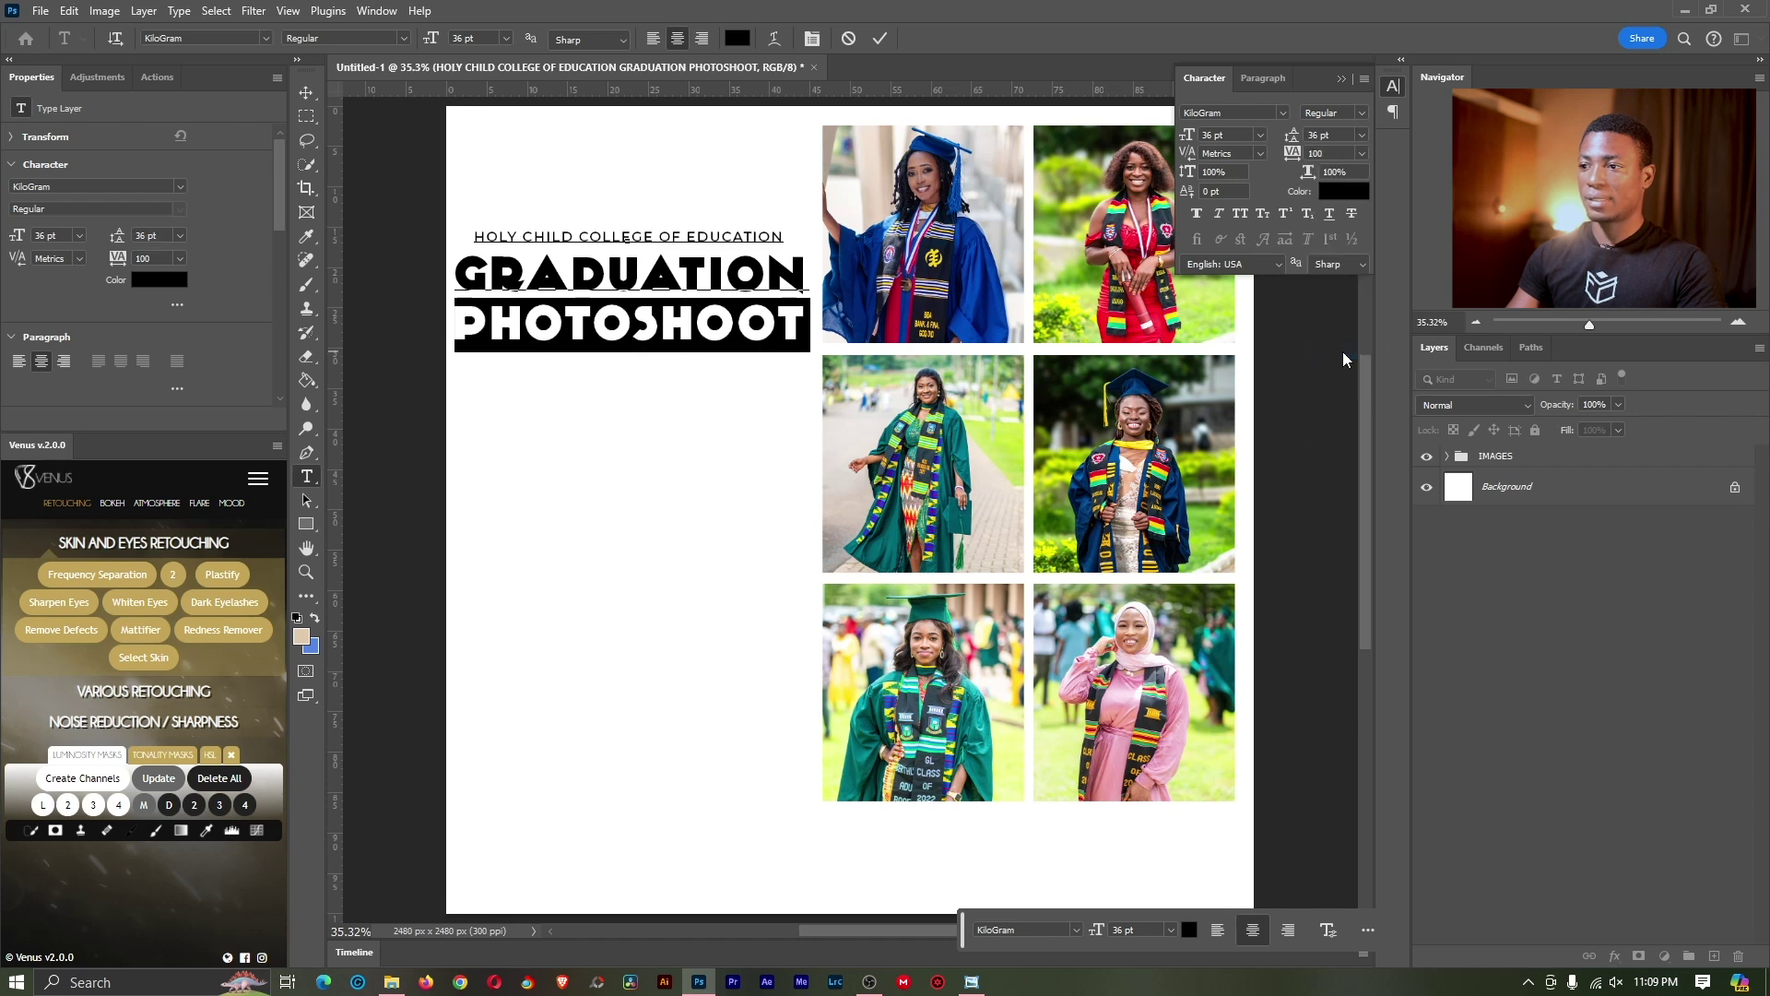
left_click(878, 39)
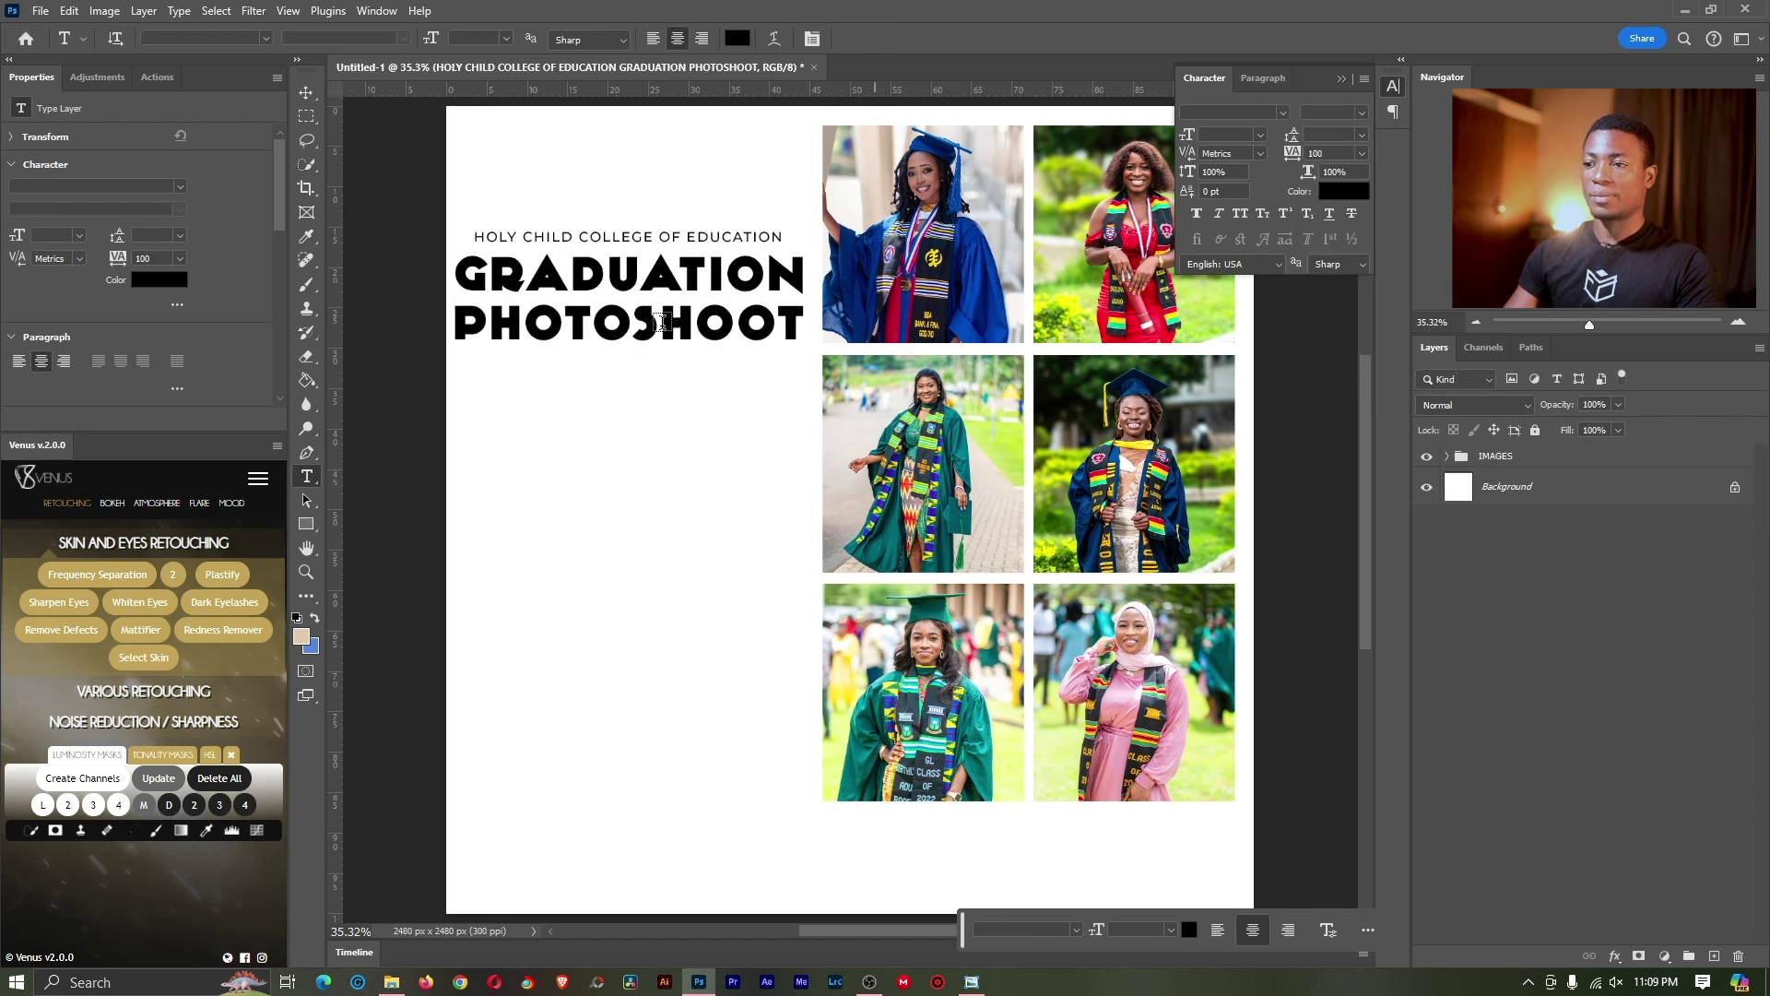
Step: Move the college name and heading text layer out of the IMAGES group to sit above it, and collapse the group
left_click(1475, 457)
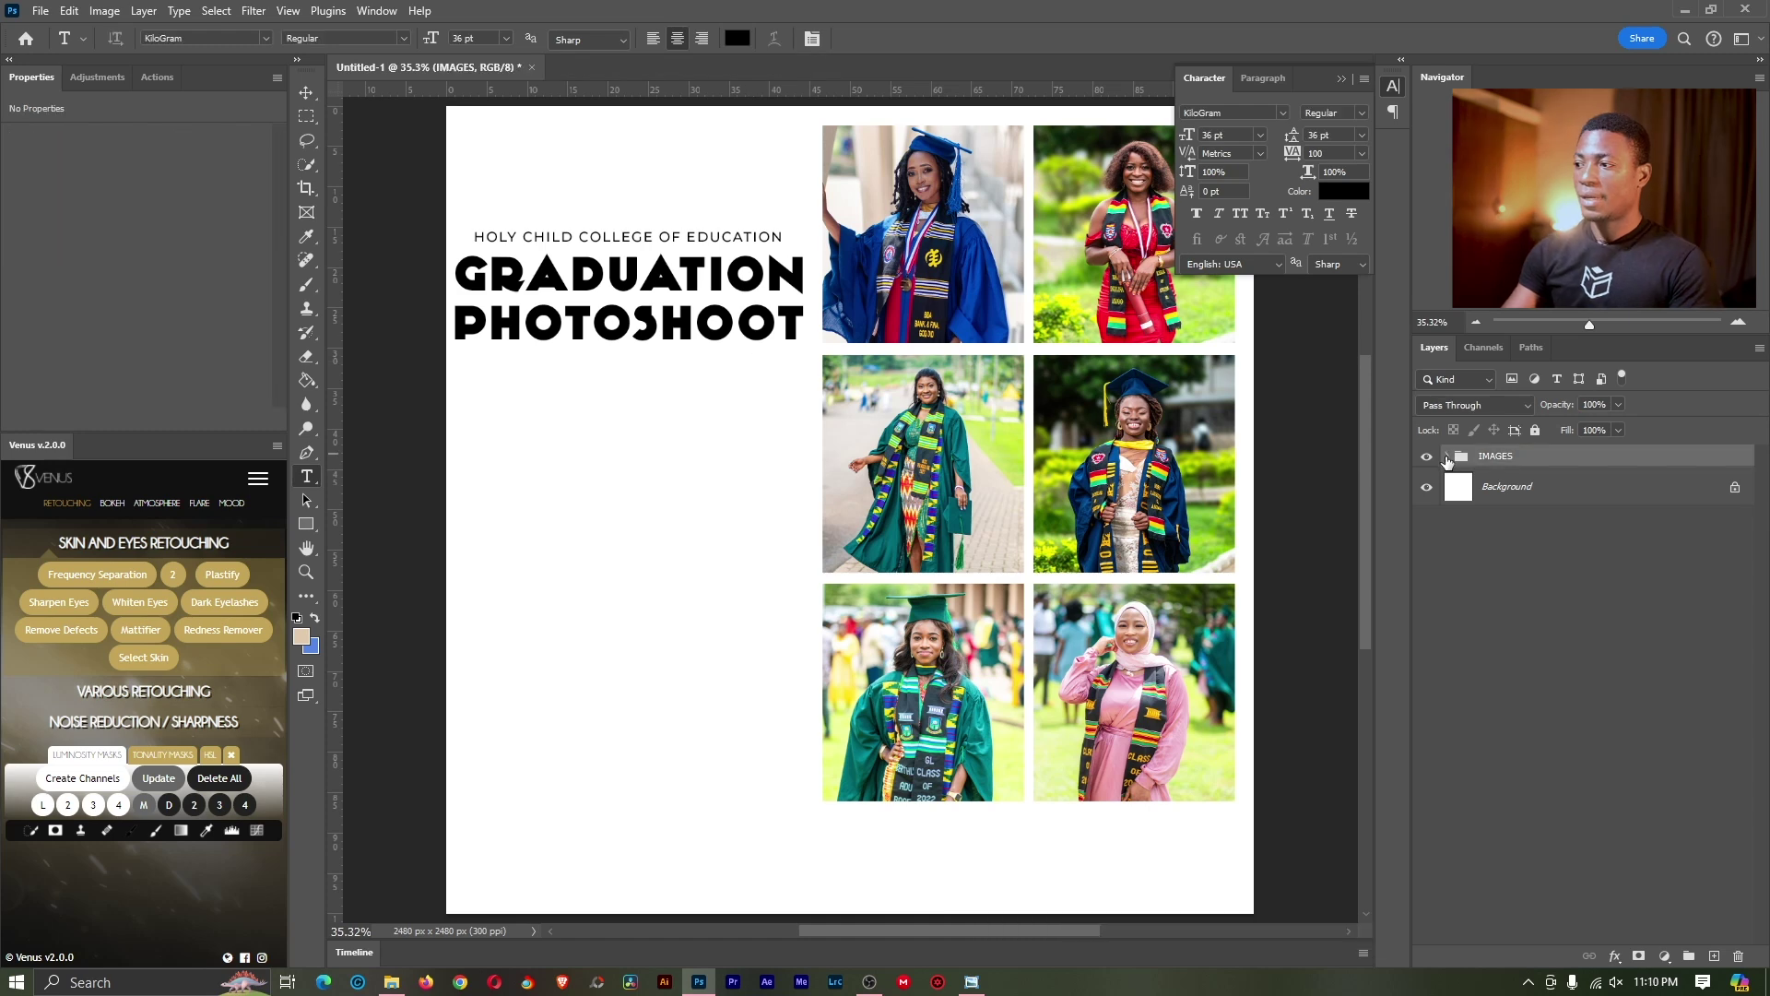
left_click(1447, 456)
left_click(1447, 457)
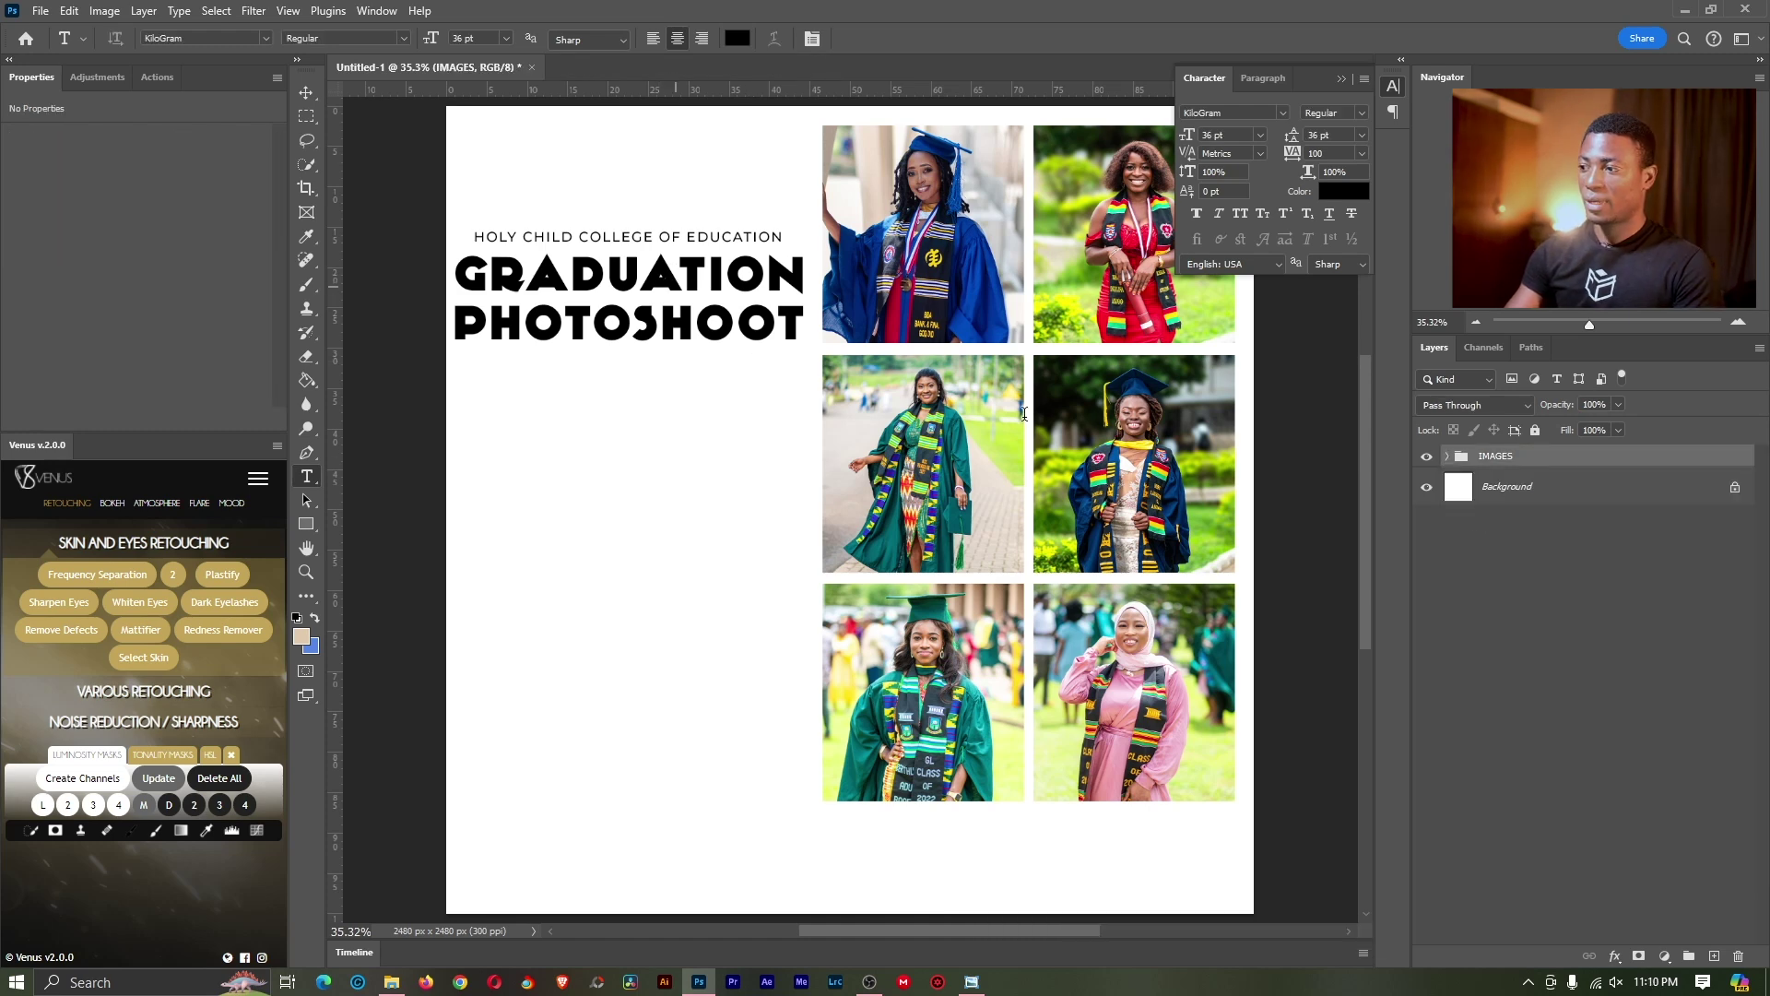
left_click(1447, 457)
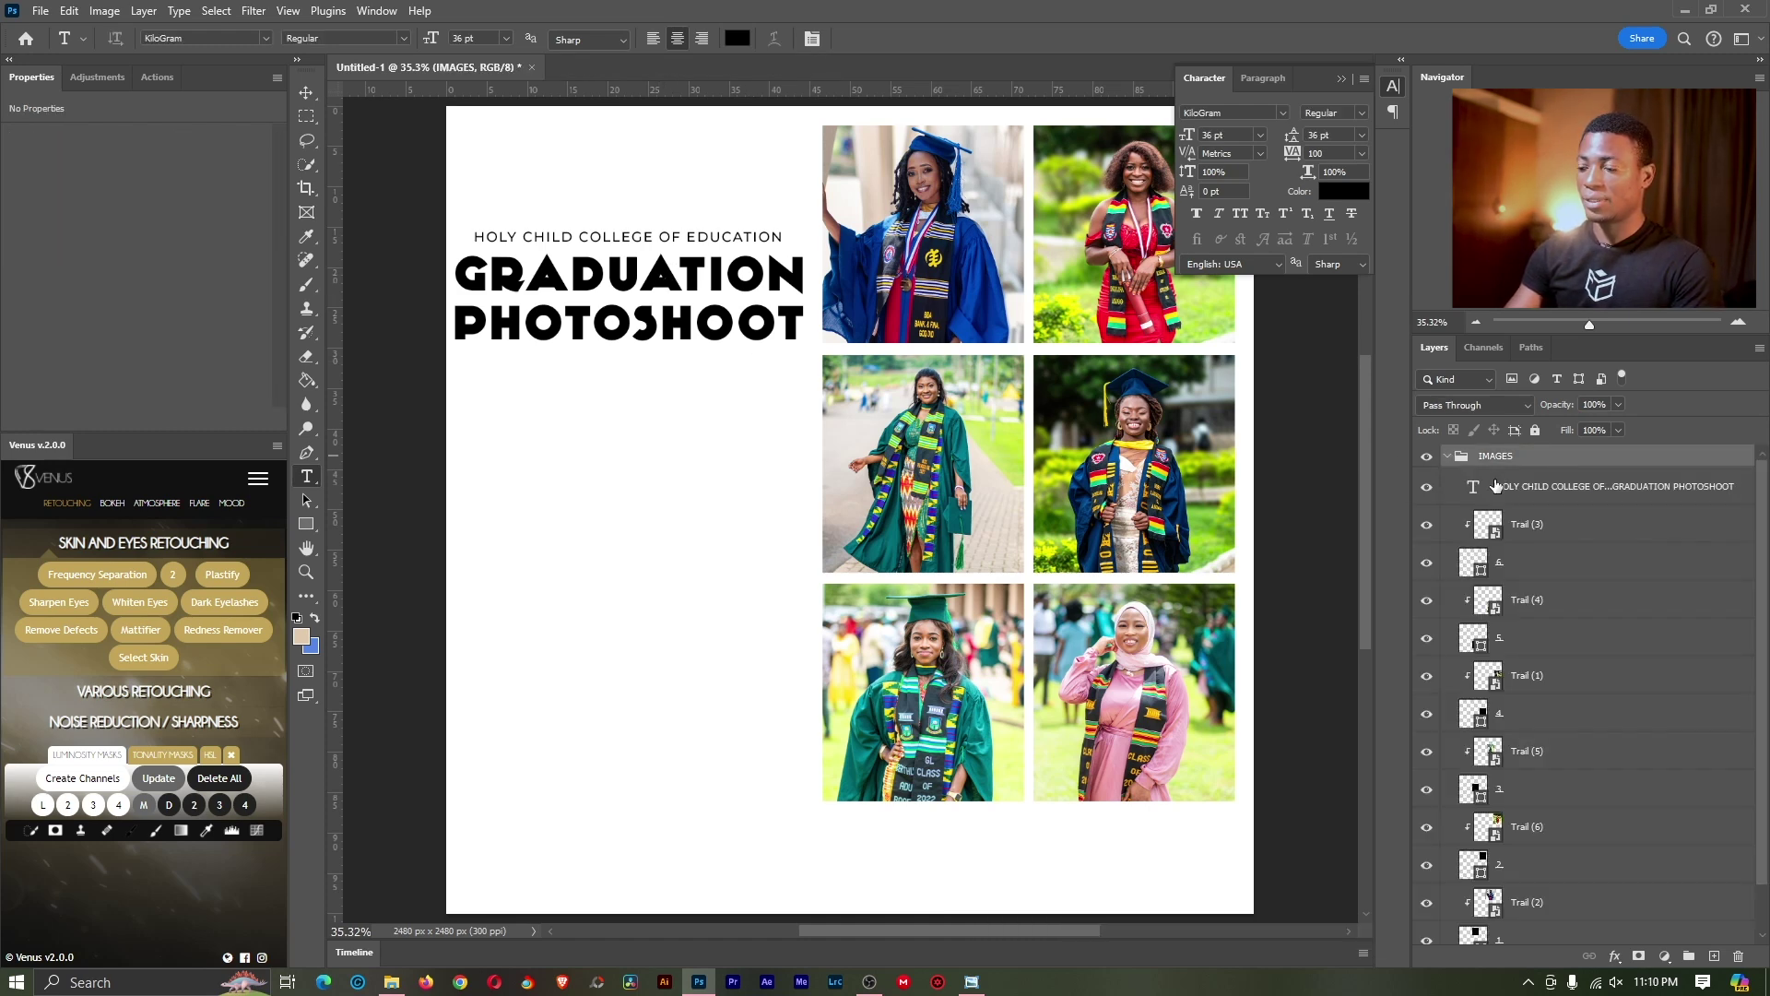
left_click(1521, 490)
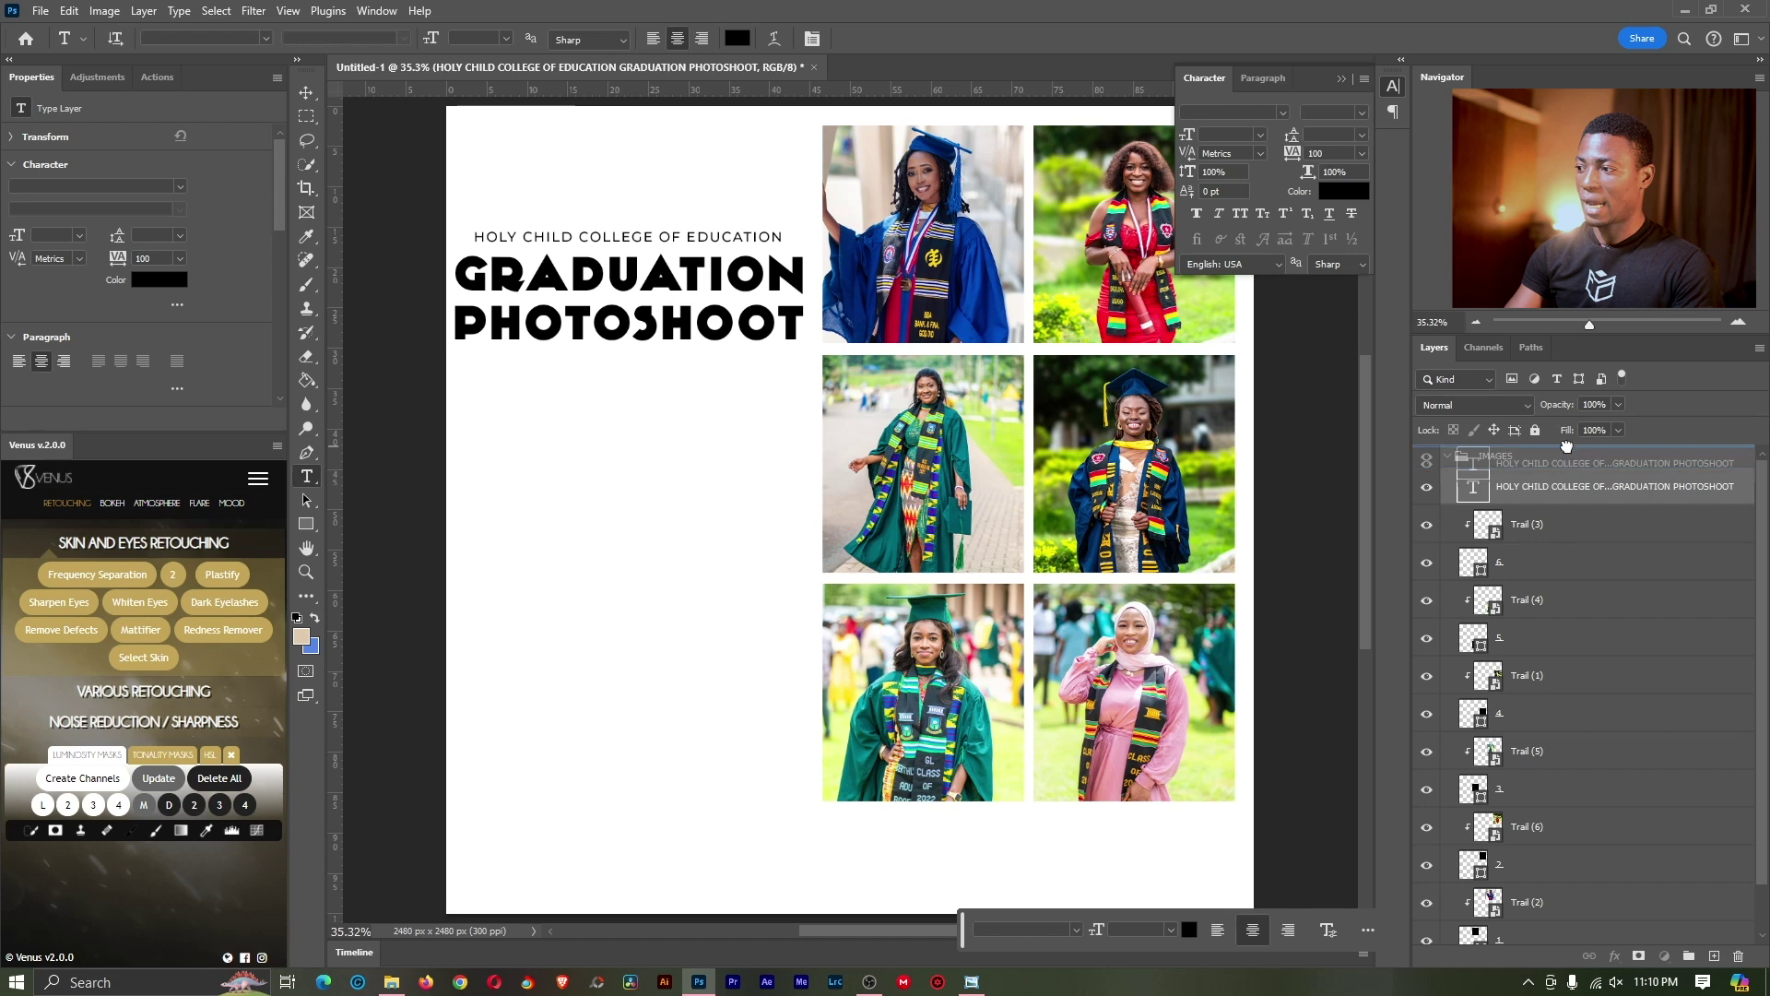
left_click_drag(1522, 457, 1503, 466)
left_click(1447, 493)
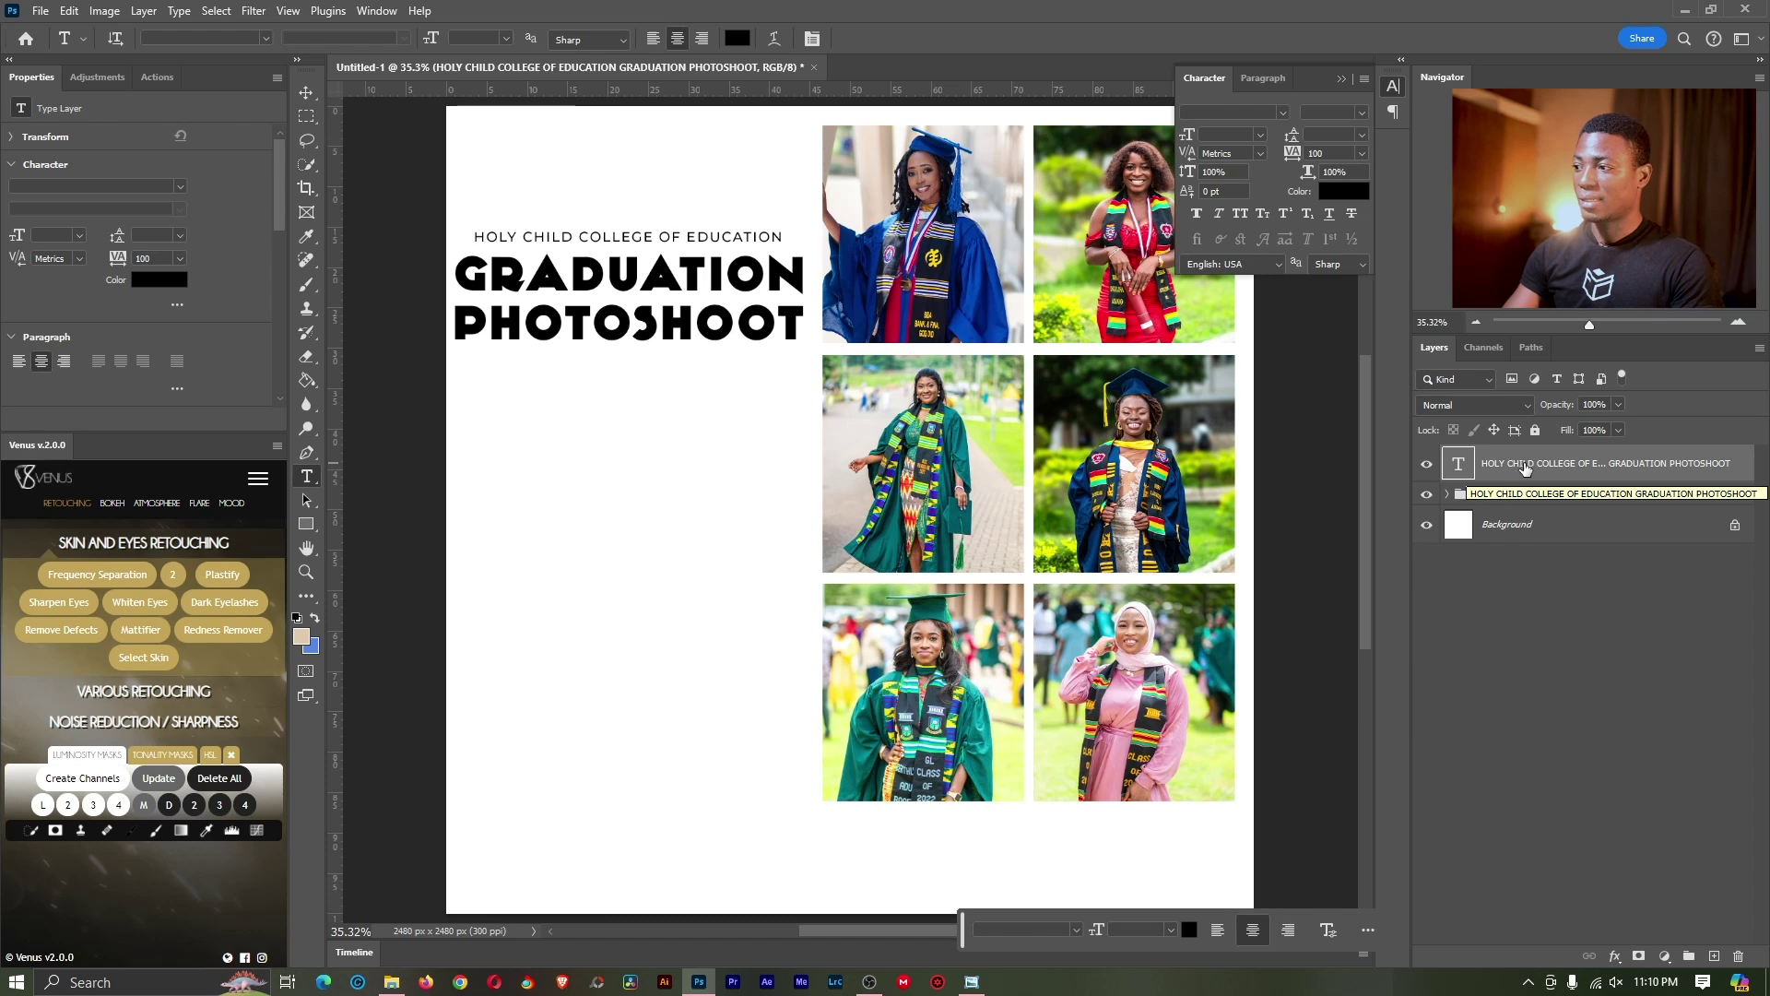
left_click_drag(1526, 464, 1690, 948)
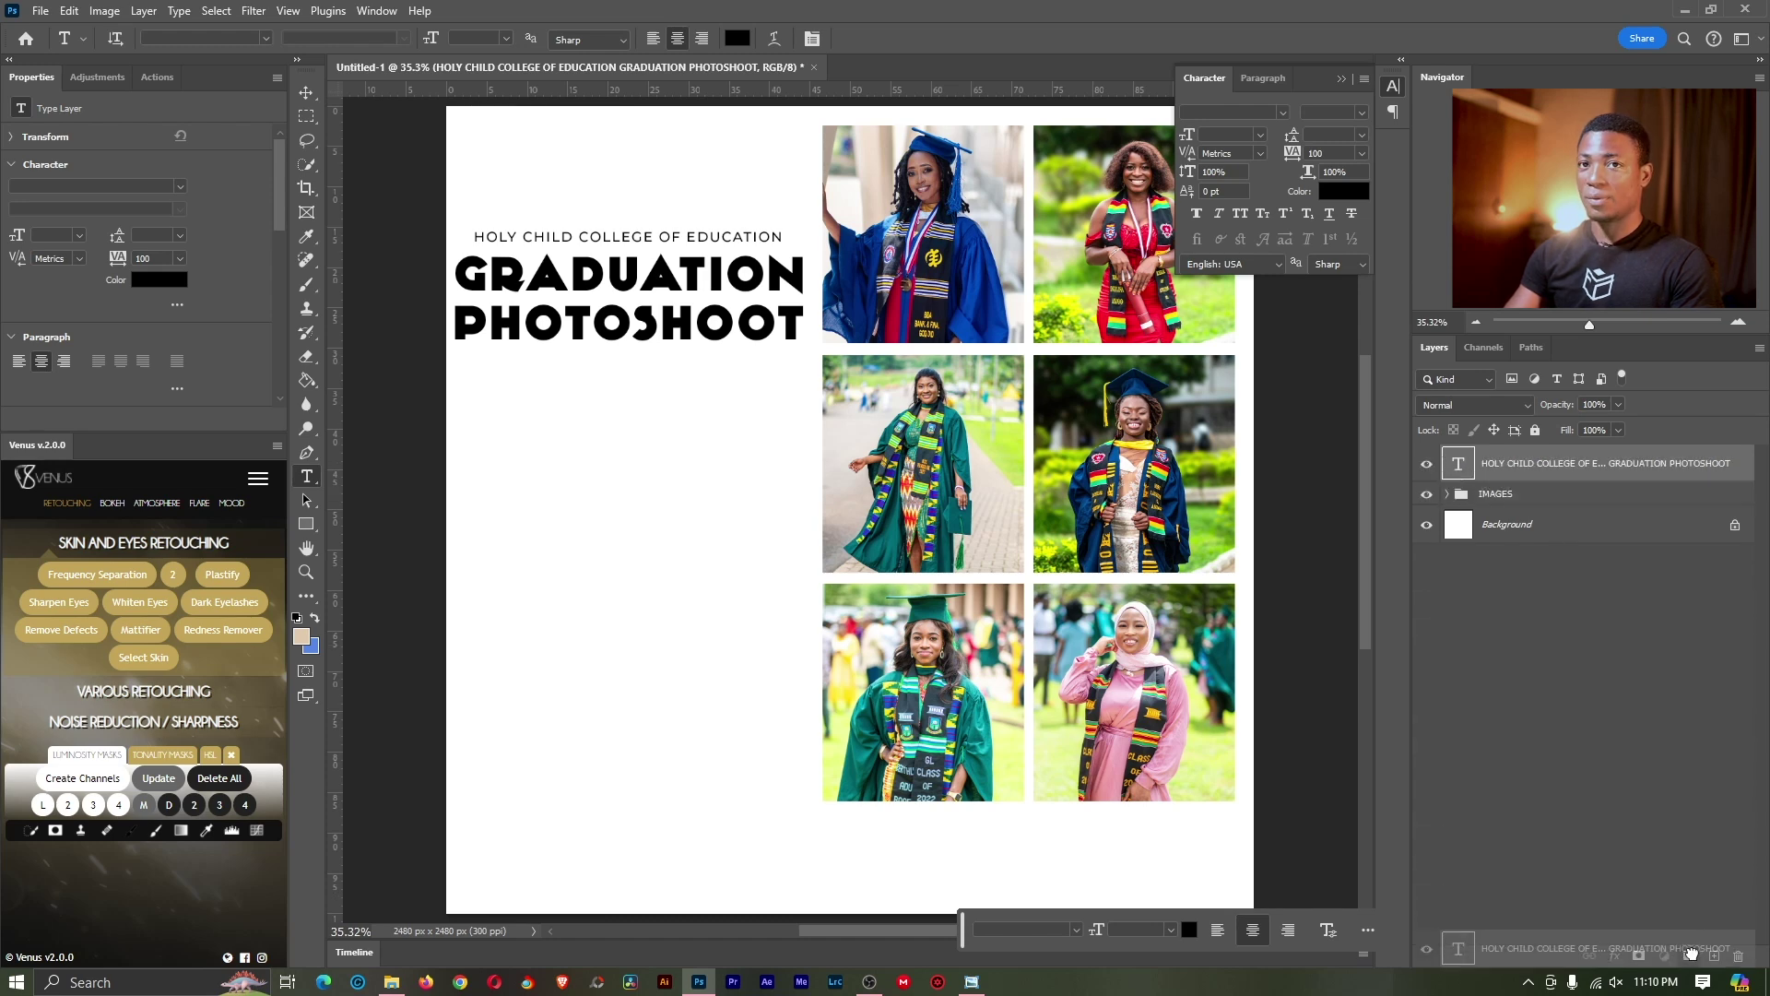
left_click_drag(1691, 953, 1691, 955)
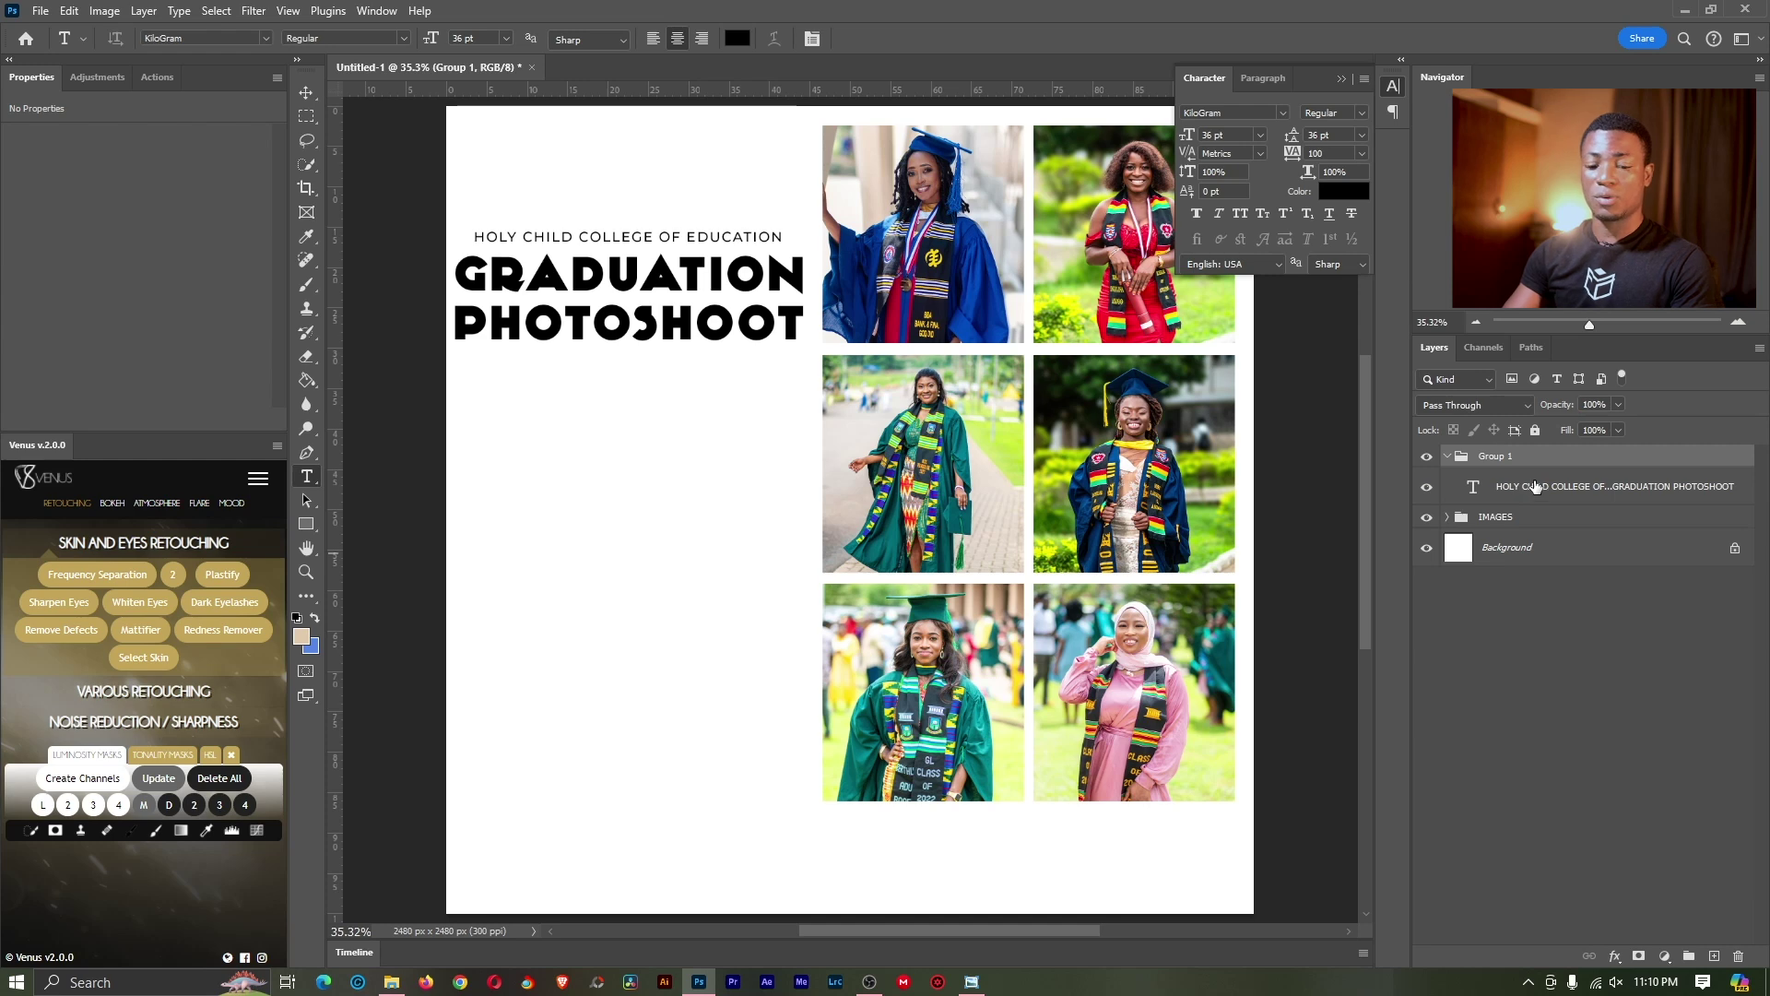
key("ctrl+z")
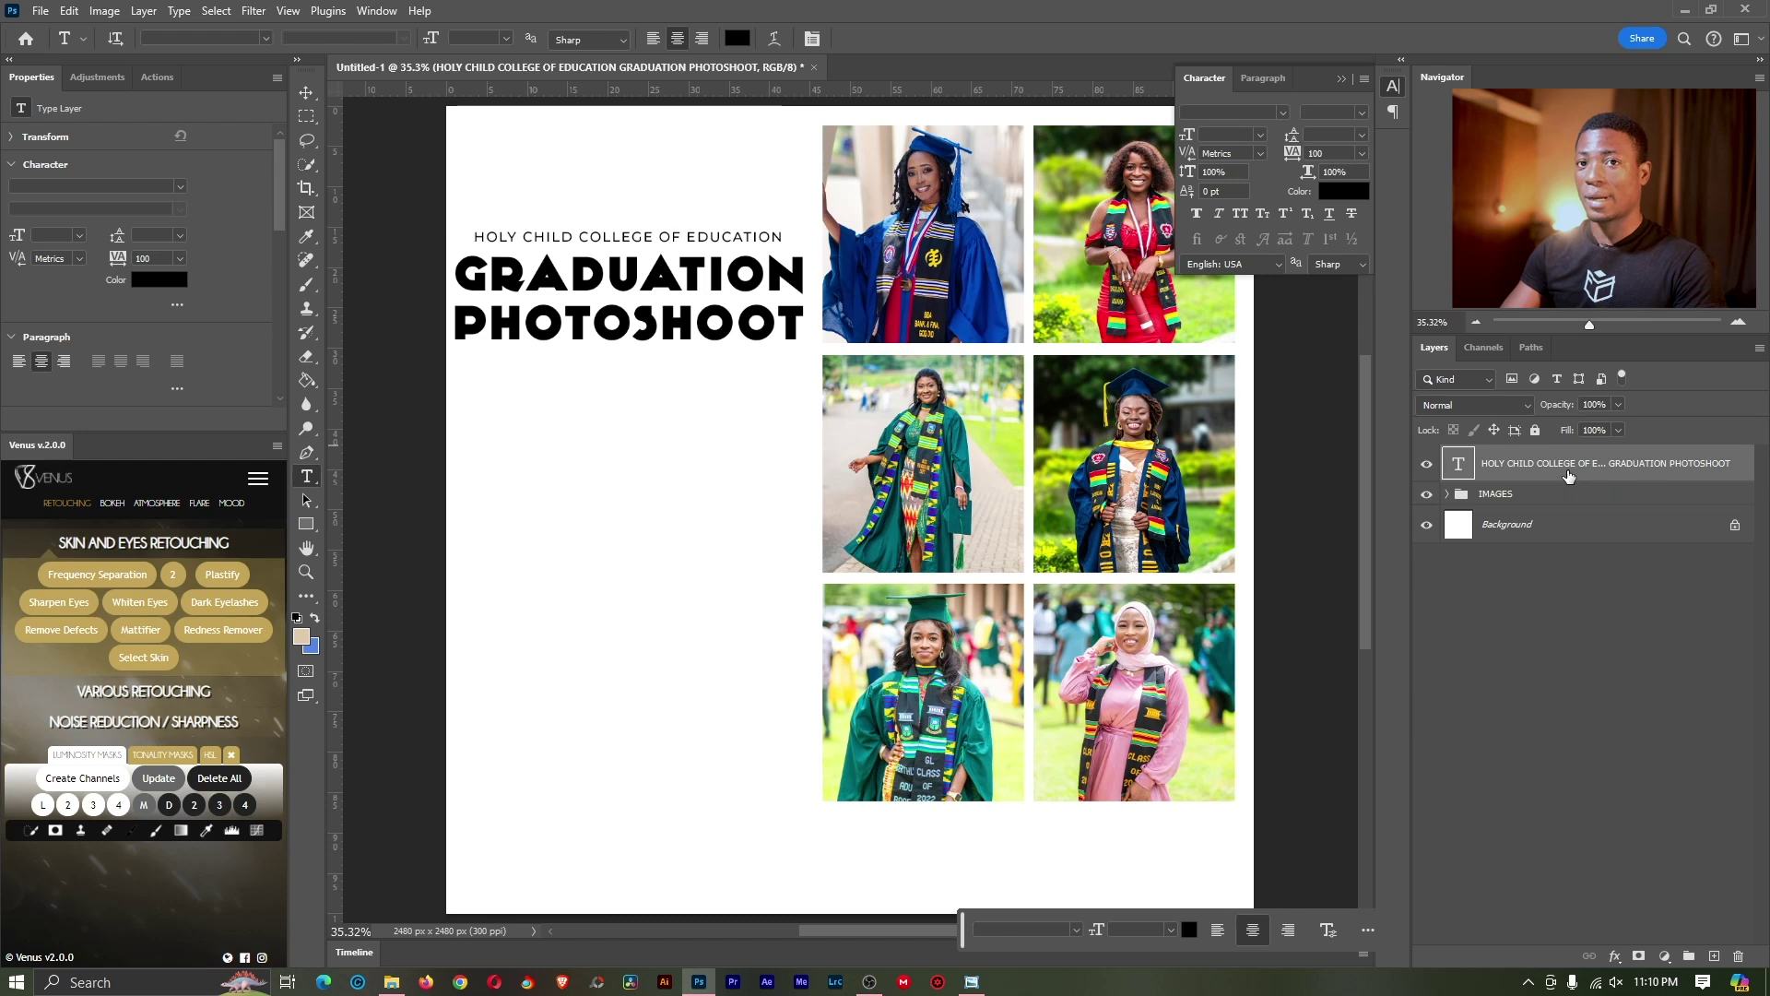
Step: Group the college name and heading text layer and rename the group TEXTS
key("ctrl+g")
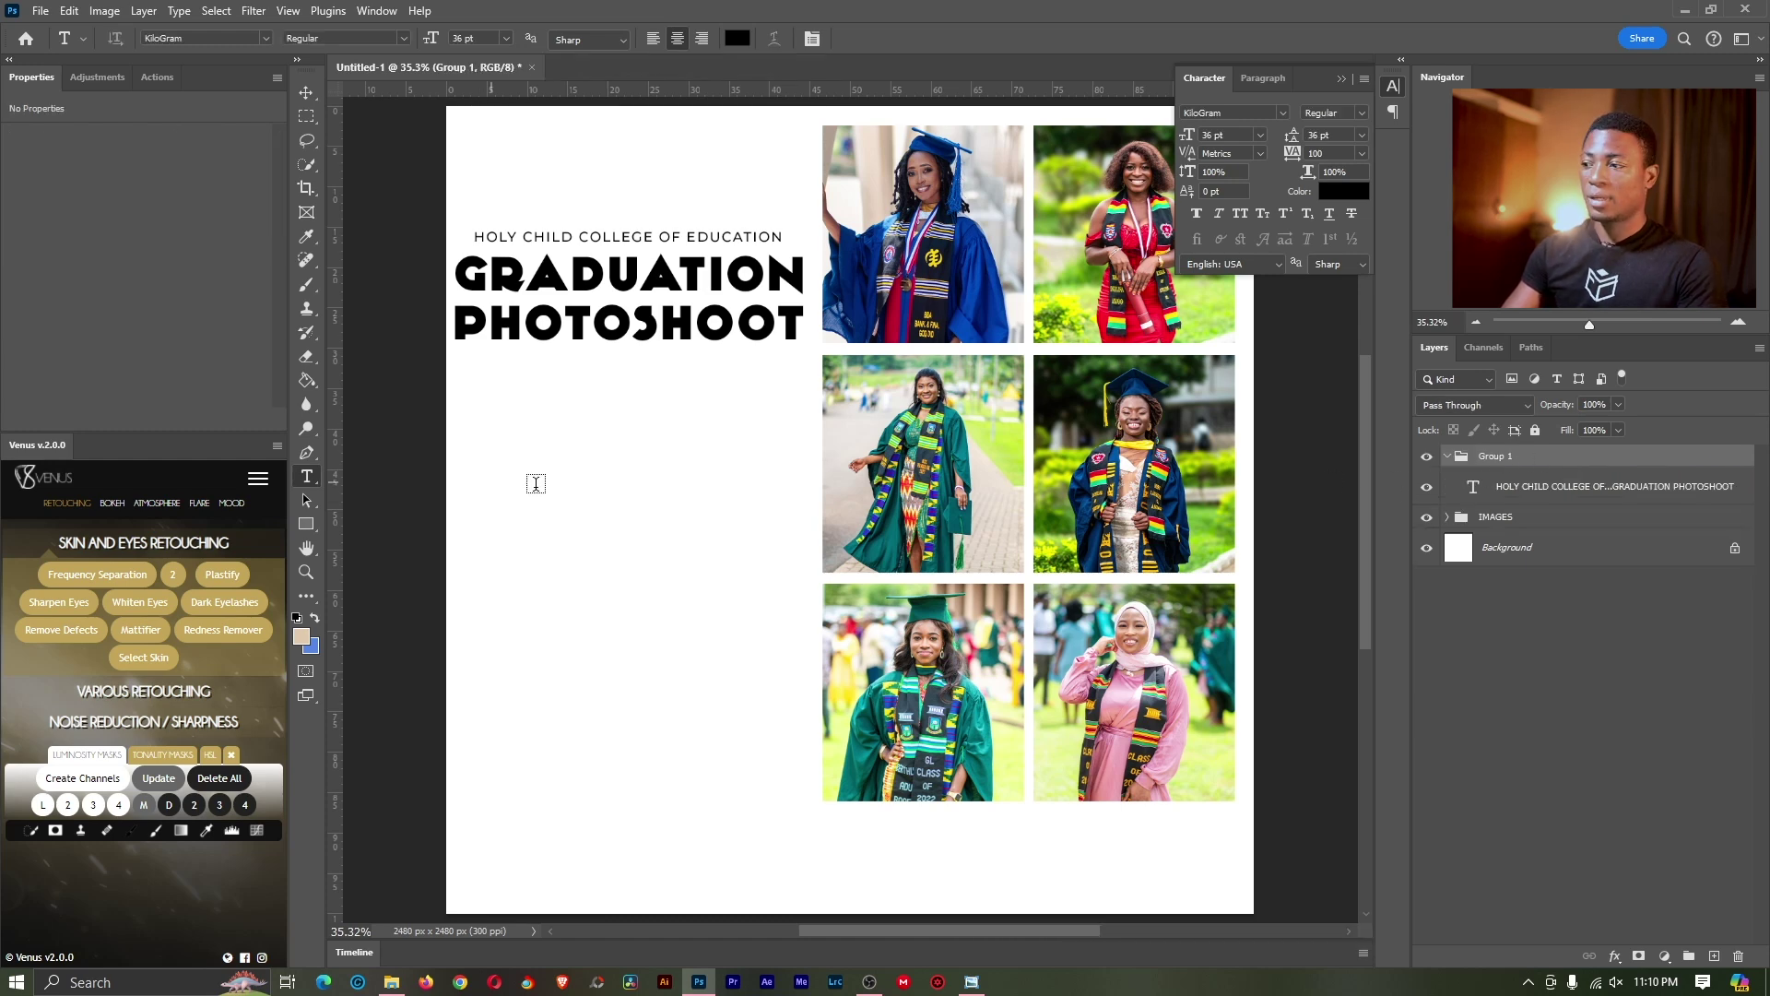
double_click(1536, 457)
type("T")
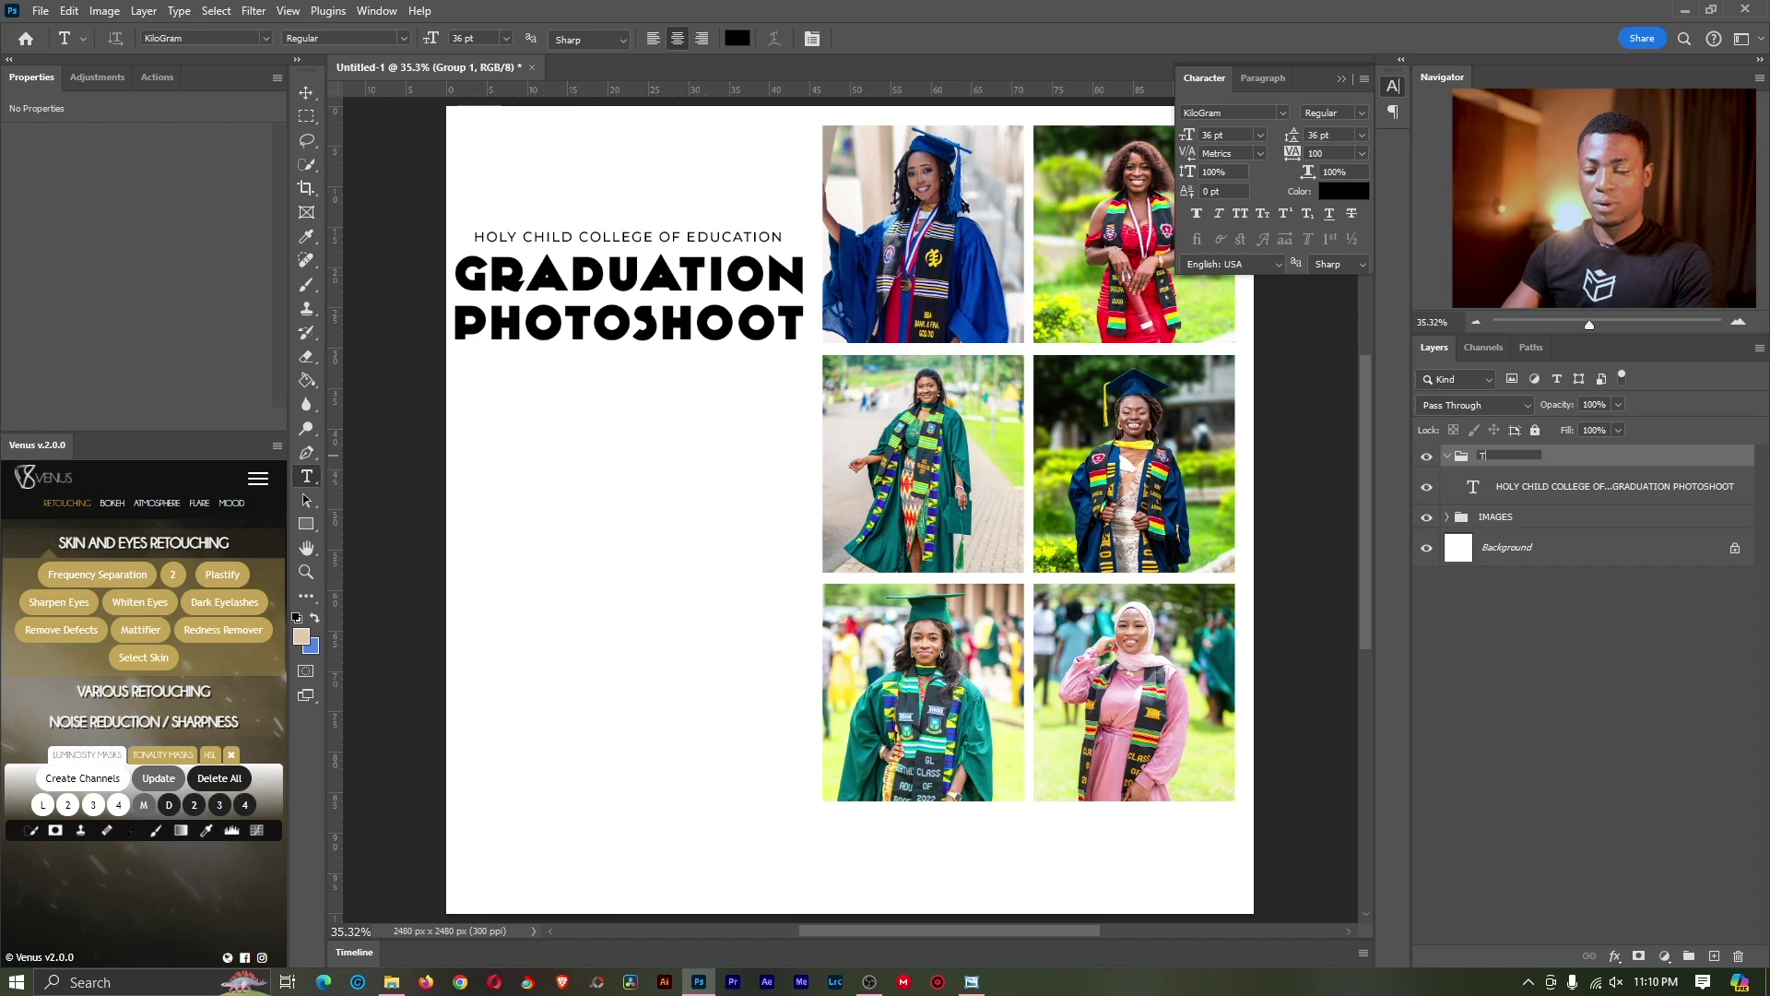
type("EXTS")
key("Return")
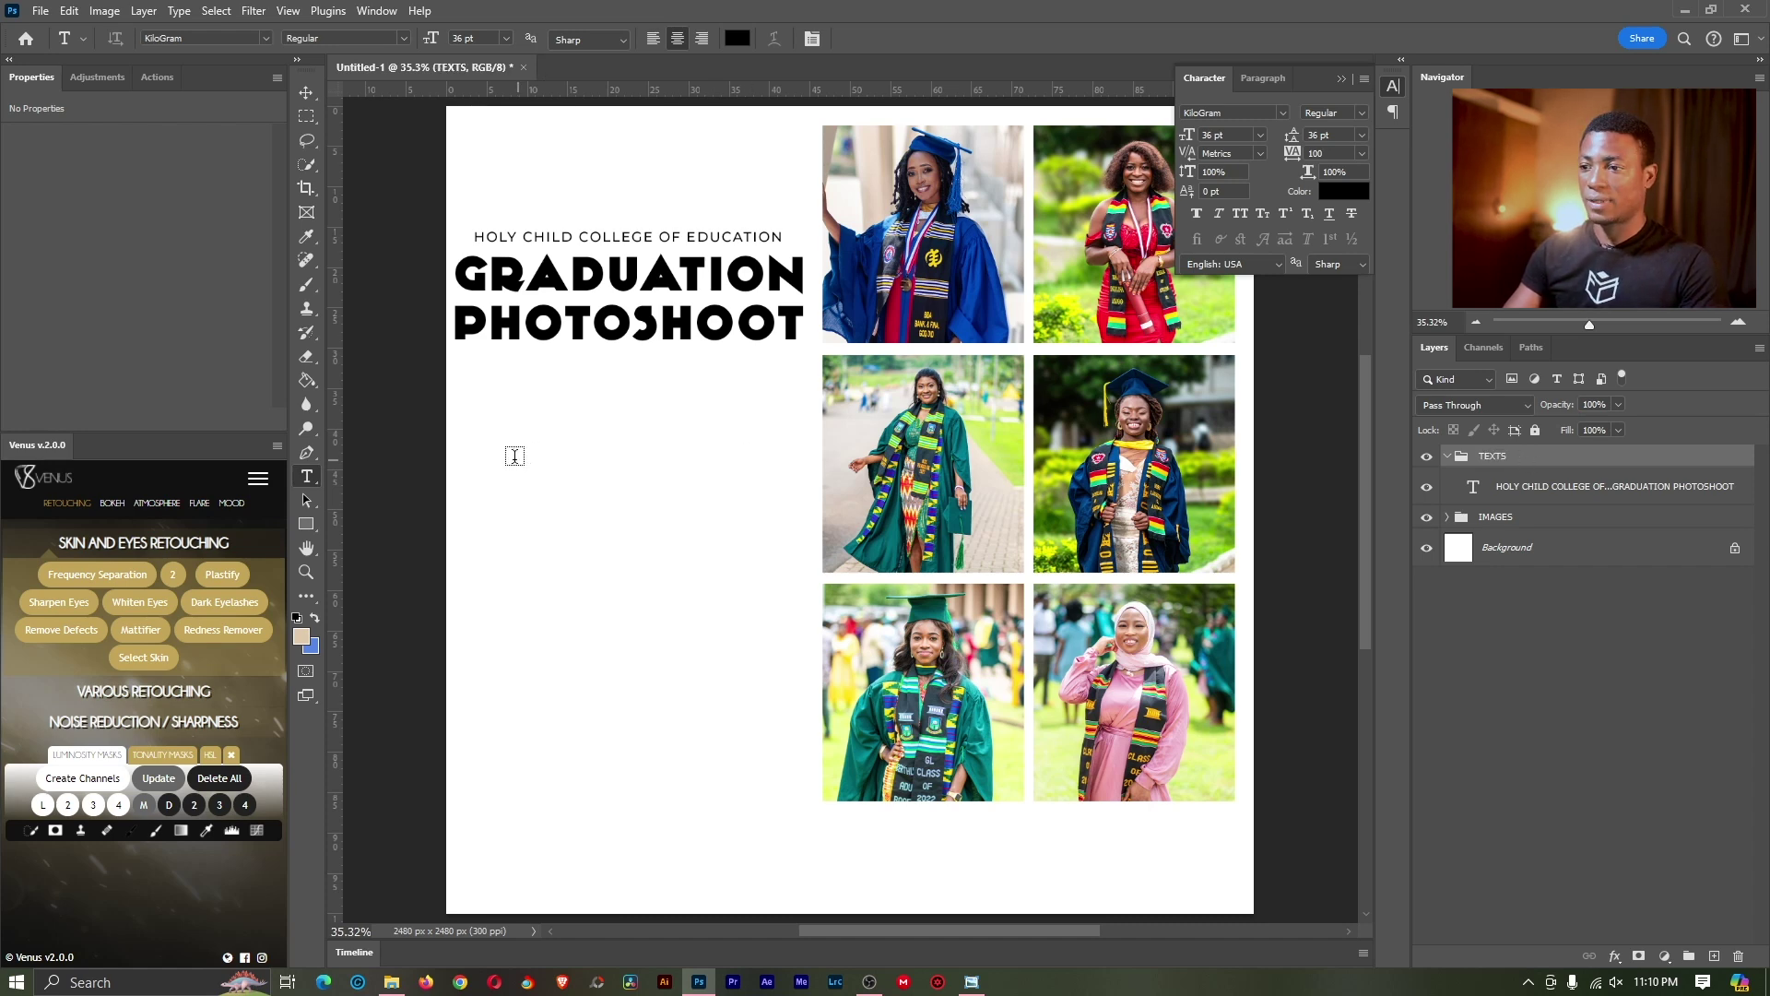
Step: Start a text object below the PHOTOSHOOT line and paste the copied package lines for the basic GHc 150 offer
left_click(544, 427)
key("ctrl+a")
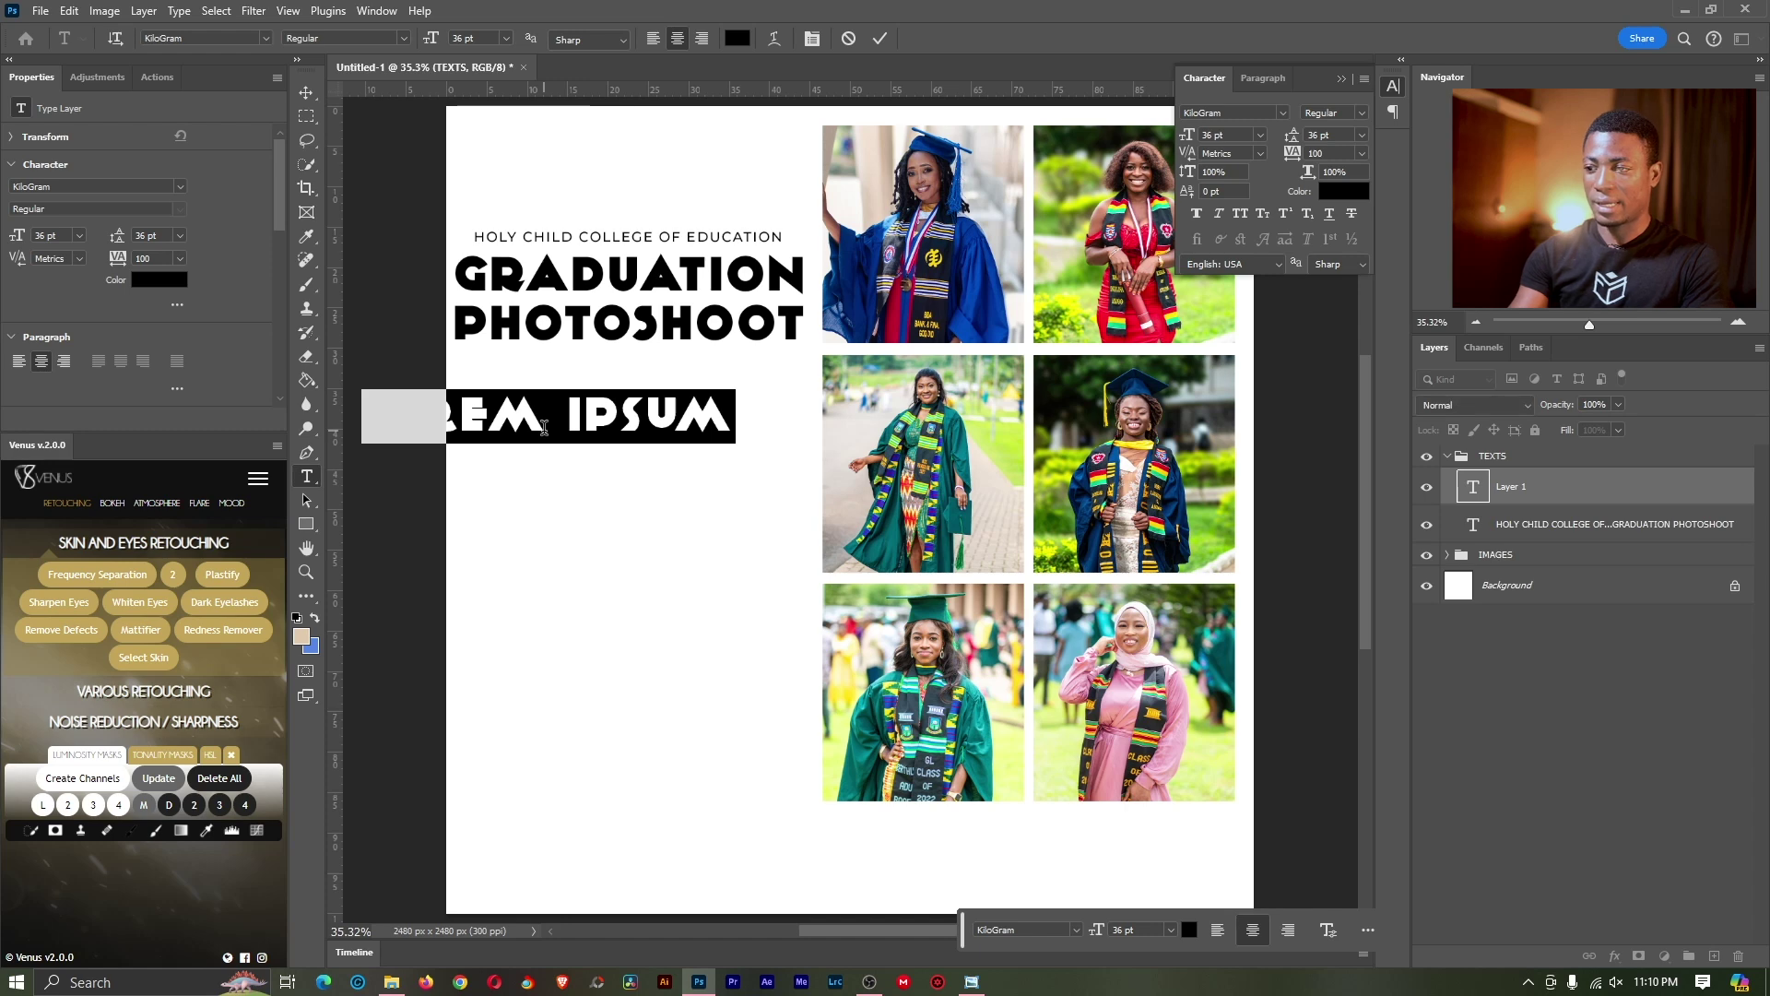
key("ctrl+v")
key("ctrl+a")
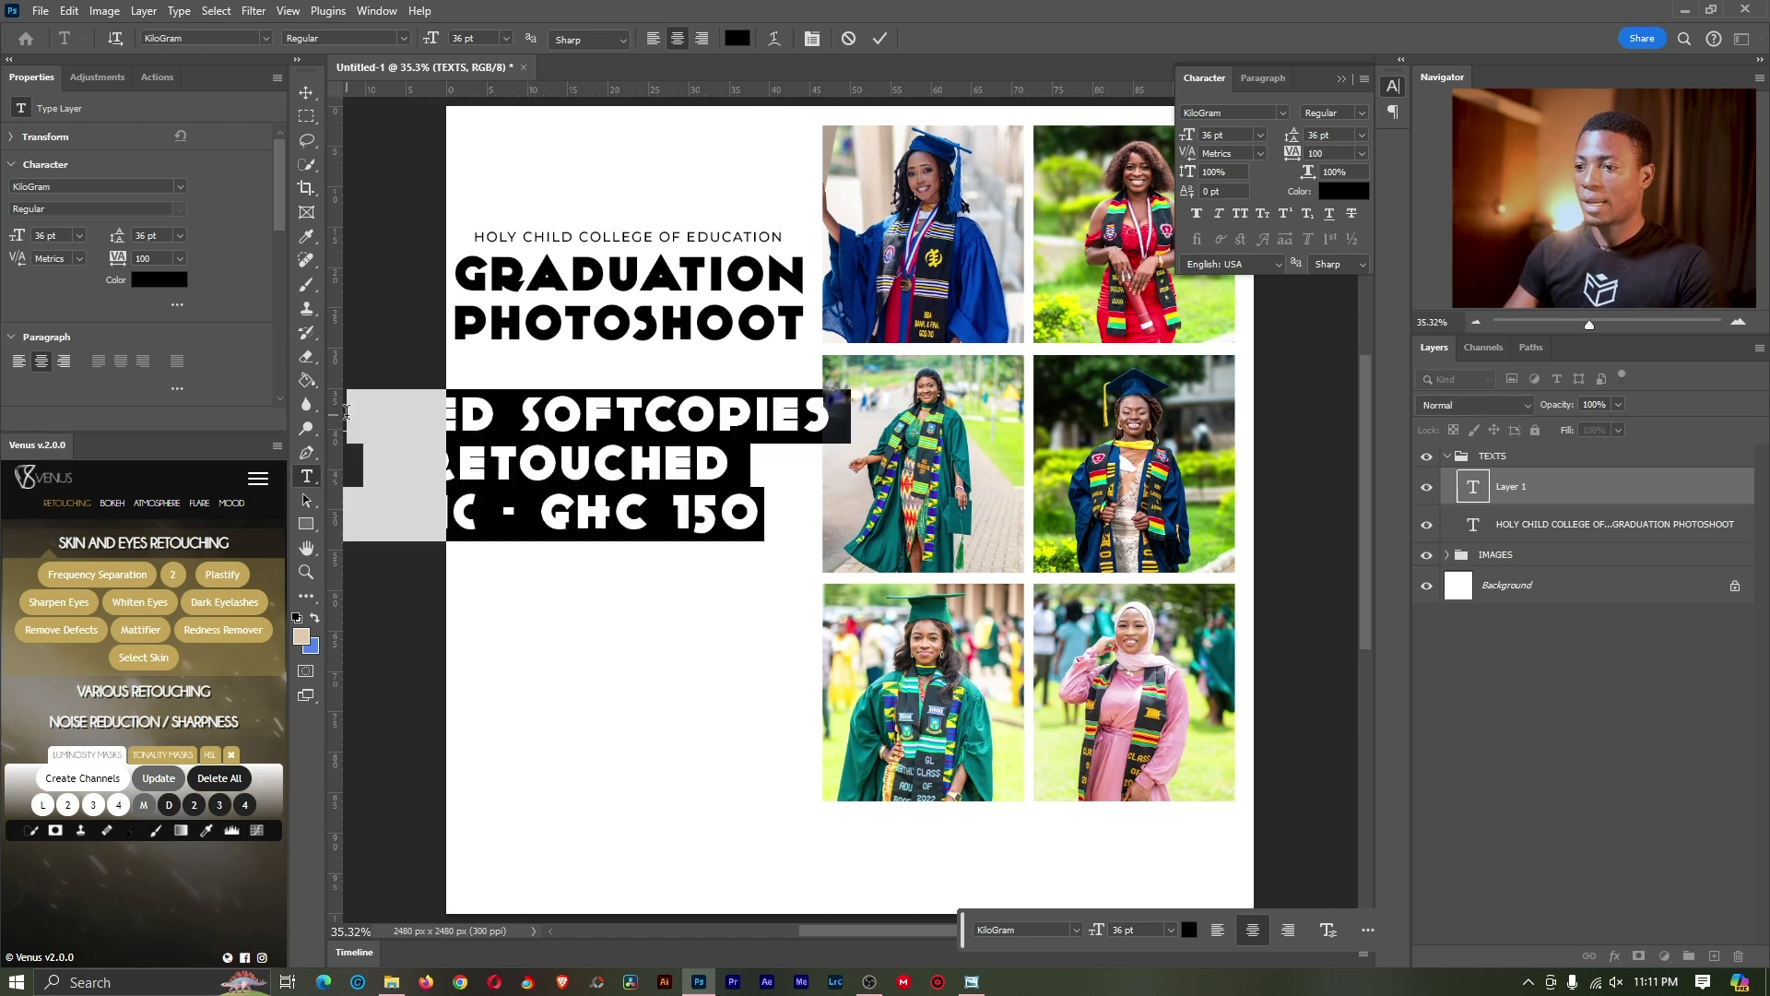
Step: Format all the pasted package text as 14 pt Montserrat Regular
left_click(585, 468)
key("ctrl+a")
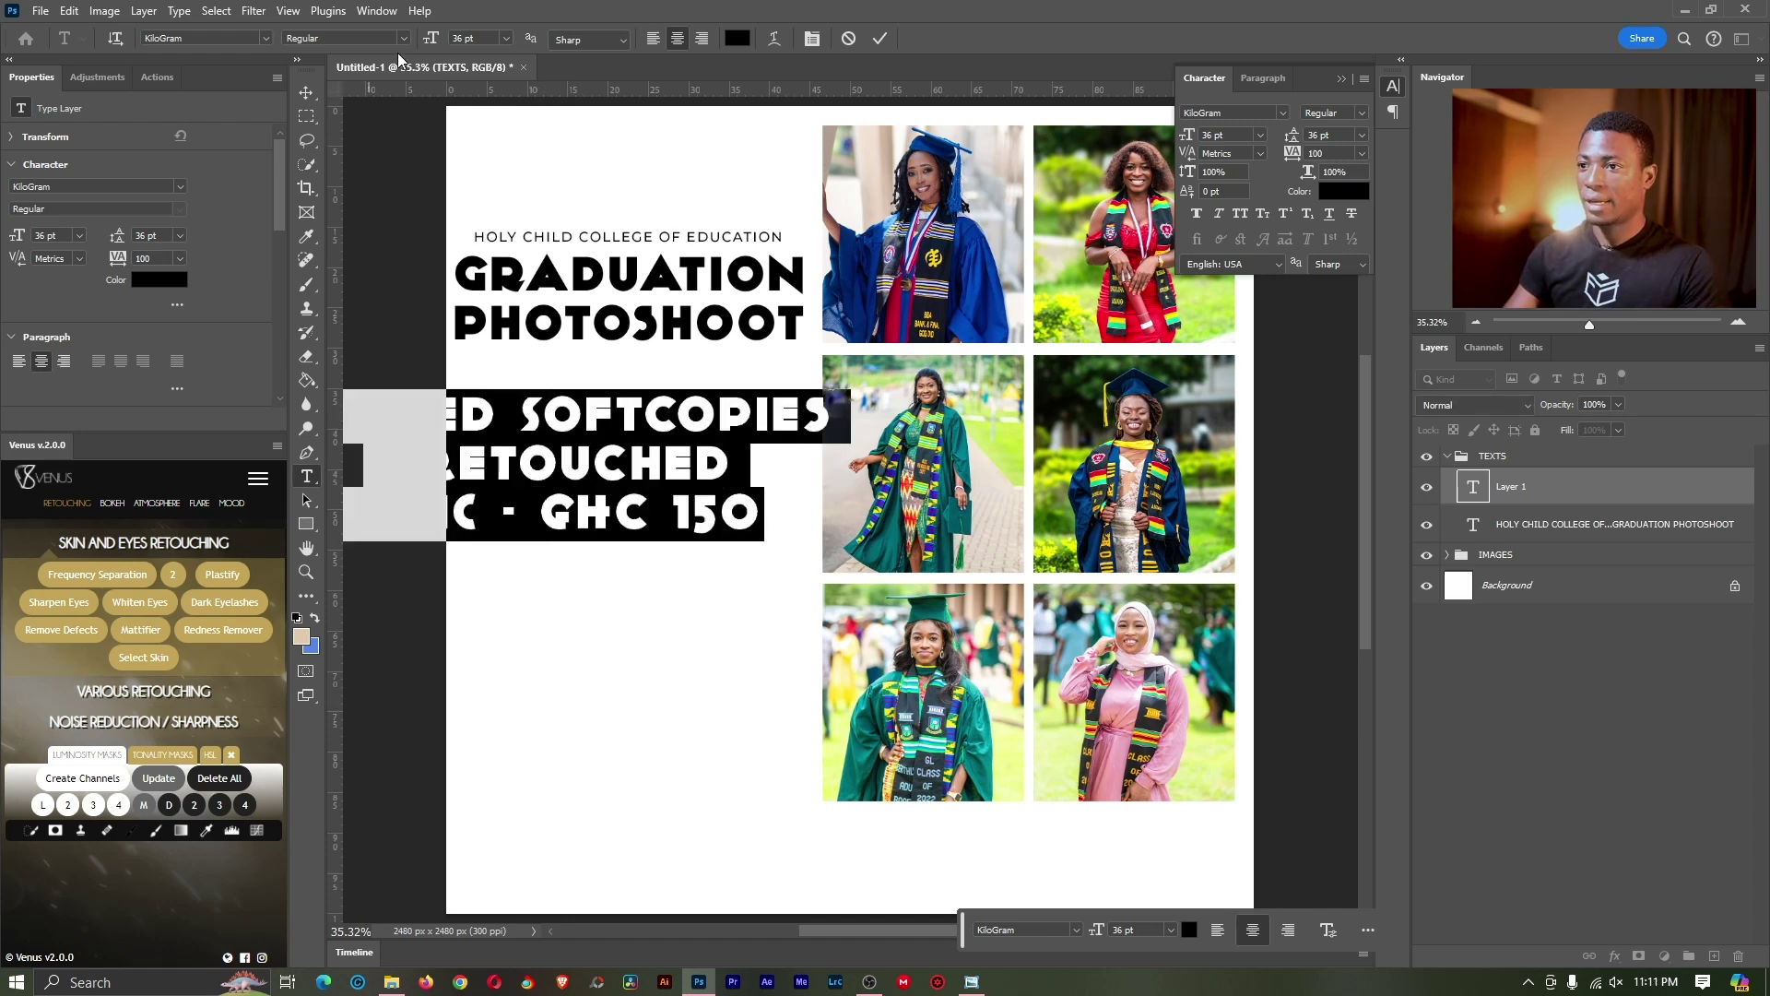
left_click(268, 38)
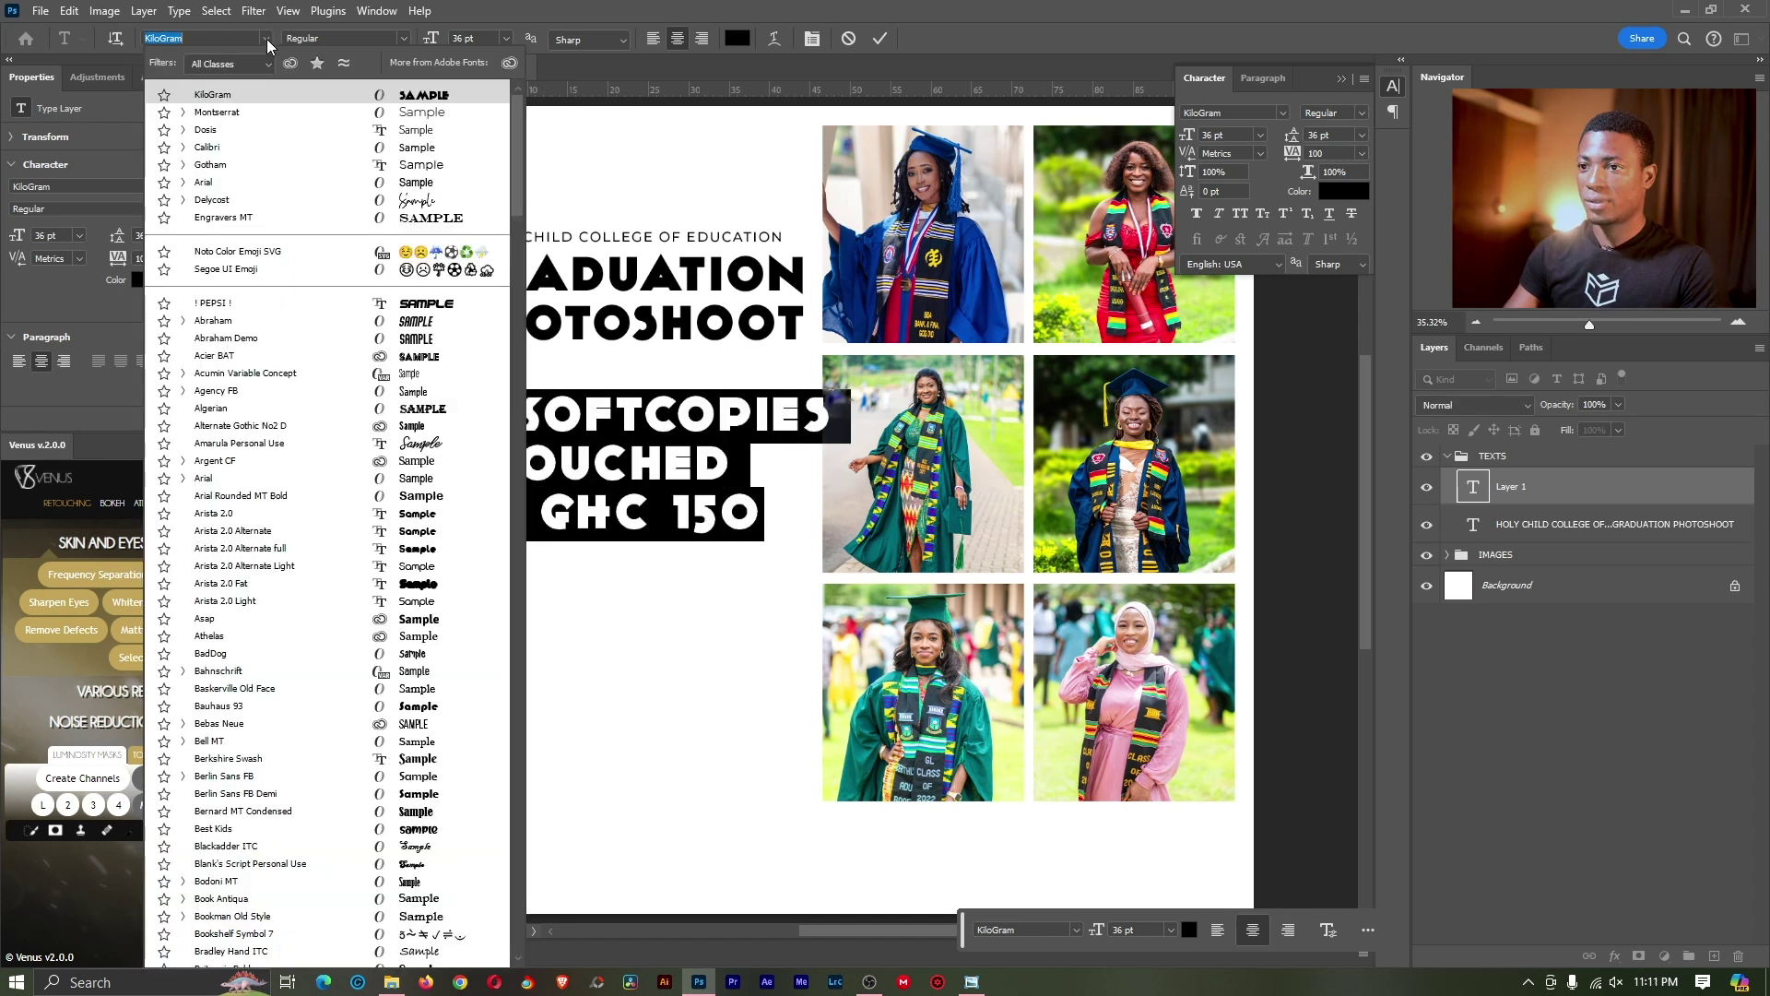
left_click(250, 113)
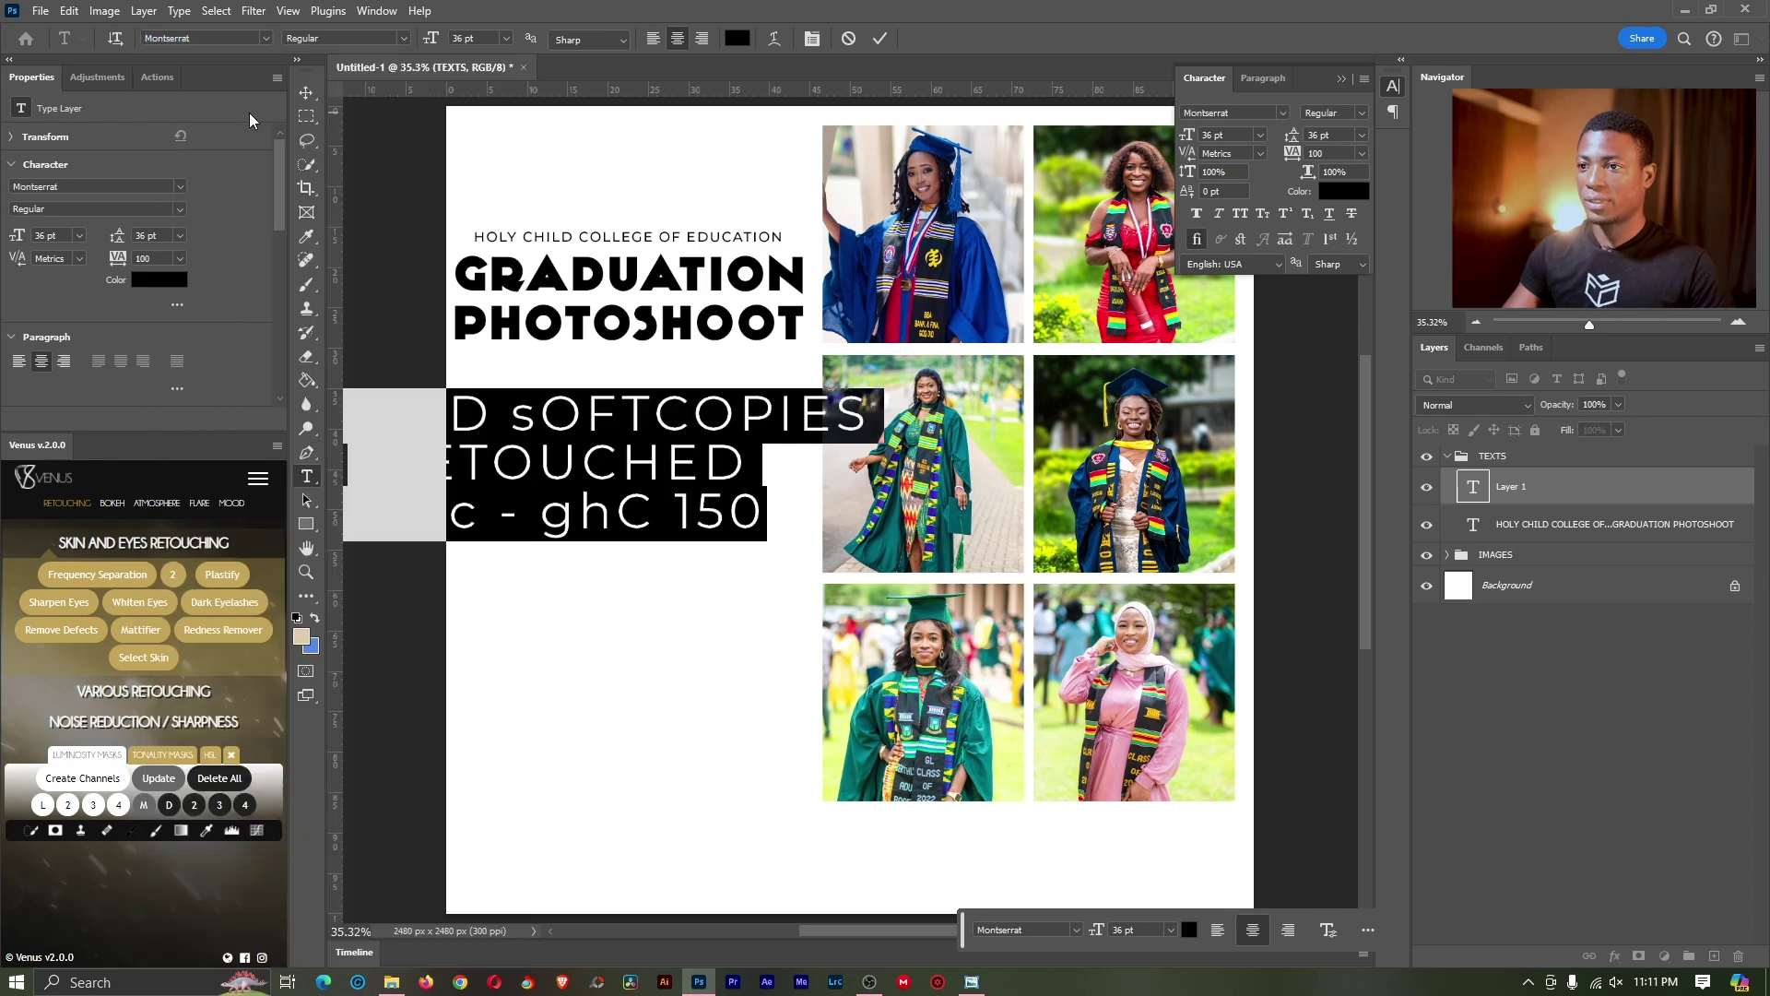
left_click(404, 39)
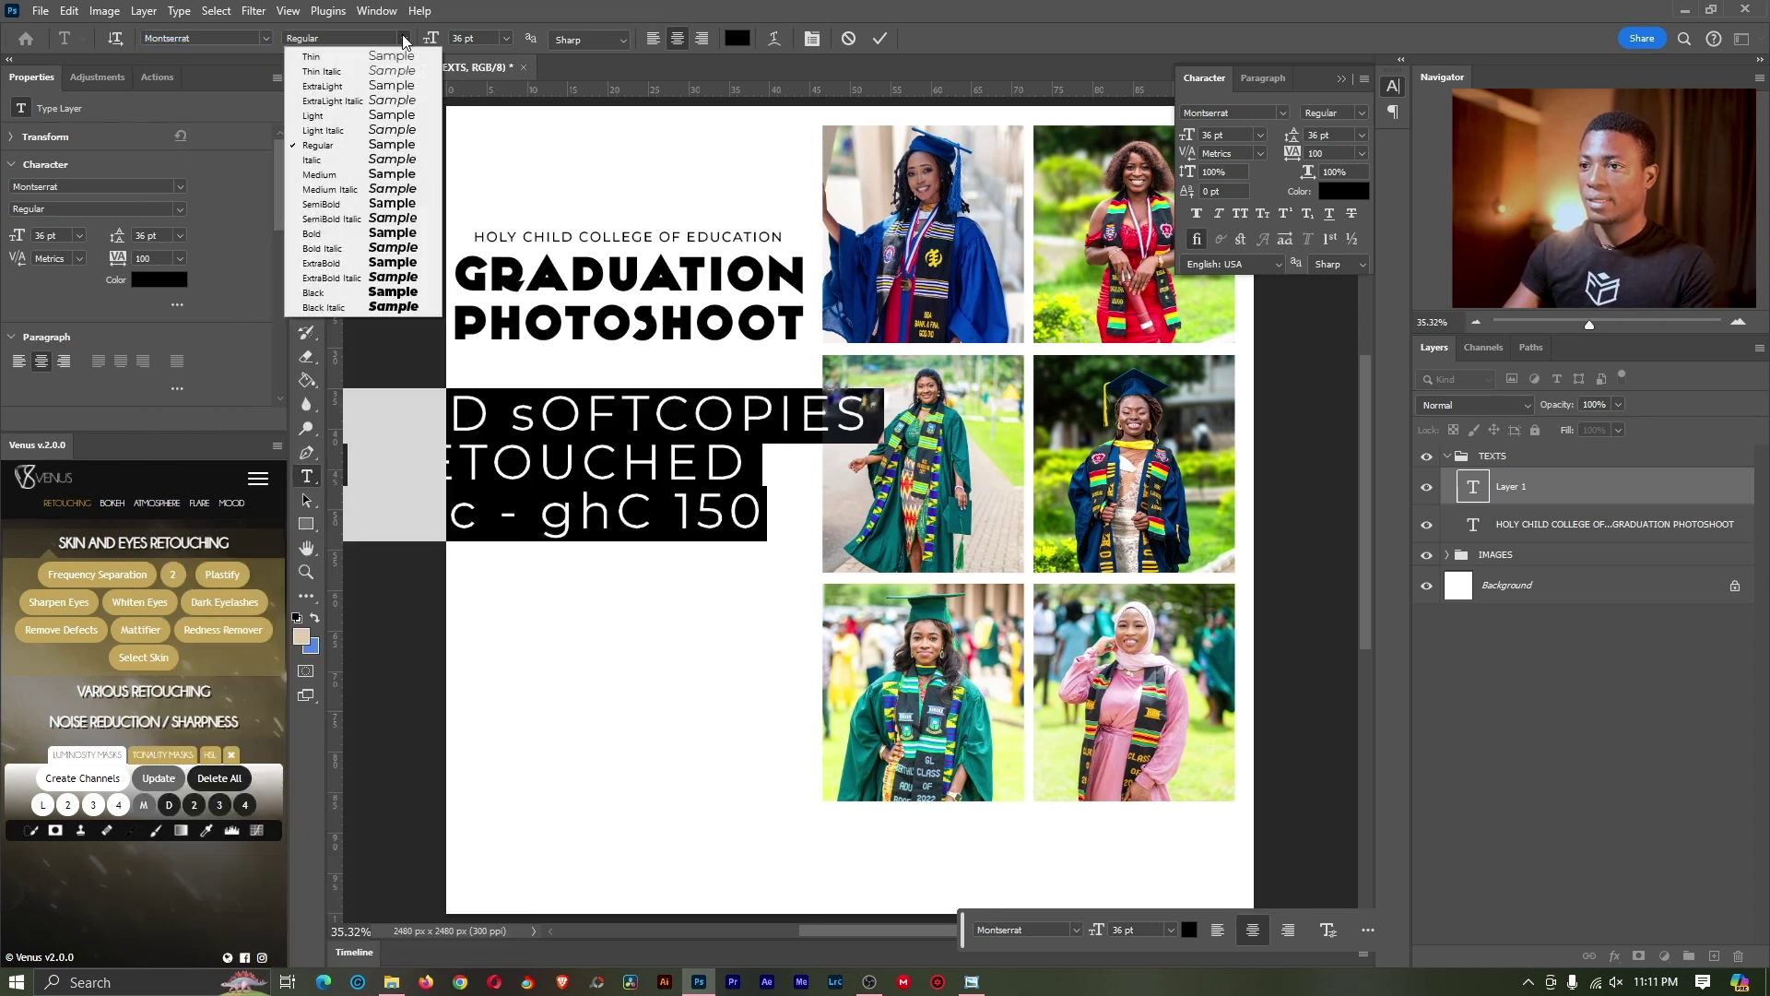
left_click(358, 145)
left_click(507, 39)
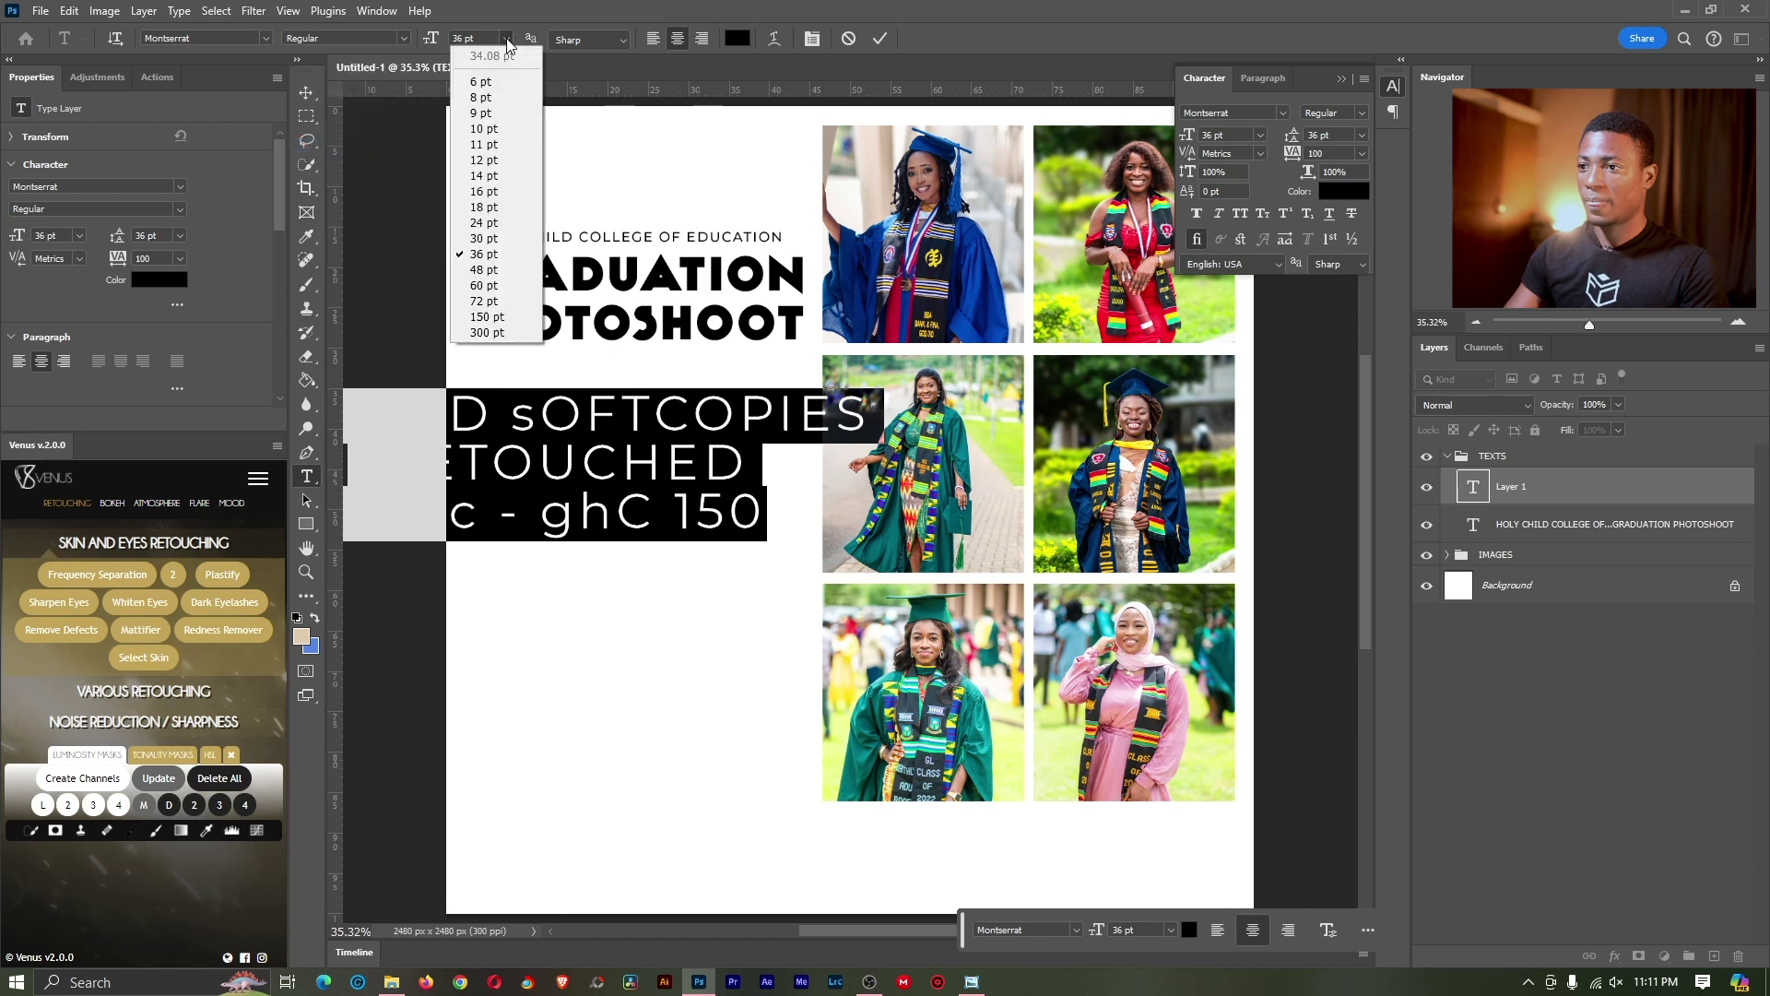
left_click(483, 176)
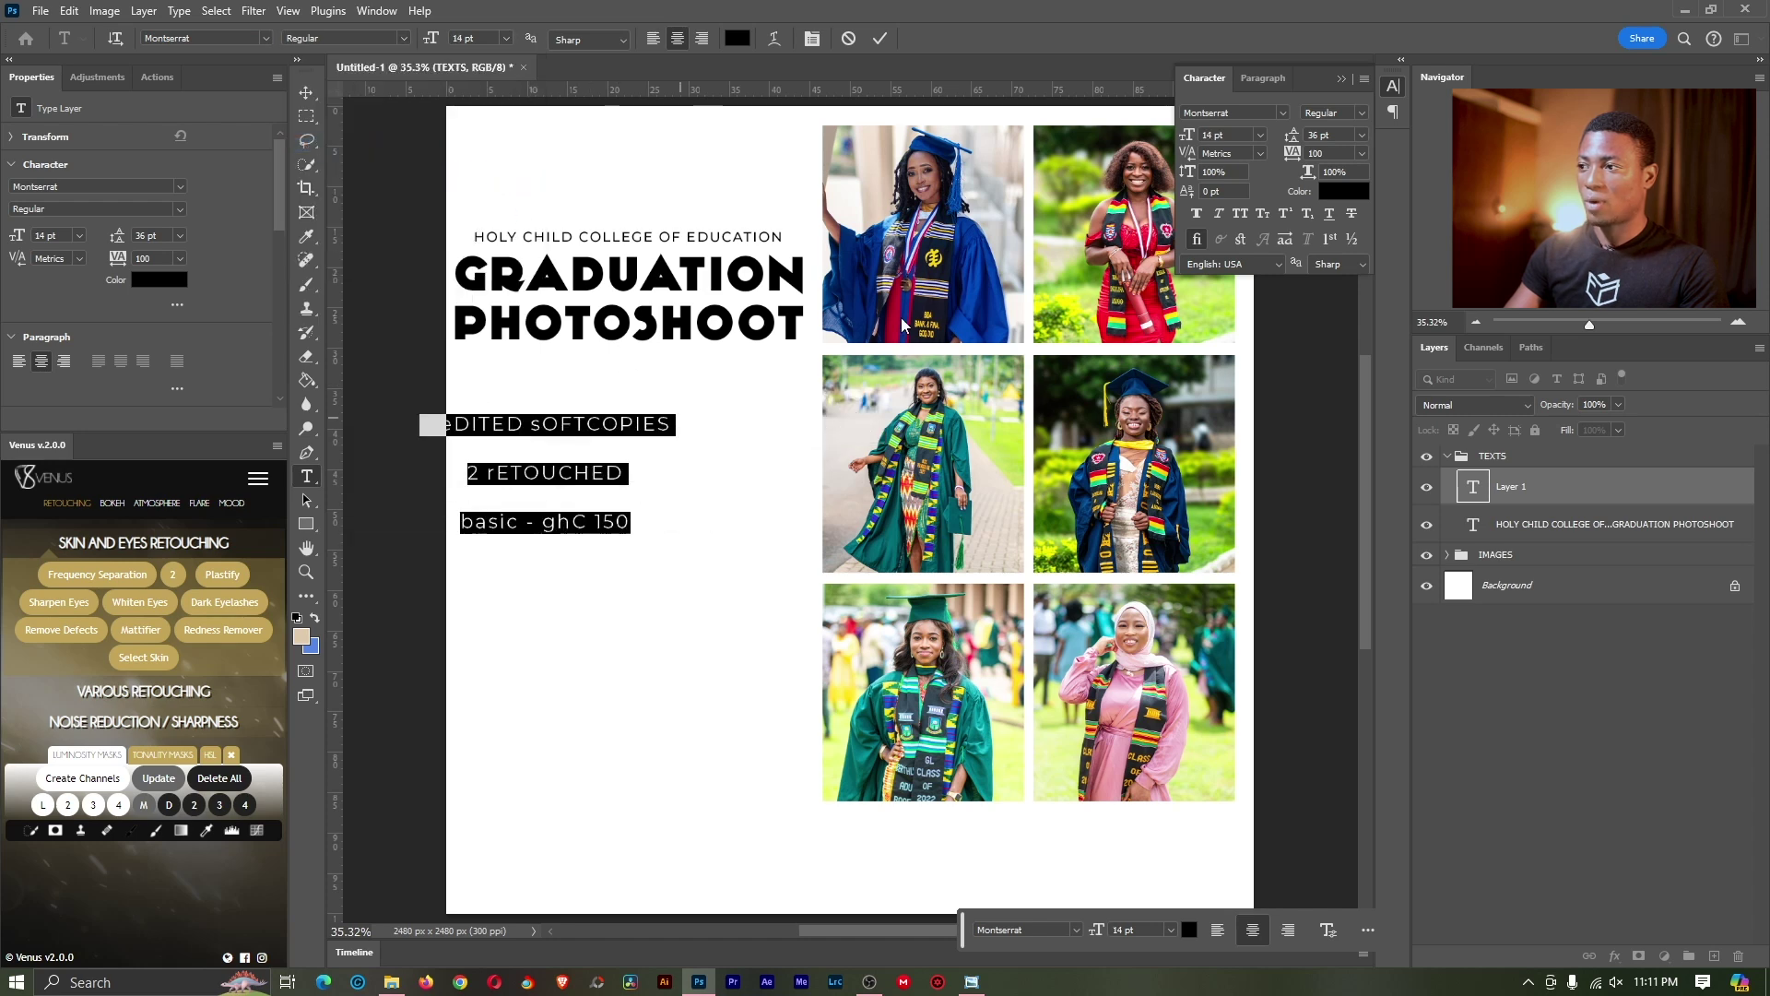
Step: Move the package text fully onto the canvas beneath the heading and set its leading to Auto
left_click(573, 427)
left_click_drag(593, 578, 646, 570)
key("ctrl+a")
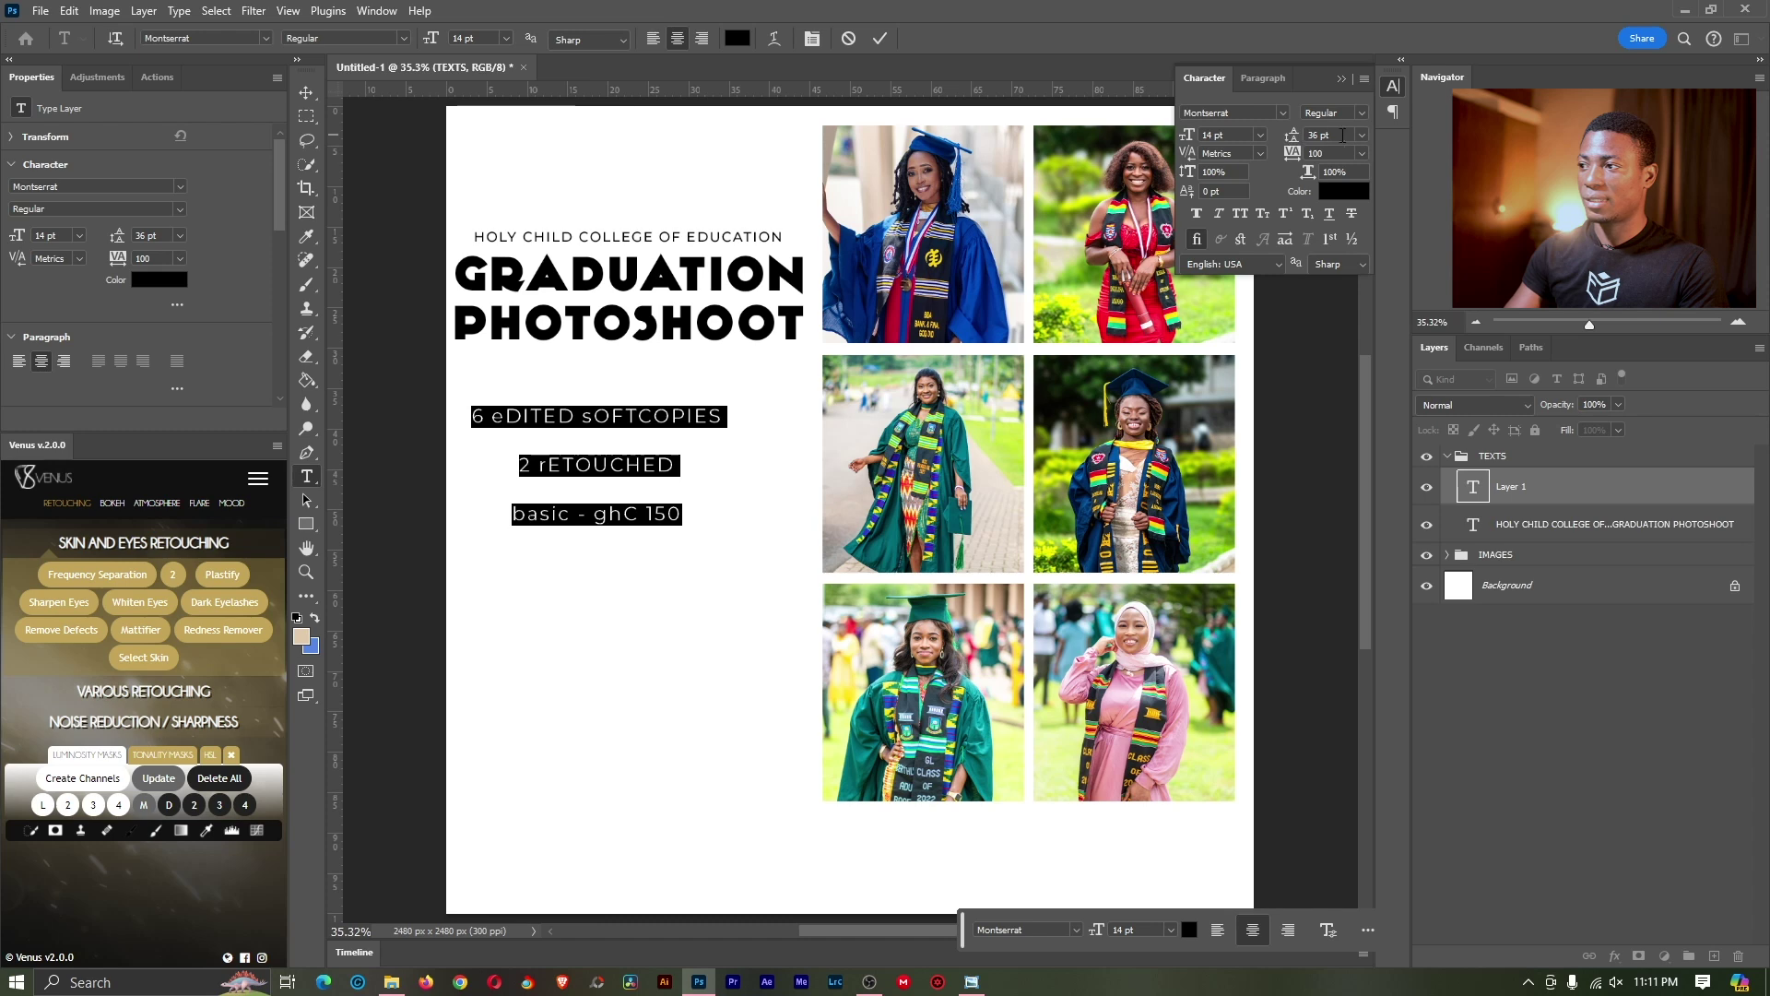
left_click(1362, 135)
left_click(1339, 153)
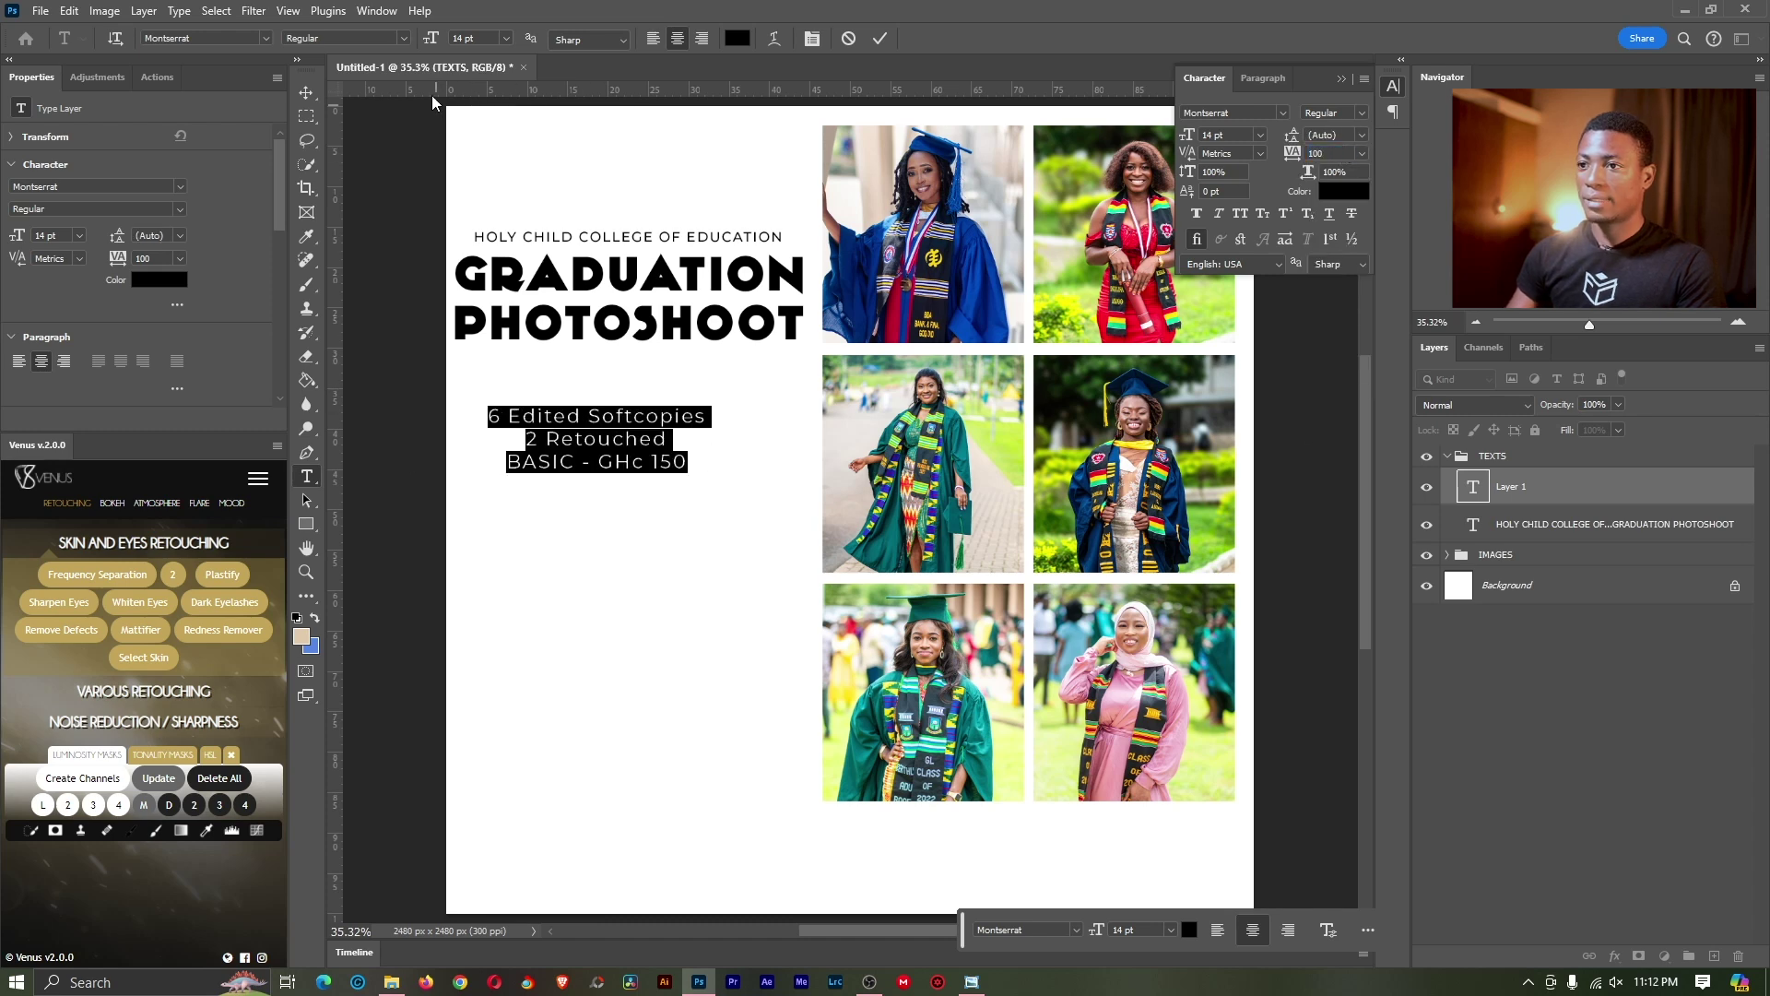
Step: Make the package text Bold, and switch the Edited Softcopies and Retouched lines to Medium
left_click(404, 38)
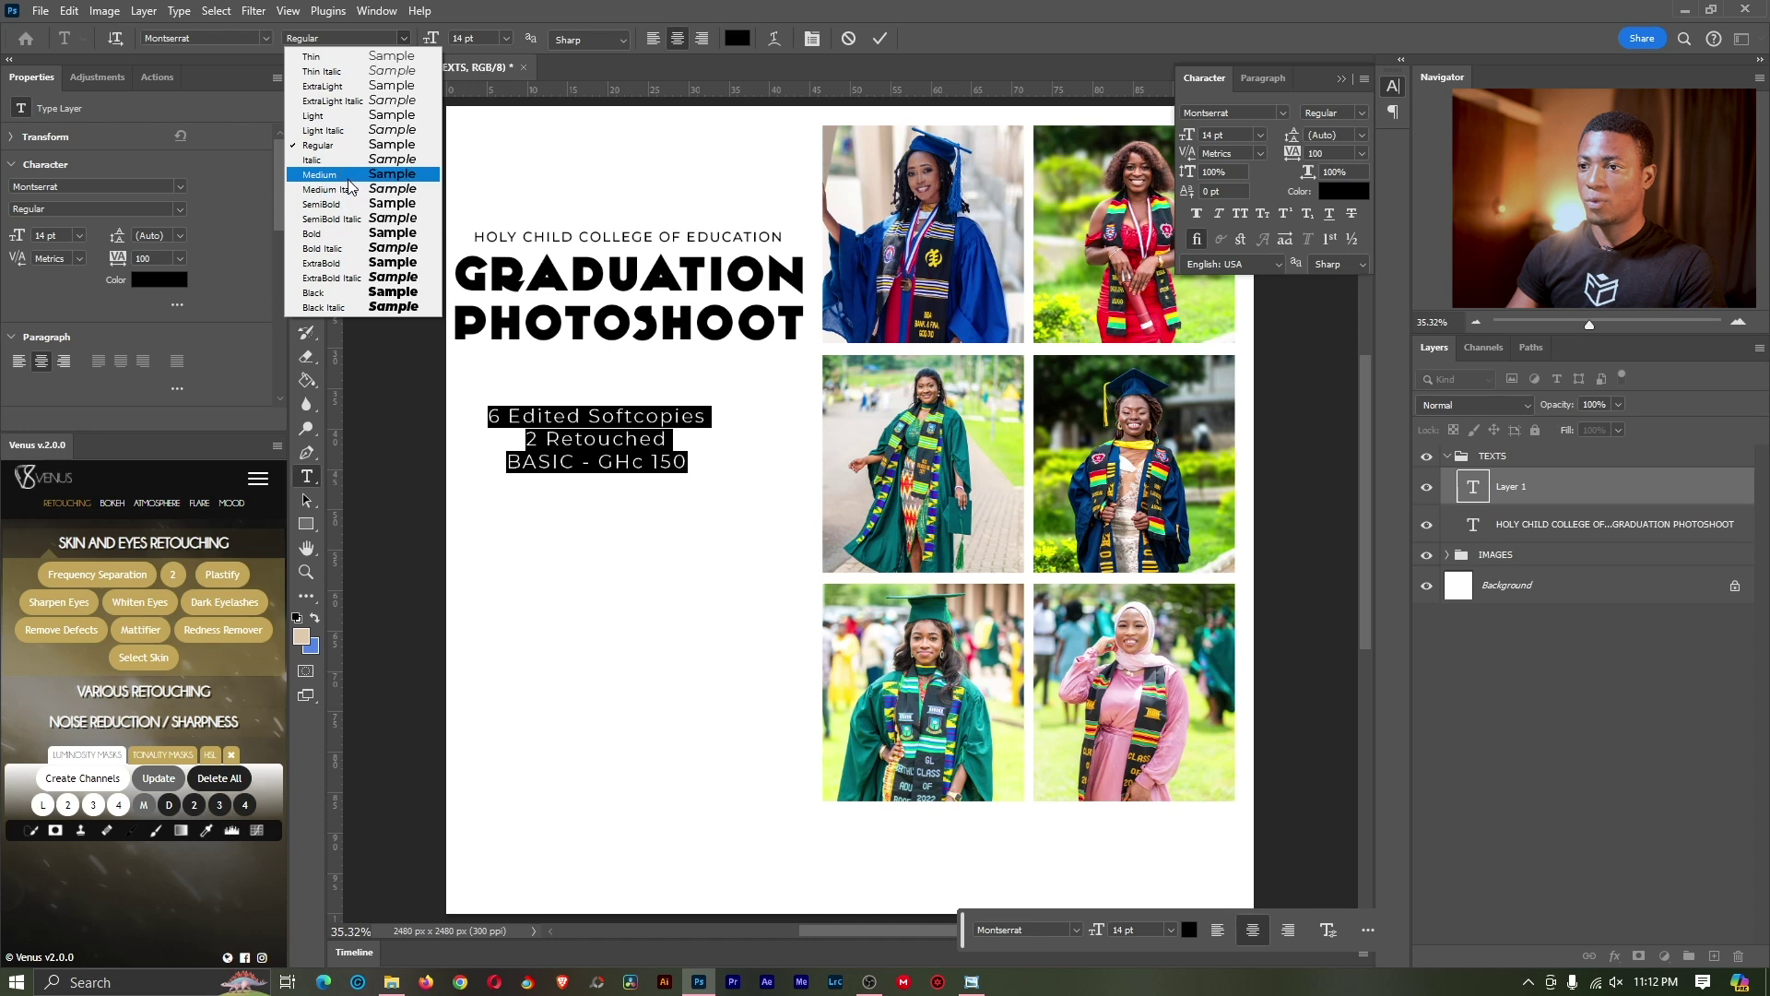
left_click(360, 233)
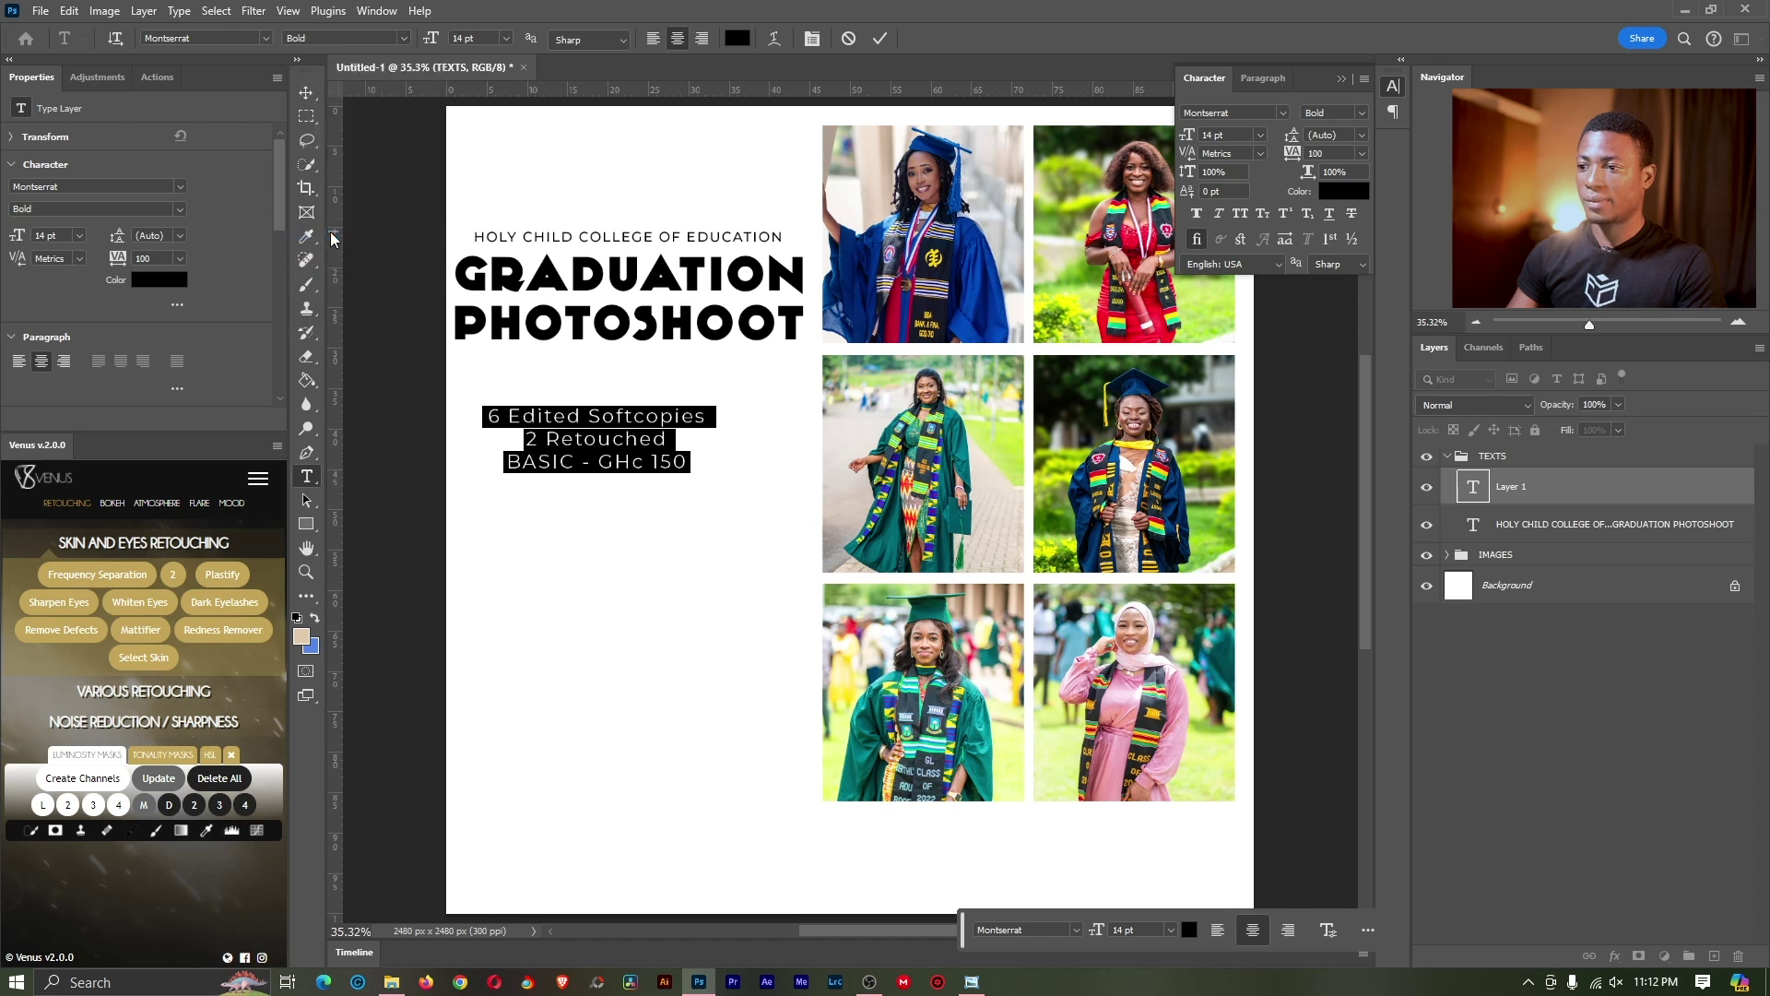
left_click_drag(504, 461, 469, 216)
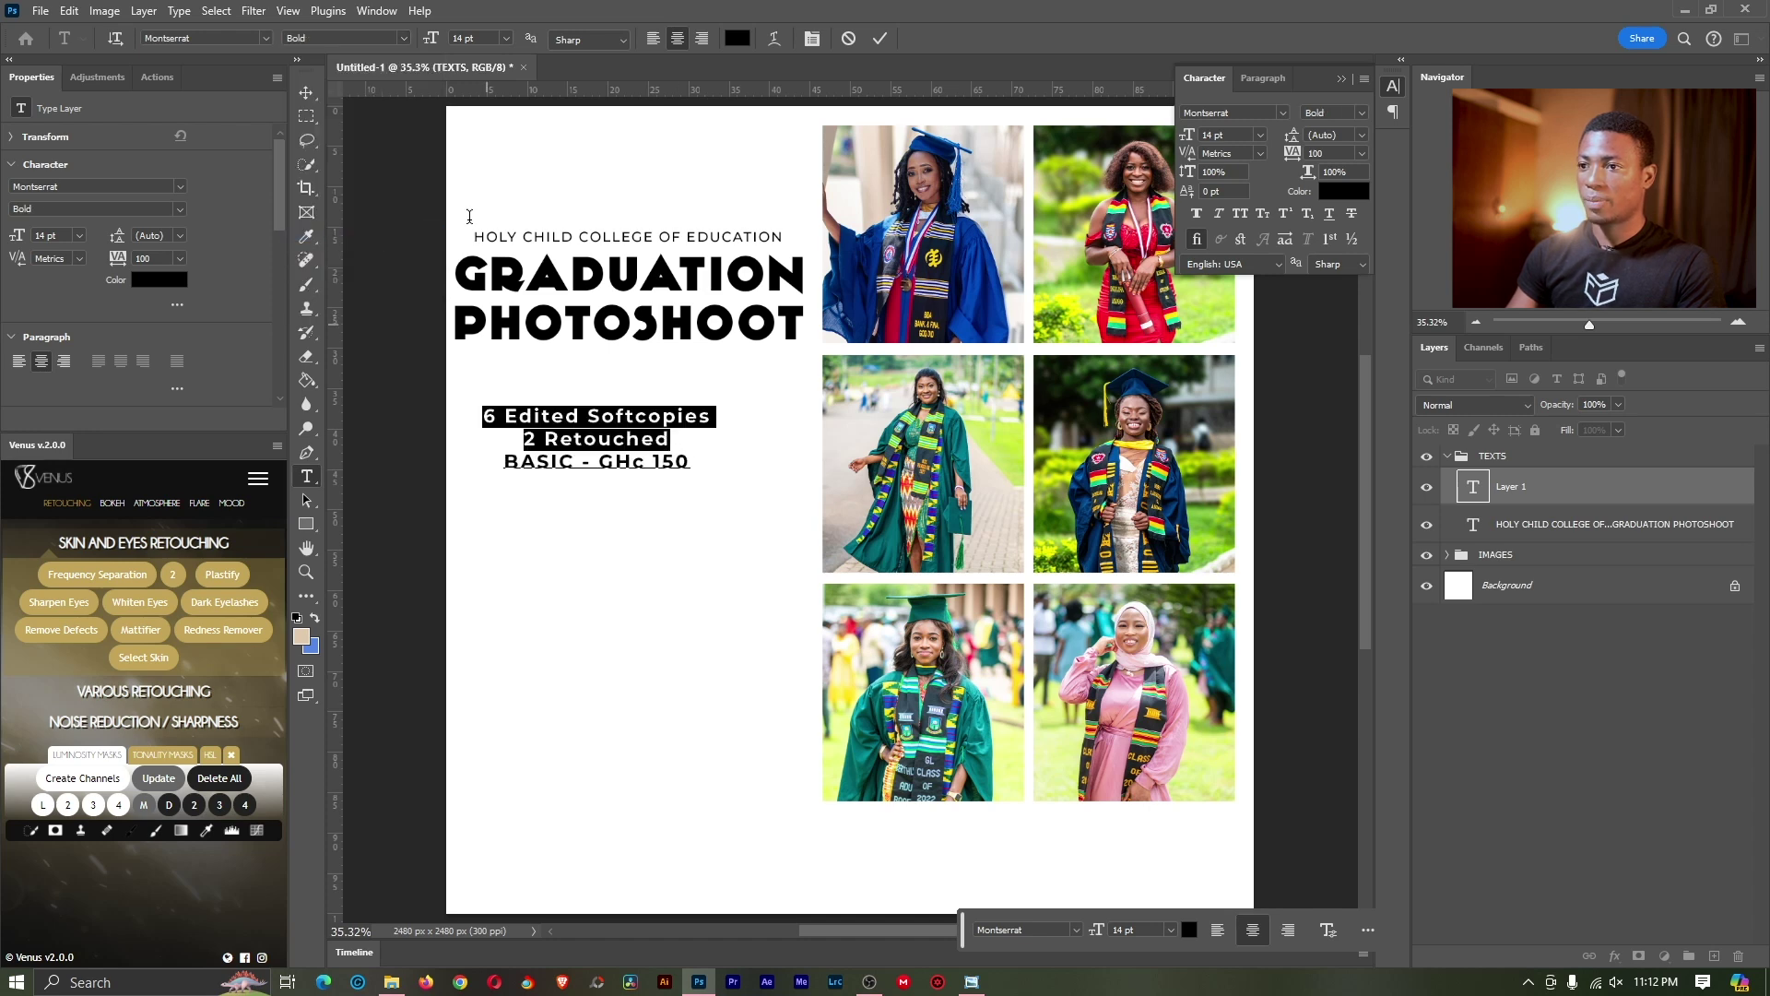
left_click(403, 39)
left_click(385, 186)
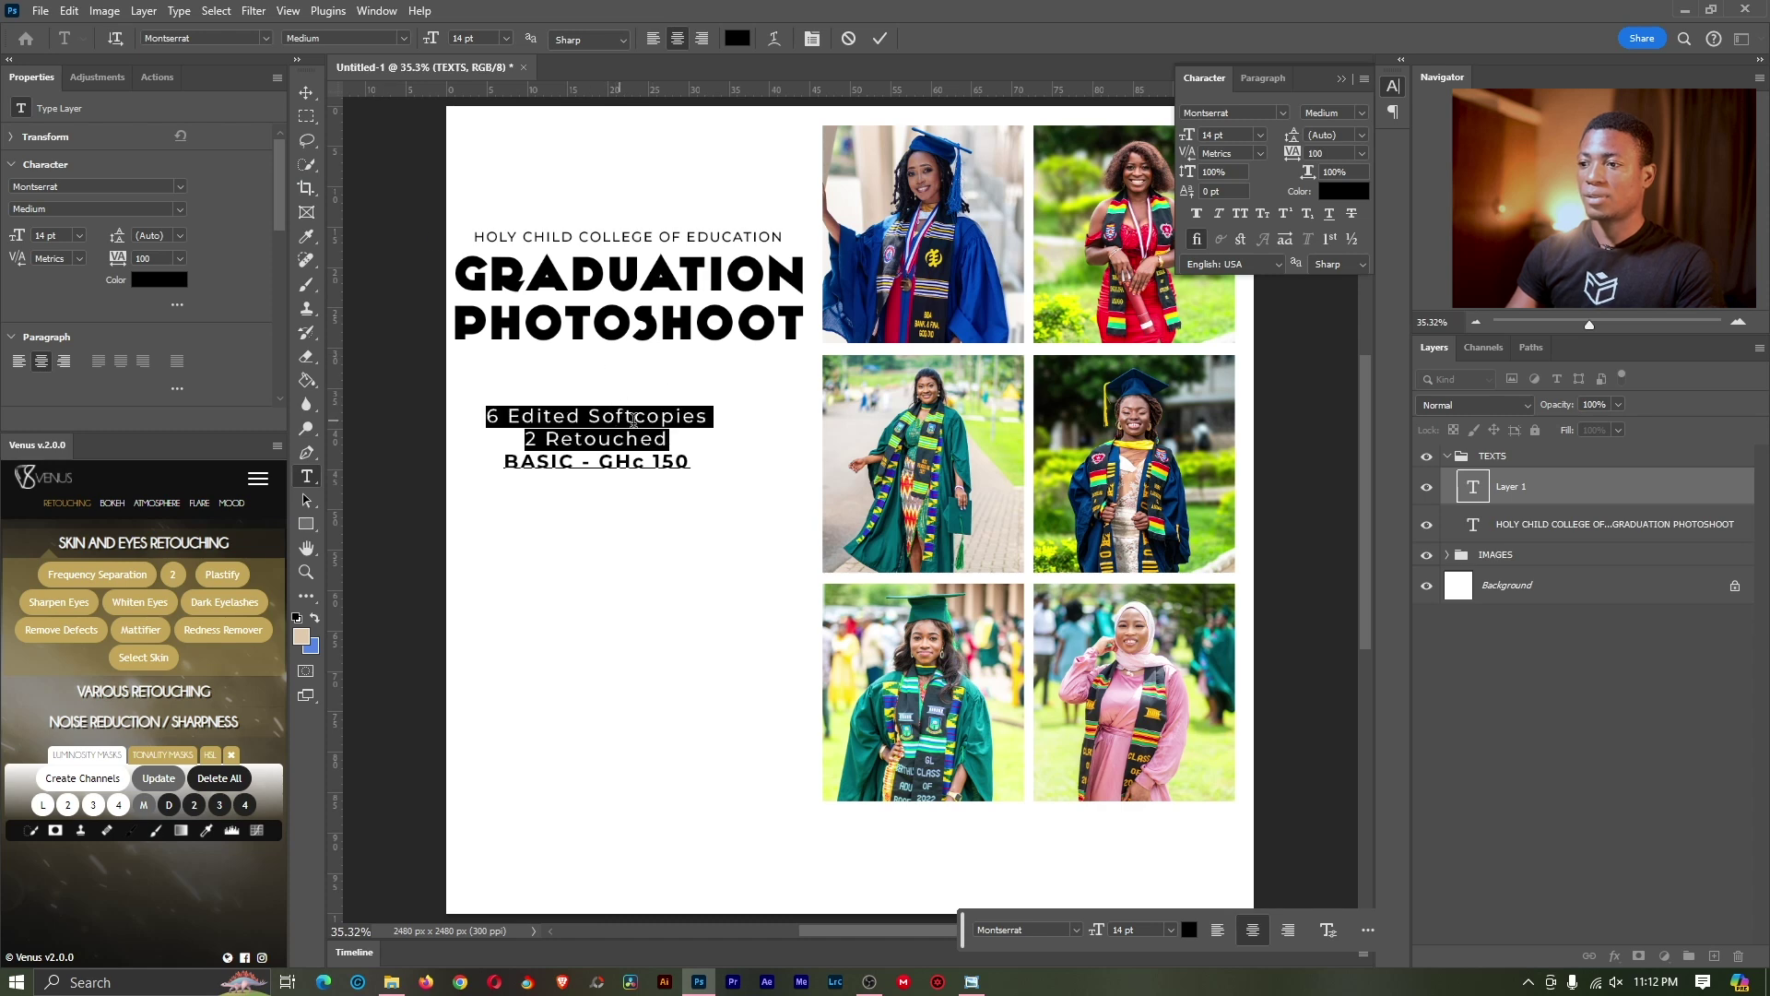
Step: Reduce all the package text to 12 pt and left-align it
key("ctrl+a")
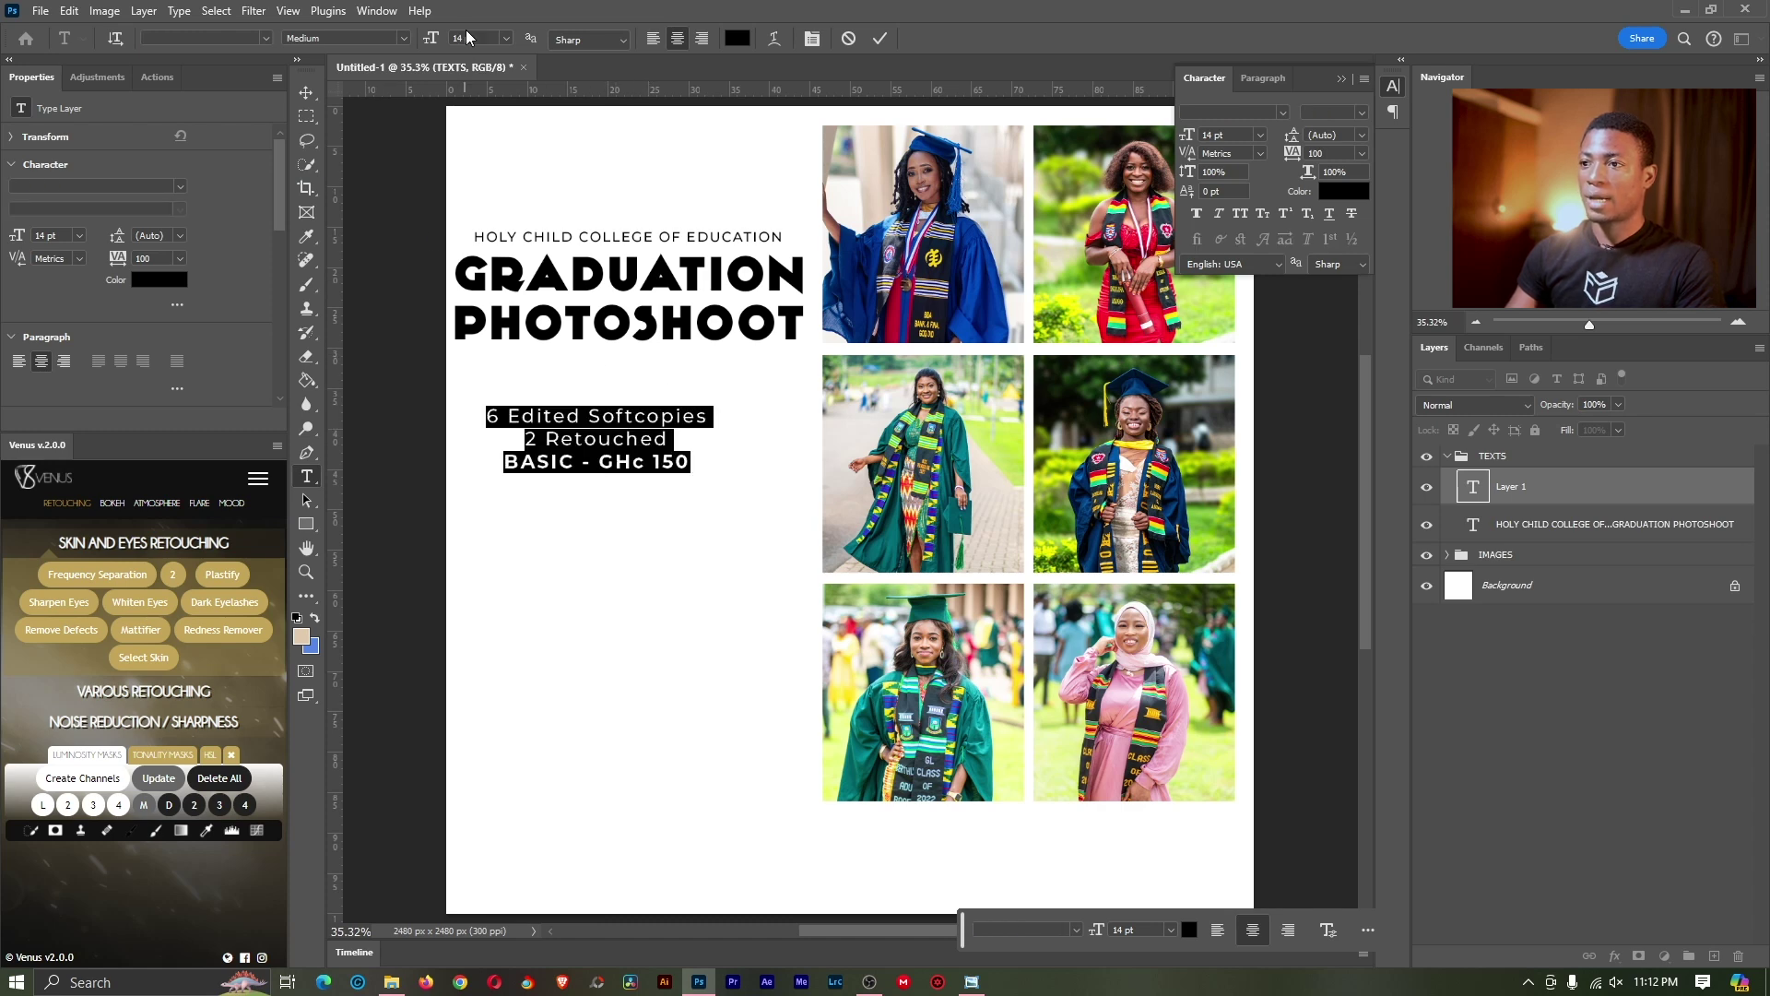
left_click(507, 38)
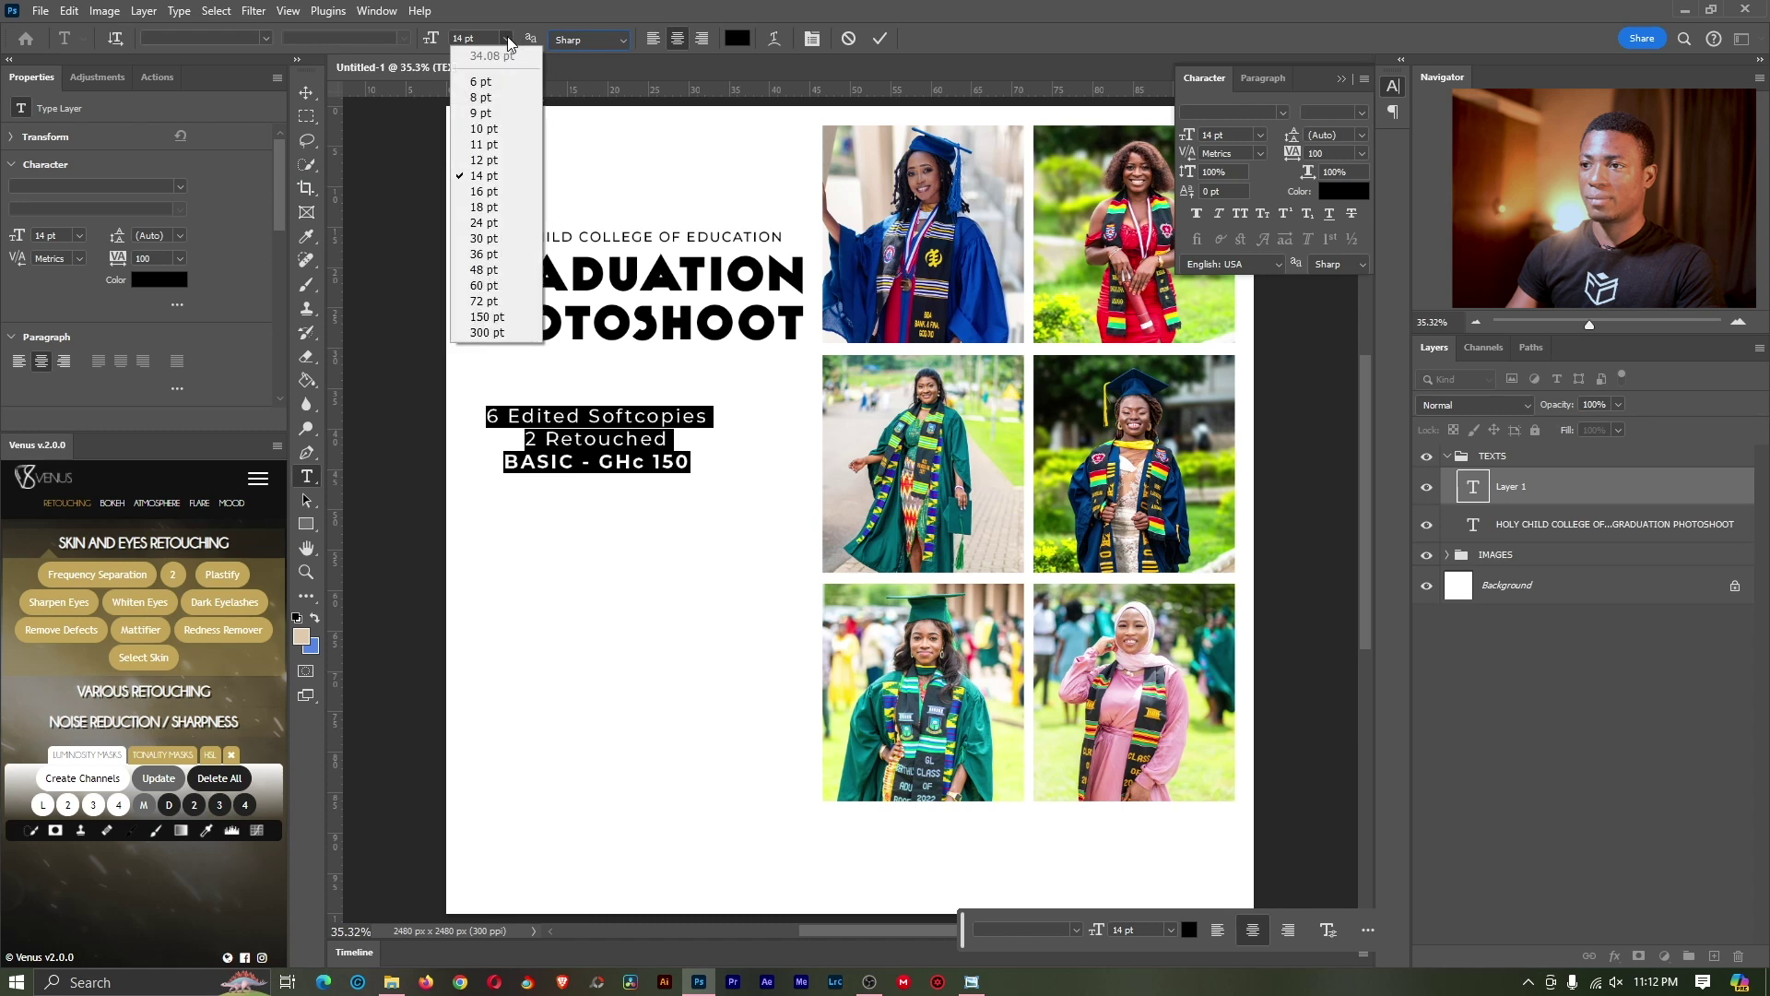
left_click(496, 168)
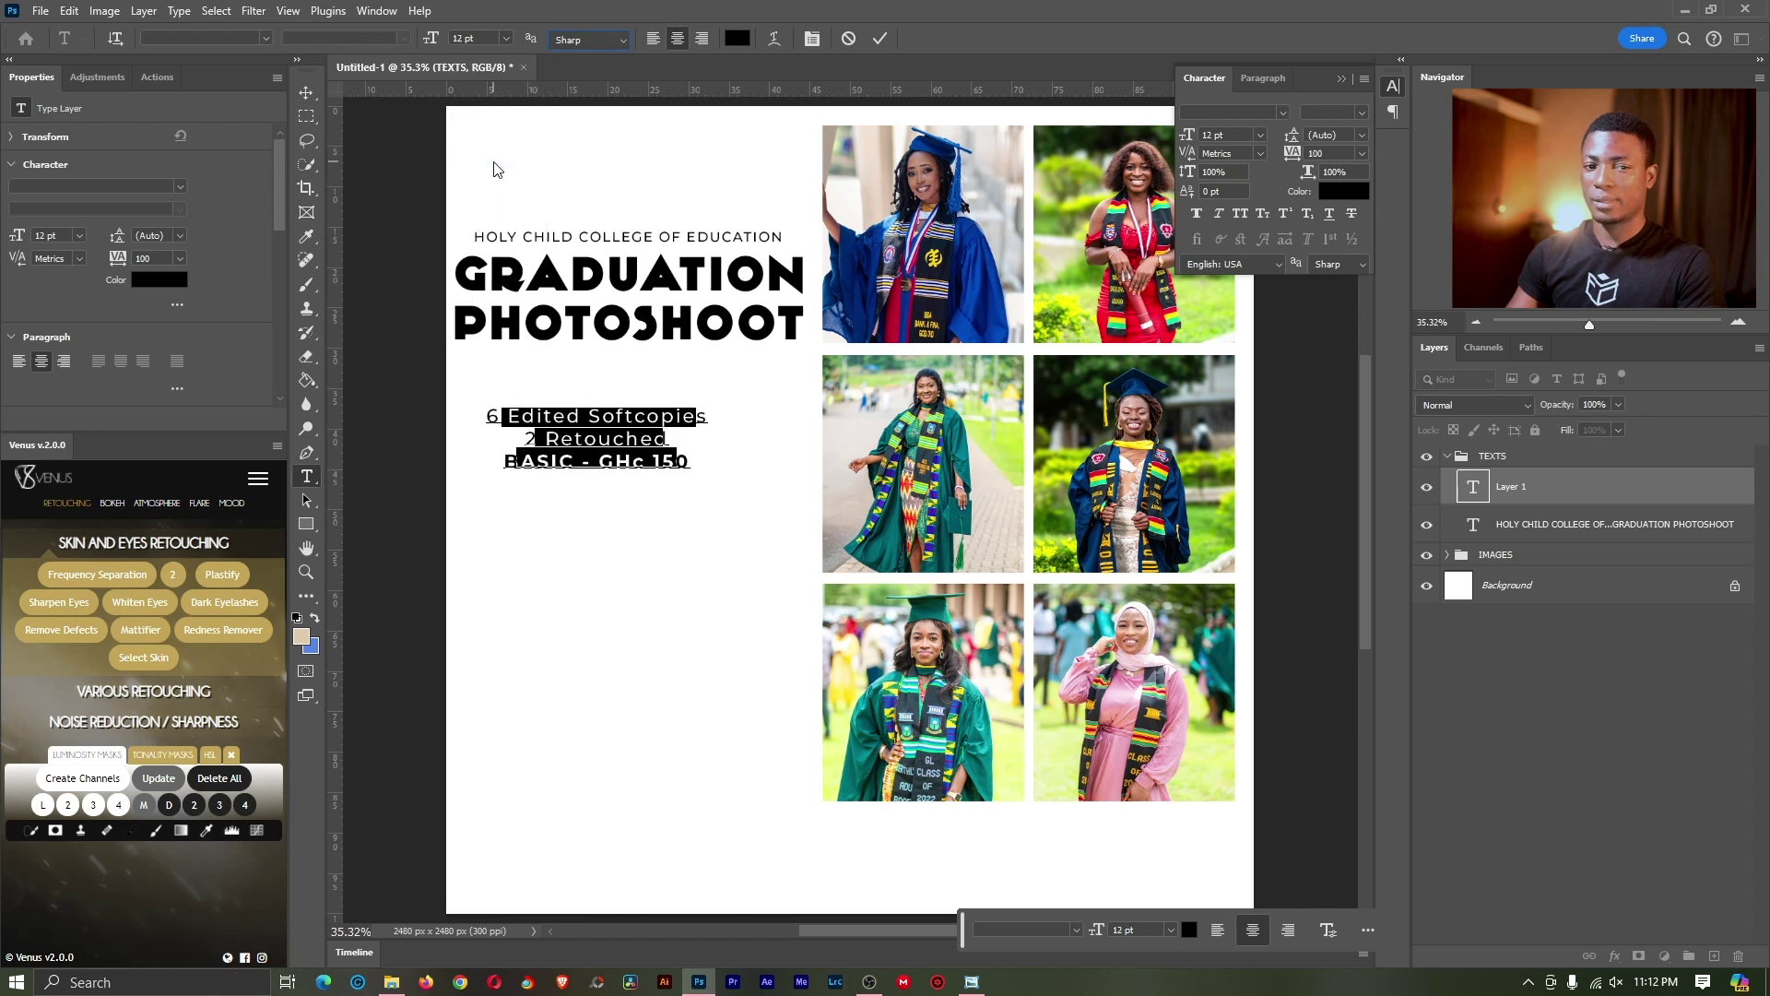
left_click(654, 40)
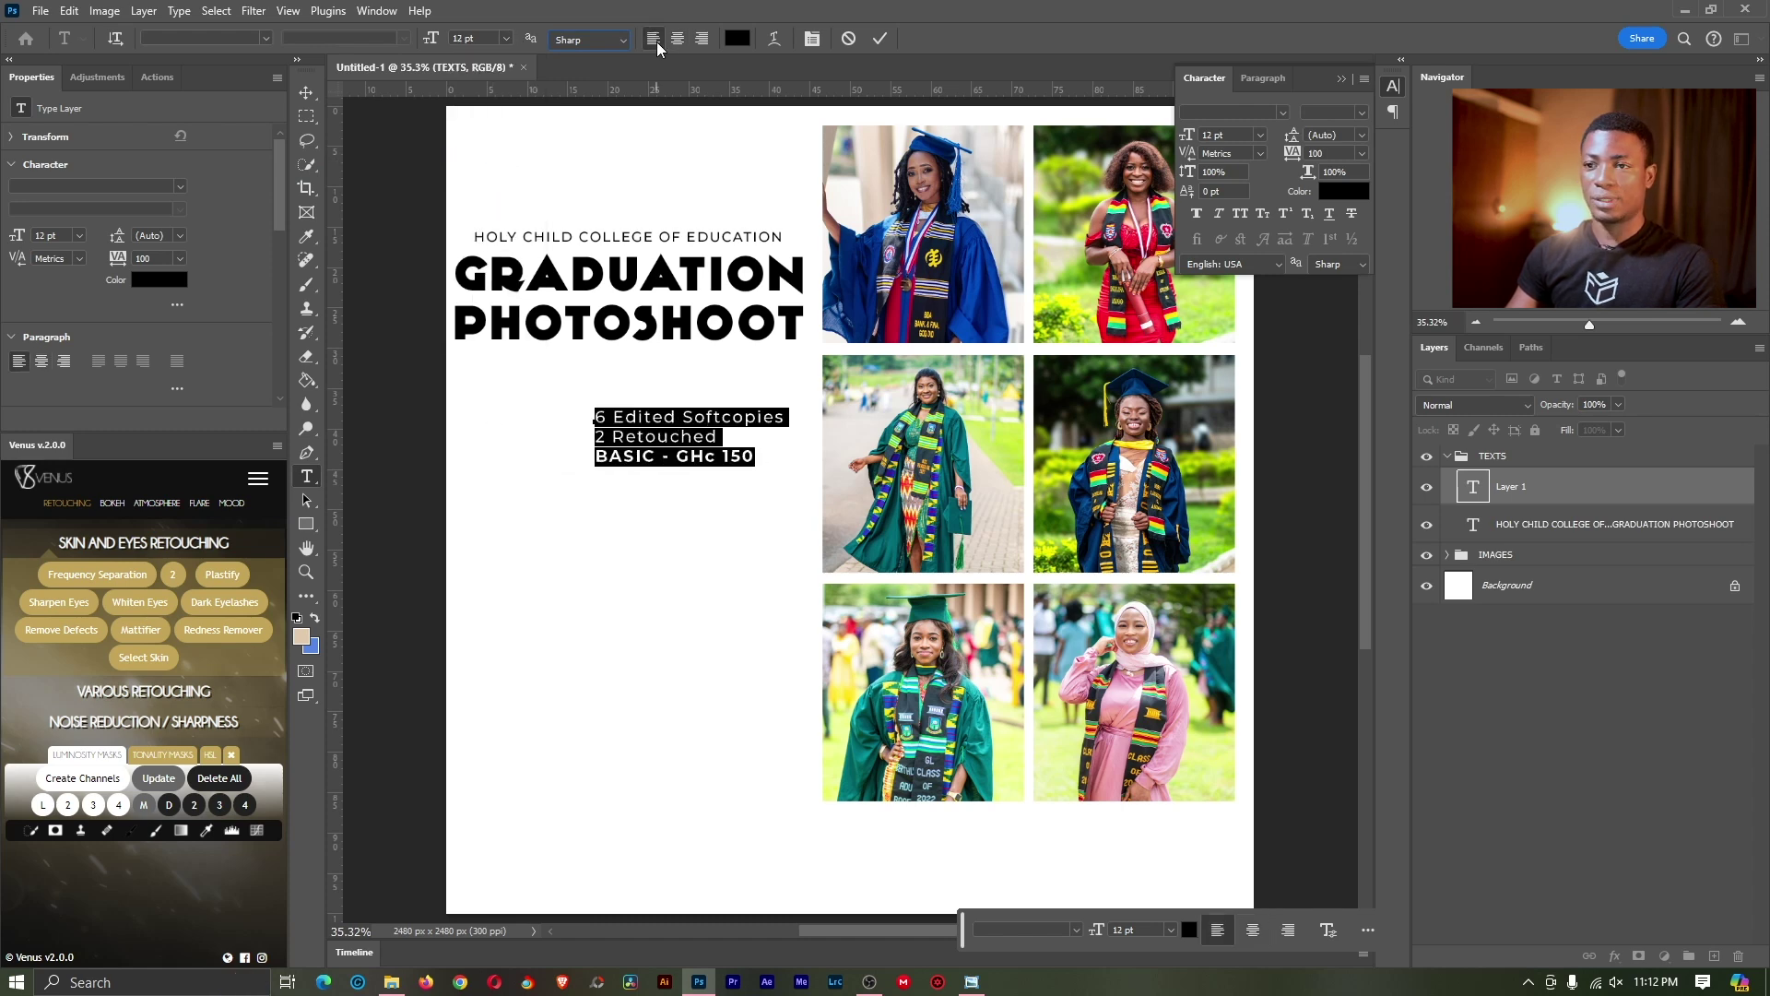
Step: Shift the left-aligned package text to sit centred beneath the PHOTOSHOOT line and commit the text edit
left_click(643, 412)
left_click_drag(672, 514, 627, 514)
left_click(879, 38)
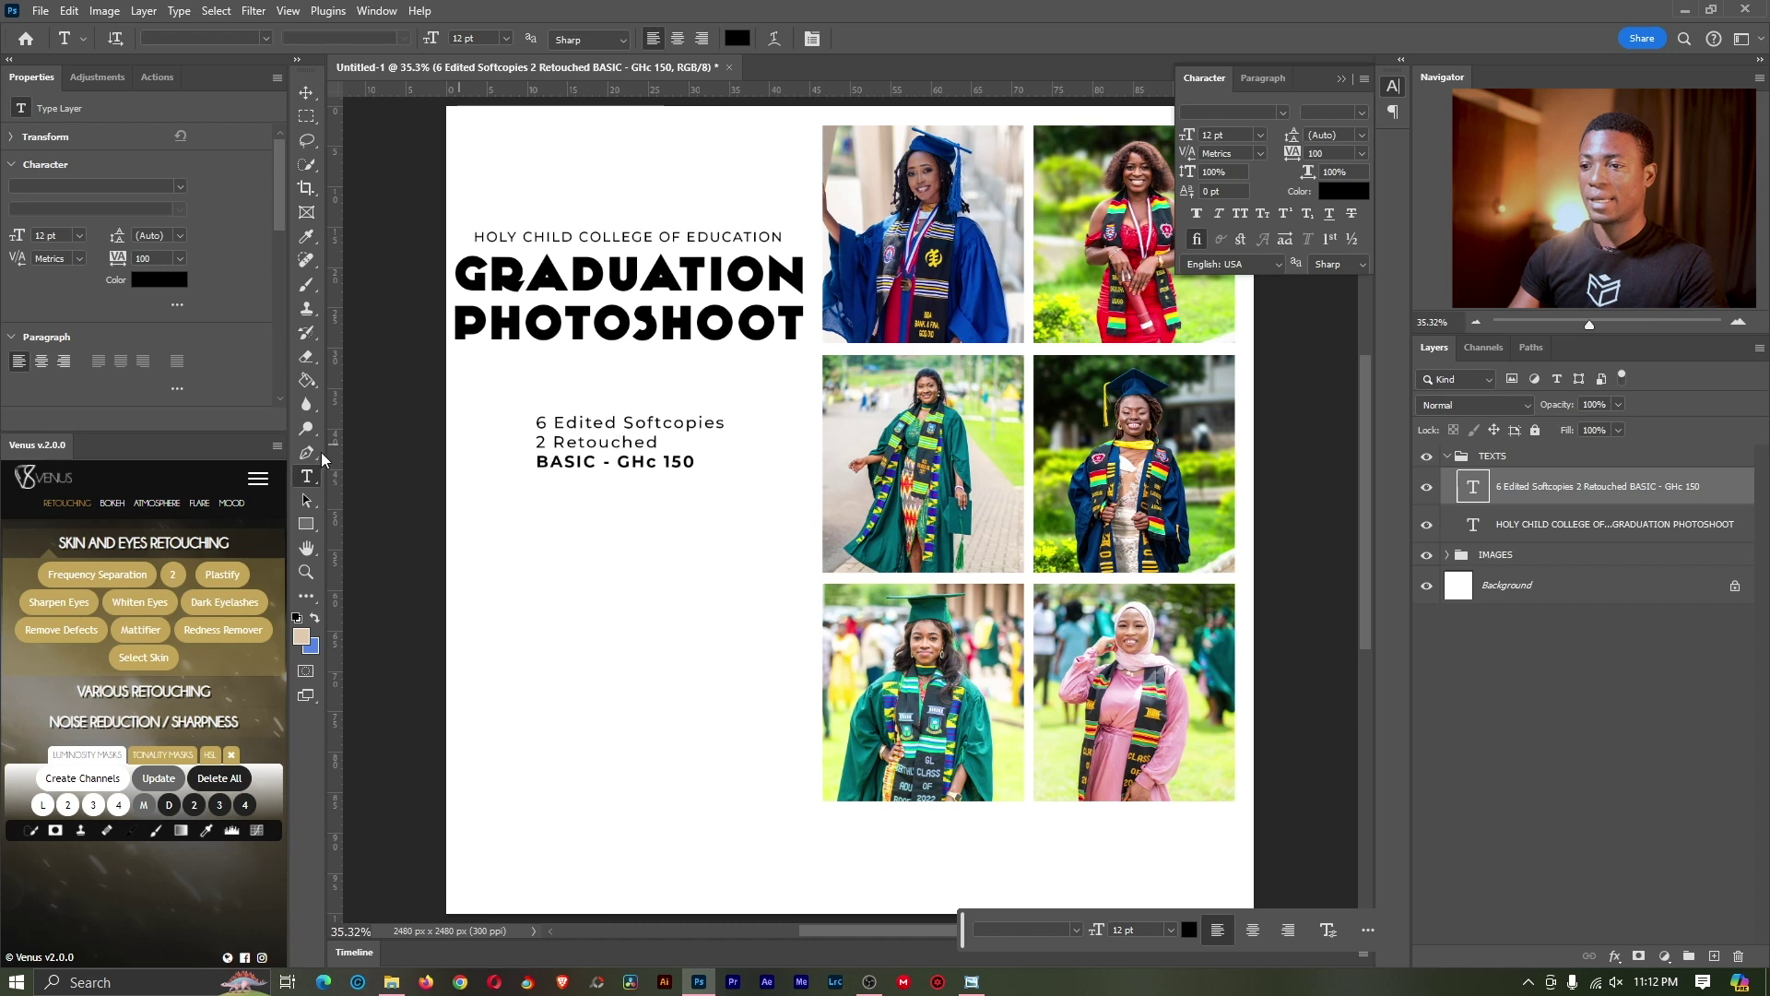
Step: Draw a black rectangle about 733 by 251 px over the package text
left_click(307, 524)
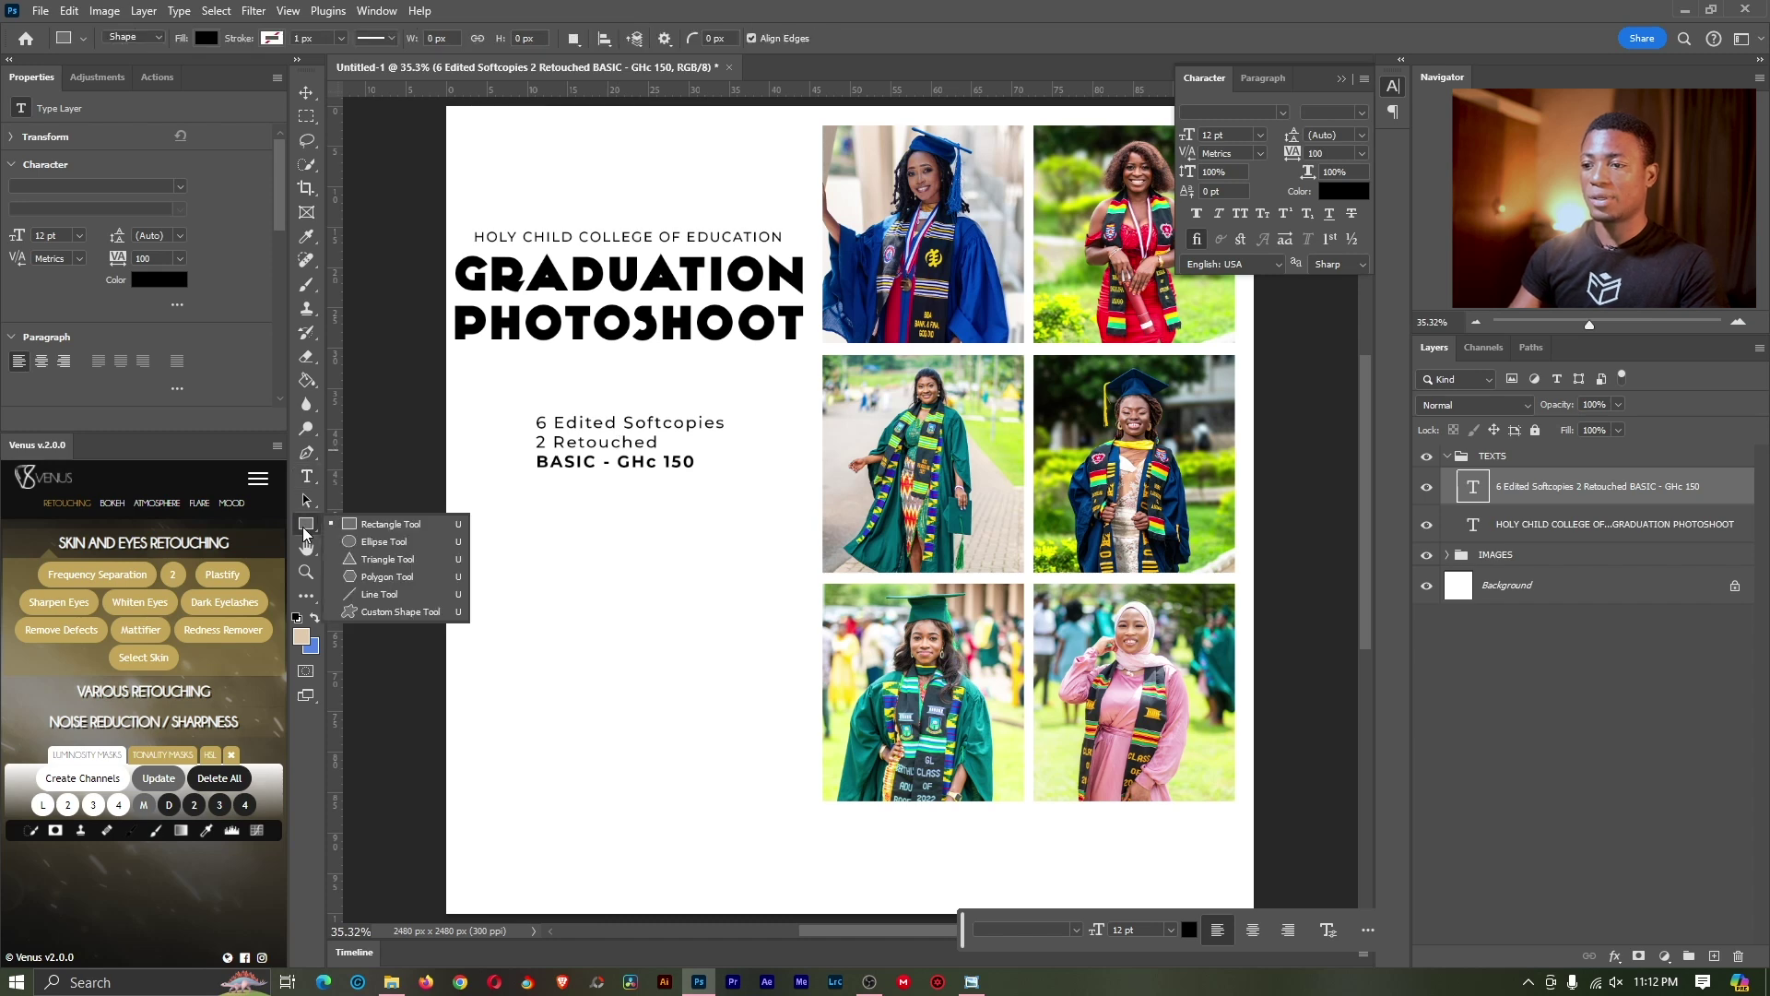
left_click(384, 529)
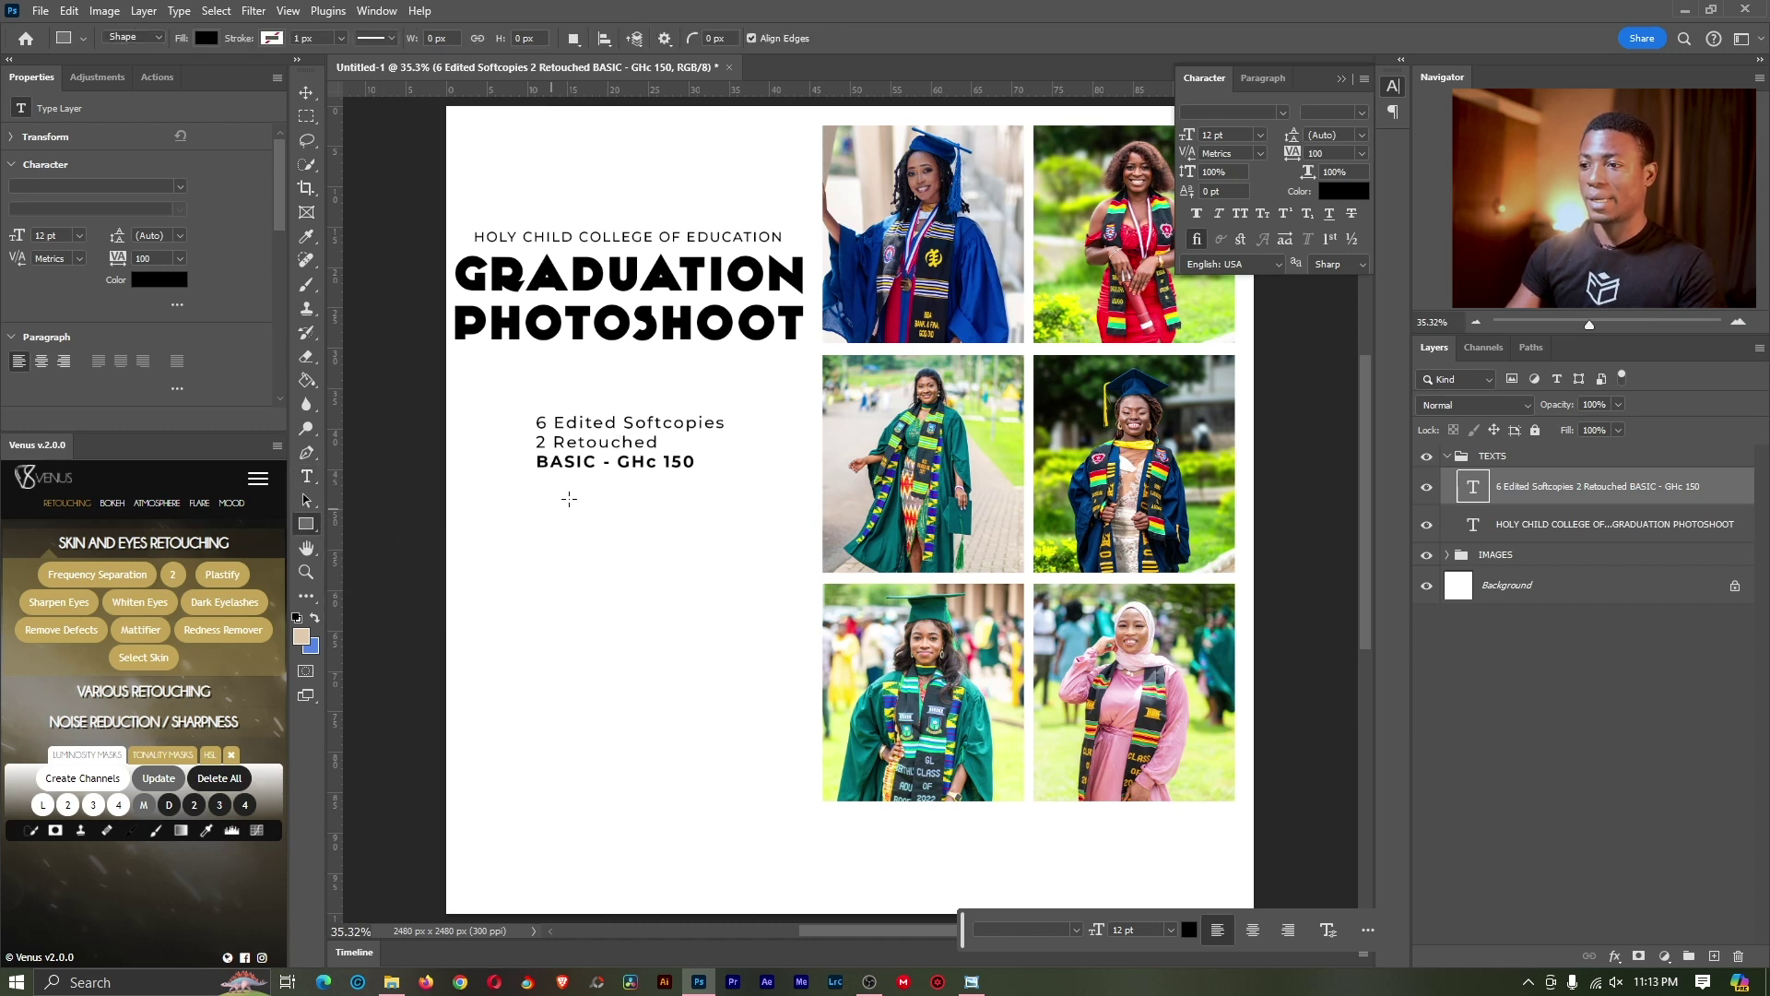
left_click_drag(515, 401, 754, 483)
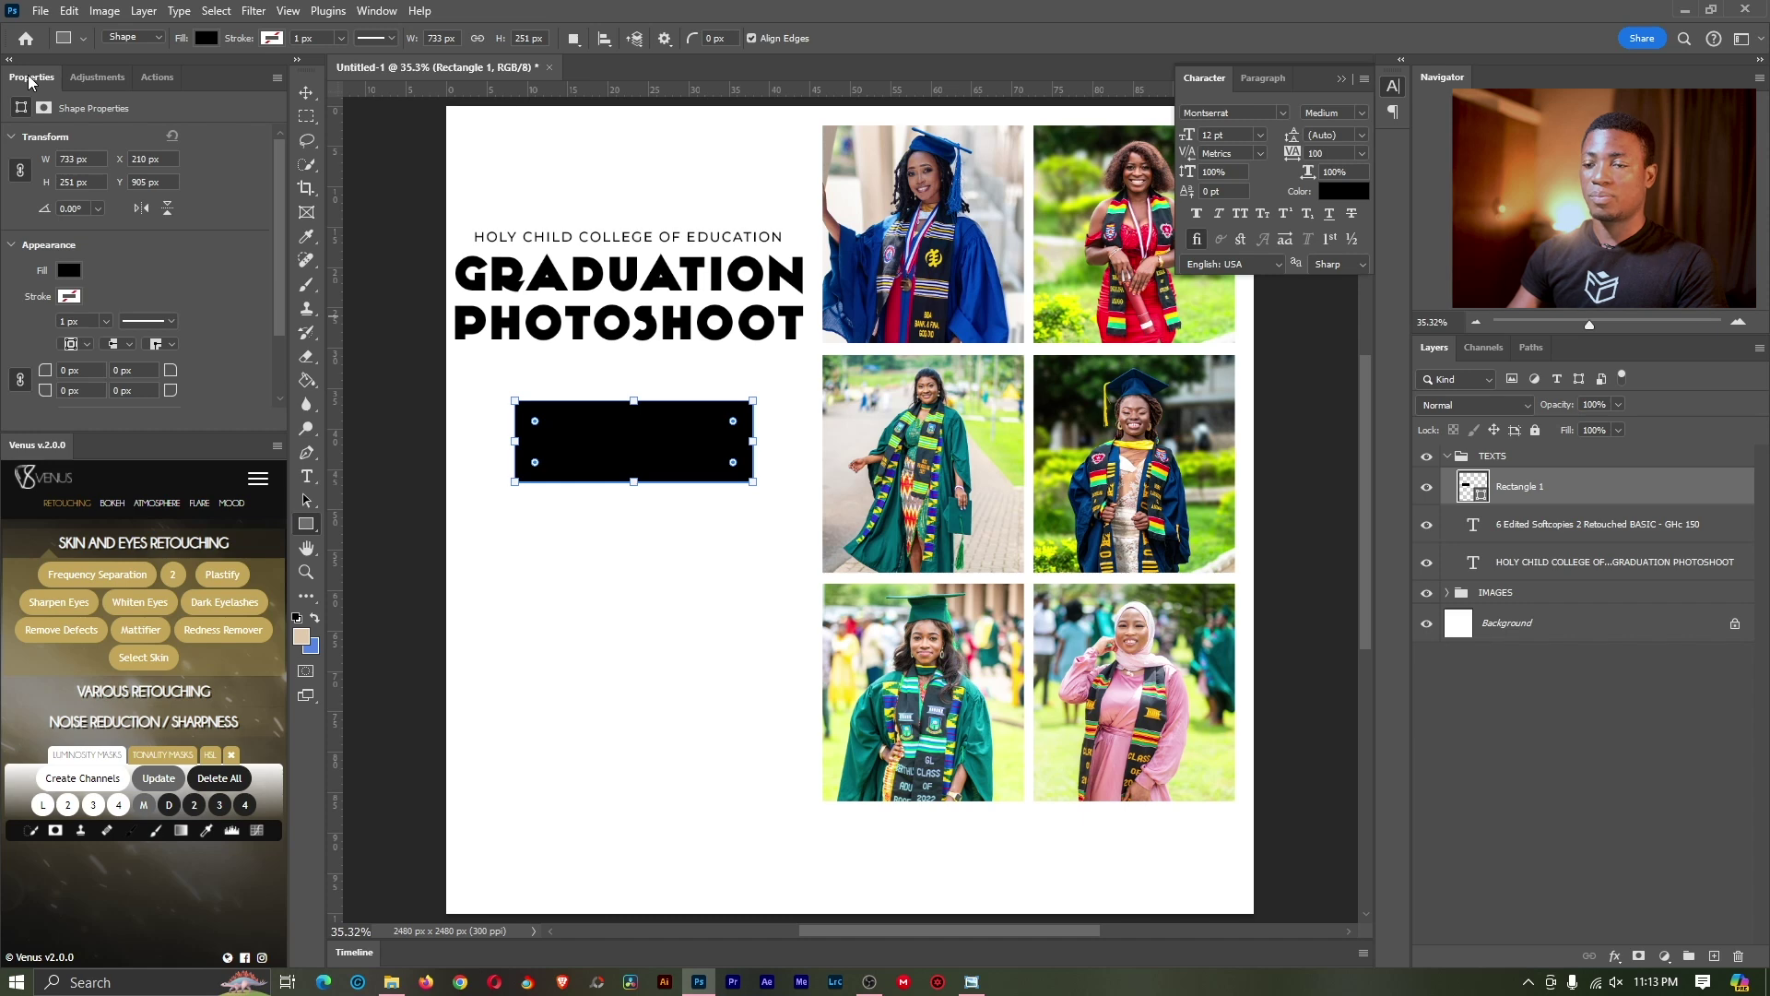
left_click(375, 12)
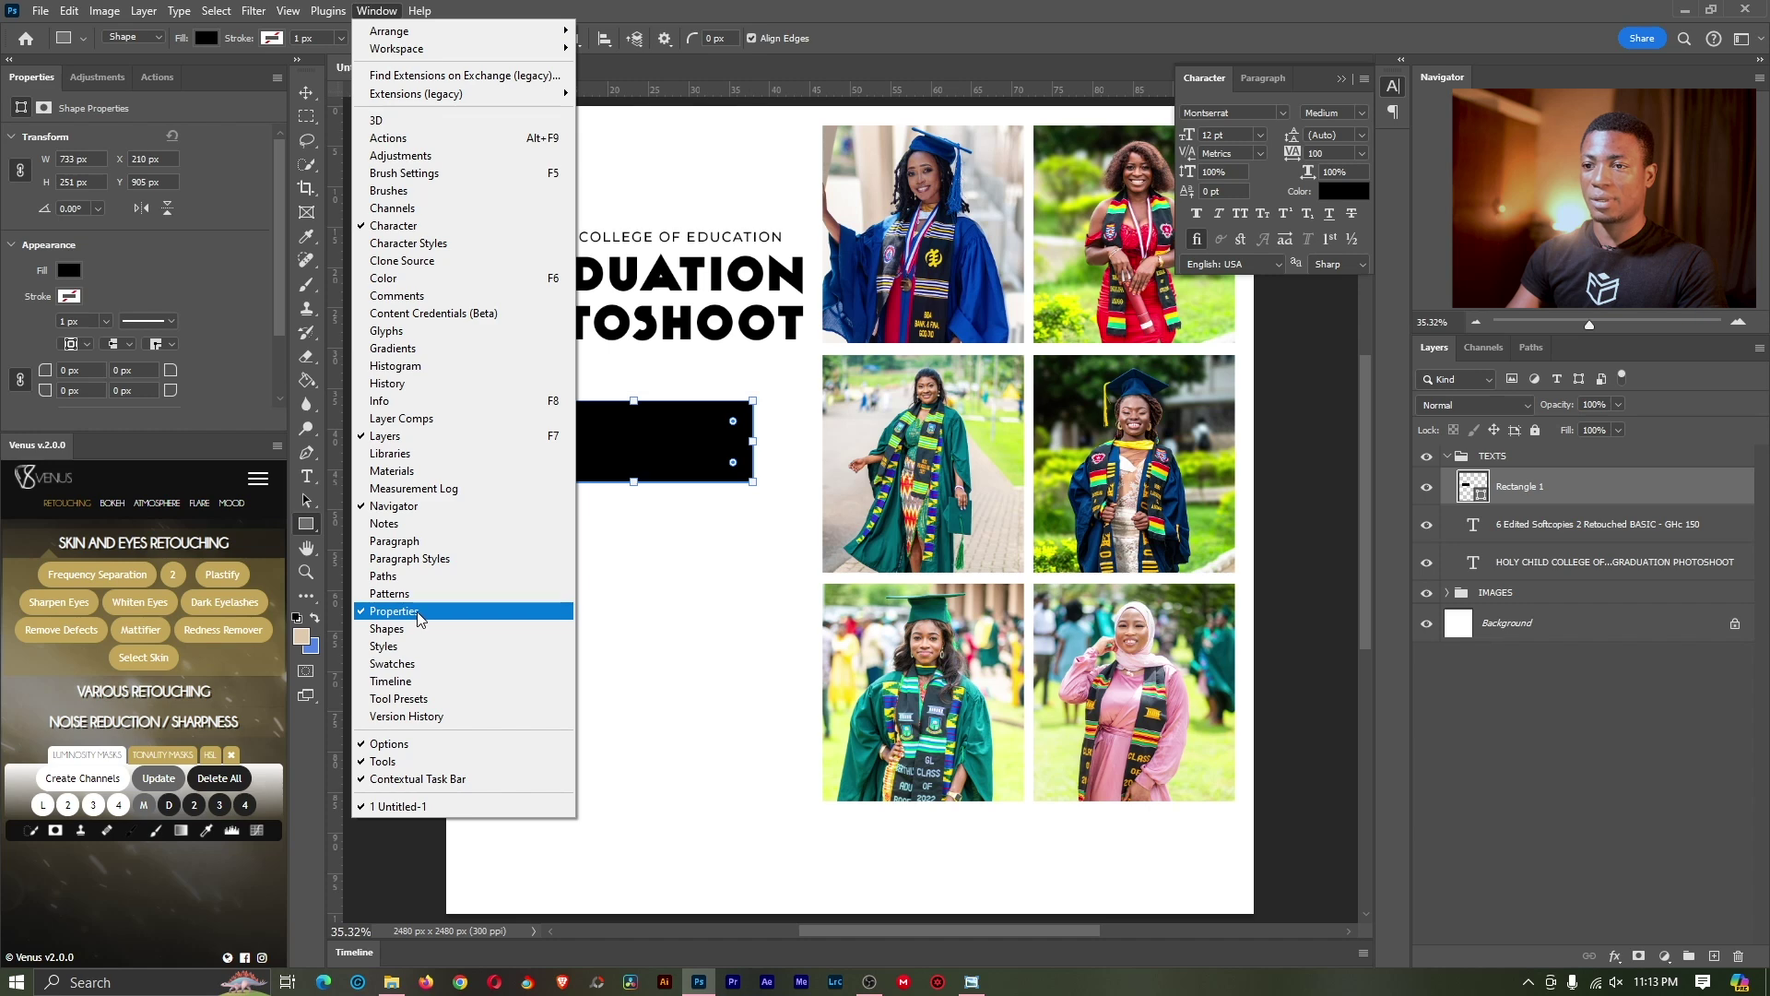
left_click(260, 398)
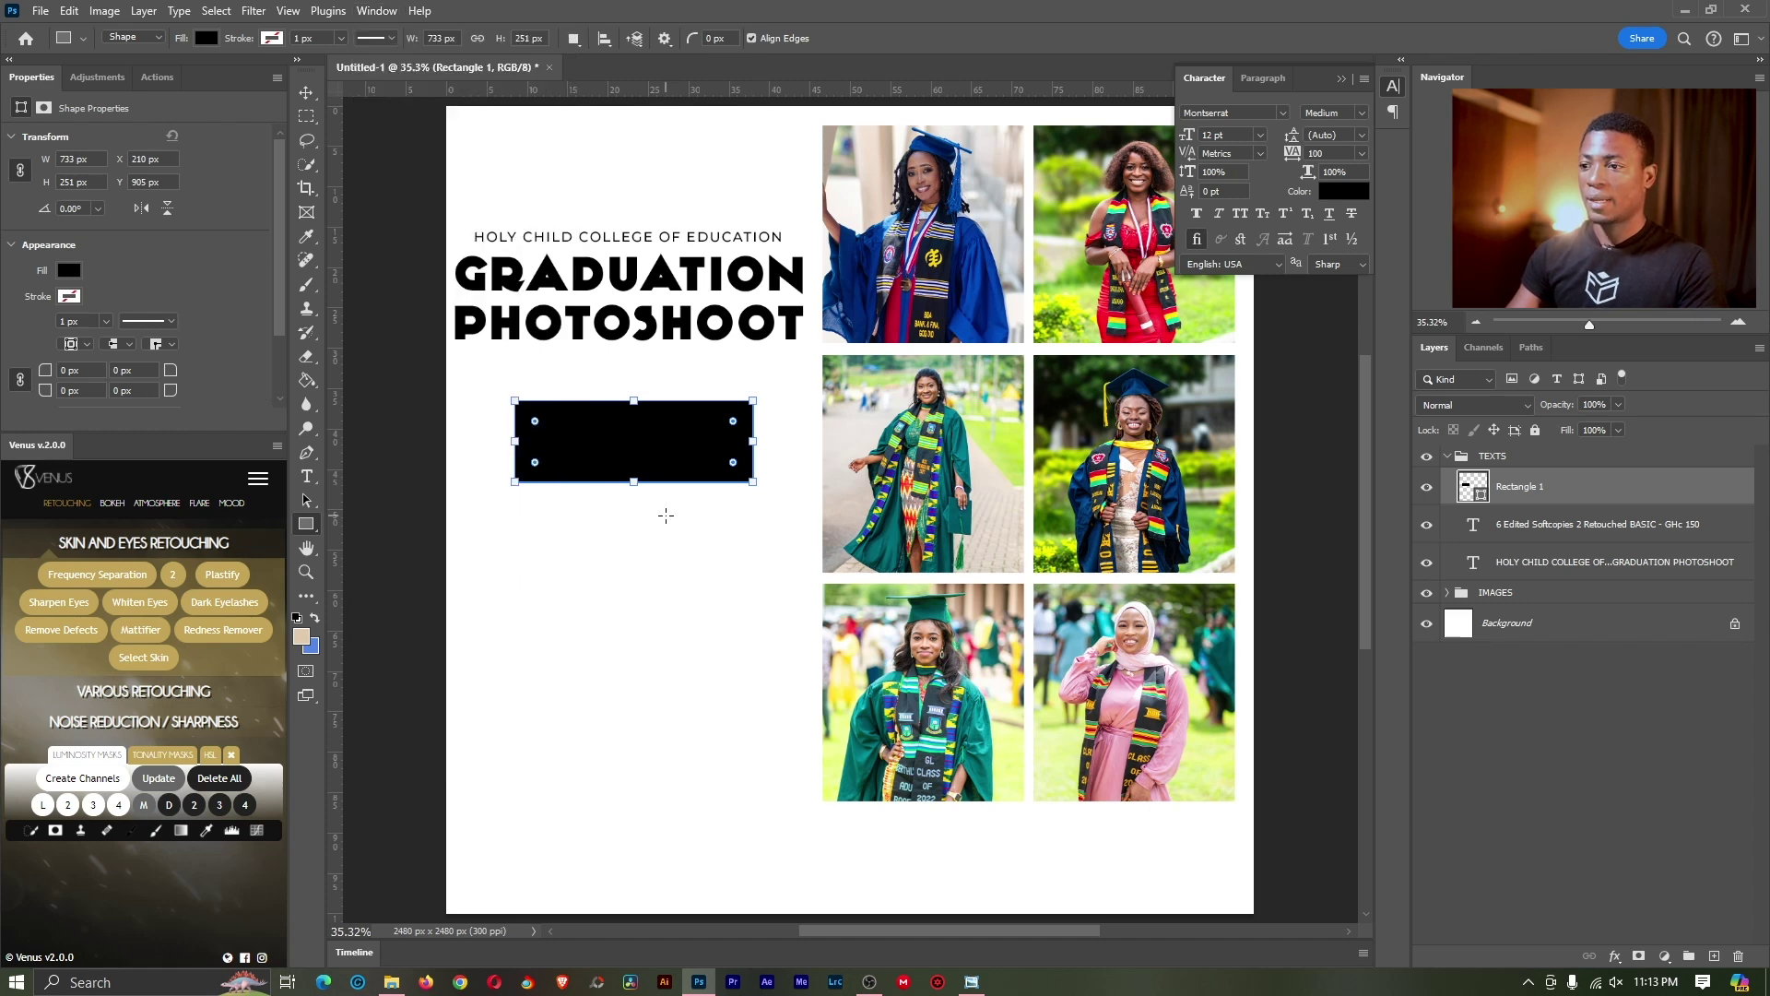
Step: Round all four corners of the black rectangle to a 50 px radius
key("z")
left_click(614, 444)
left_click(616, 444)
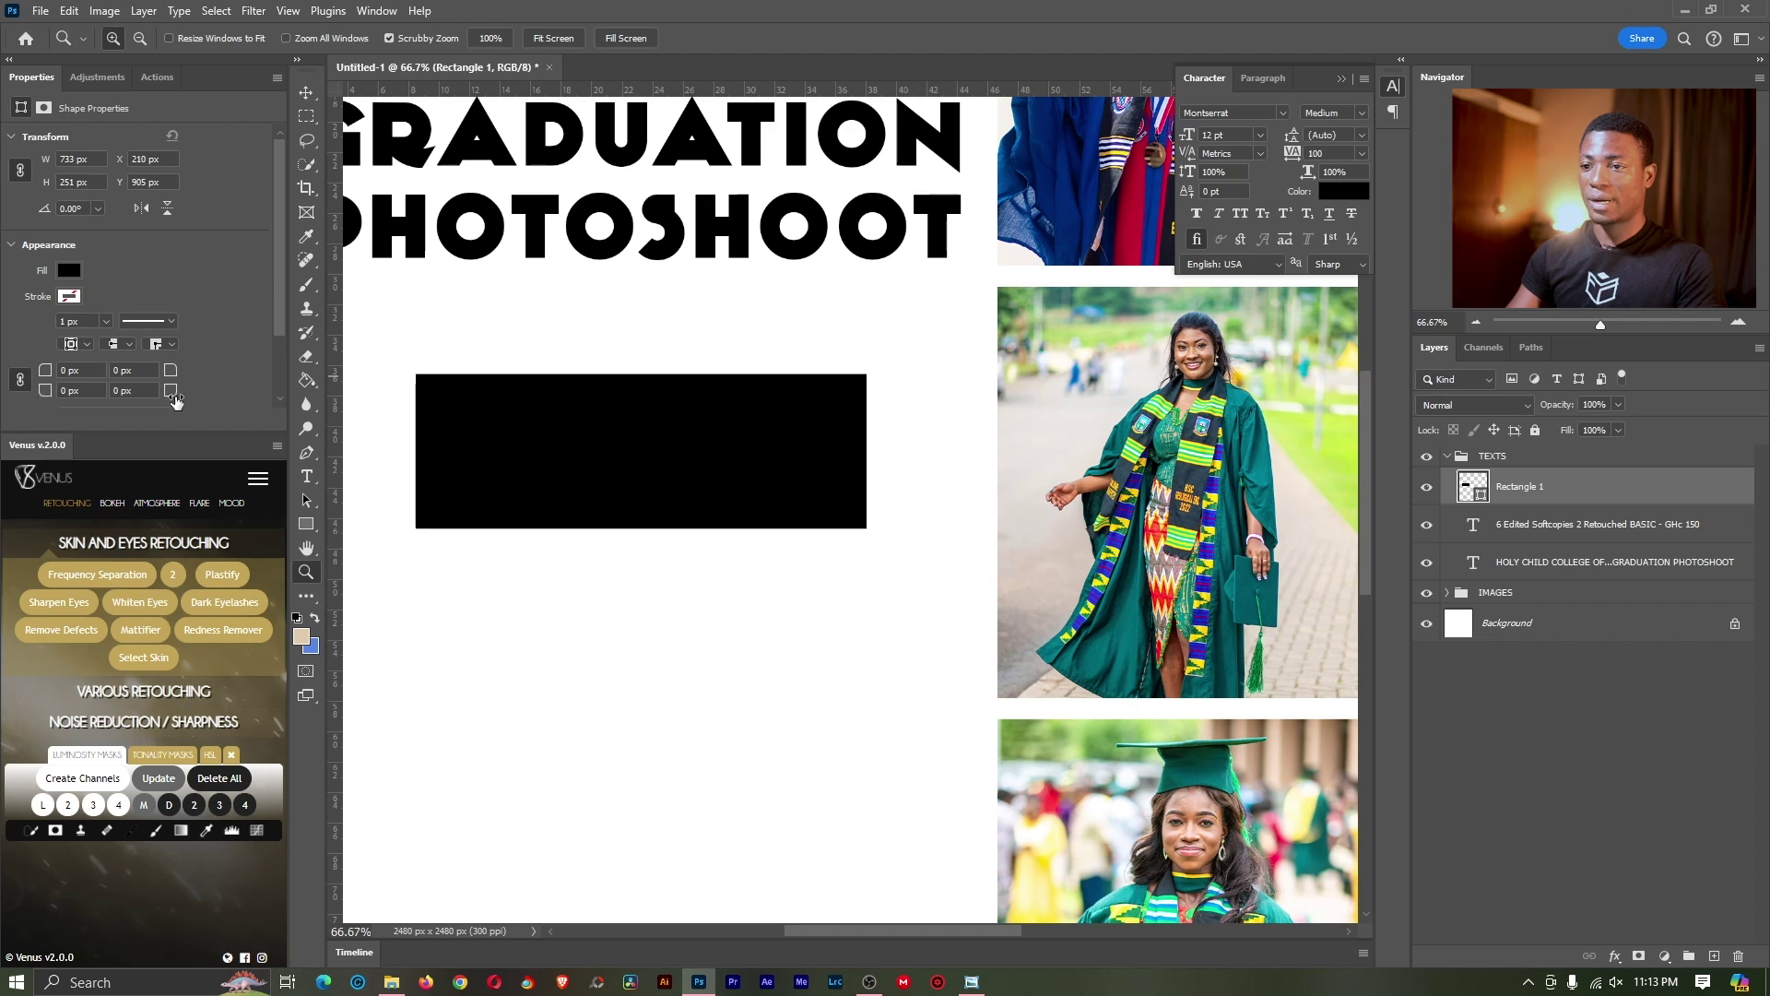
left_click_drag(557, 412, 604, 420)
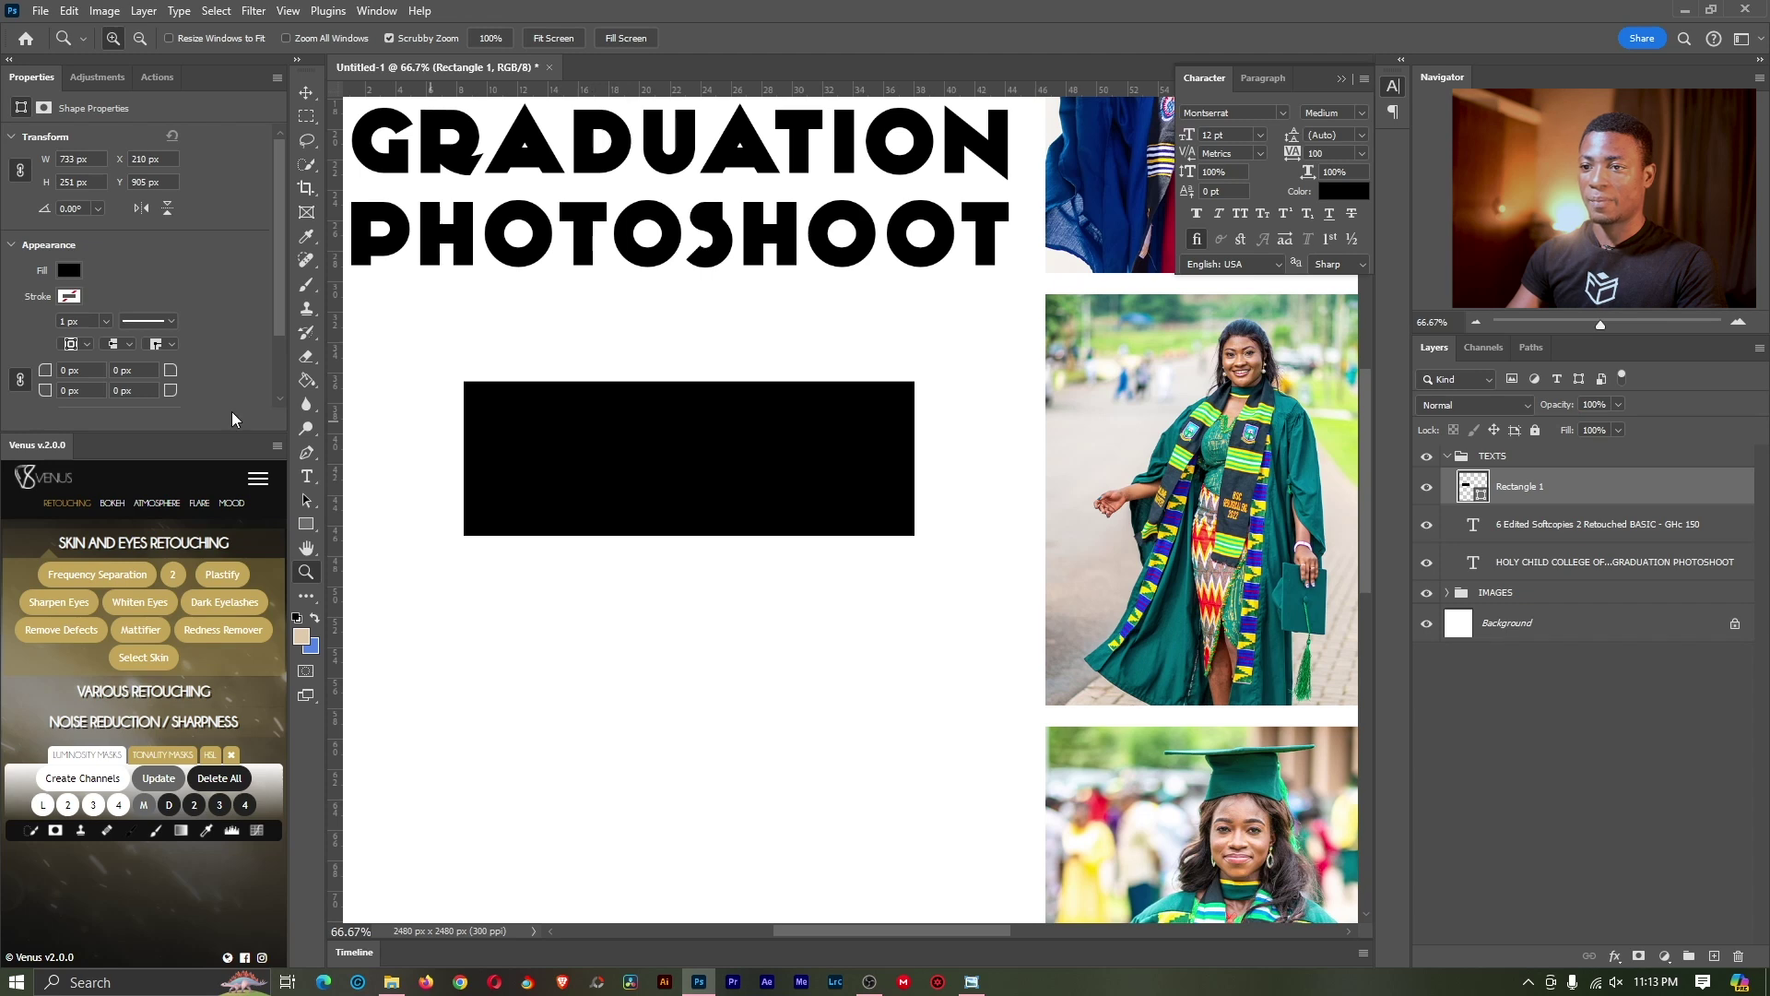
double_click(68, 371)
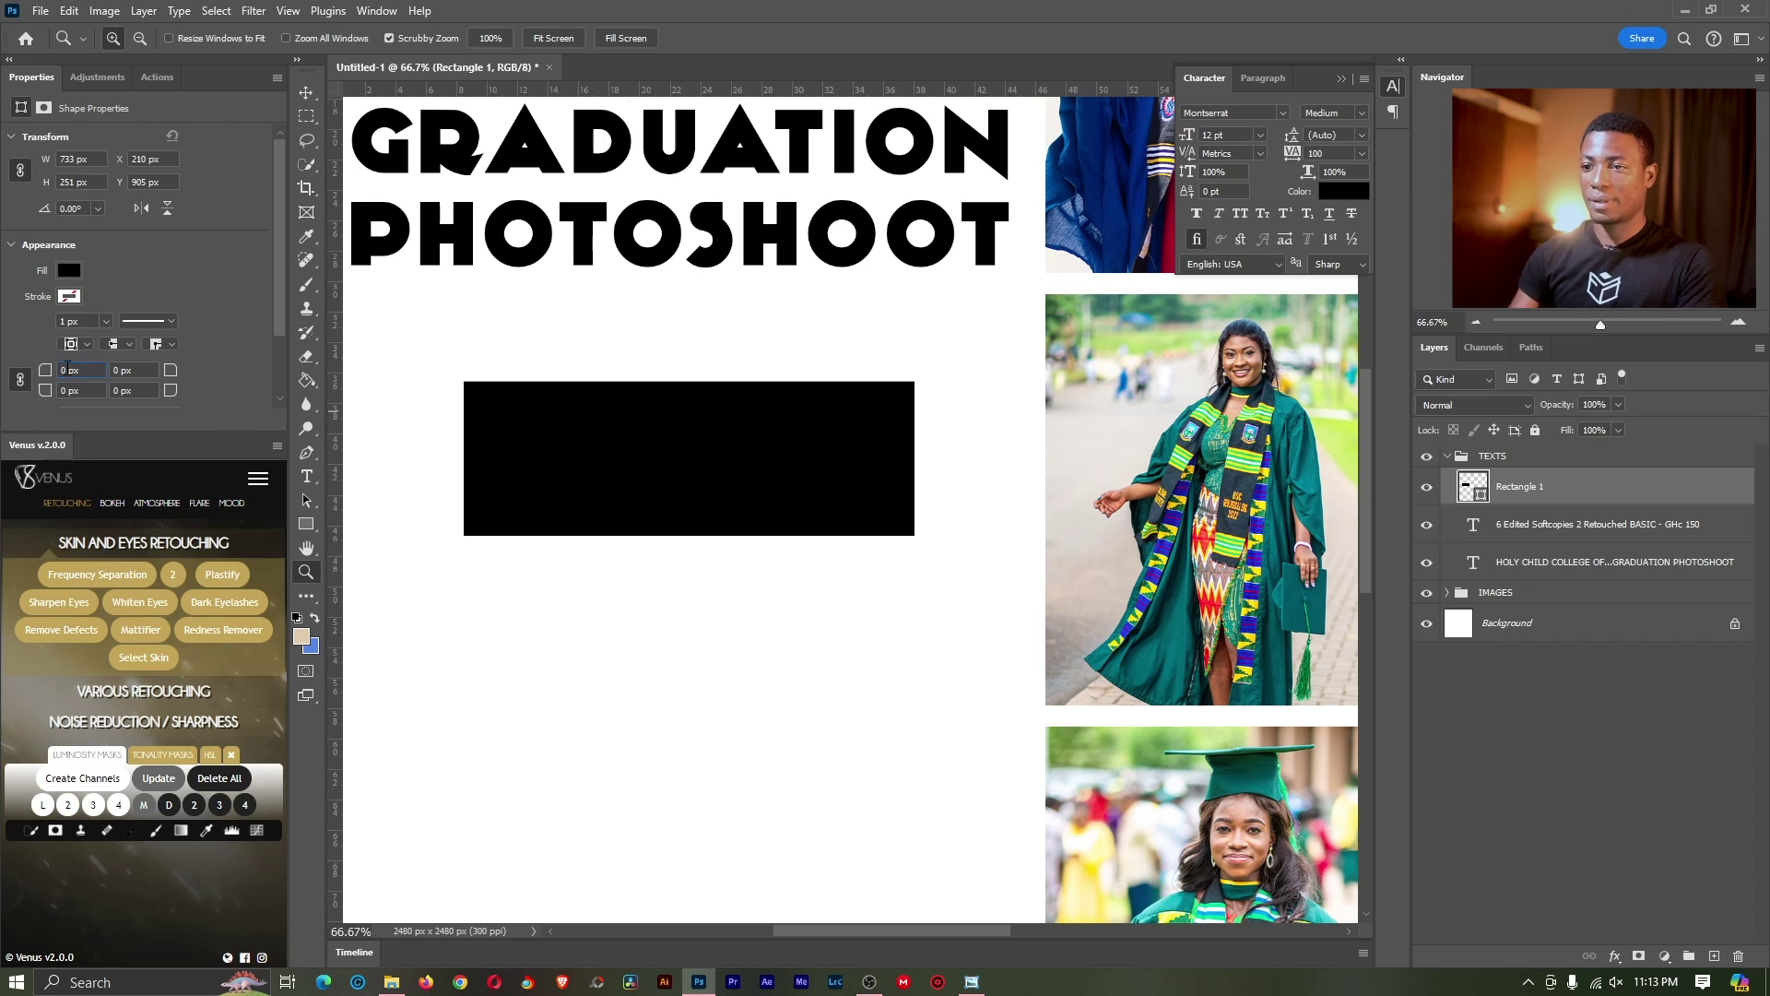
type("5")
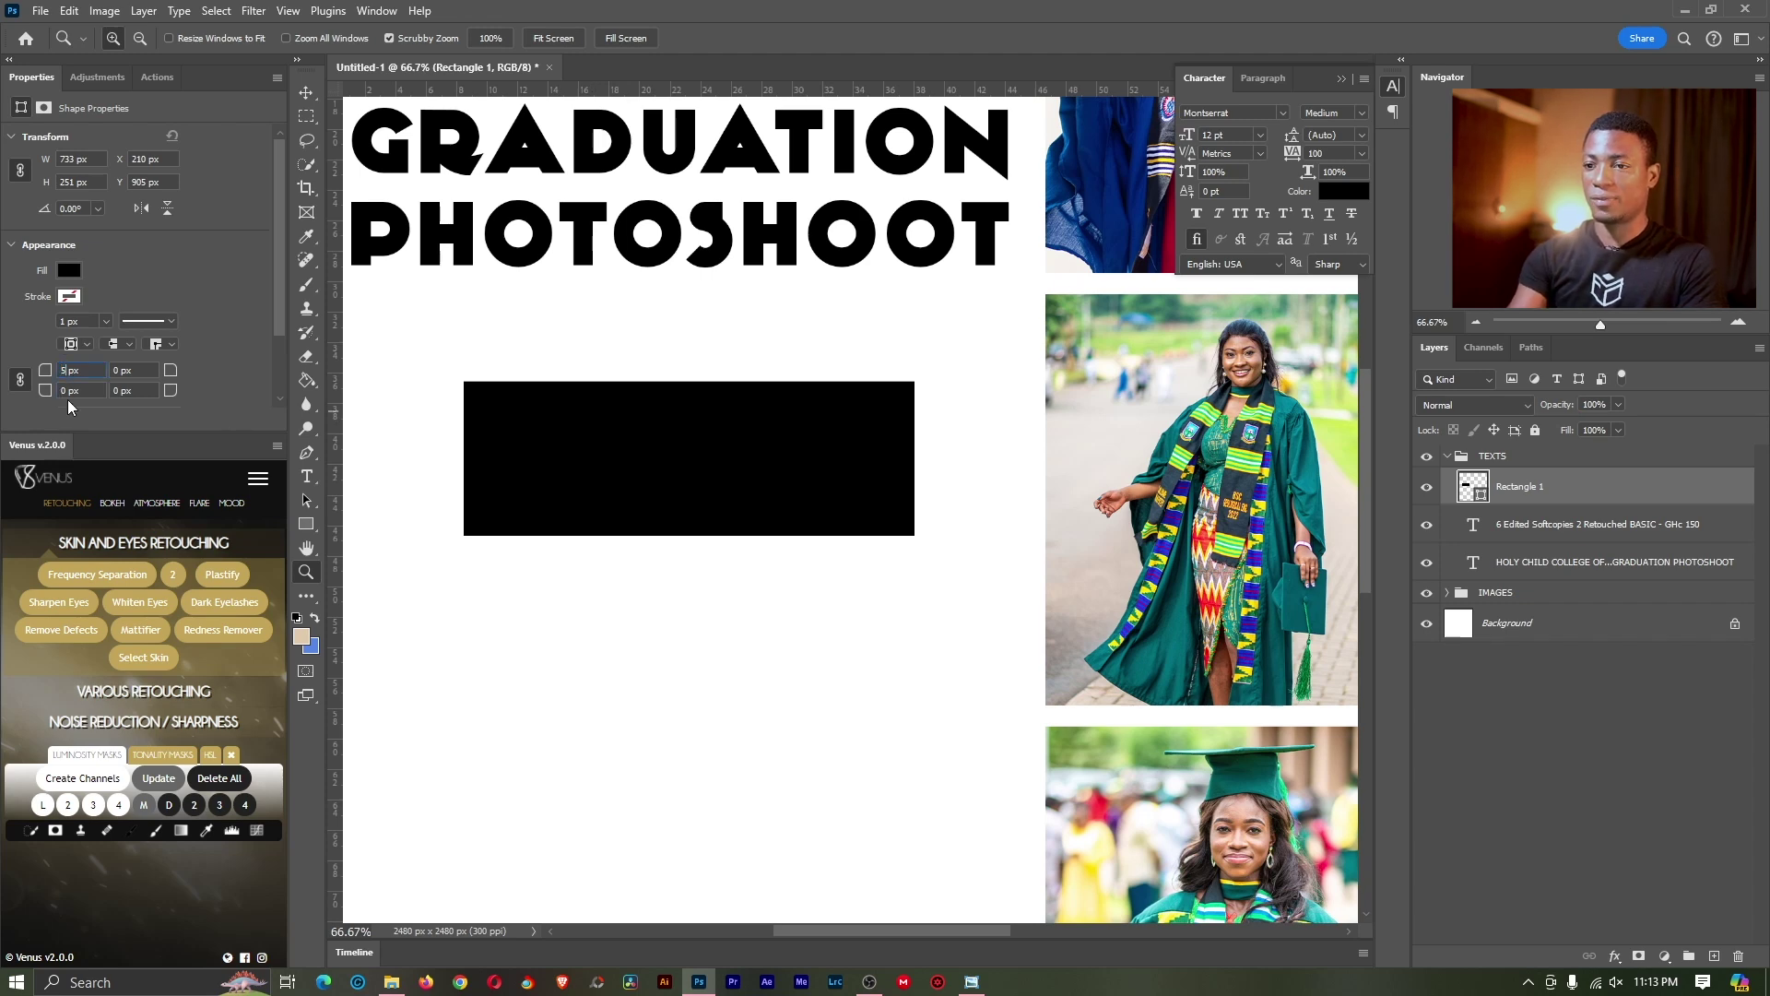
type("0")
key("Return")
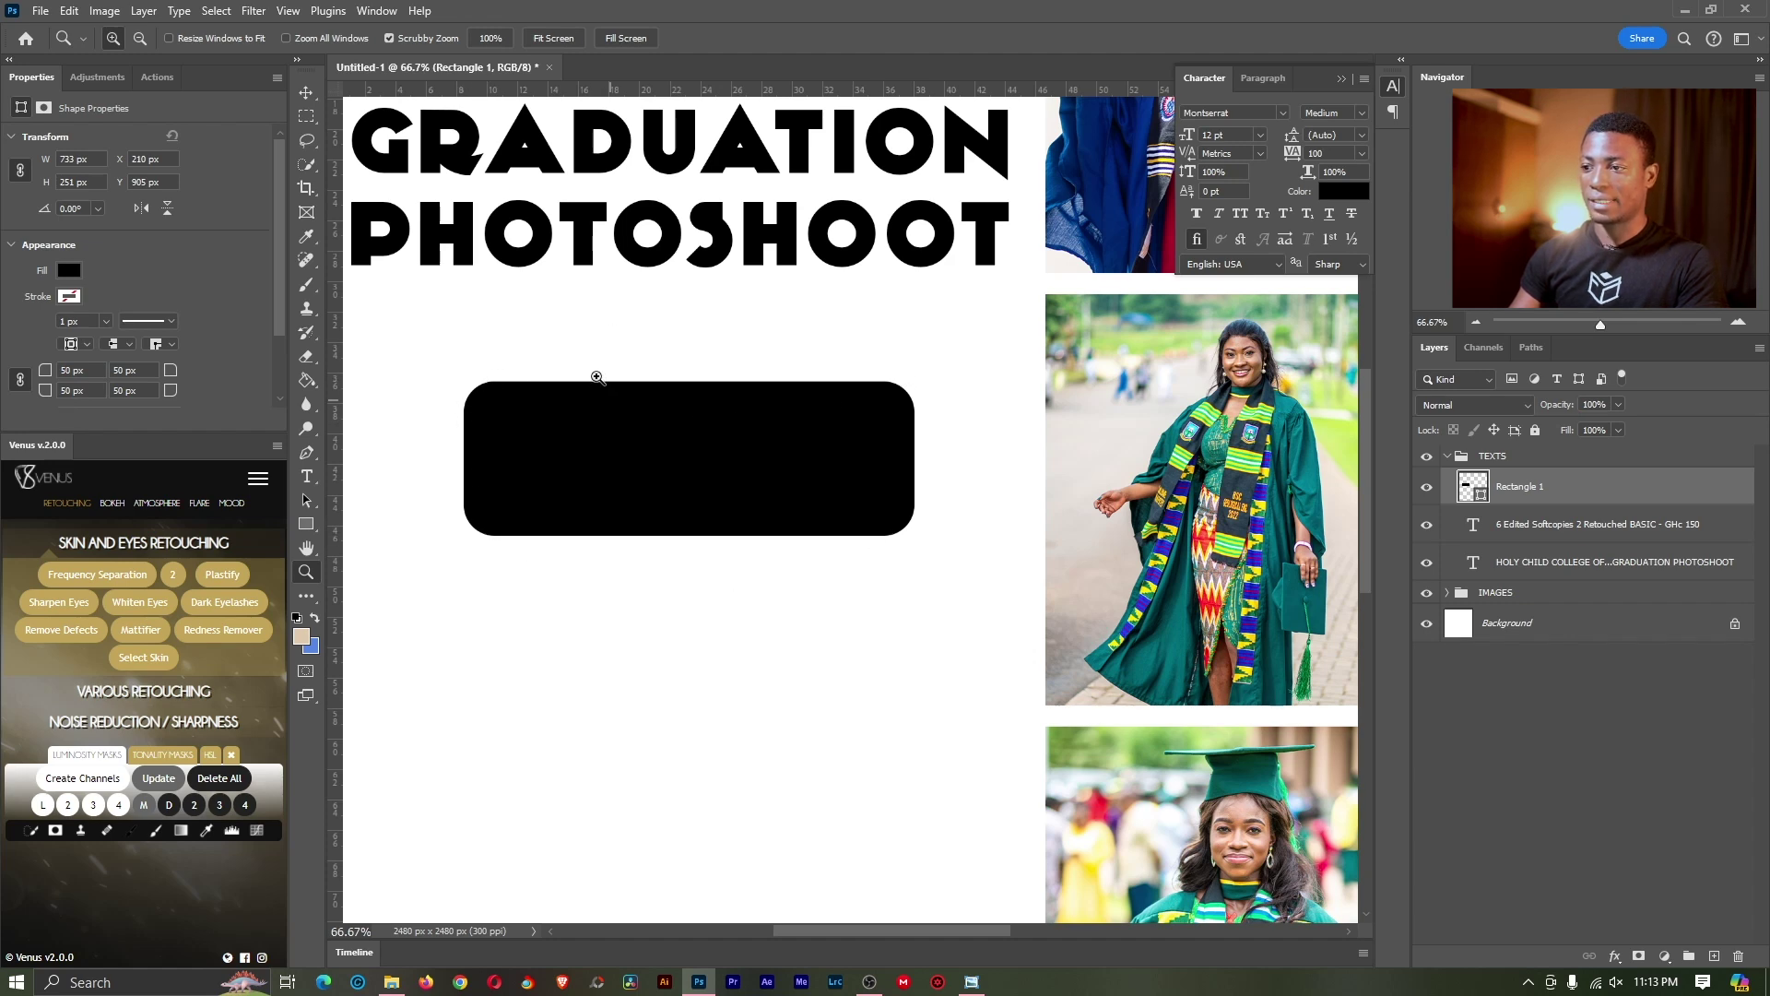
Step: Square off the black rectangle's lower-right corner by setting its radius to 0 px
left_click_drag(593, 375, 608, 384)
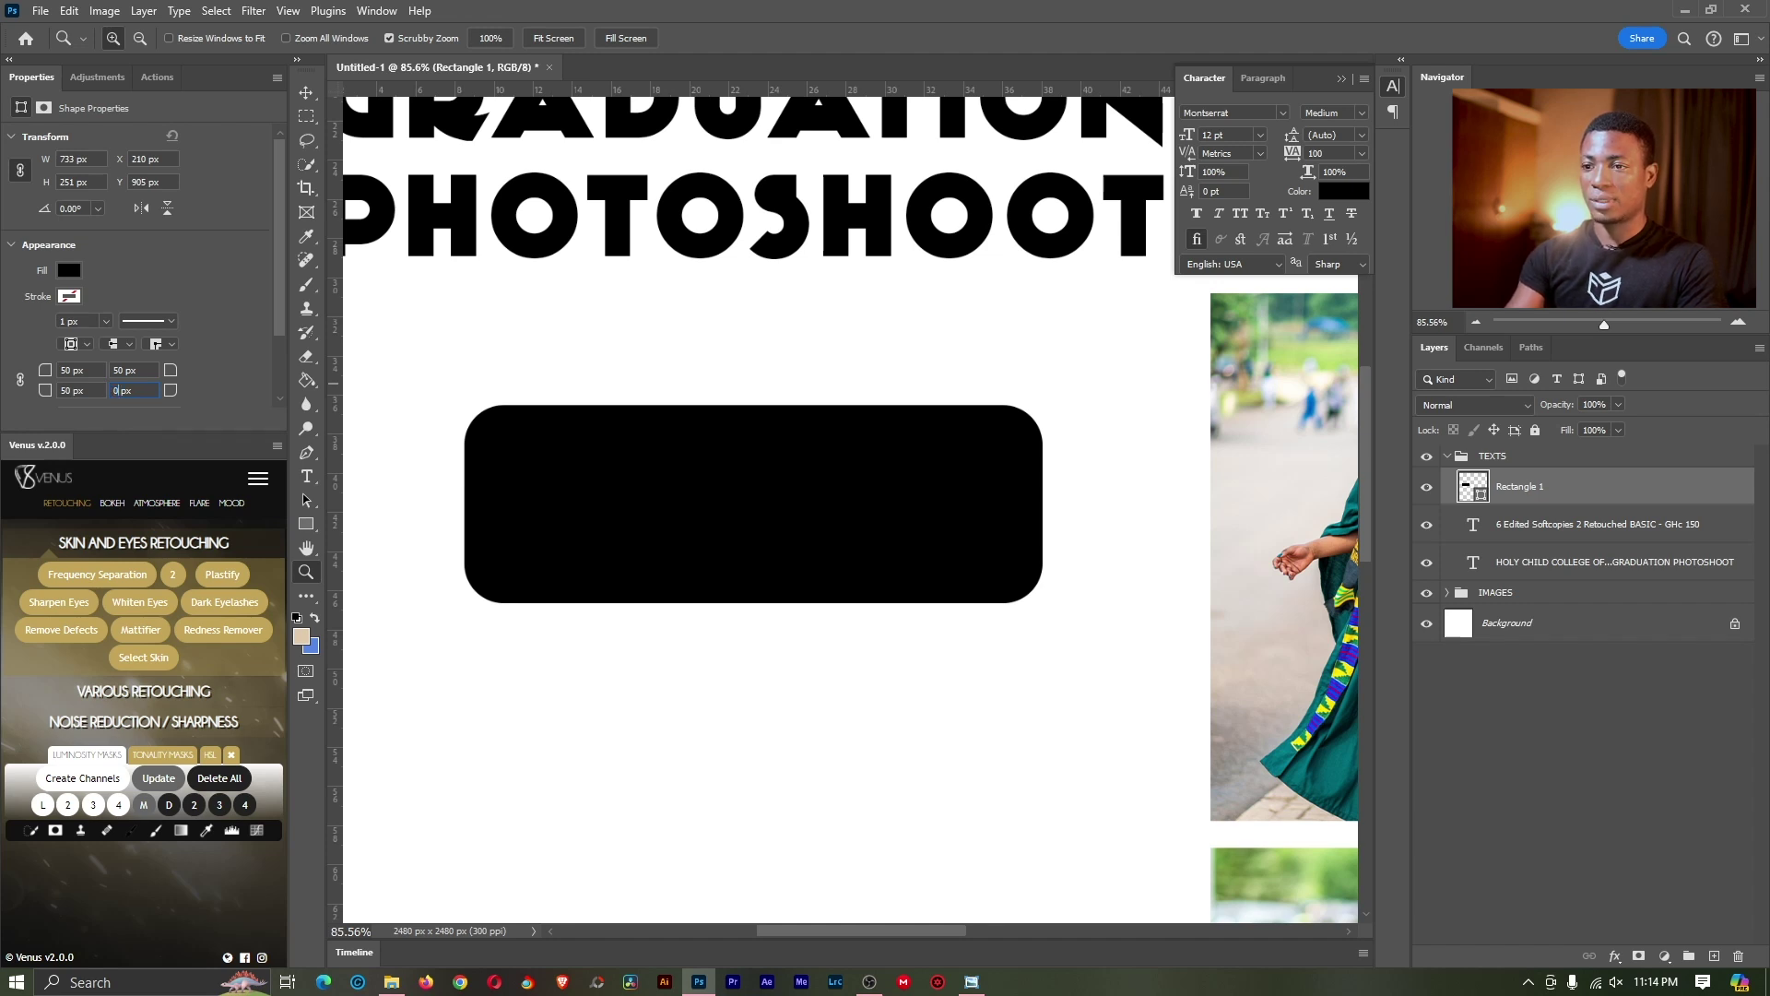
key("Return")
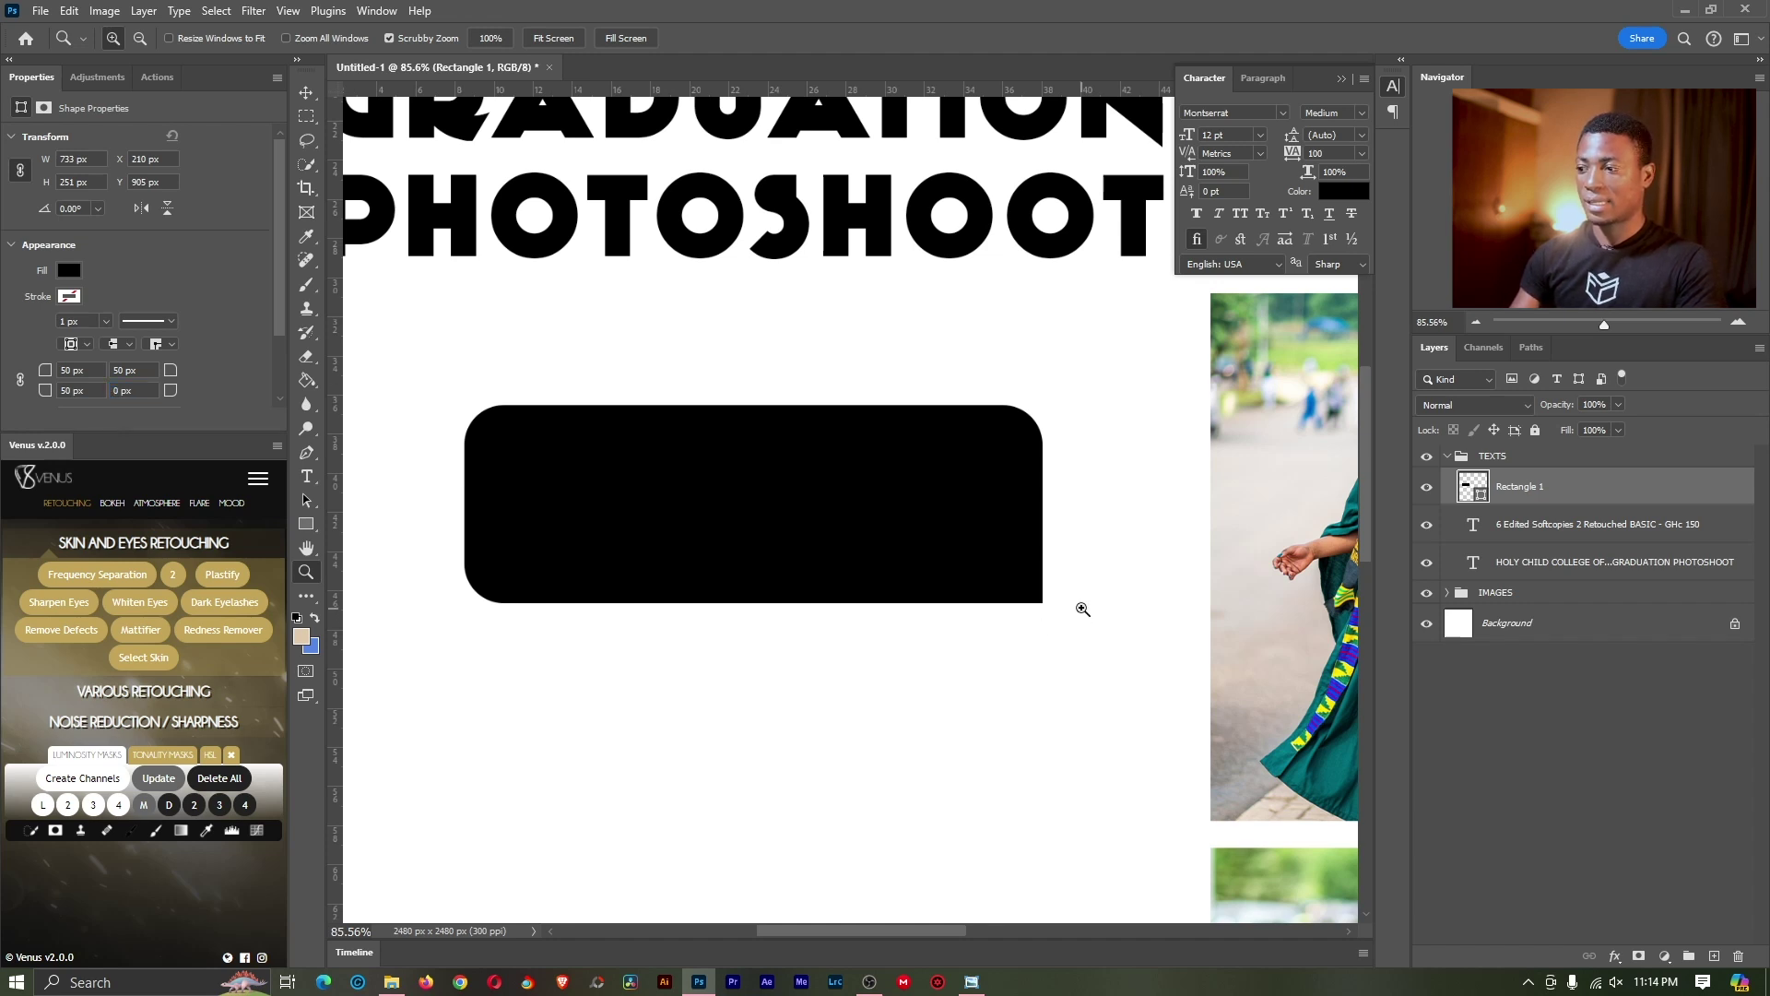
left_click_drag(1083, 610, 1158, 596)
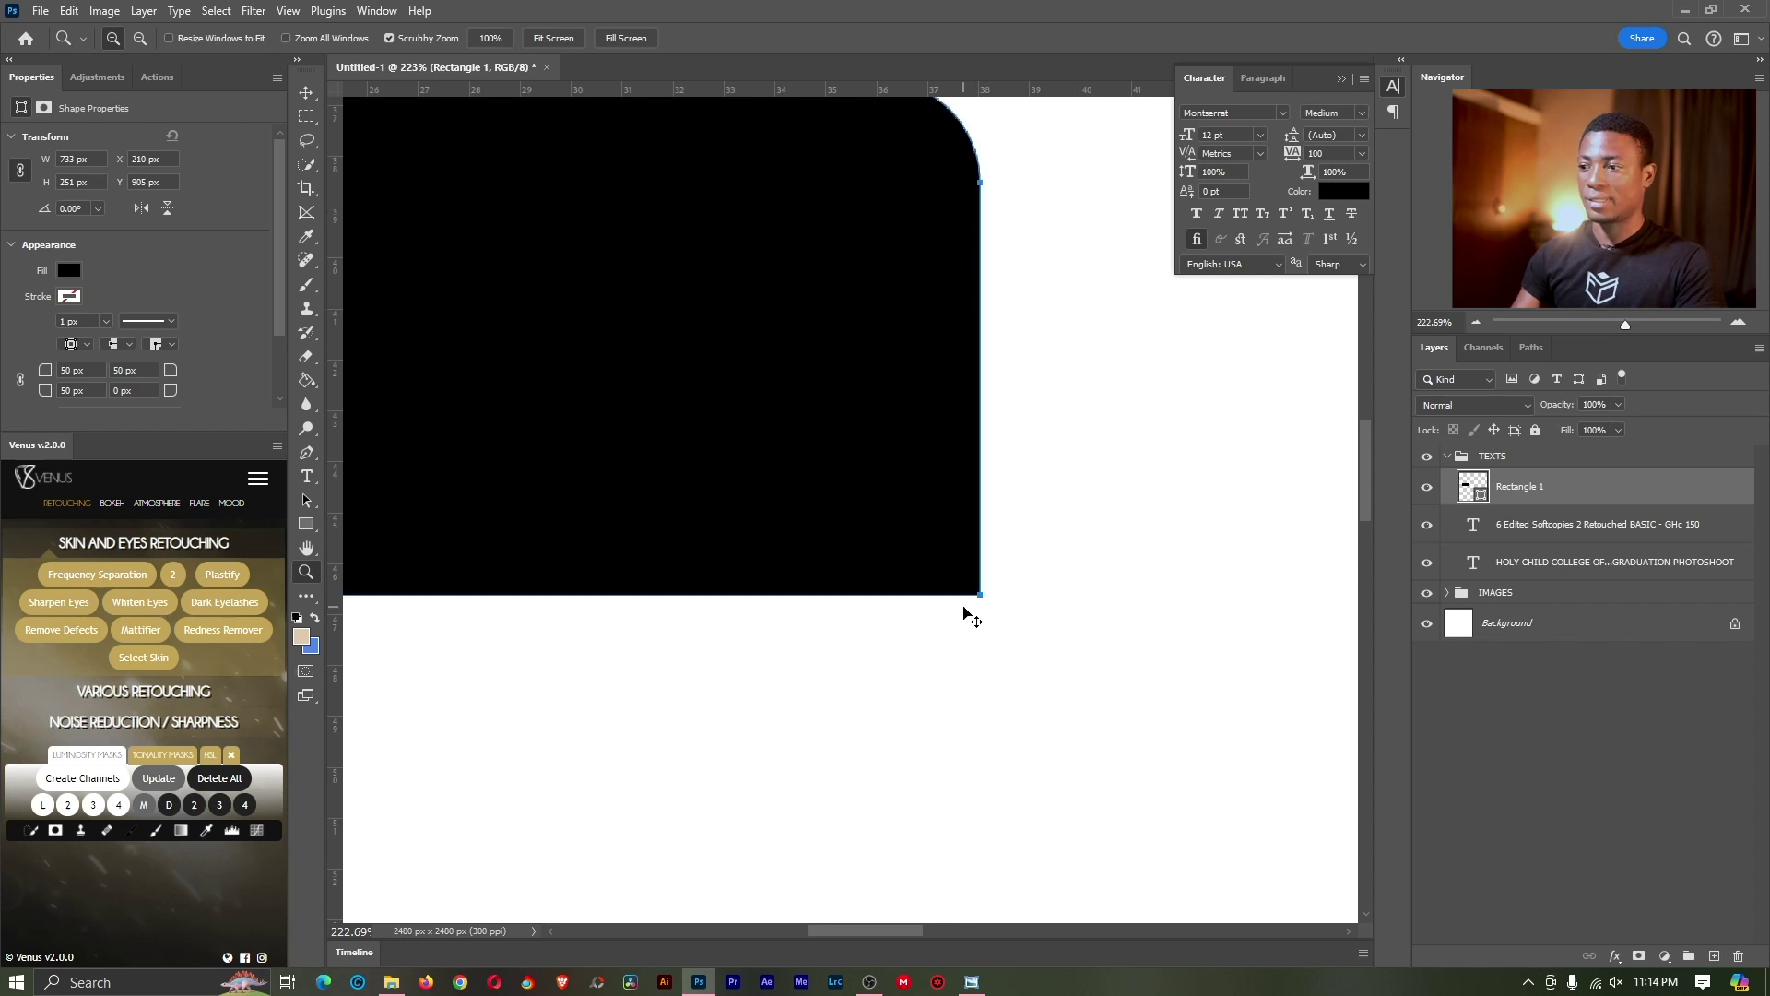
key("ctrl+z")
key("ctrl+shift+z")
left_click_drag(751, 490, 664, 499)
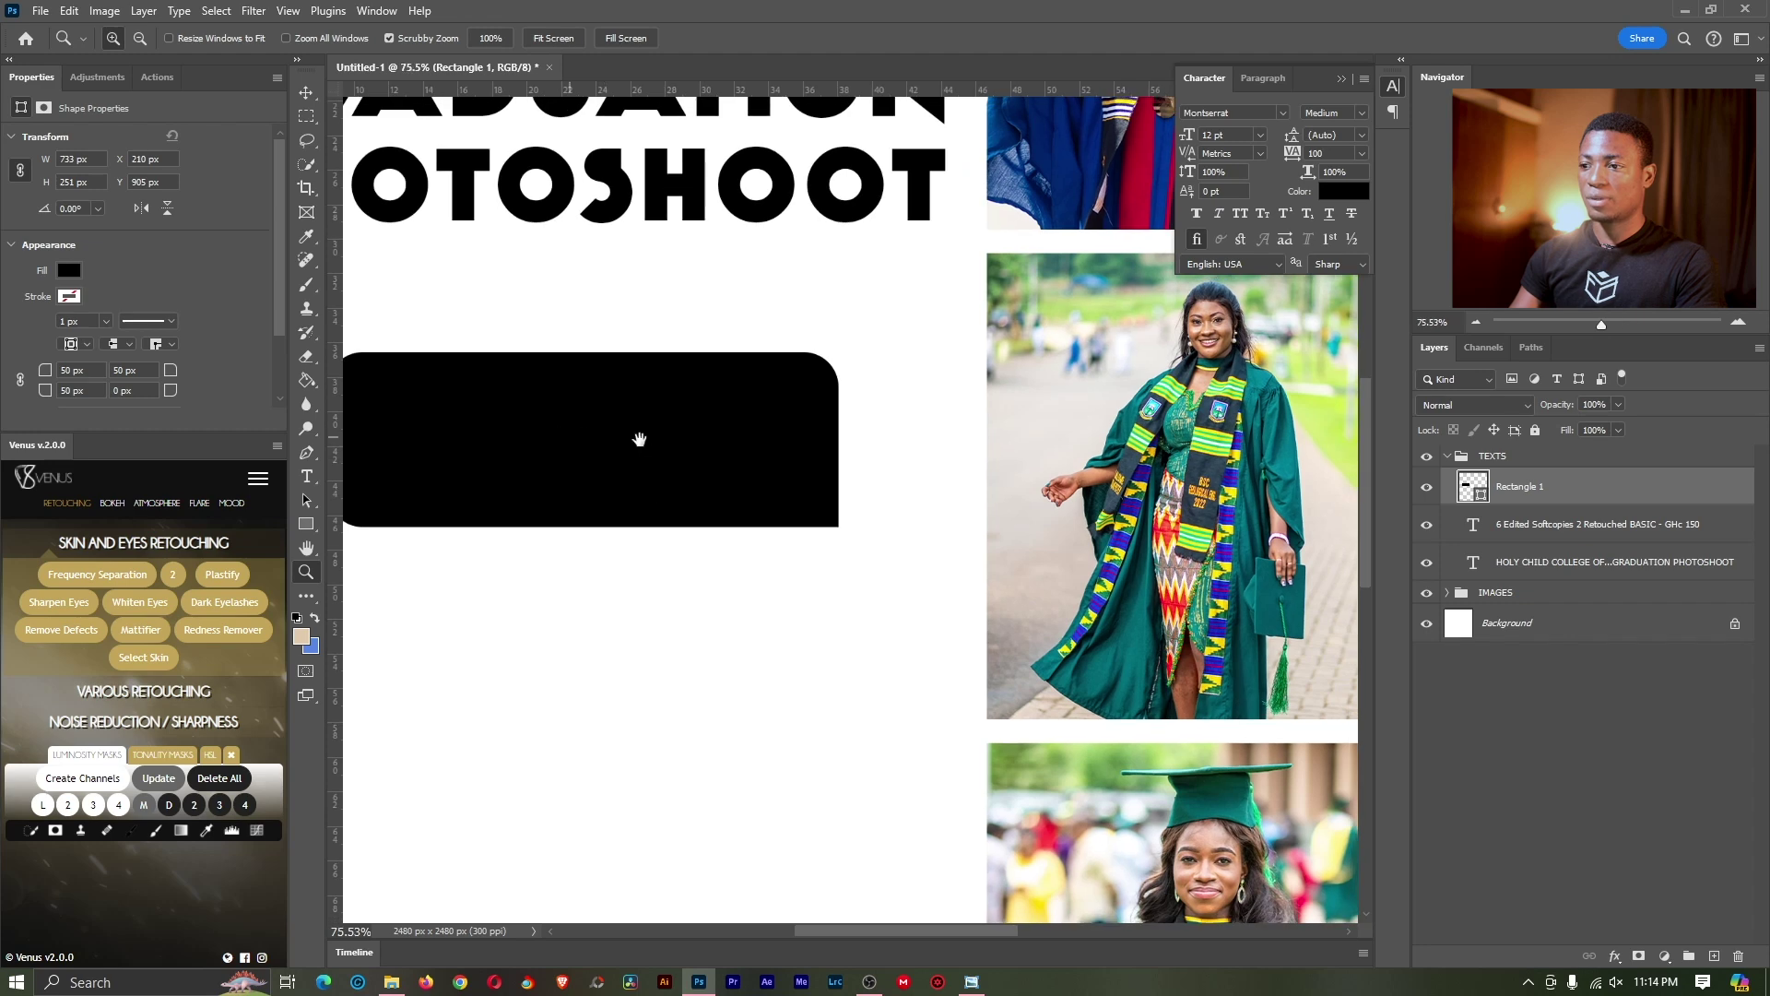
left_click_drag(640, 439, 892, 501)
left_click_drag(745, 498, 550, 494)
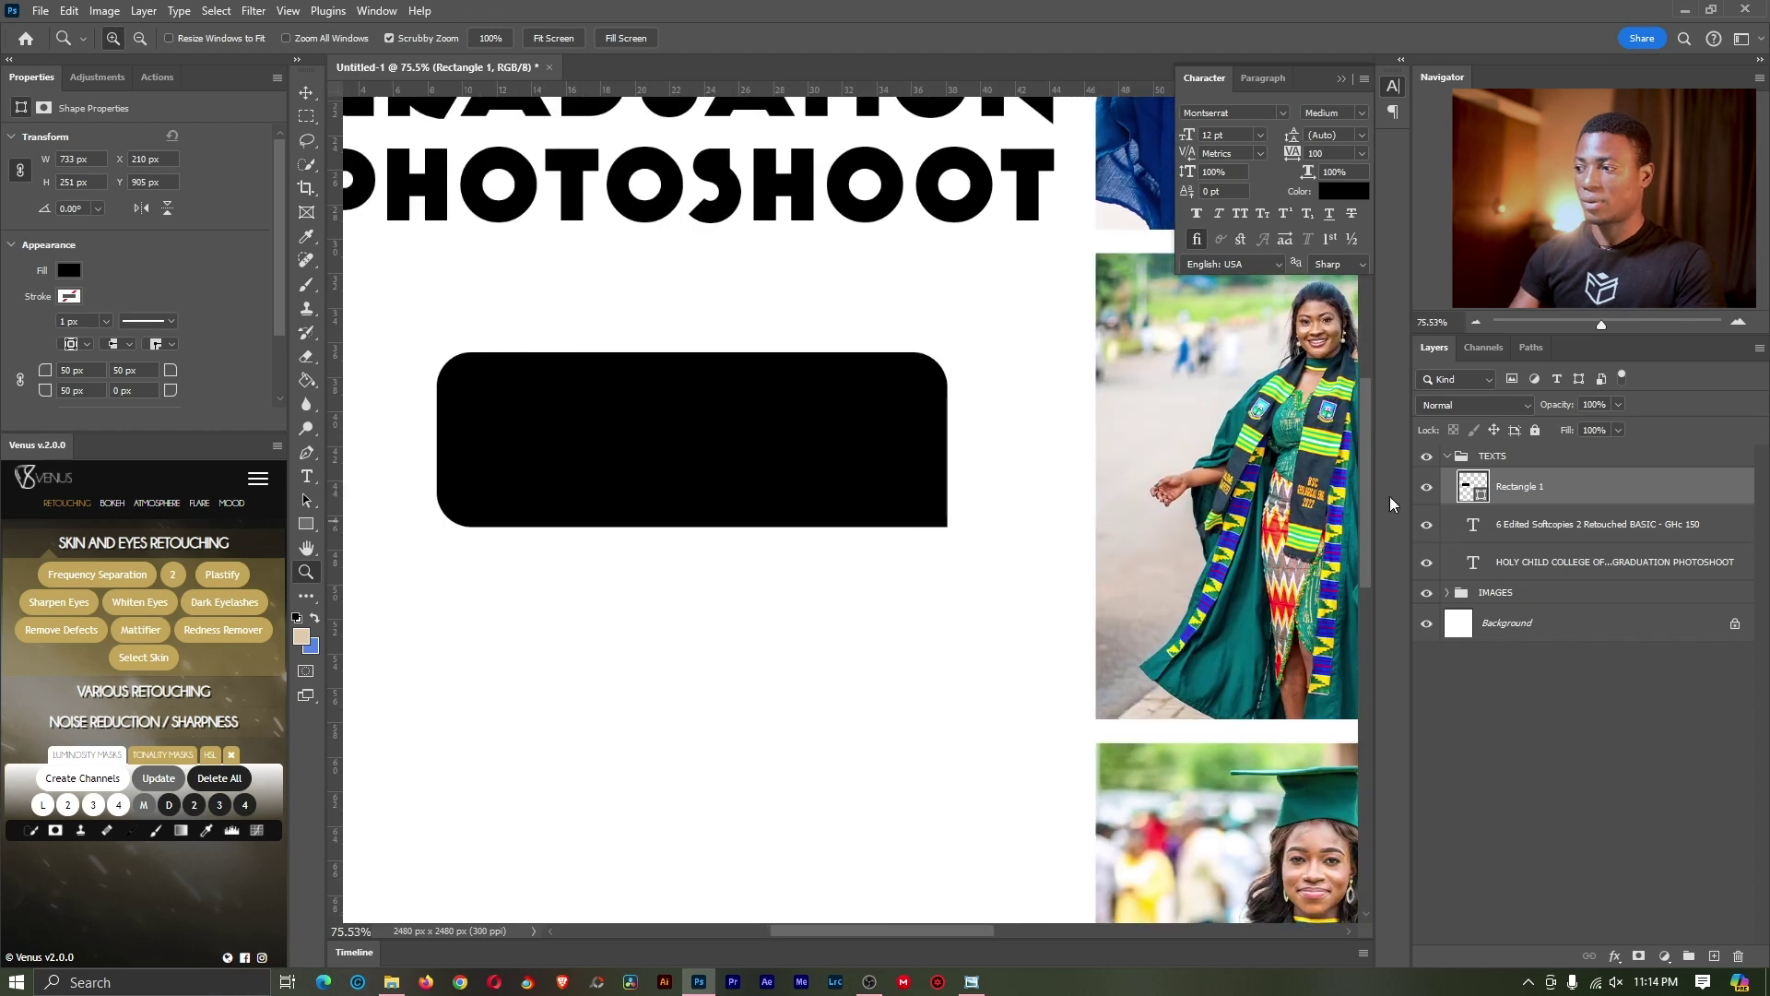
Step: Place the rectangle layer beneath the package text and recolour all the package text white (#ffffff)
key("ctrl+bracketleft")
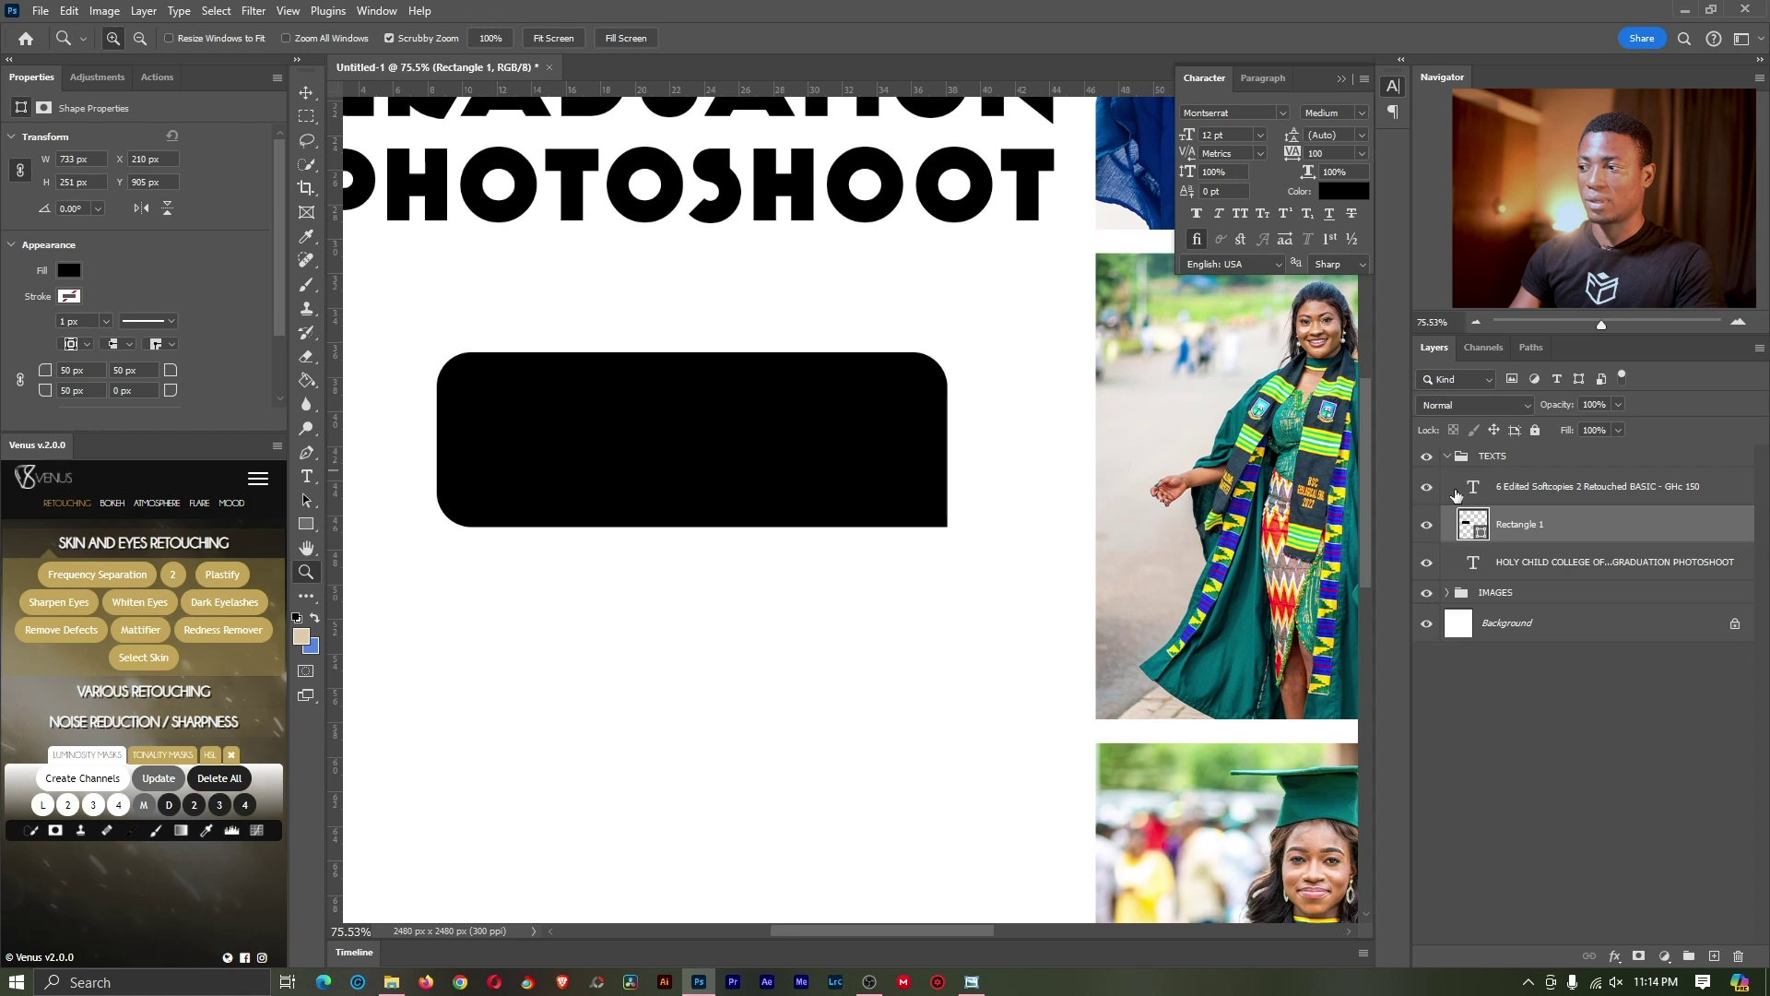
left_click(1522, 487)
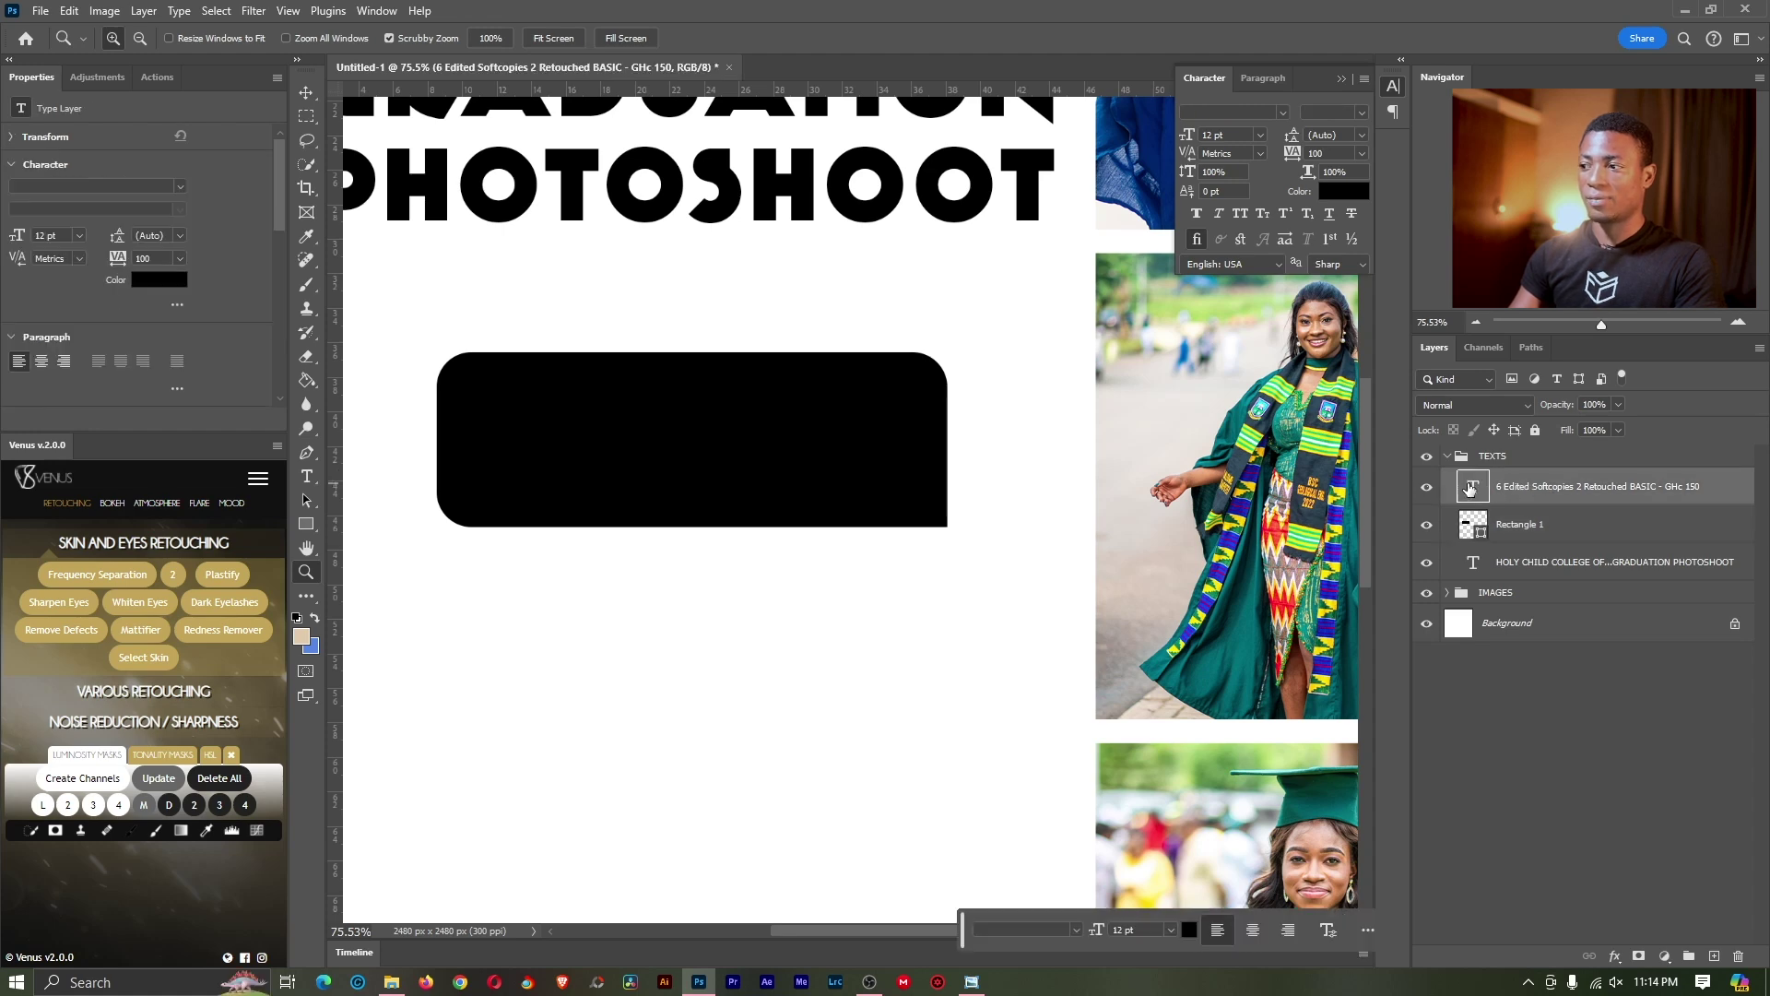
double_click(1470, 487)
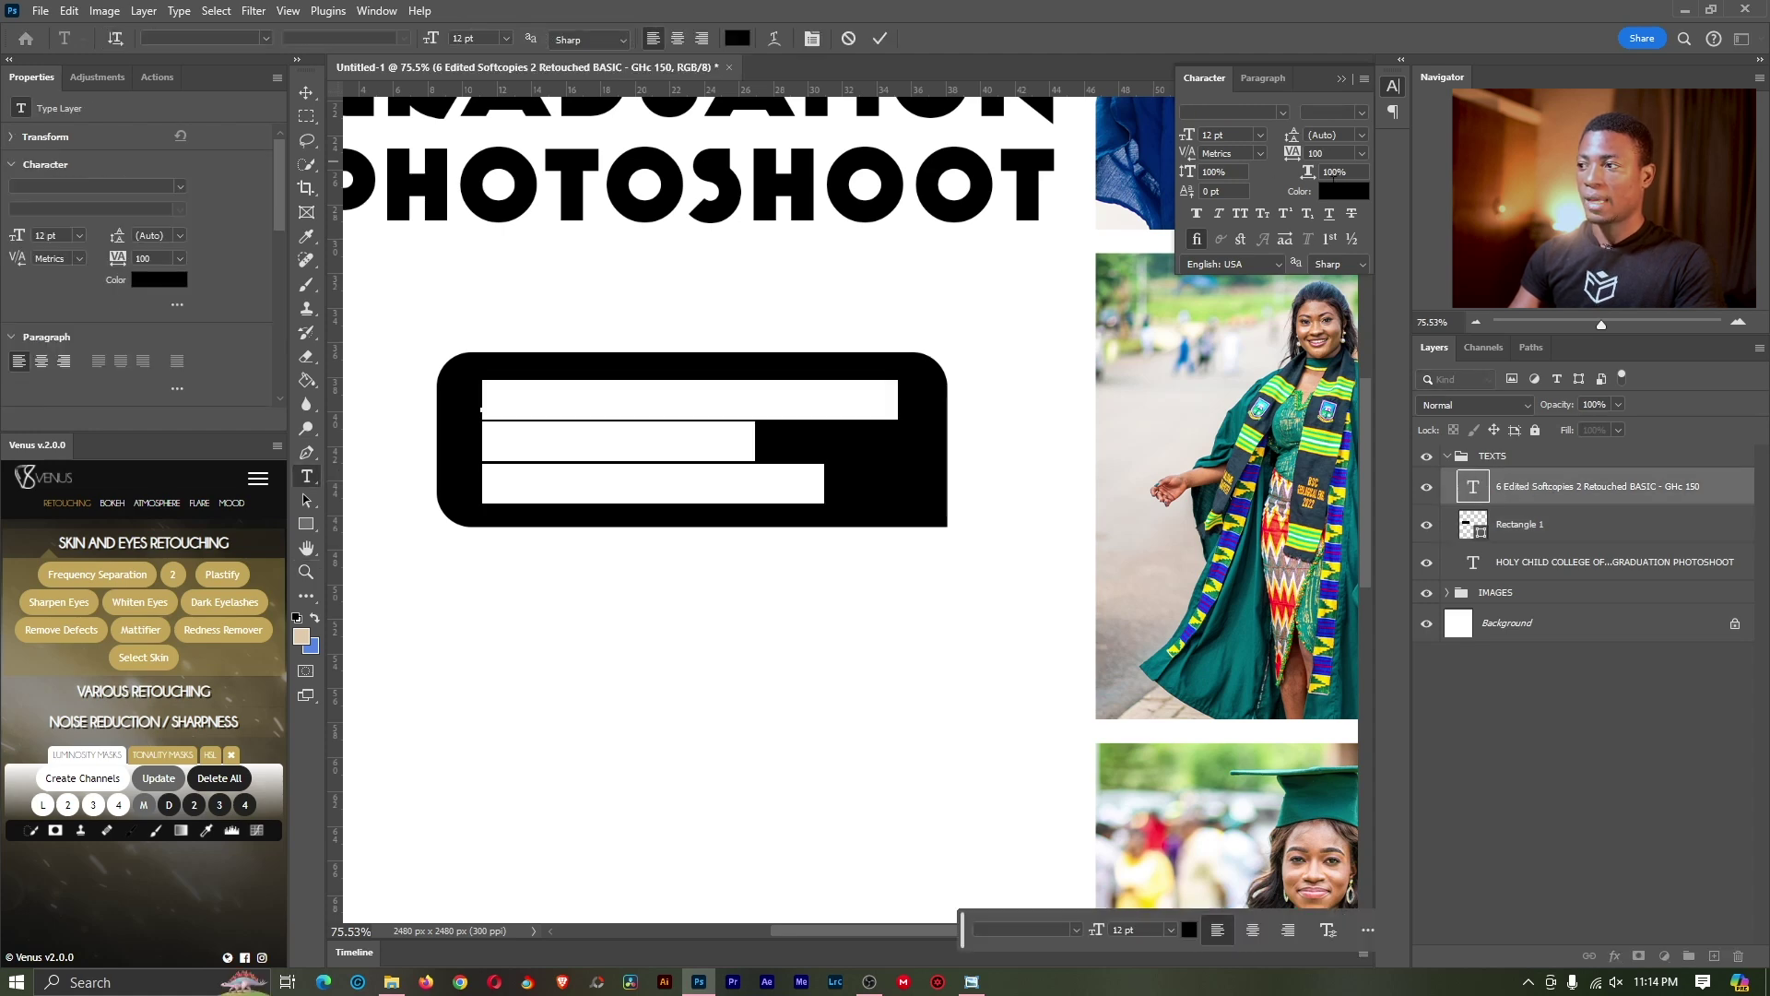
left_click(1335, 192)
left_click(1270, 64)
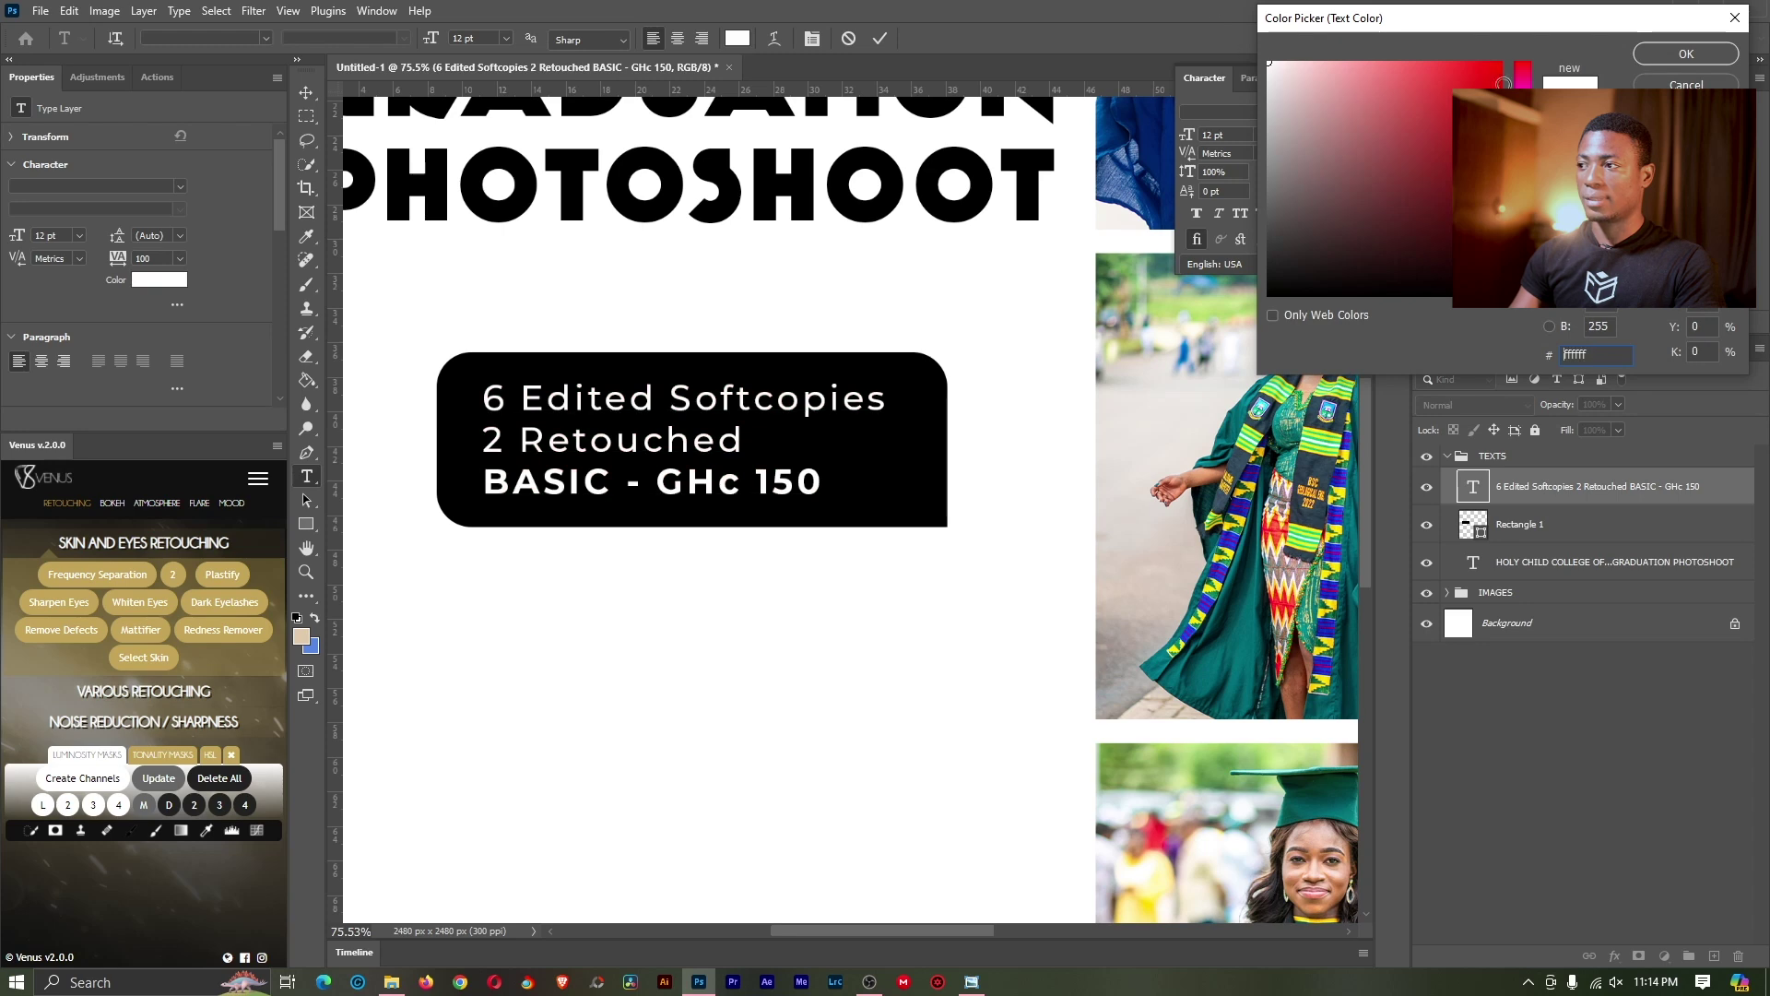
left_click(1687, 55)
left_click(307, 572)
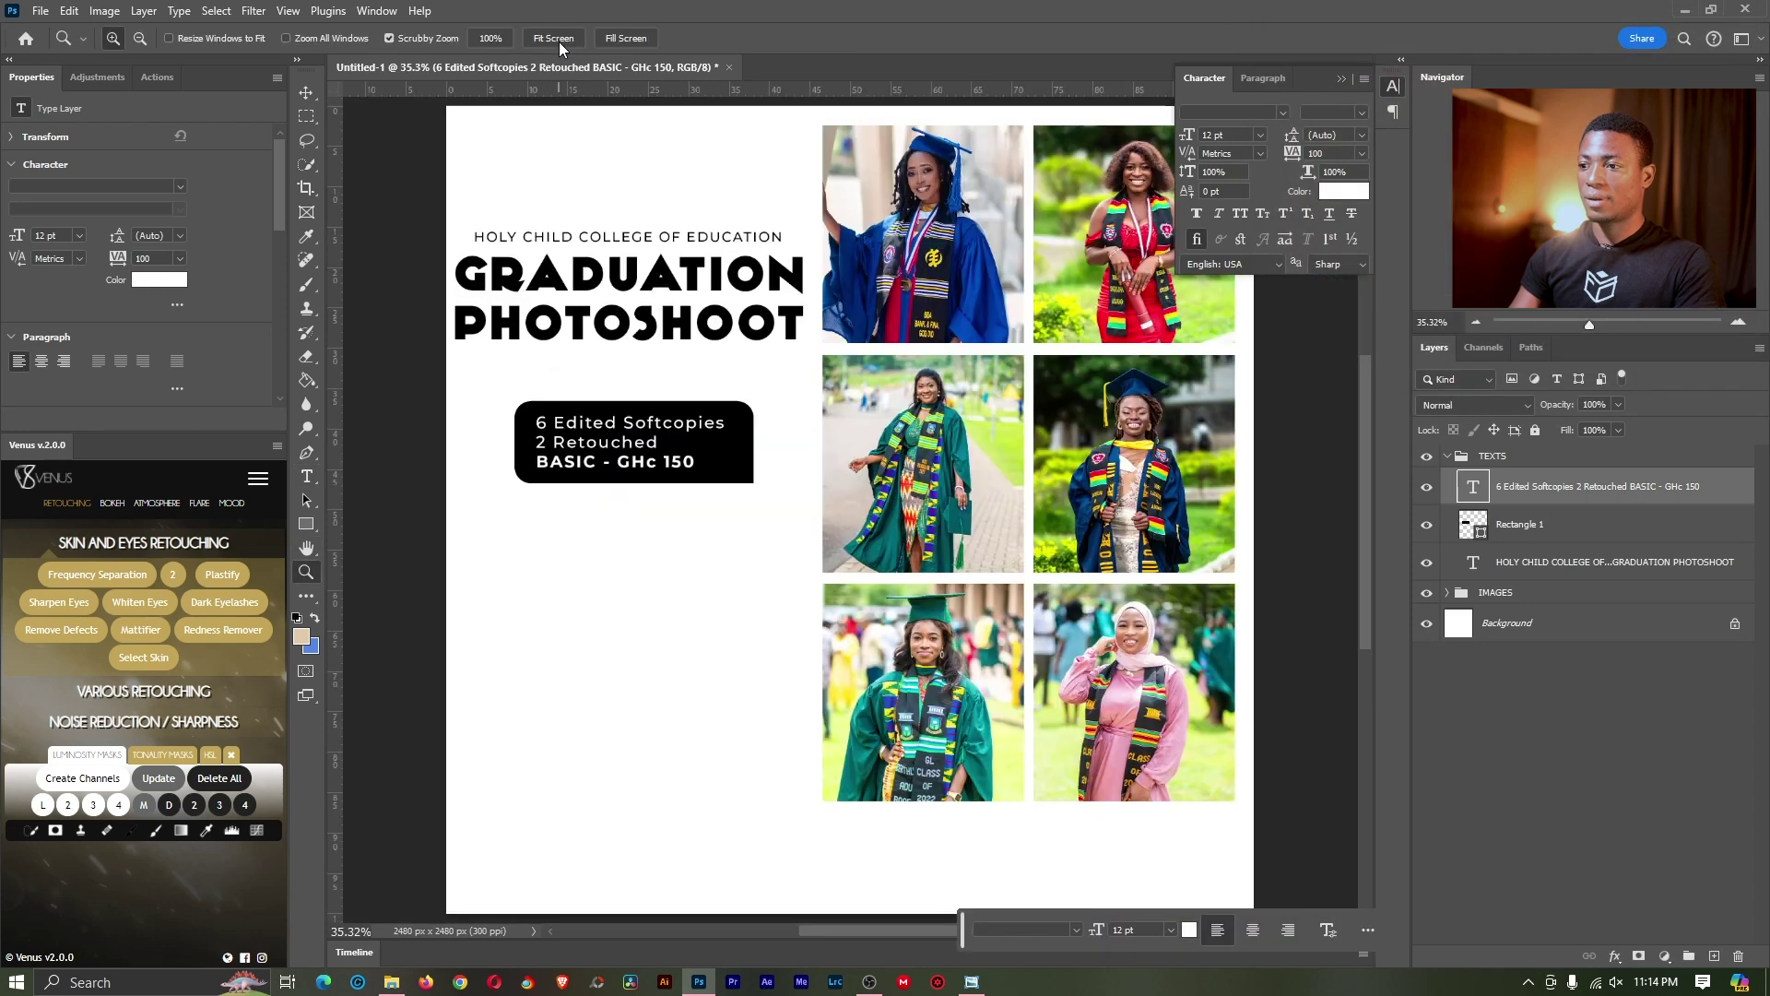
Step: Duplicate the package text together with its box three times, stacking the copies in an aligned column below the original
key("ctrl+0")
left_click(1567, 528)
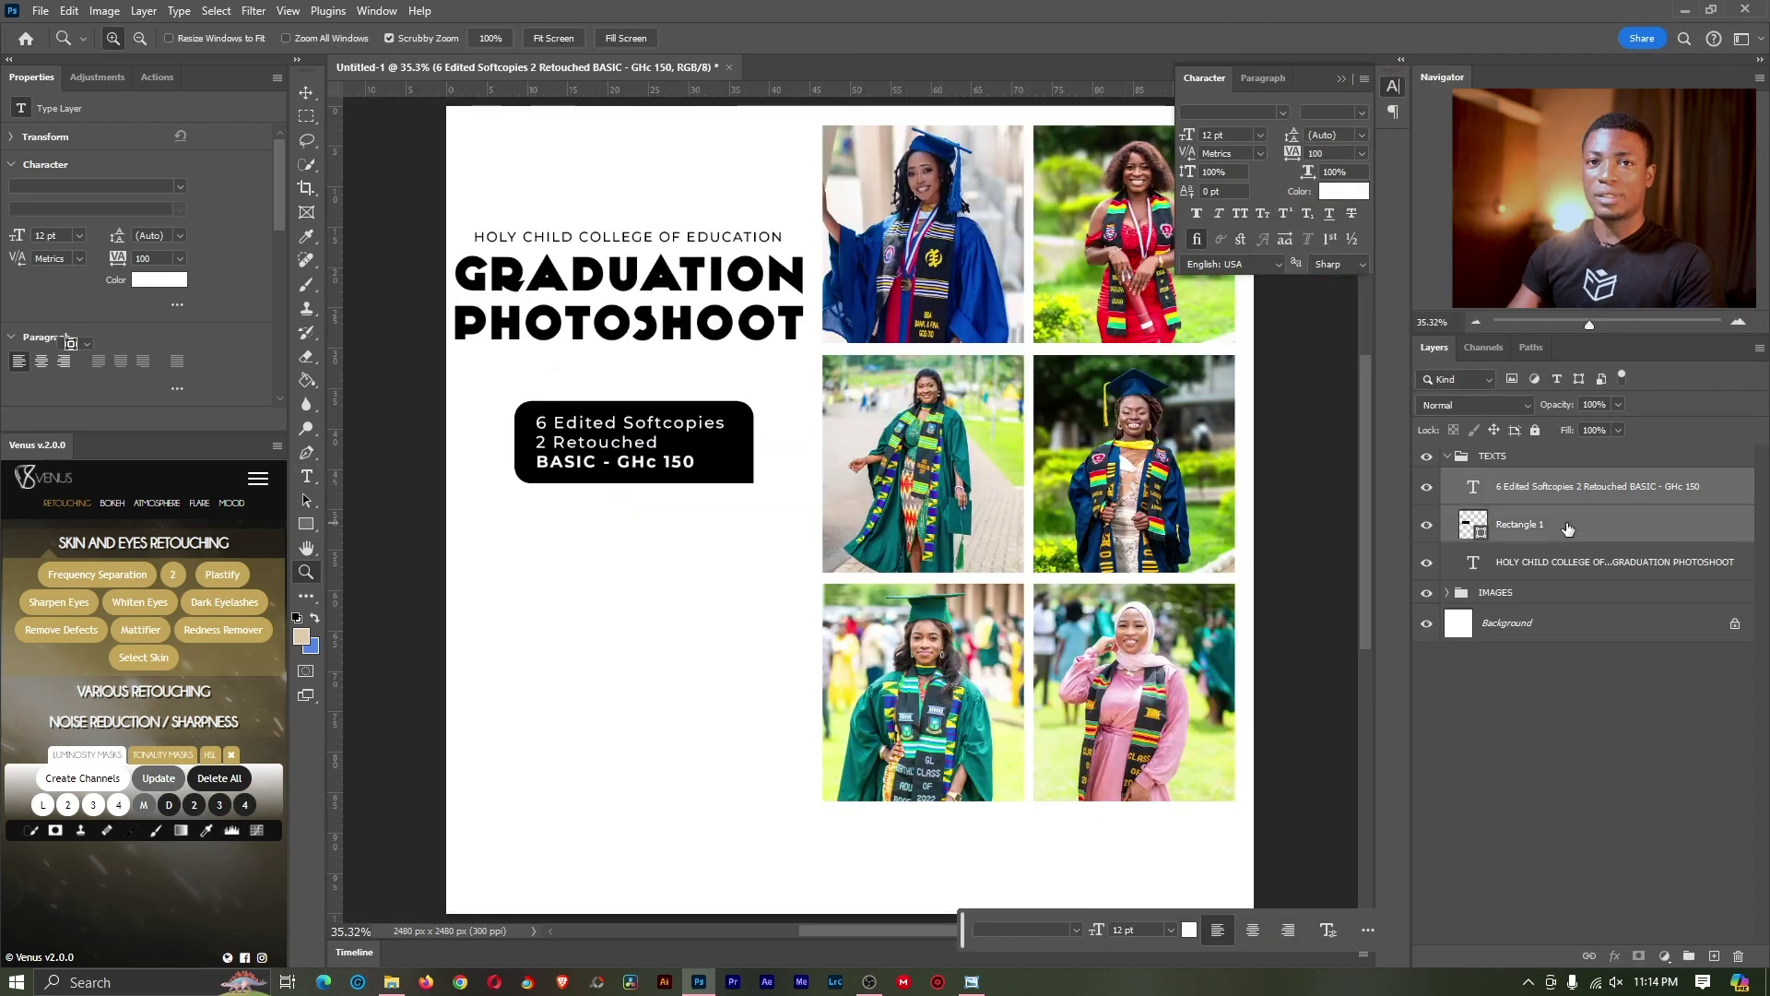
key("v")
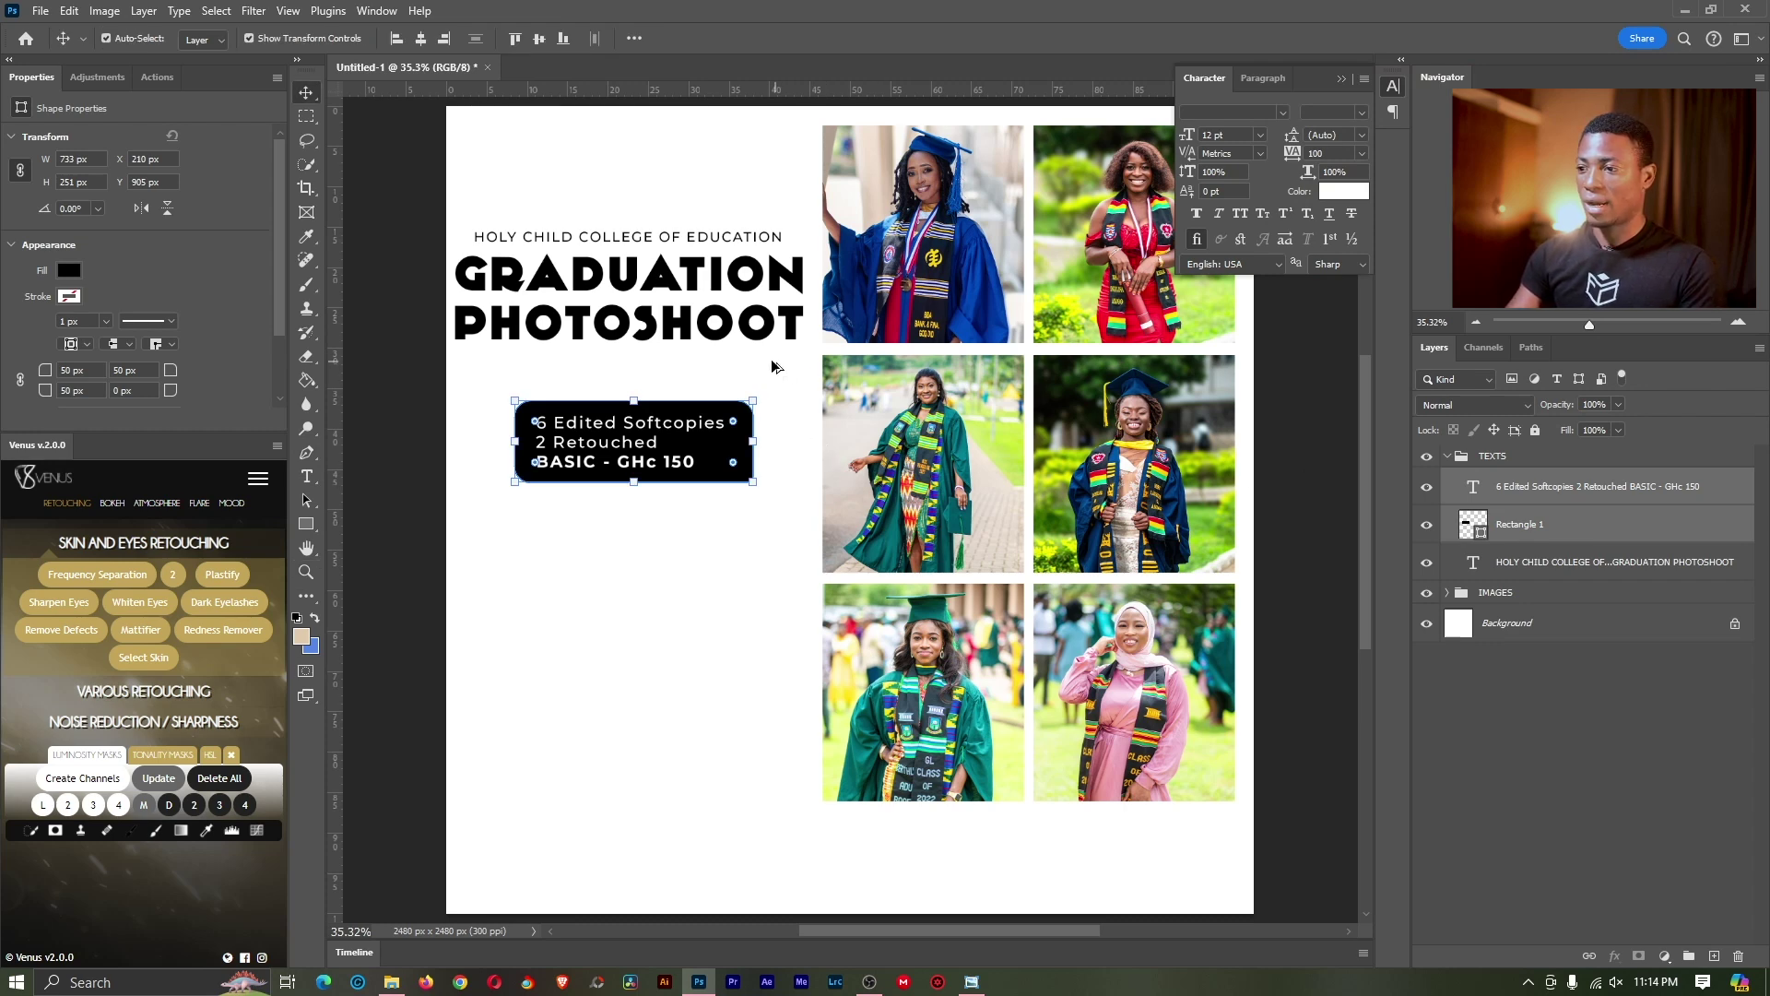
left_click_drag(772, 385, 773, 487)
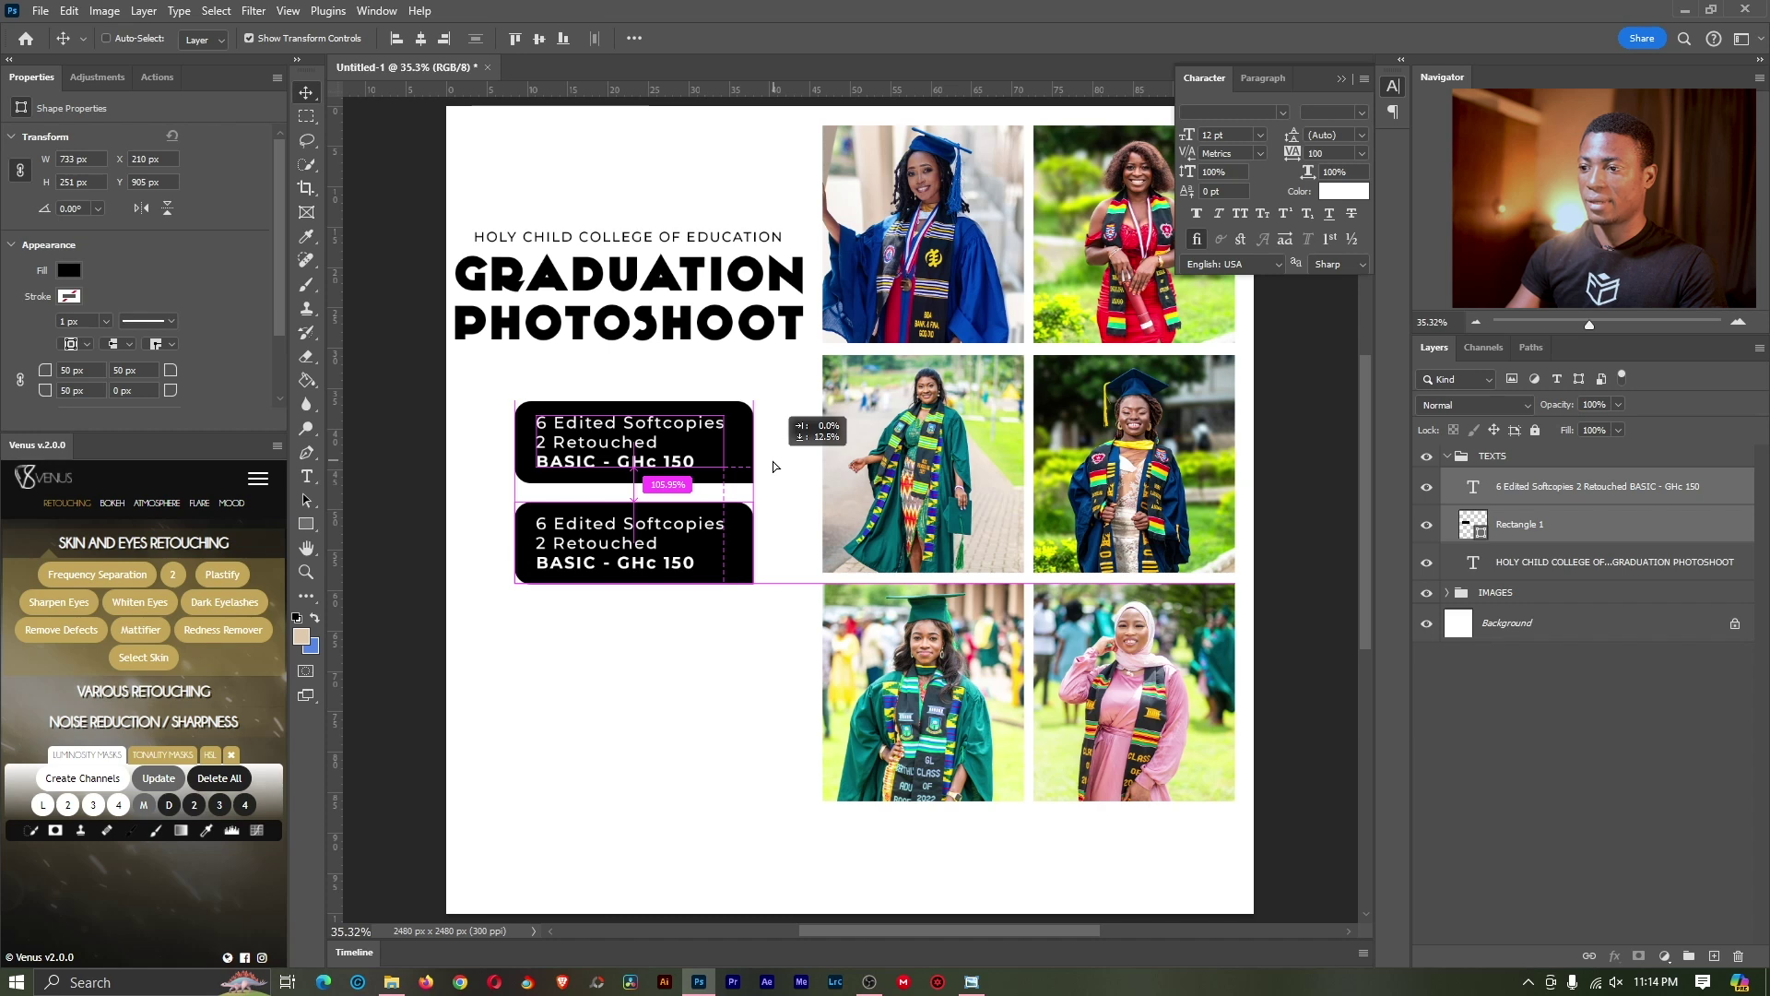
left_click_drag(787, 411, 793, 580)
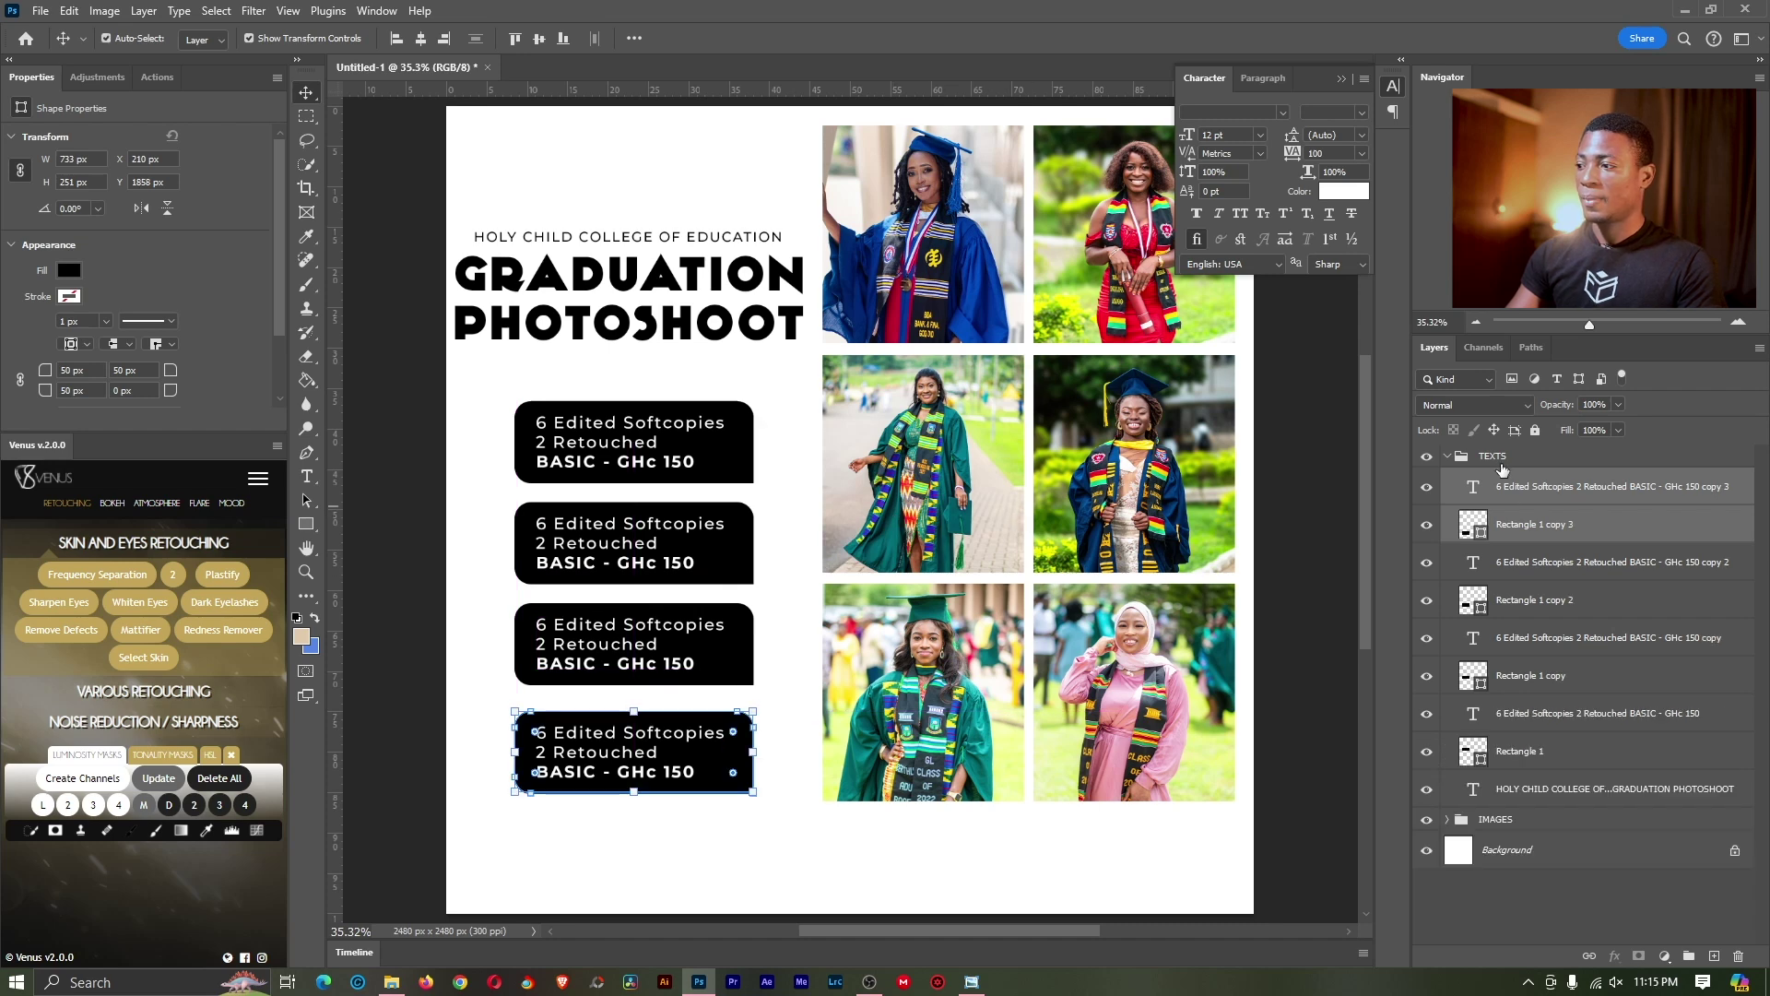
Step: Group all four package texts and their boxes, and name the group PACKAGES
left_click(1449, 458)
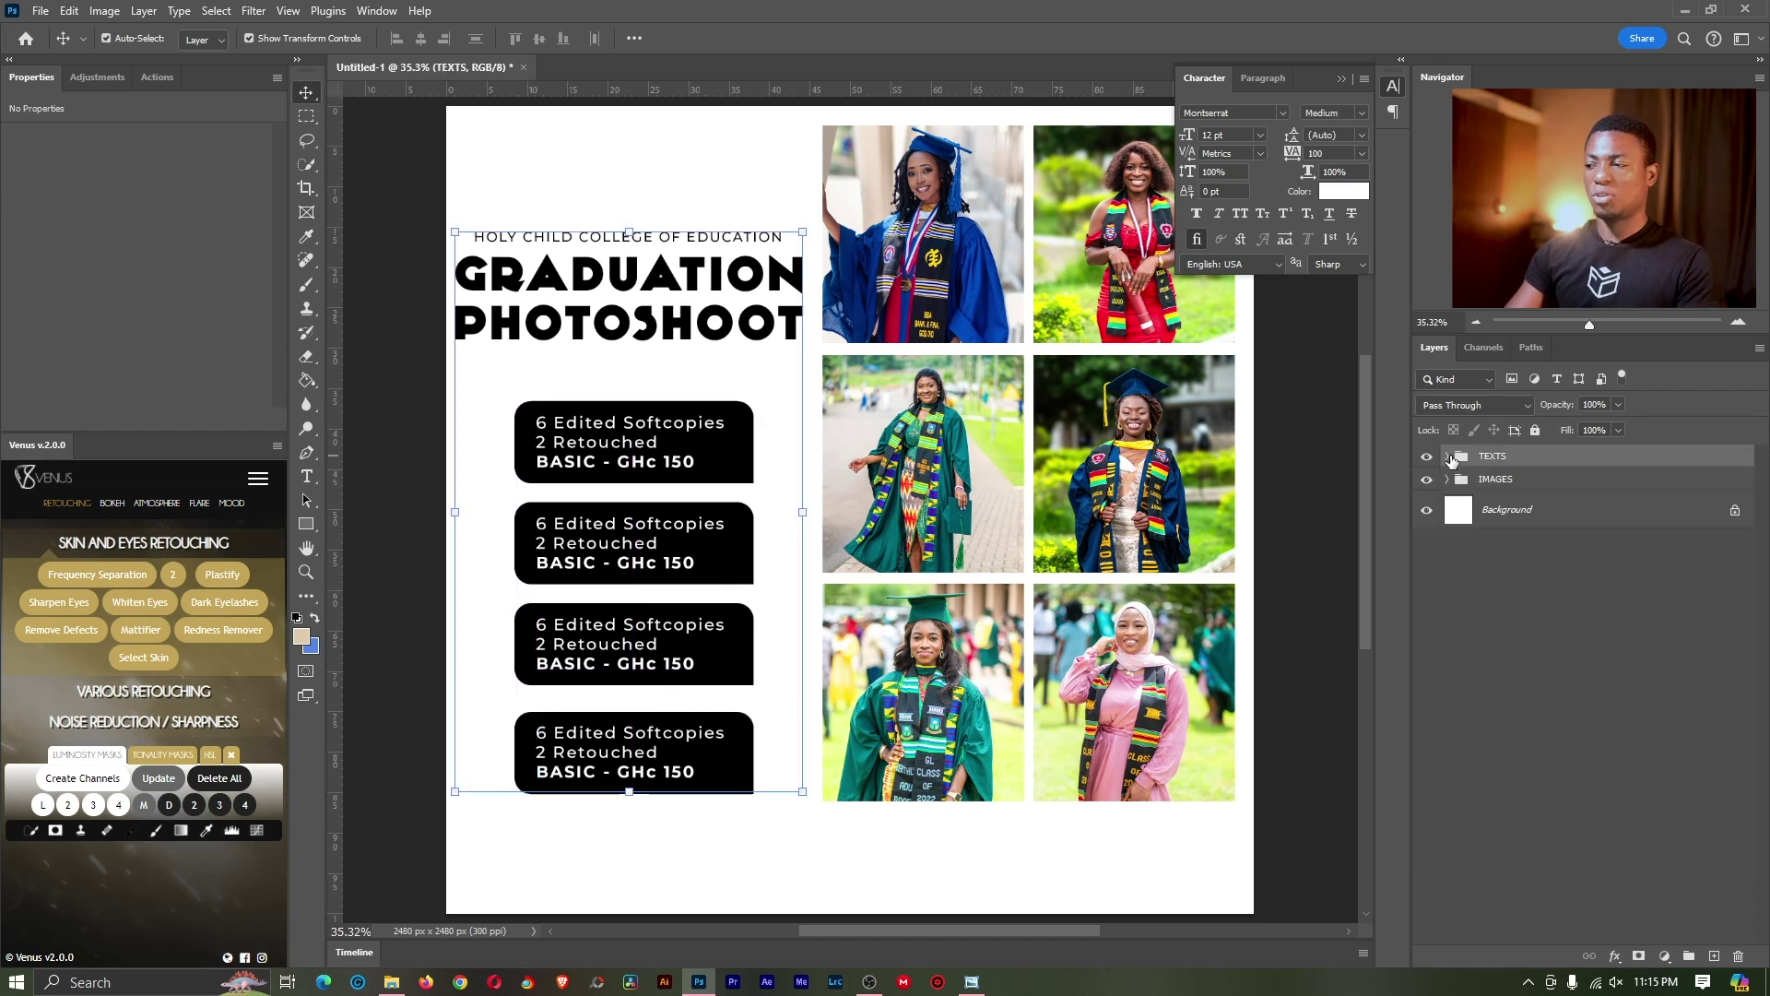
left_click(1448, 457)
left_click(1586, 492)
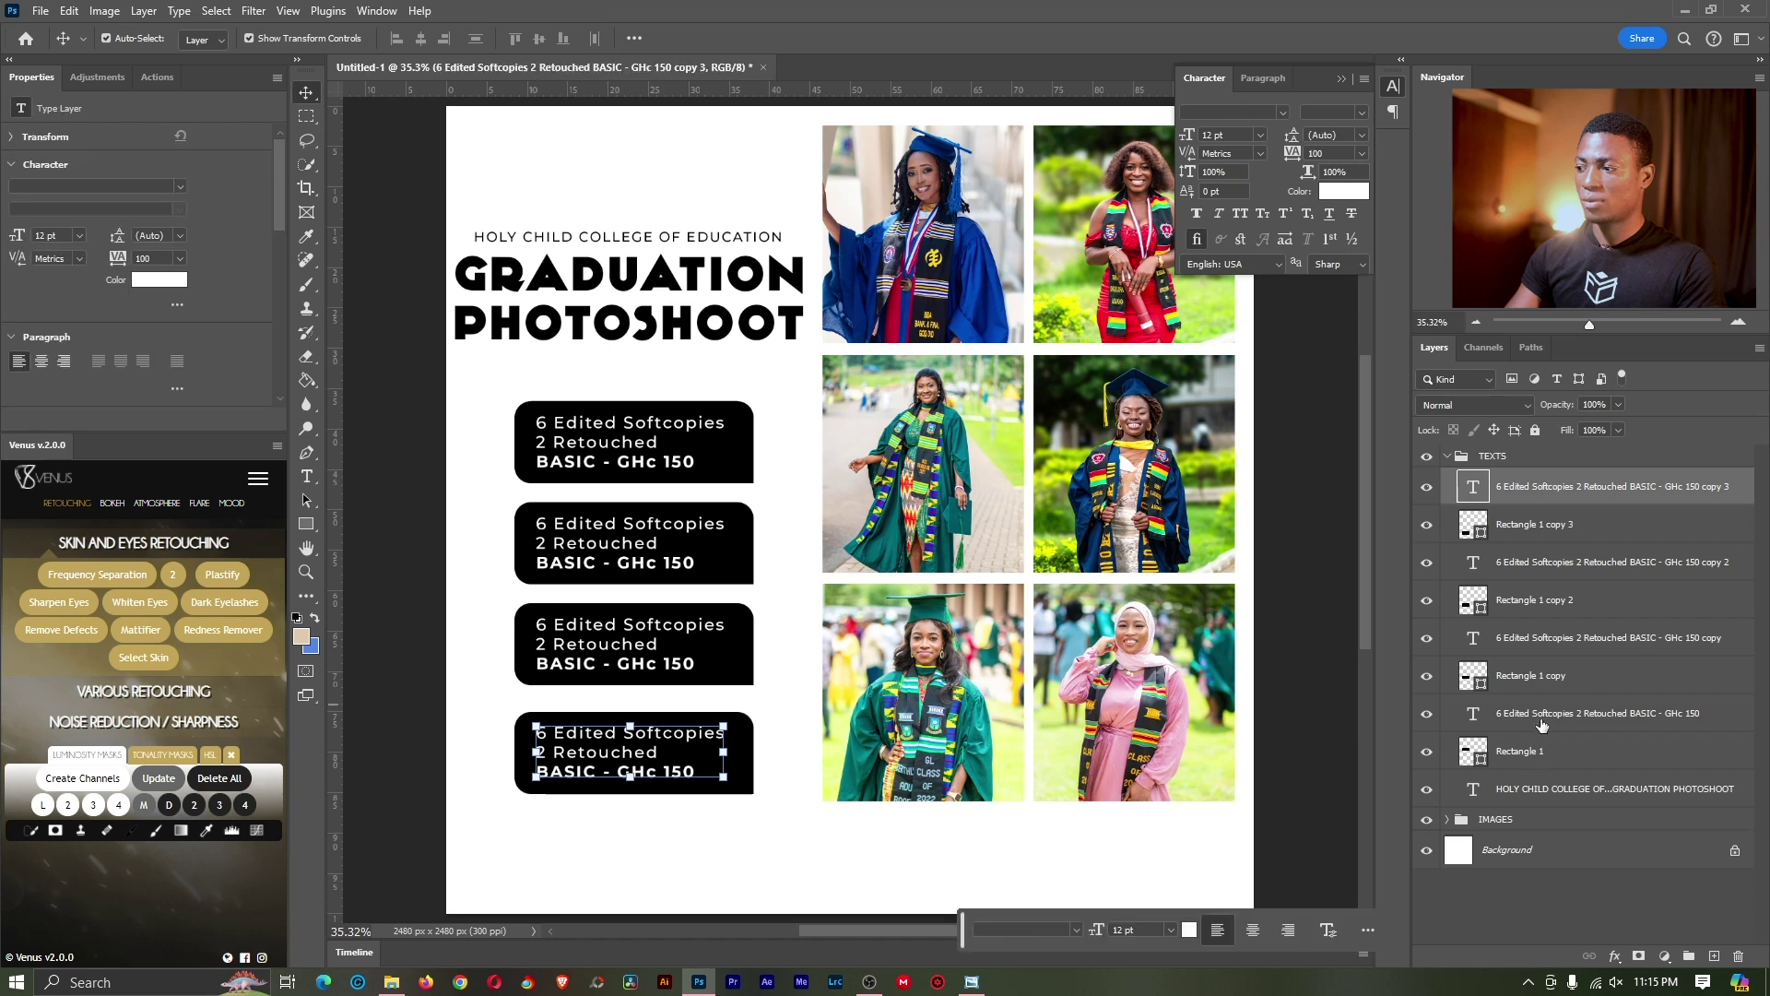
left_click(1542, 751, "shift")
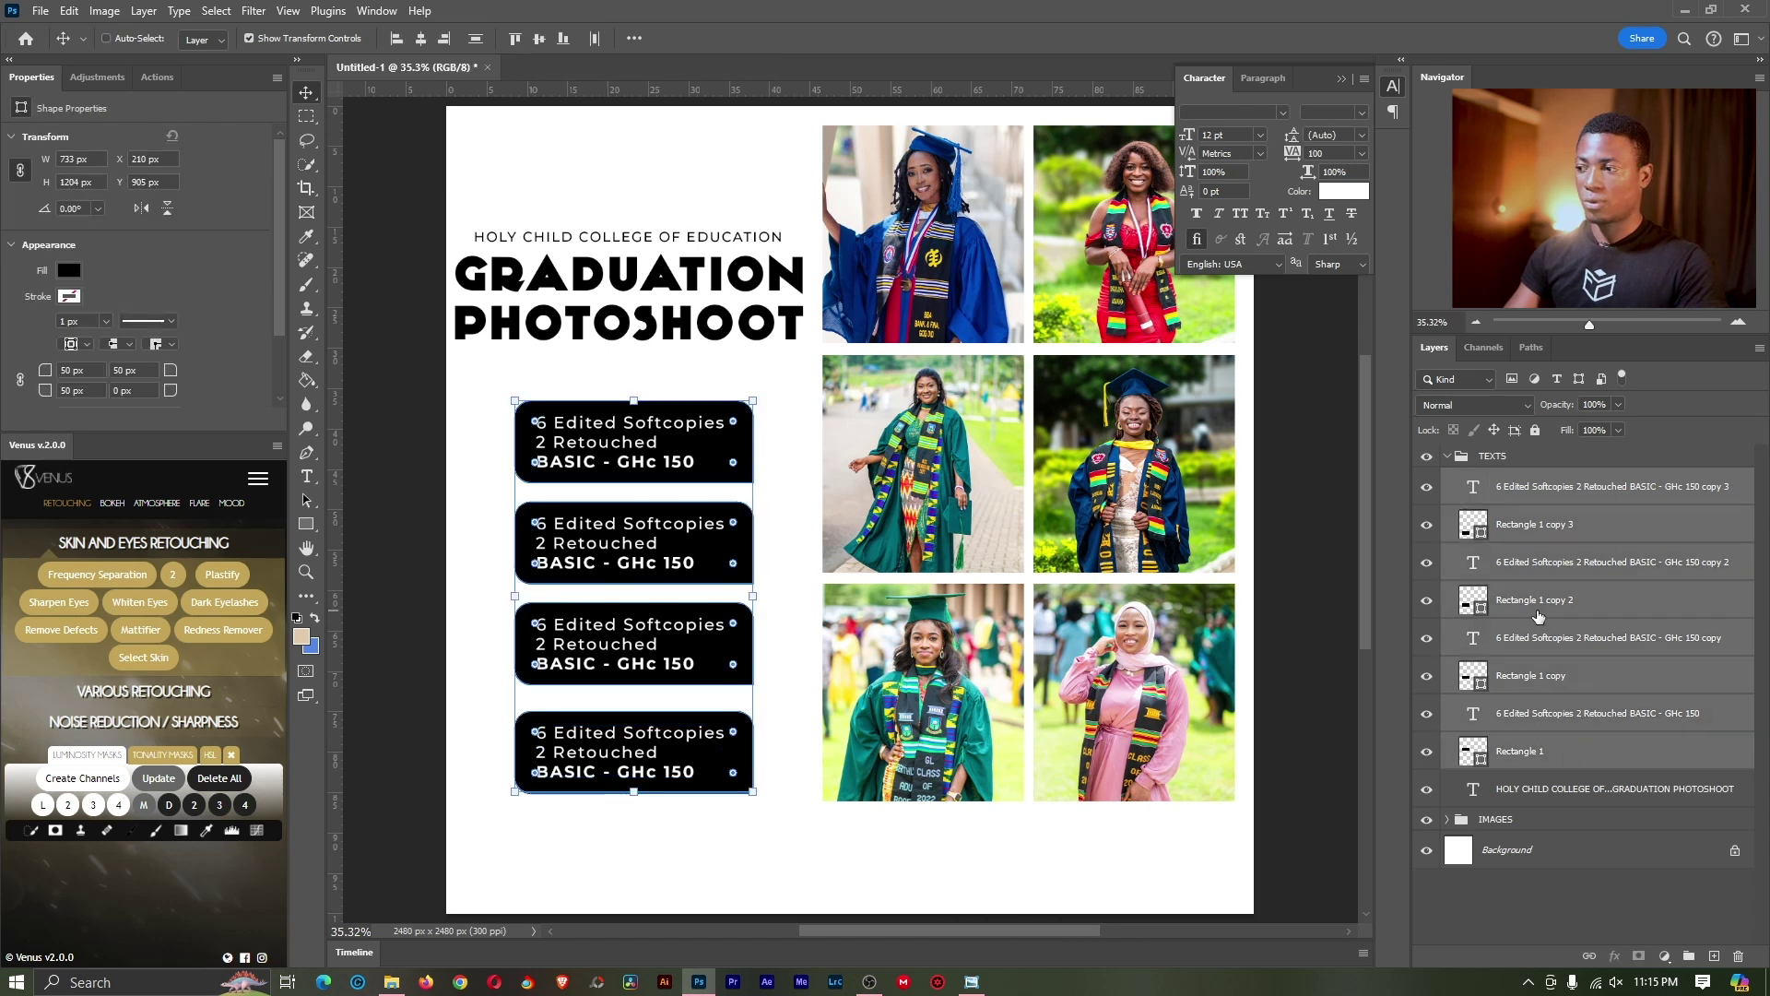
key("ctrl+g")
double_click(1511, 480)
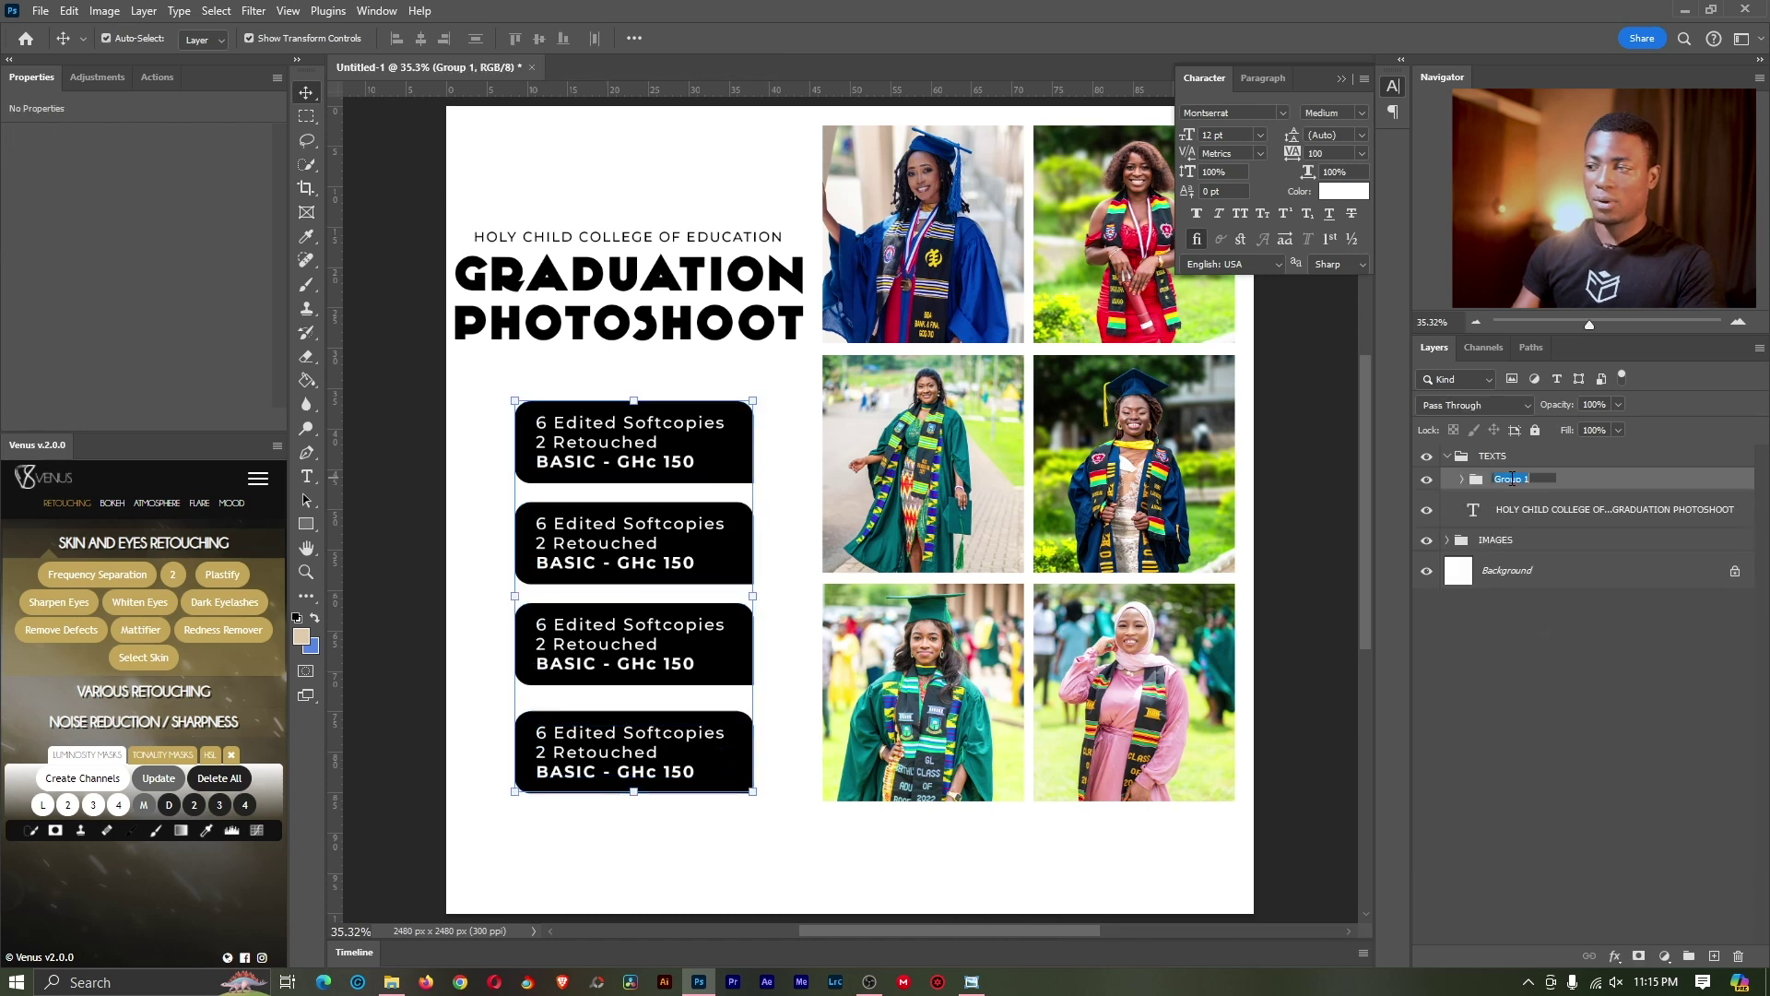
type("packages")
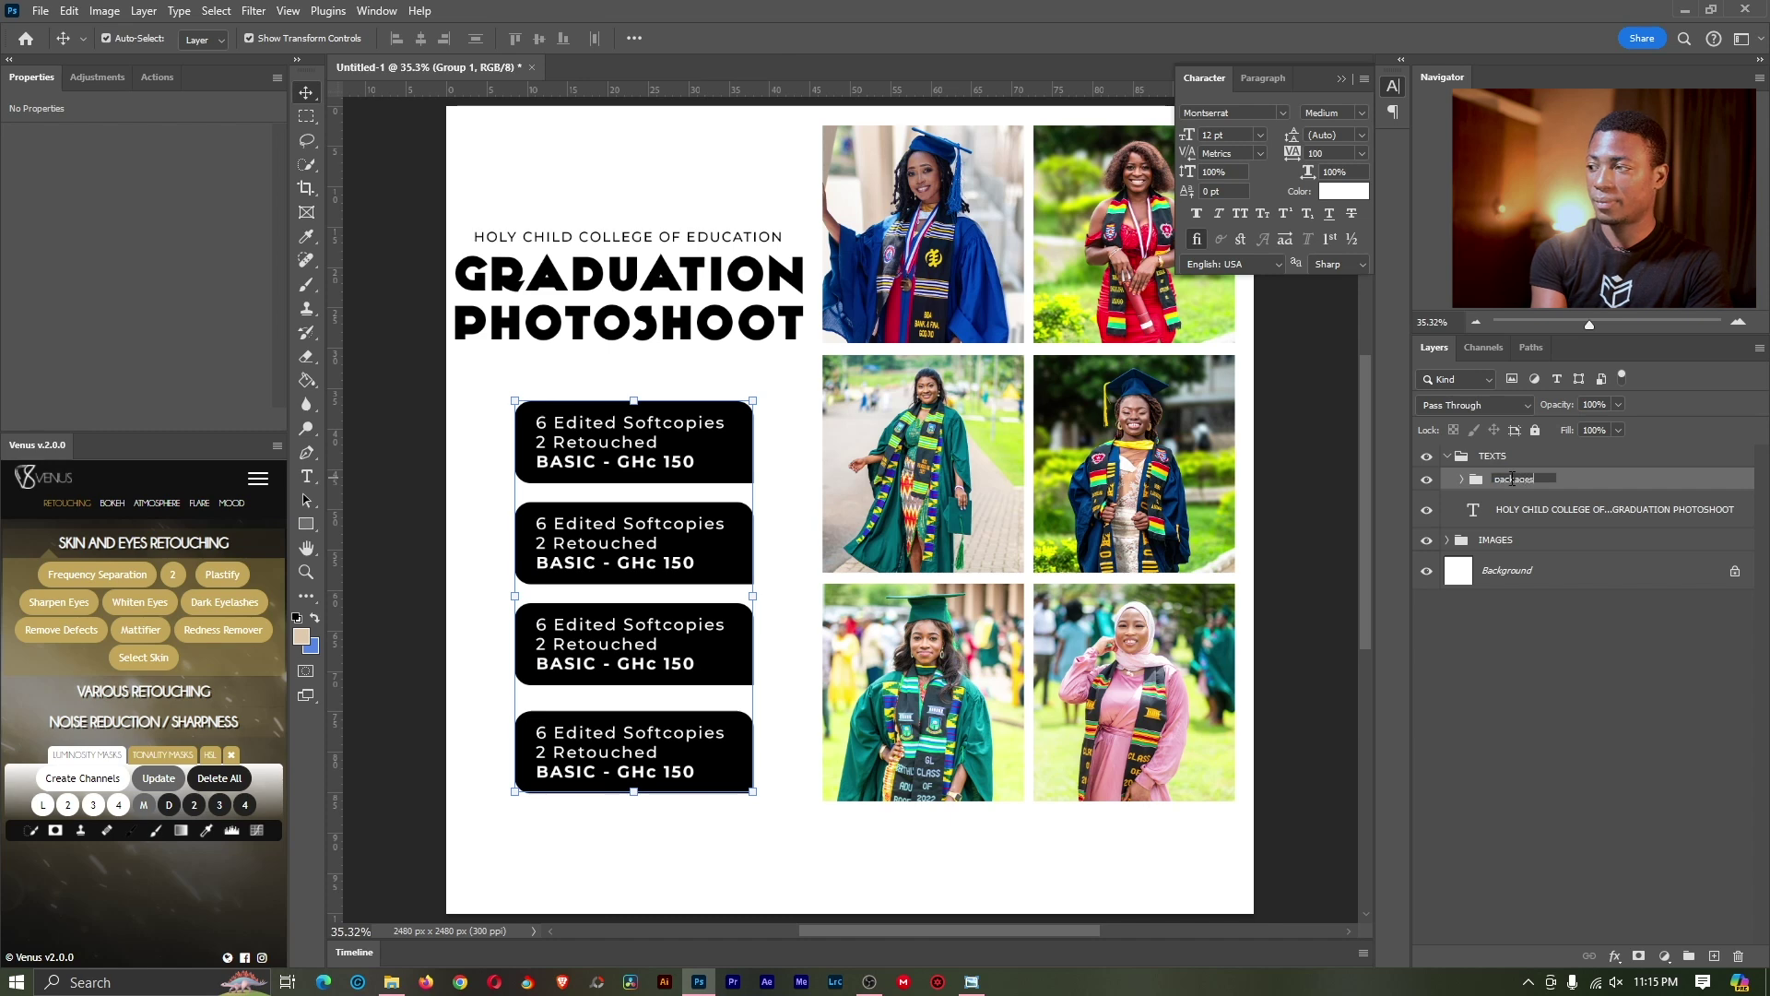
key("Return")
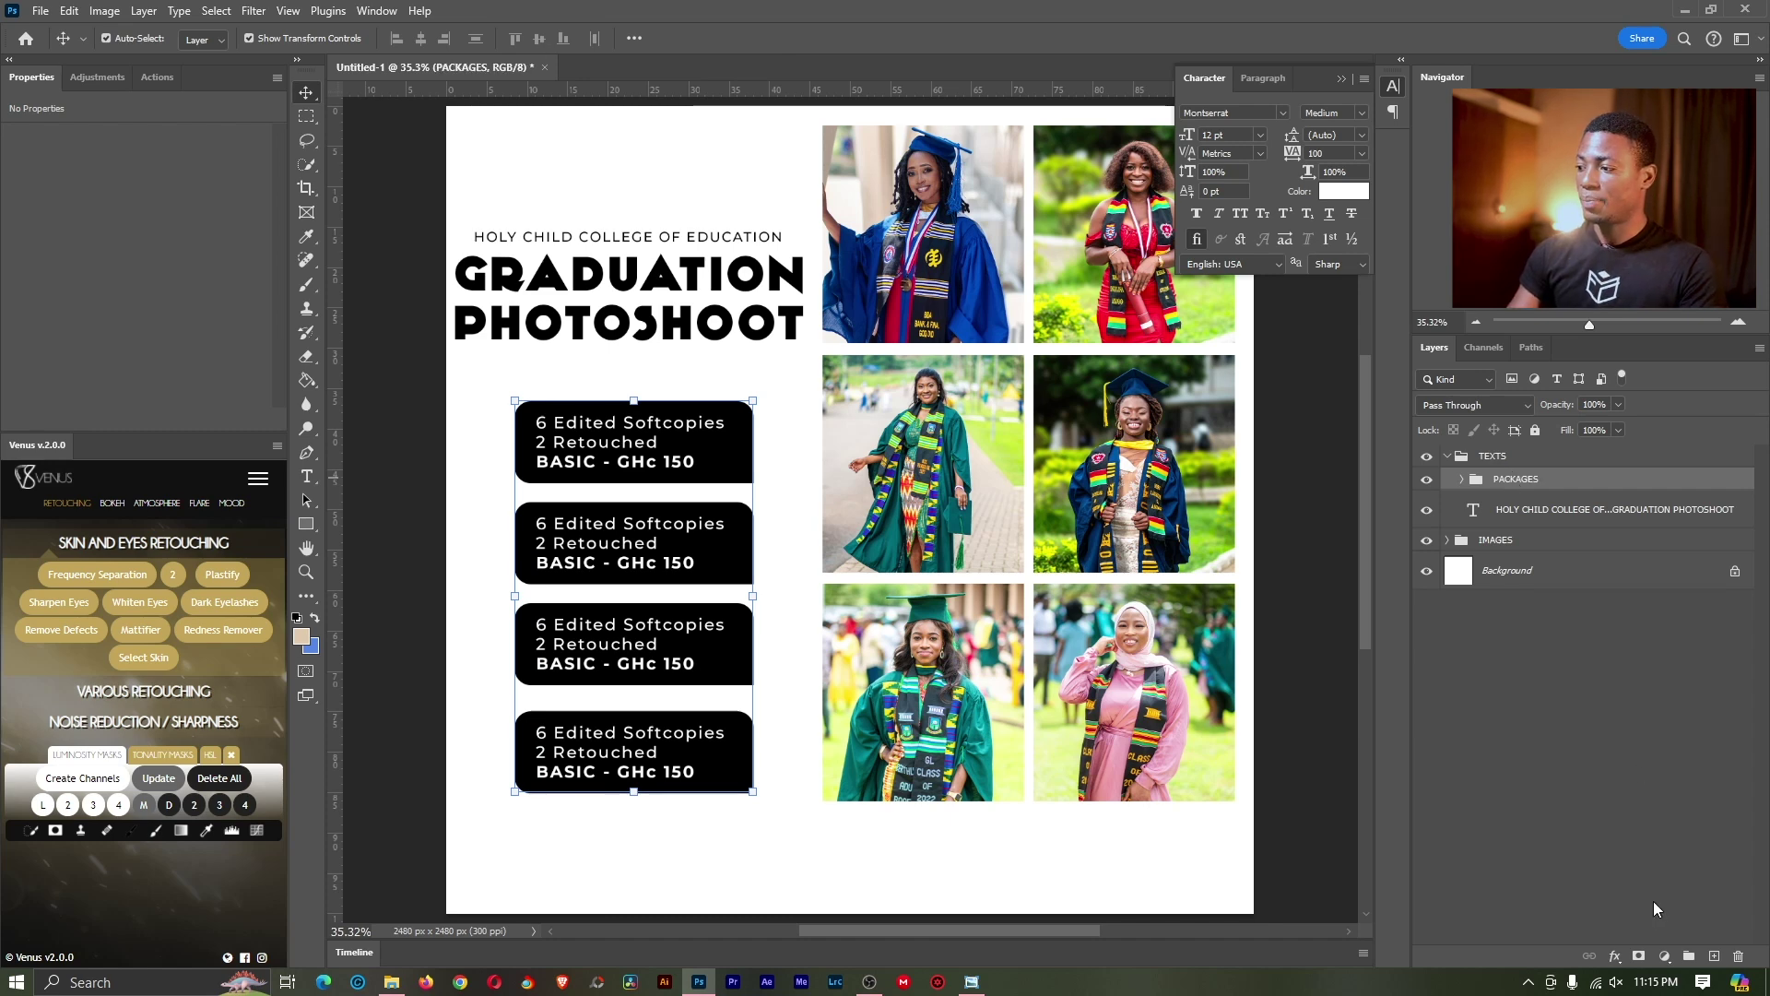
Step: Create a new group above PACKAGES inside TEXTS and name it INFO
left_click(1693, 960)
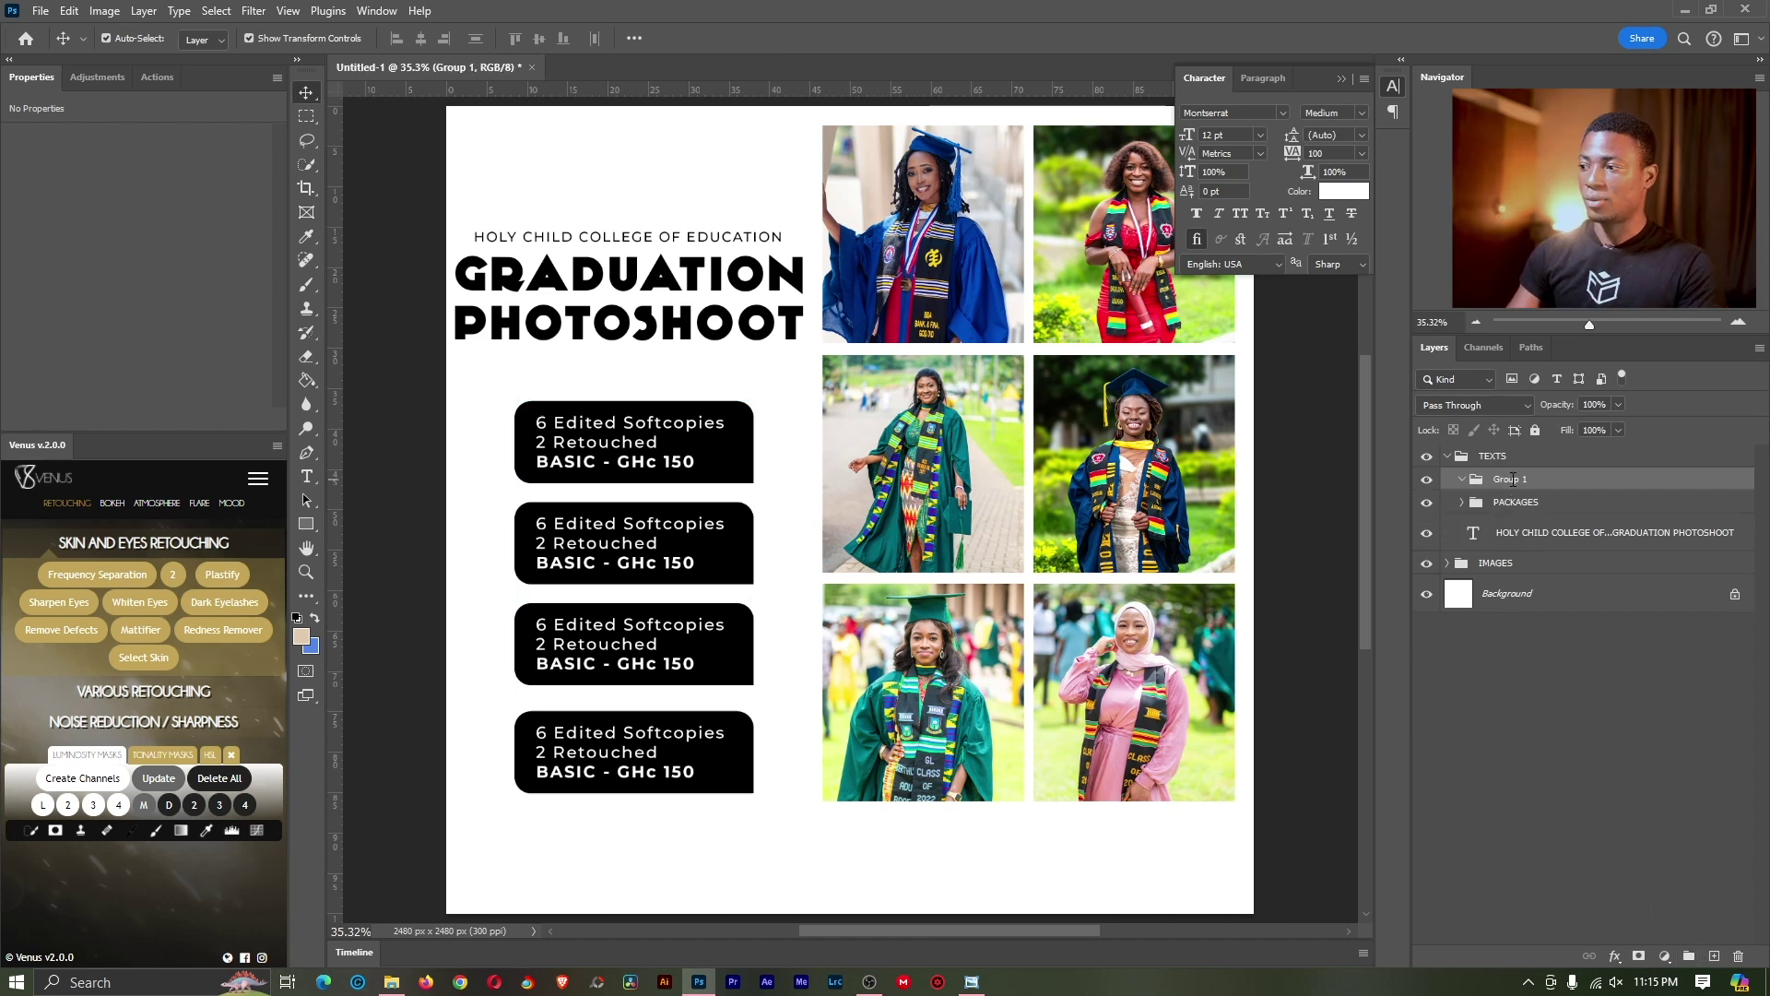
double_click(1512, 479)
type("INF")
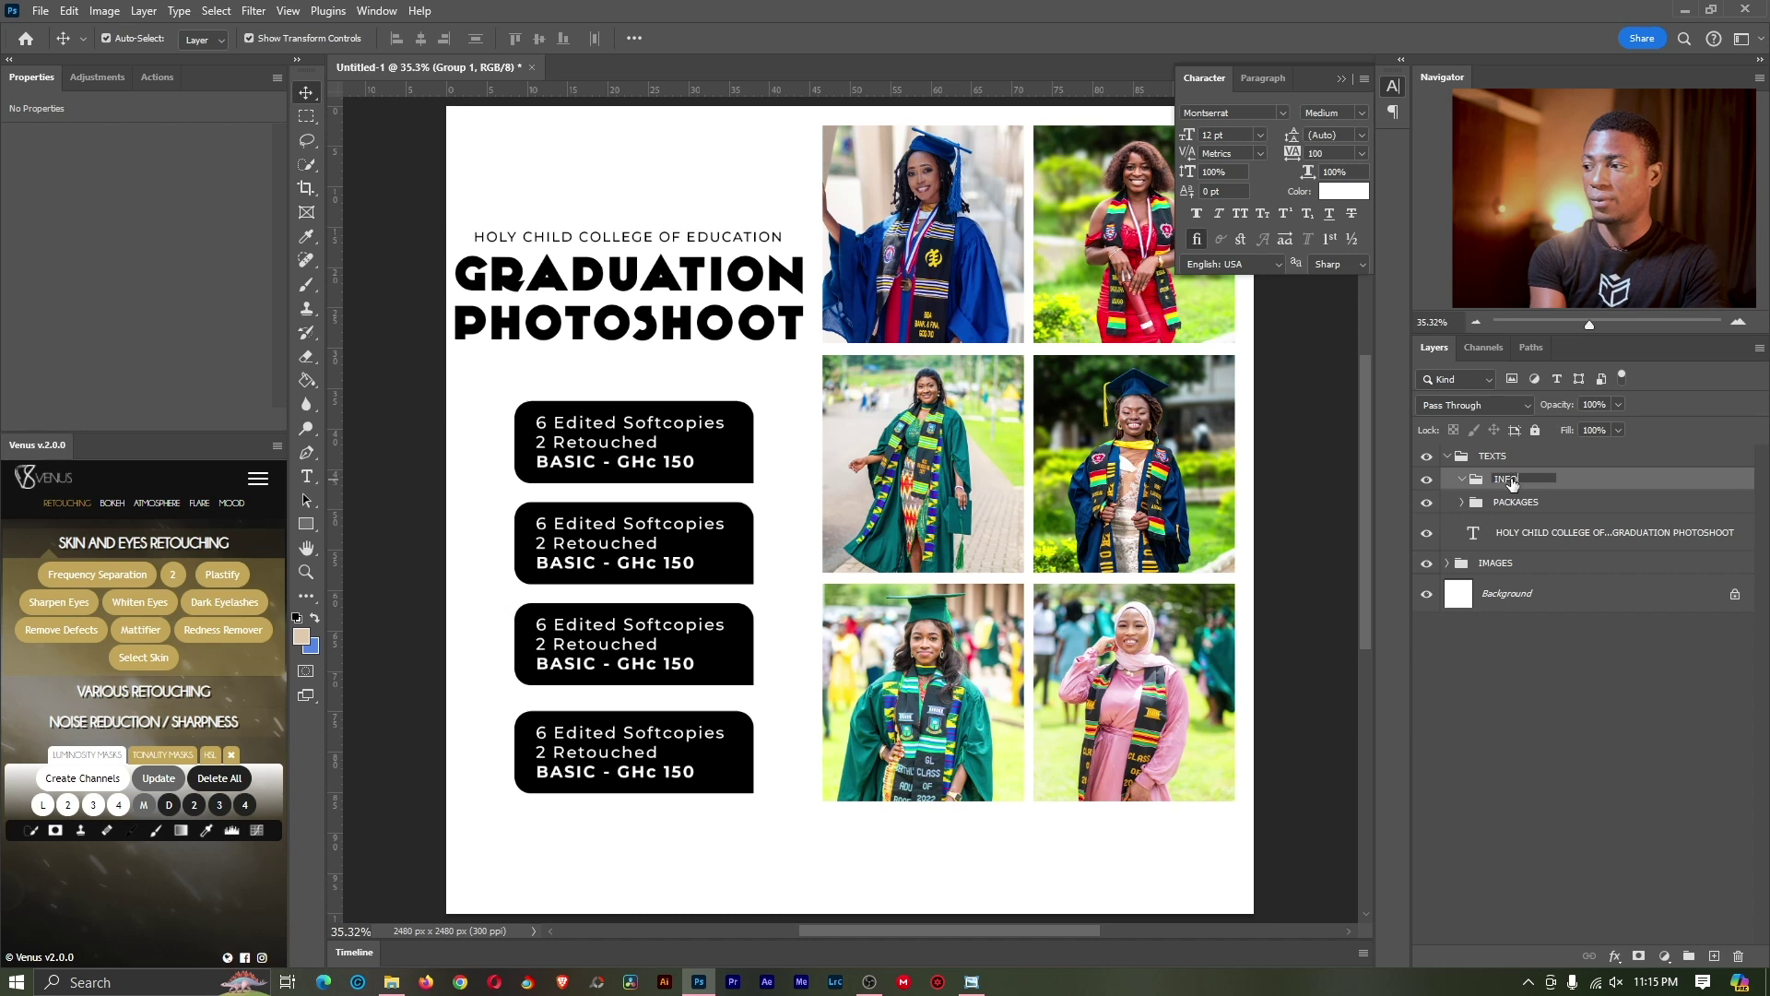
type("O")
key("Return")
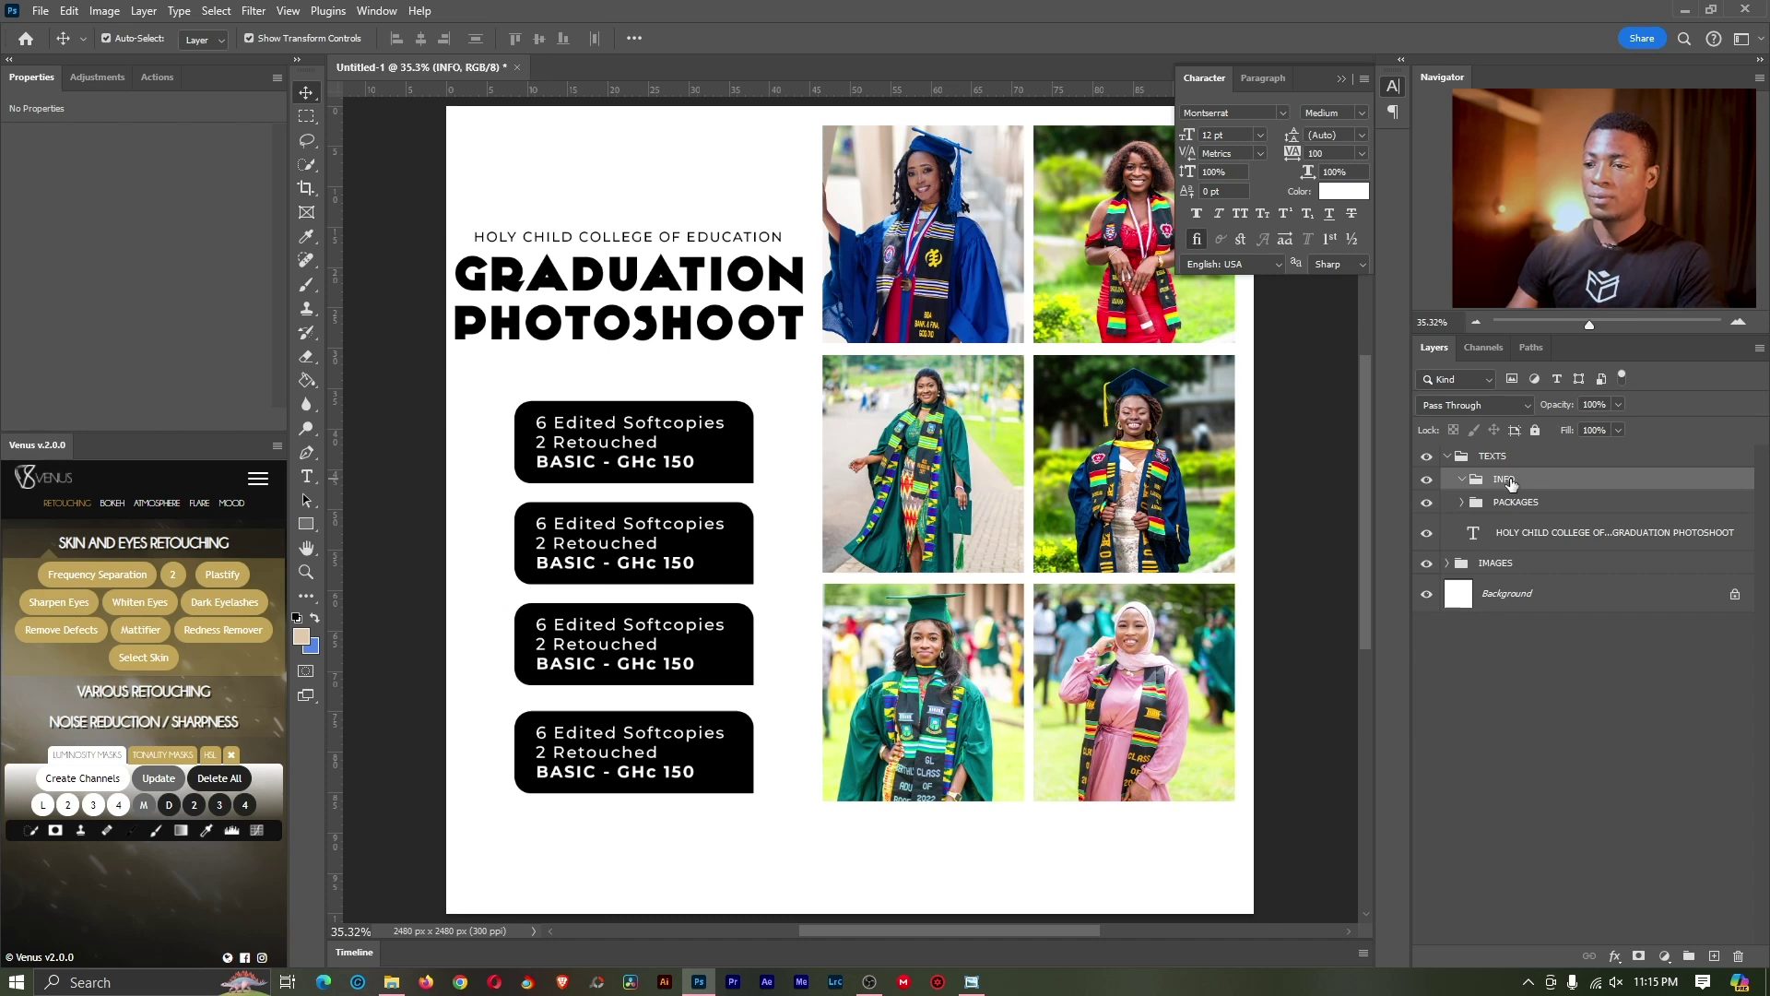
Step: Draw a black bar about 2573 px wide across the flyer's bottom edge and extend it upward to about 279 px tall
left_click(307, 525)
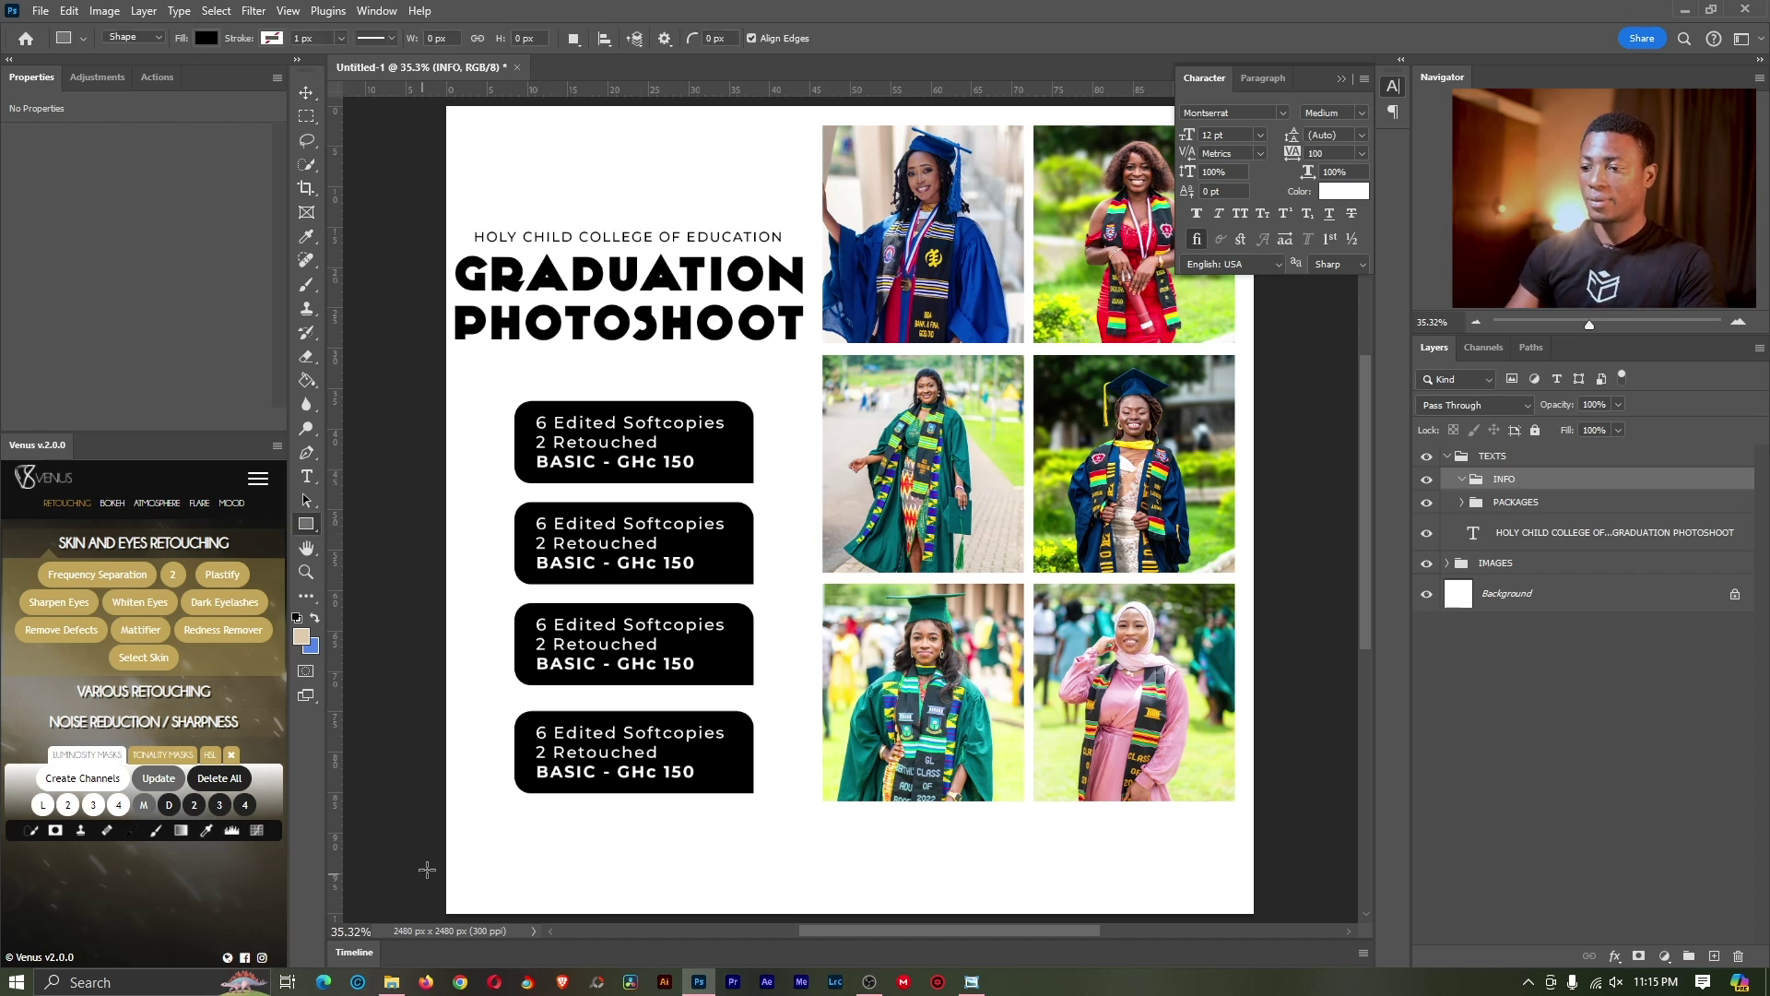
left_click_drag(427, 857, 1263, 918)
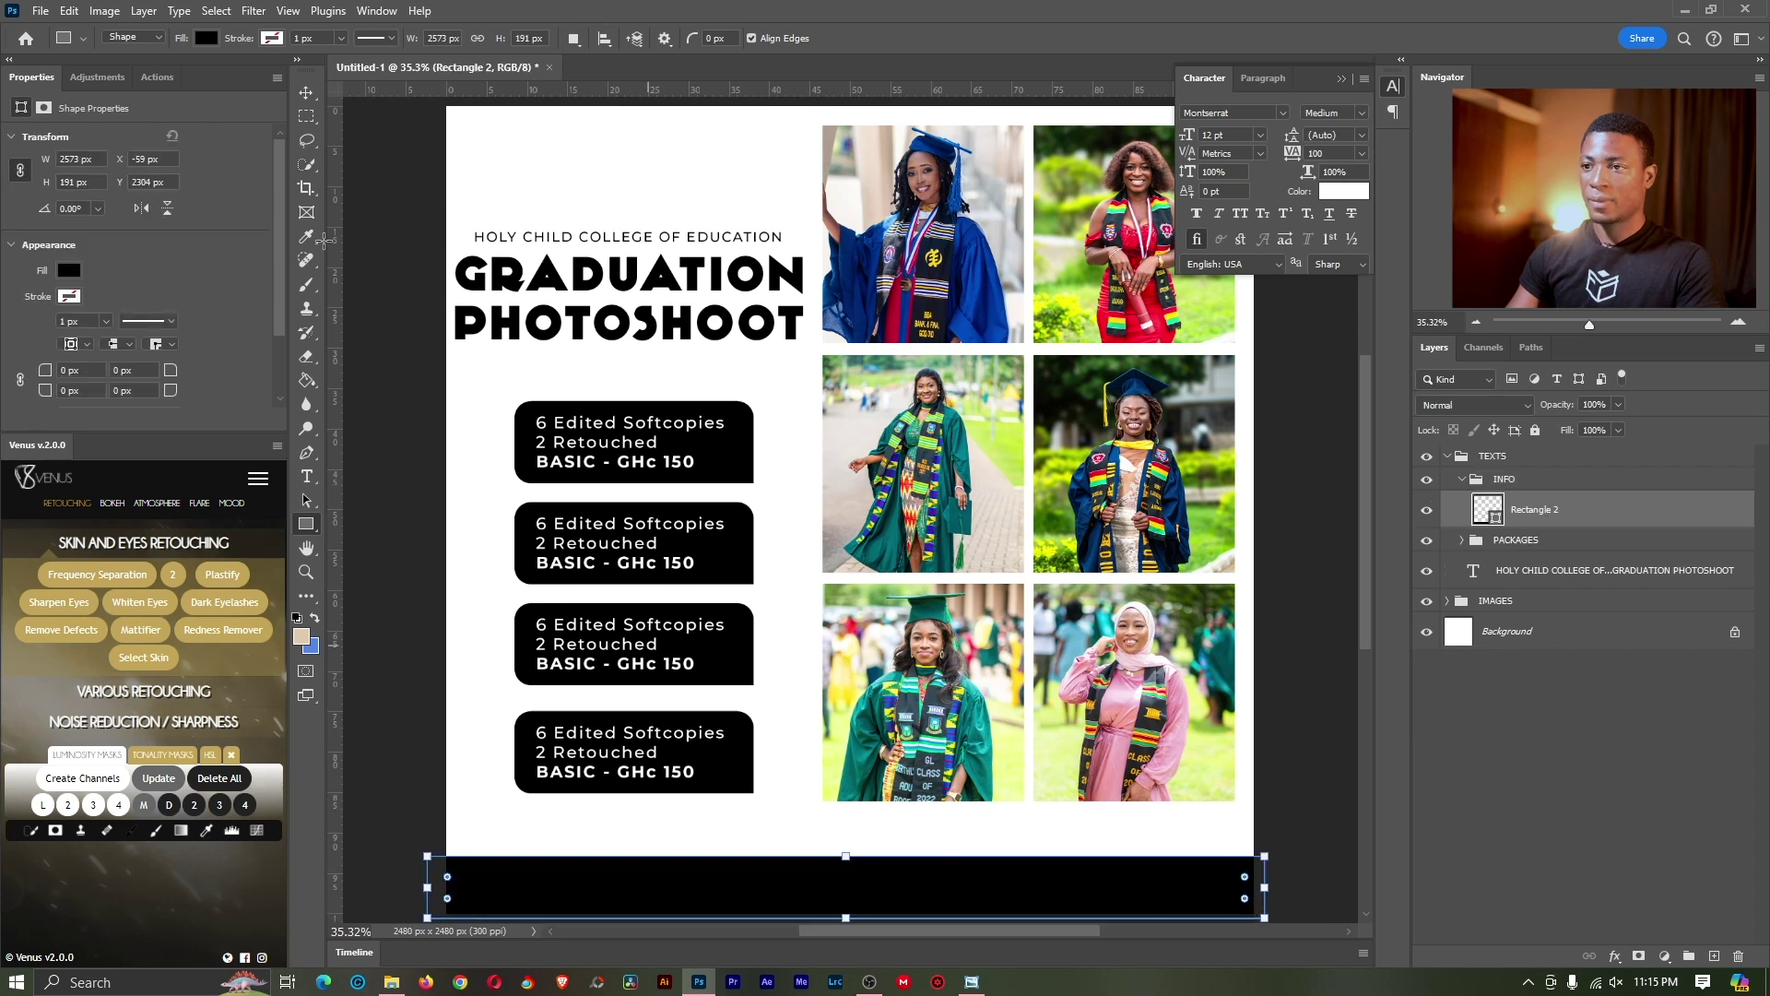
left_click(308, 93)
left_click_drag(846, 856, 848, 824)
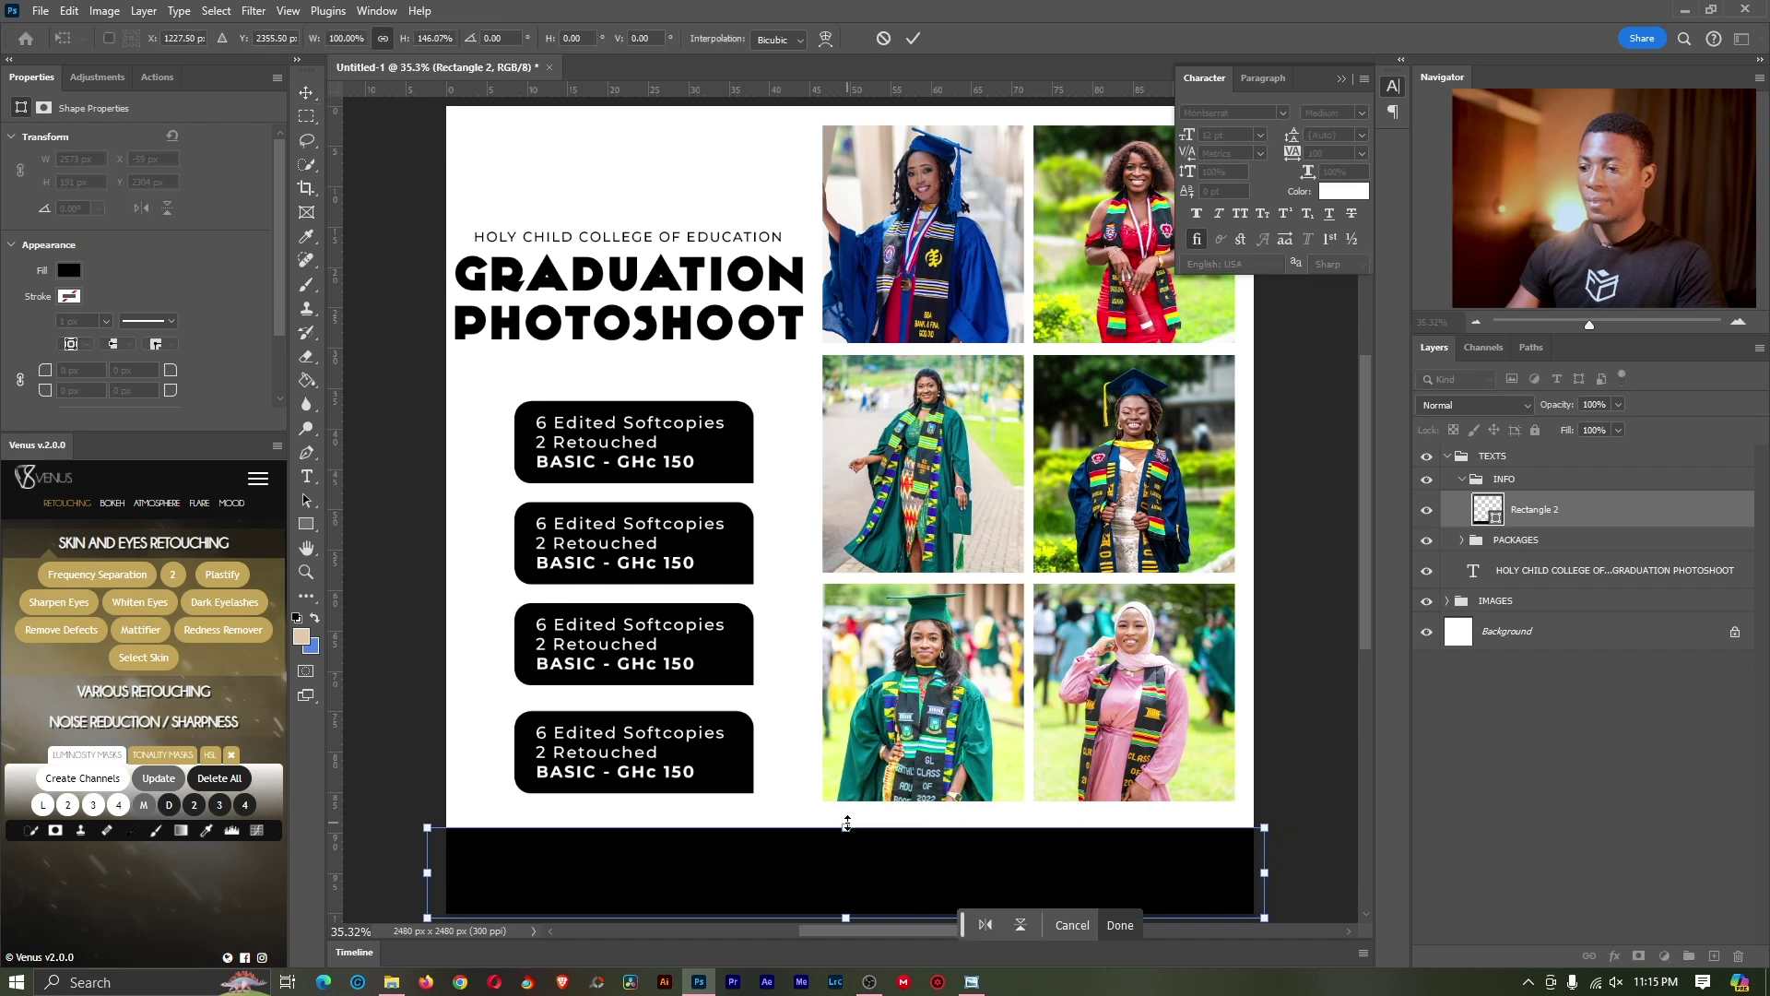
key("Return")
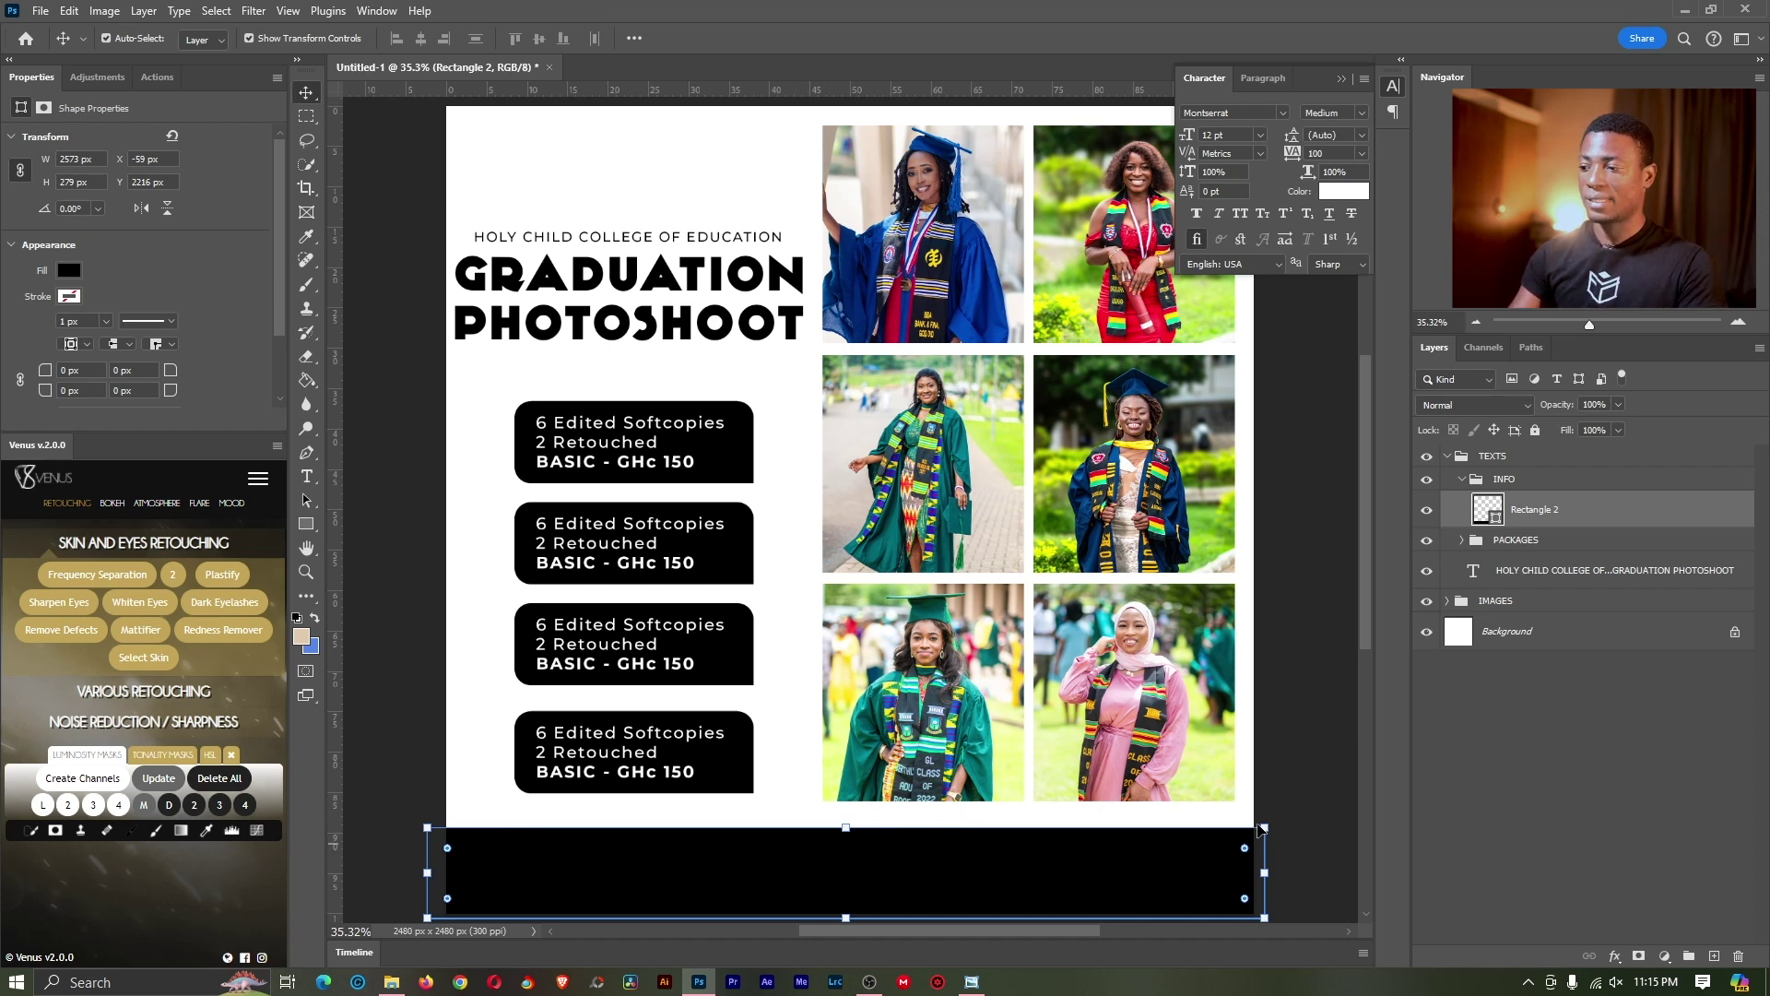
Step: Distort the black footer bar by raising its upper-right corner, so its upper edge slopes gently upward across the flyer
key("z")
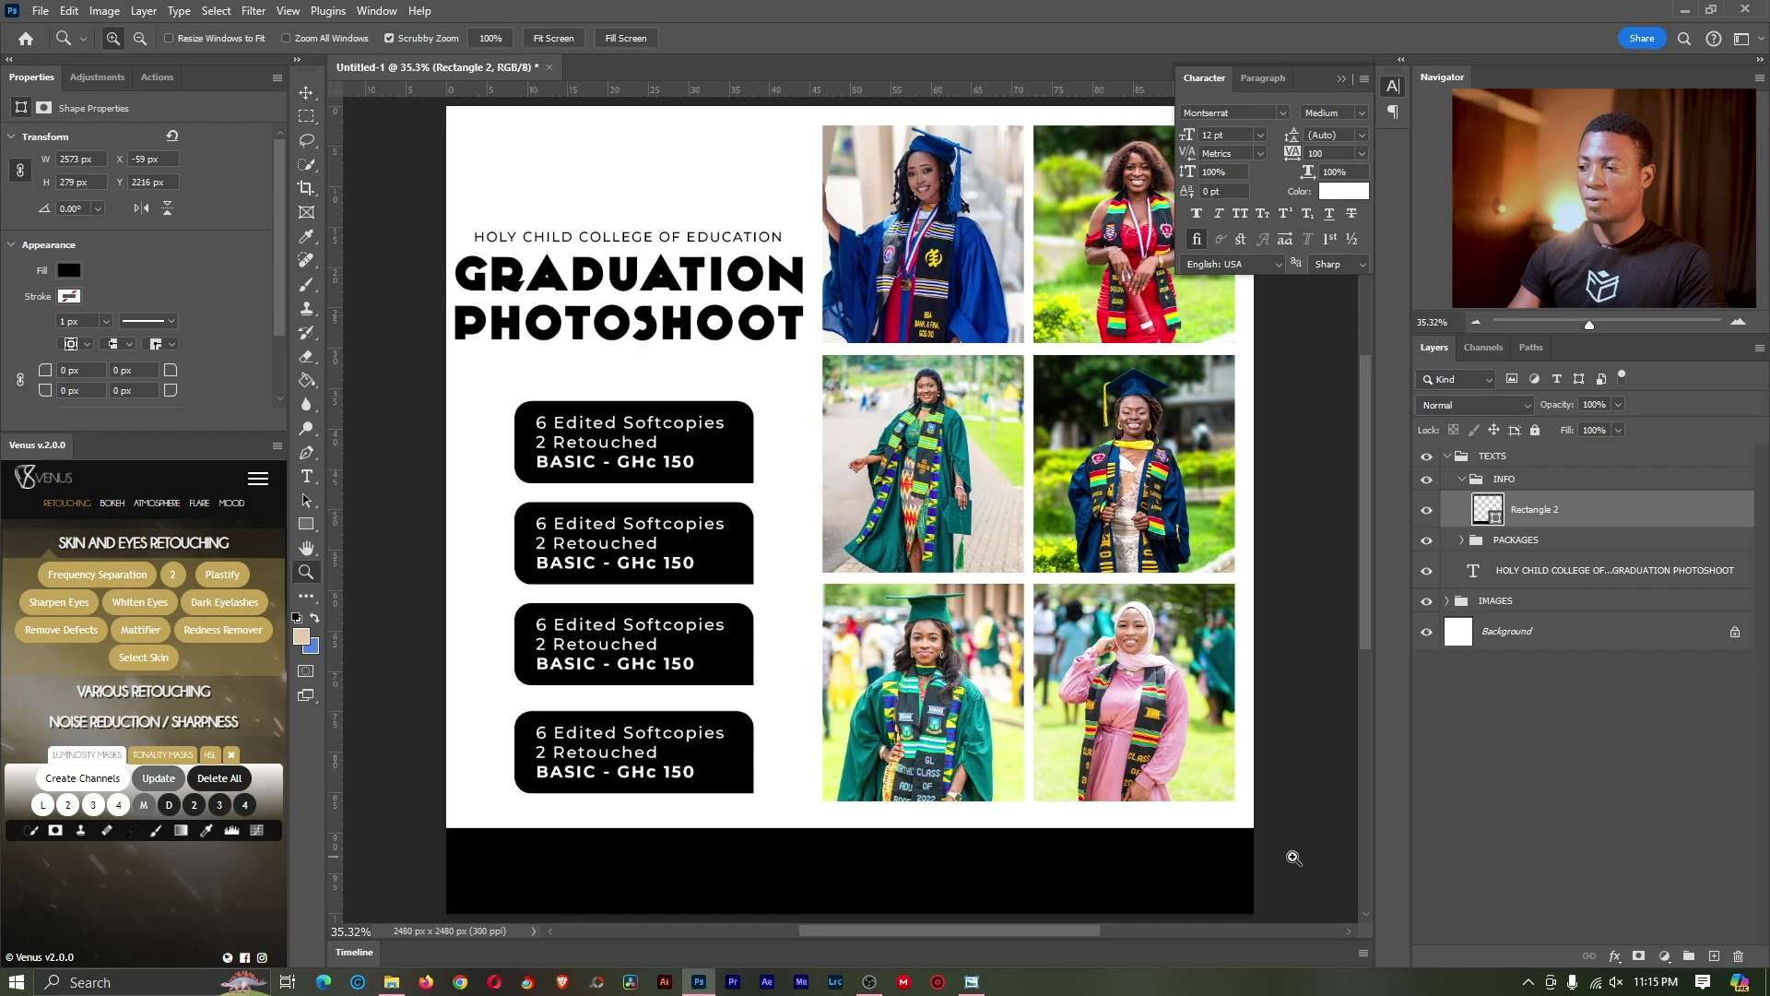
left_click(1294, 858)
left_click(1293, 858)
left_click_drag(1246, 796, 956, 574)
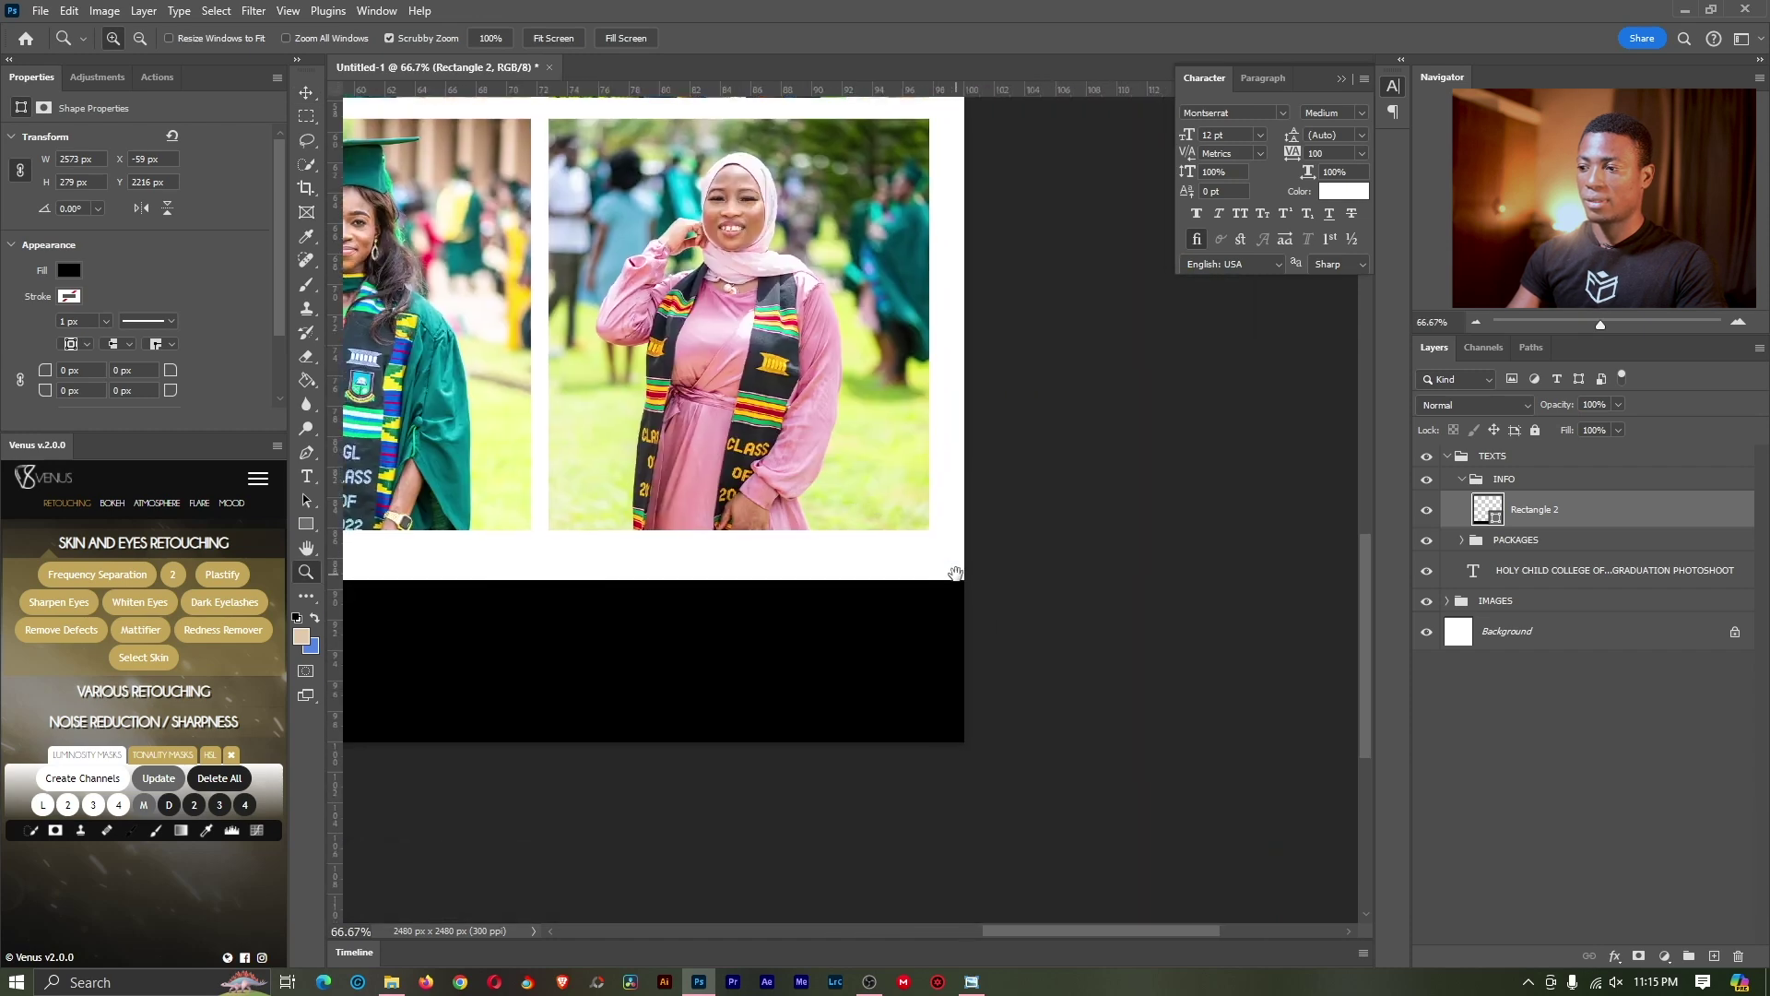
left_click(302, 91)
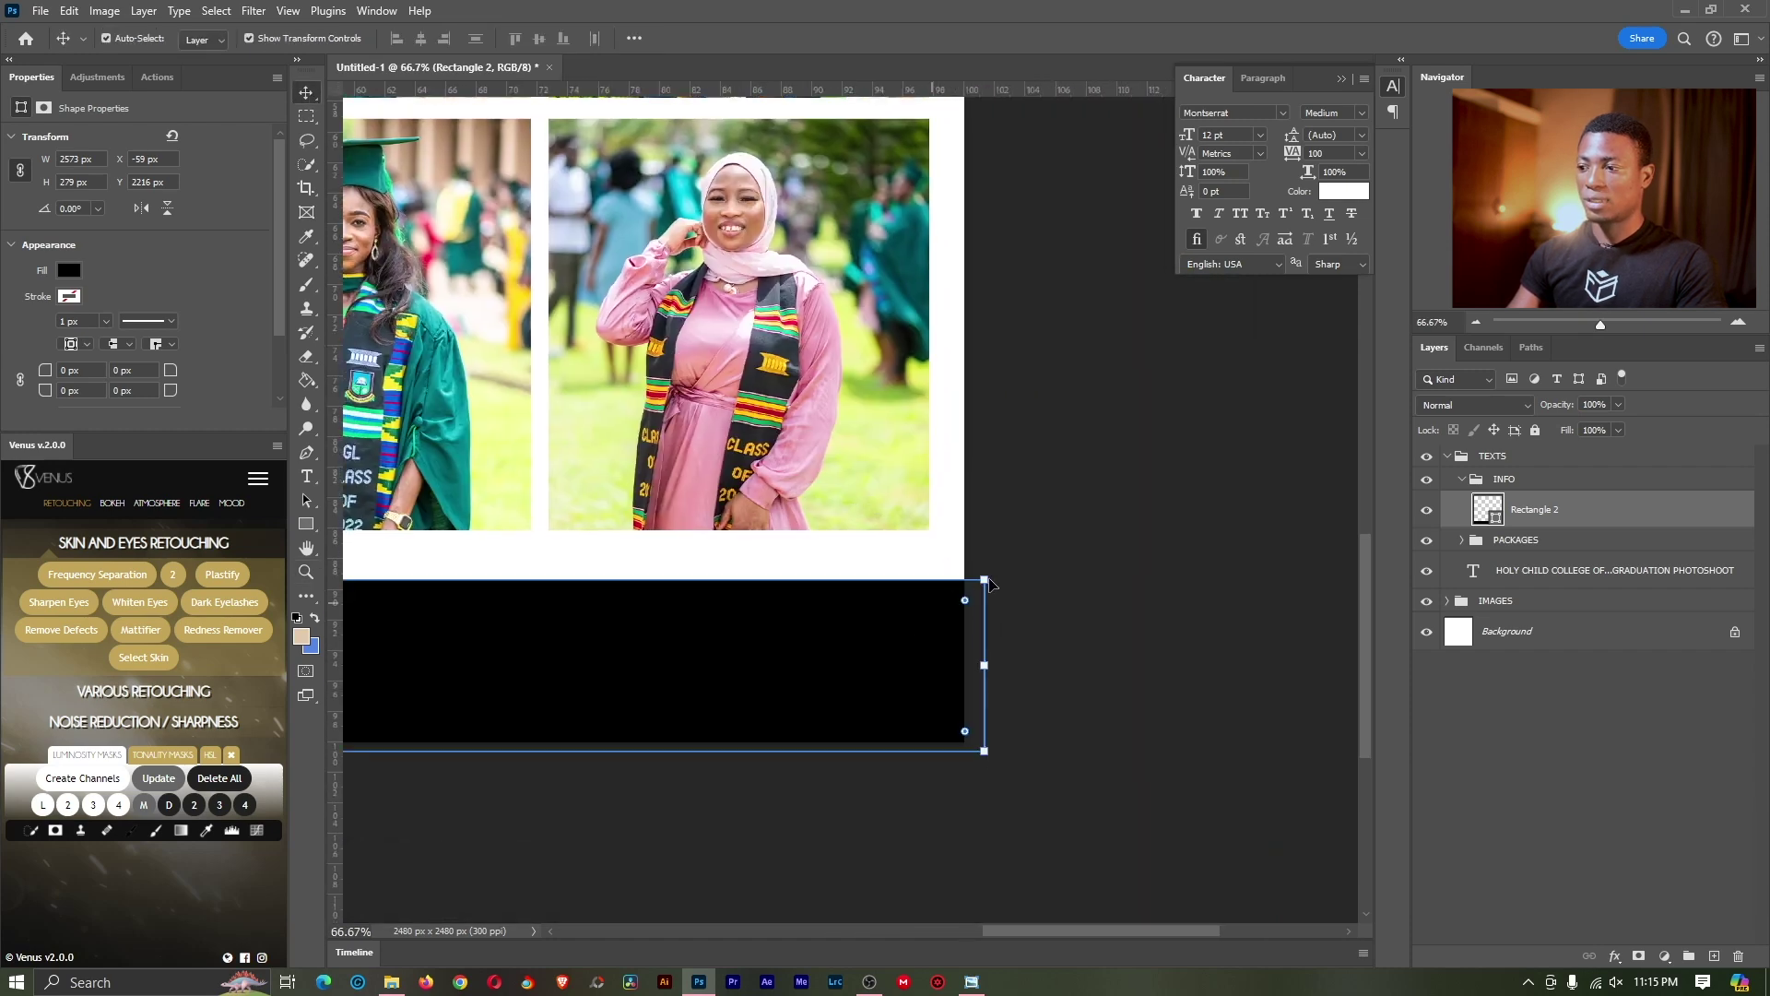
left_click_drag(1006, 567, 1015, 634)
key("ctrl+z")
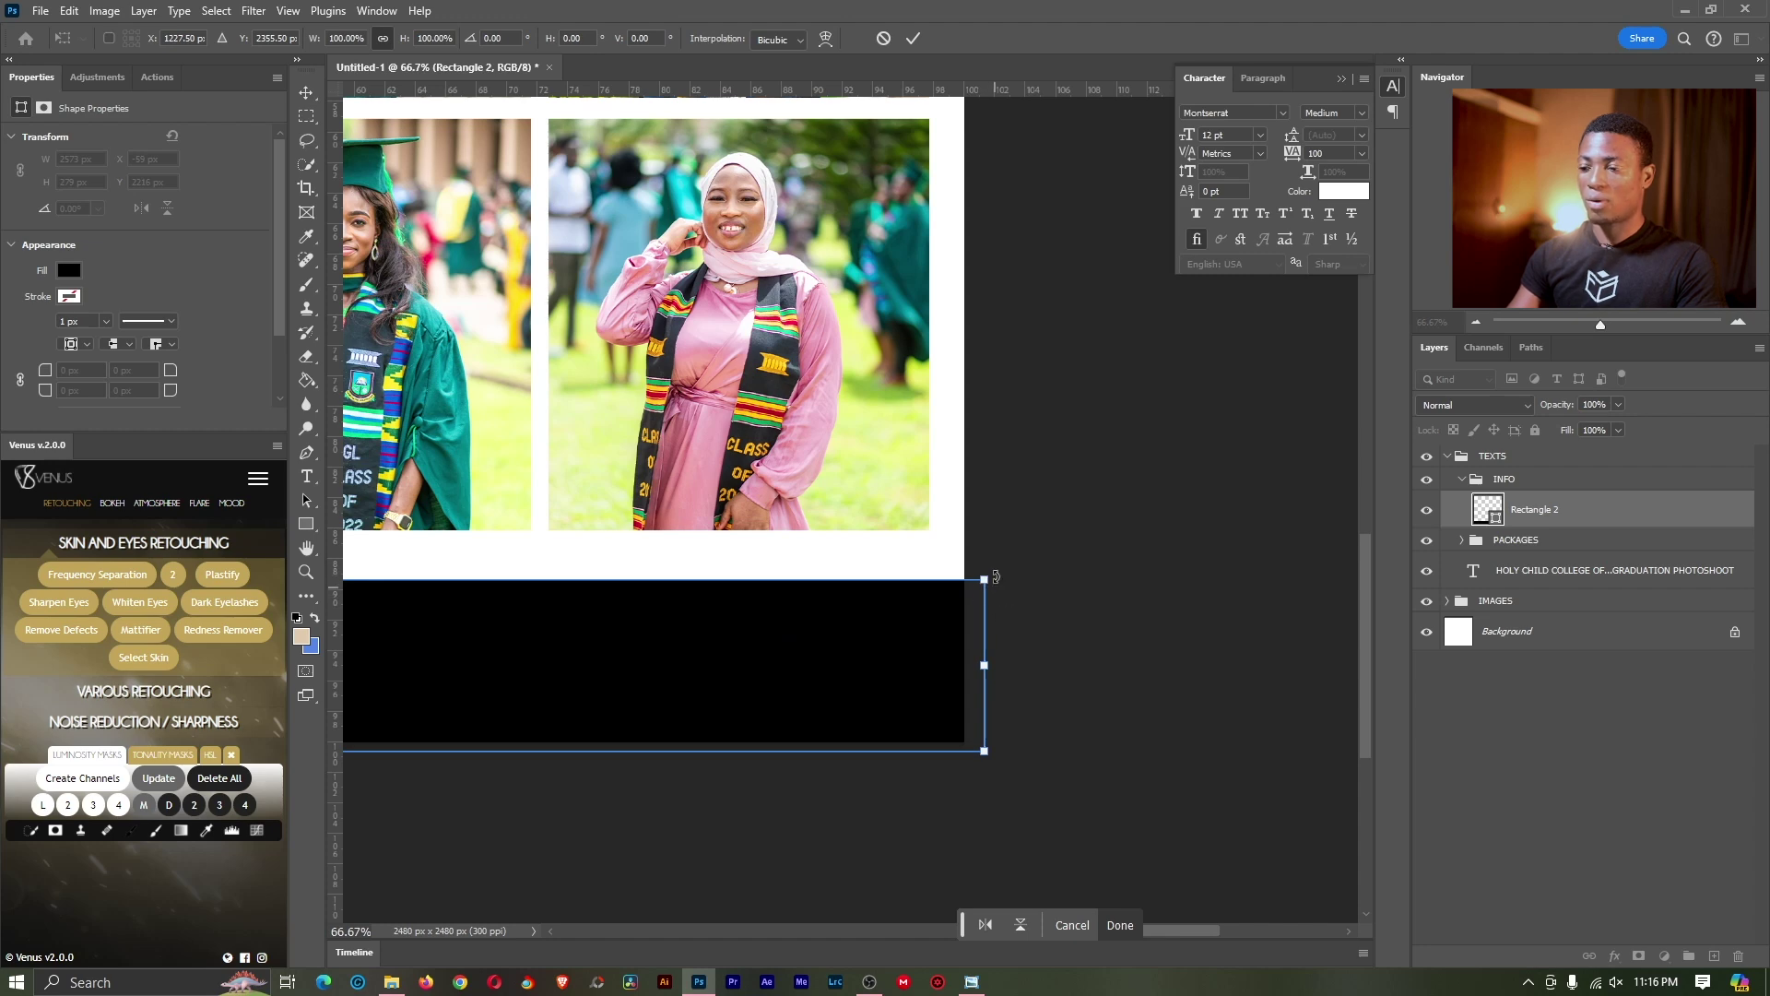
left_click_drag(983, 579, 1019, 171)
left_click_drag(998, 255, 1002, 502)
key("Return")
key("z")
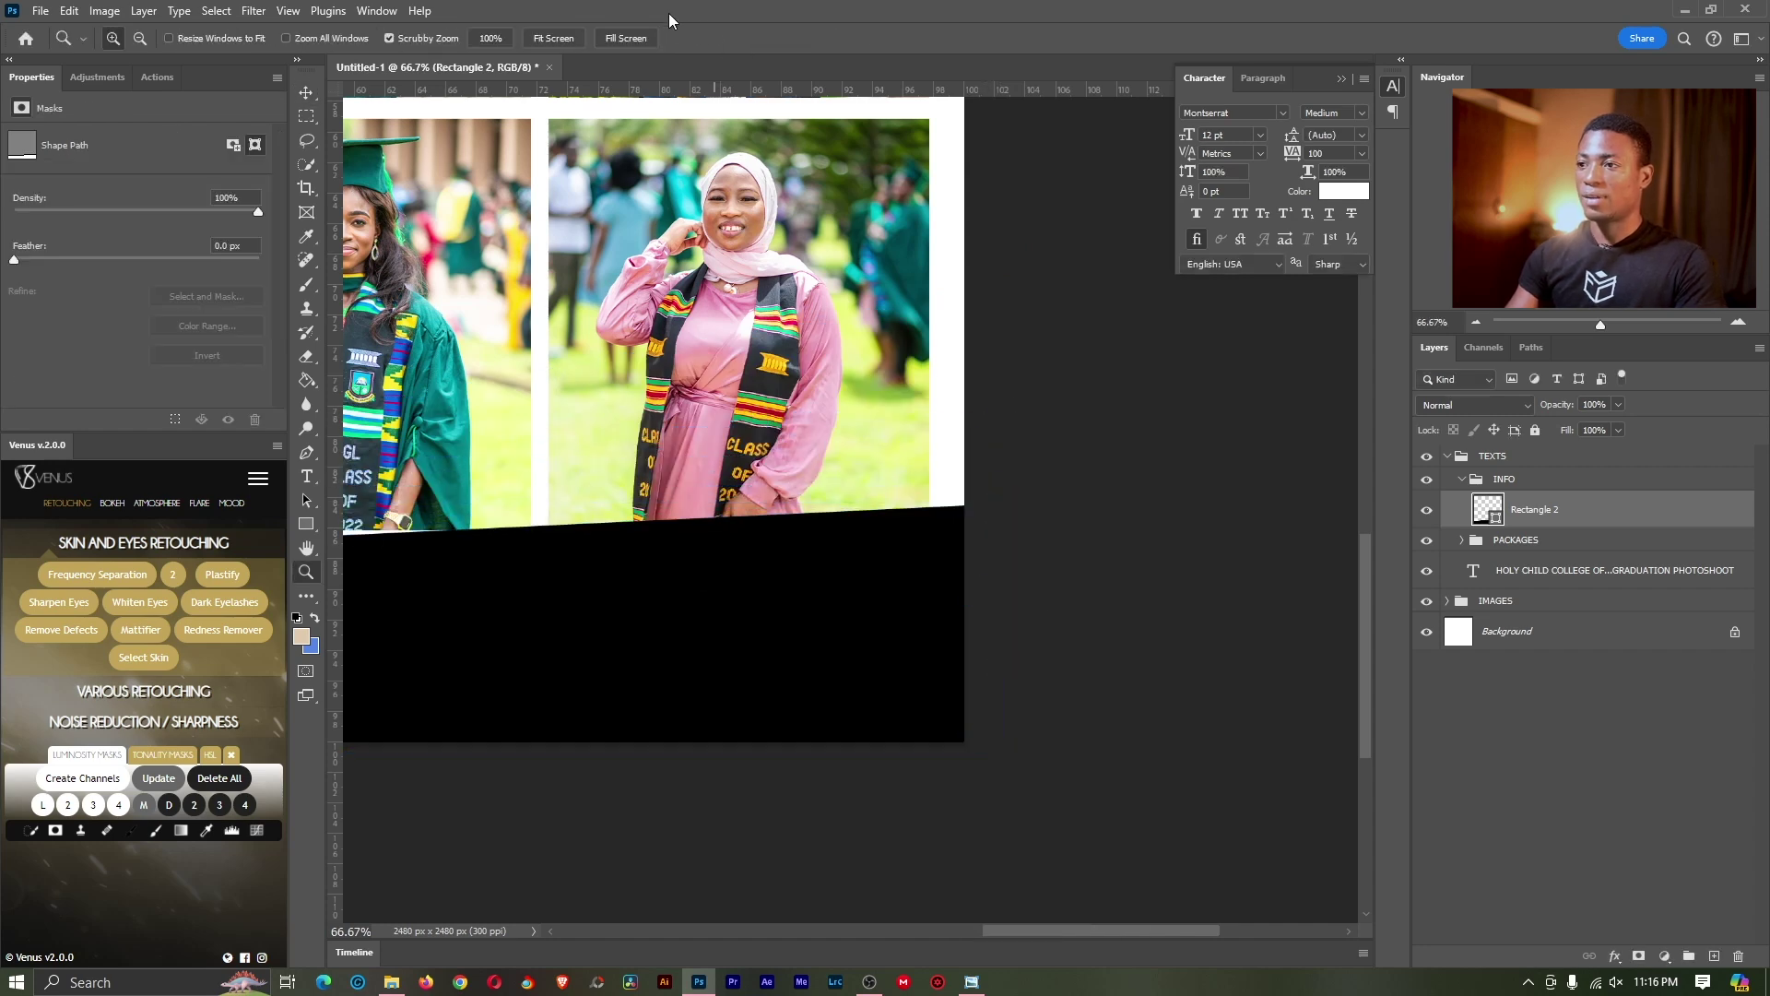
left_click(569, 38)
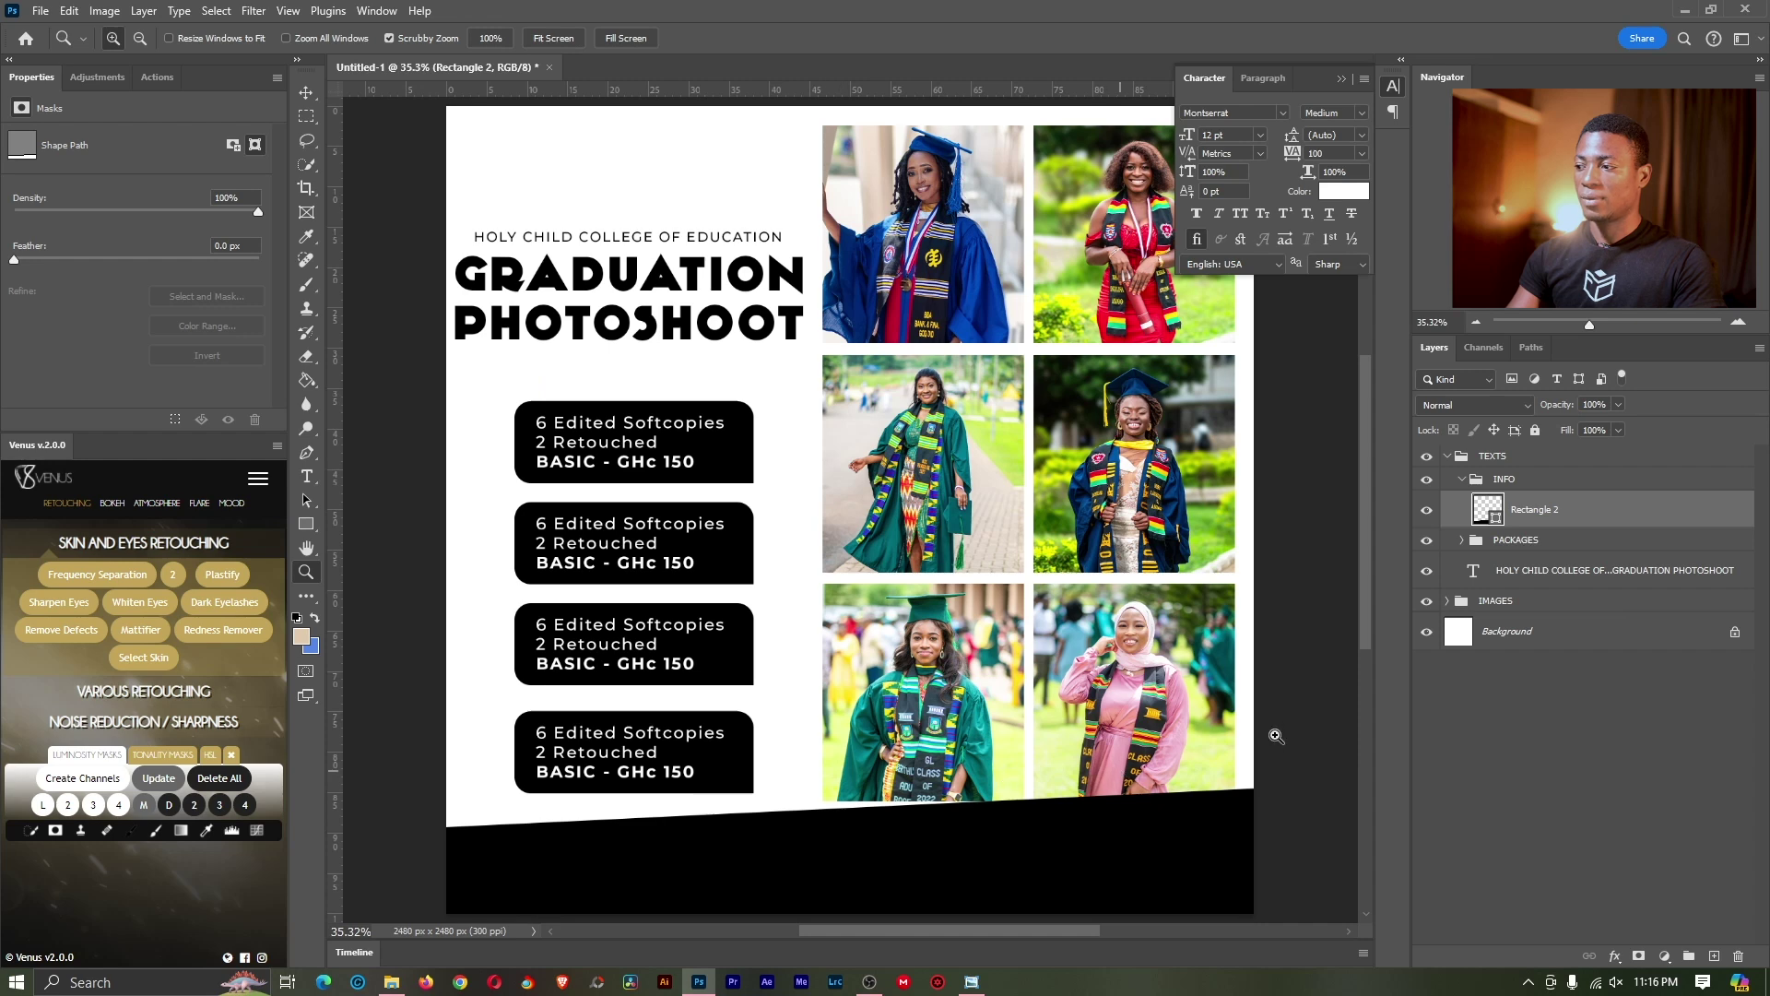
key("ctrl+z")
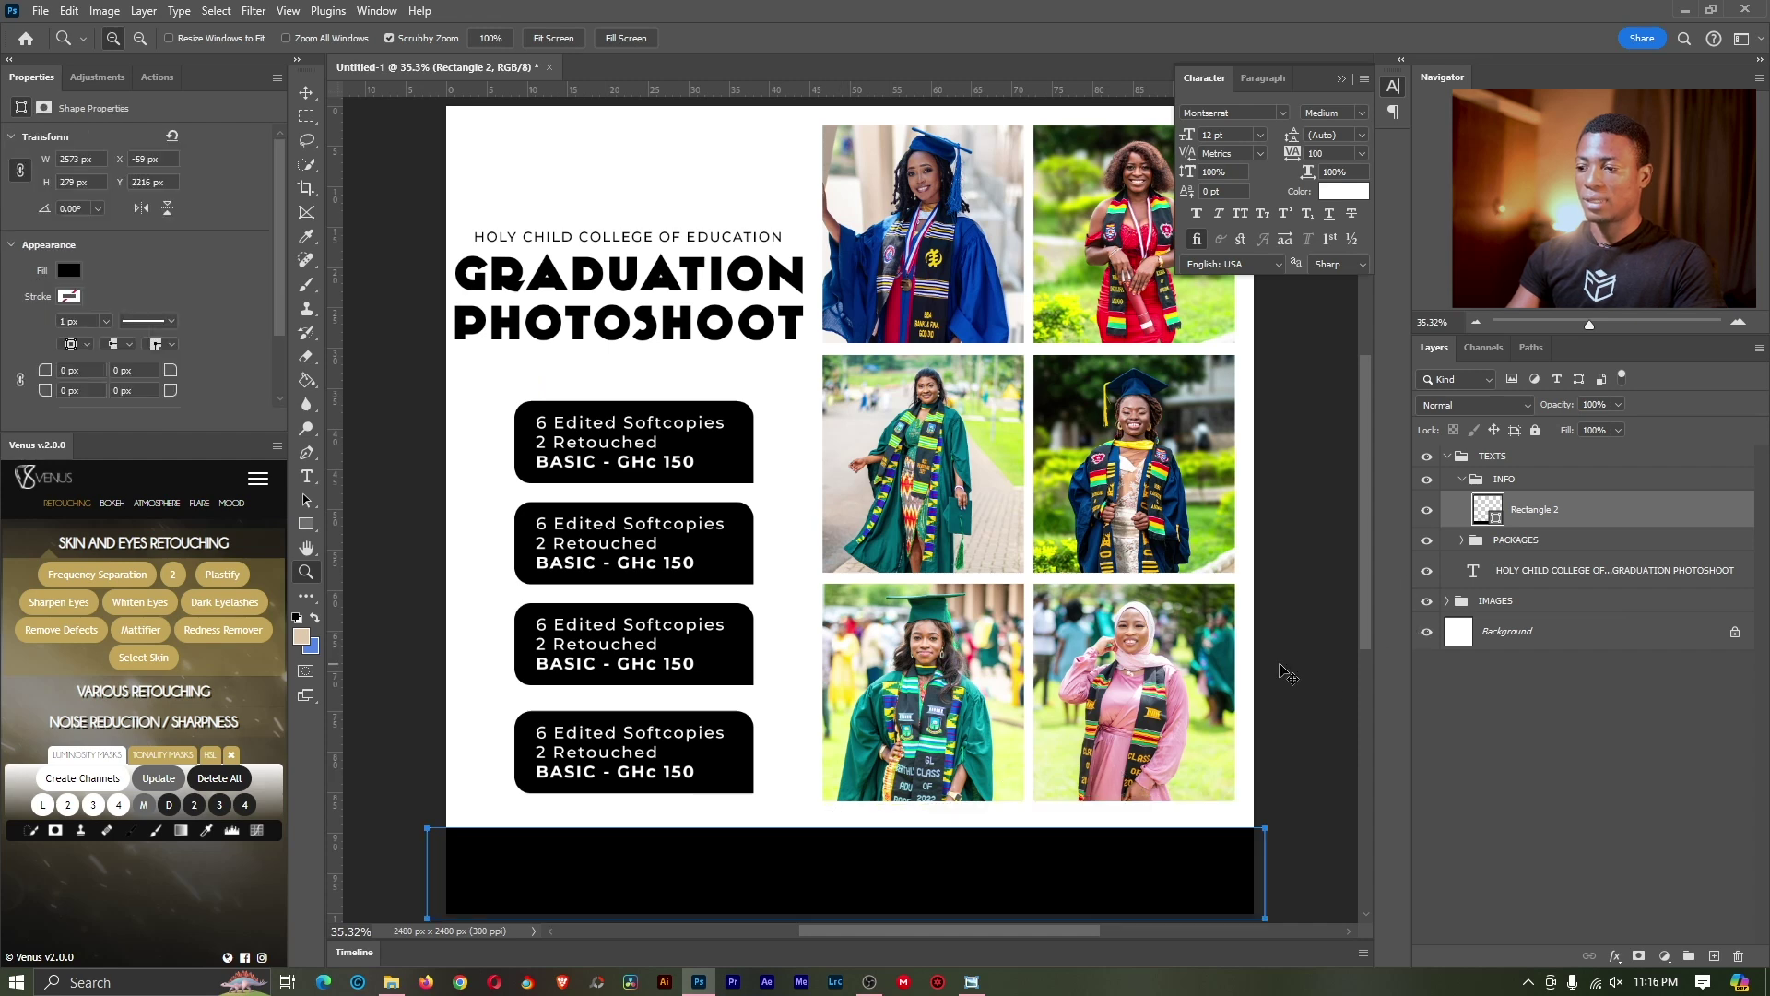
key("ctrl+shift+z")
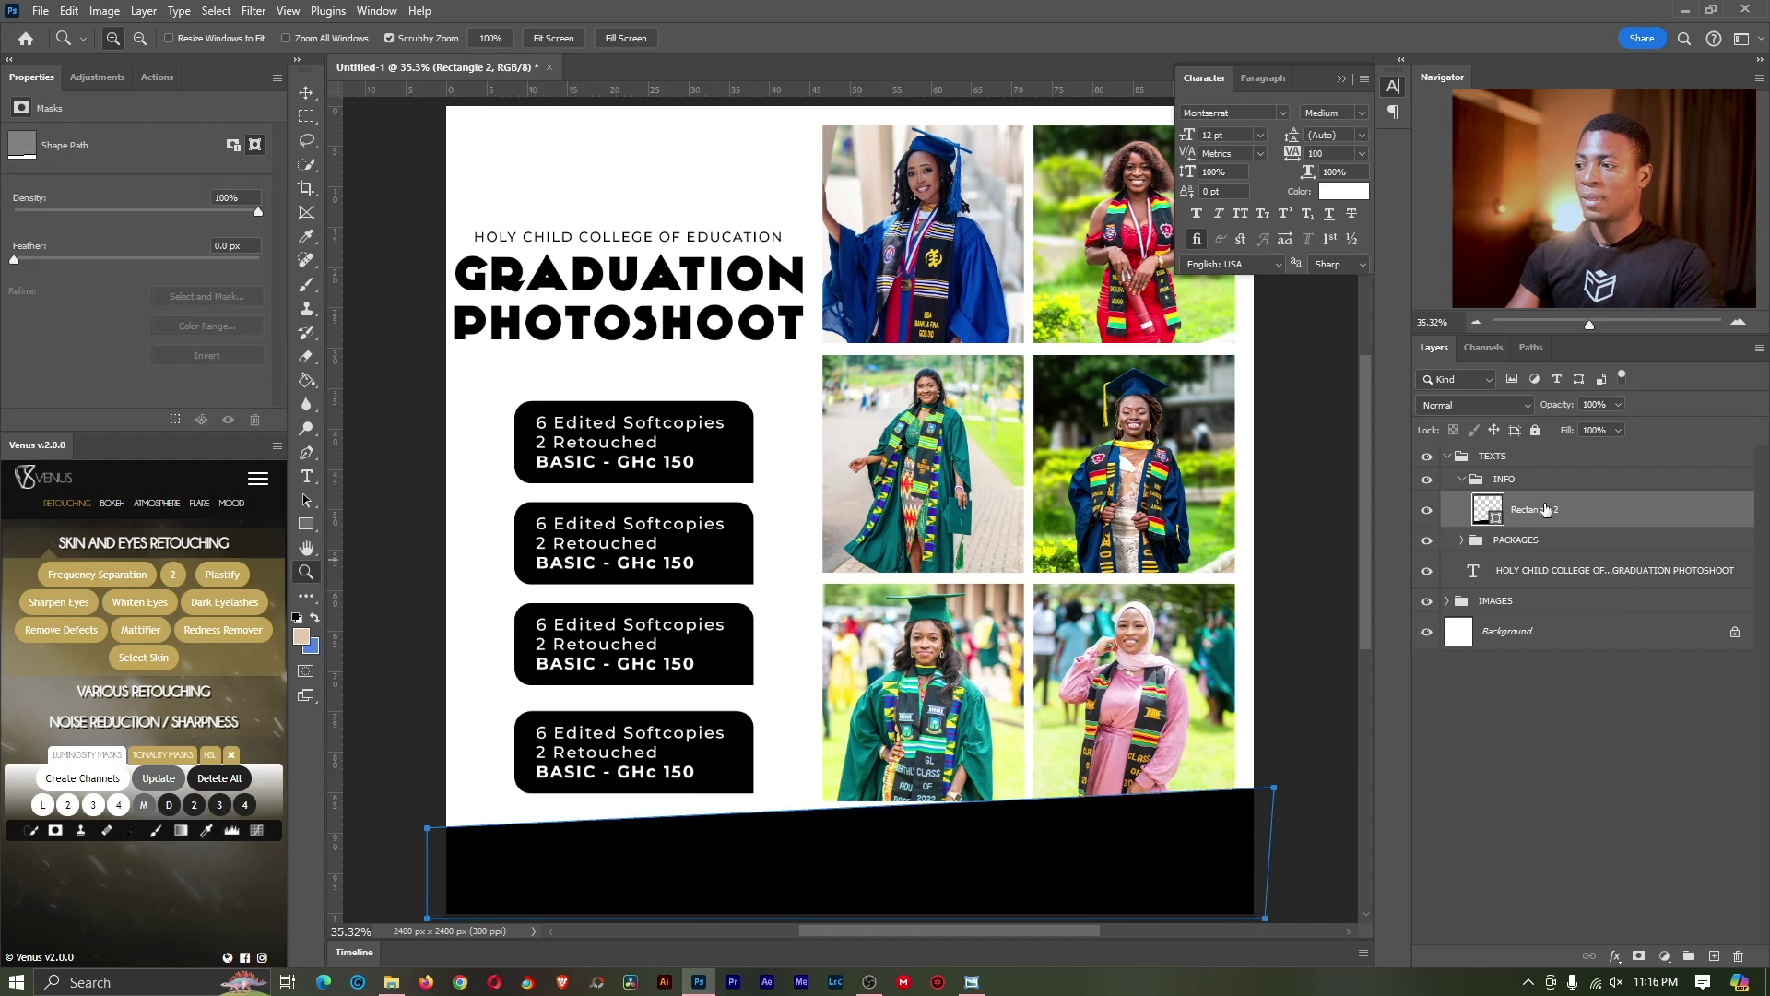
Step: Move the INFO group out of TEXTS to directly beneath IMAGES, placing the black footer behind the photos
left_click_drag(1504, 487, 1531, 615)
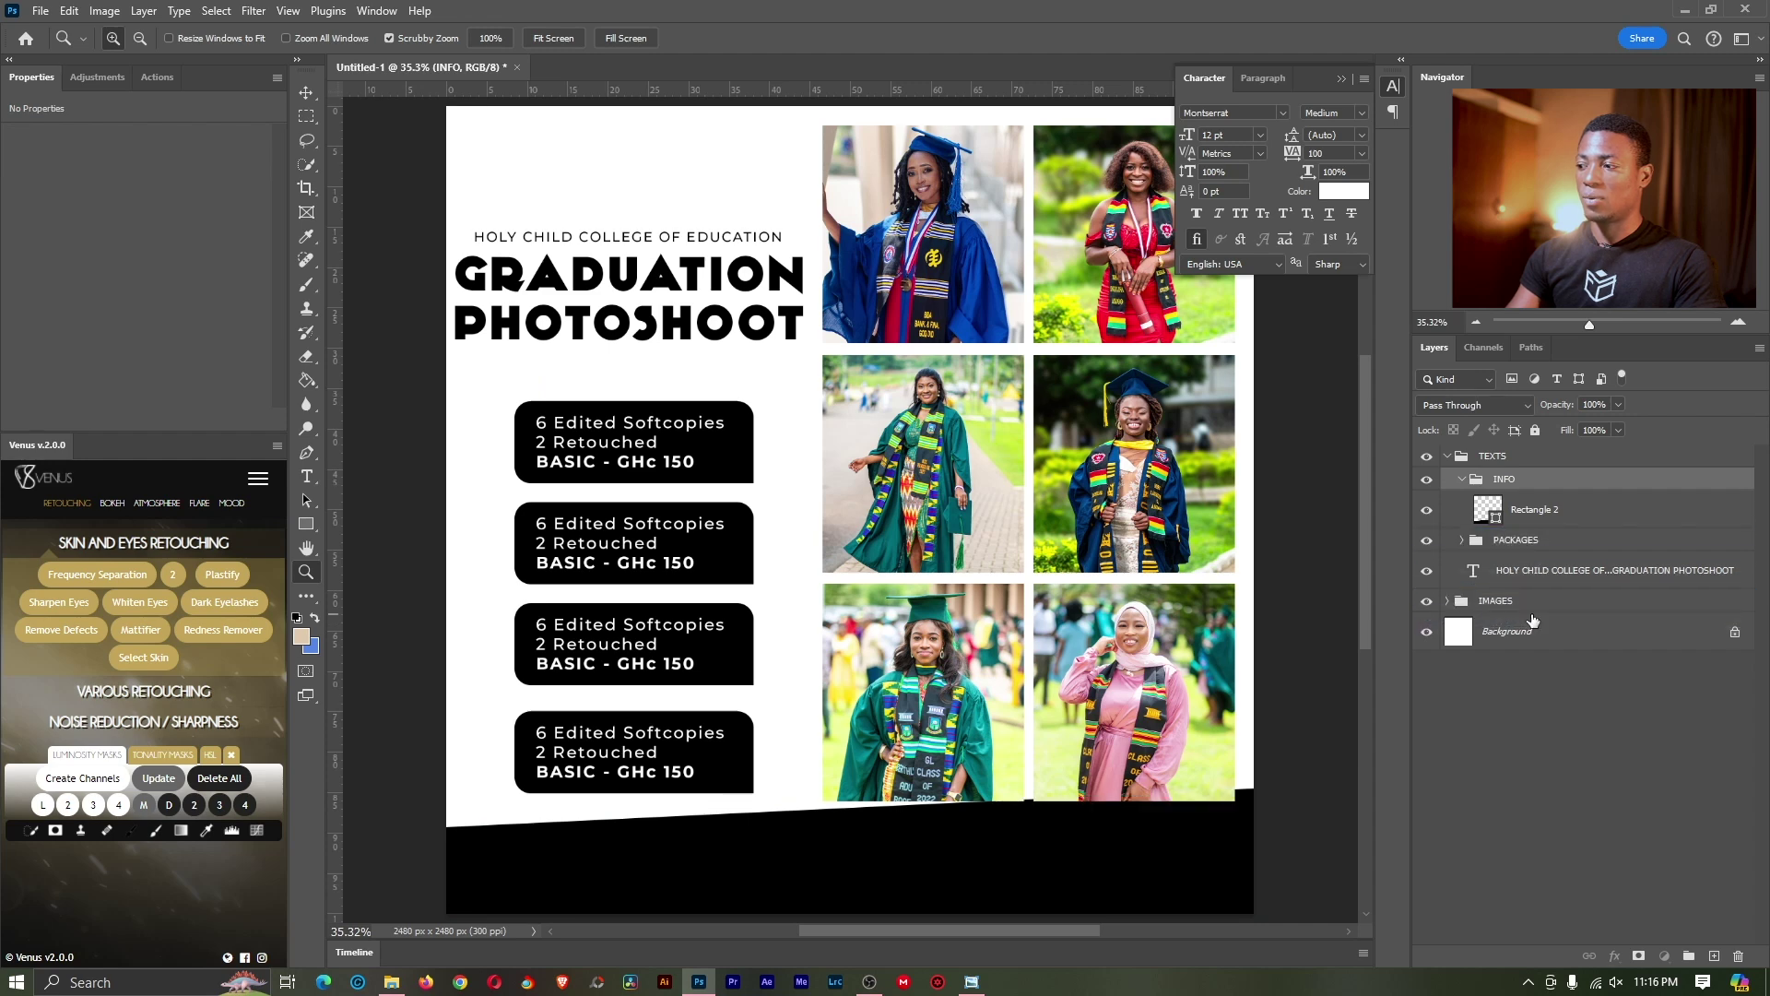
left_click(1446, 457)
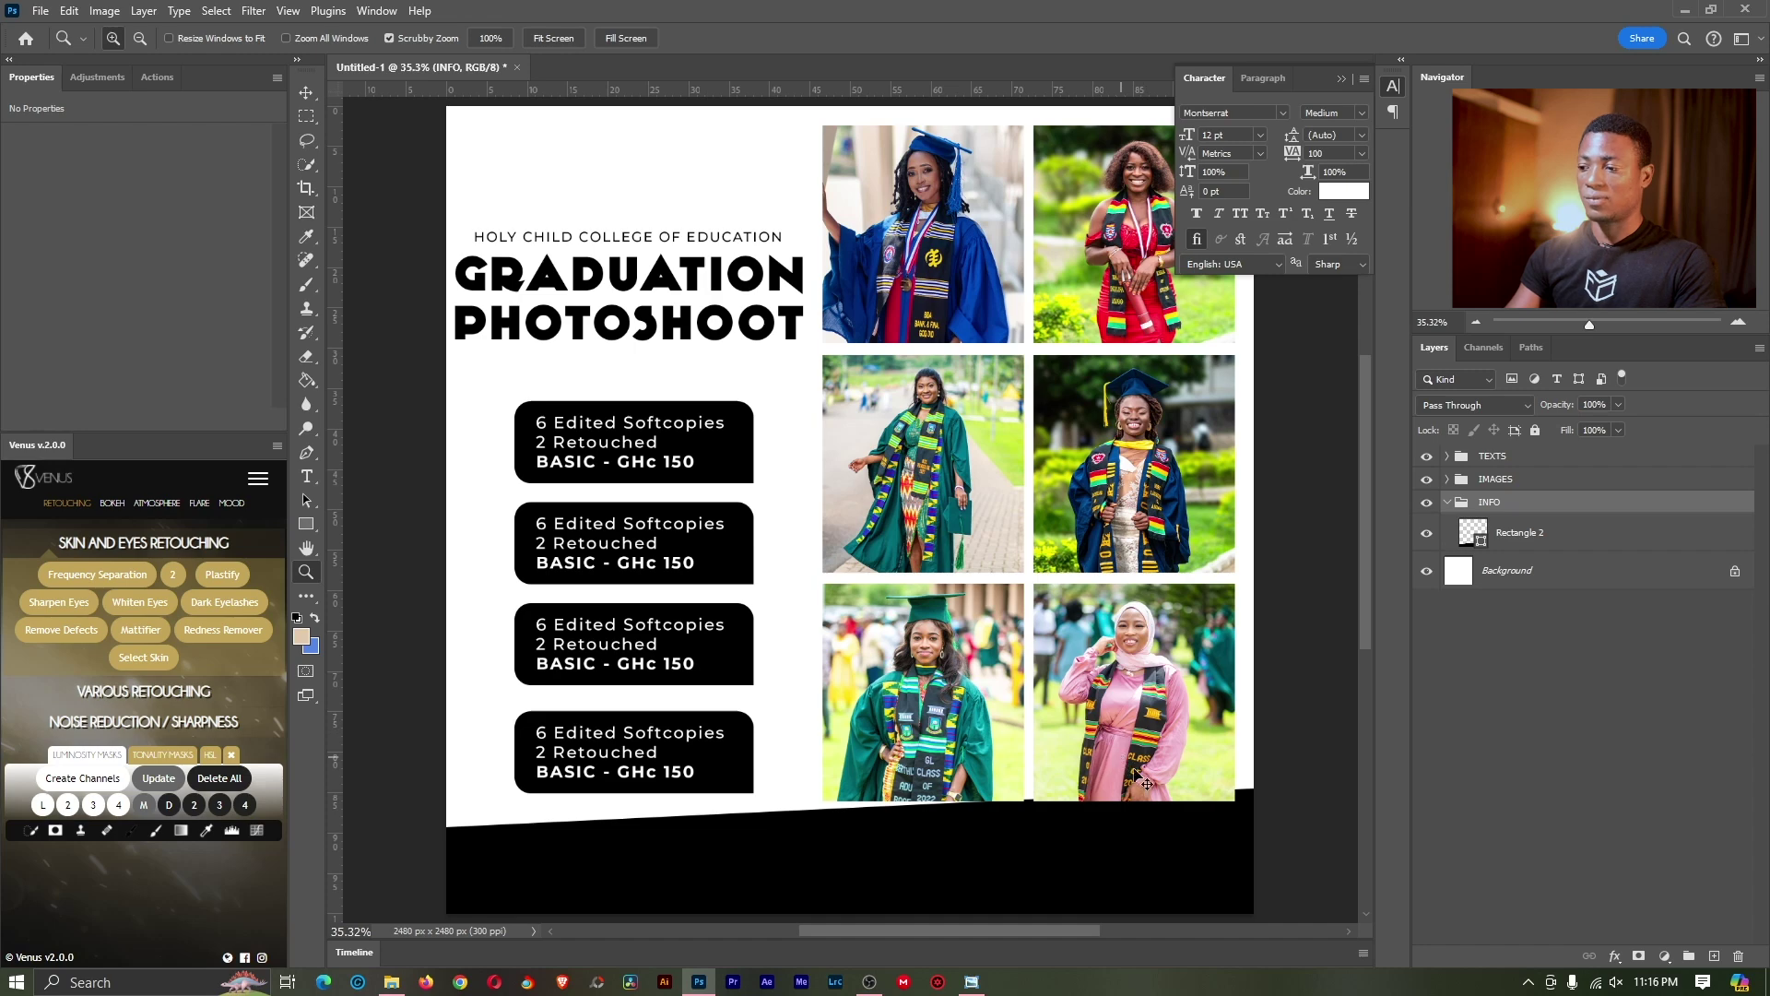
key("Delete")
left_click_drag(1236, 808, 1337, 795)
left_click_drag(1263, 692, 1114, 617)
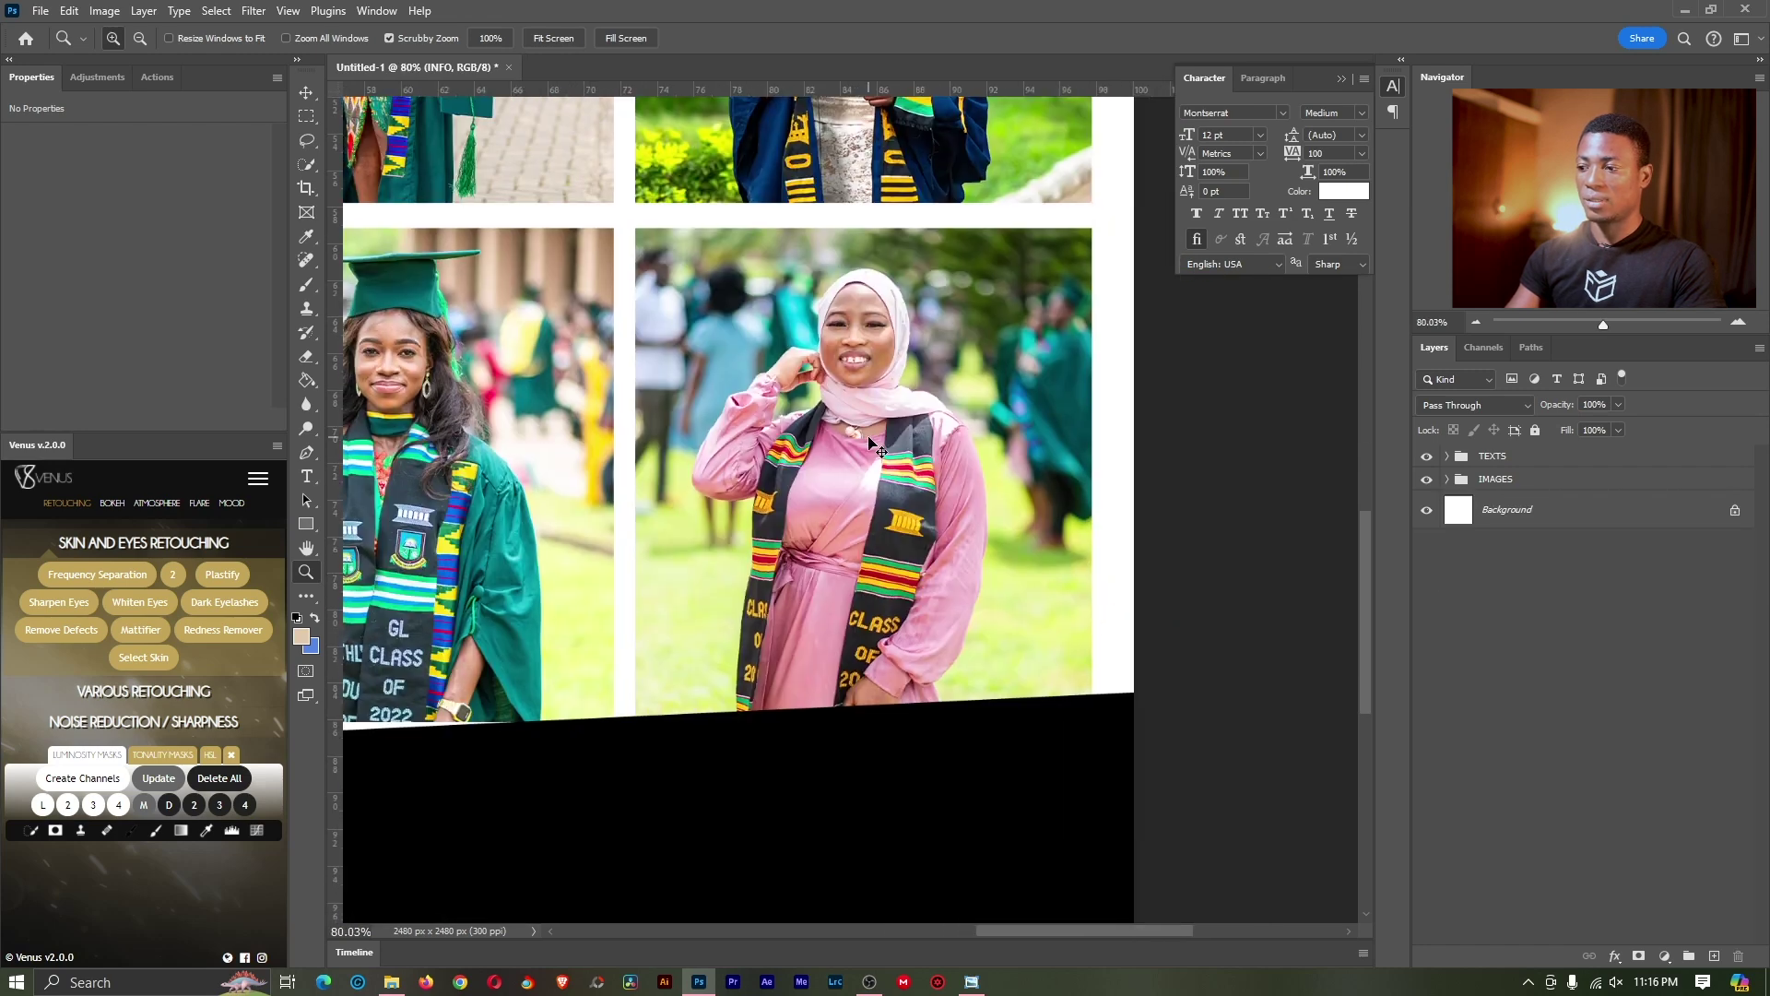
key("ctrl+z")
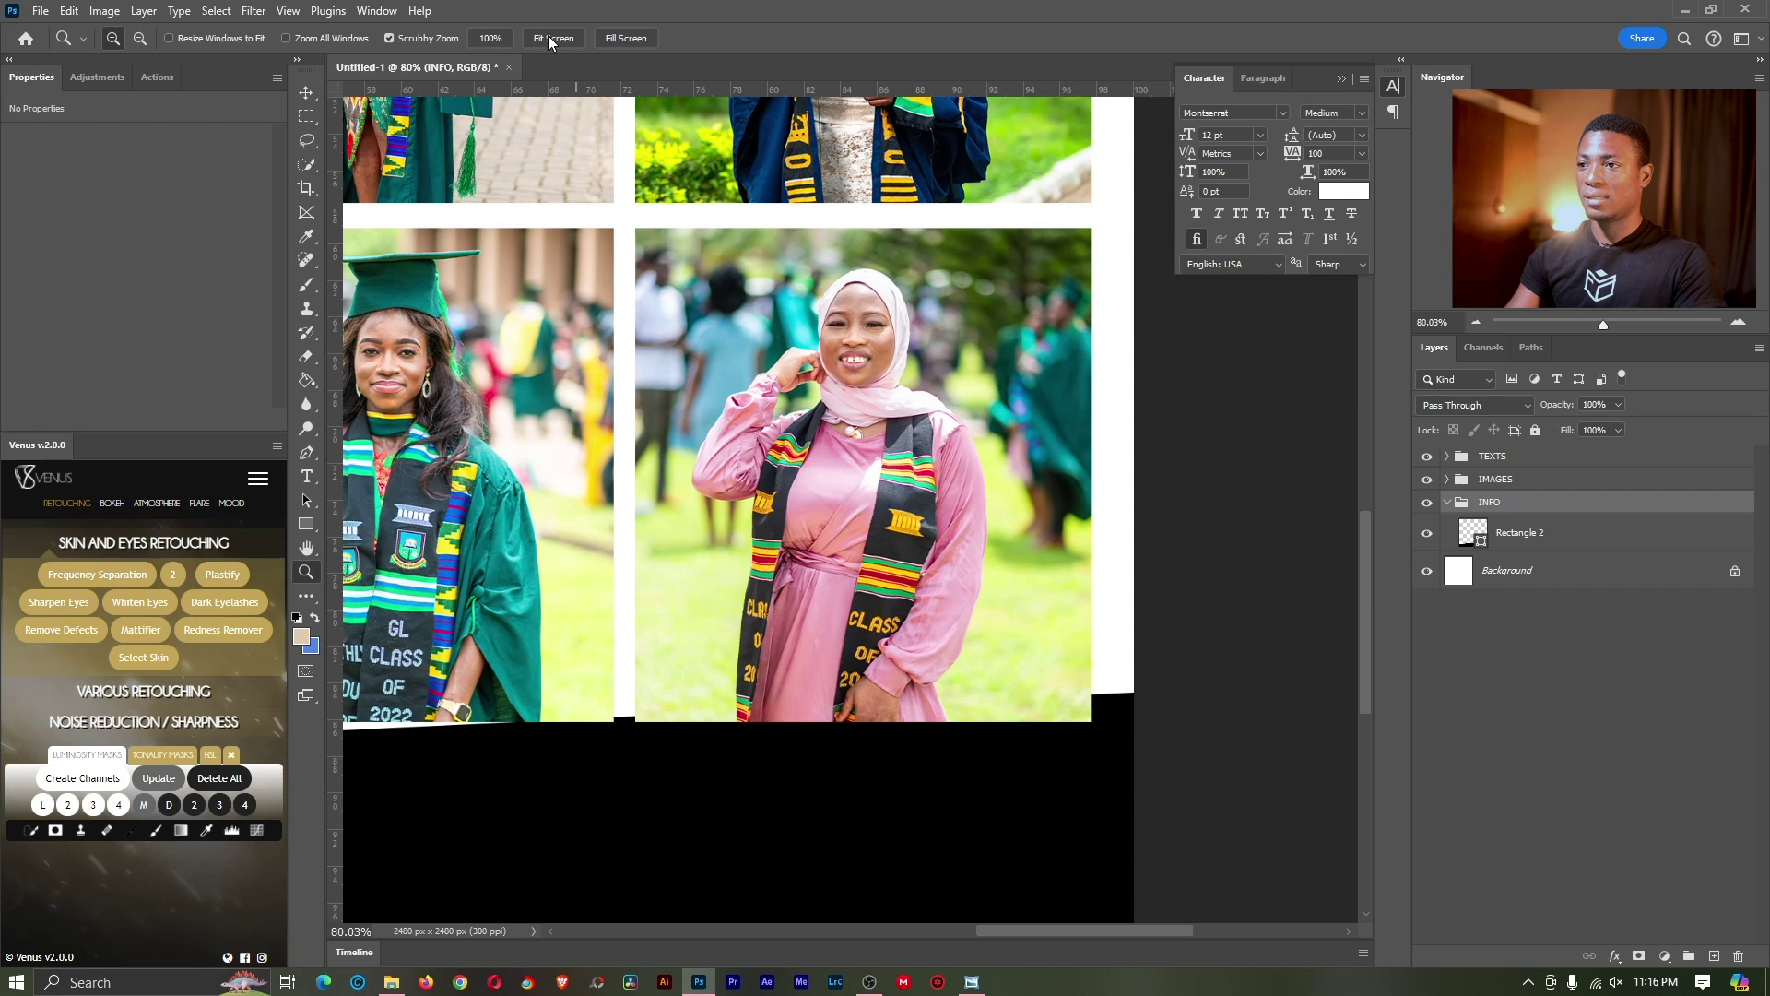
left_click(551, 41)
Step: Remove the lowest of the four package texts together with its black box
key("v")
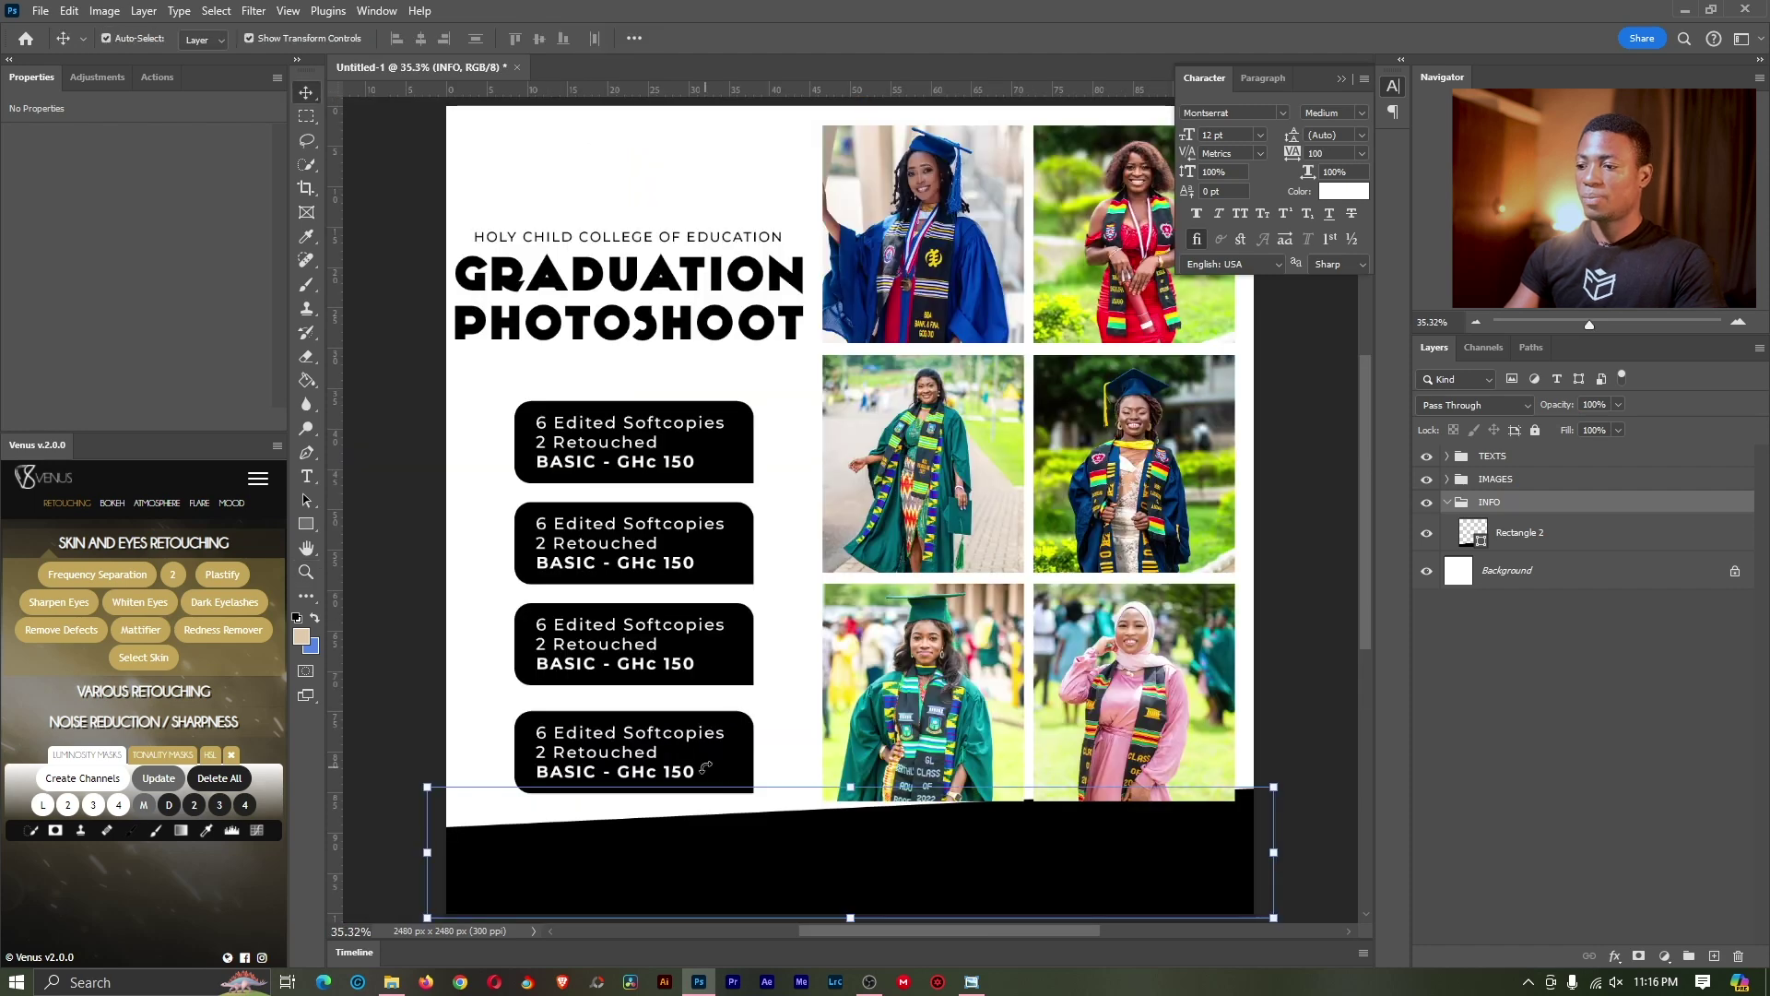
left_click_drag(706, 768, 1014, 72)
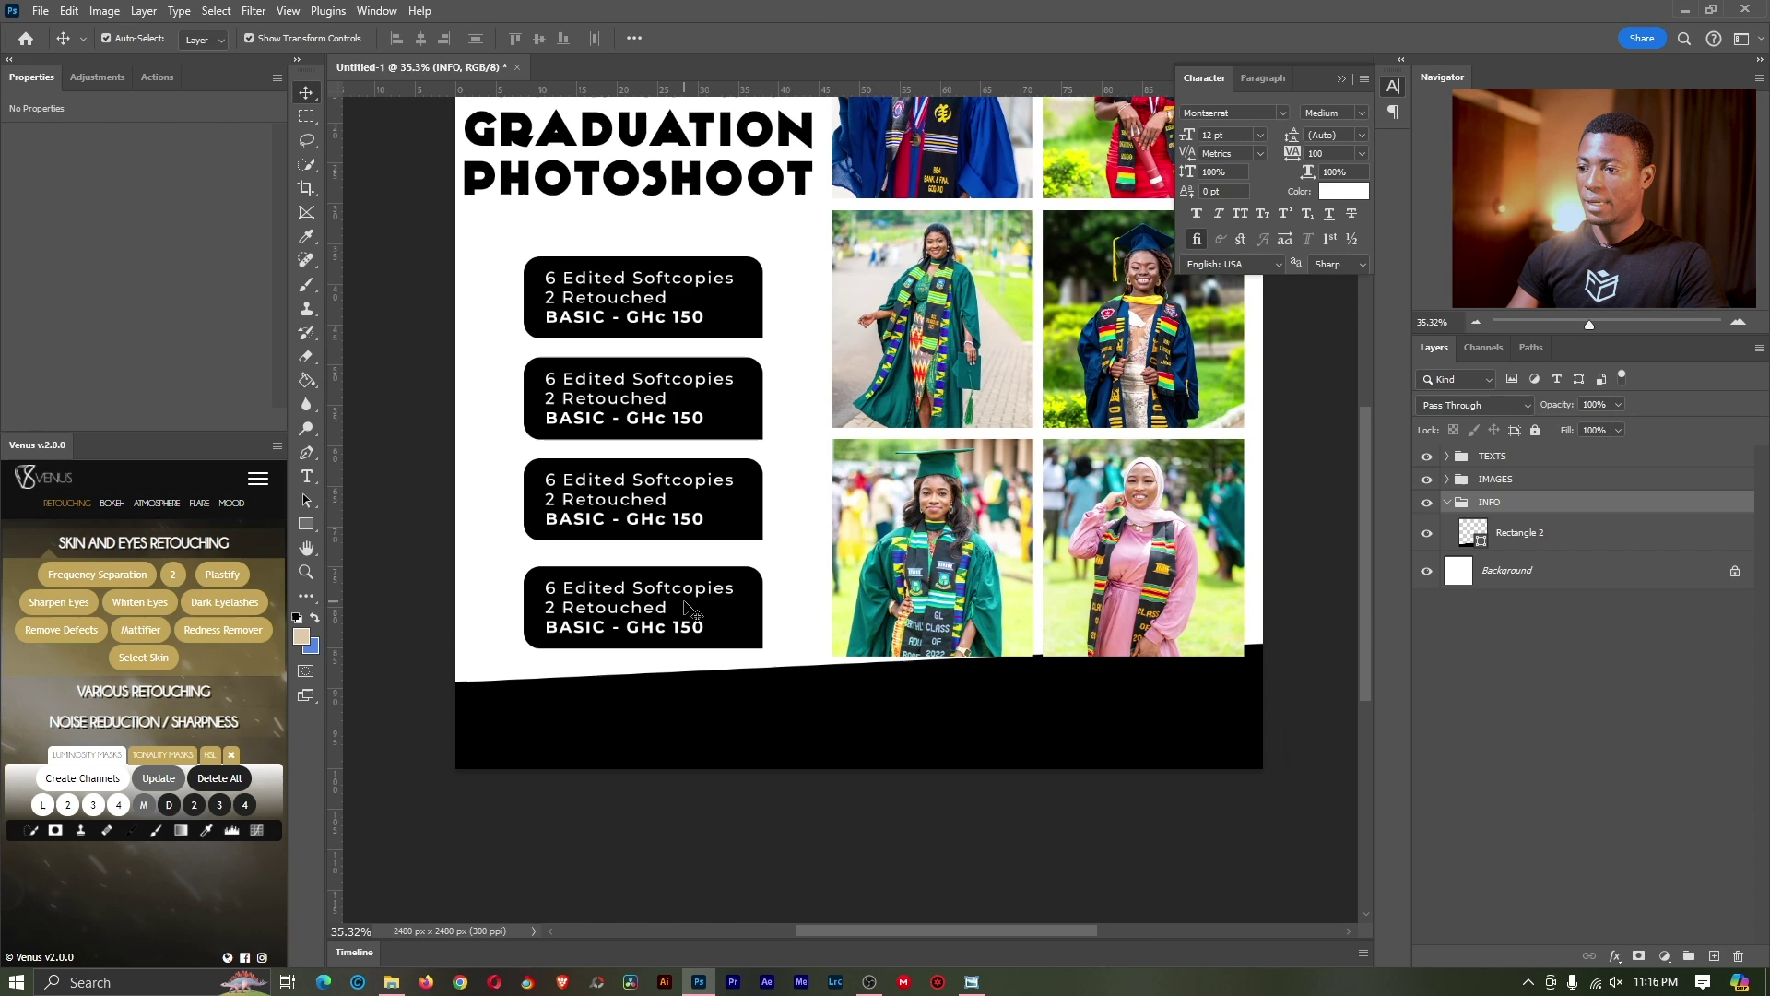
left_click(685, 602)
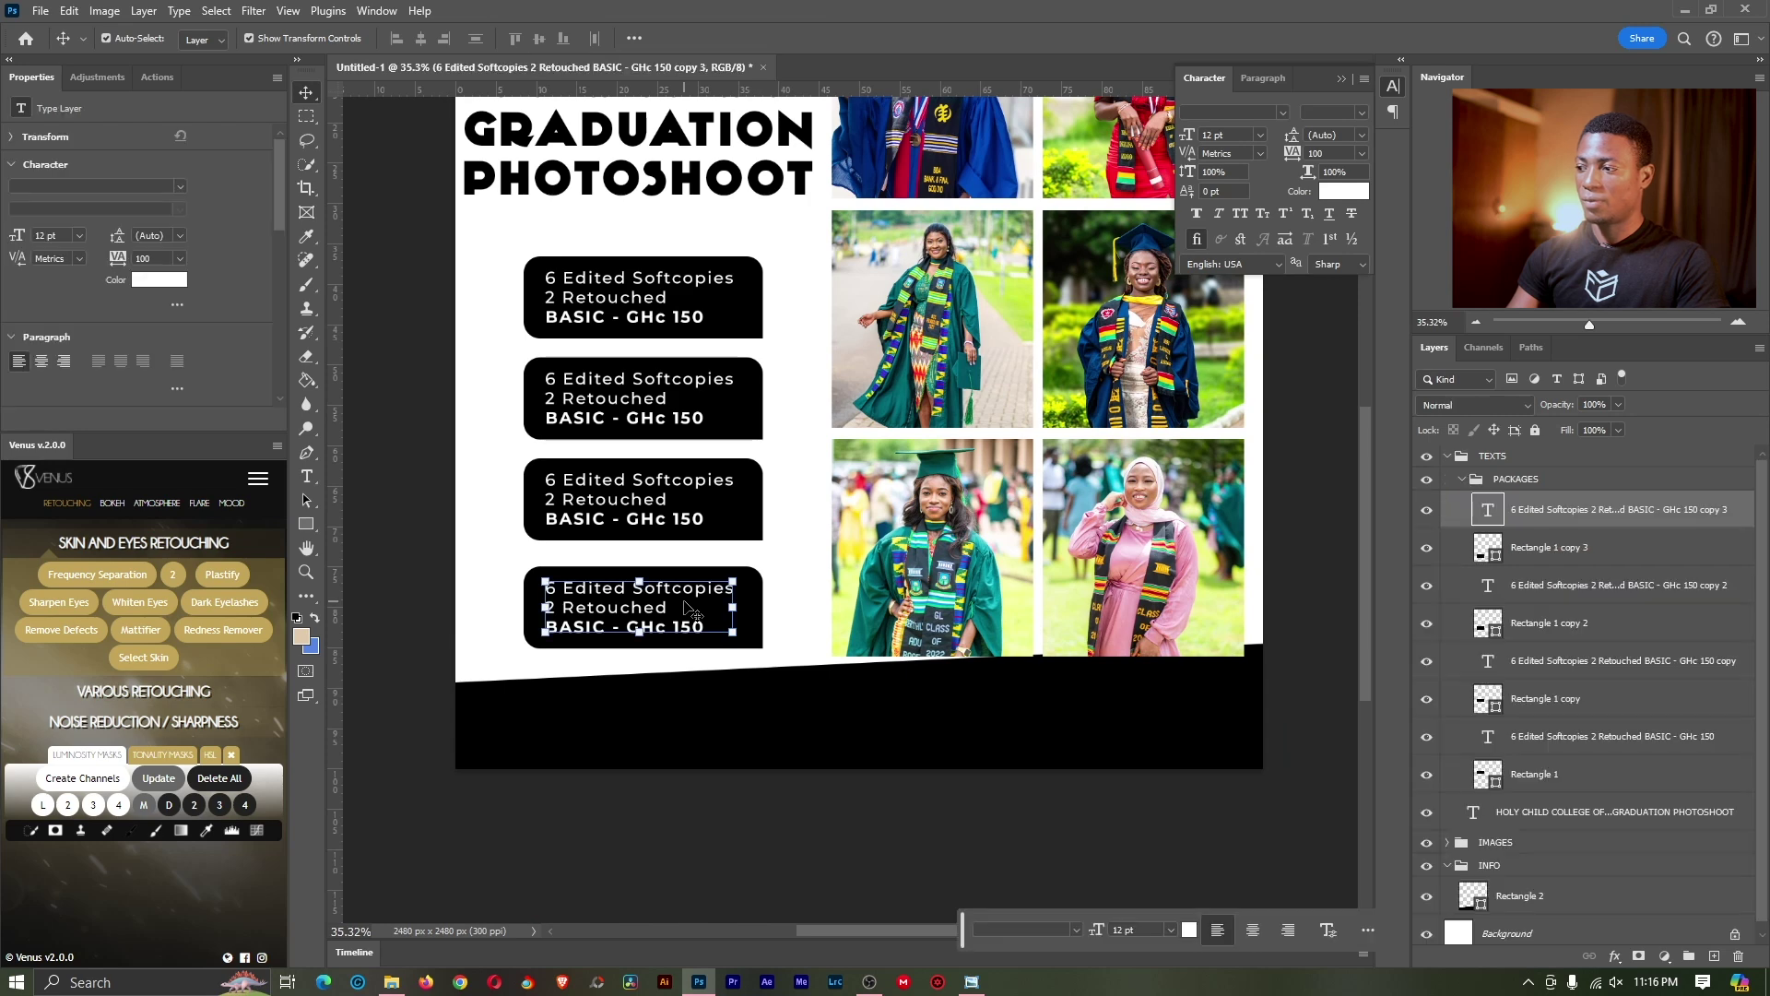
key("ctrl+z")
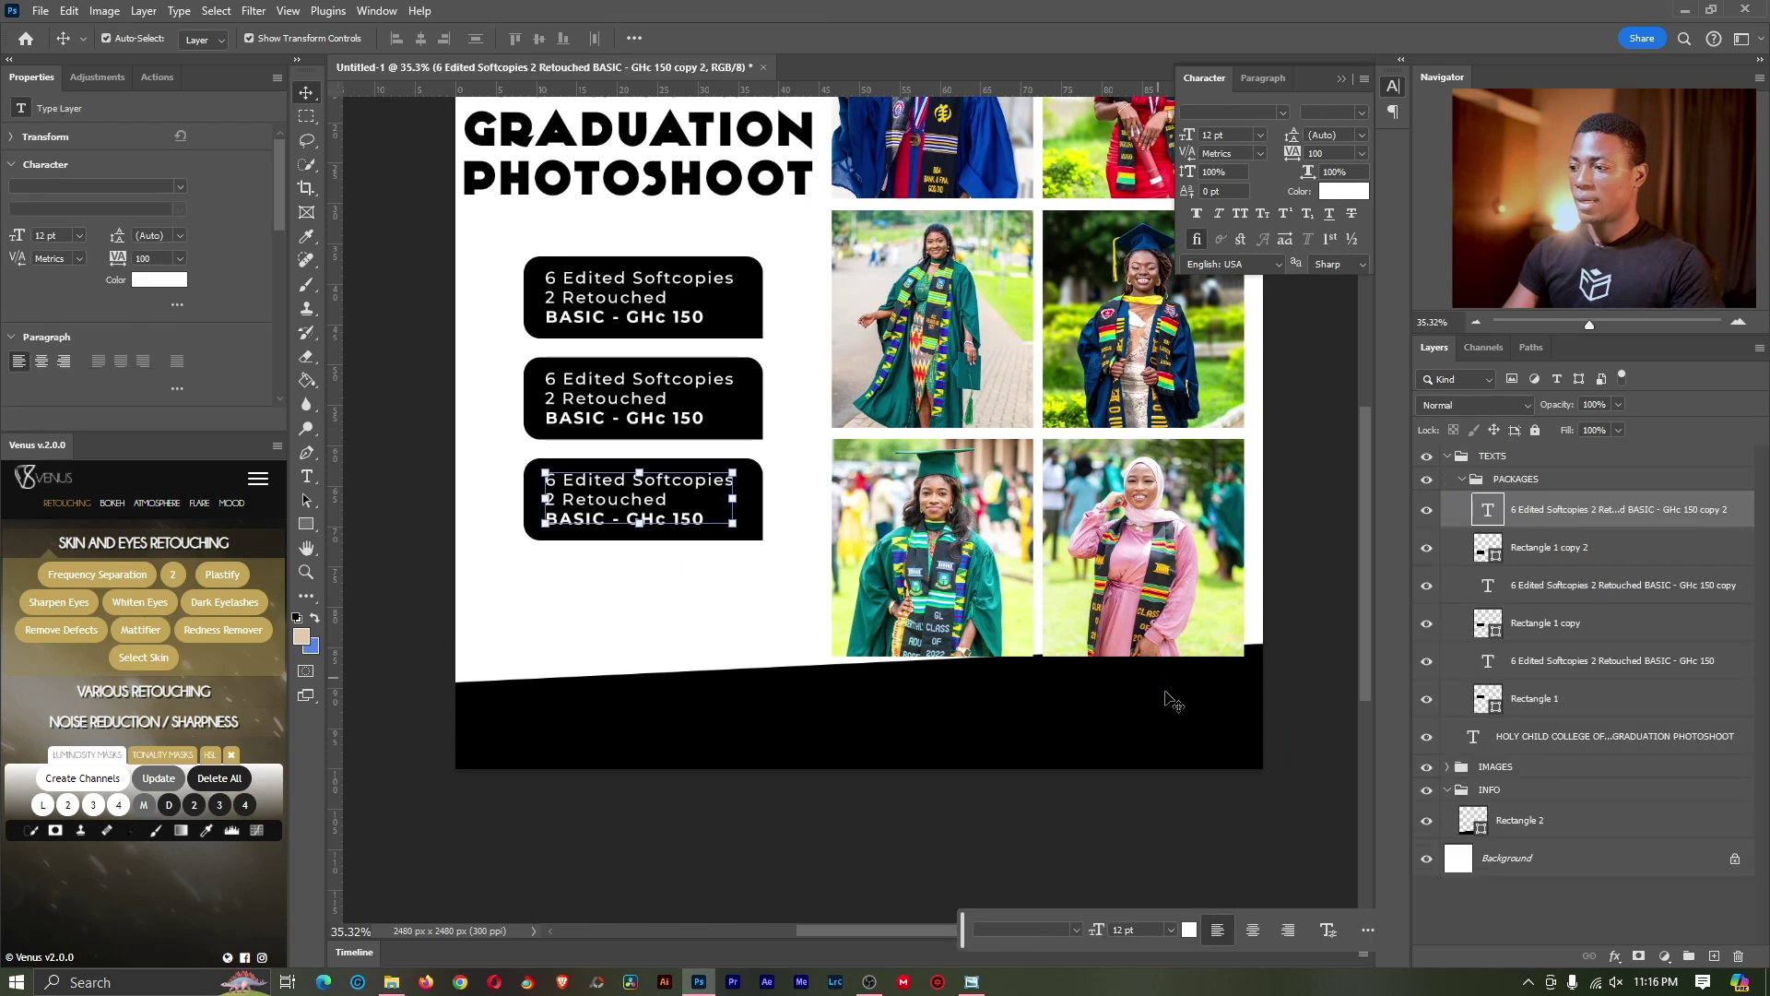
Step: Stretch the slanted black footer upward to make its sloping edge steeper, reaching behind the bottom-row photos
left_click(1251, 710)
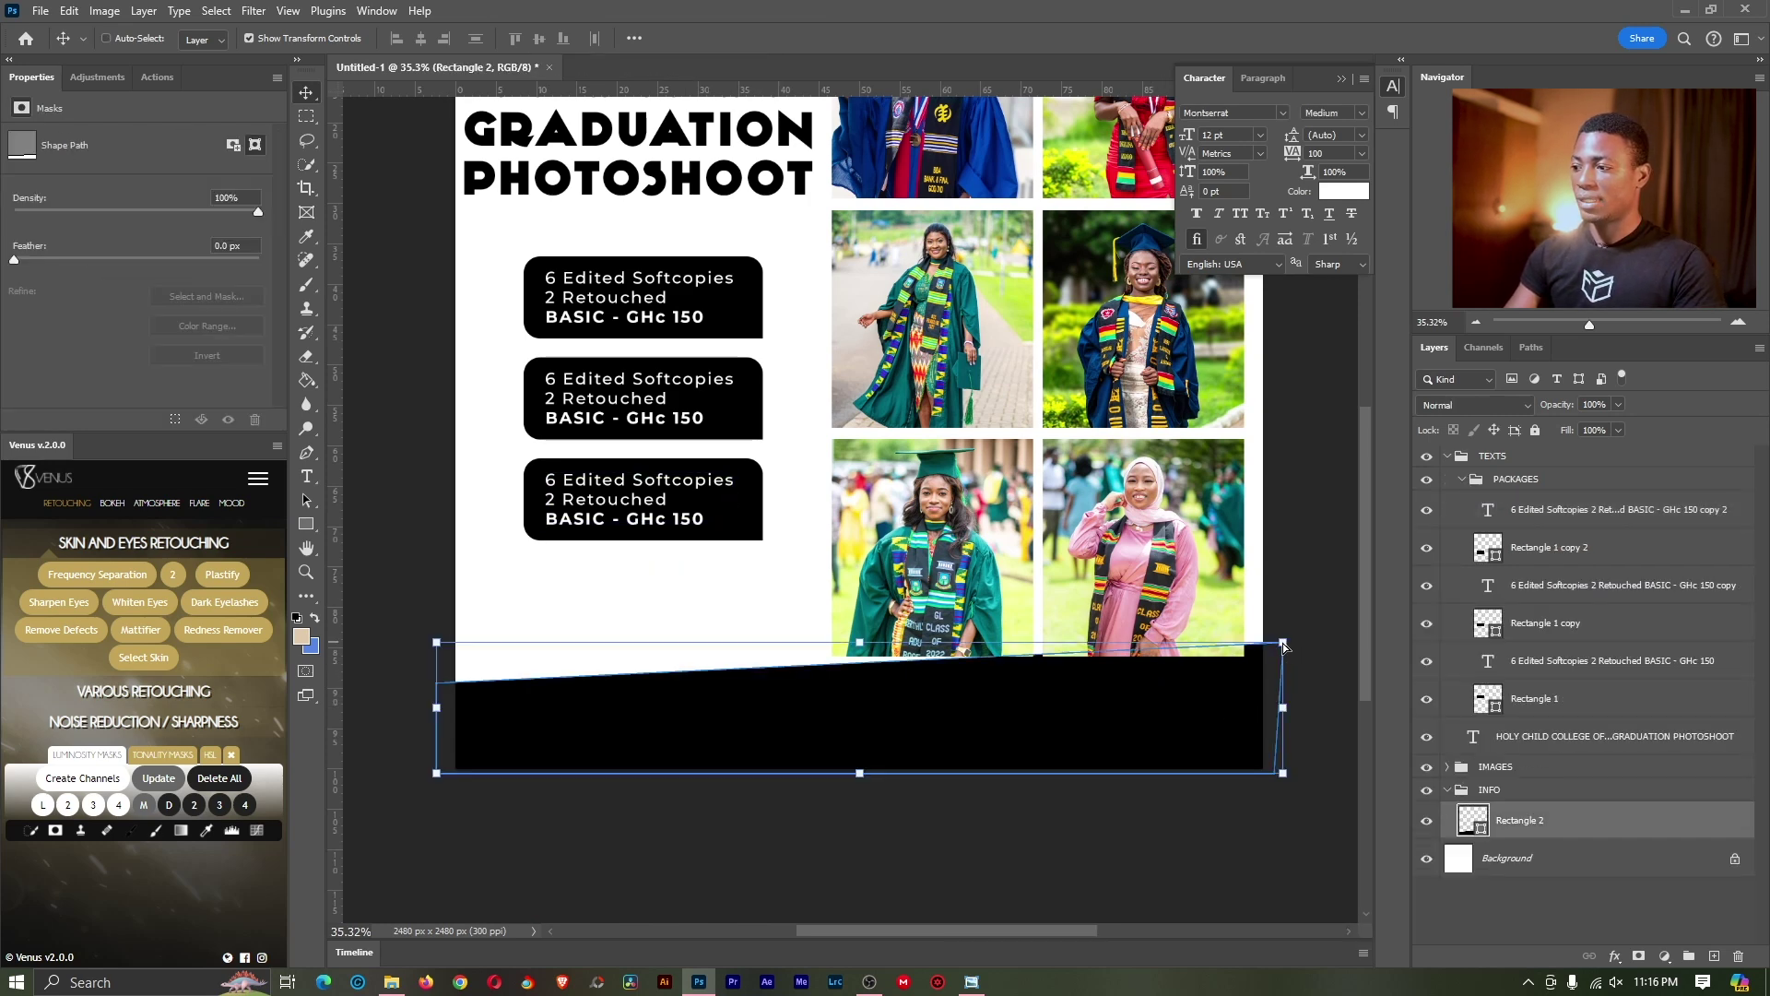
left_click_drag(1285, 646, 1291, 484)
key("Return")
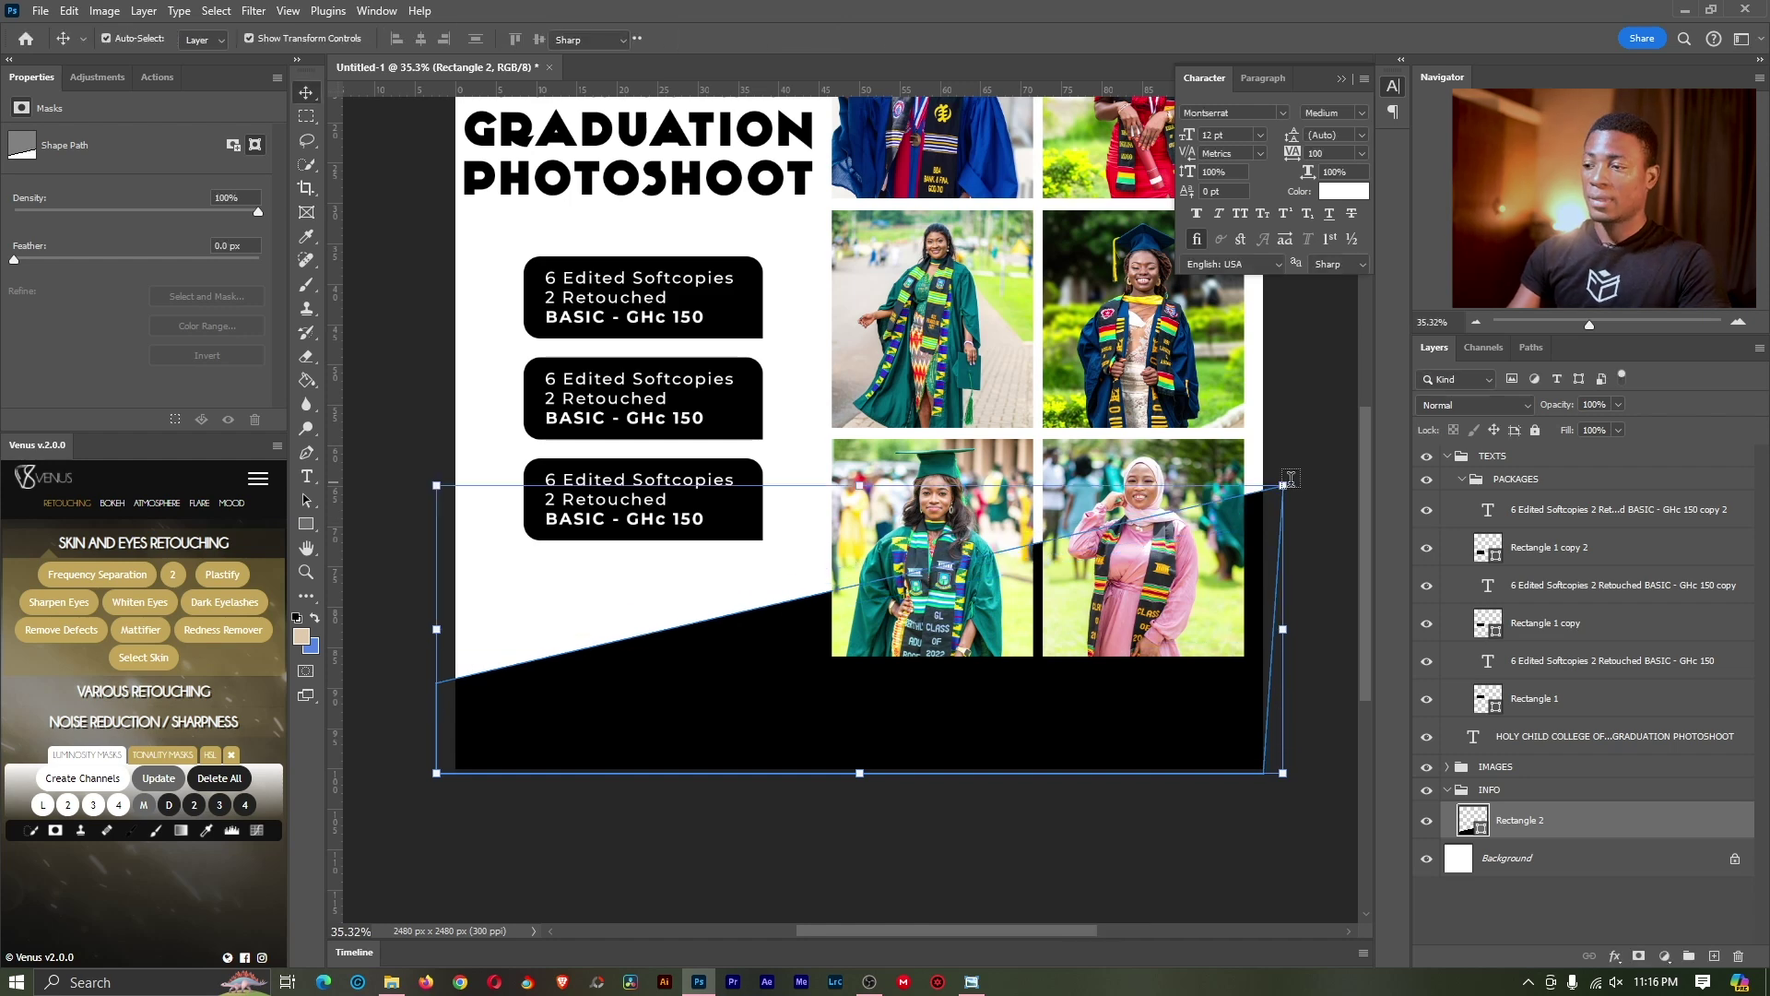
Step: Add the white text BOOK NOW on a new layer in INFO and place it beneath the third package box
key("t")
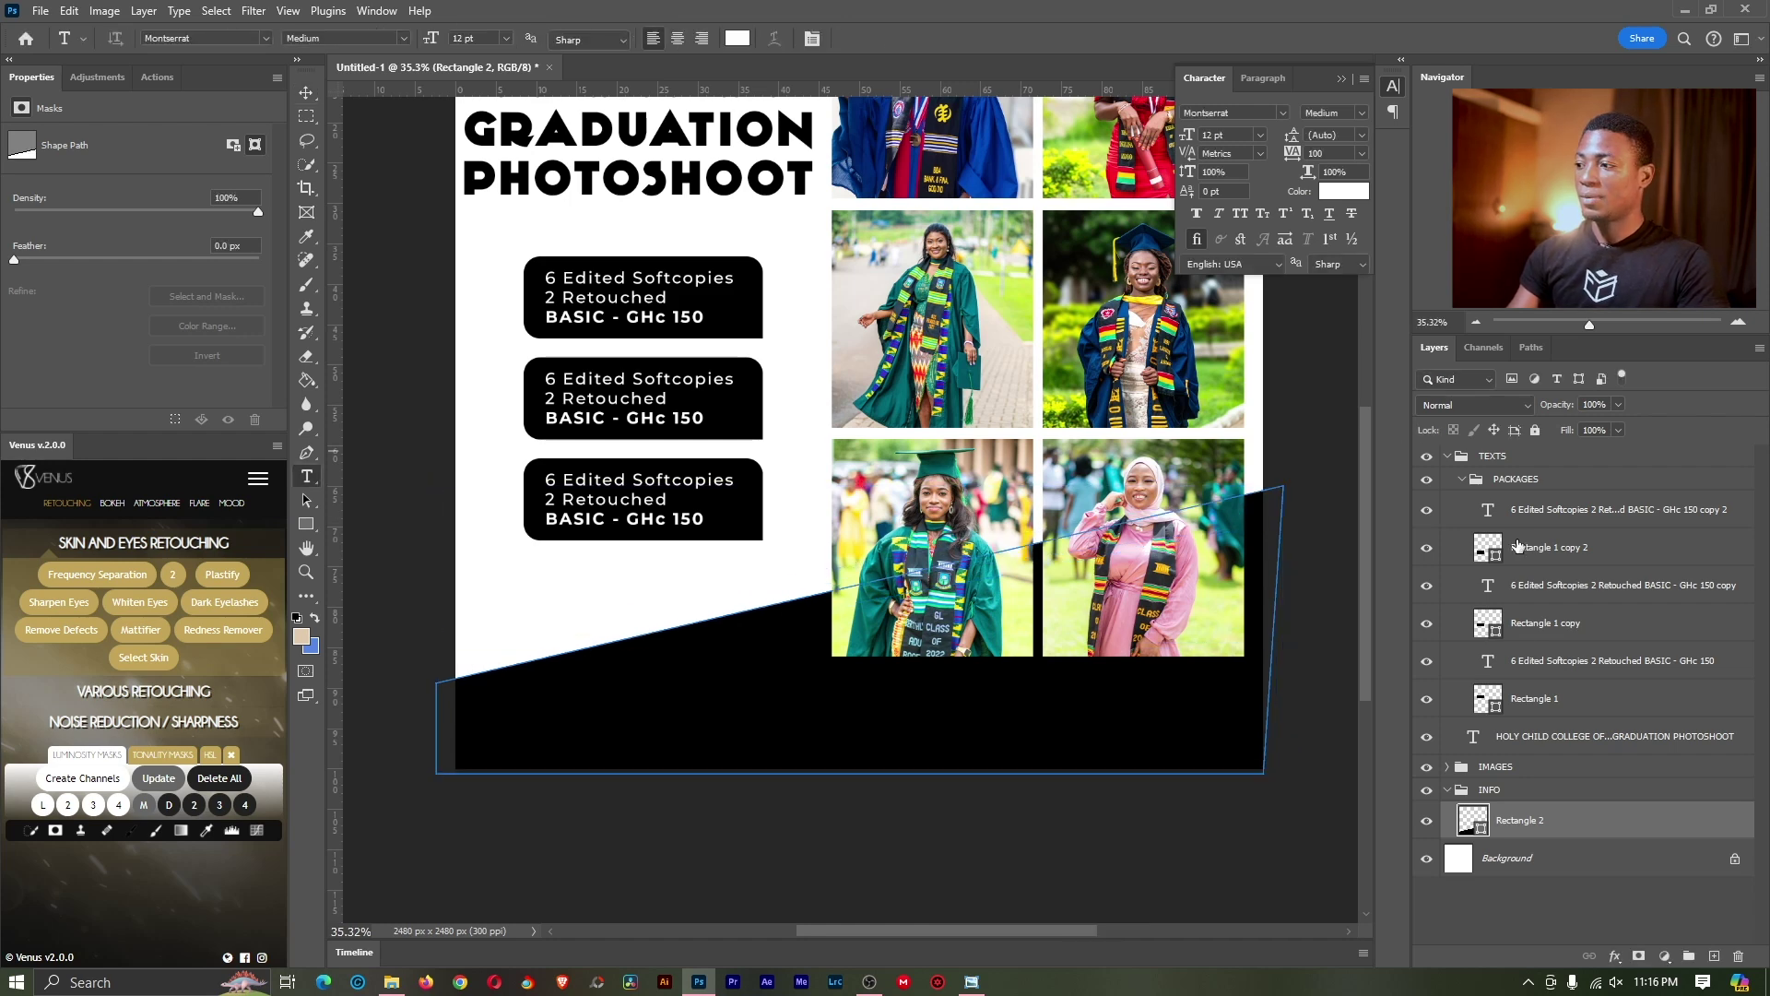
left_click(1715, 956)
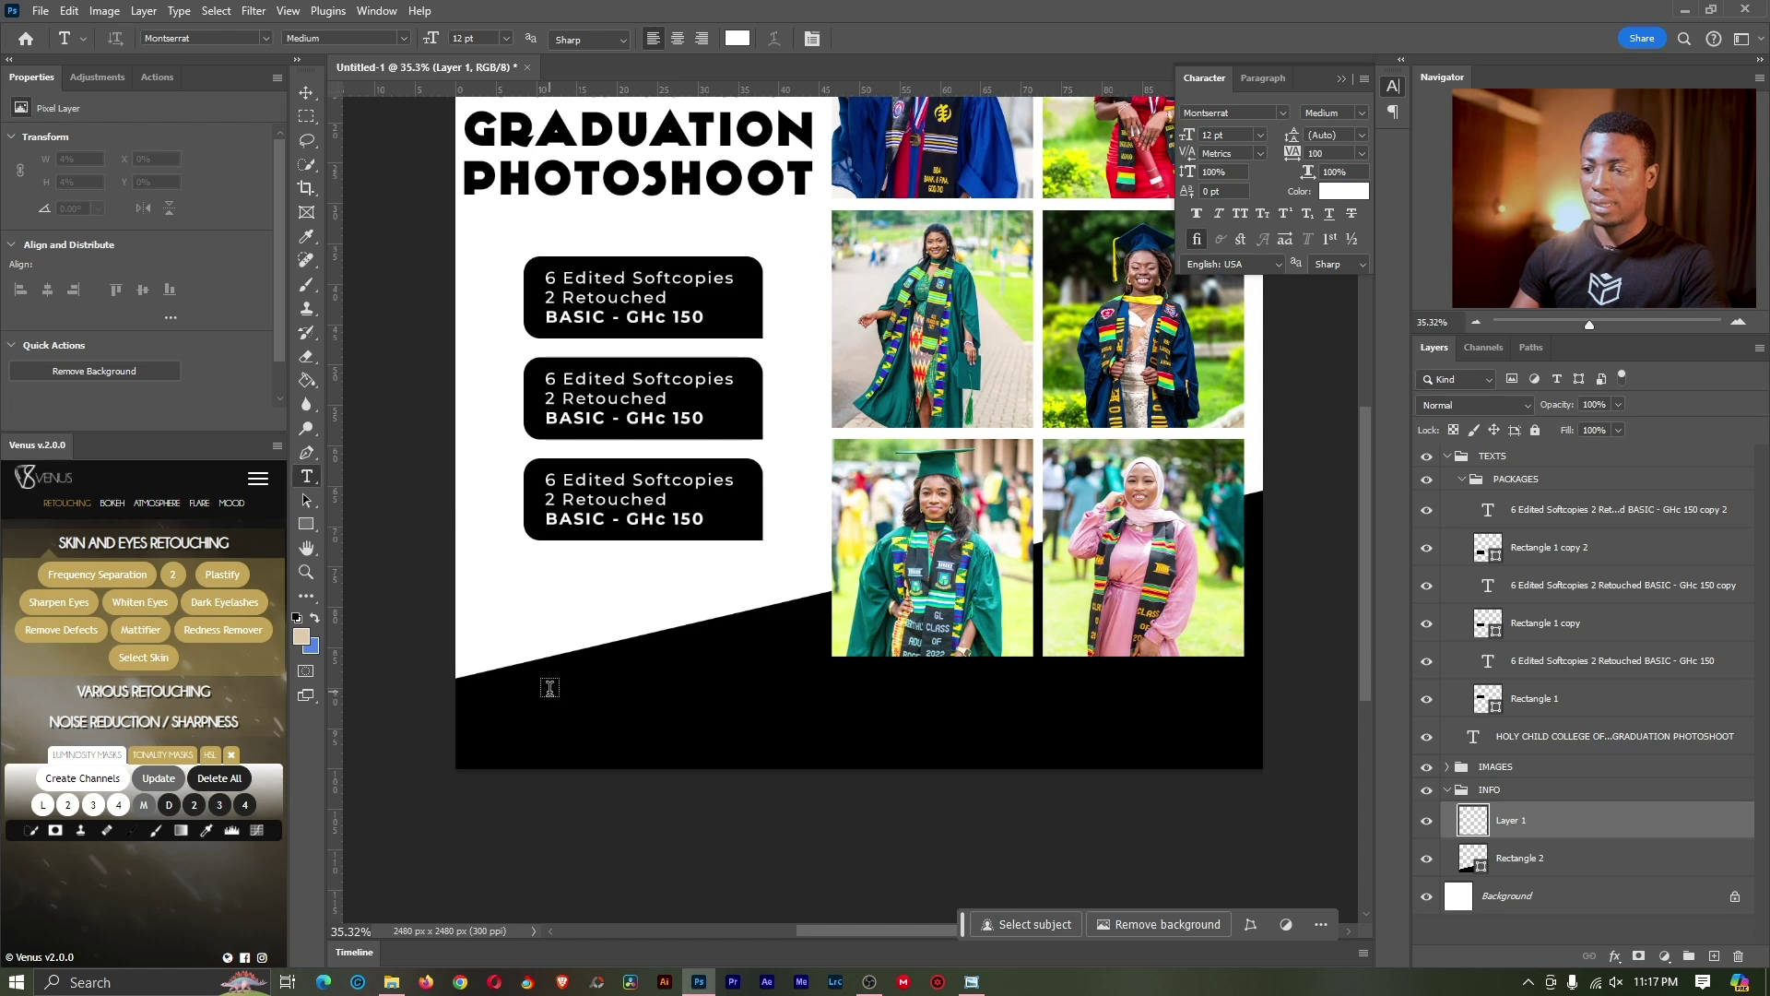
left_click(549, 688)
key("BackSpace")
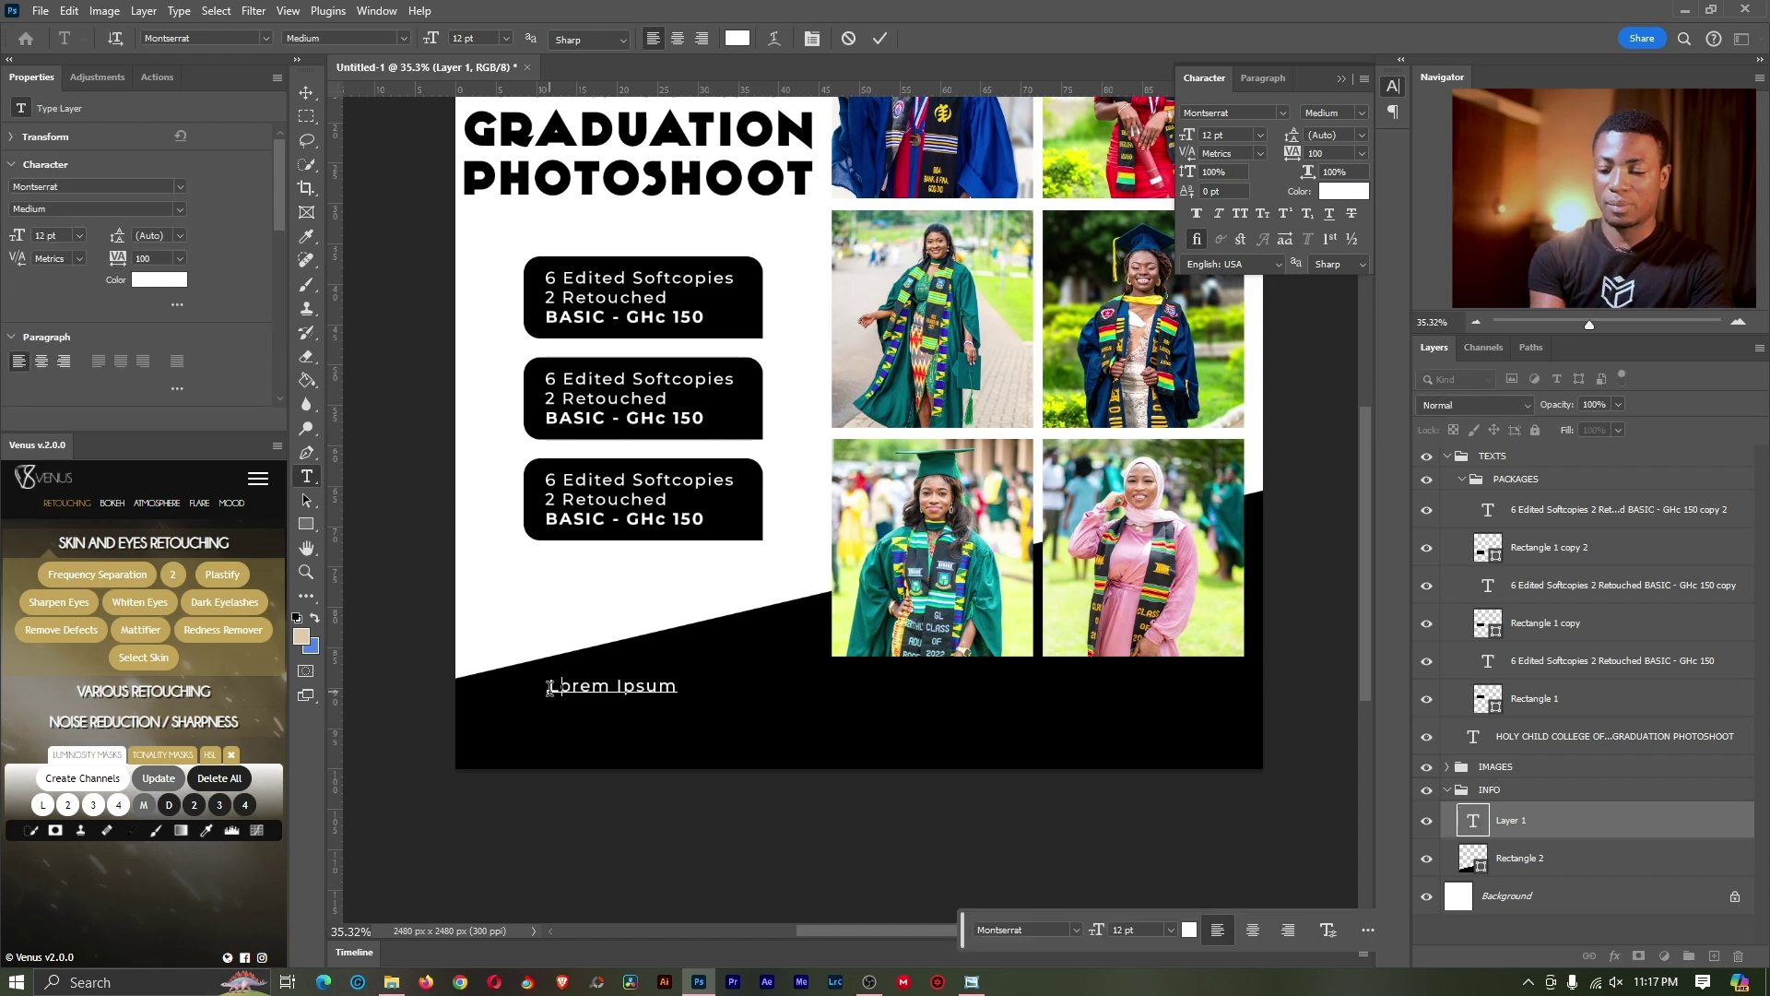
type("BOK")
key("BackSpace")
type("OK NOW")
left_click_drag(612, 726, 586, 652)
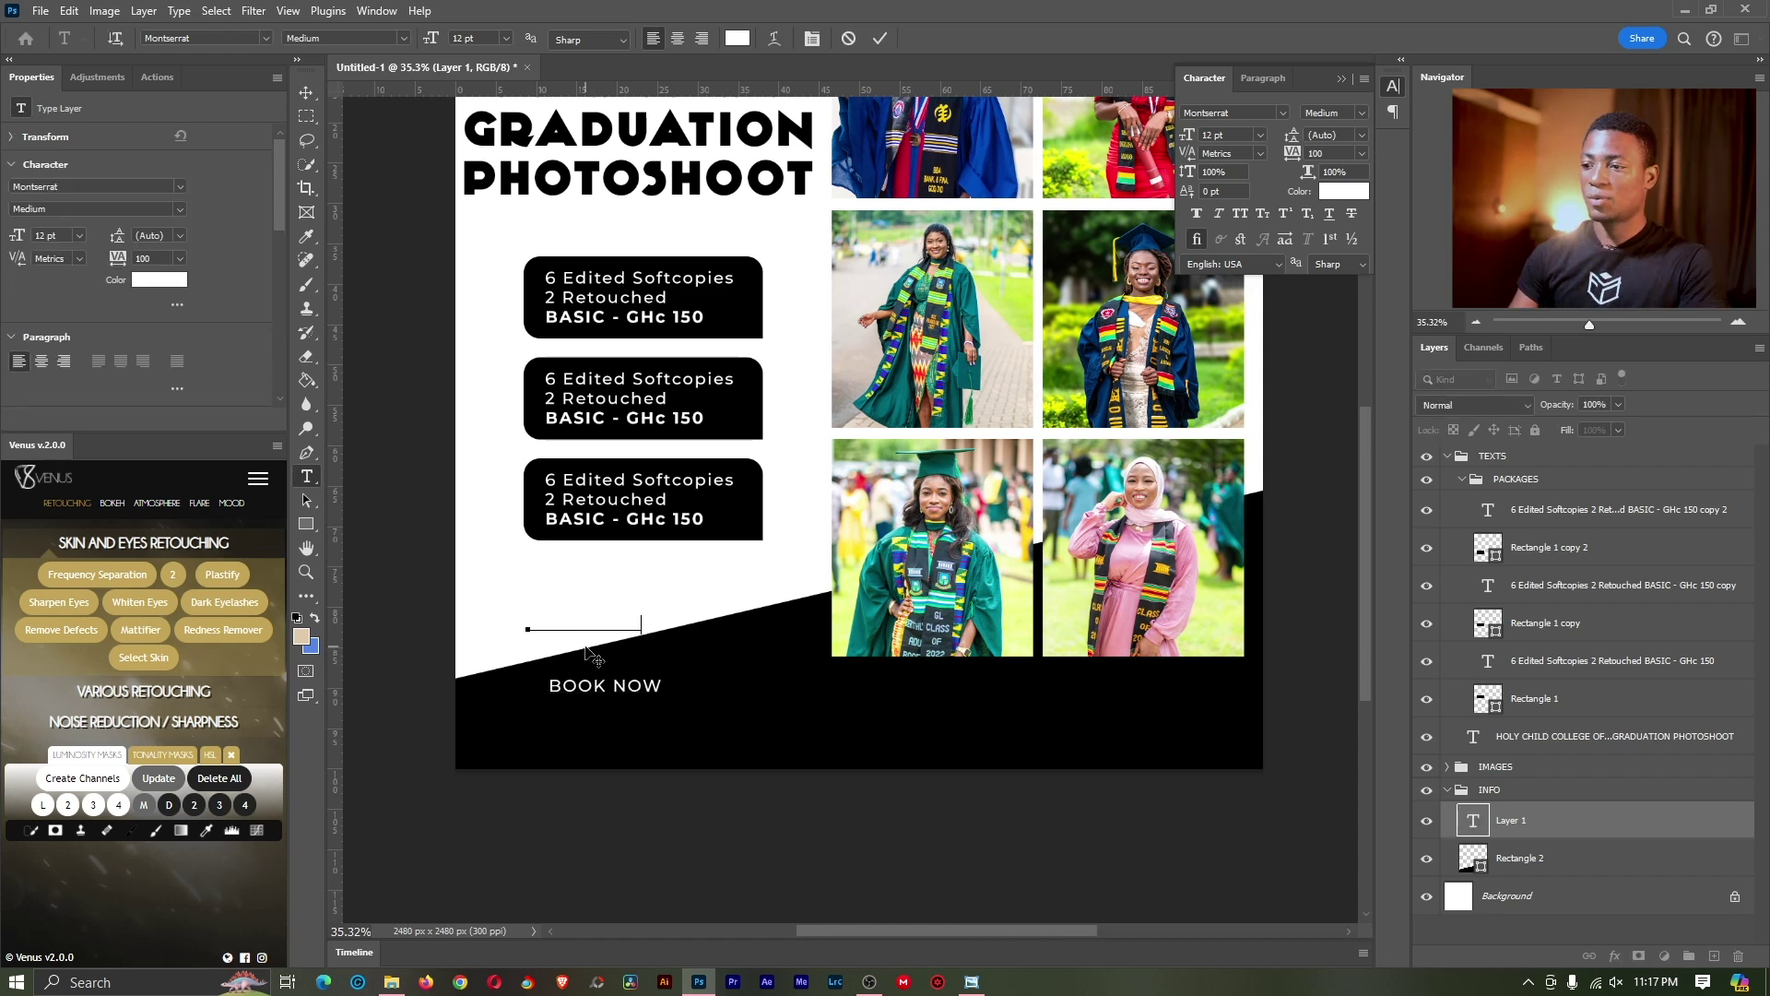
left_click(880, 37)
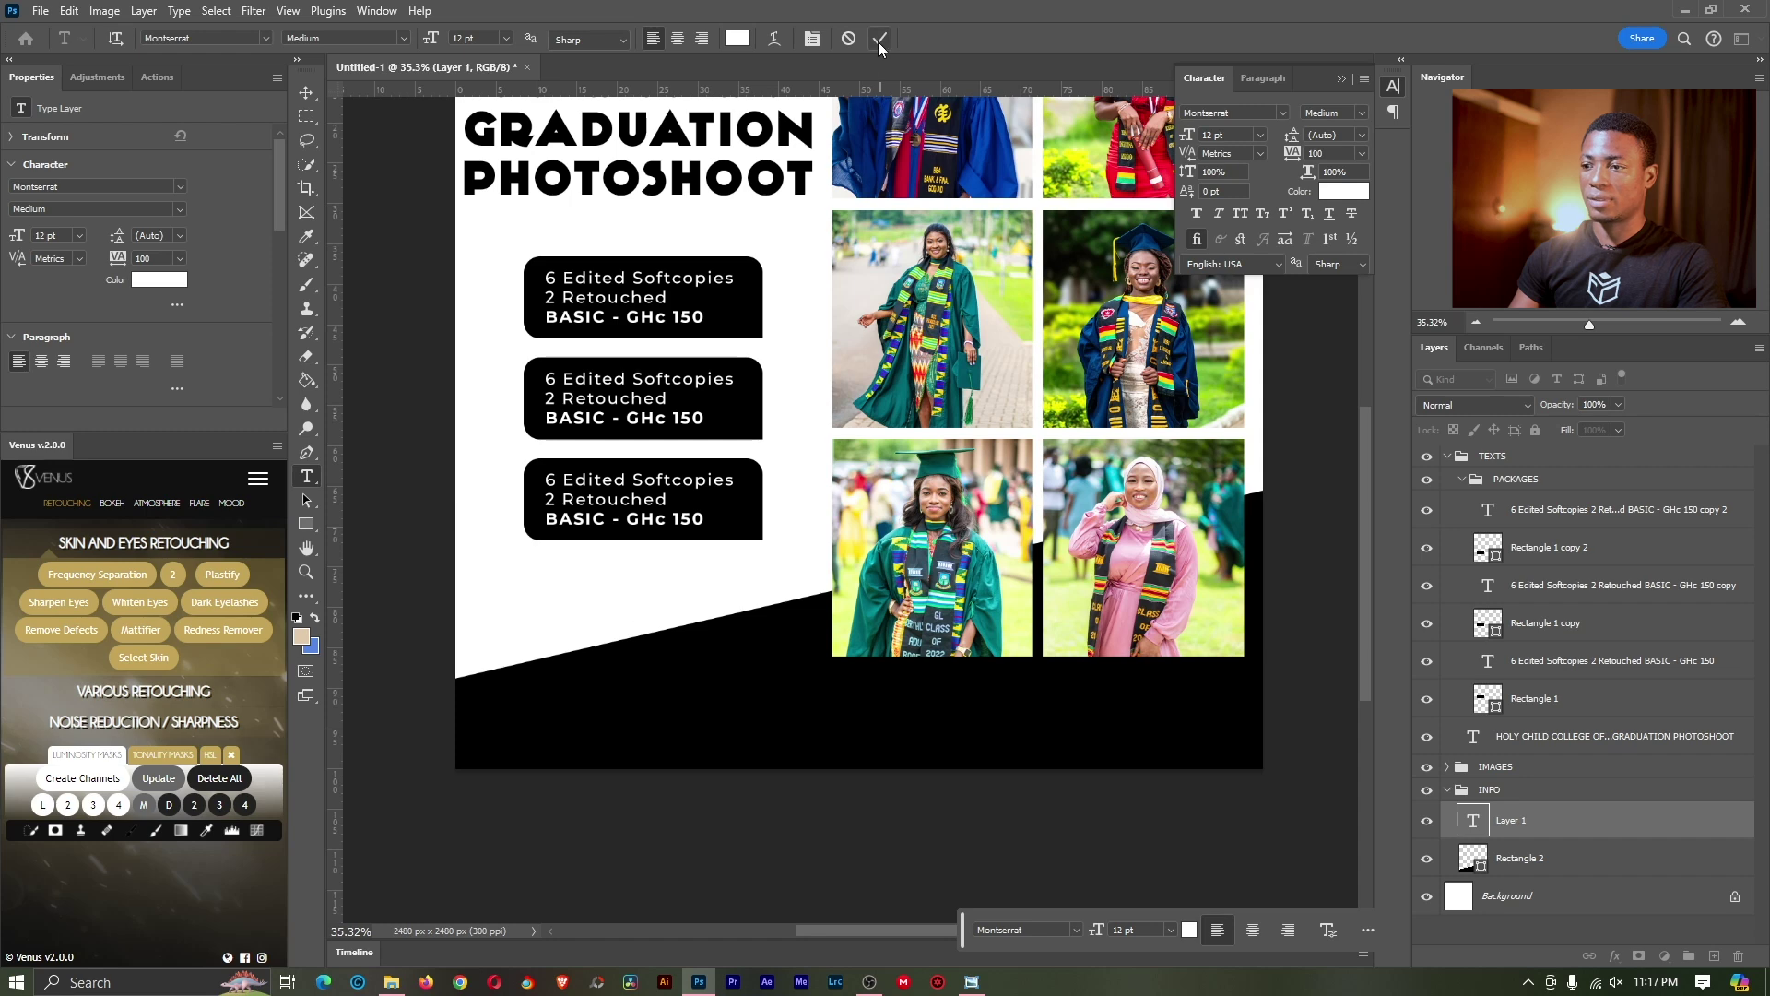
Step: Draw a black rectangle about 591 × 205 px below the package boxes and position it behind the BOOK NOW text
left_click(308, 528)
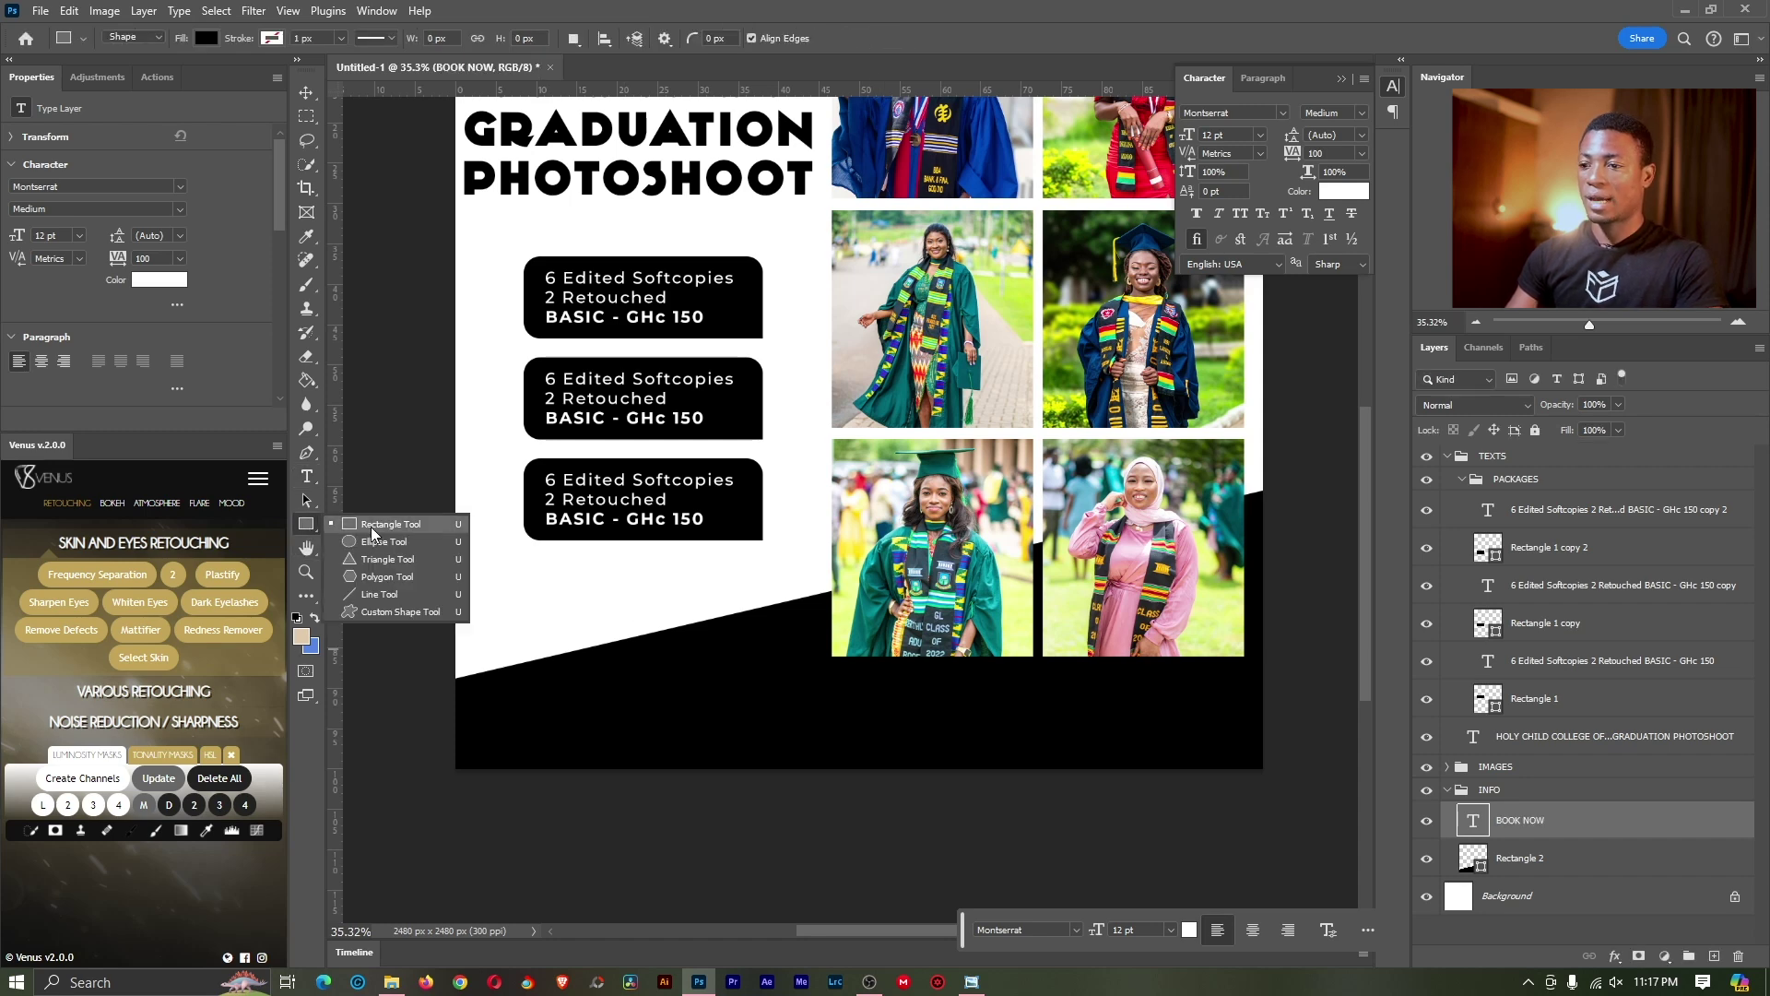
left_click(371, 526)
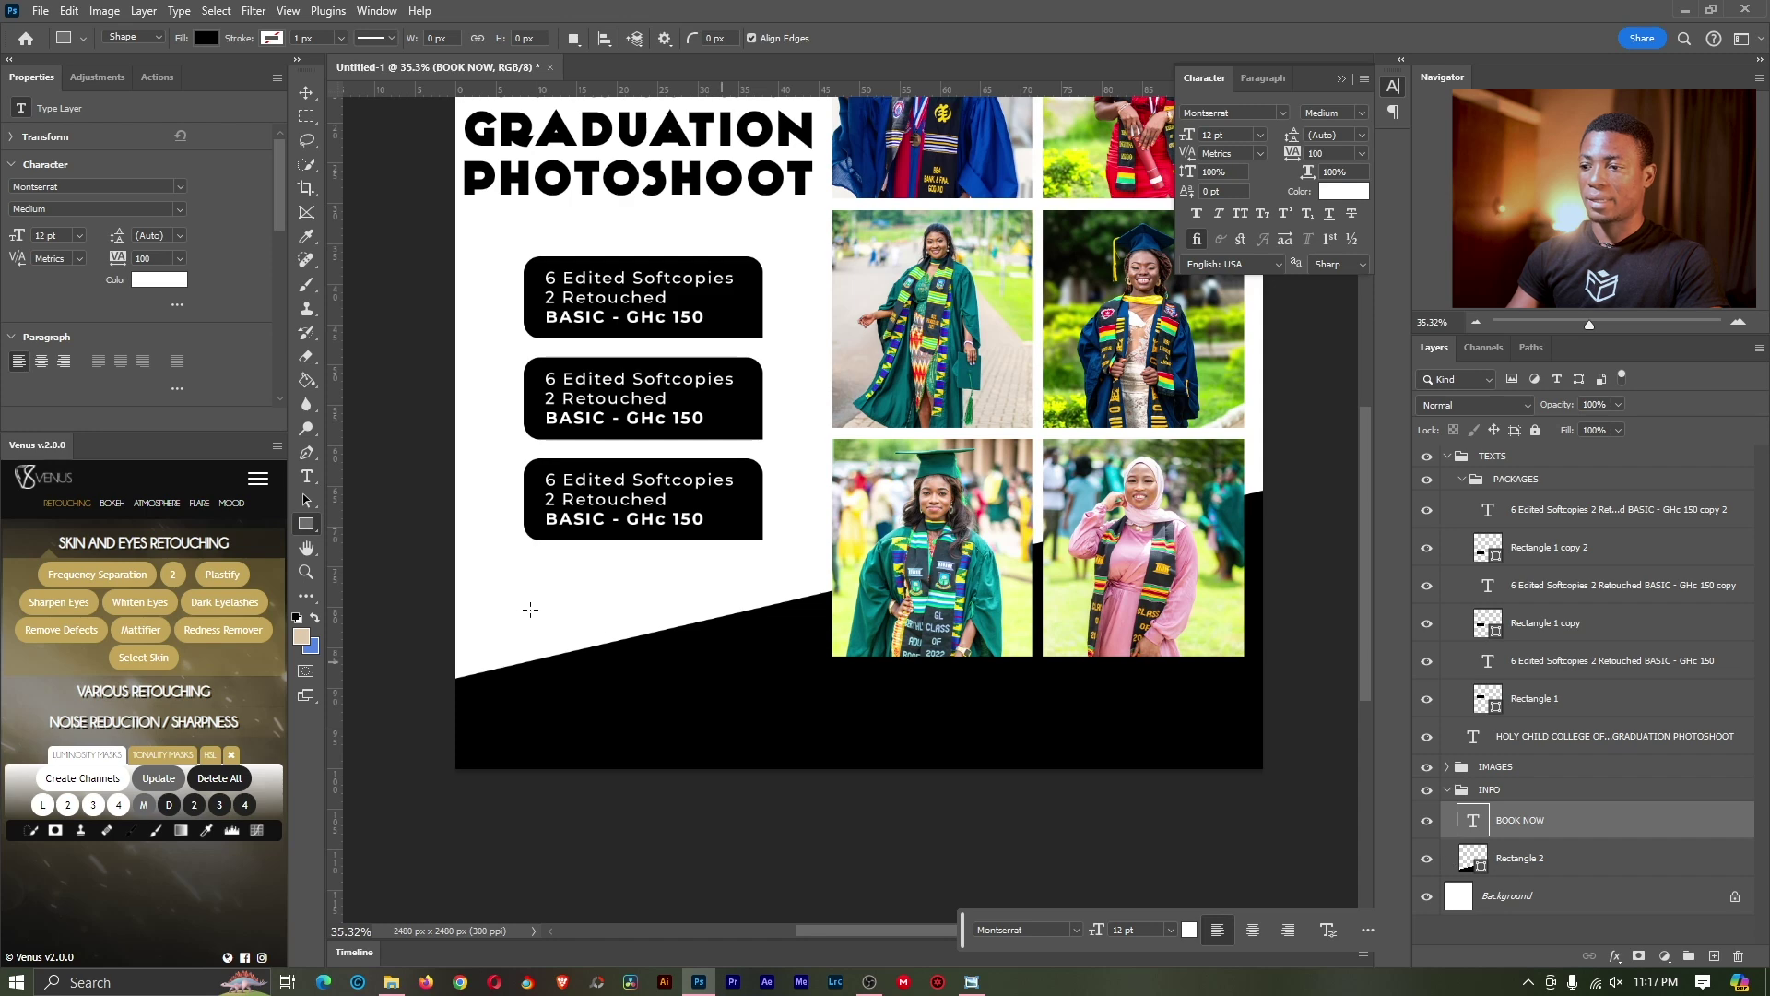
left_click_drag(500, 595, 693, 660)
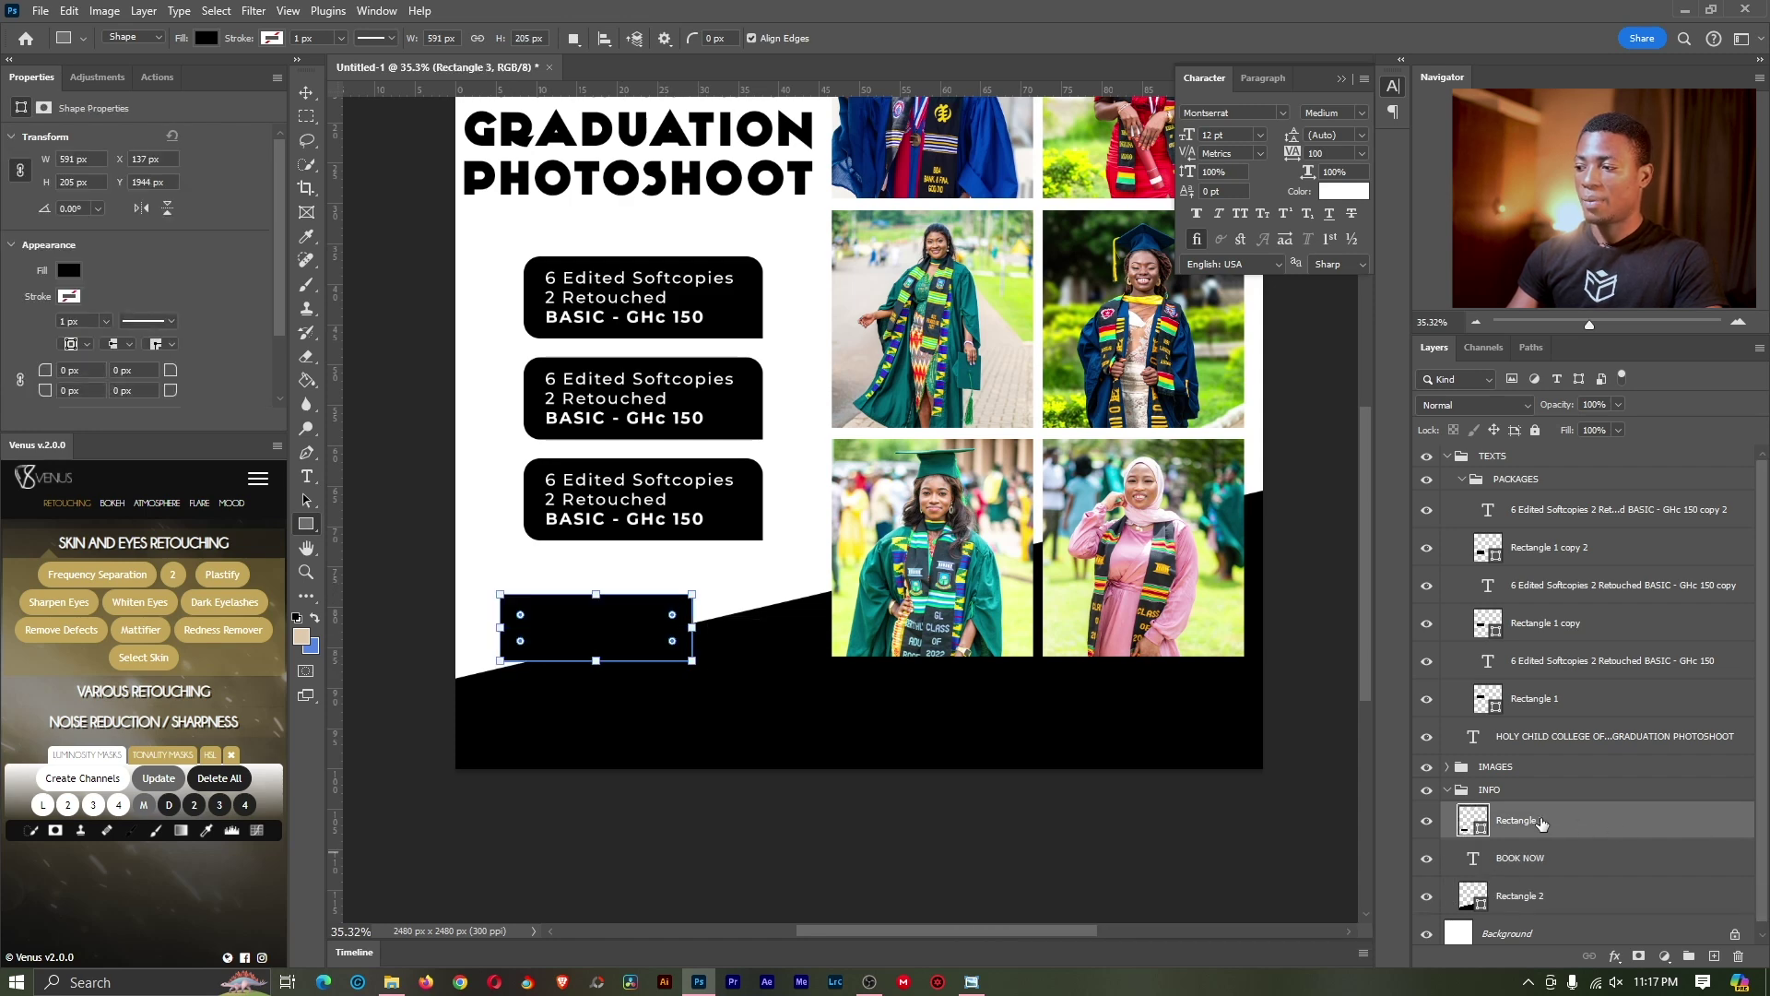
left_click_drag(1542, 824, 1533, 872)
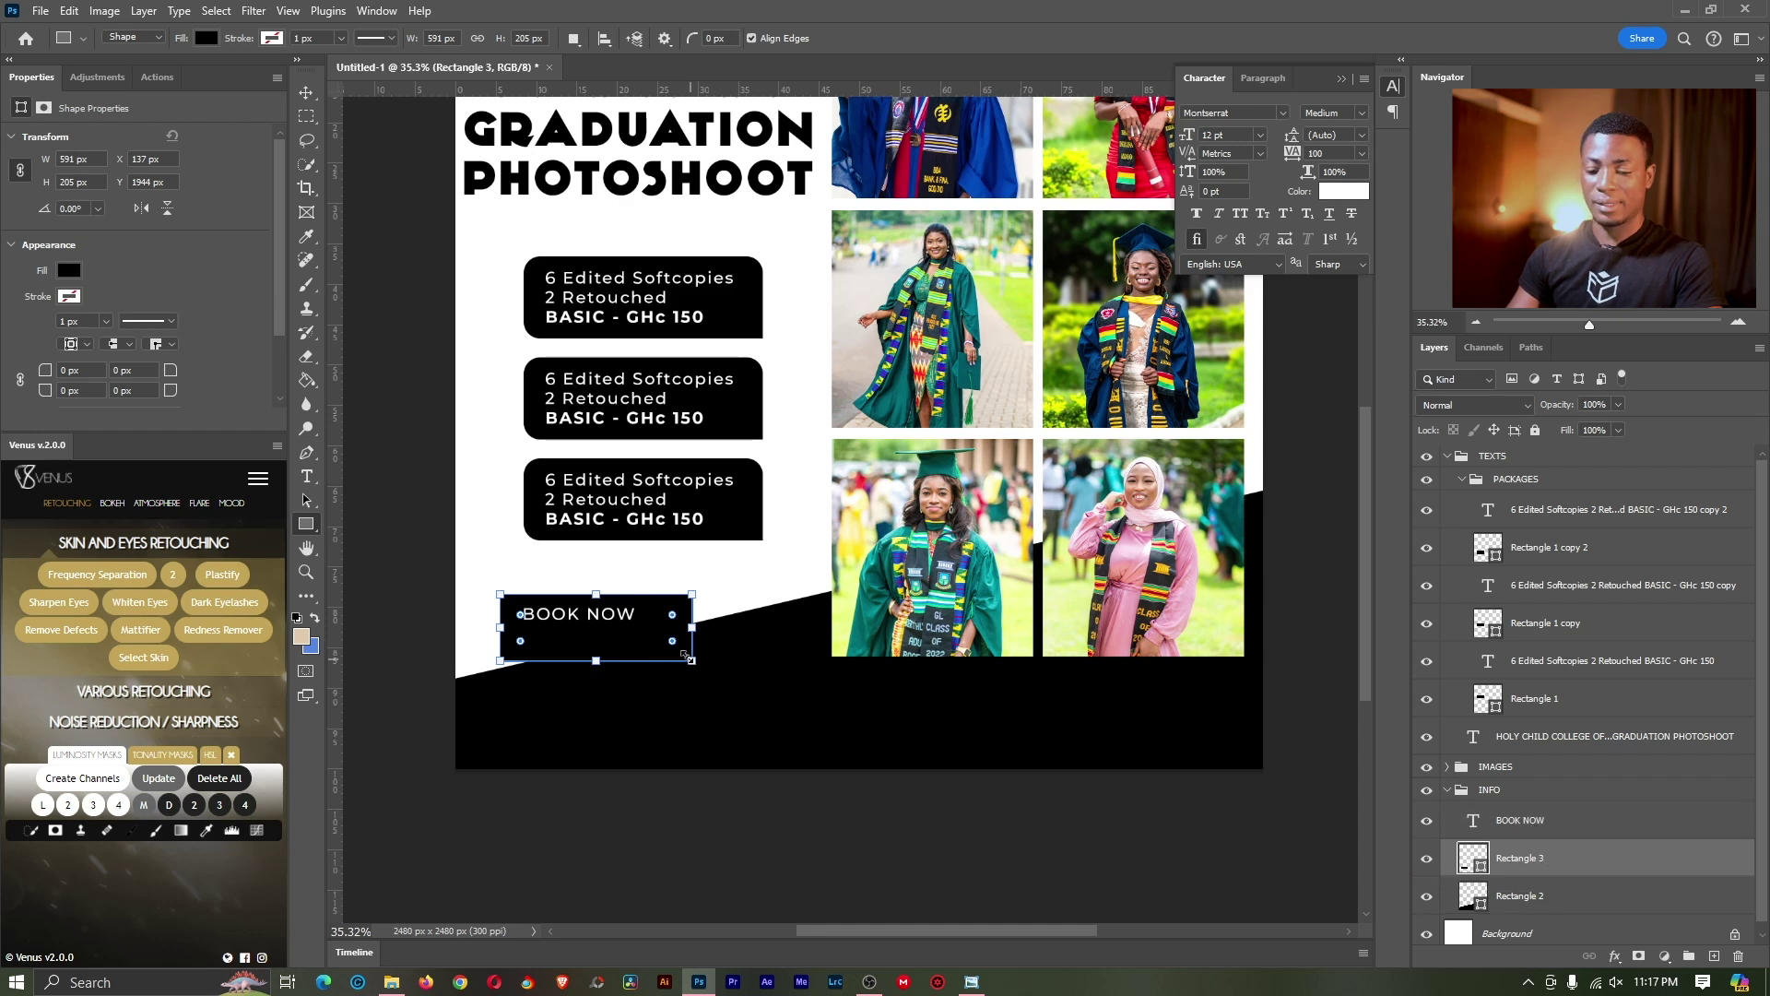
key("v")
left_click_drag(632, 642, 622, 633)
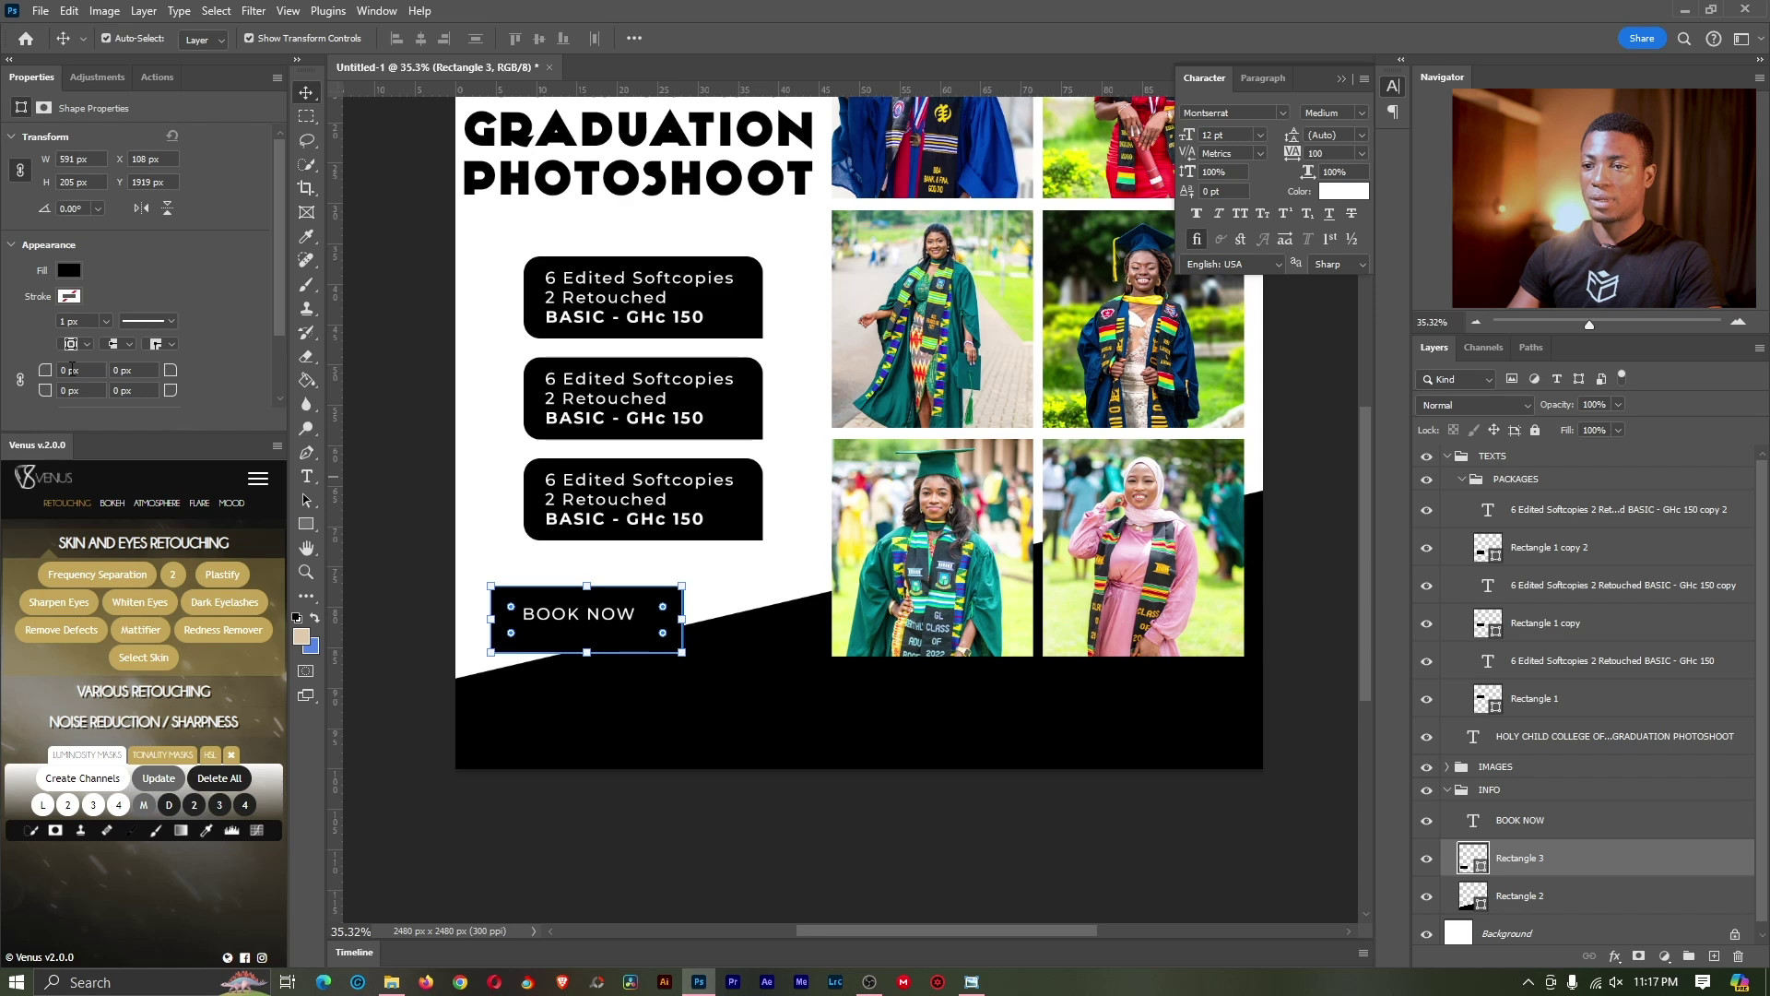
Step: Round all corners of the BOOK NOW rectangle to 100 px and fill it with dark red
left_click(22, 380)
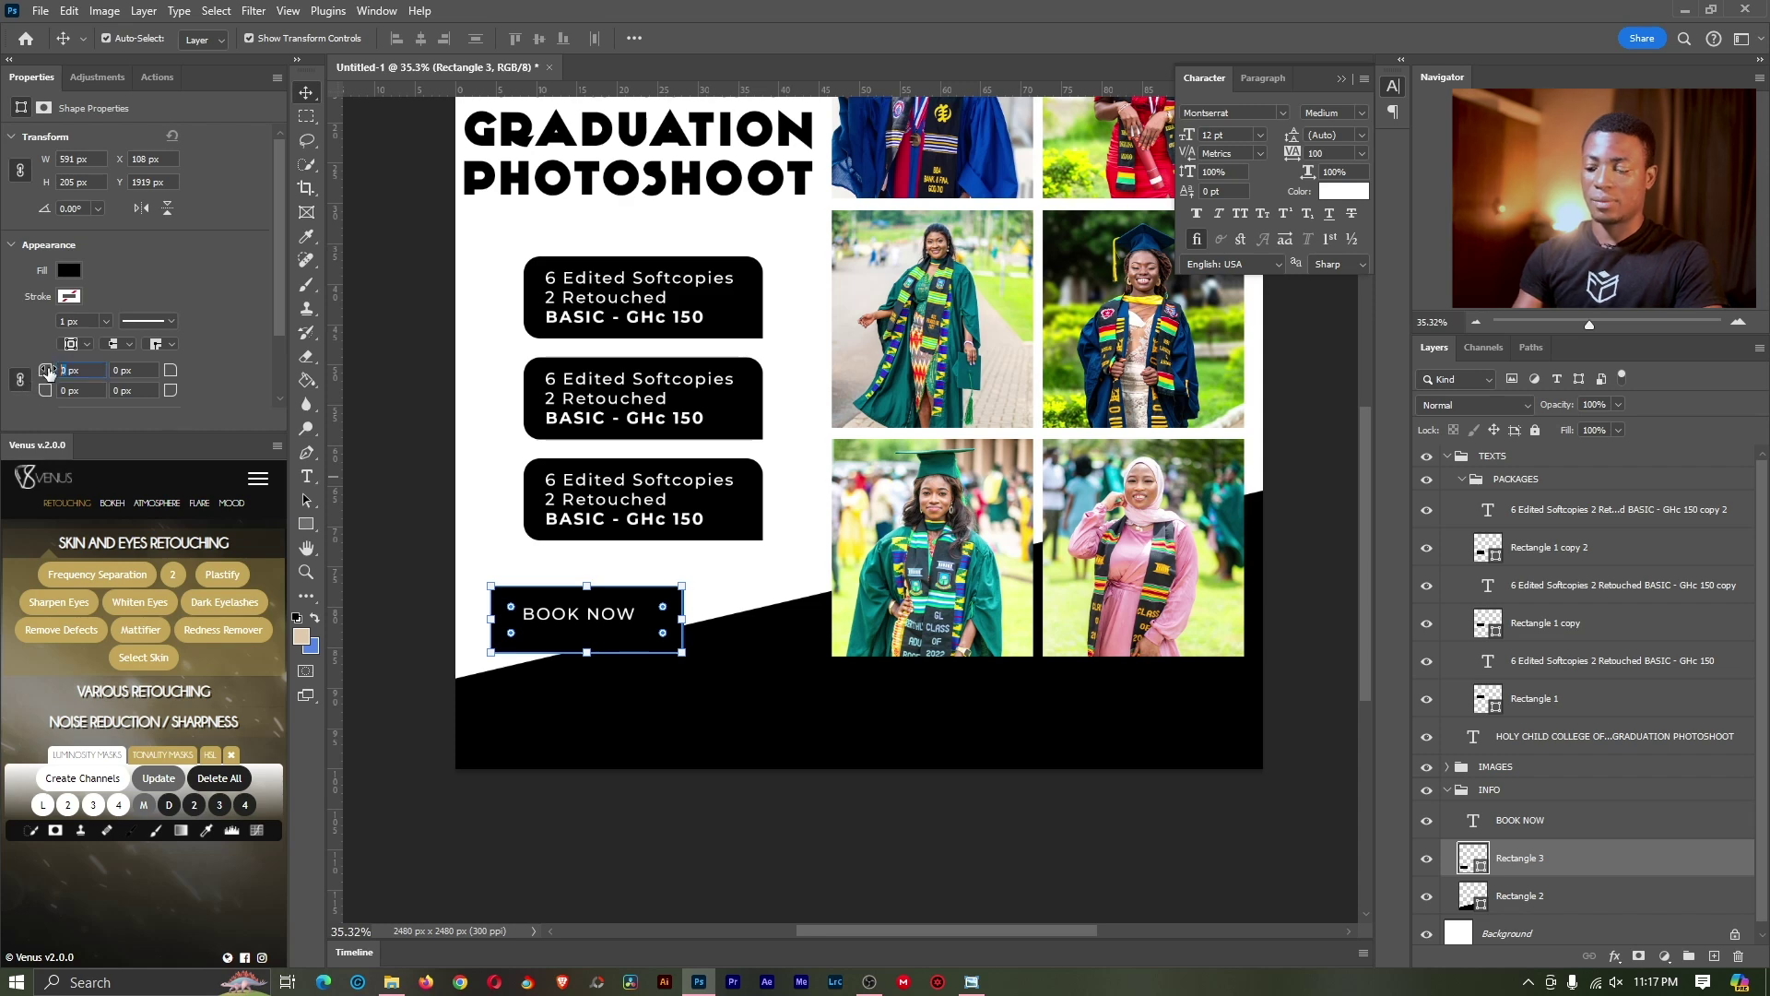
key("Return")
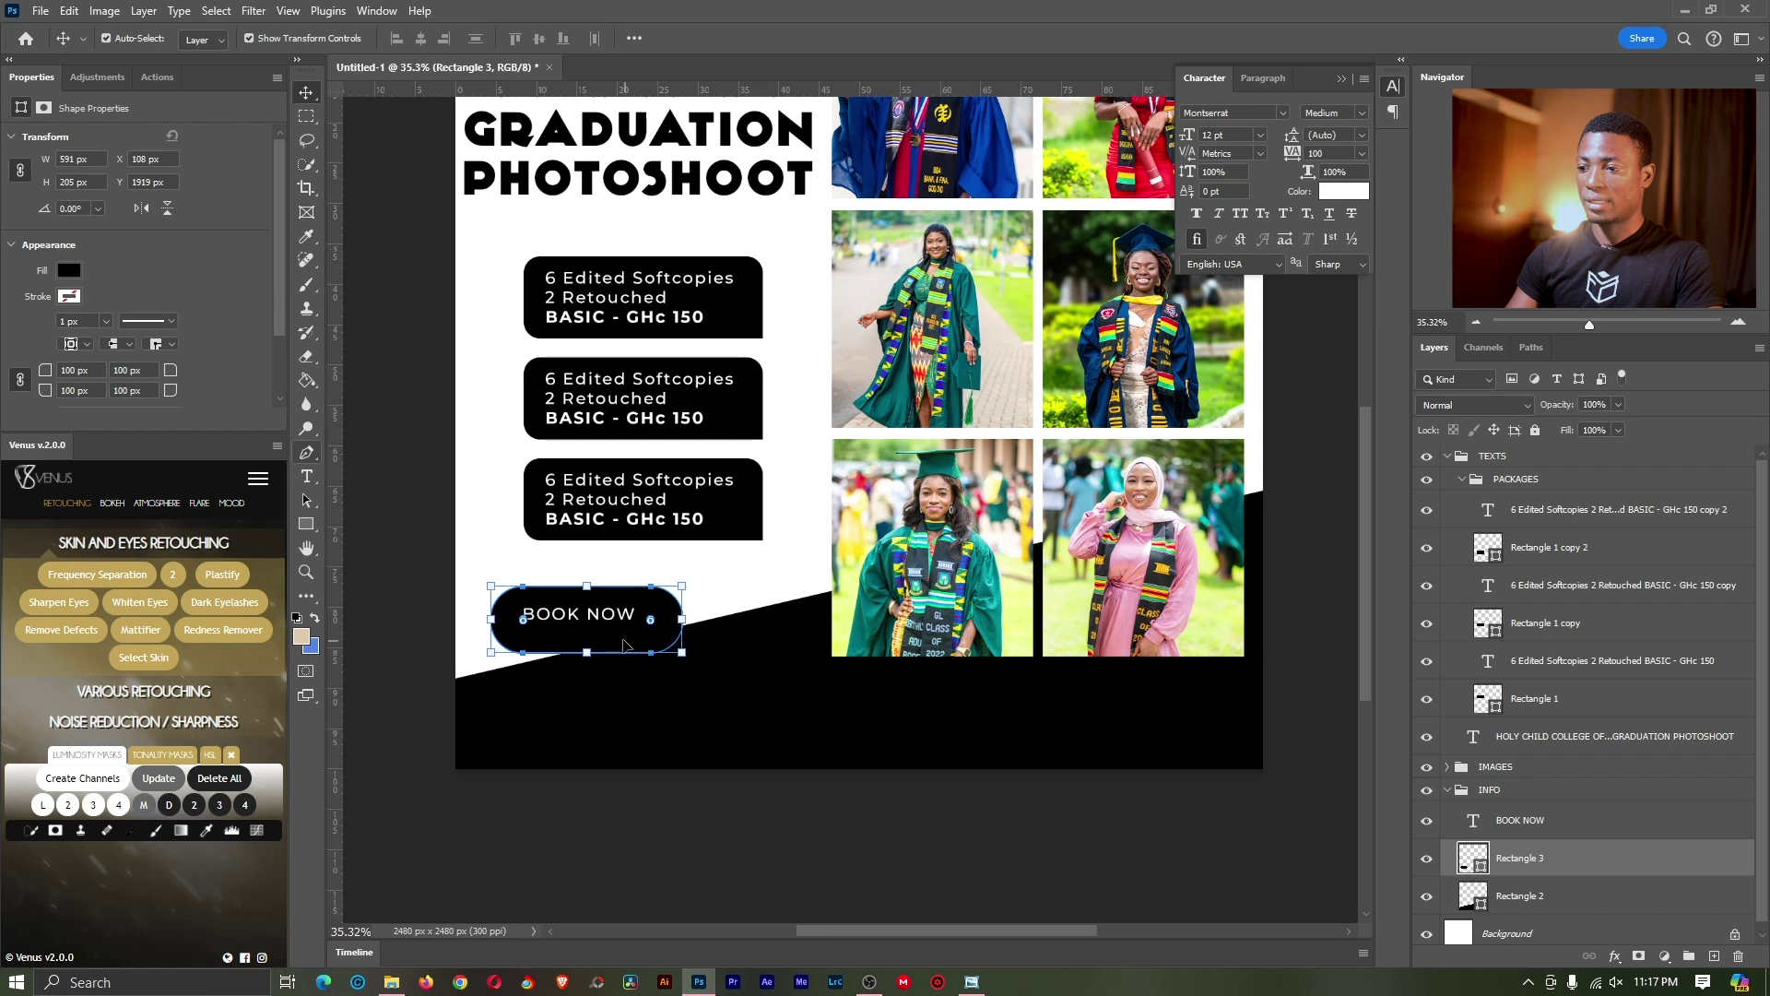
left_click_drag(624, 642, 623, 636)
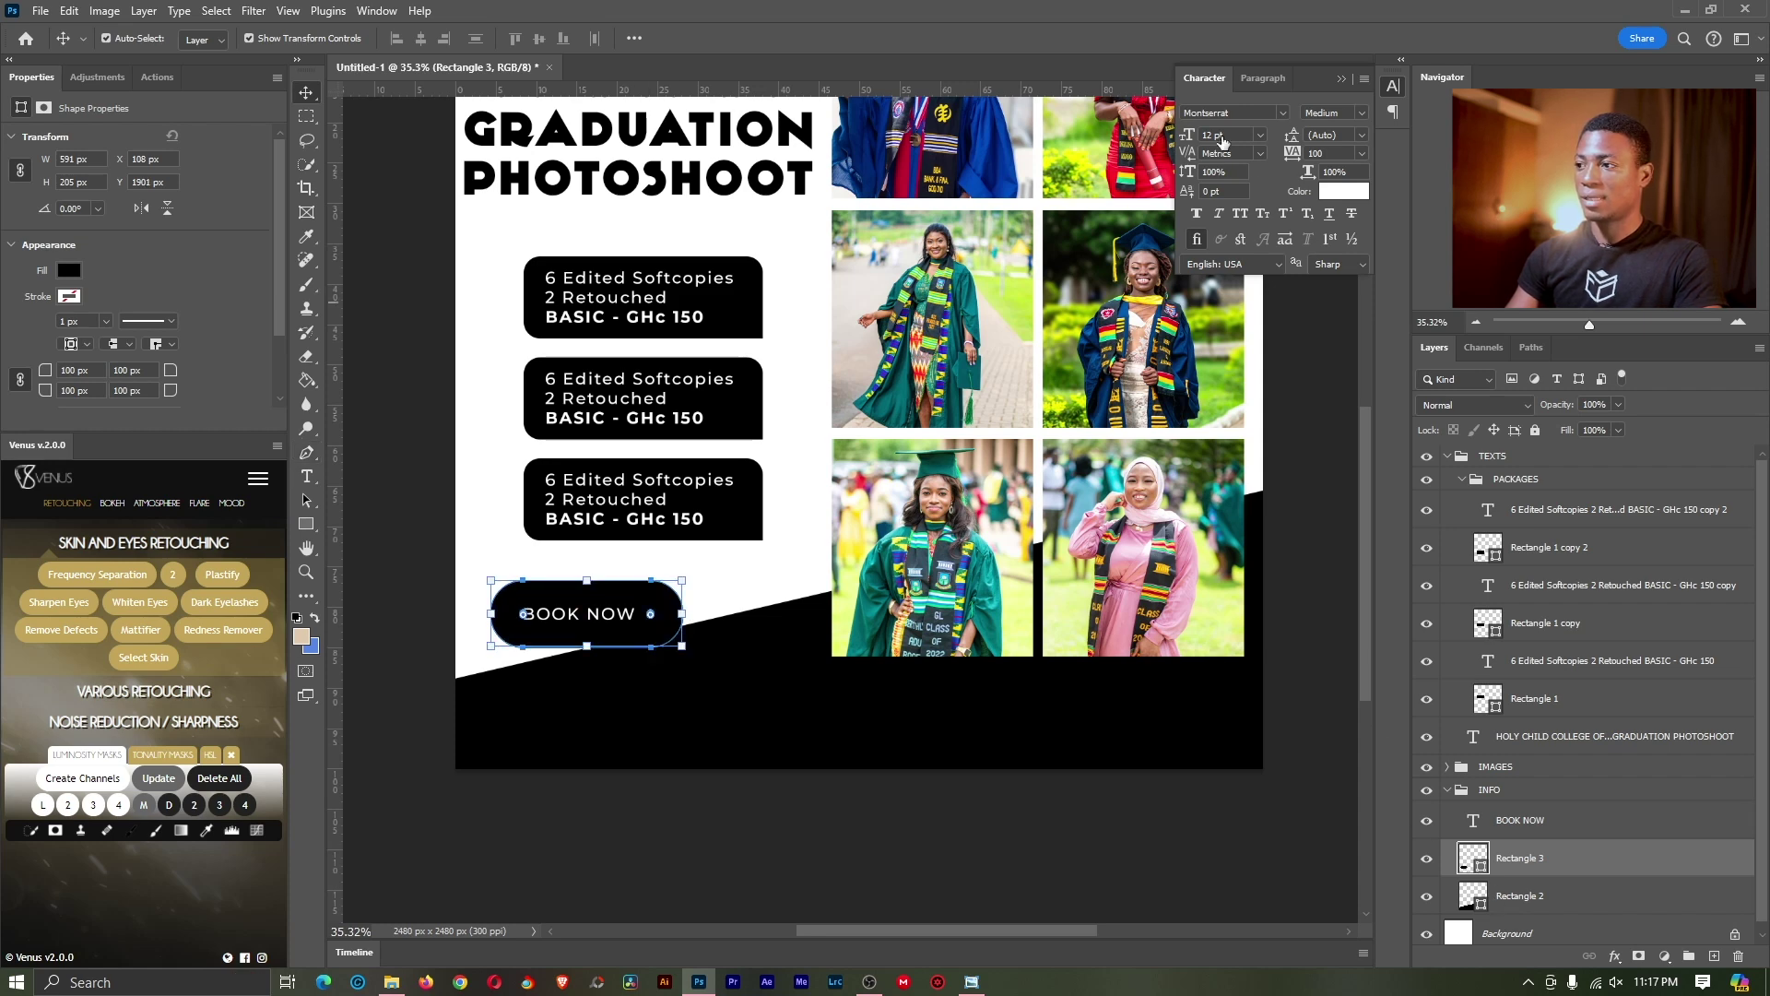
type("dc1010")
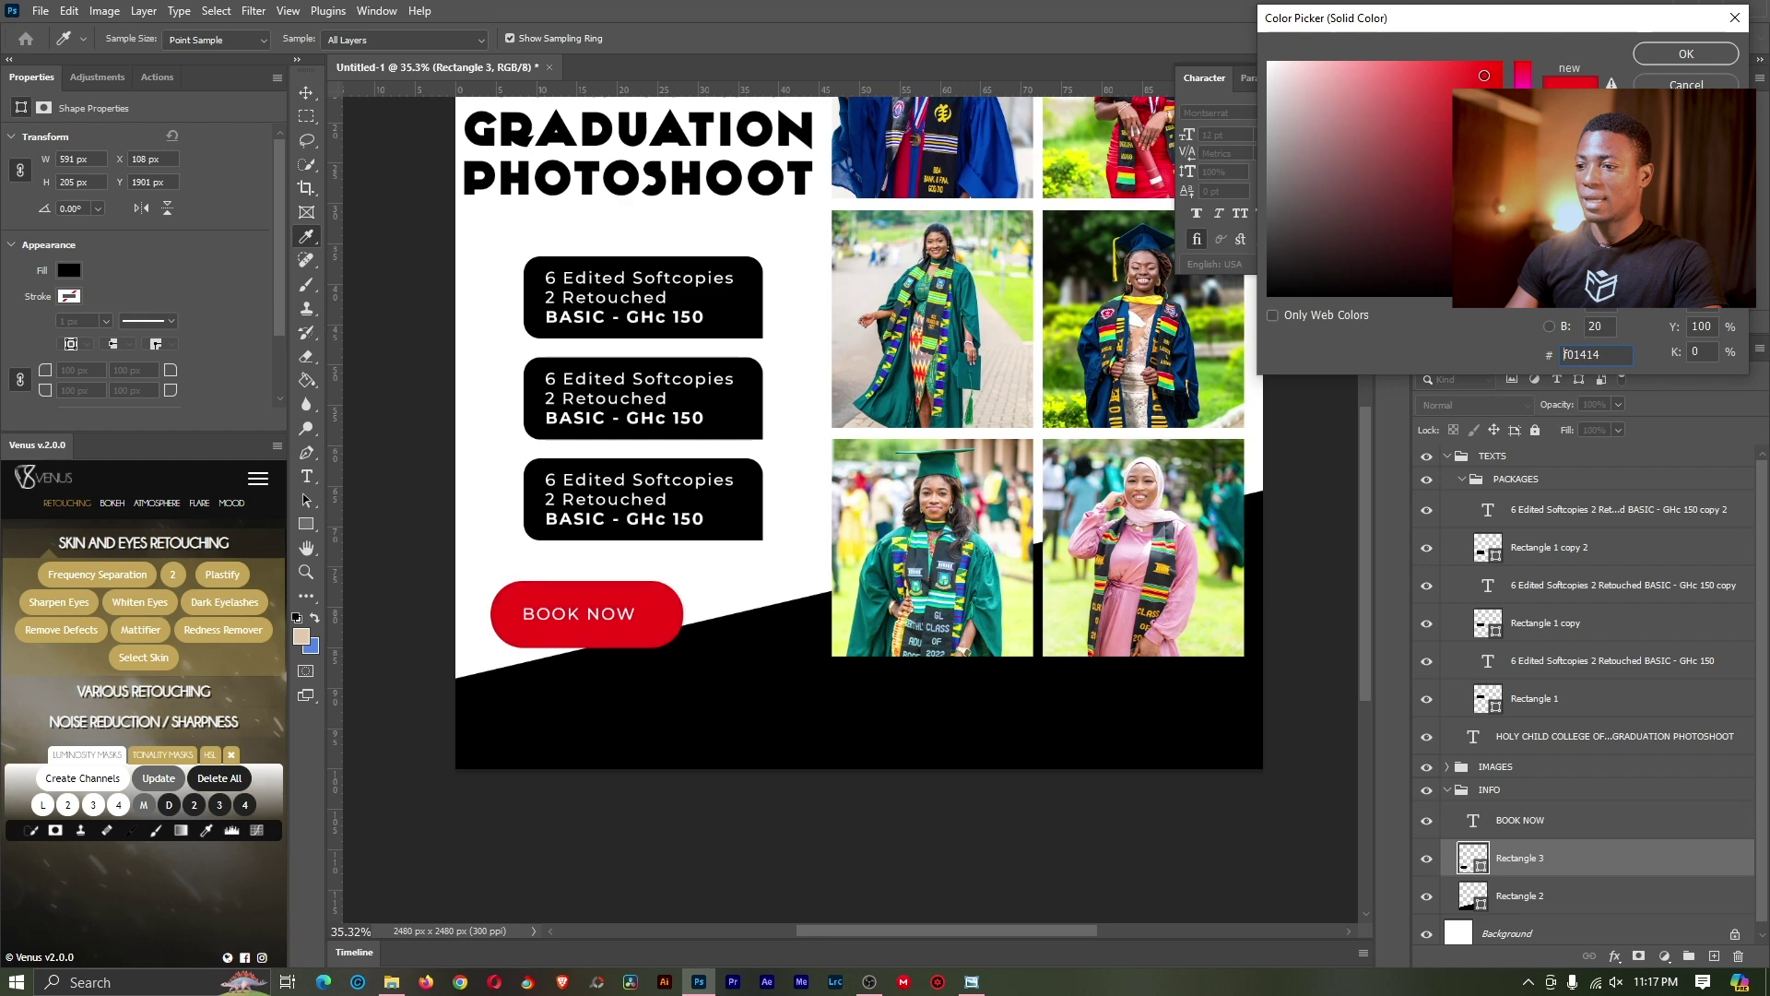
key("Return")
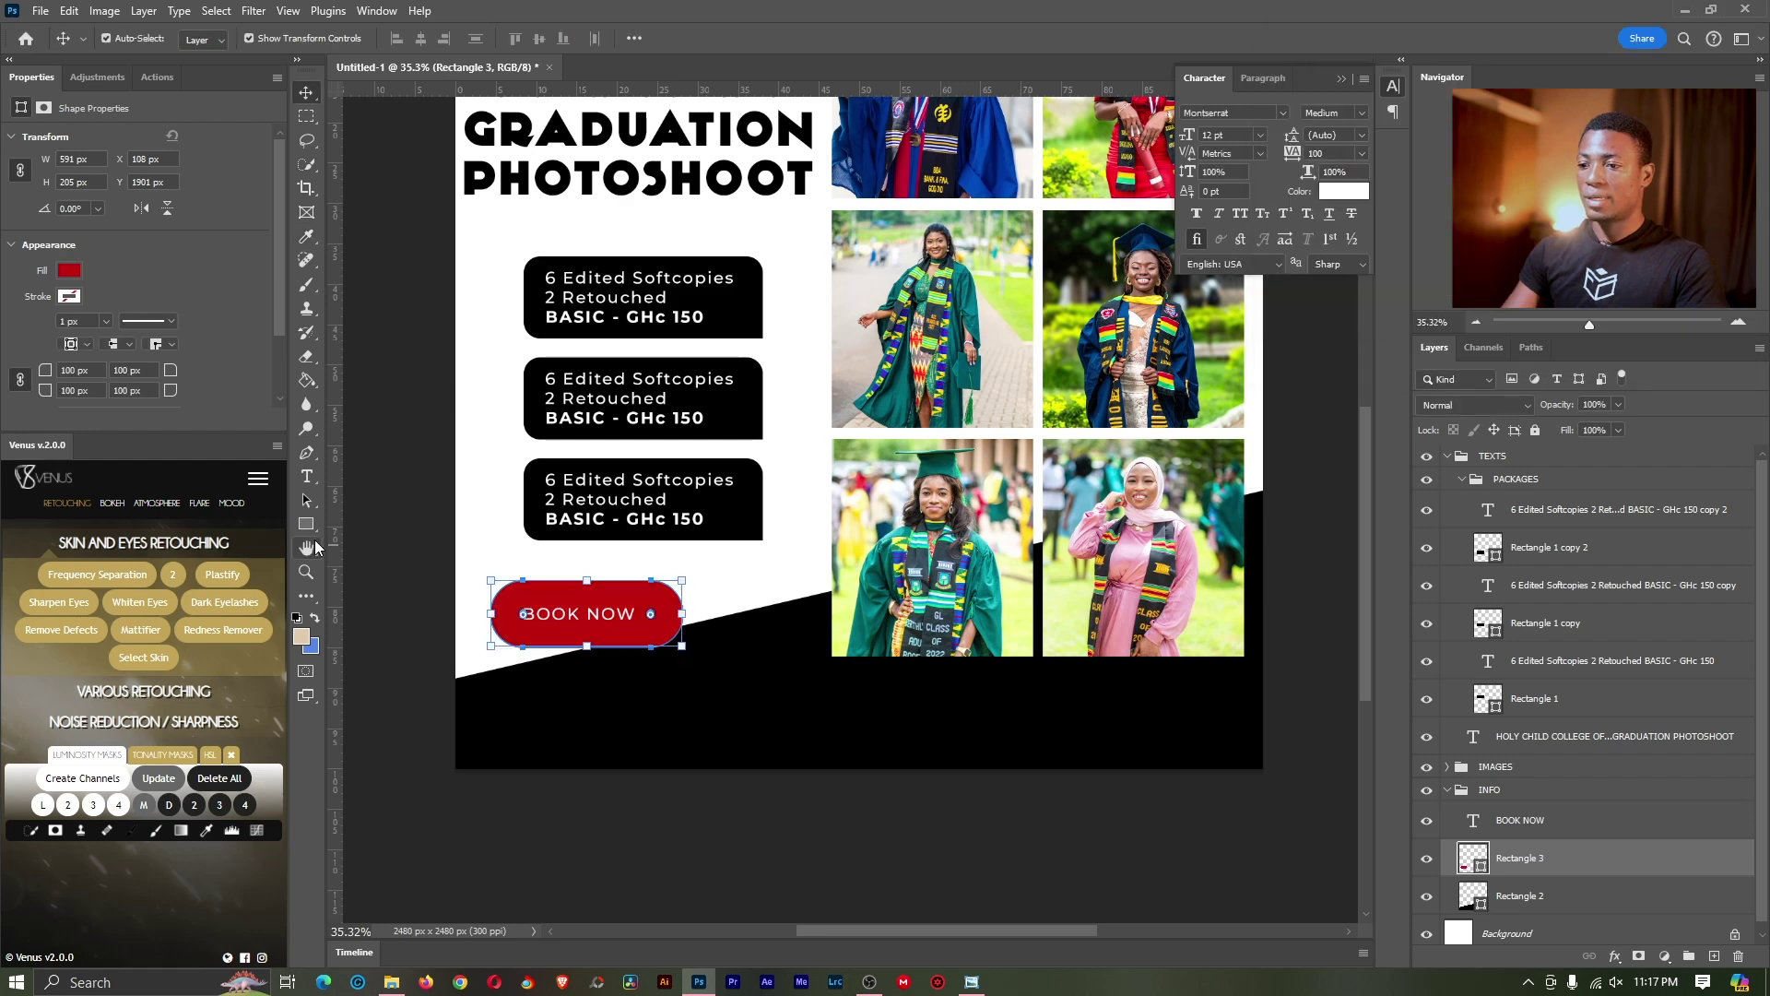
Step: Set the BOOK NOW text to Bold weight and 16 pt size
left_click(309, 476)
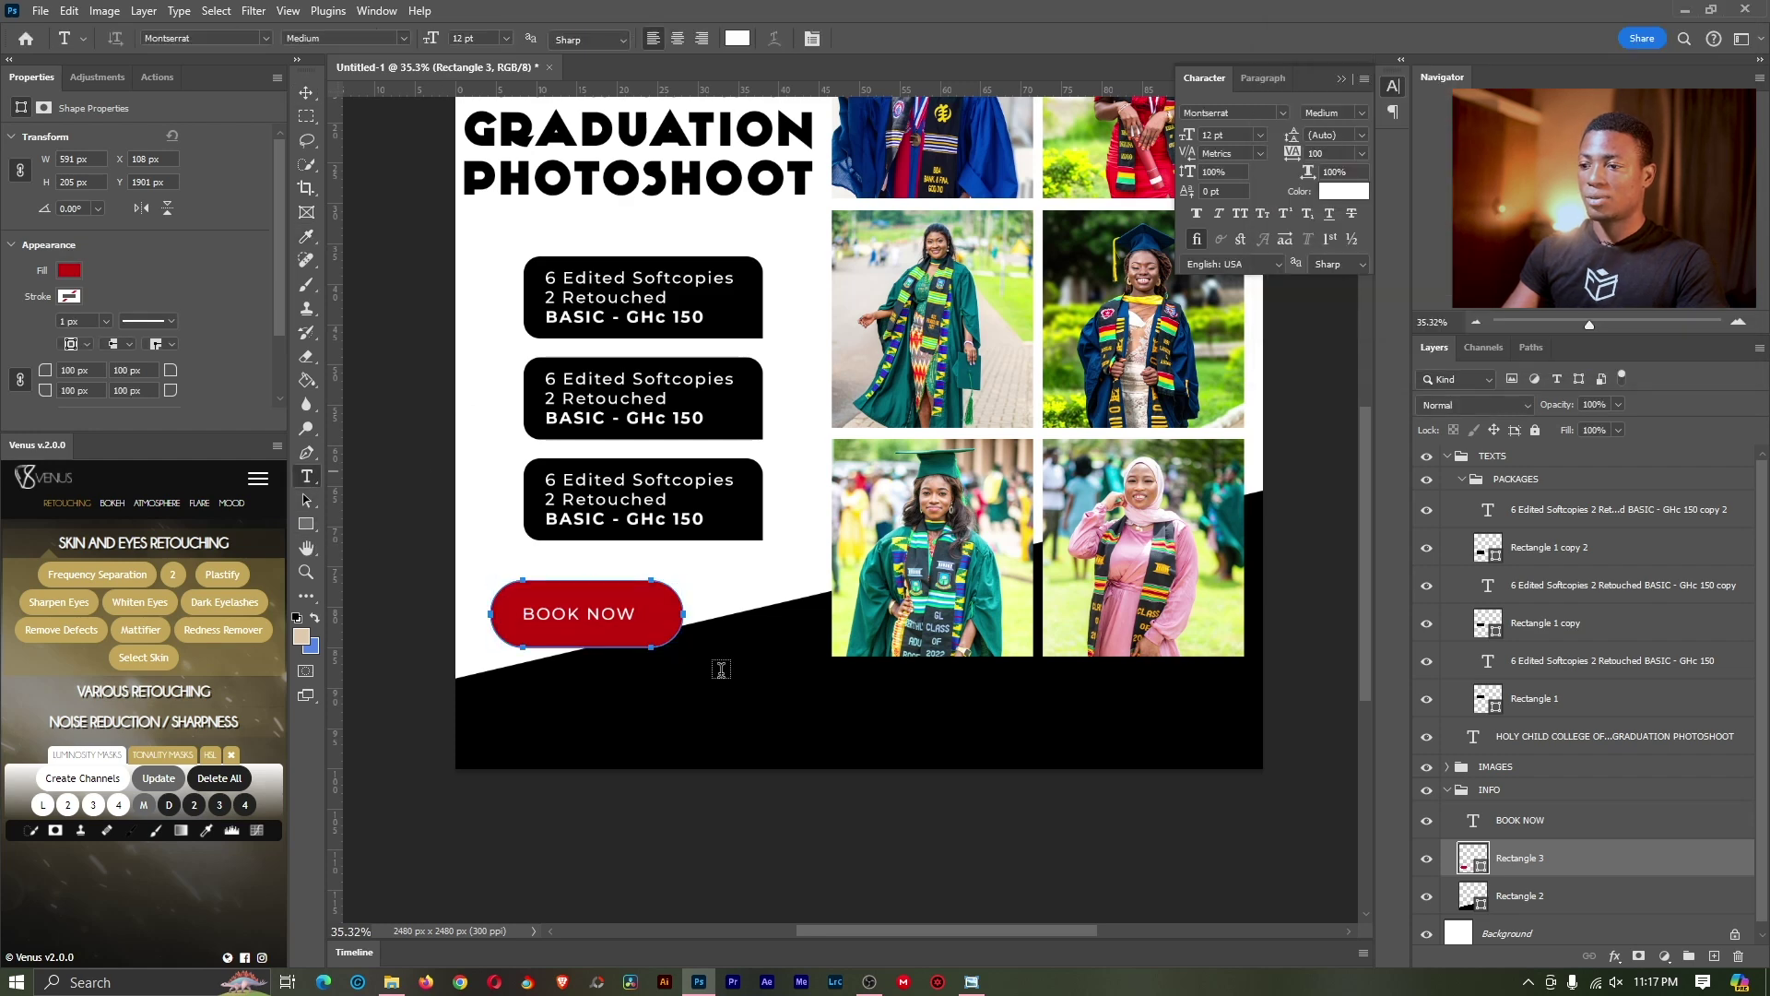
left_click(606, 616)
key("ctrl+a")
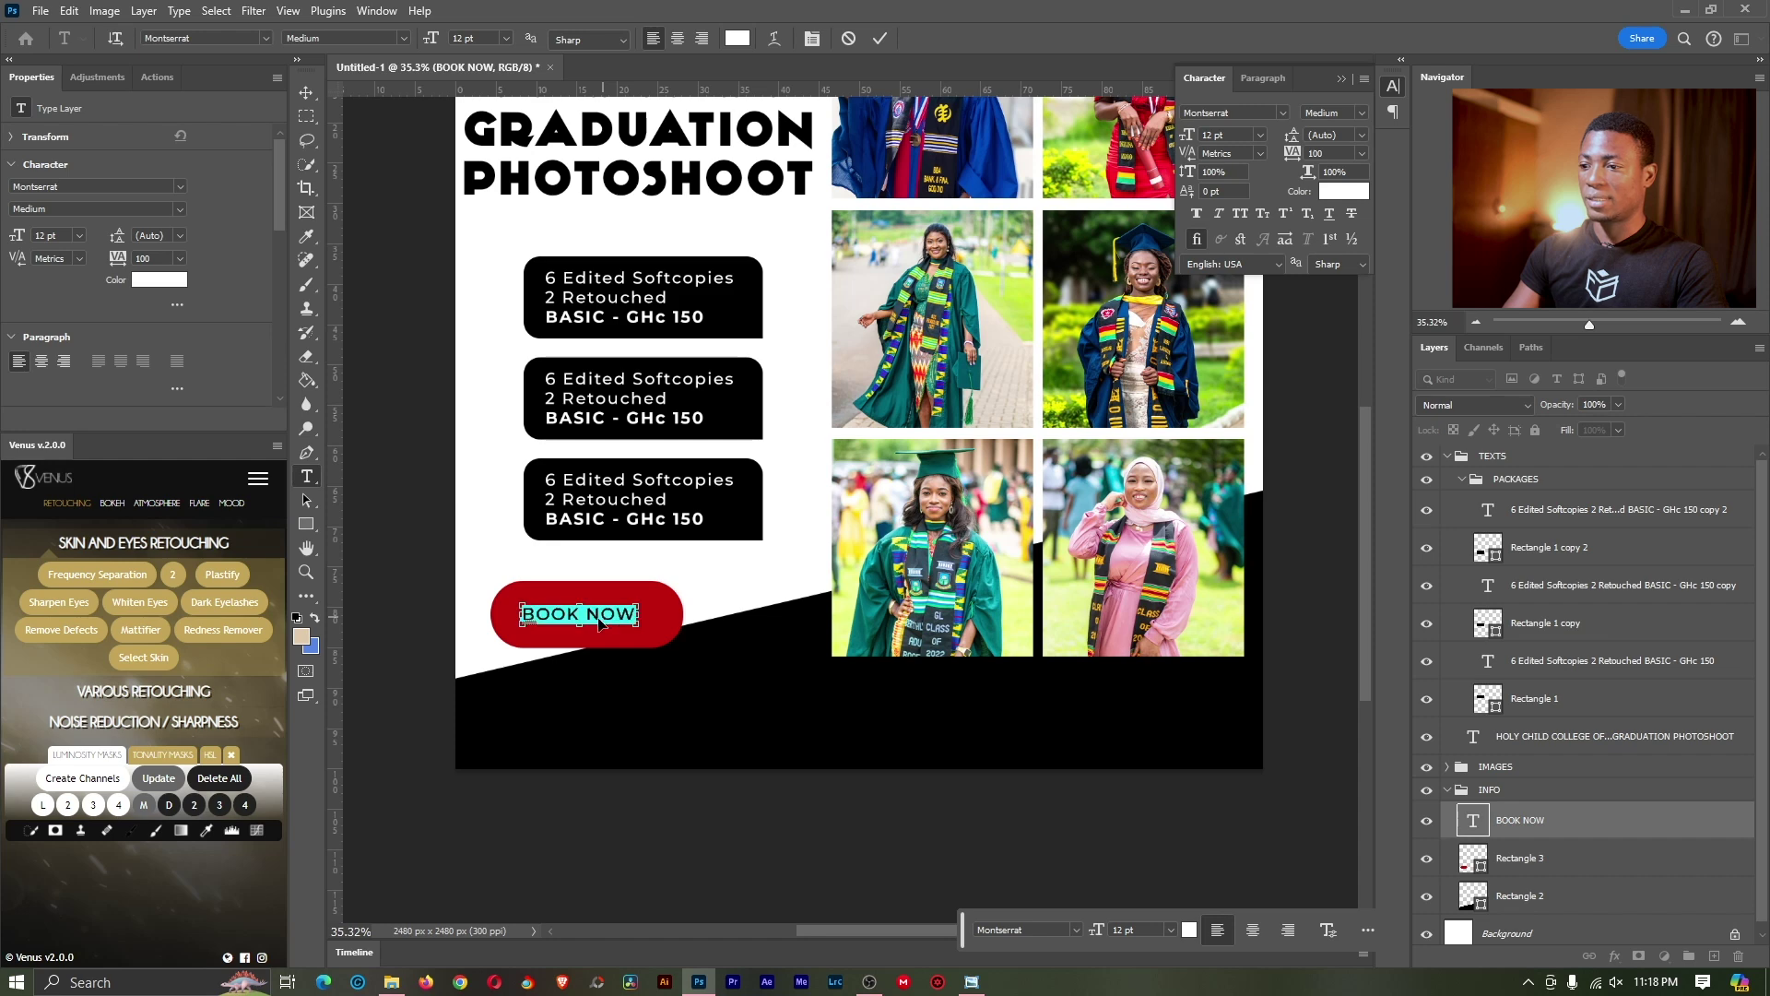
left_click(403, 38)
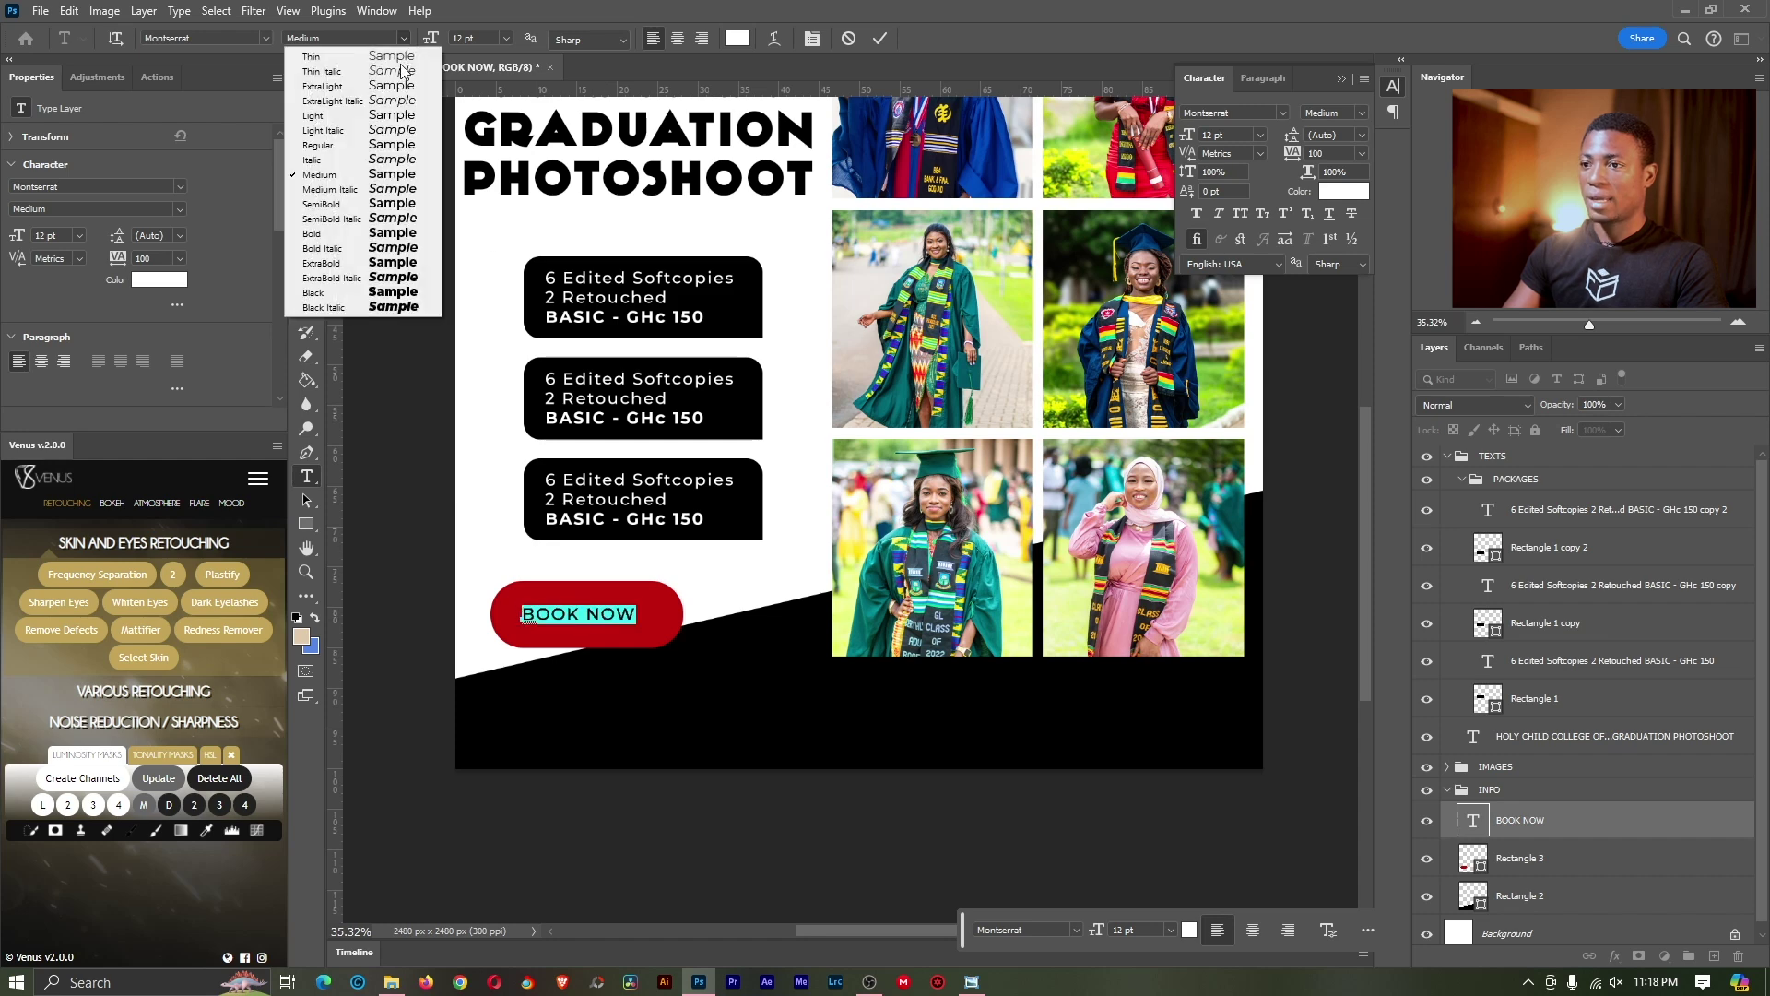
left_click(408, 233)
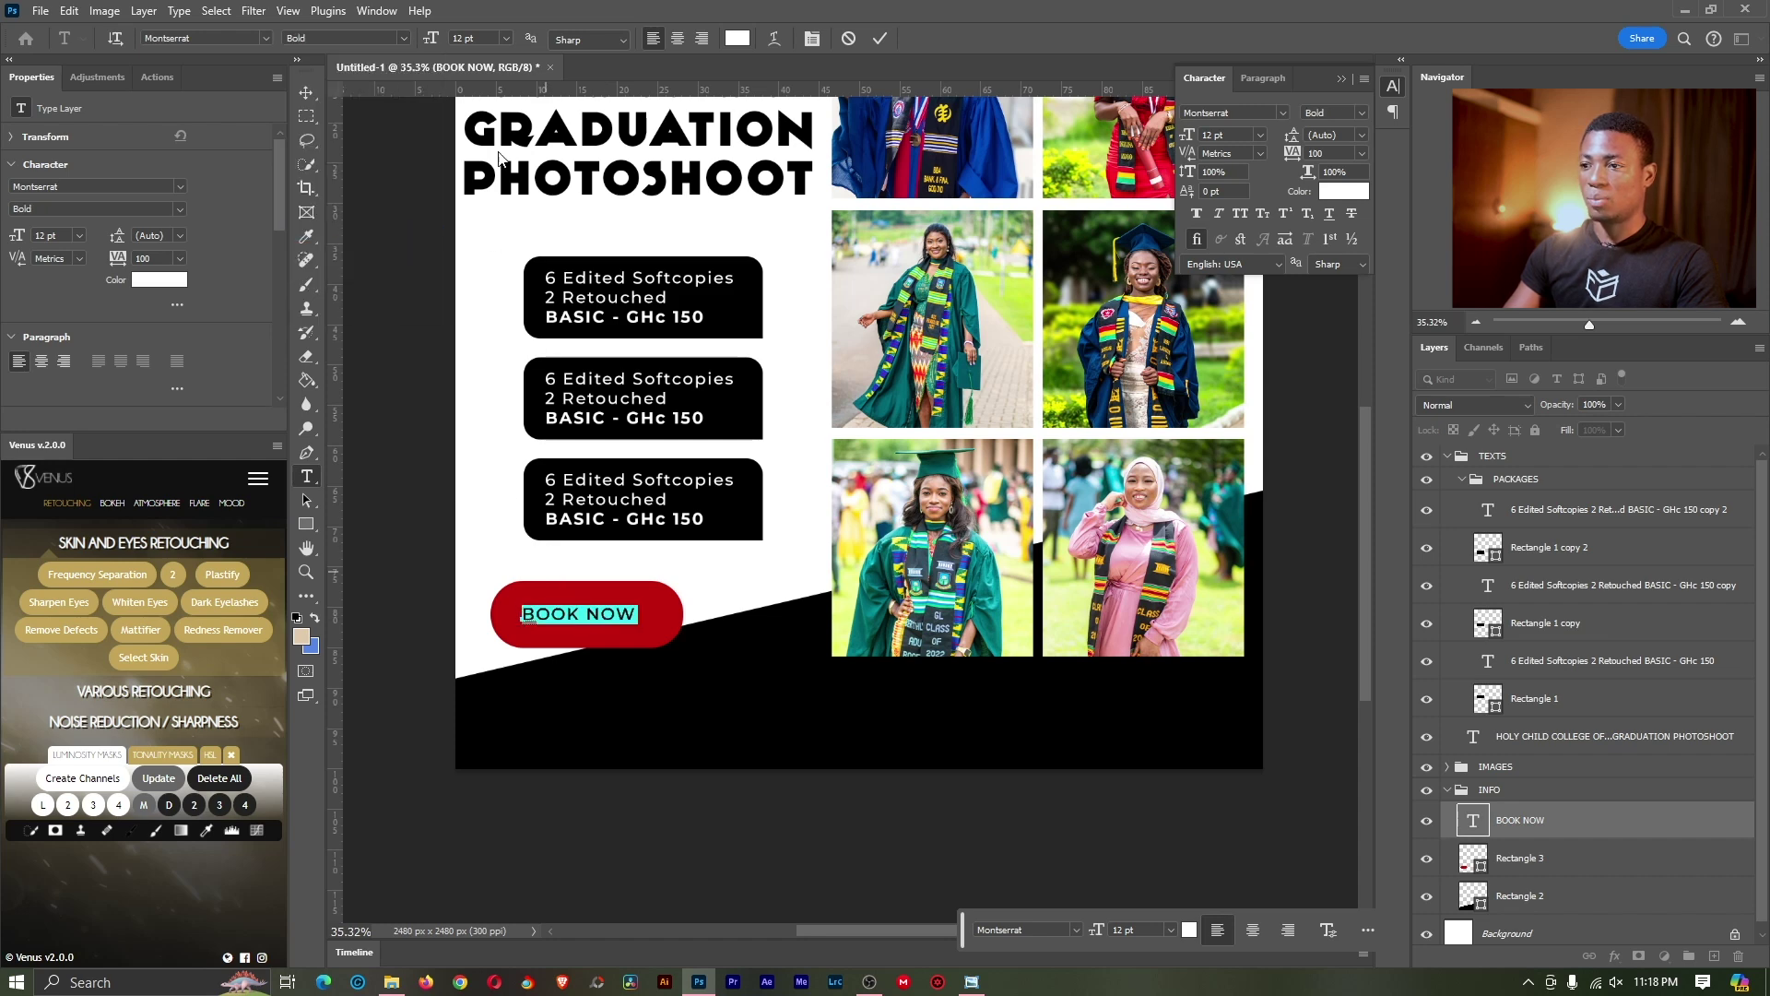
left_click(505, 37)
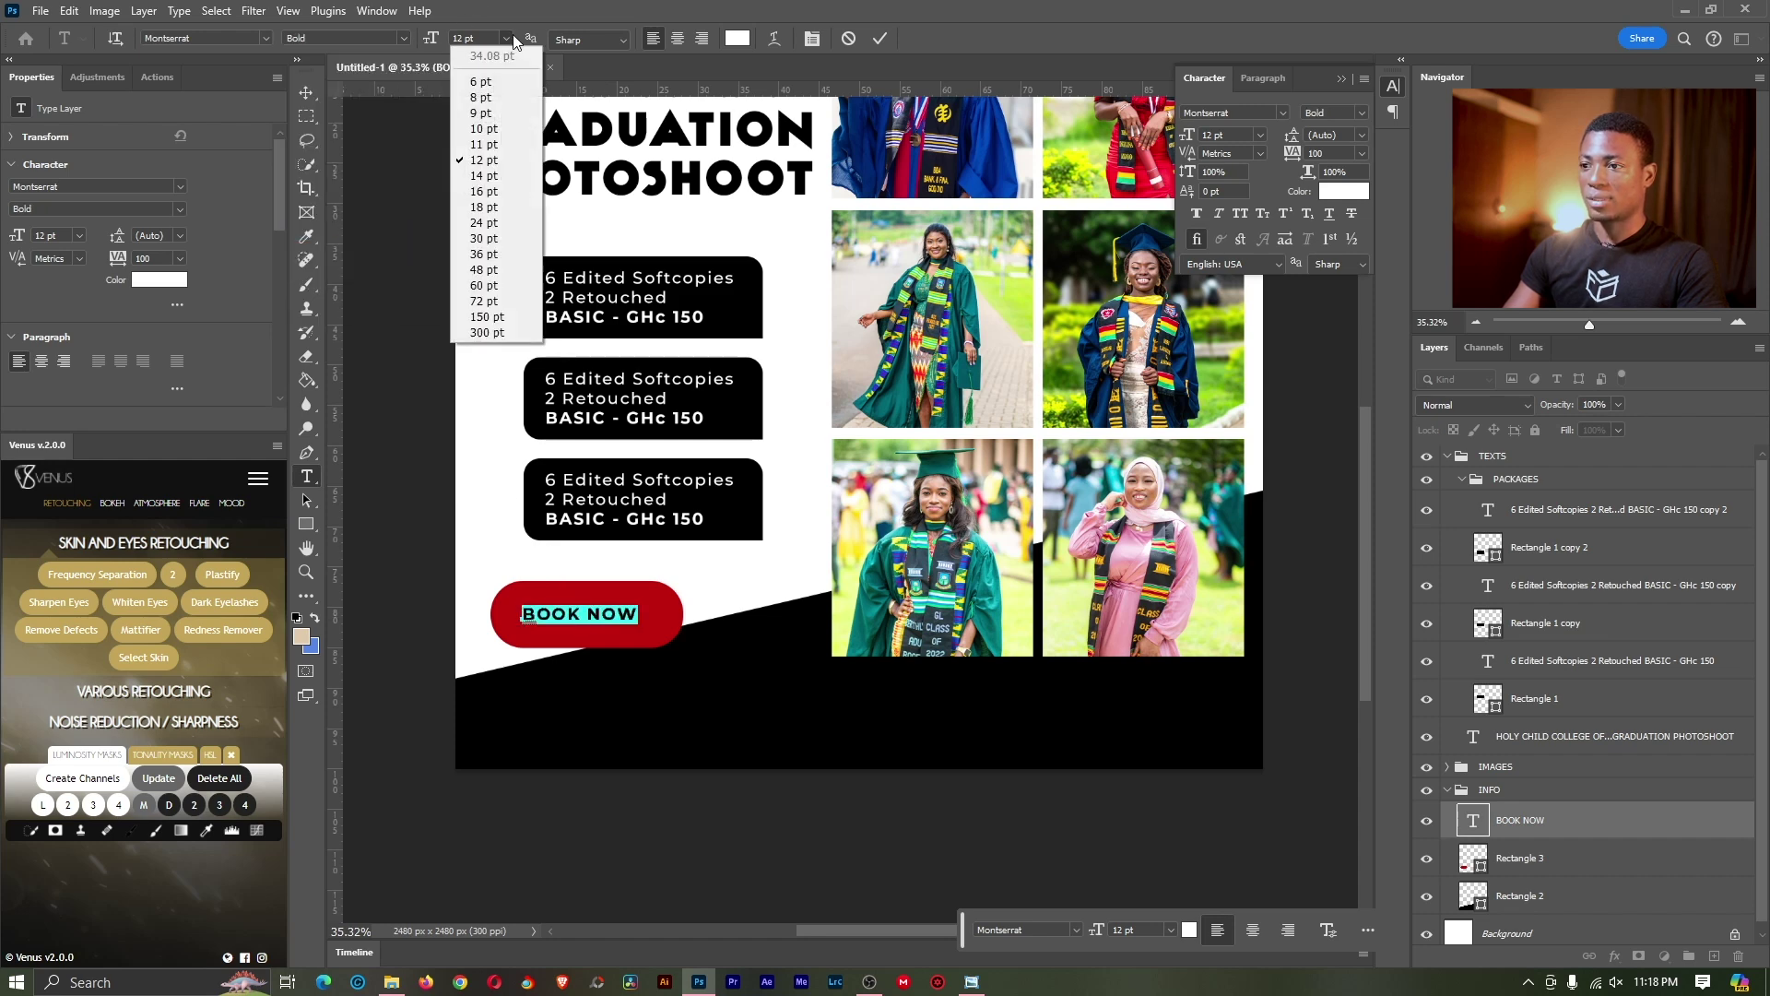
left_click(488, 191)
Step: Center the BOOK NOW text inside the red button and commit the text edit
left_click(608, 612)
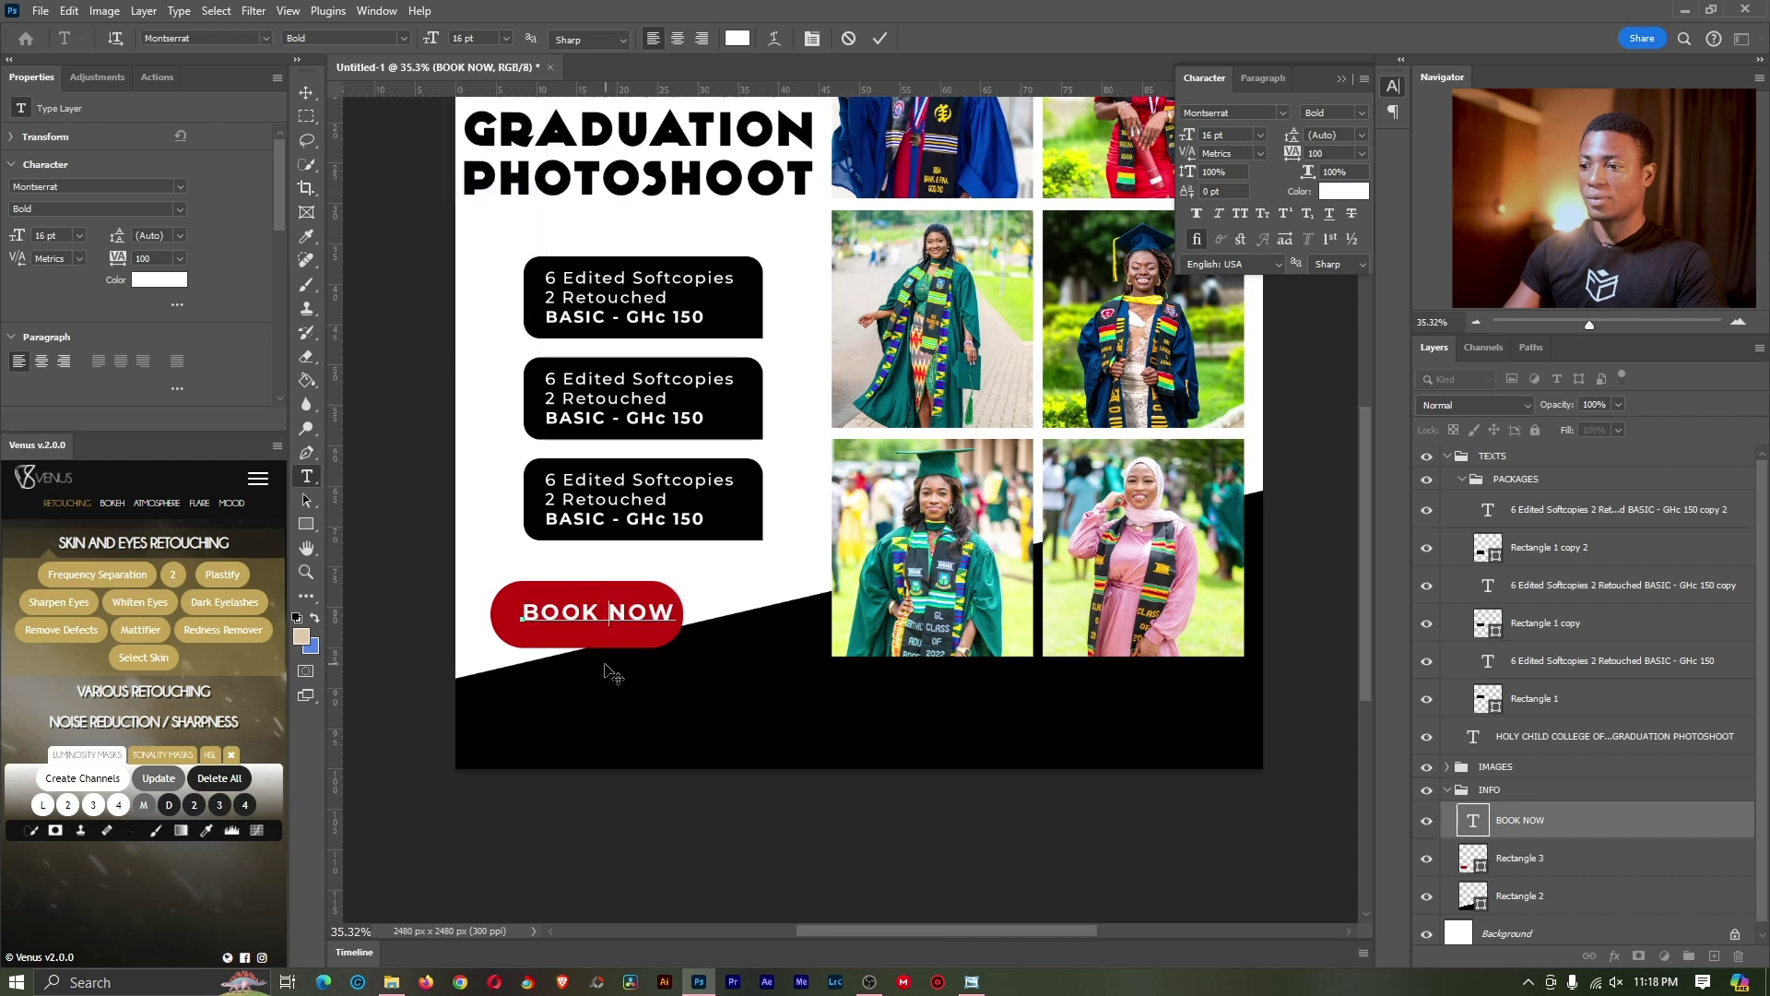
left_click_drag(608, 672, 599, 674)
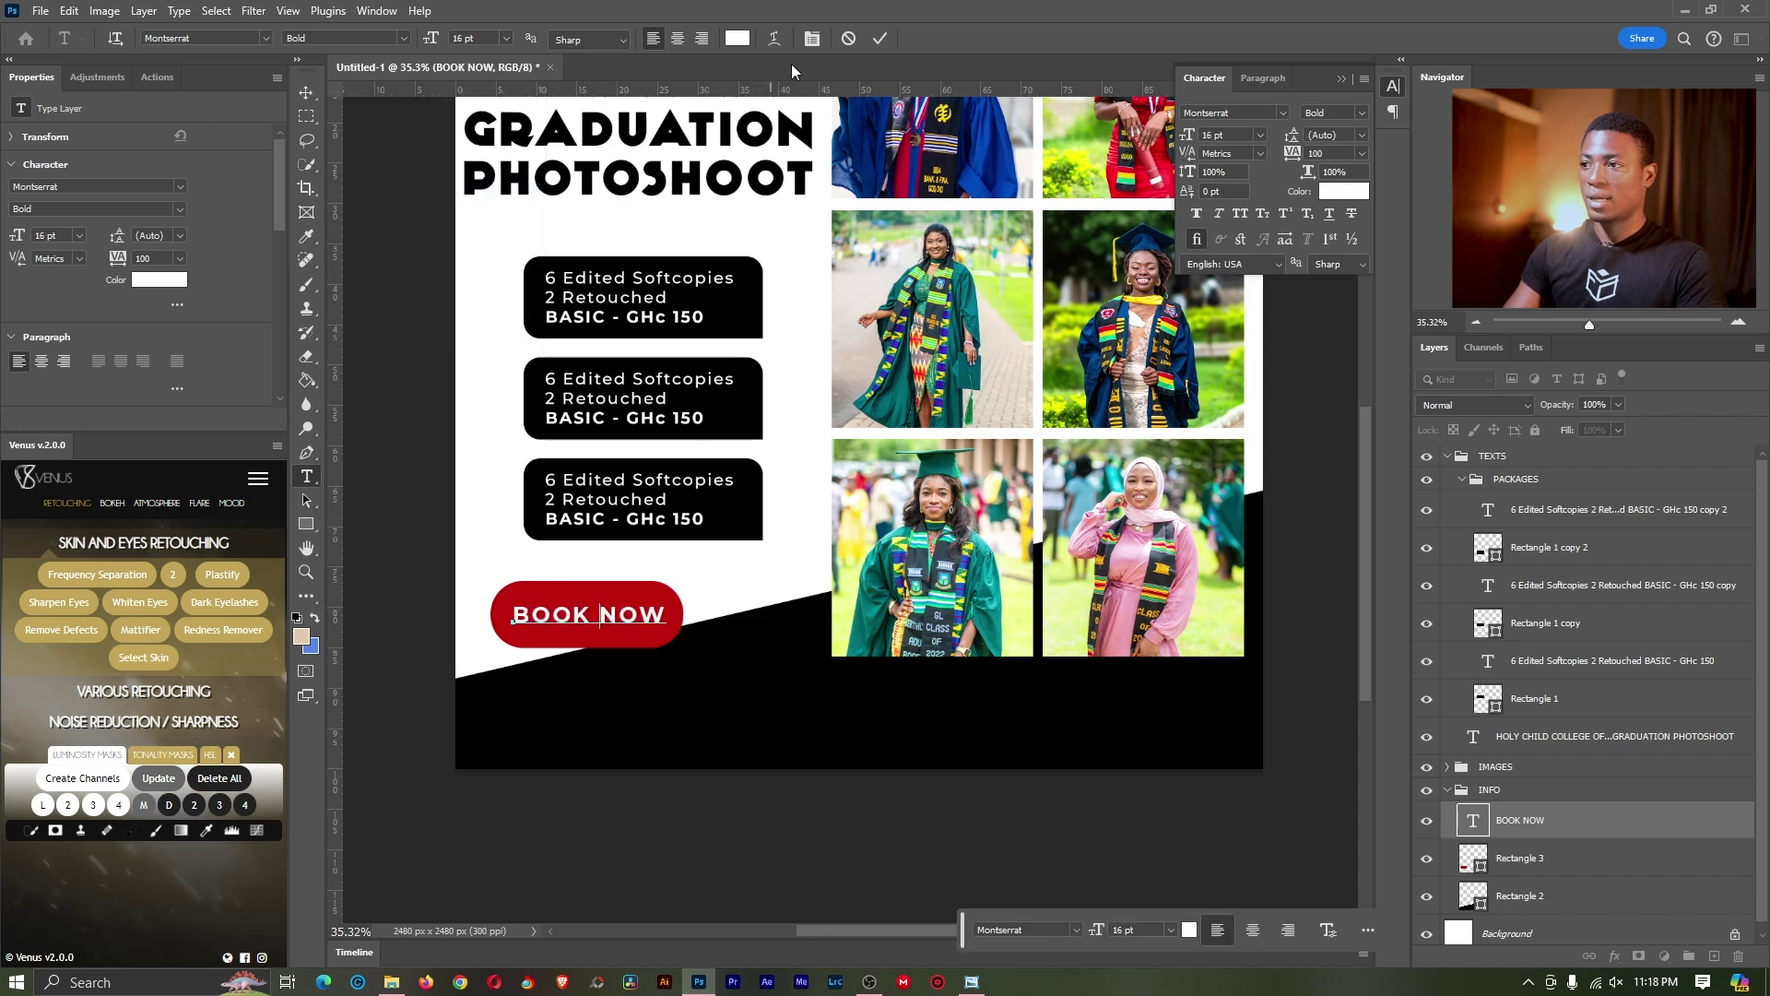
left_click(880, 38)
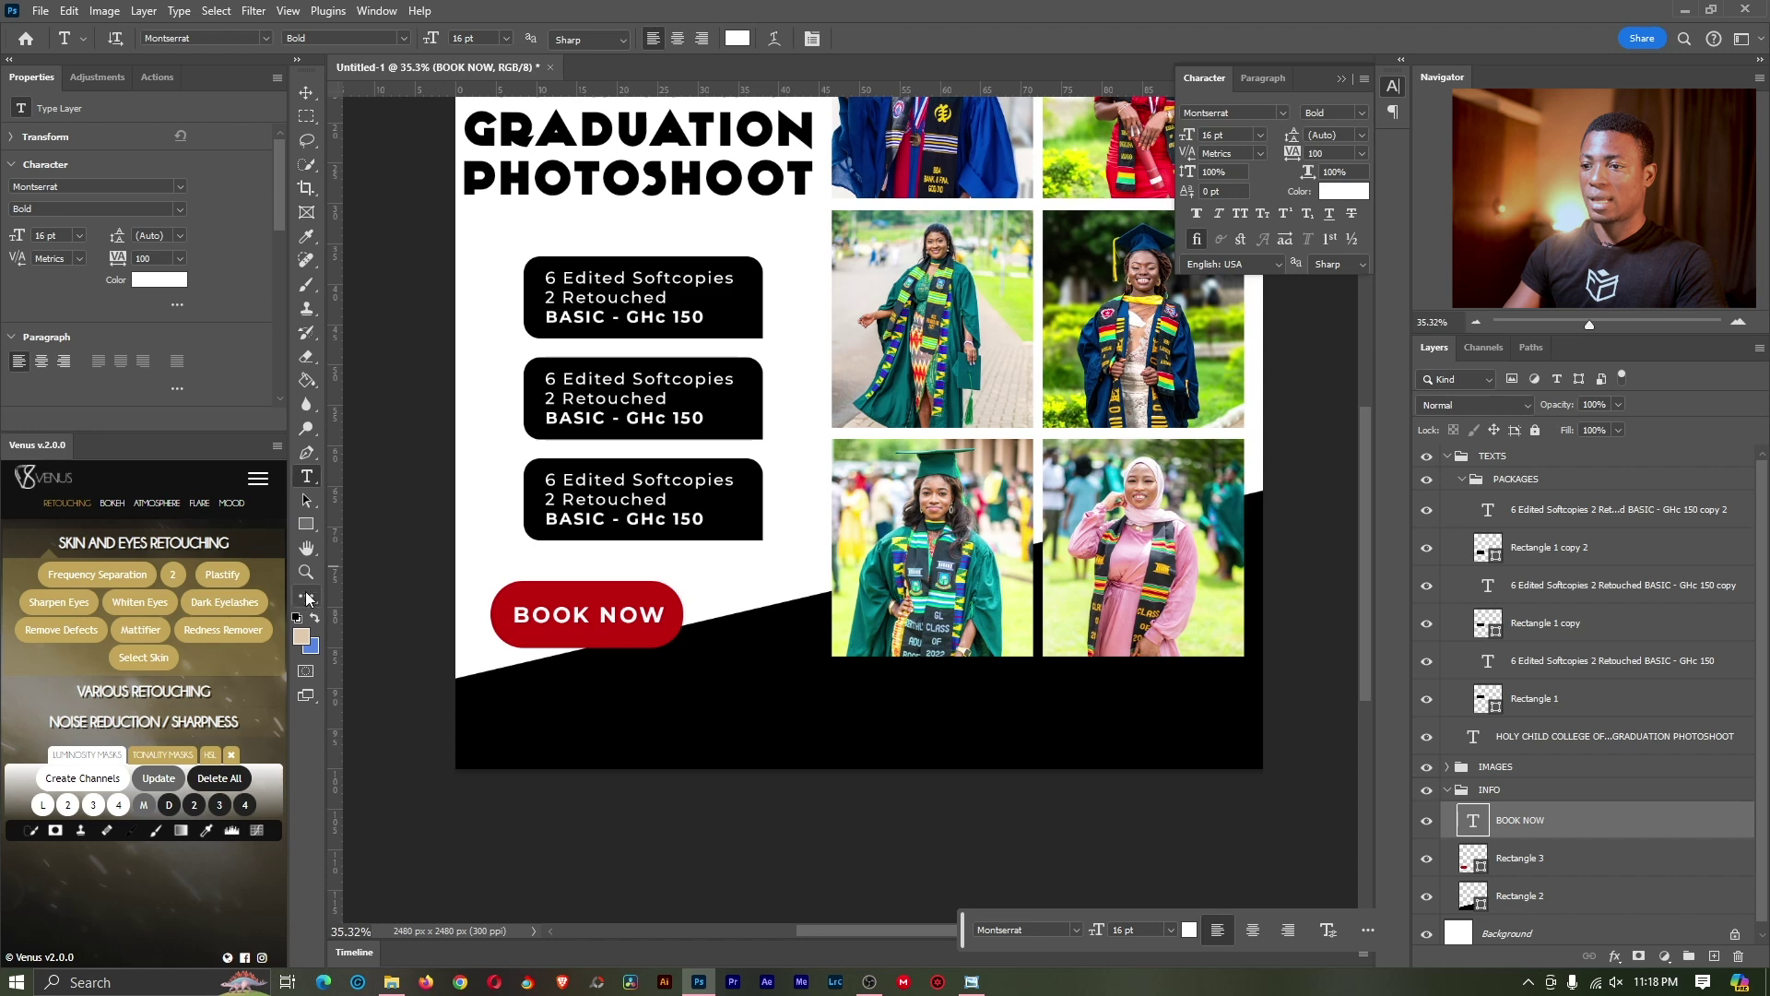
Step: Start a new Montserrat Bold 16 pt white text line on the black footer below the BOOK NOW button
left_click(306, 572)
left_click(553, 37)
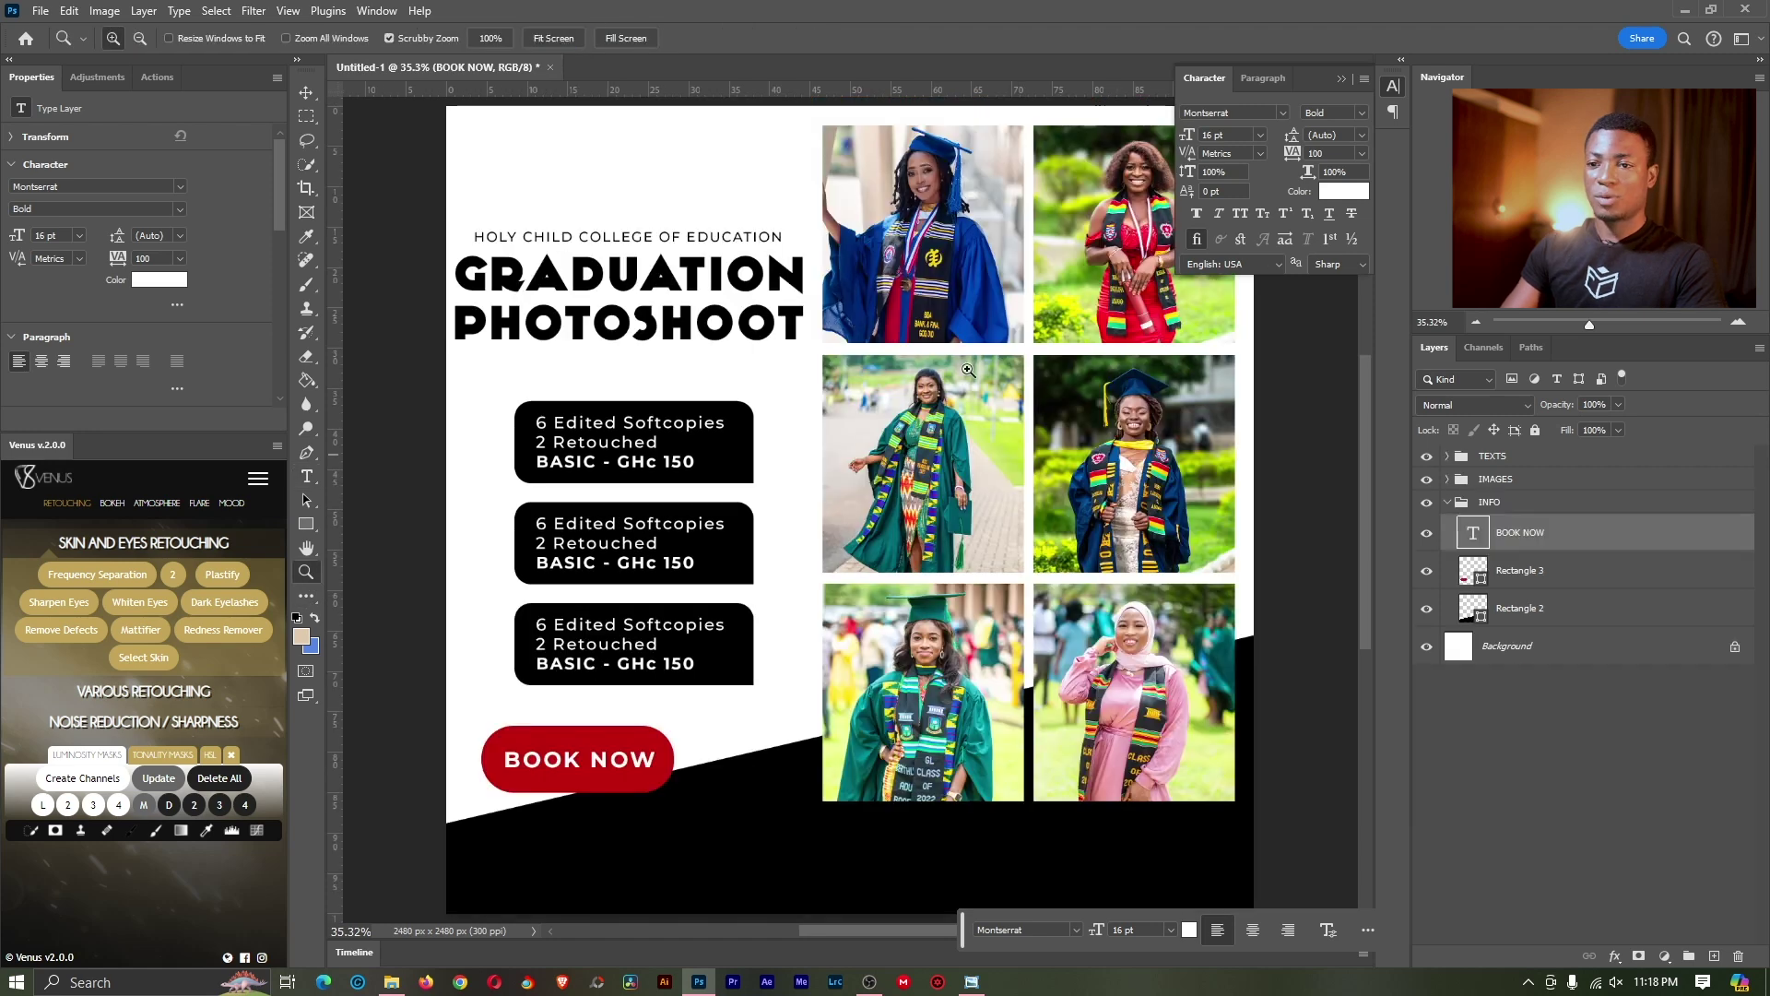
left_click(308, 477)
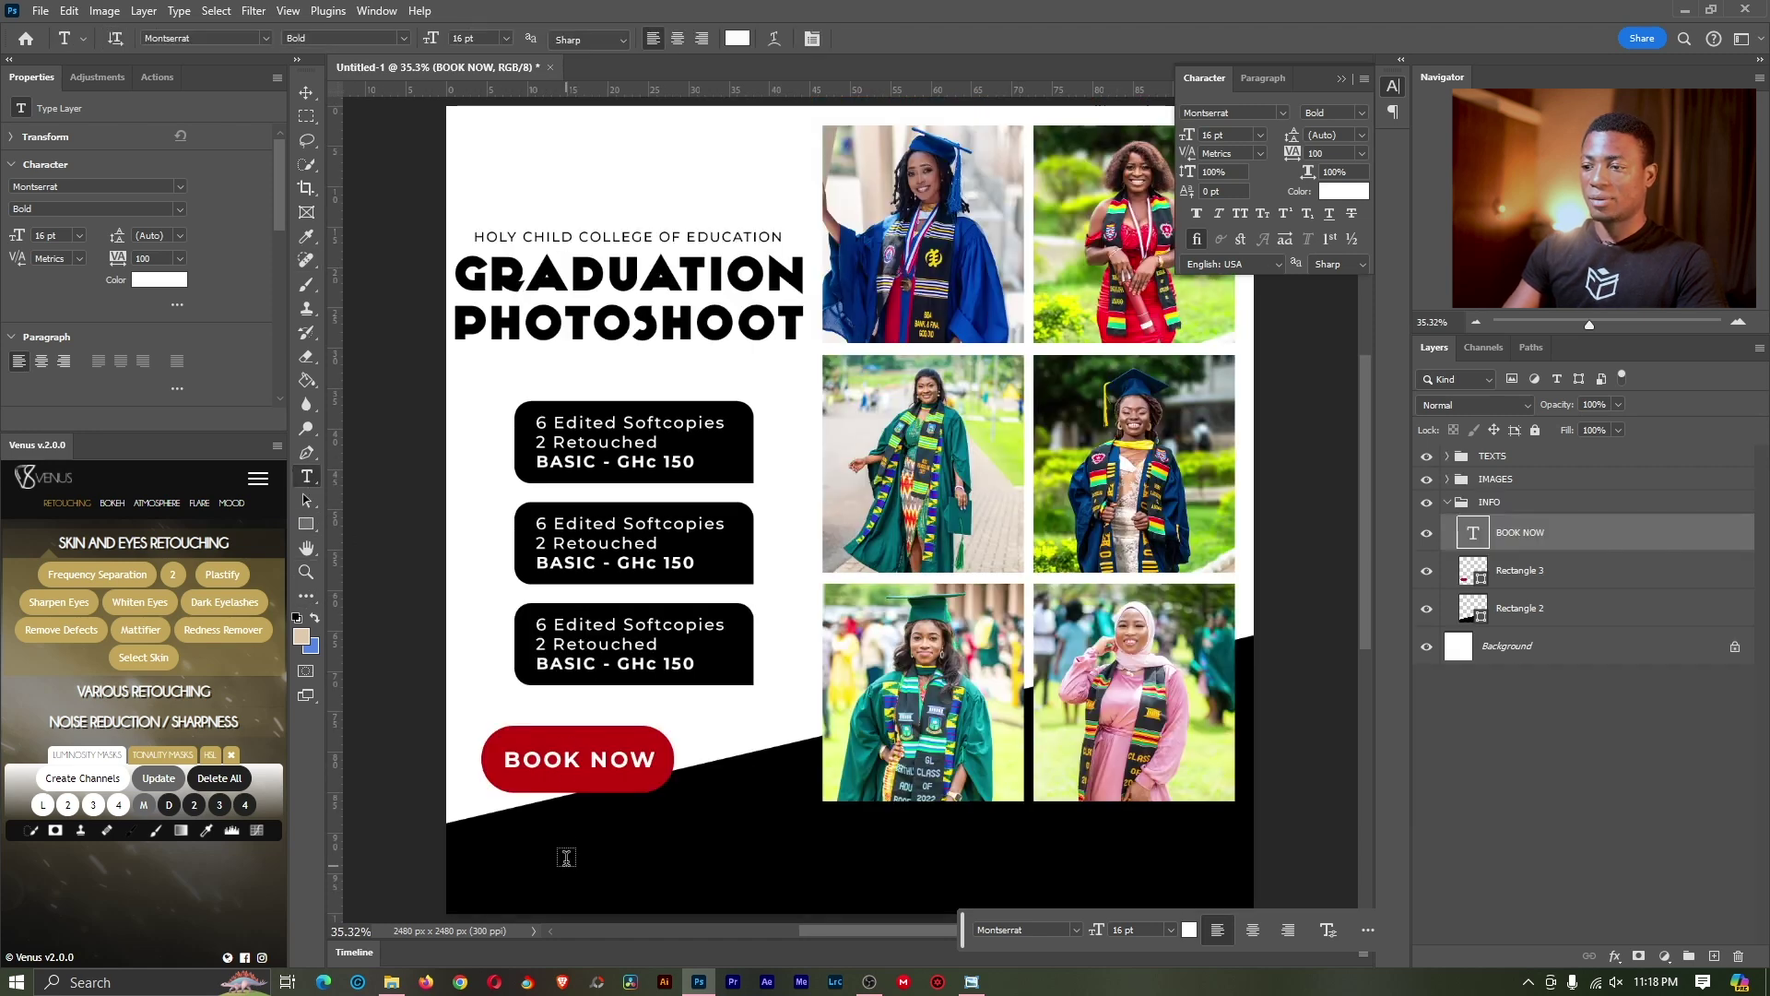
left_click(537, 849)
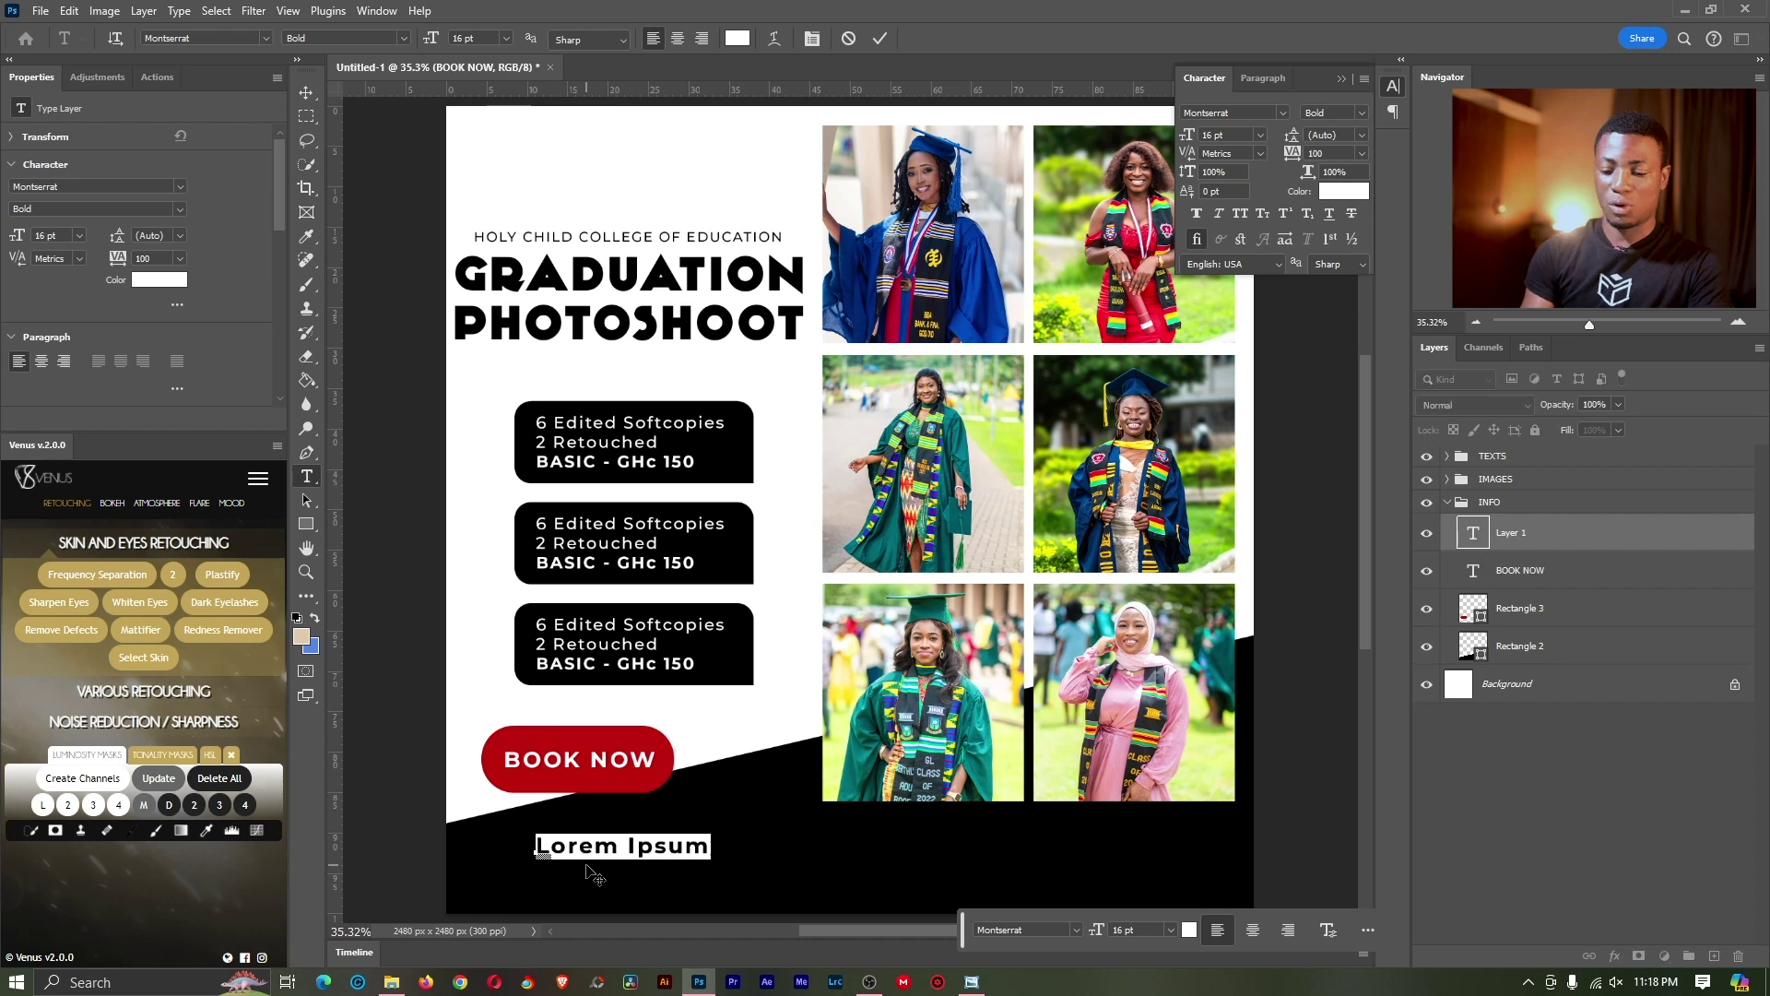